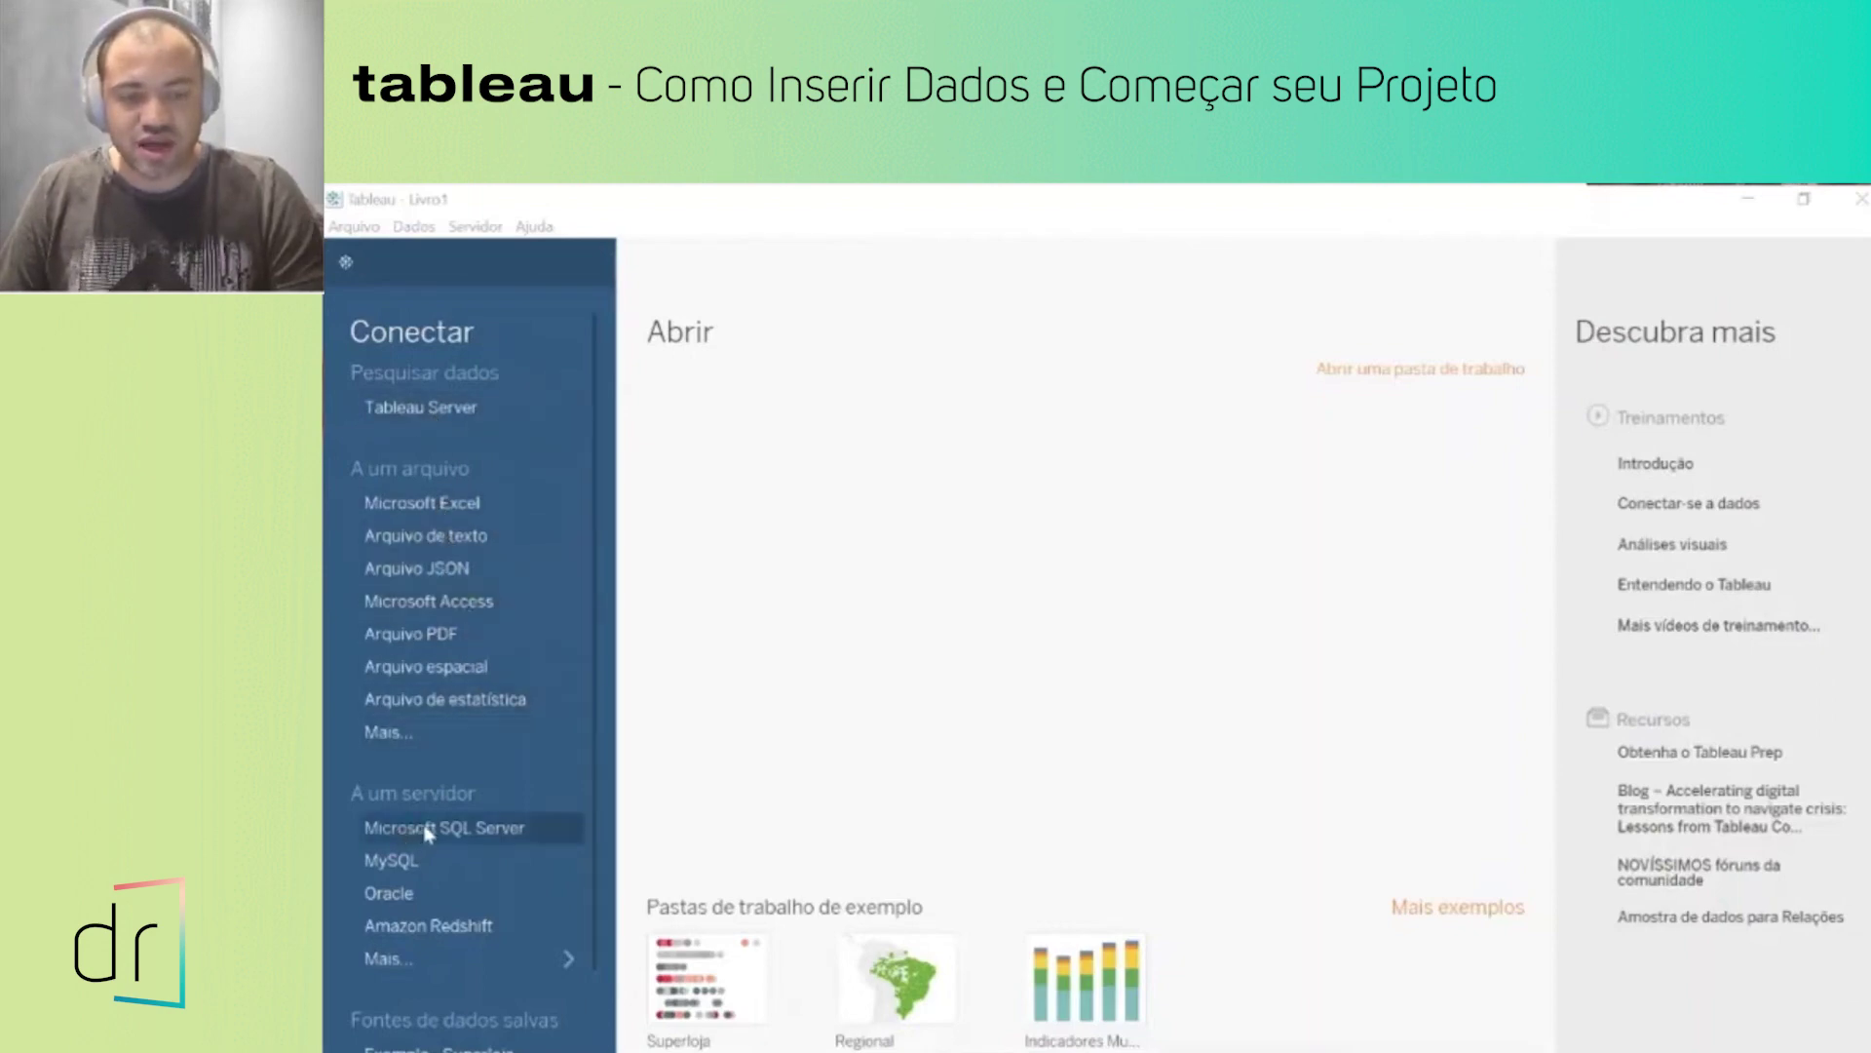
Step: Open the saved data source Exemplo - Superloja and look at its data source page before returning to Planilha 1
scroll(425, 832, down, 2)
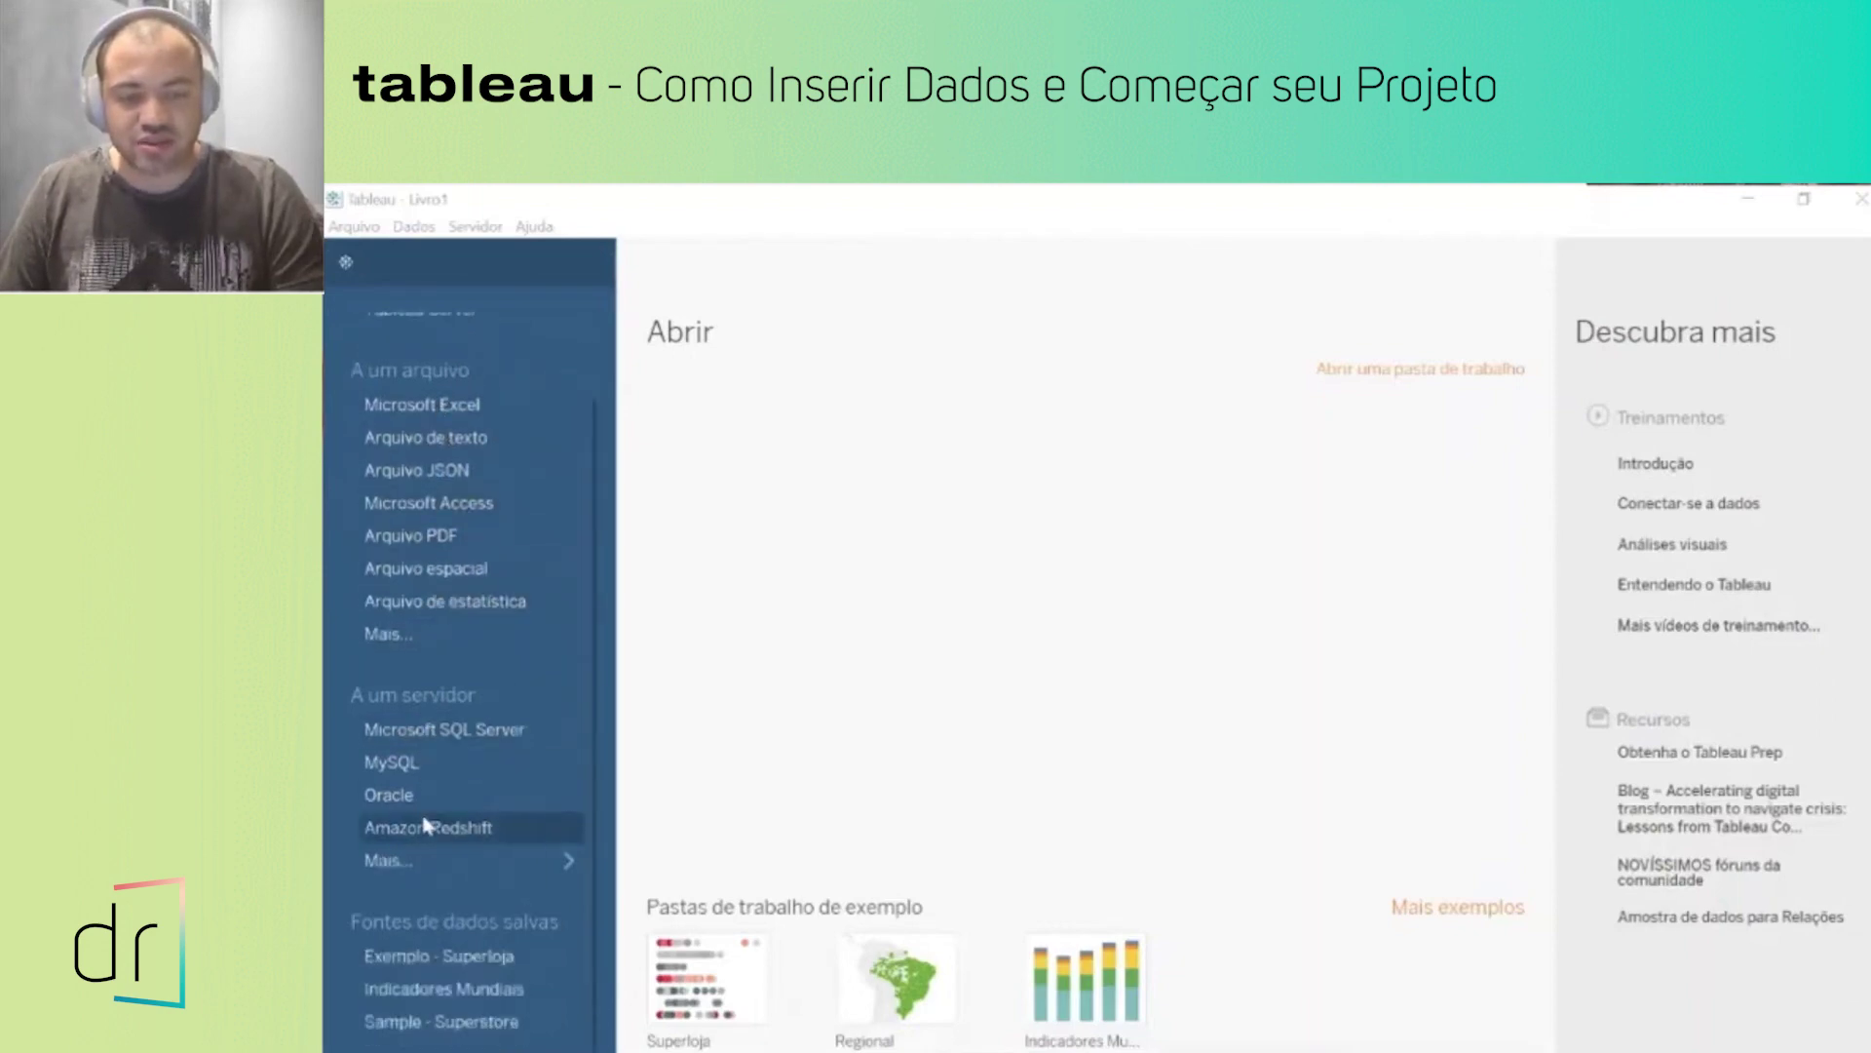
click(451, 957)
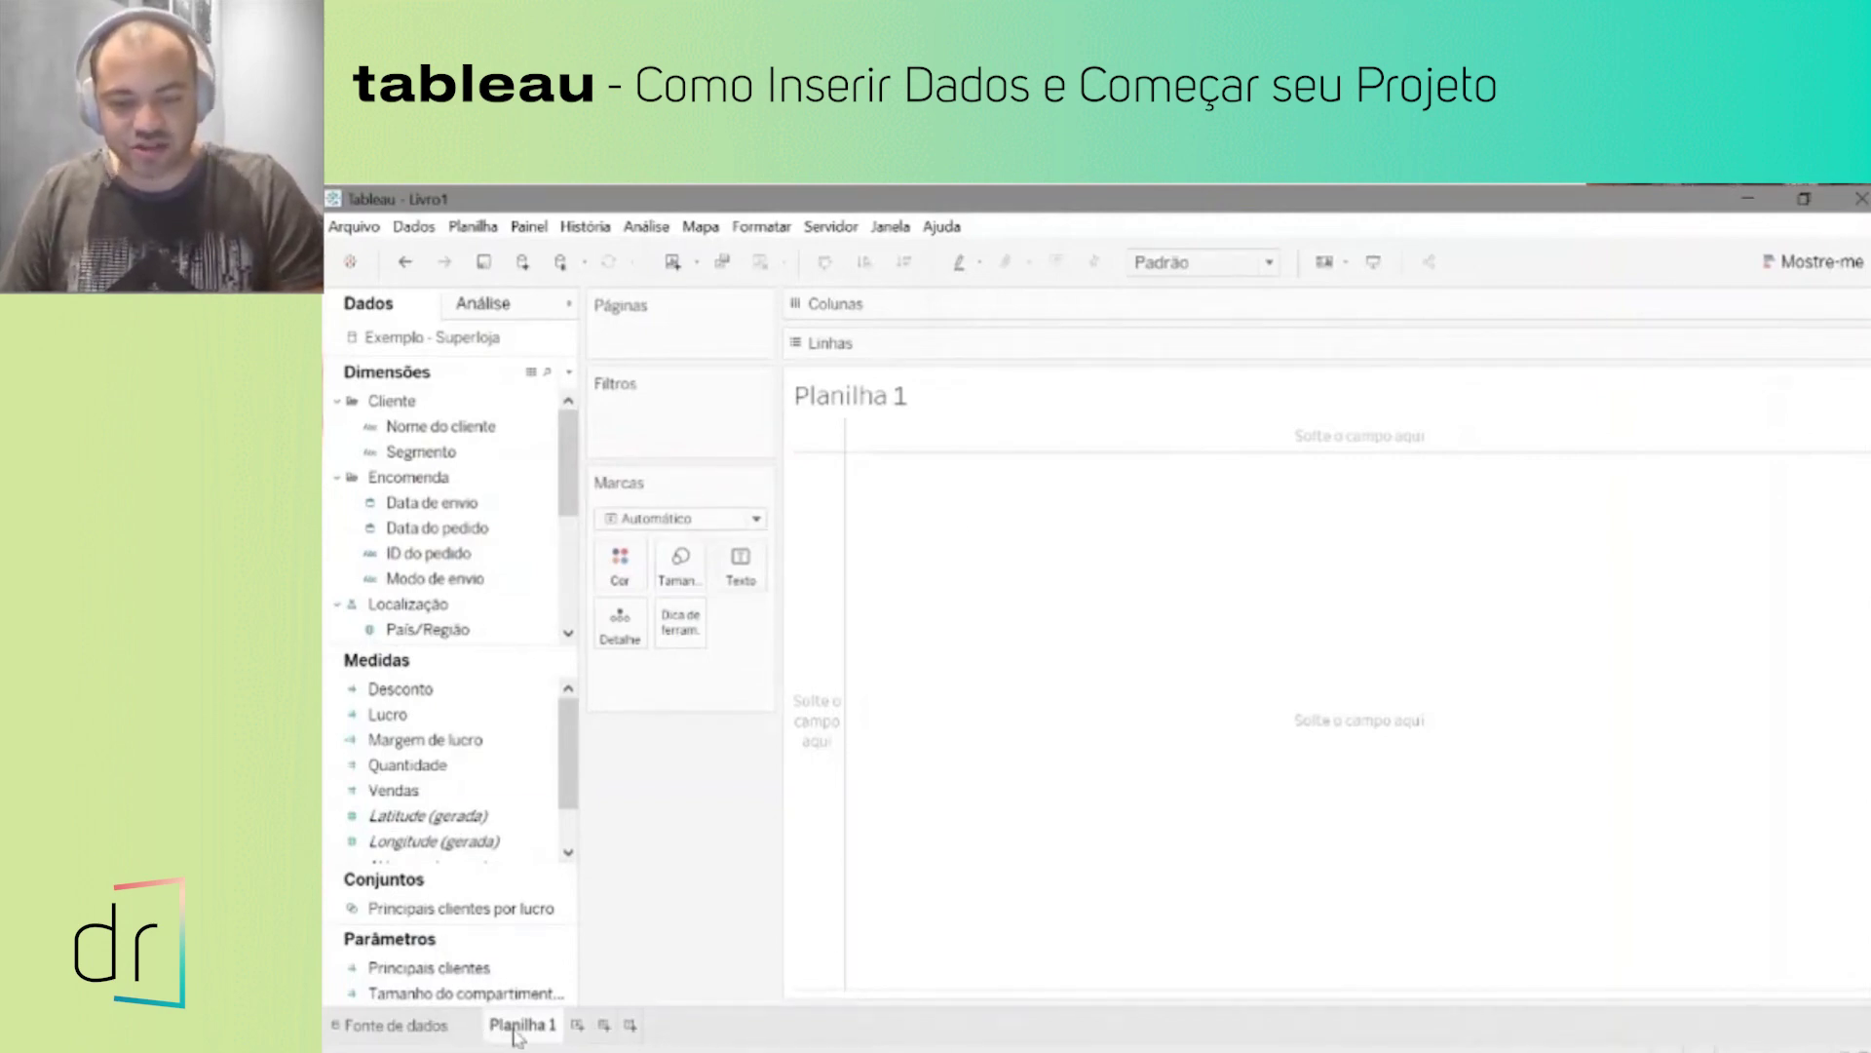
click(456, 1031)
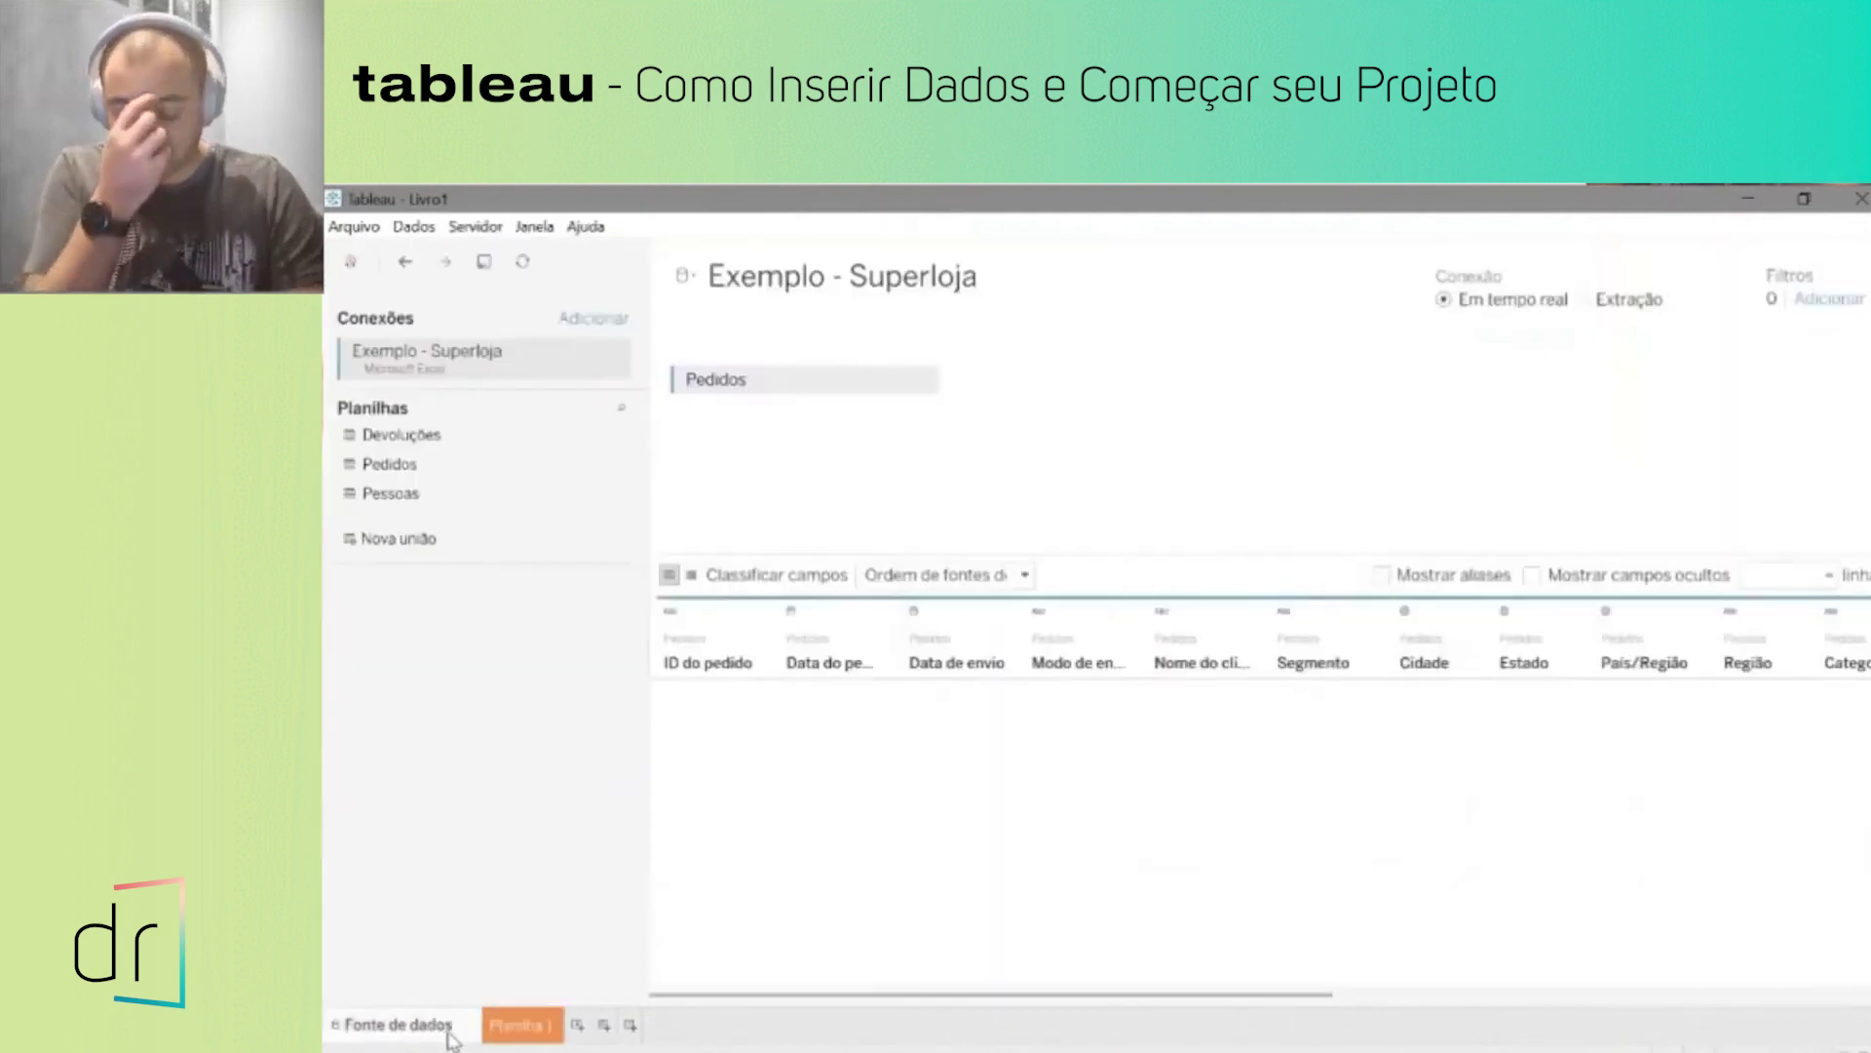
click(509, 1028)
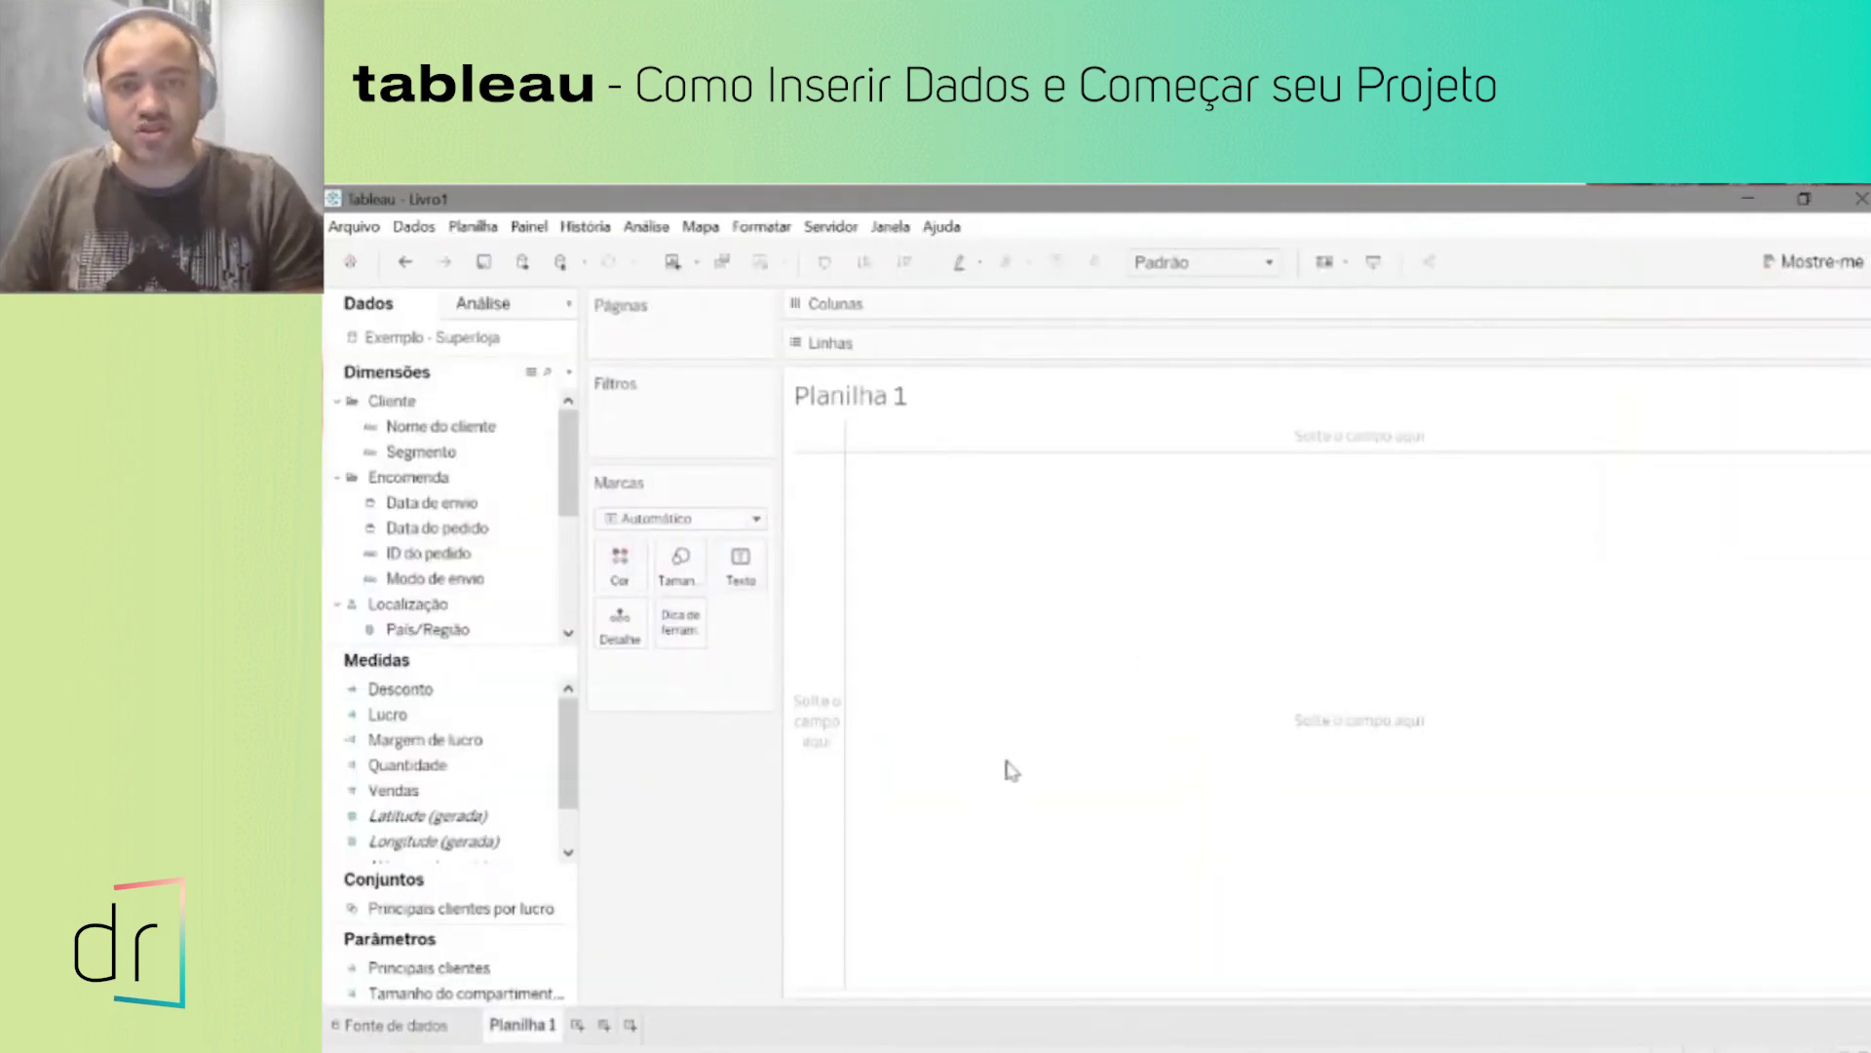
Step: Go to the data source page and remove the Pedidos table from the canvas
click(419, 1029)
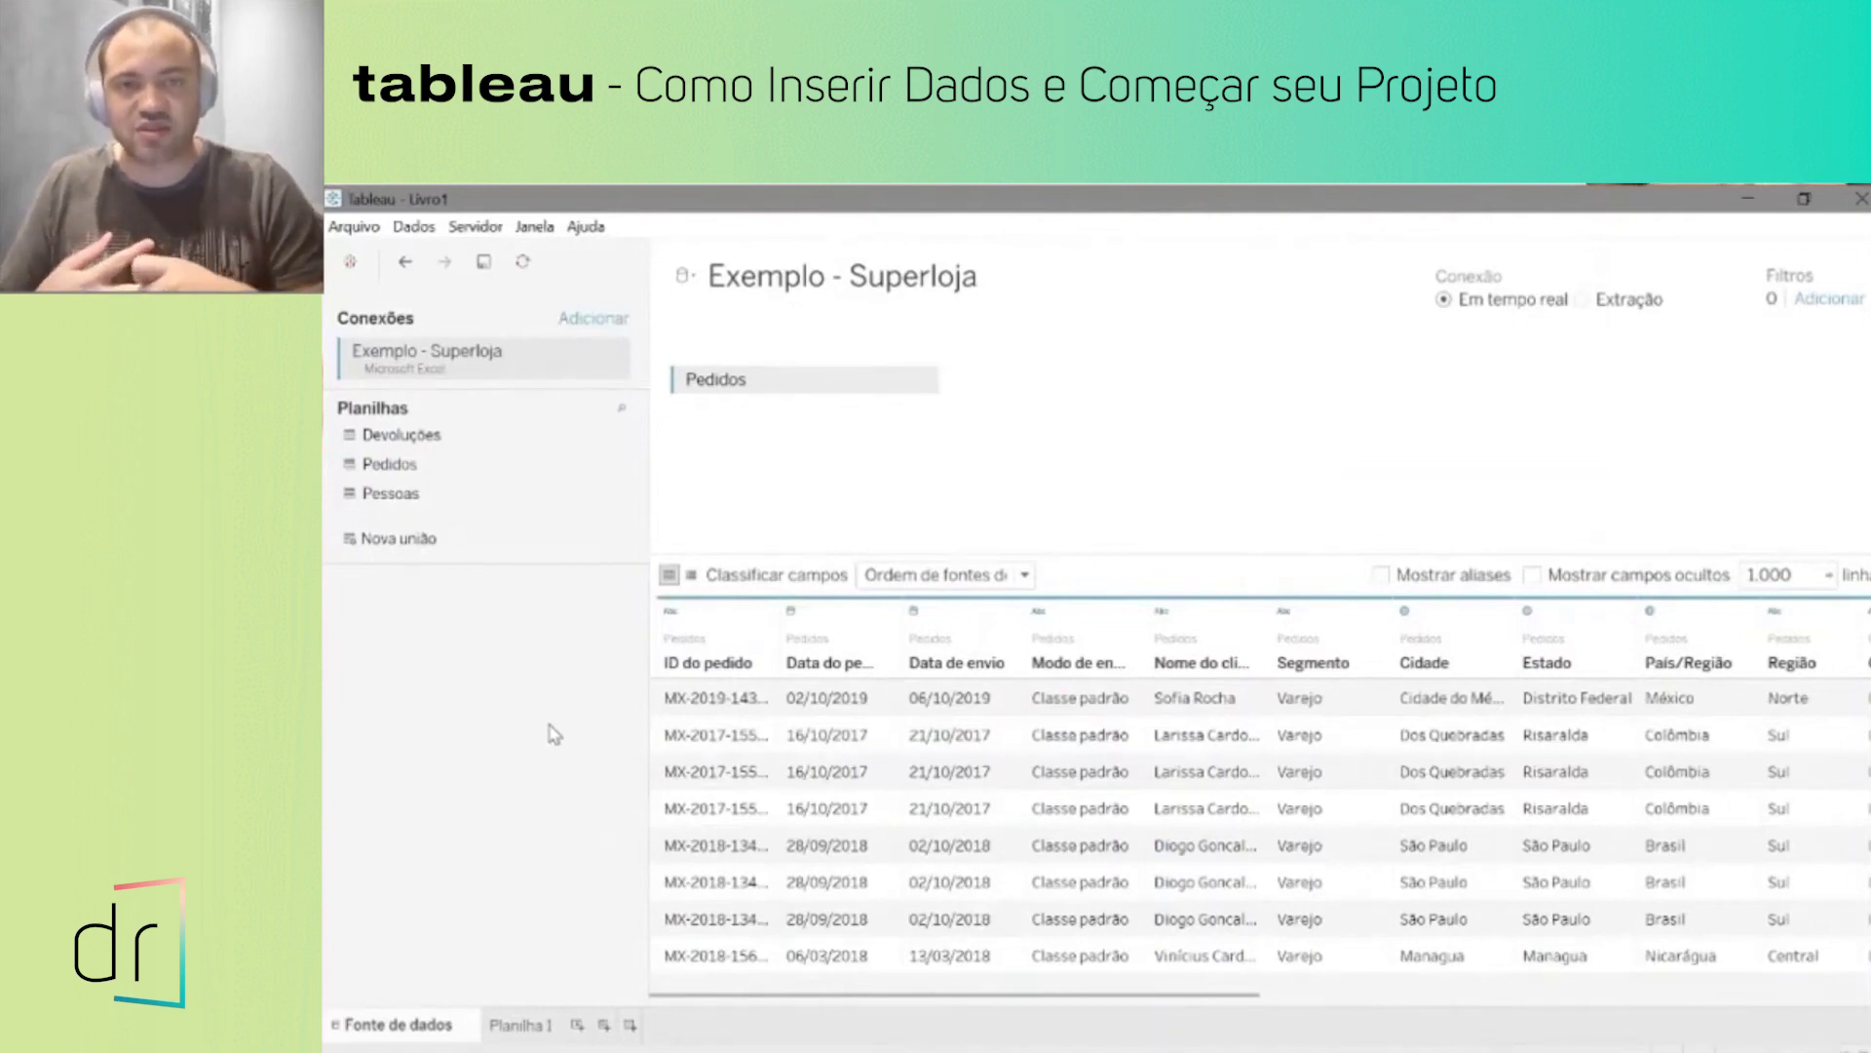
click(927, 388)
click(948, 512)
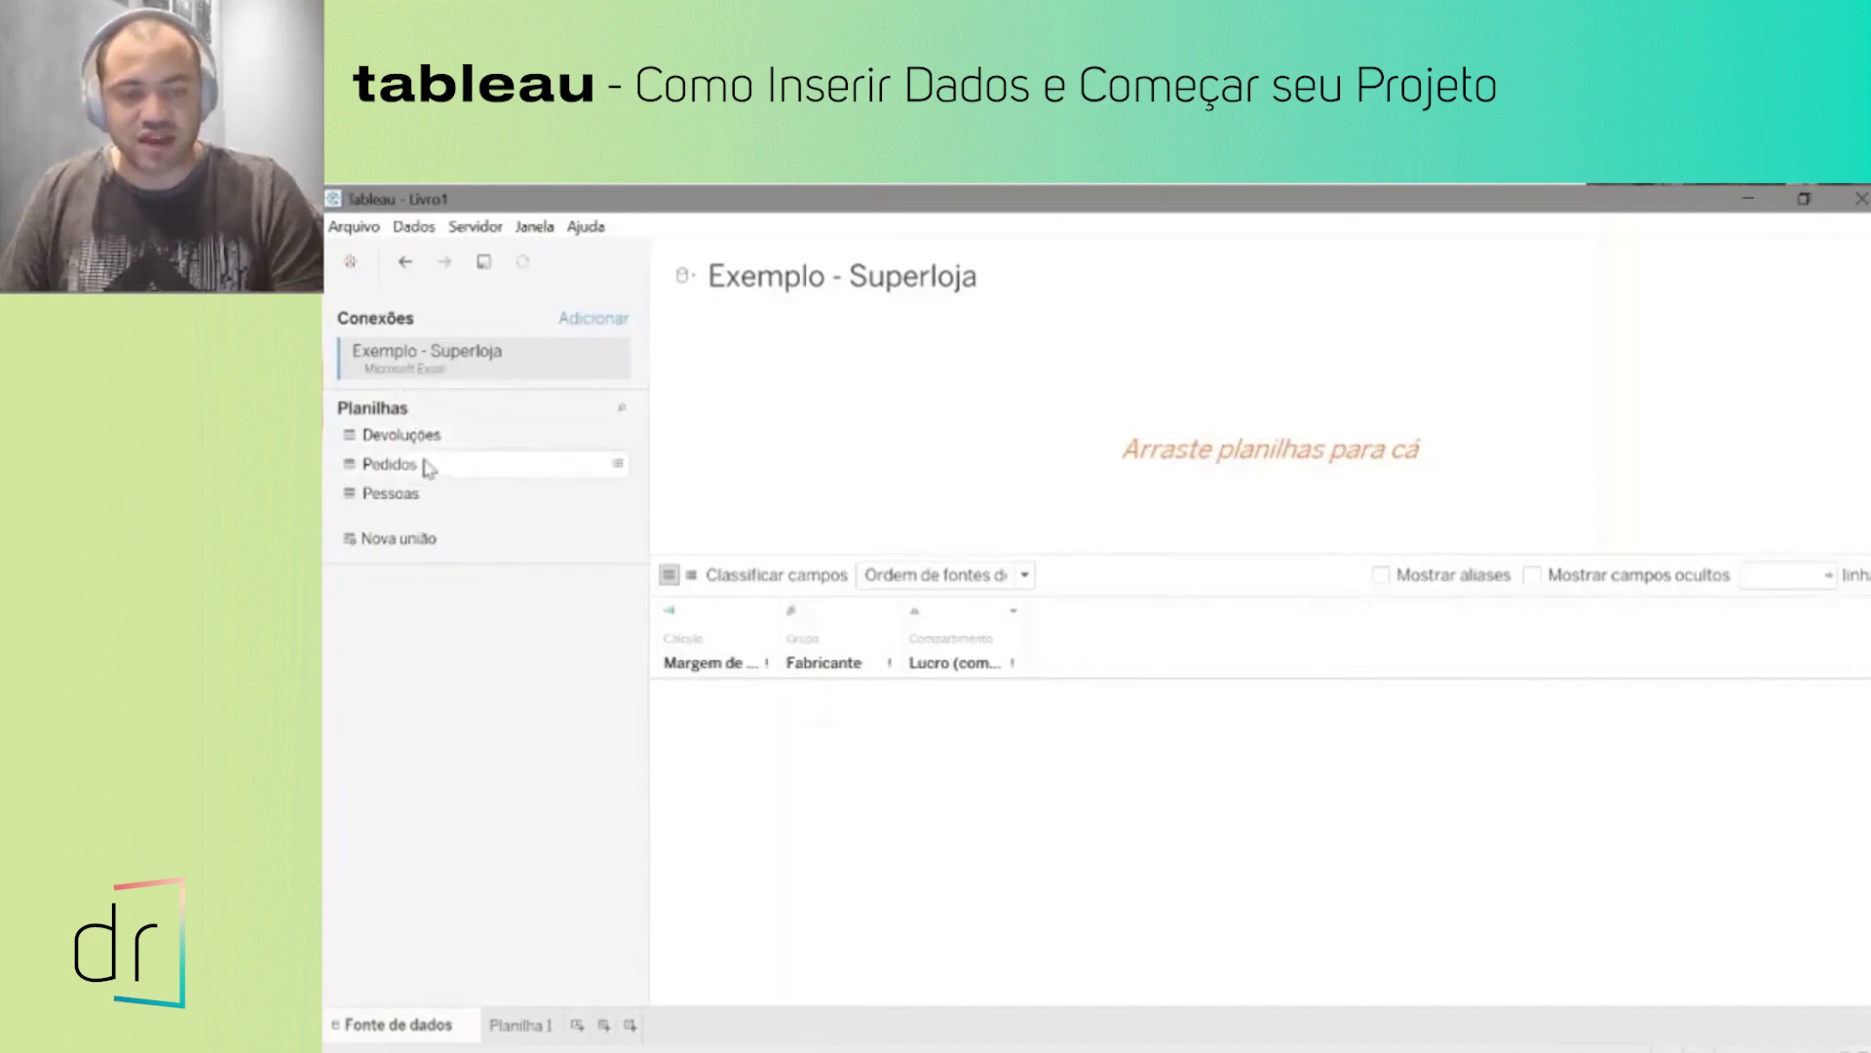
Step: Preview the data of the Pedidos sheet, sort it by ID do pedido, and close the preview
click(618, 465)
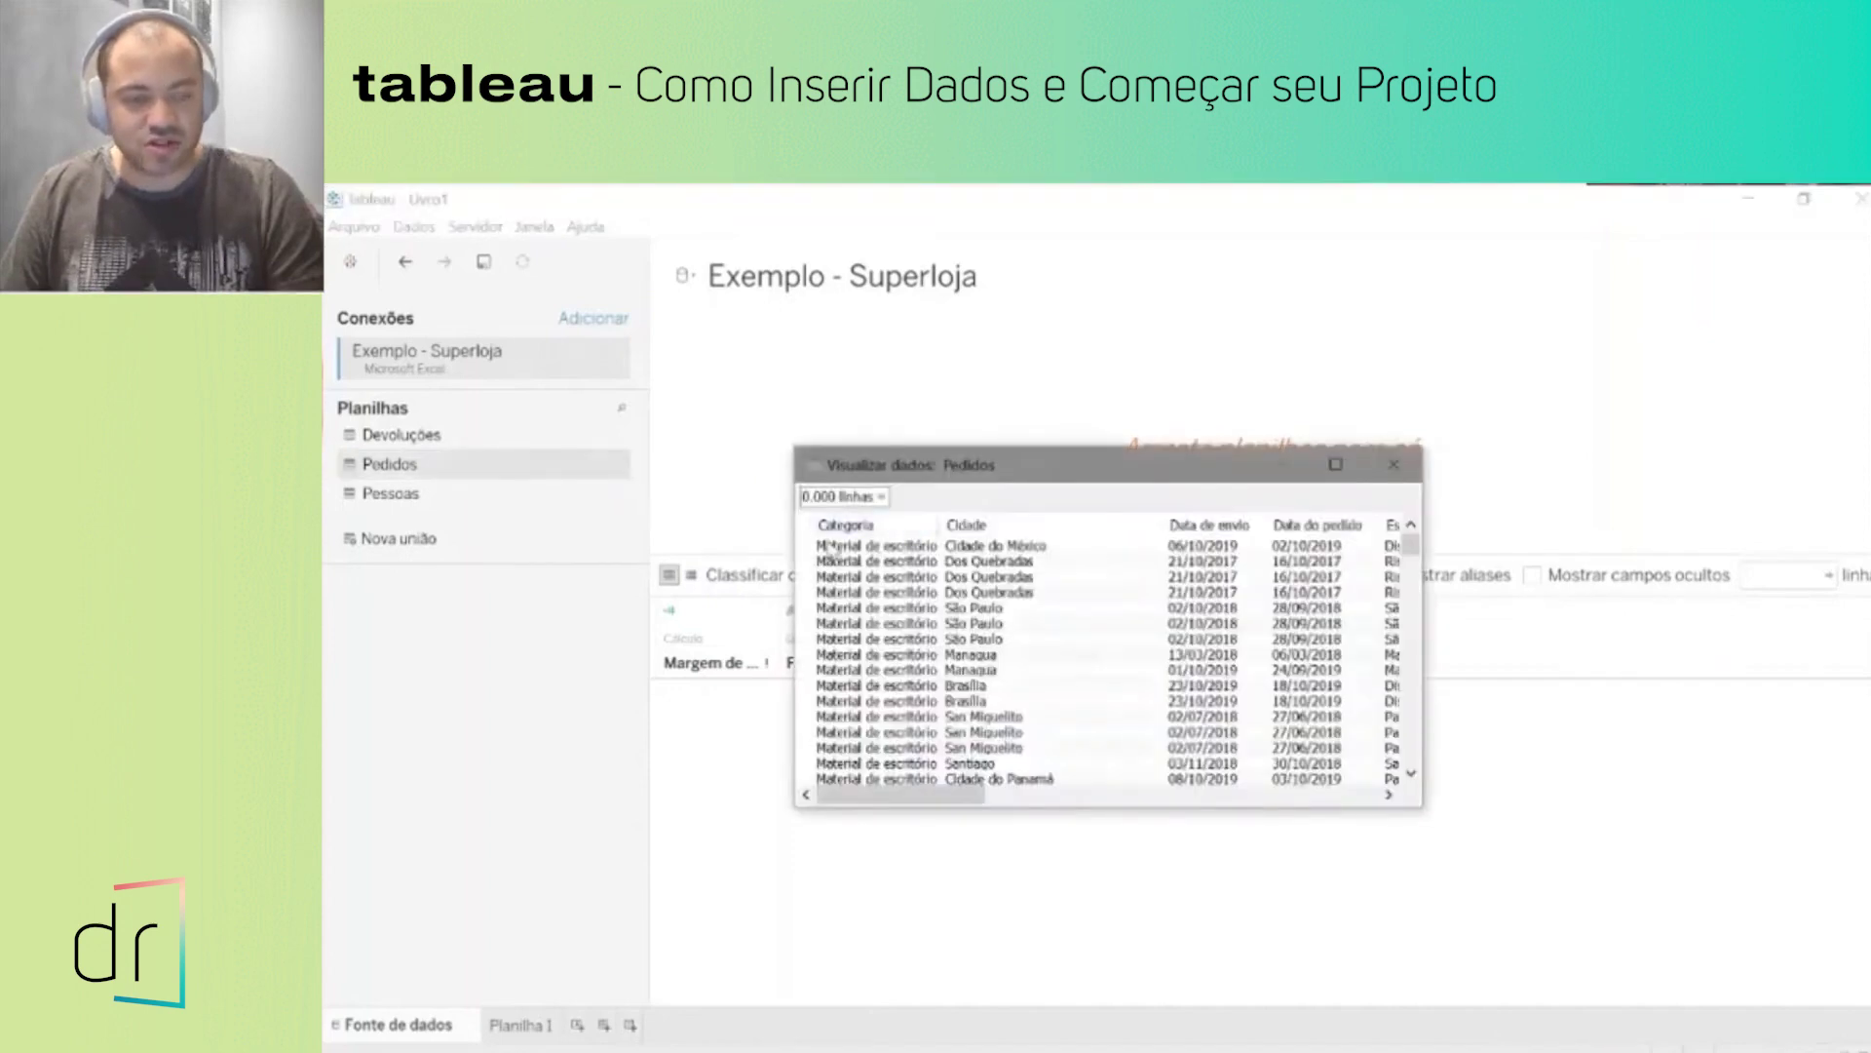
drag(902, 804, 1012, 814)
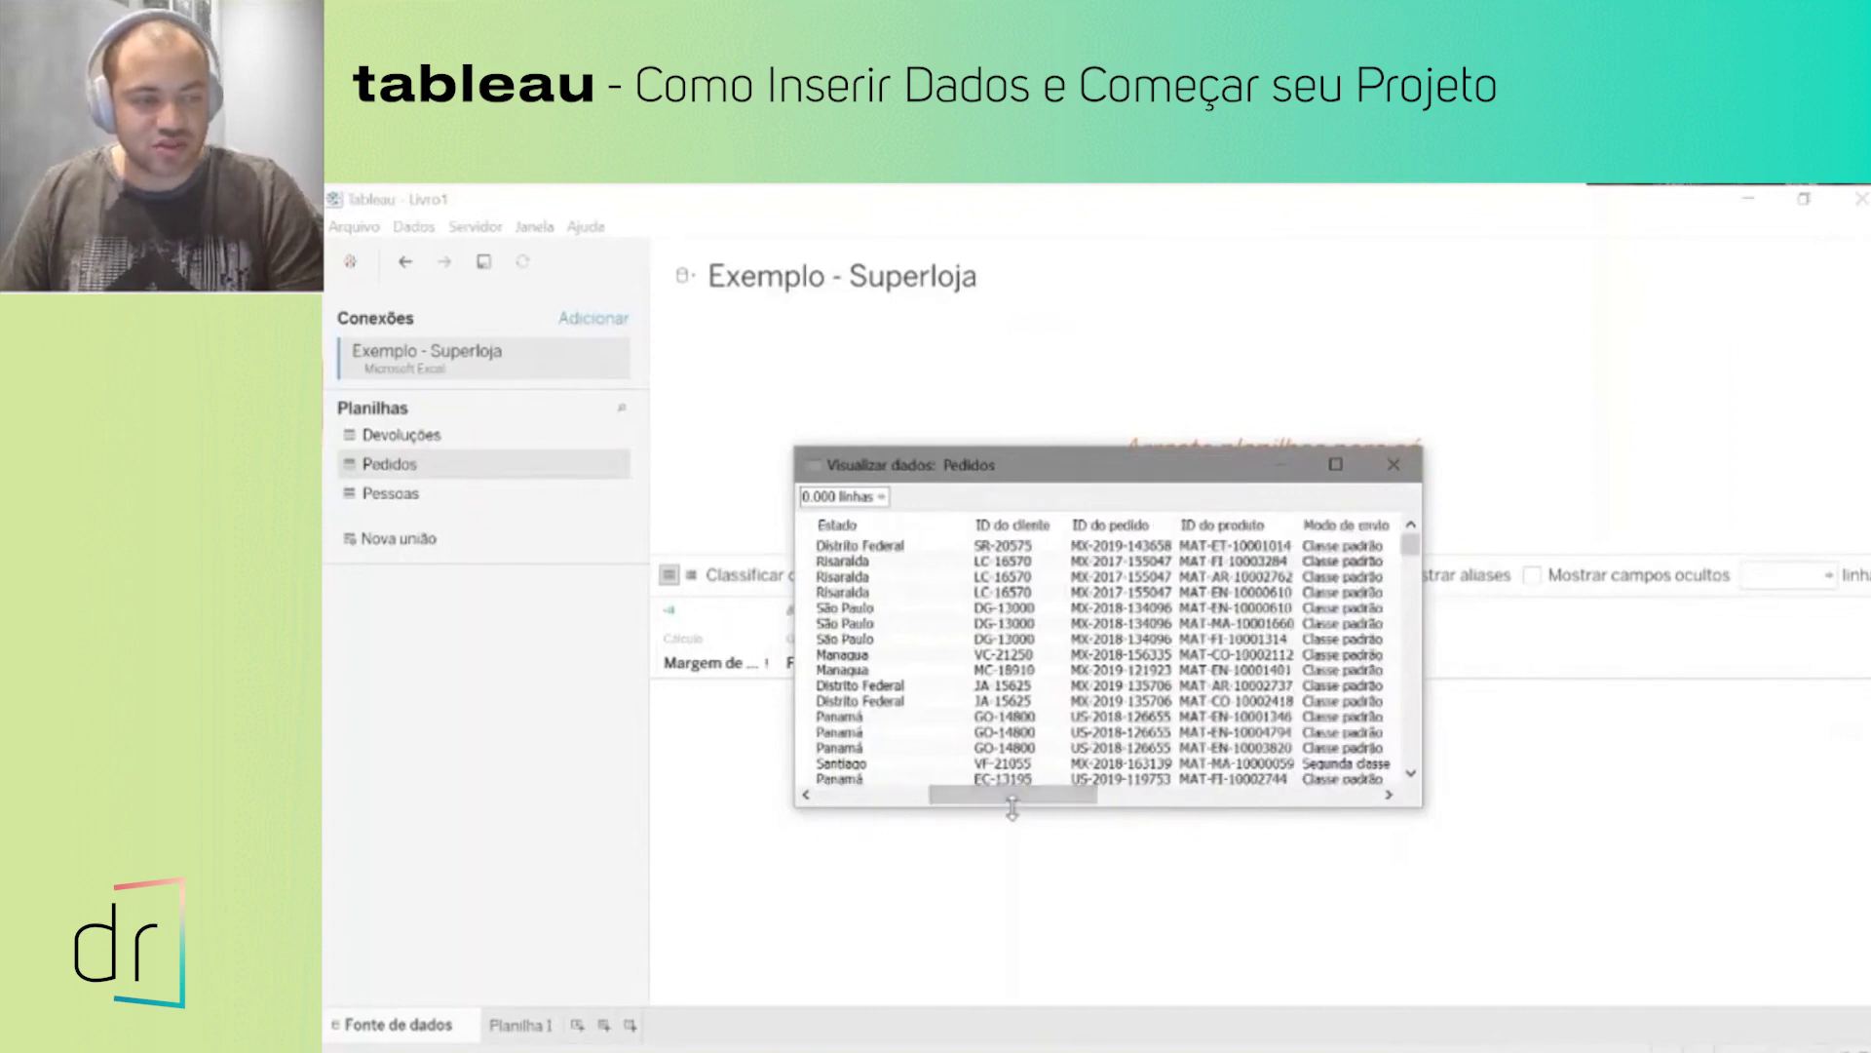
click(1126, 526)
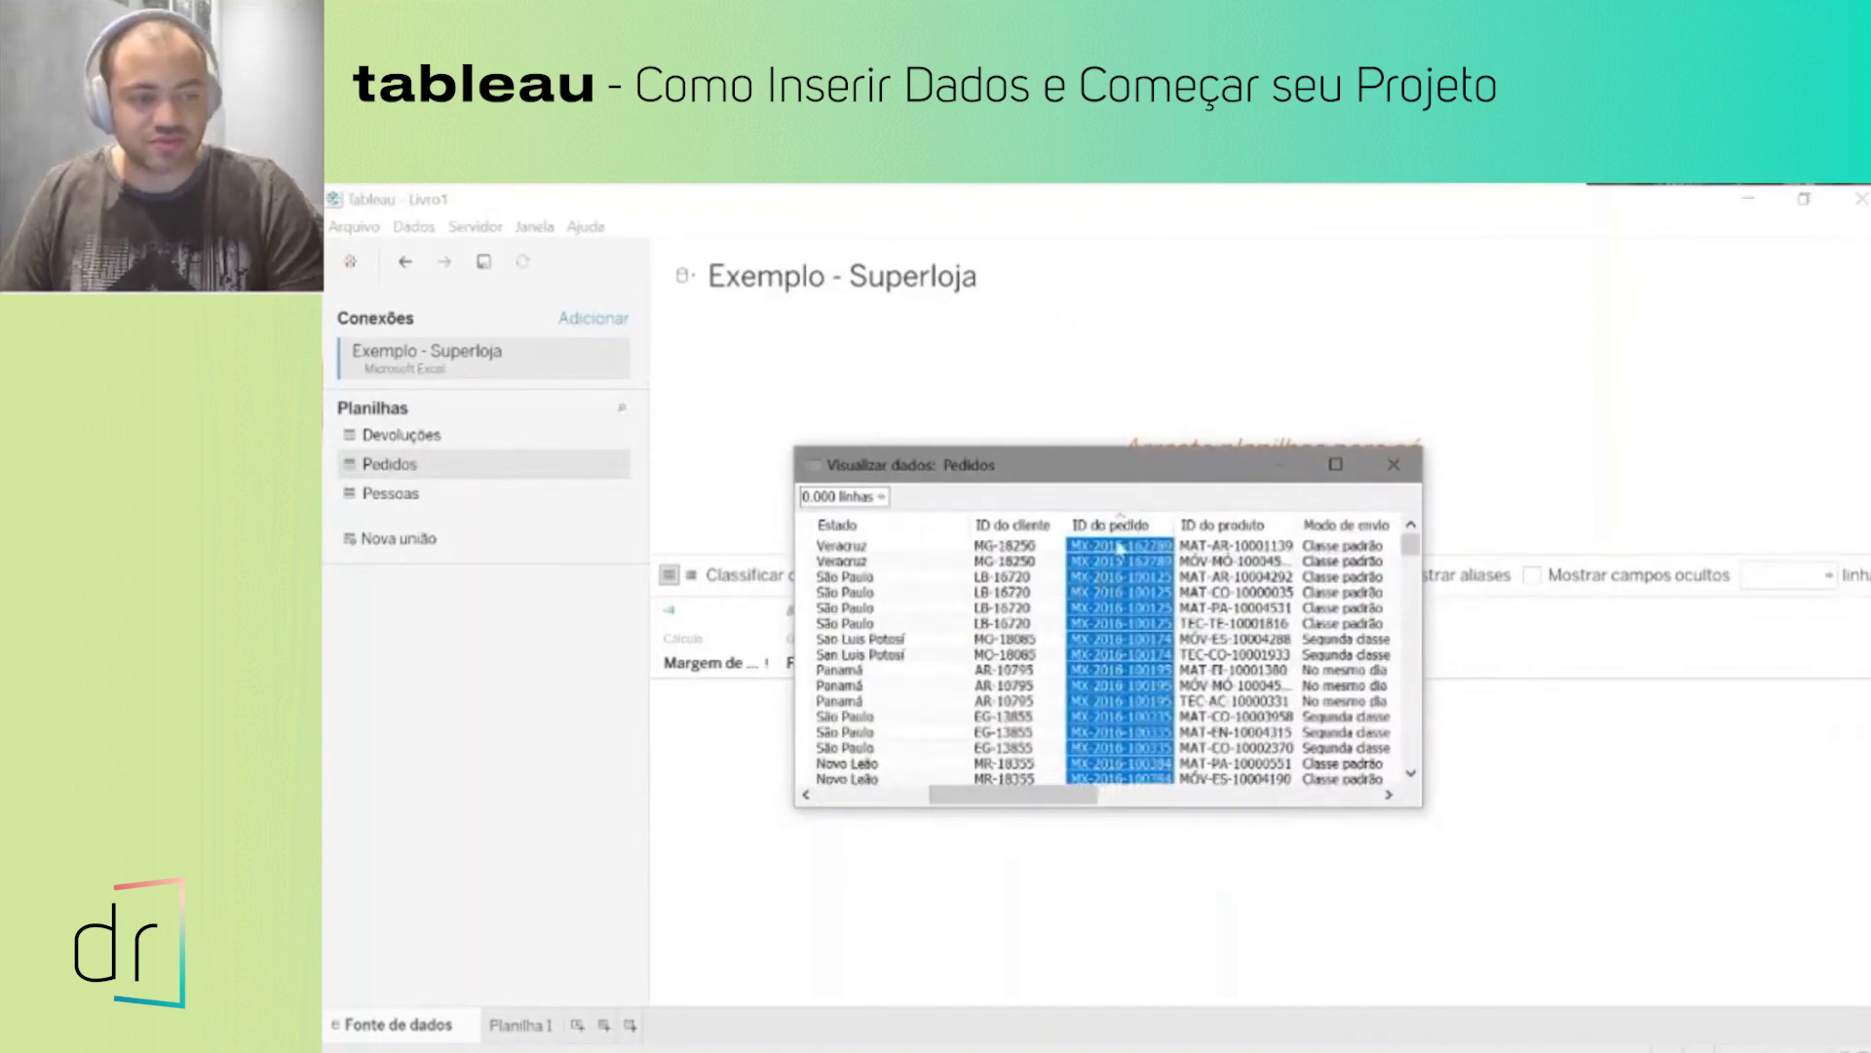
click(1394, 464)
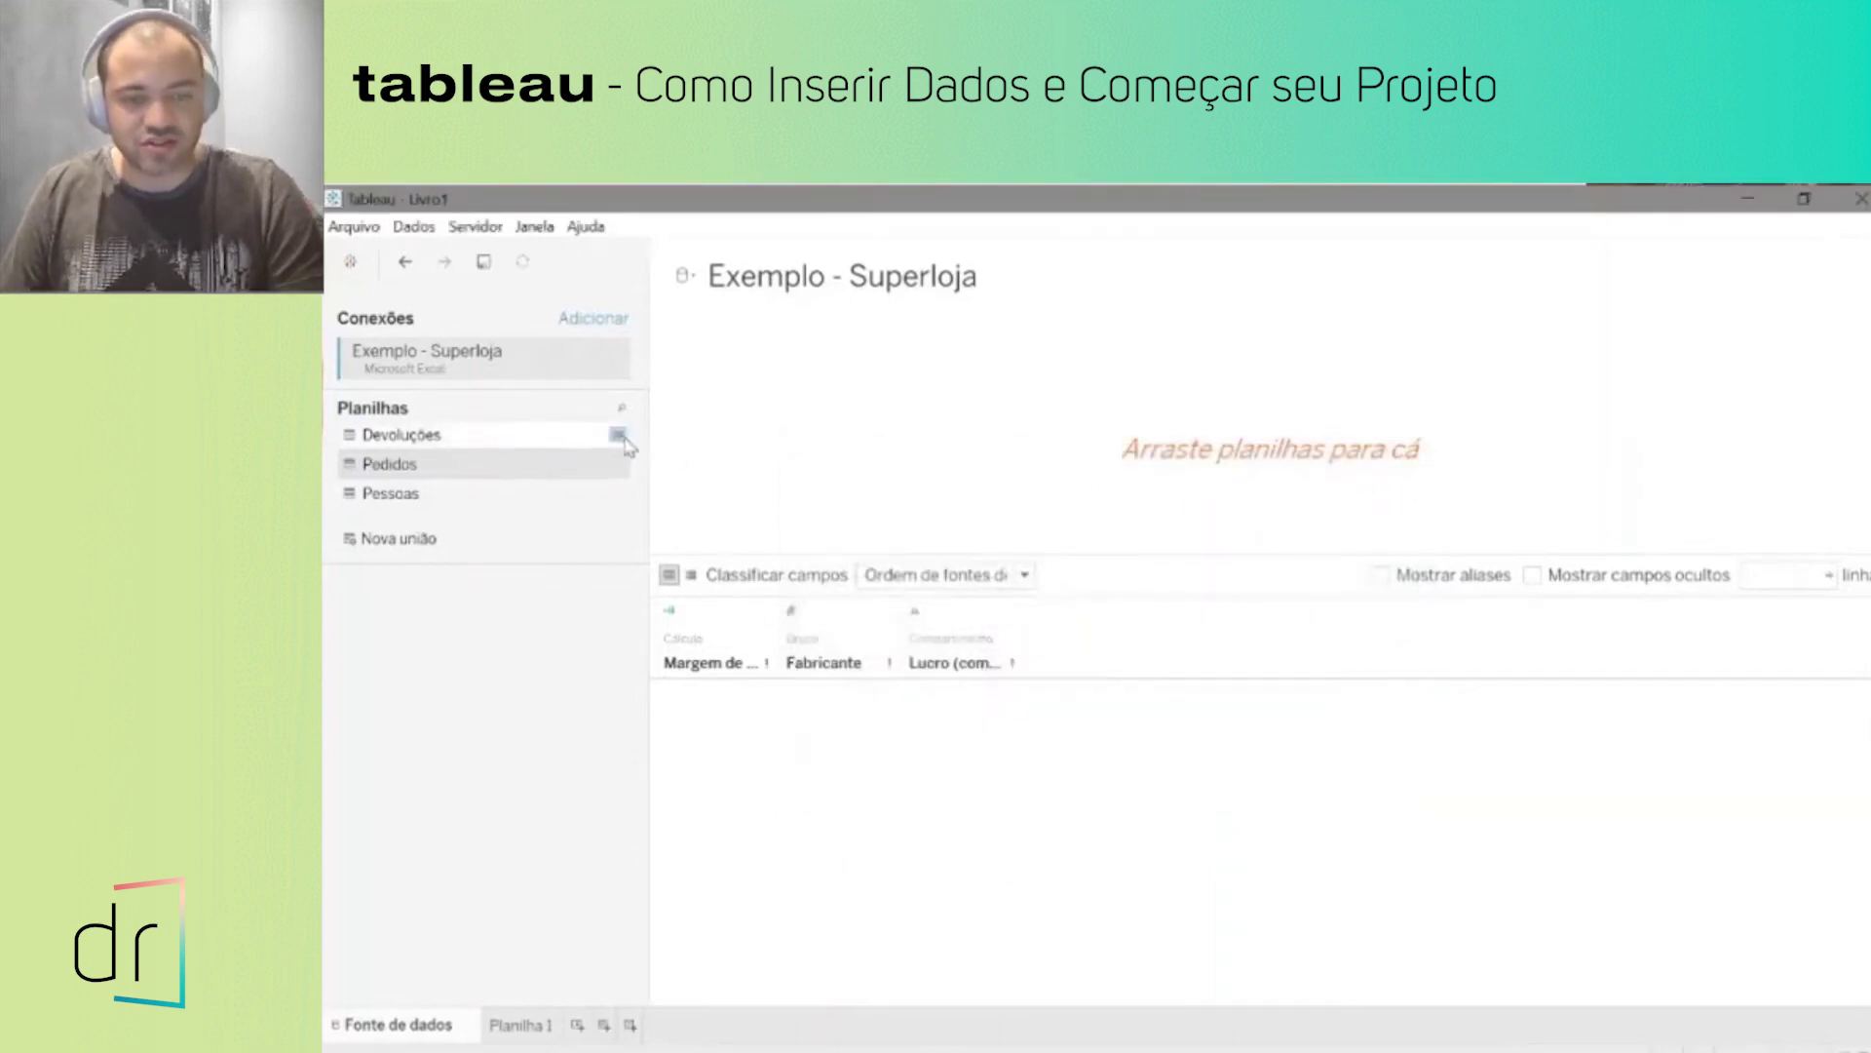
Step: Preview the data of the Devoluções sheet, select its ID do pedido column, and close the preview
click(619, 436)
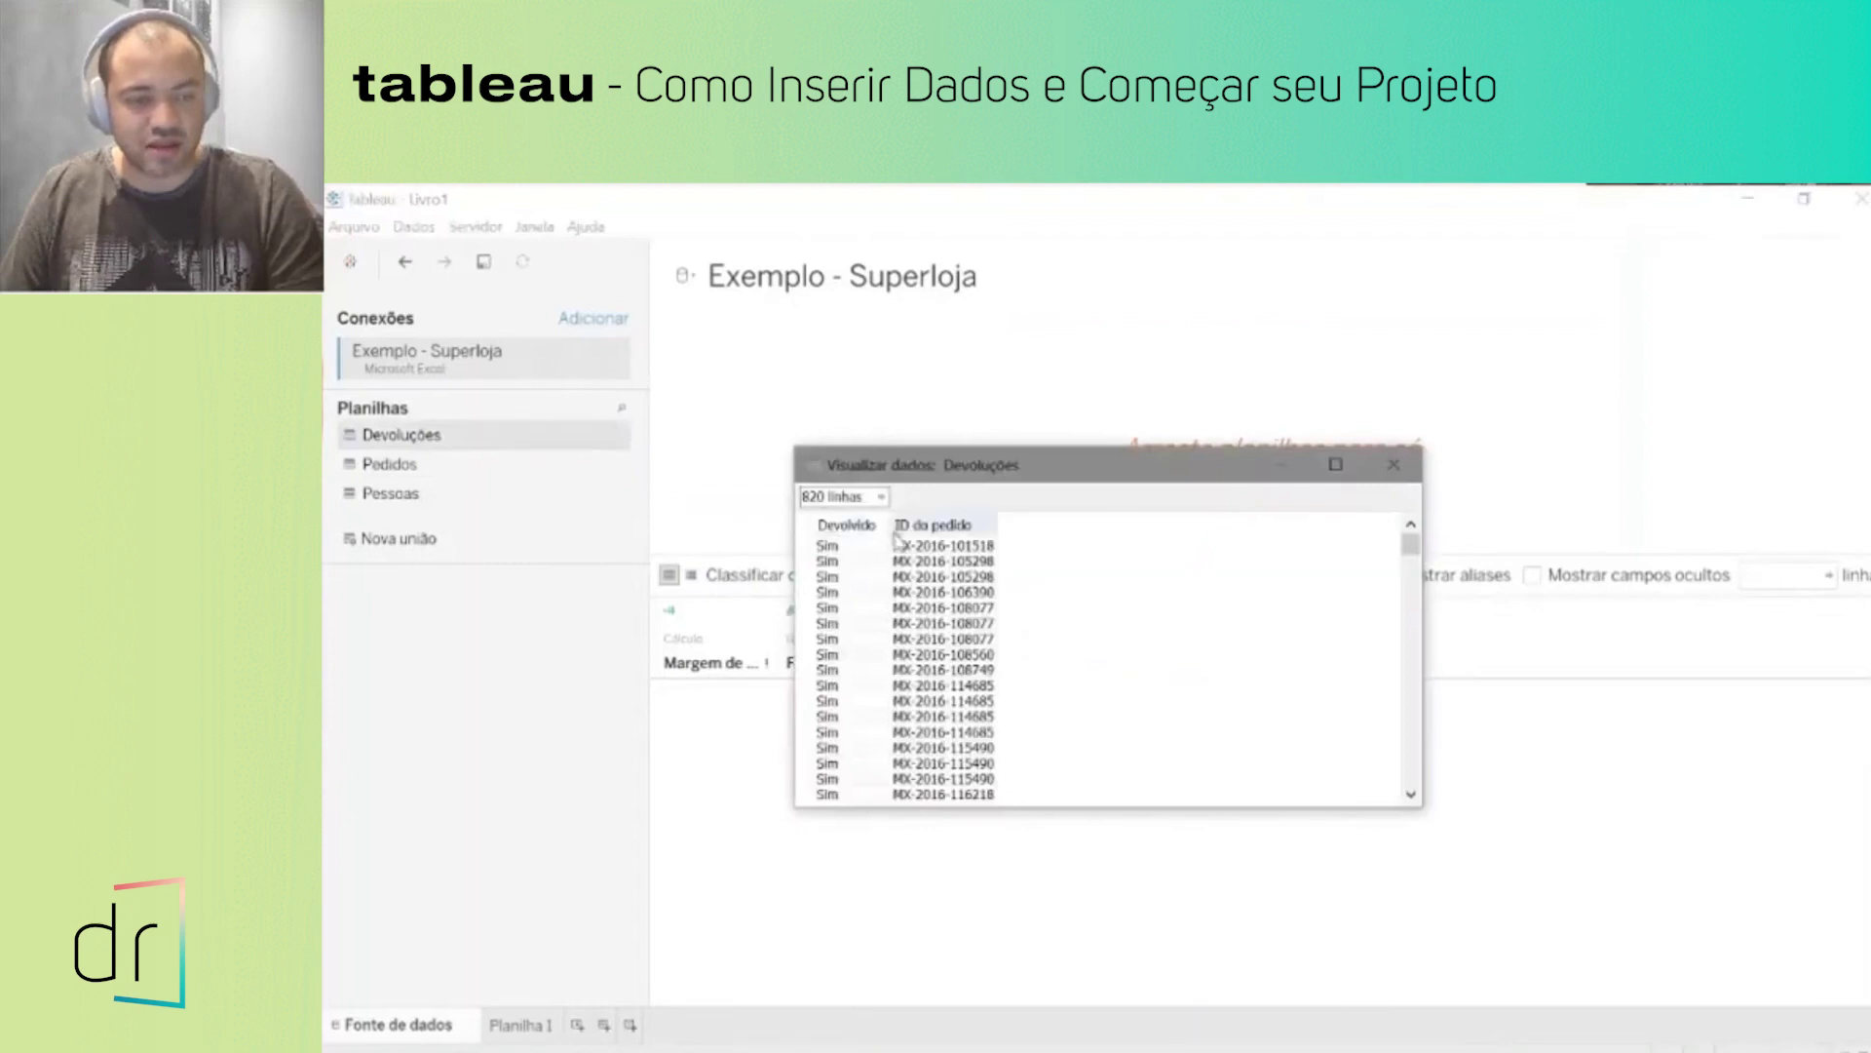
click(891, 527)
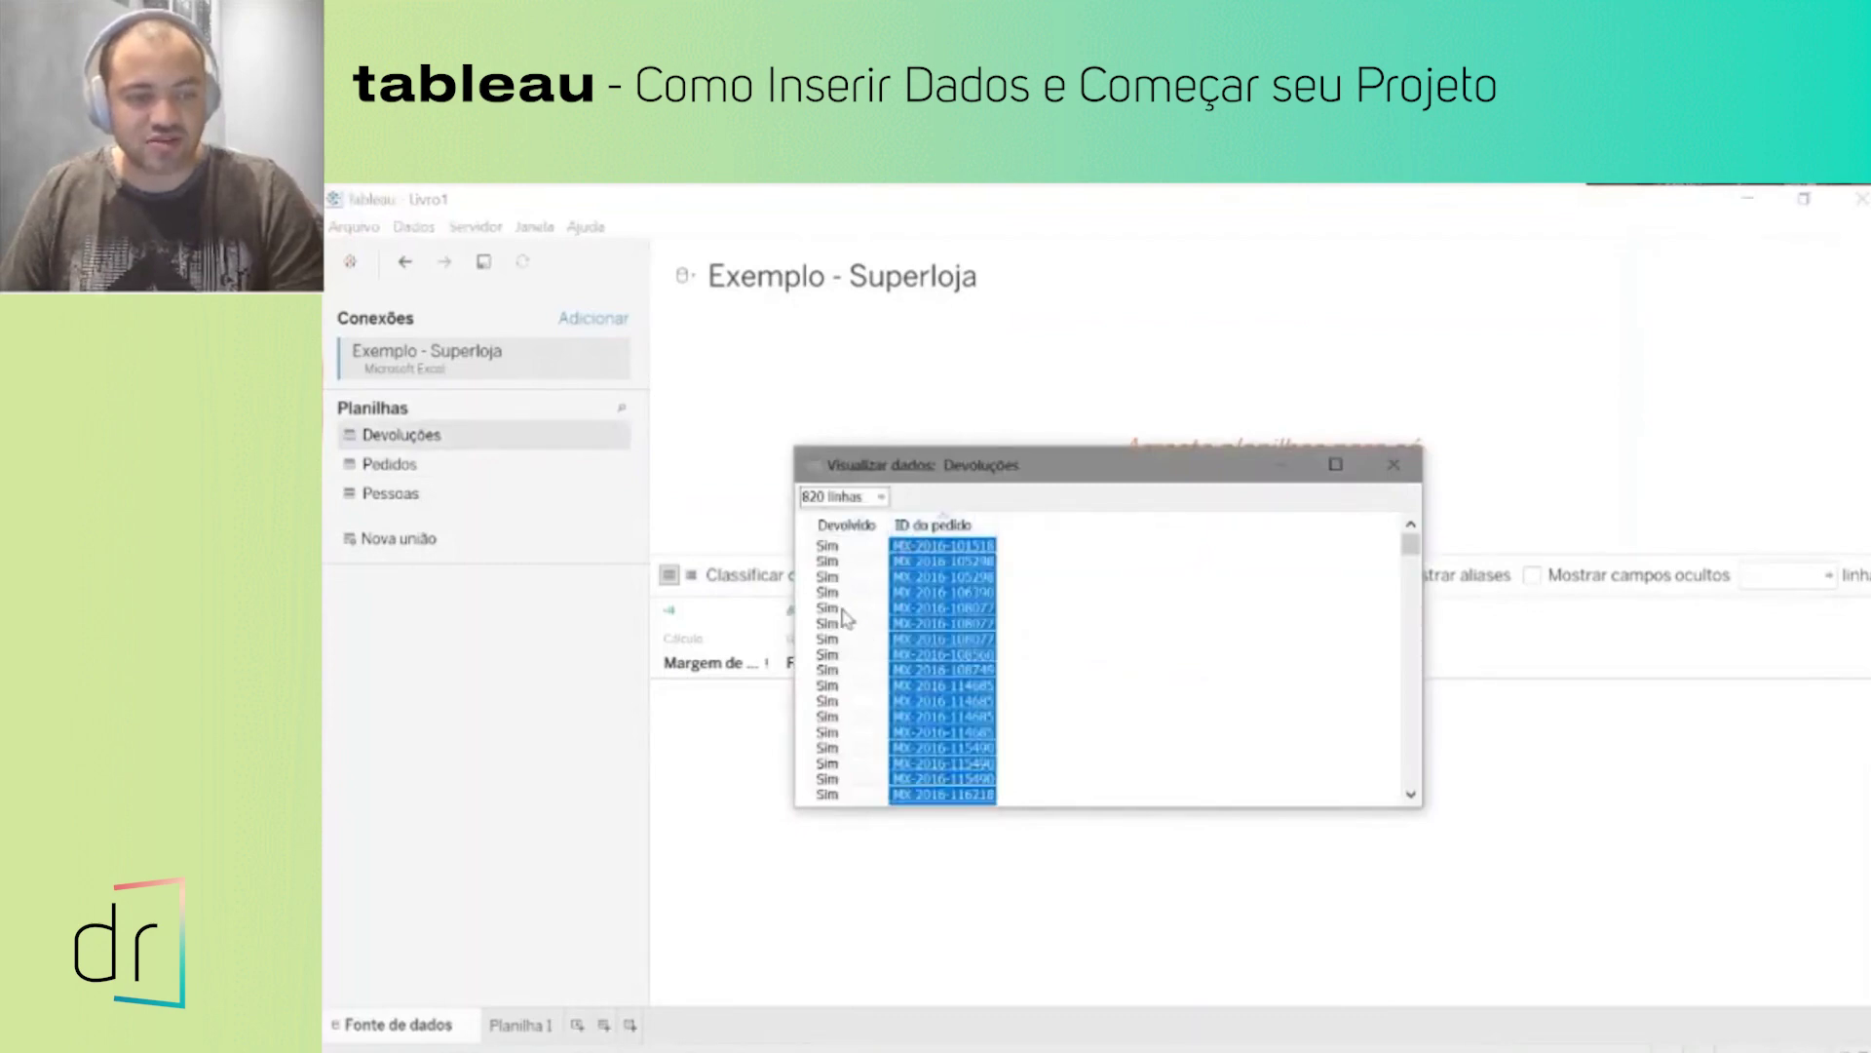
click(1394, 465)
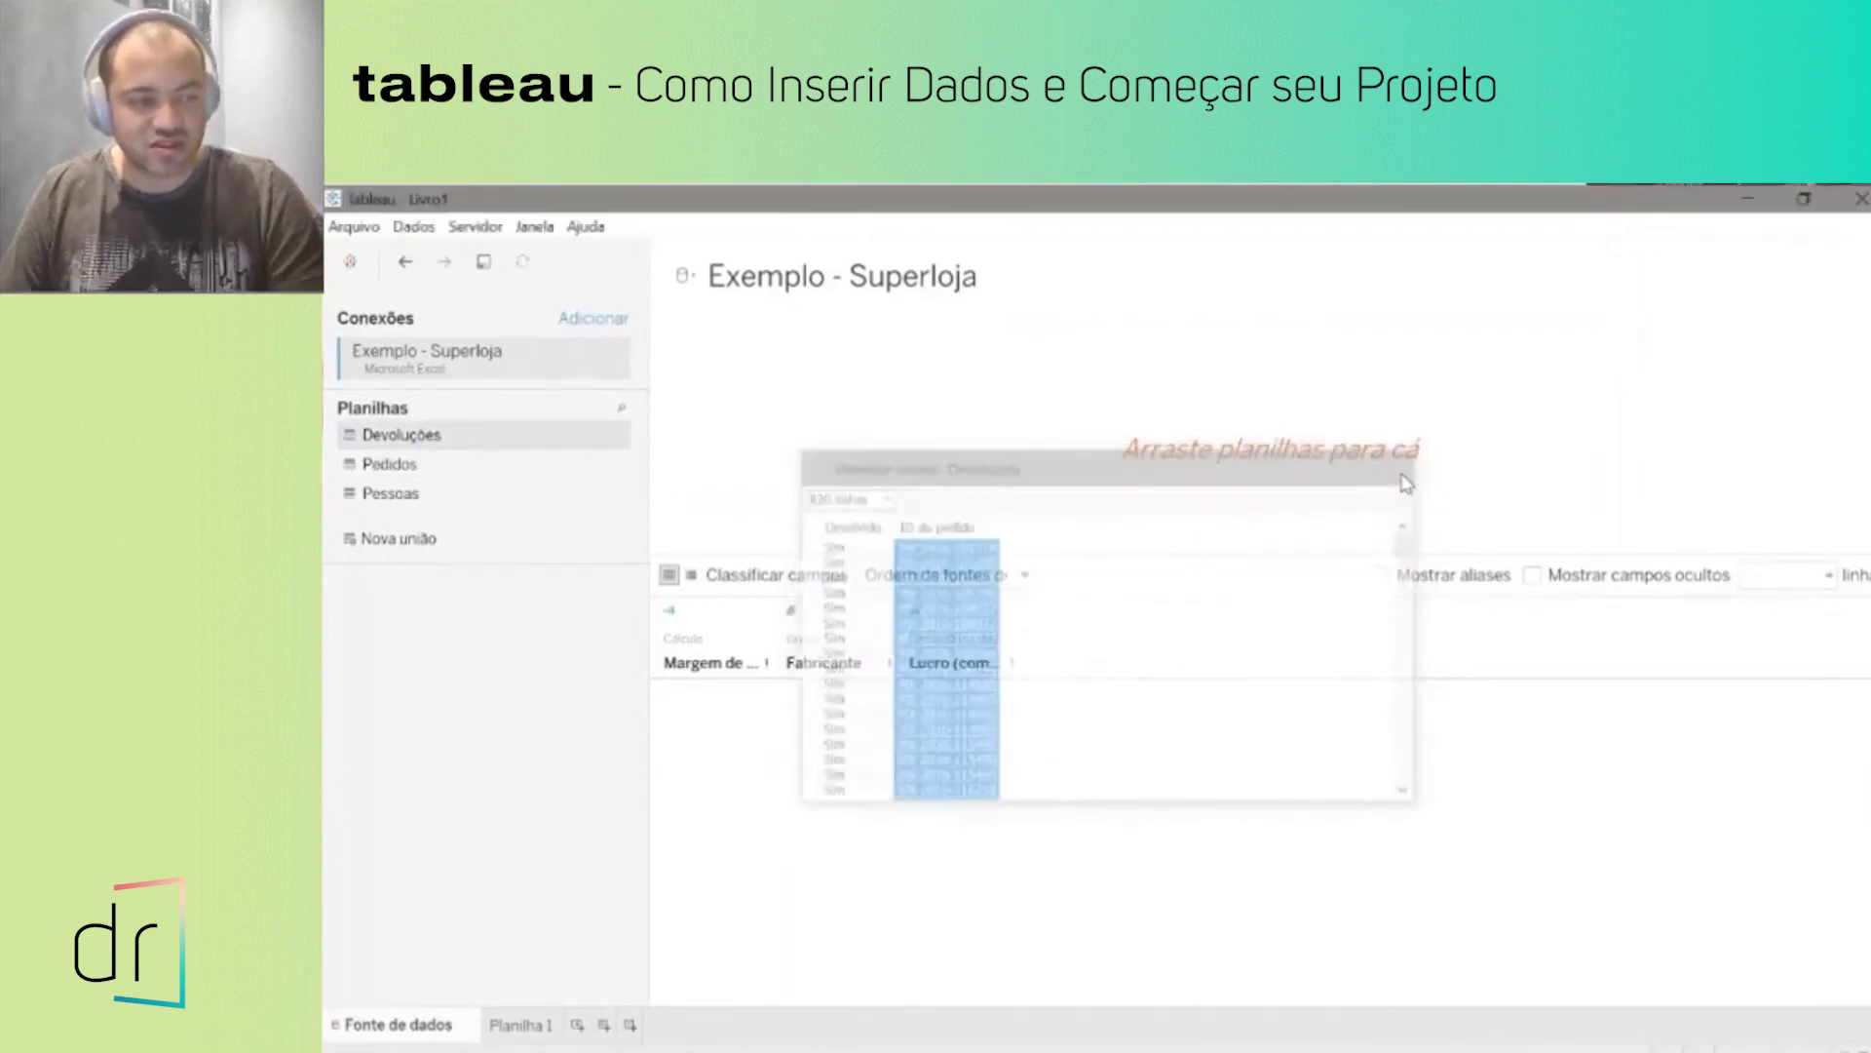
Step: Check the Pedidos and Devoluções previews once more, looking through the rows of Devoluções
click(422, 466)
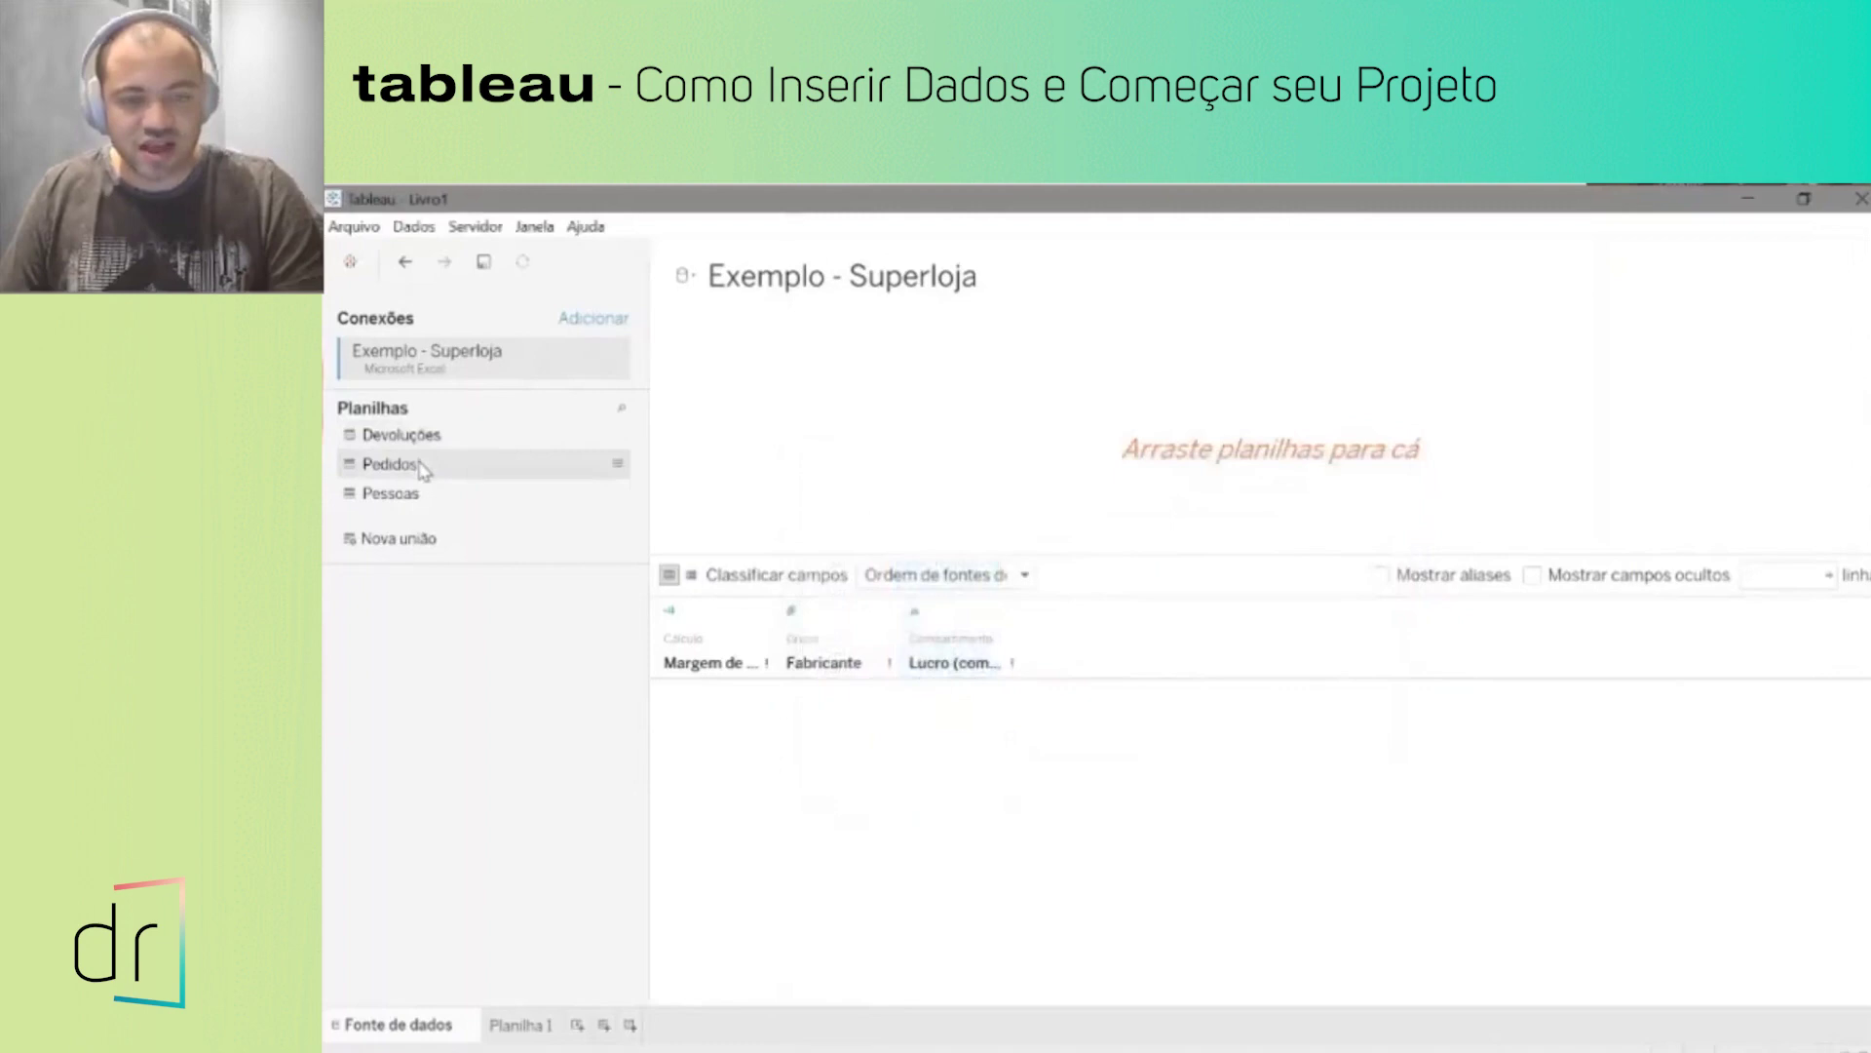
click(617, 464)
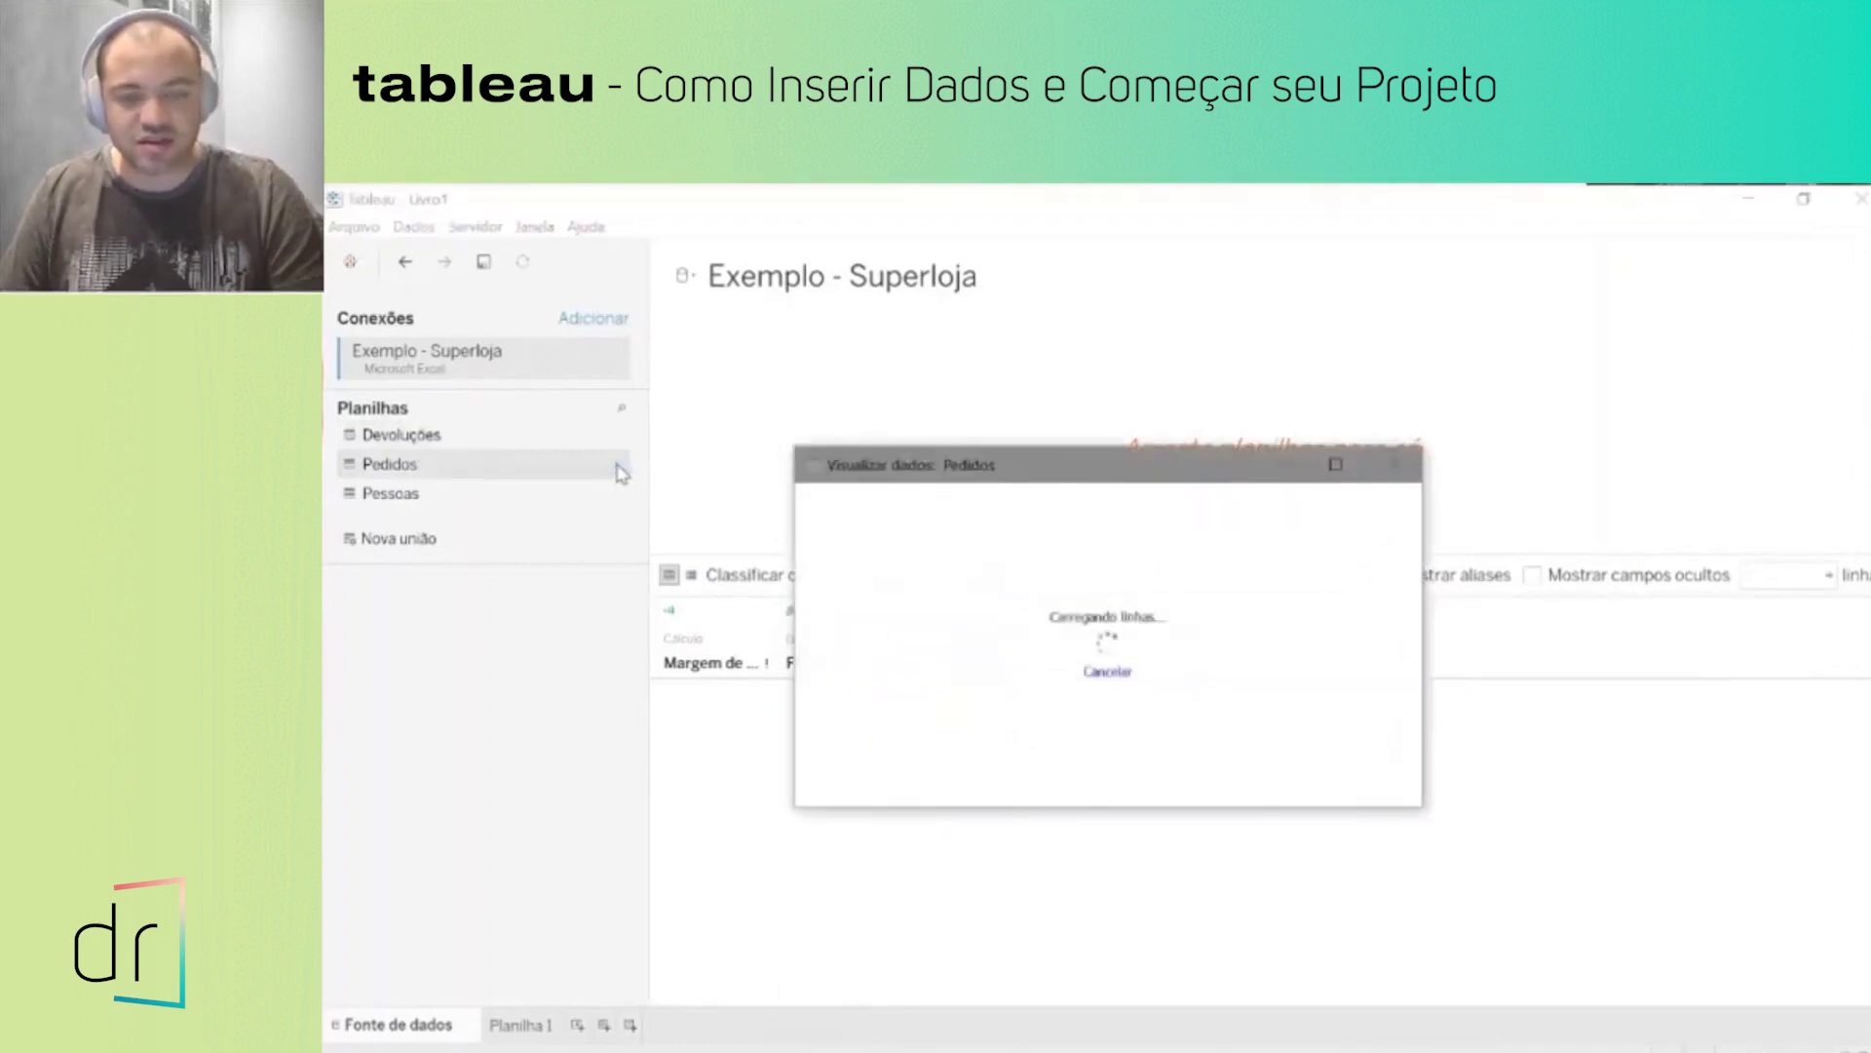
click(1374, 476)
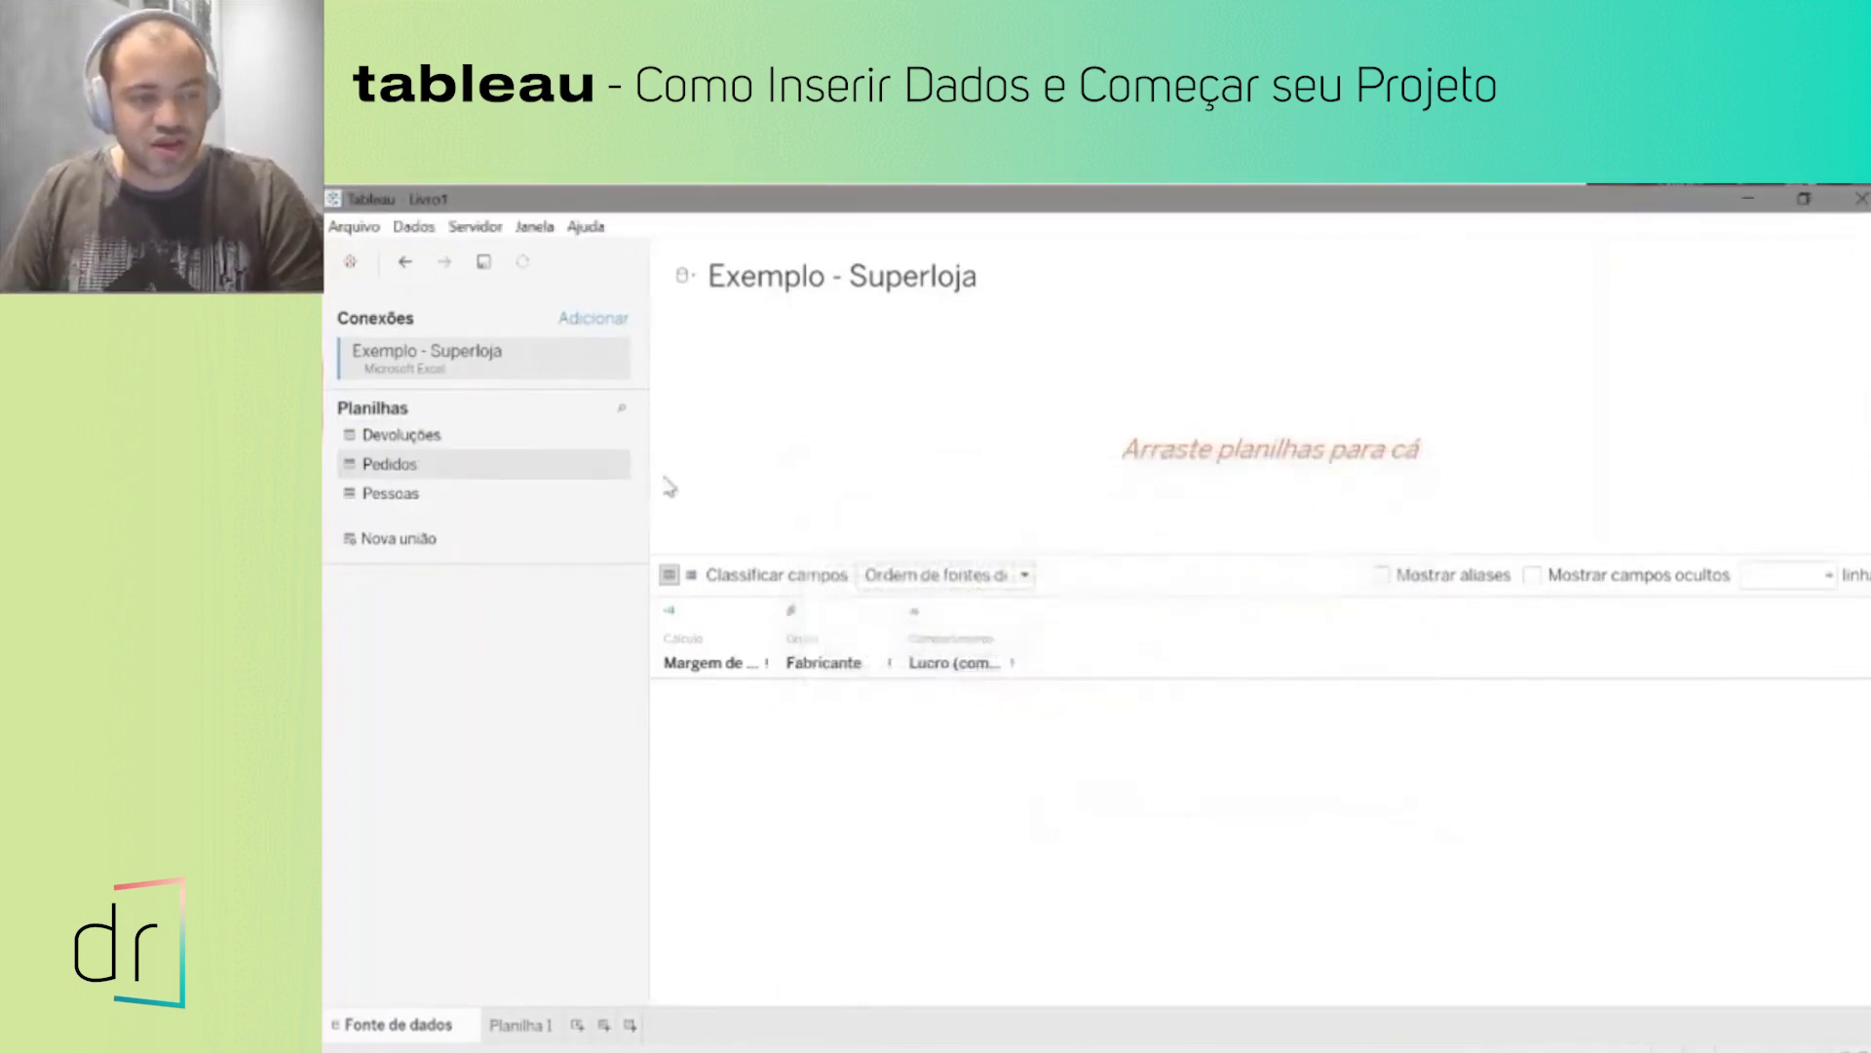
click(618, 435)
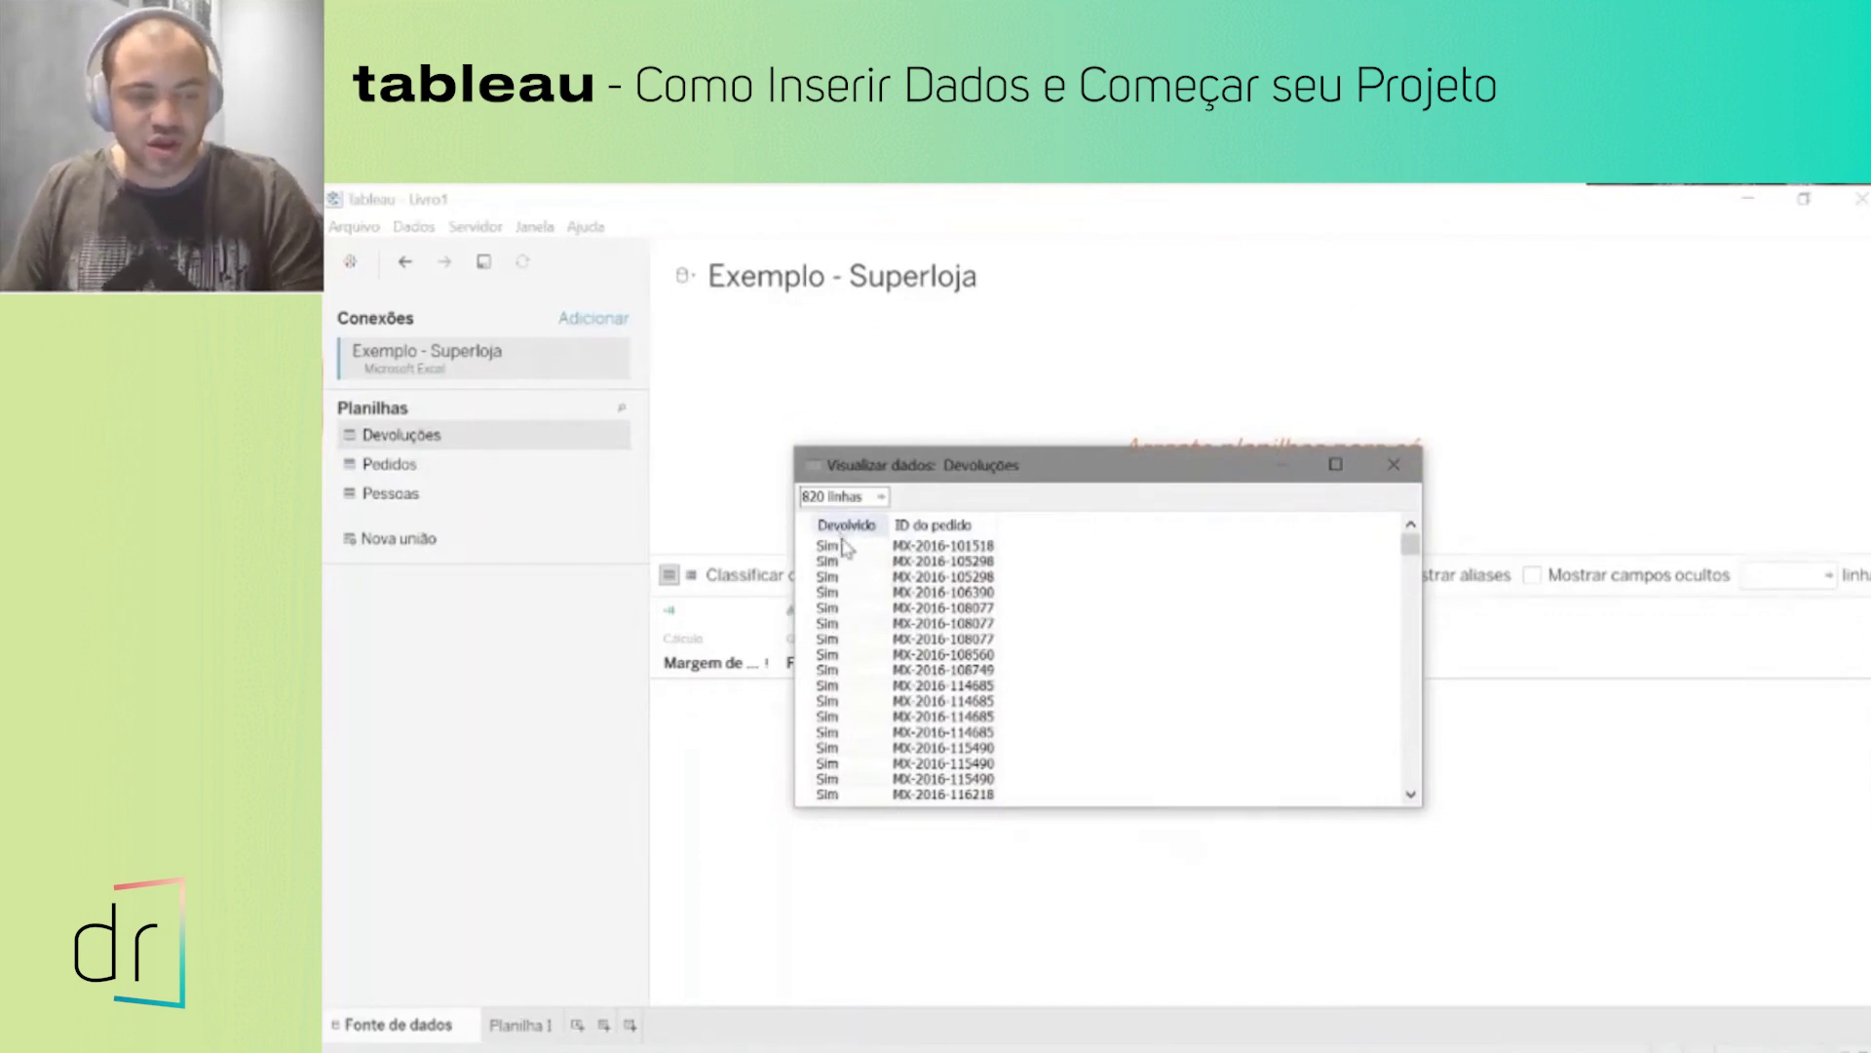
scroll(844, 655, down, 5)
scroll(846, 658, up, 5)
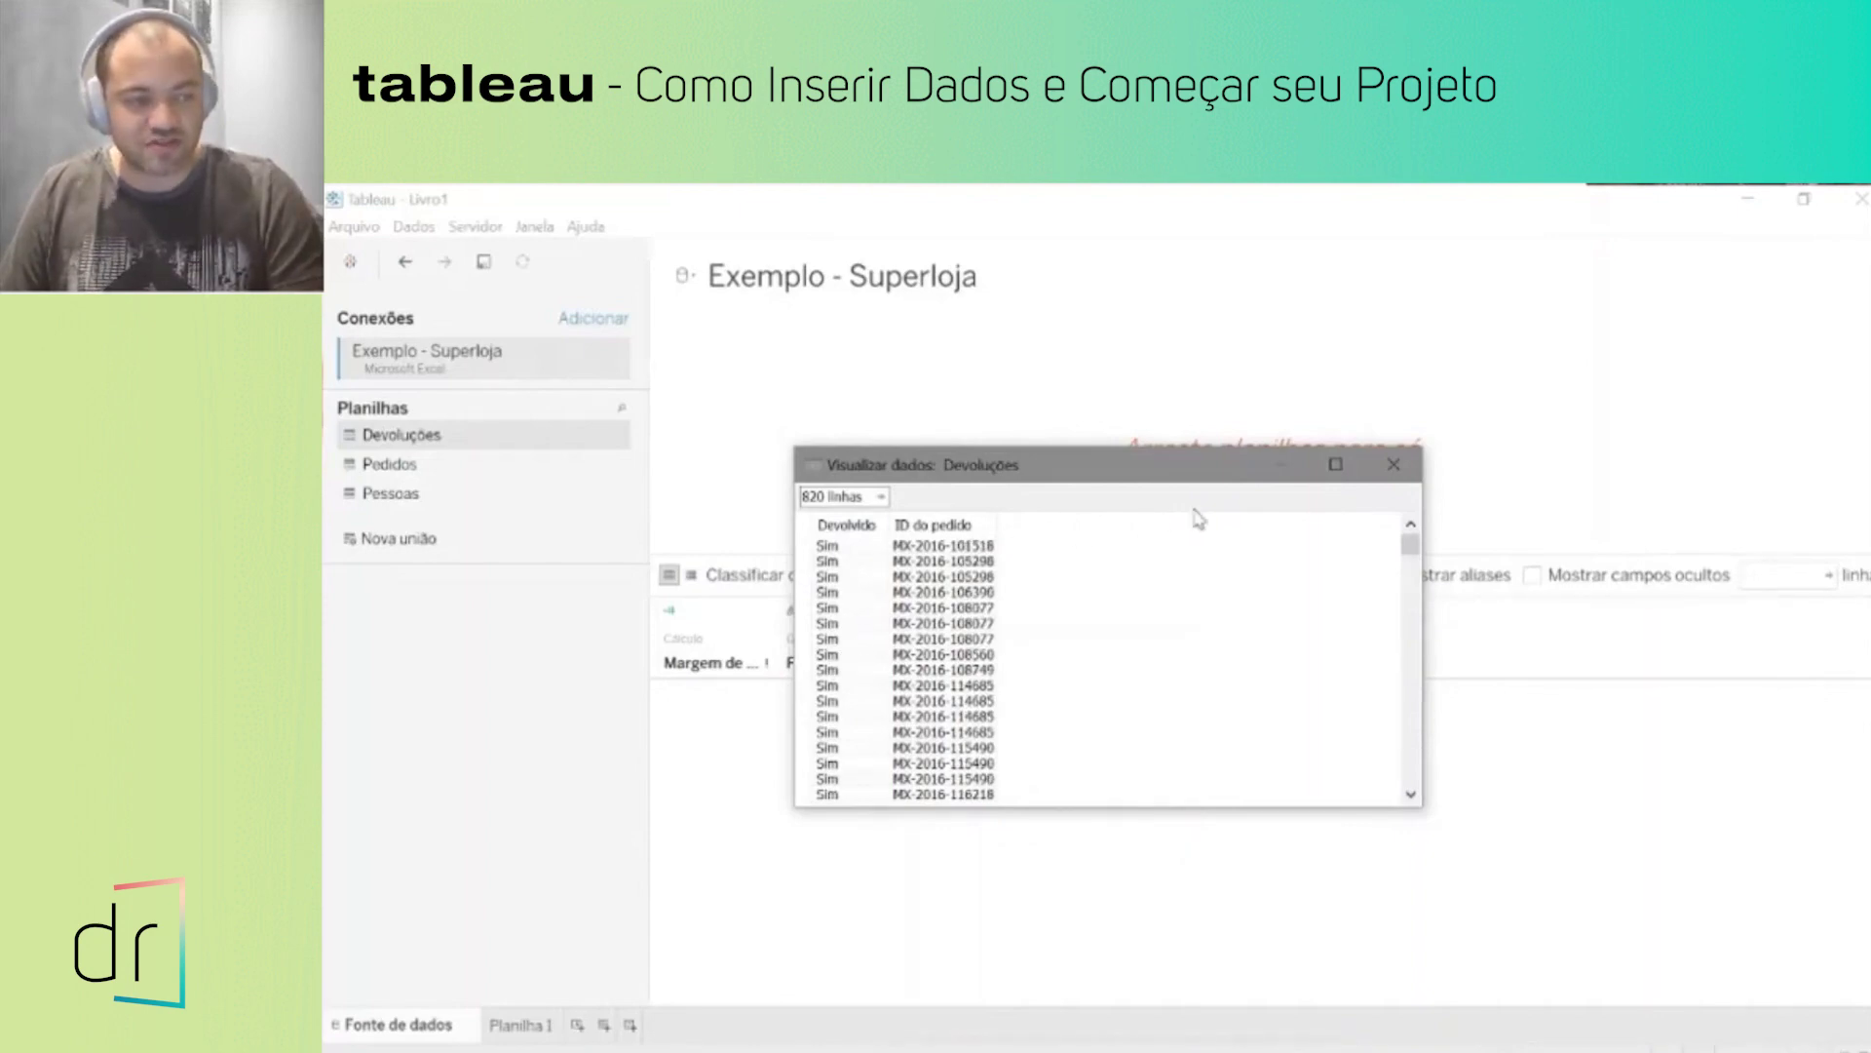
click(1394, 464)
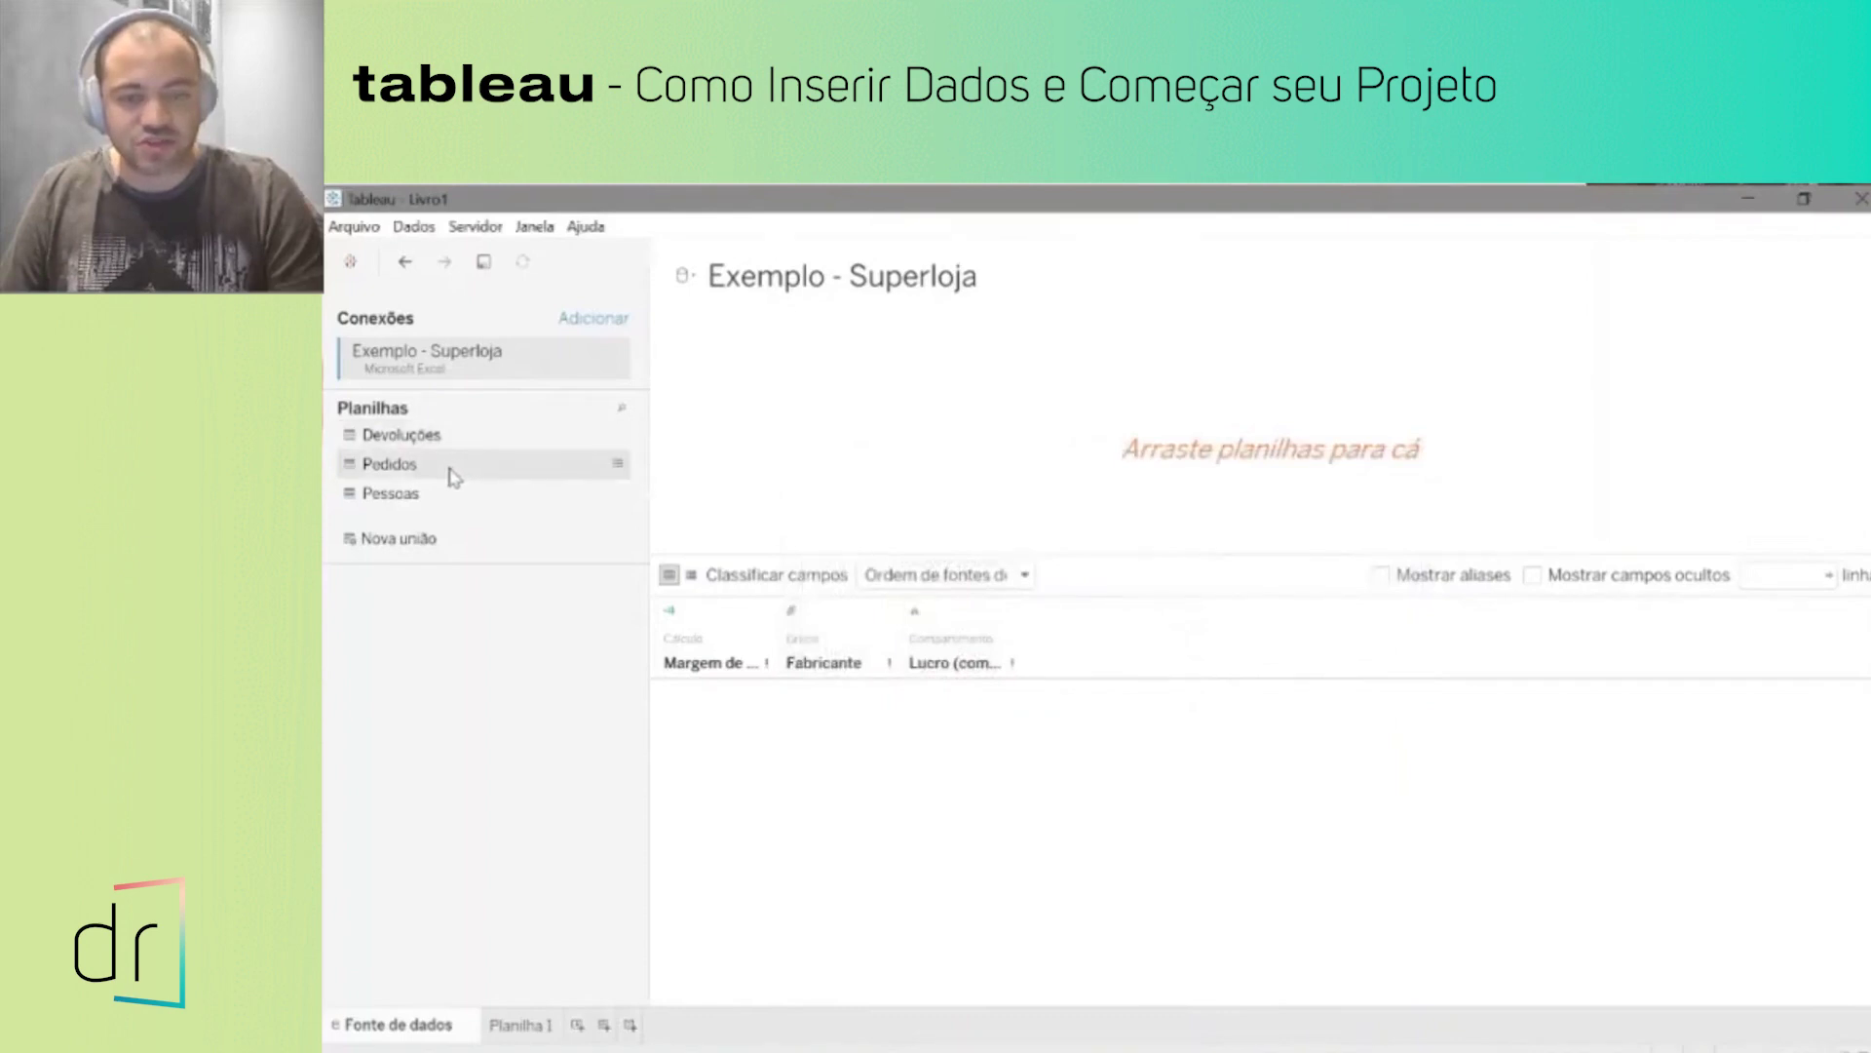
Step: Add the Pedidos sheet to the empty canvas as the first table
drag(453, 475, 1004, 458)
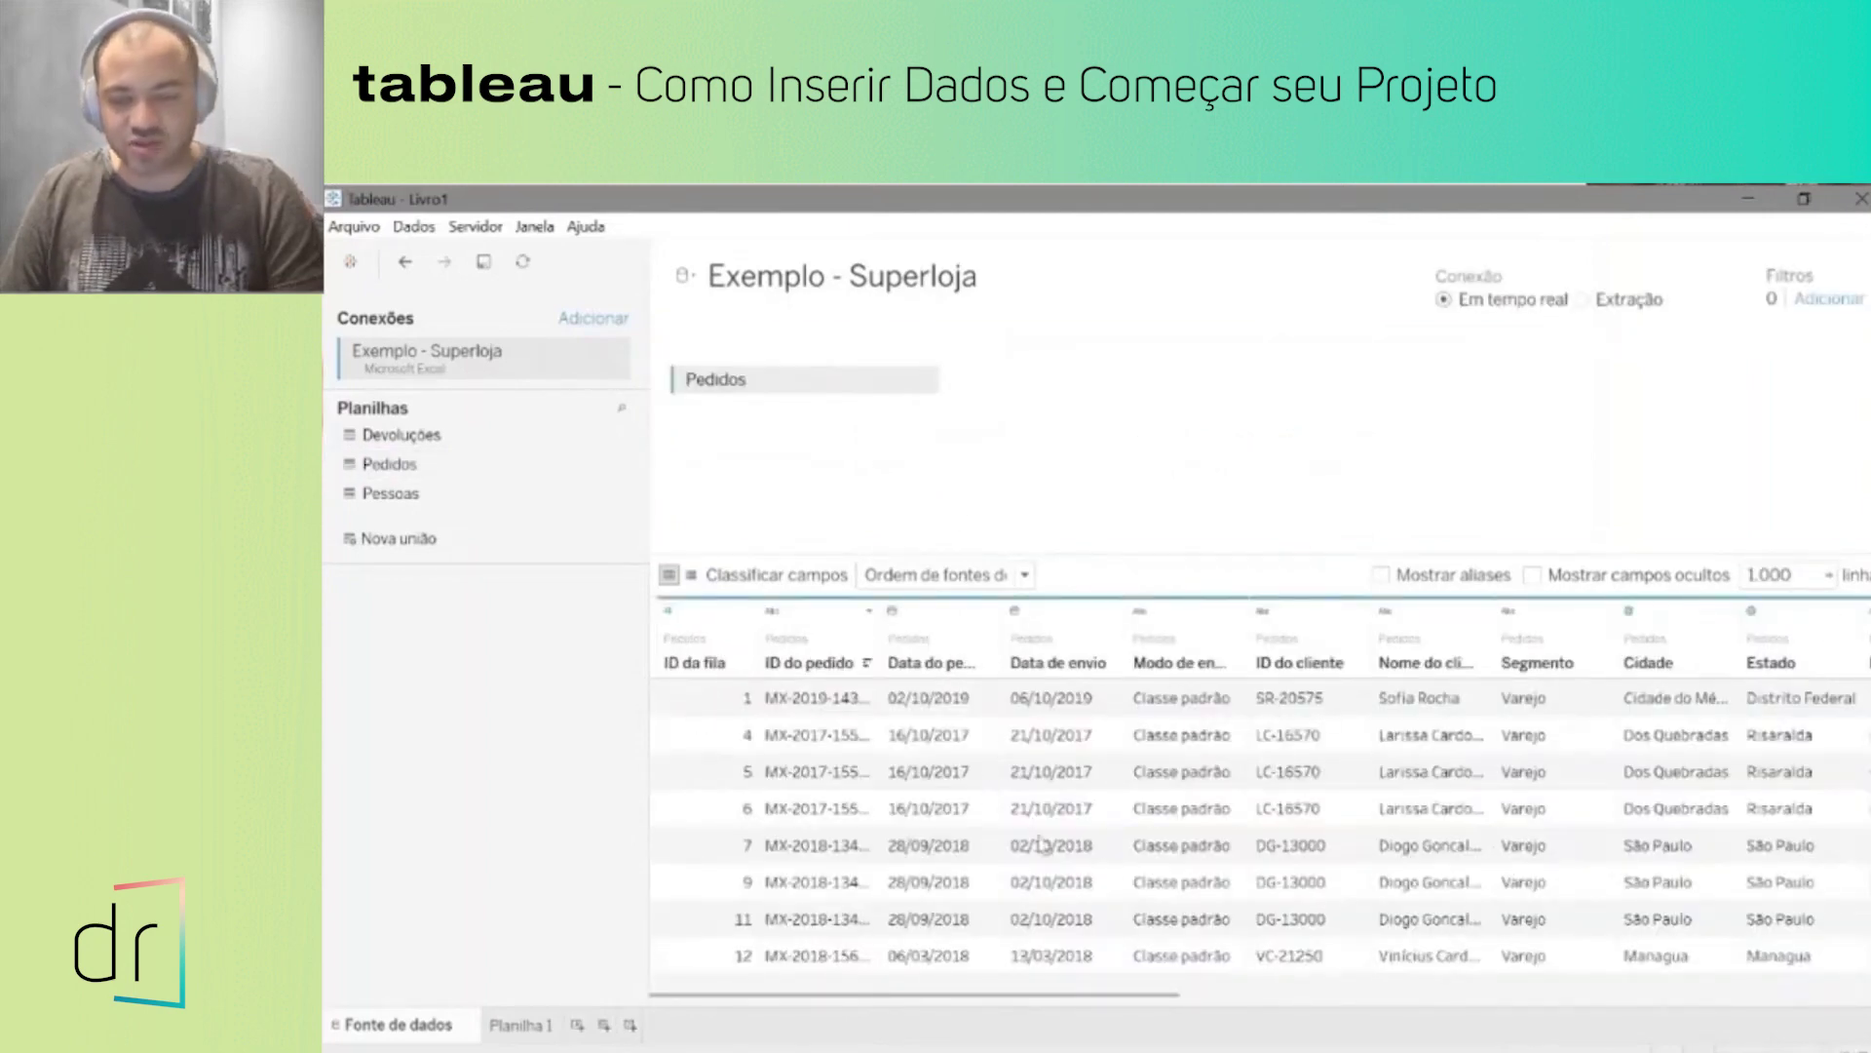
drag(974, 1002, 921, 989)
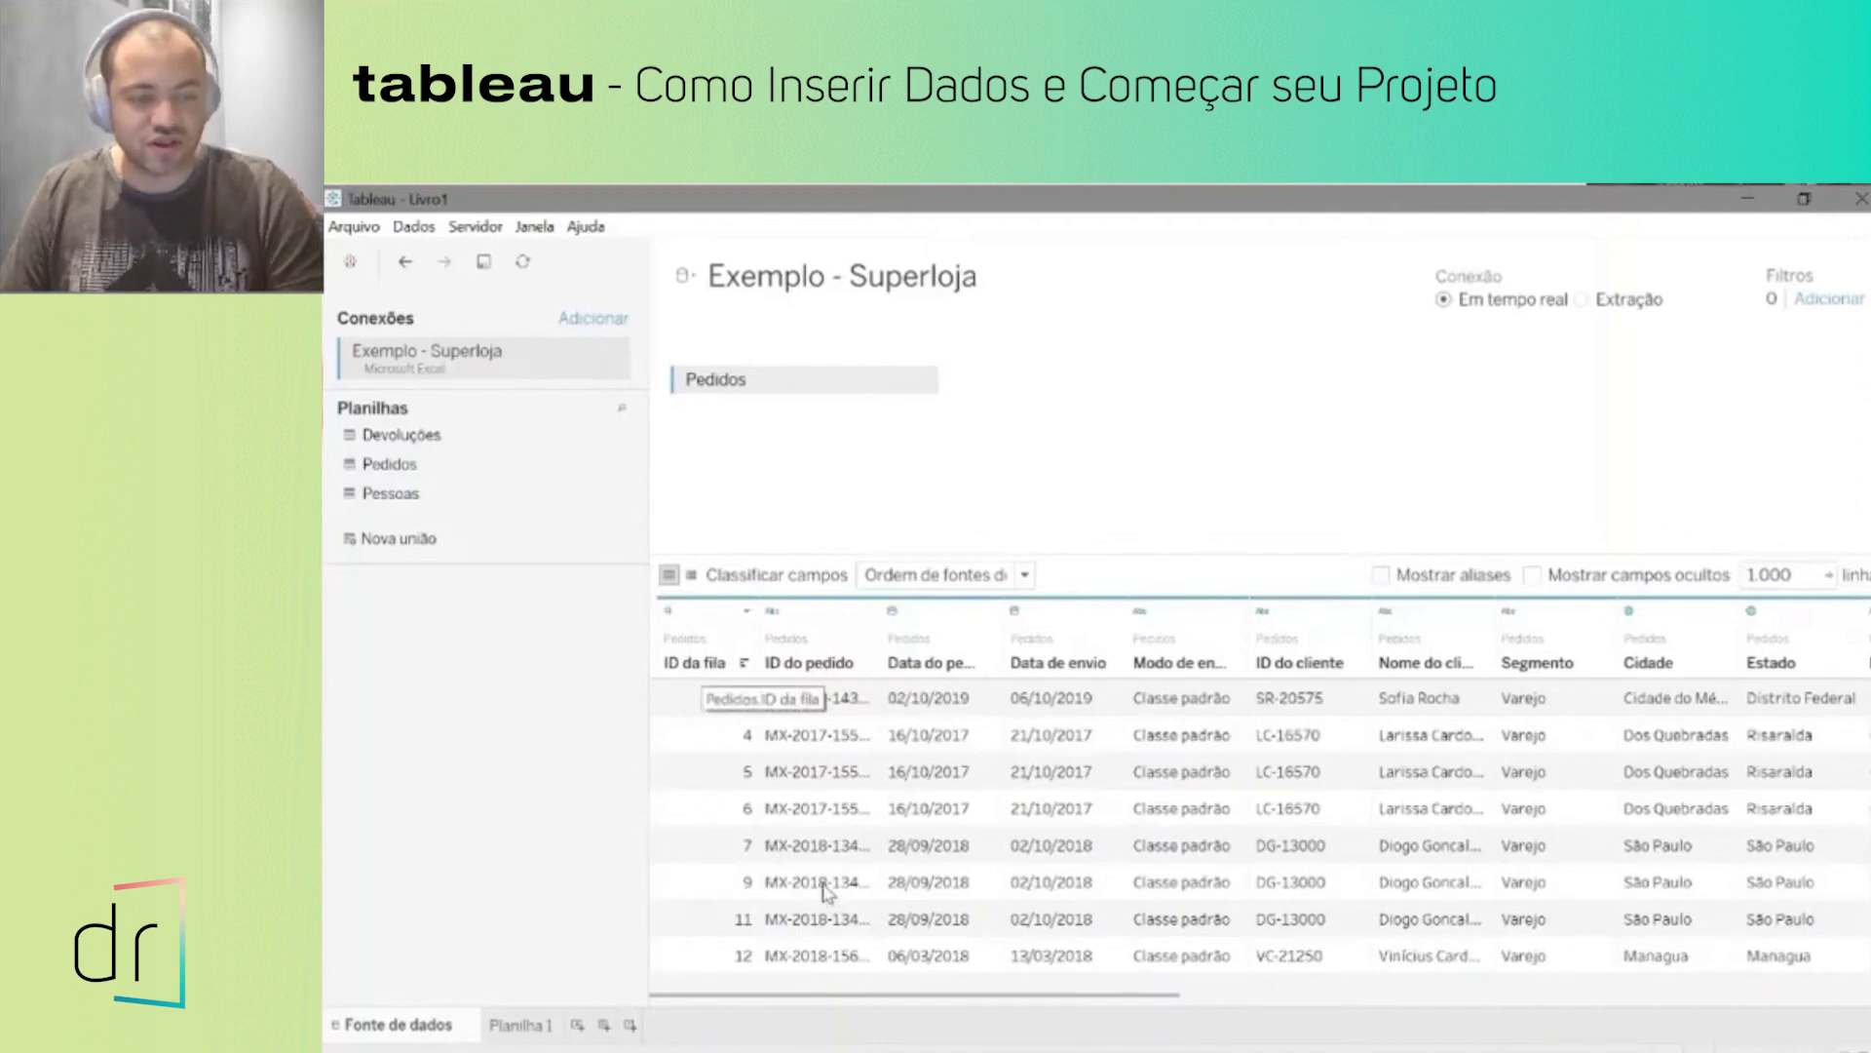
Step: Hide the ID da fila field of the Pedidos table
click(746, 614)
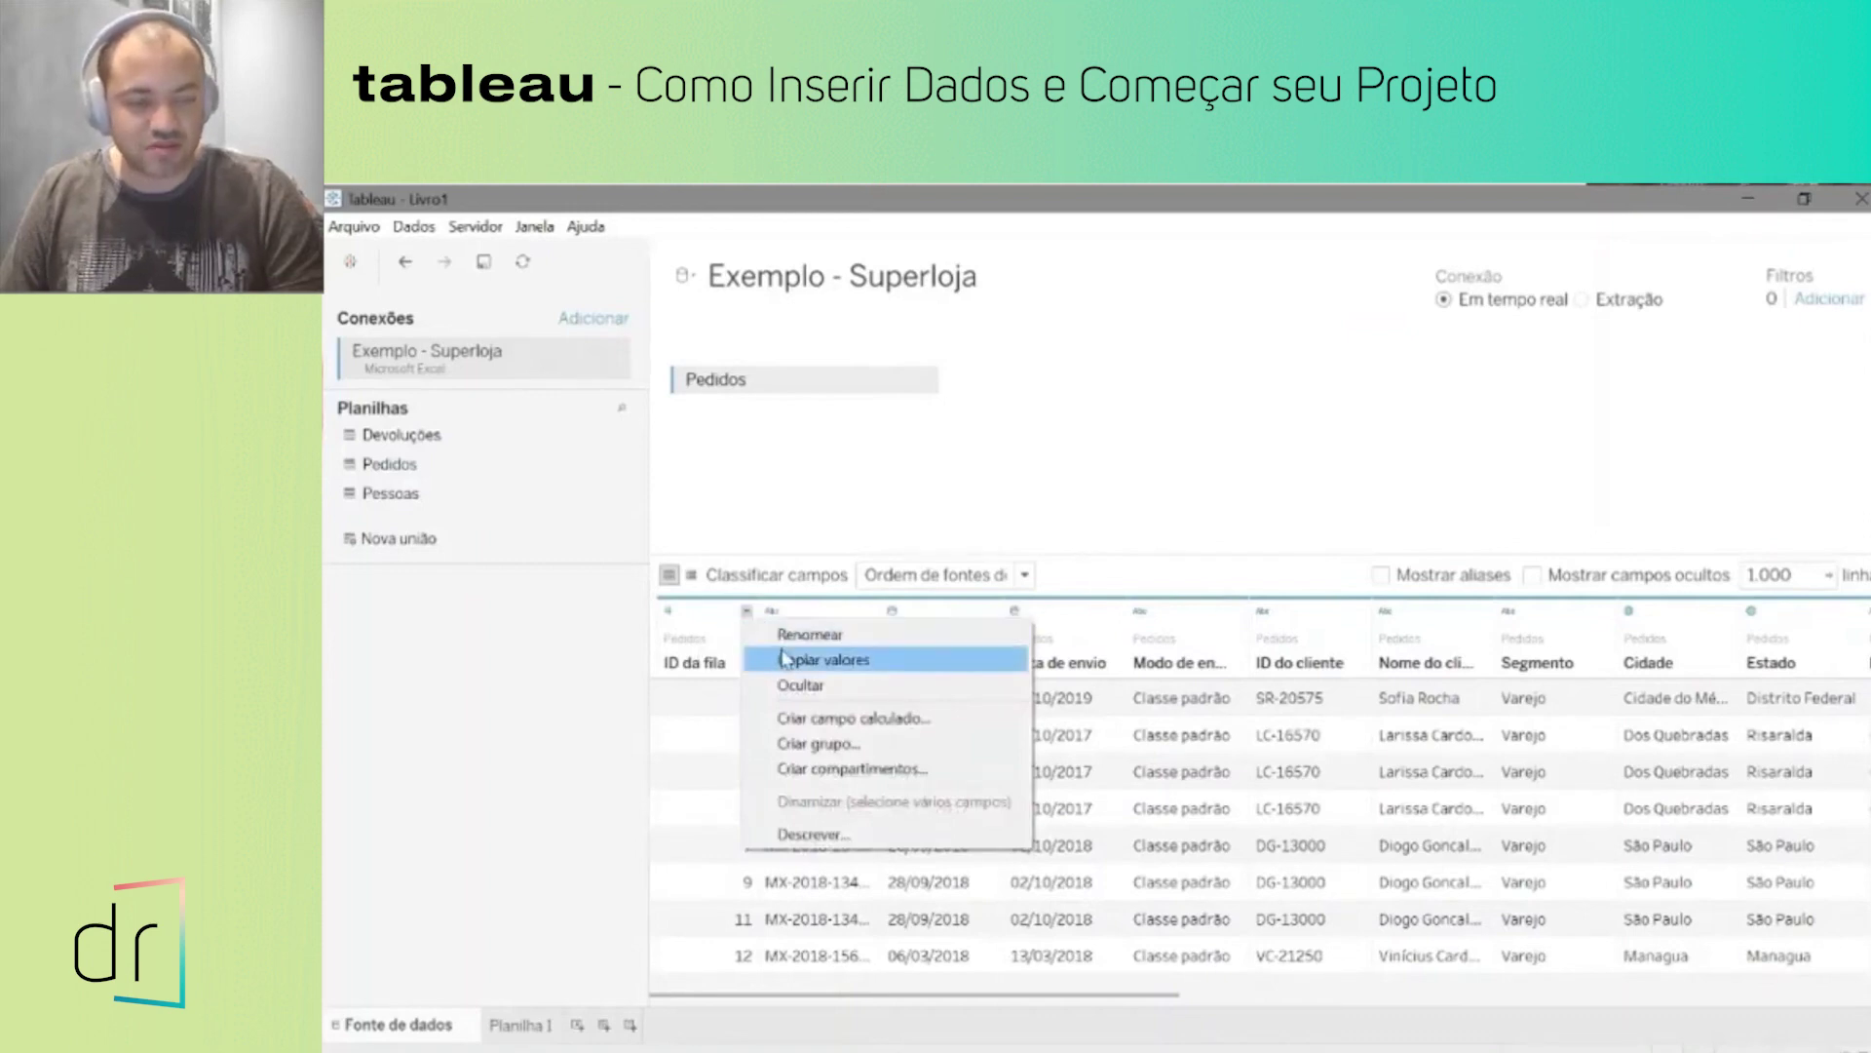
click(799, 685)
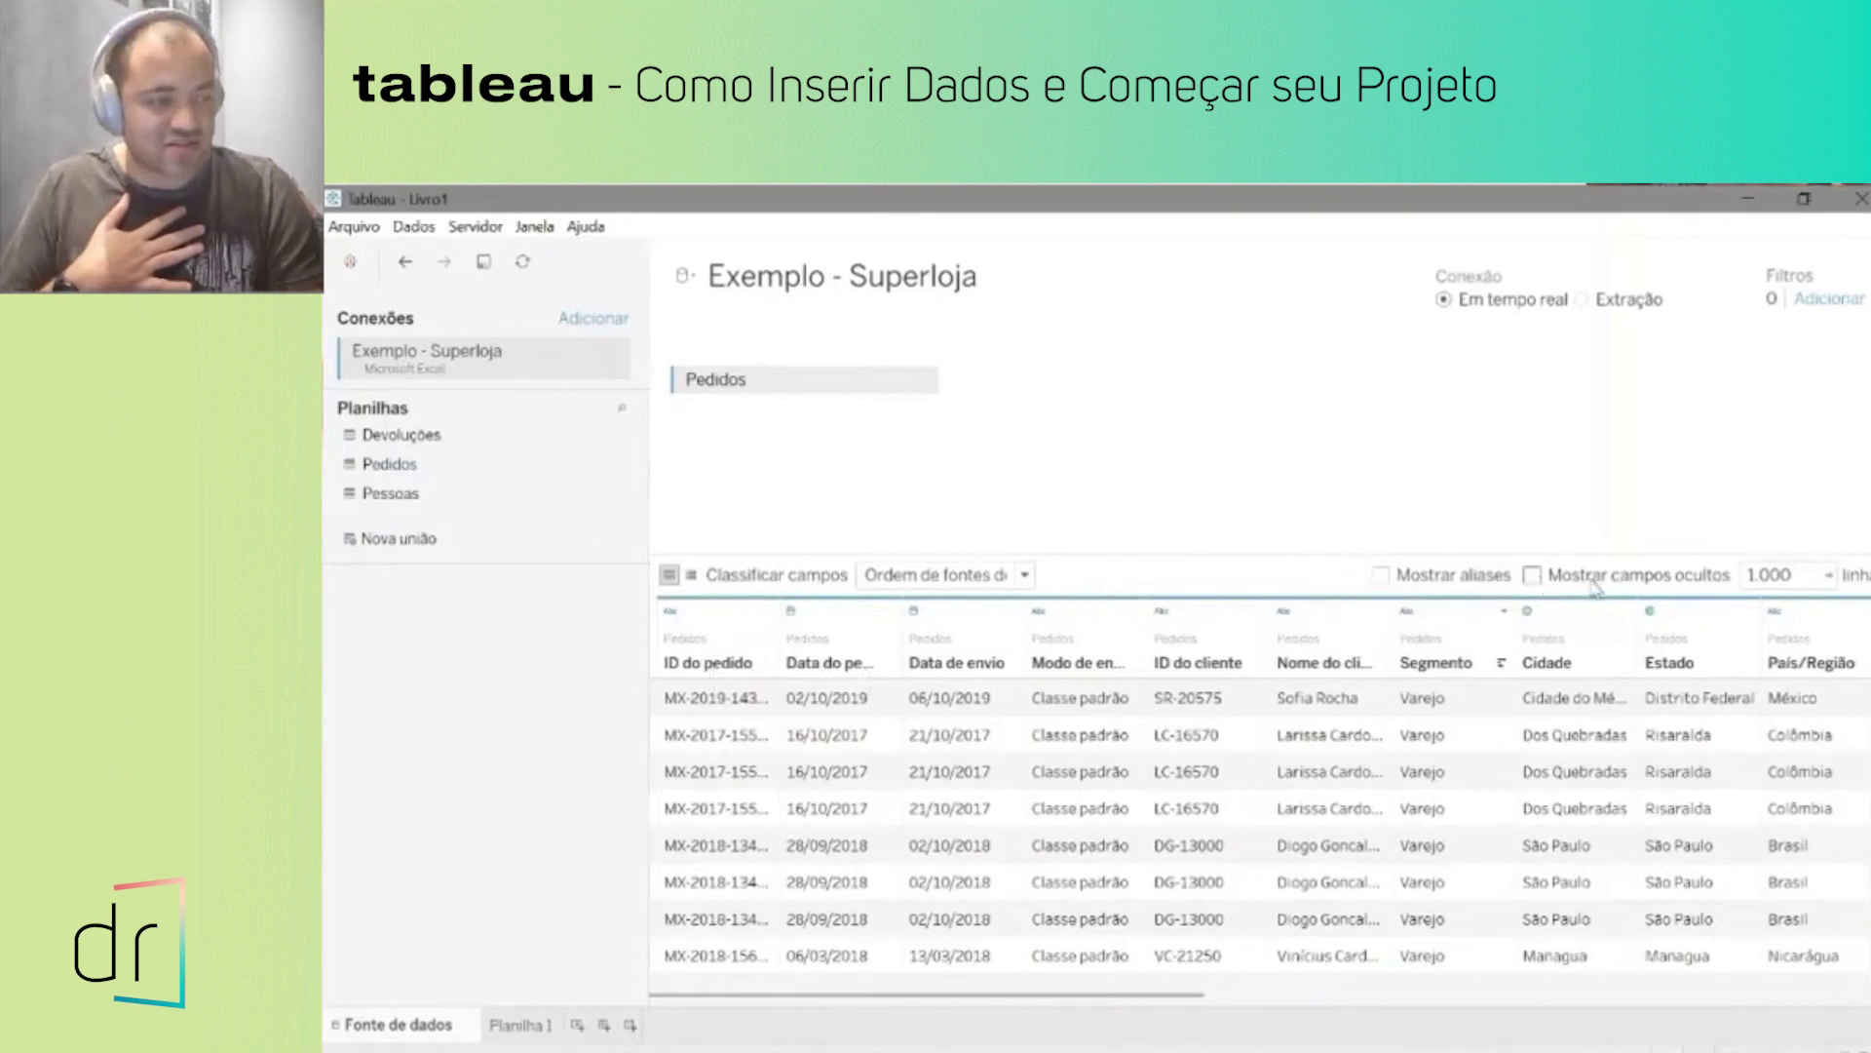
Step: Turn on the display of hidden fields in the data grid and unhide the ID da fila field
click(1534, 578)
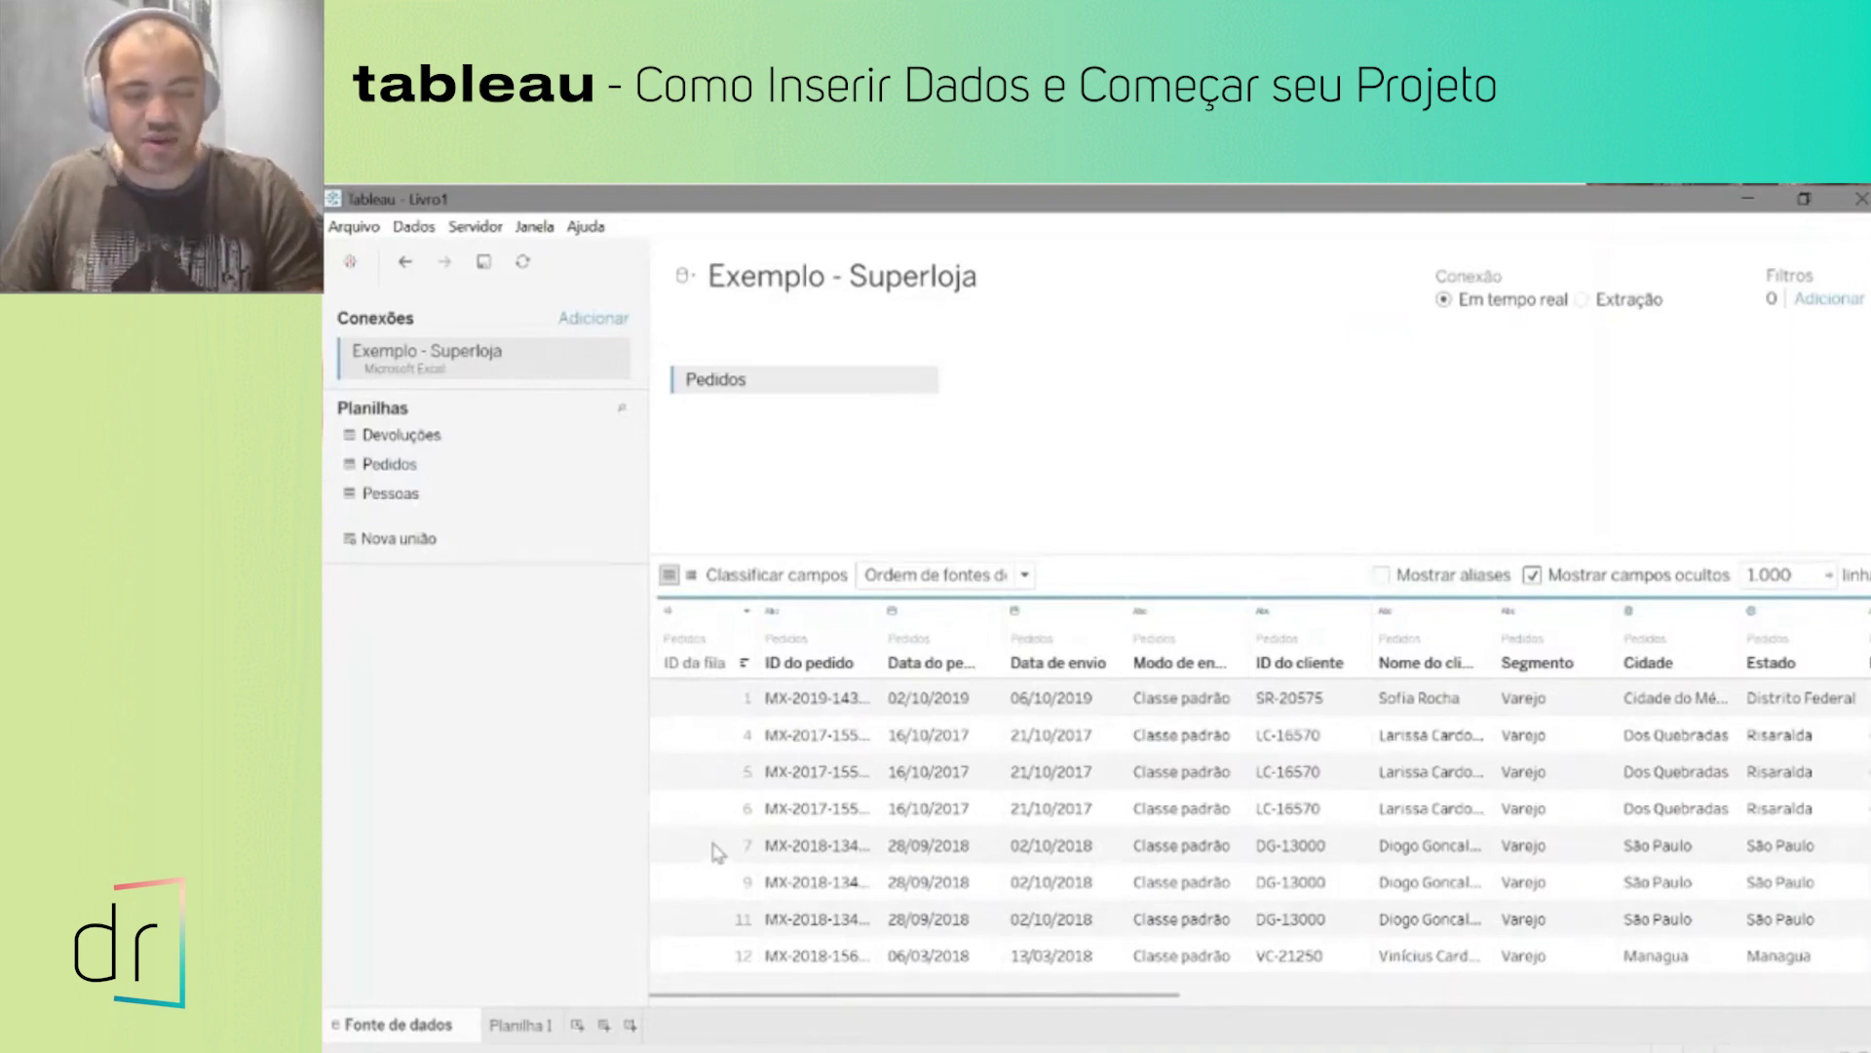
right_click(711, 636)
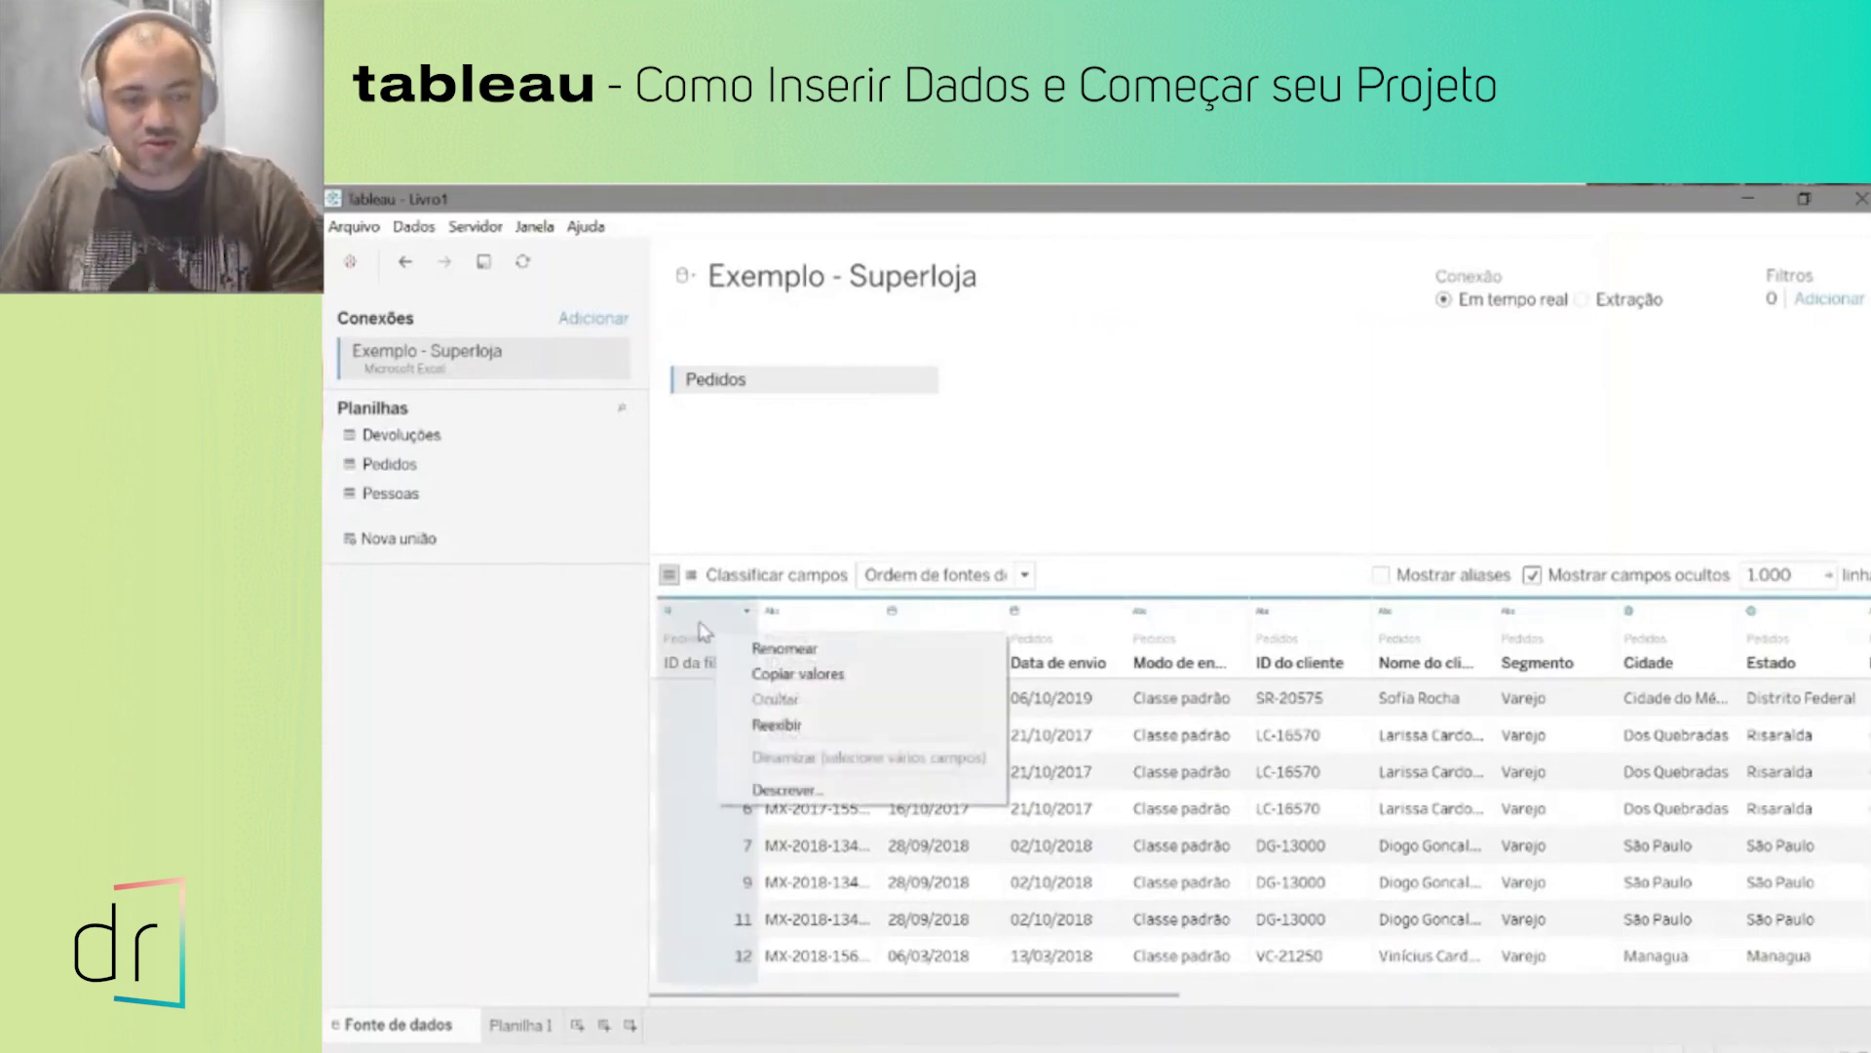
click(704, 631)
right_click(701, 645)
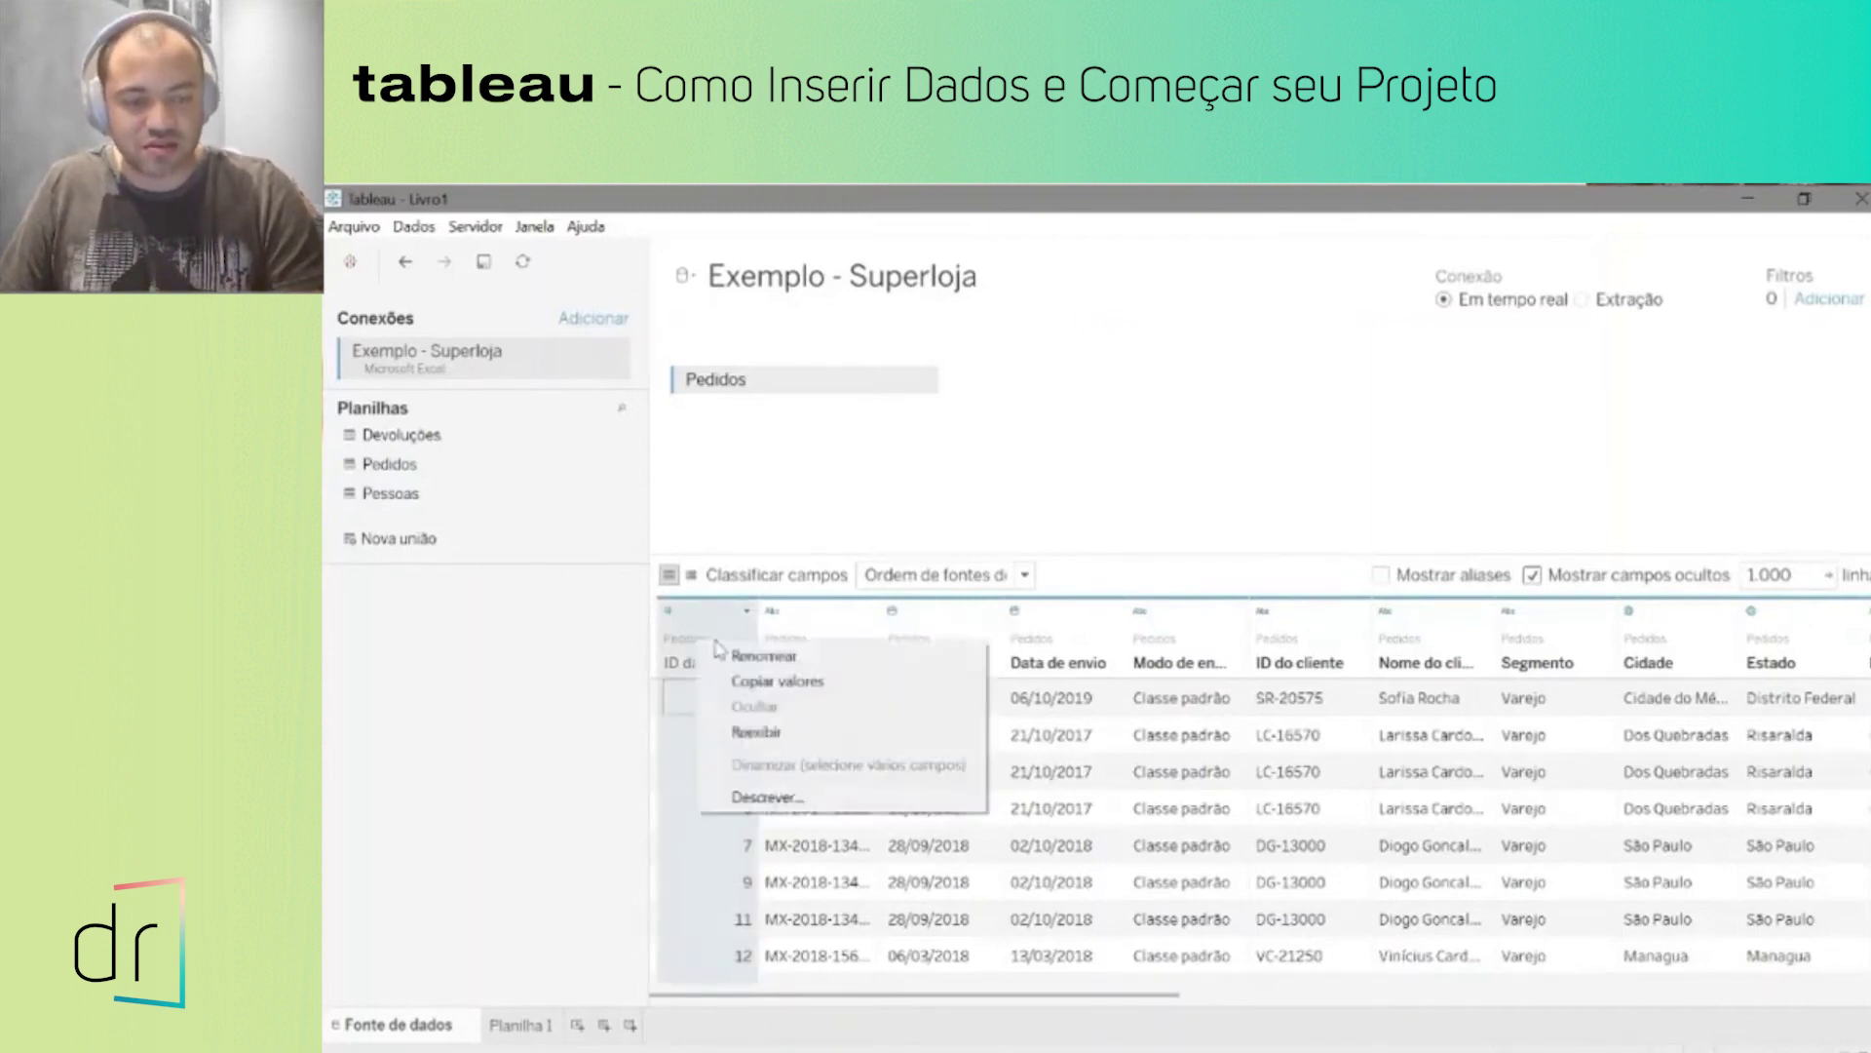
click(782, 732)
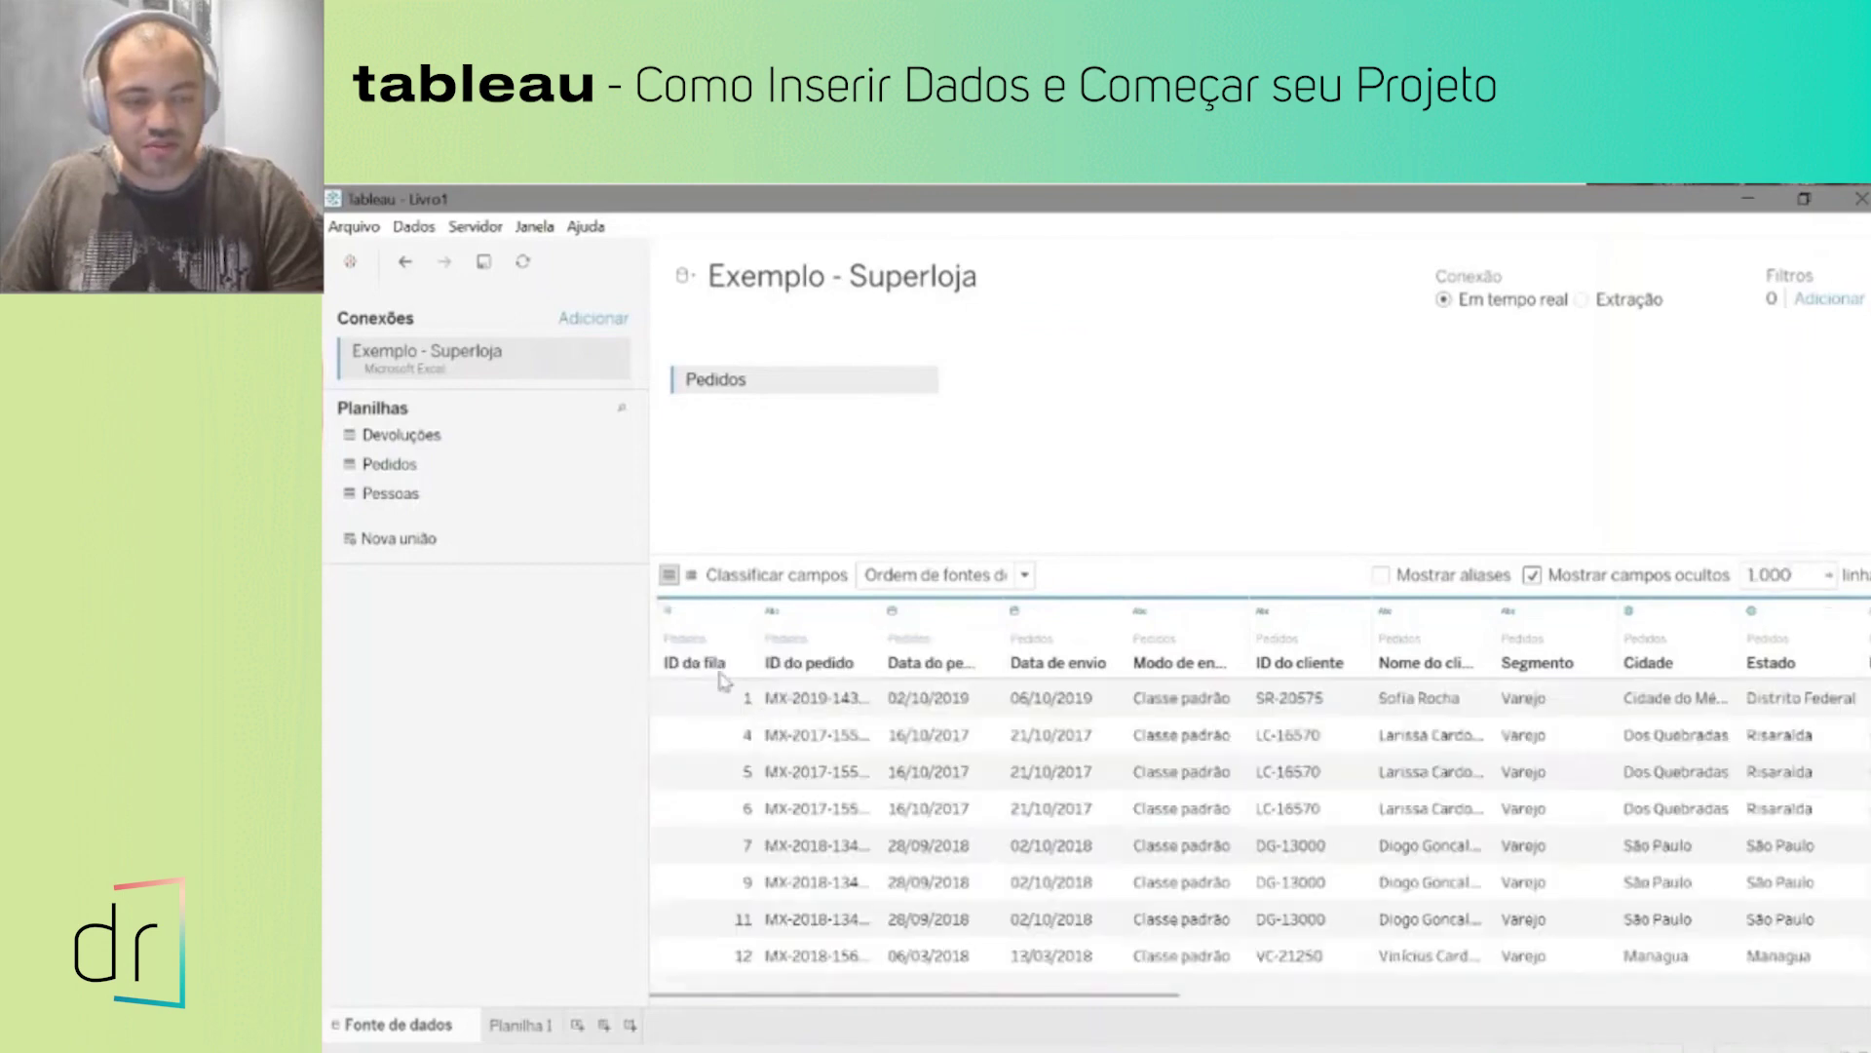
right_click(704, 651)
click(747, 612)
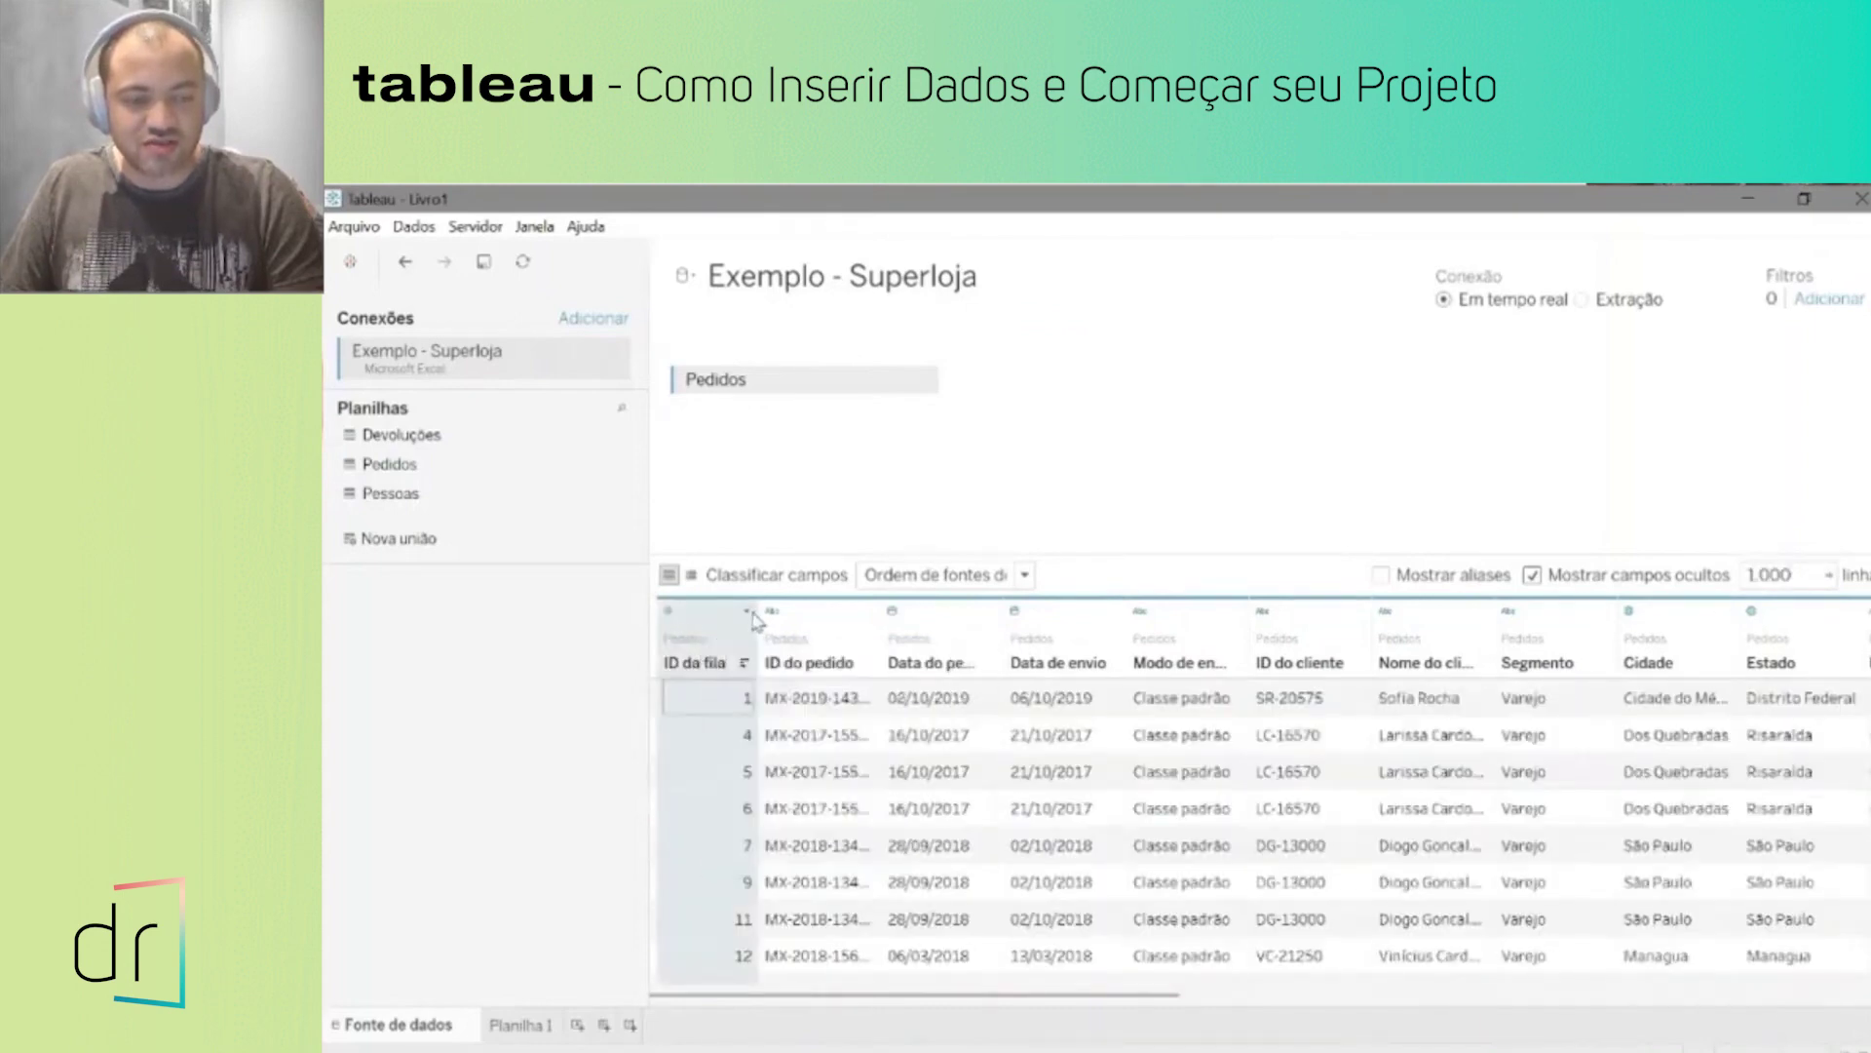
click(749, 614)
click(707, 641)
right_click(708, 641)
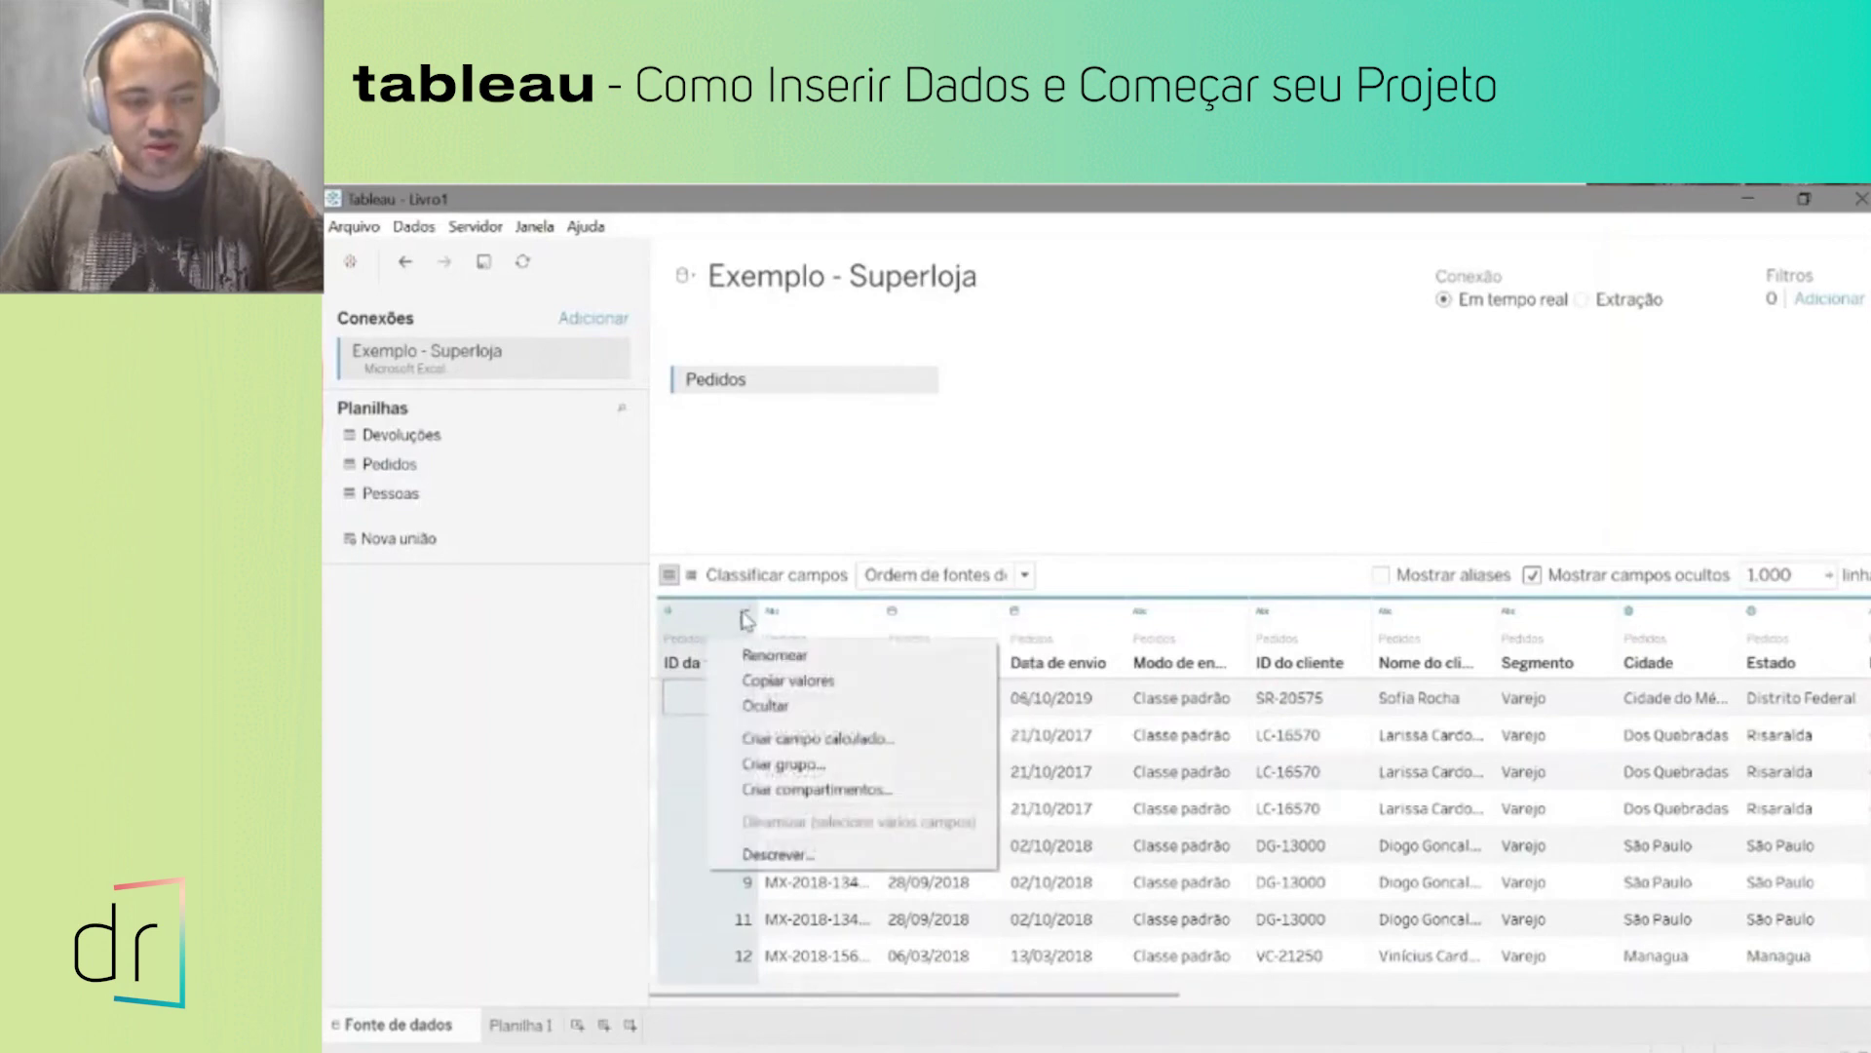
click(720, 626)
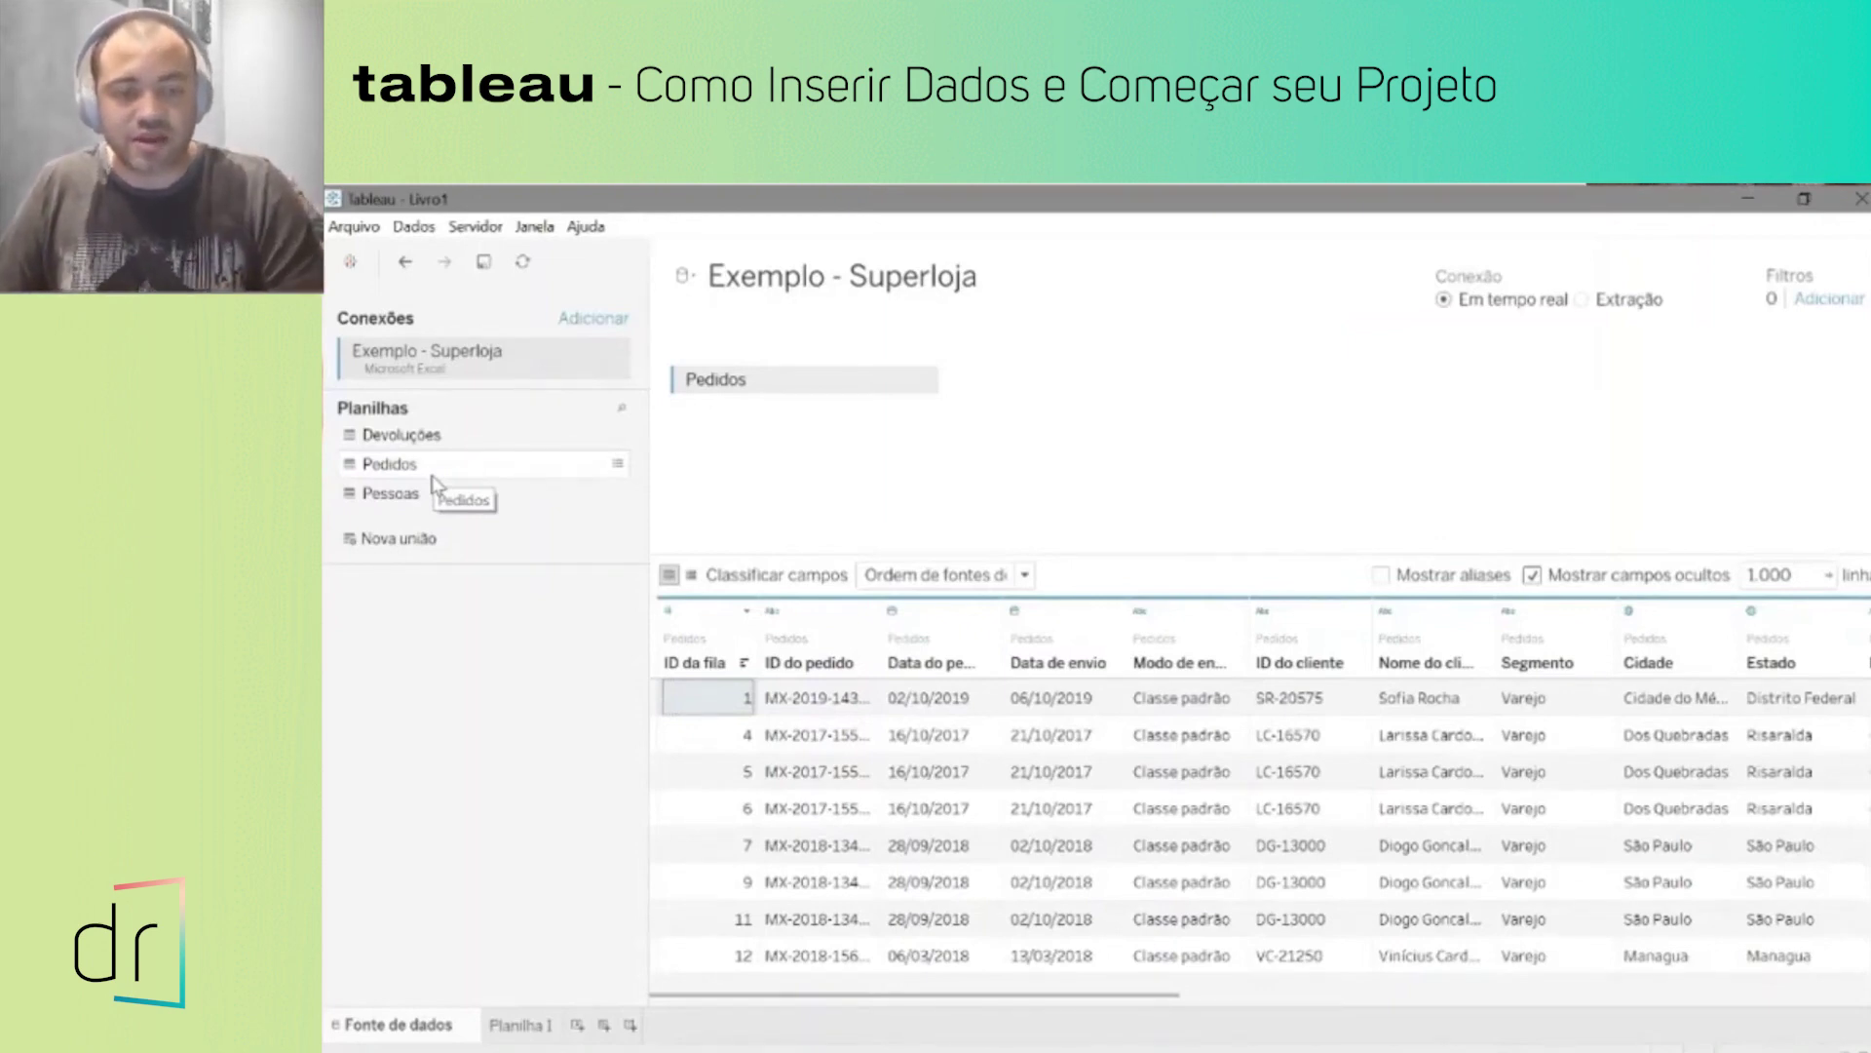
Step: Join the Devoluções sheet to Pedidos on the canvas and widen the ID do pedido (Devoluções) column to show its full name
drag(396, 447, 1182, 459)
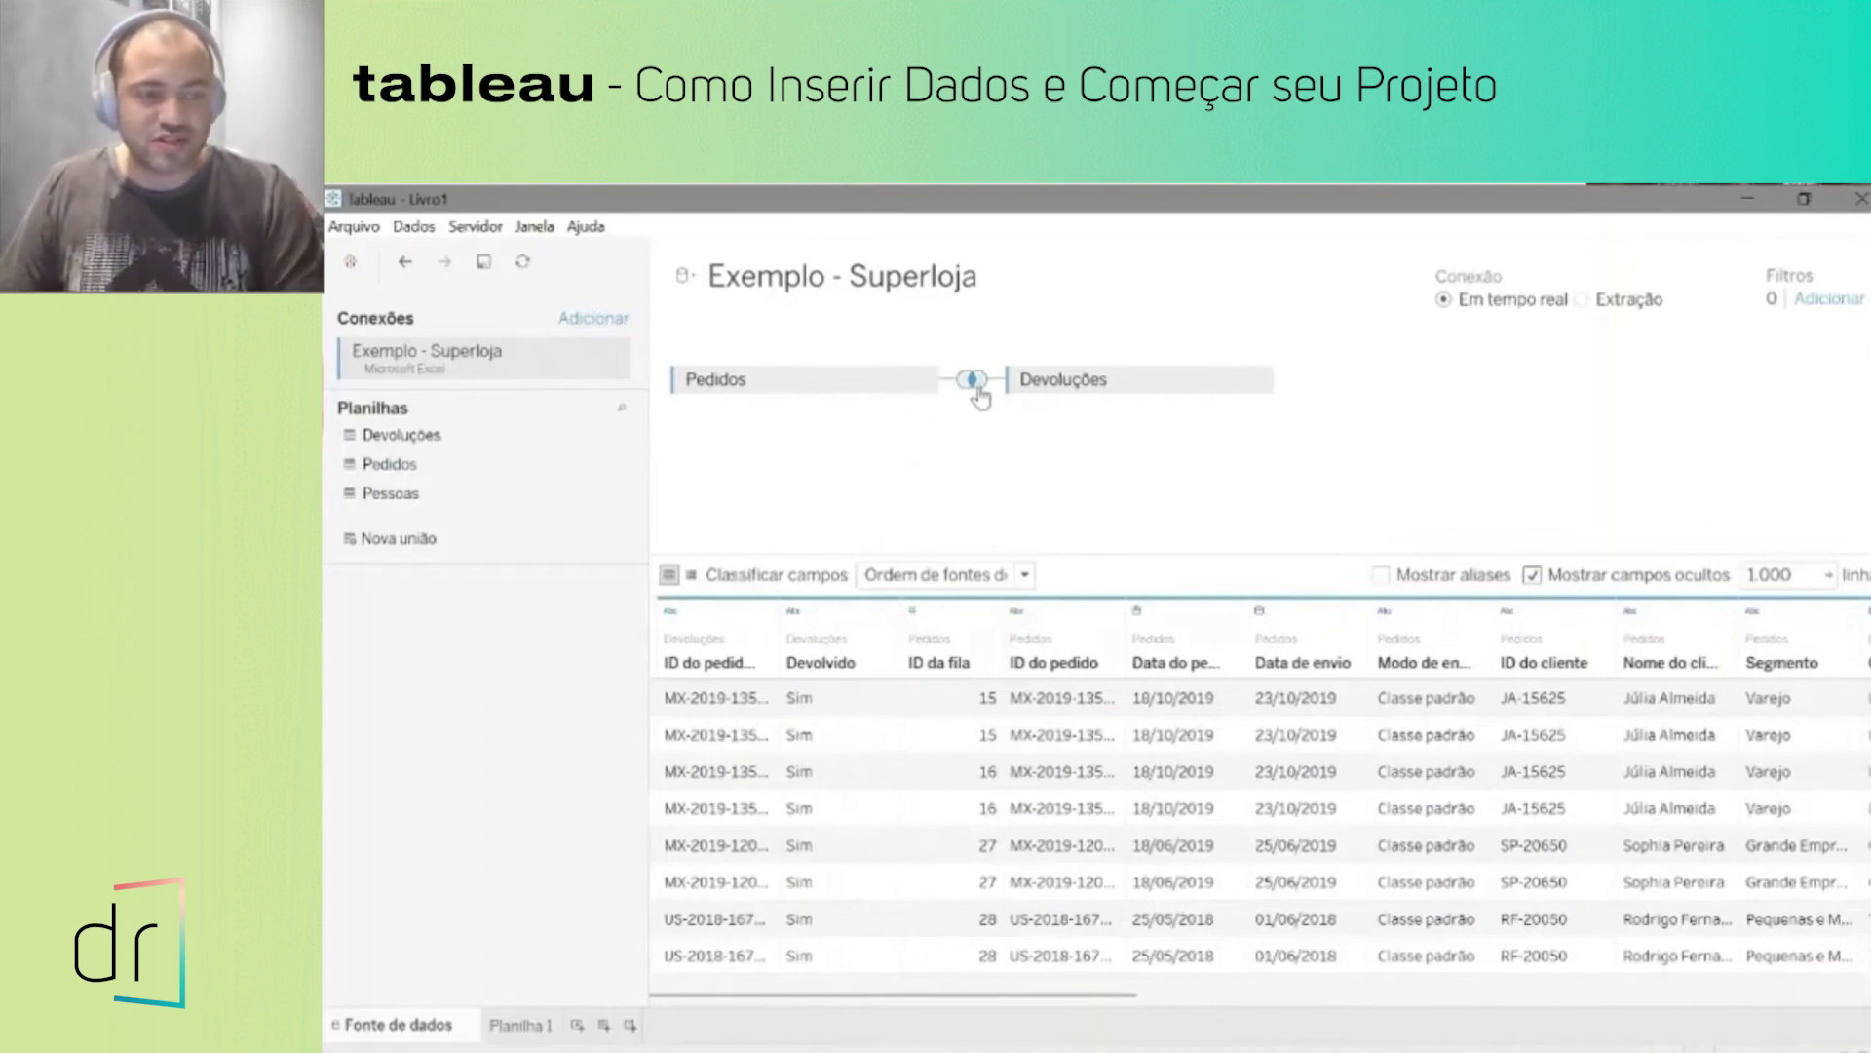
click(703, 665)
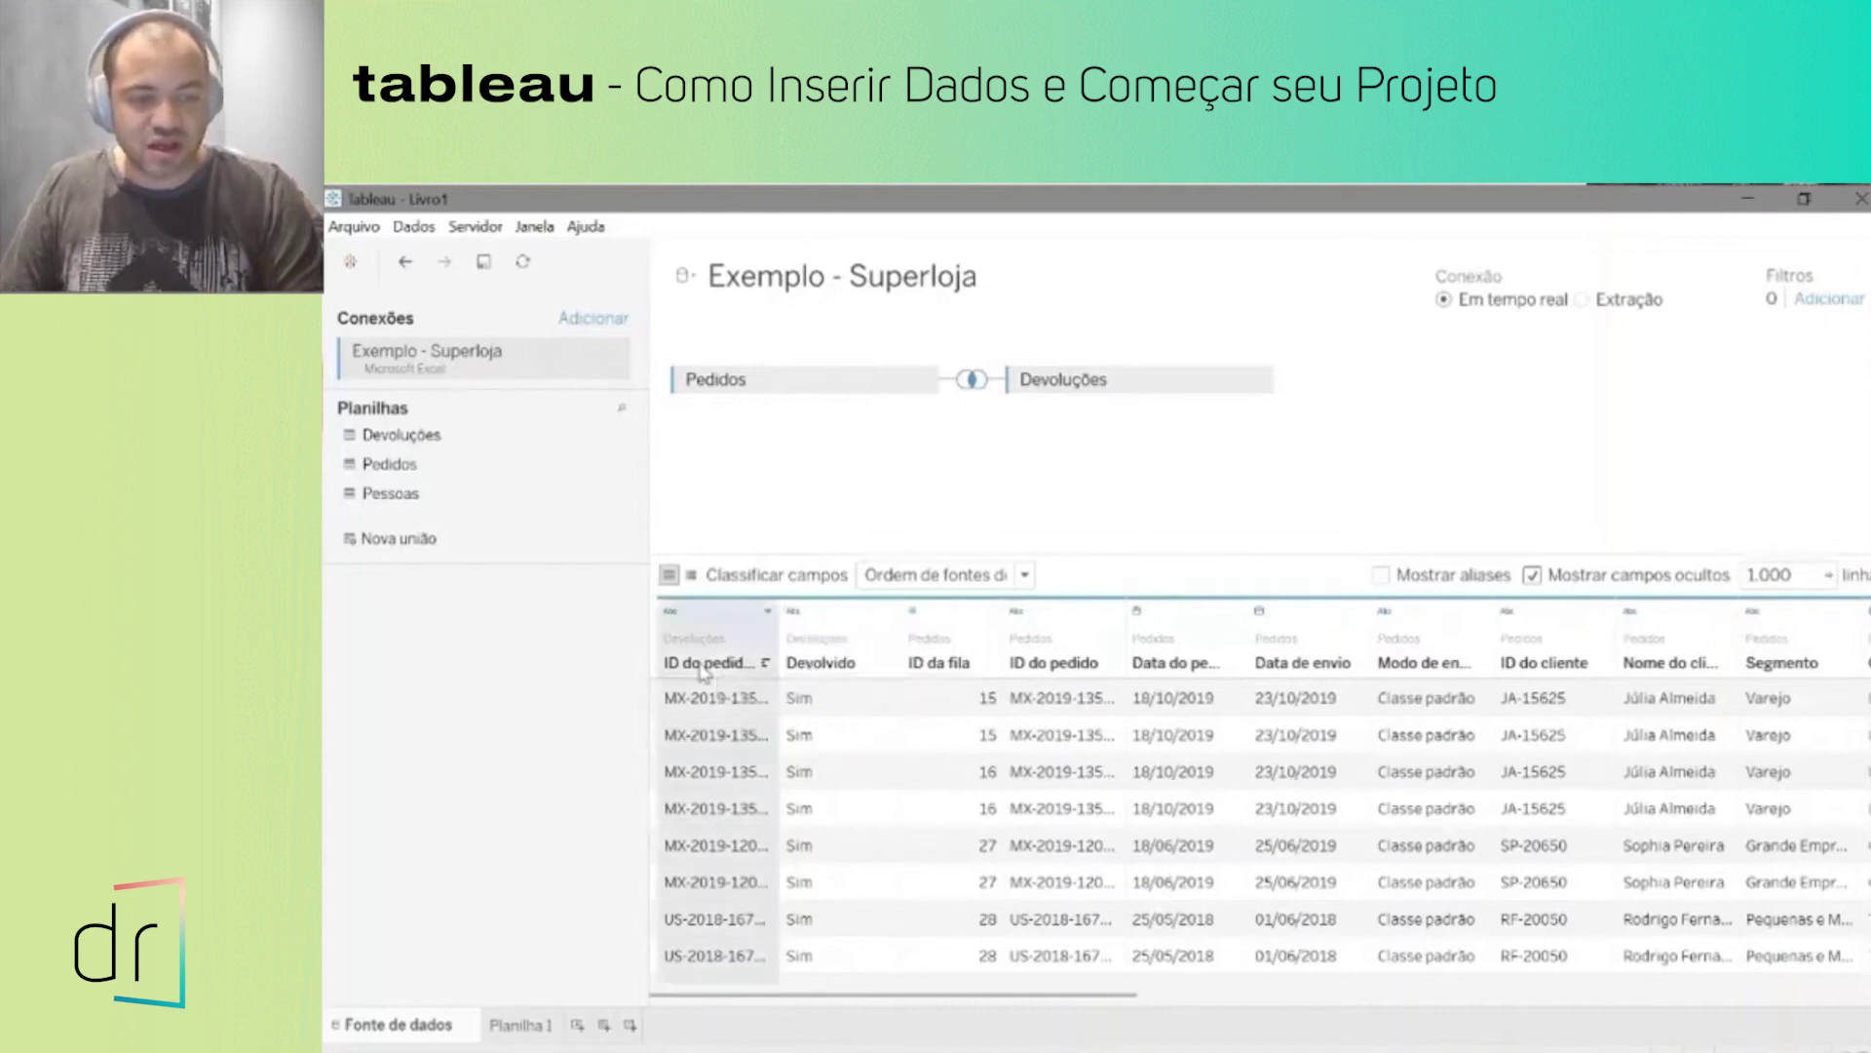
drag(761, 663, 928, 663)
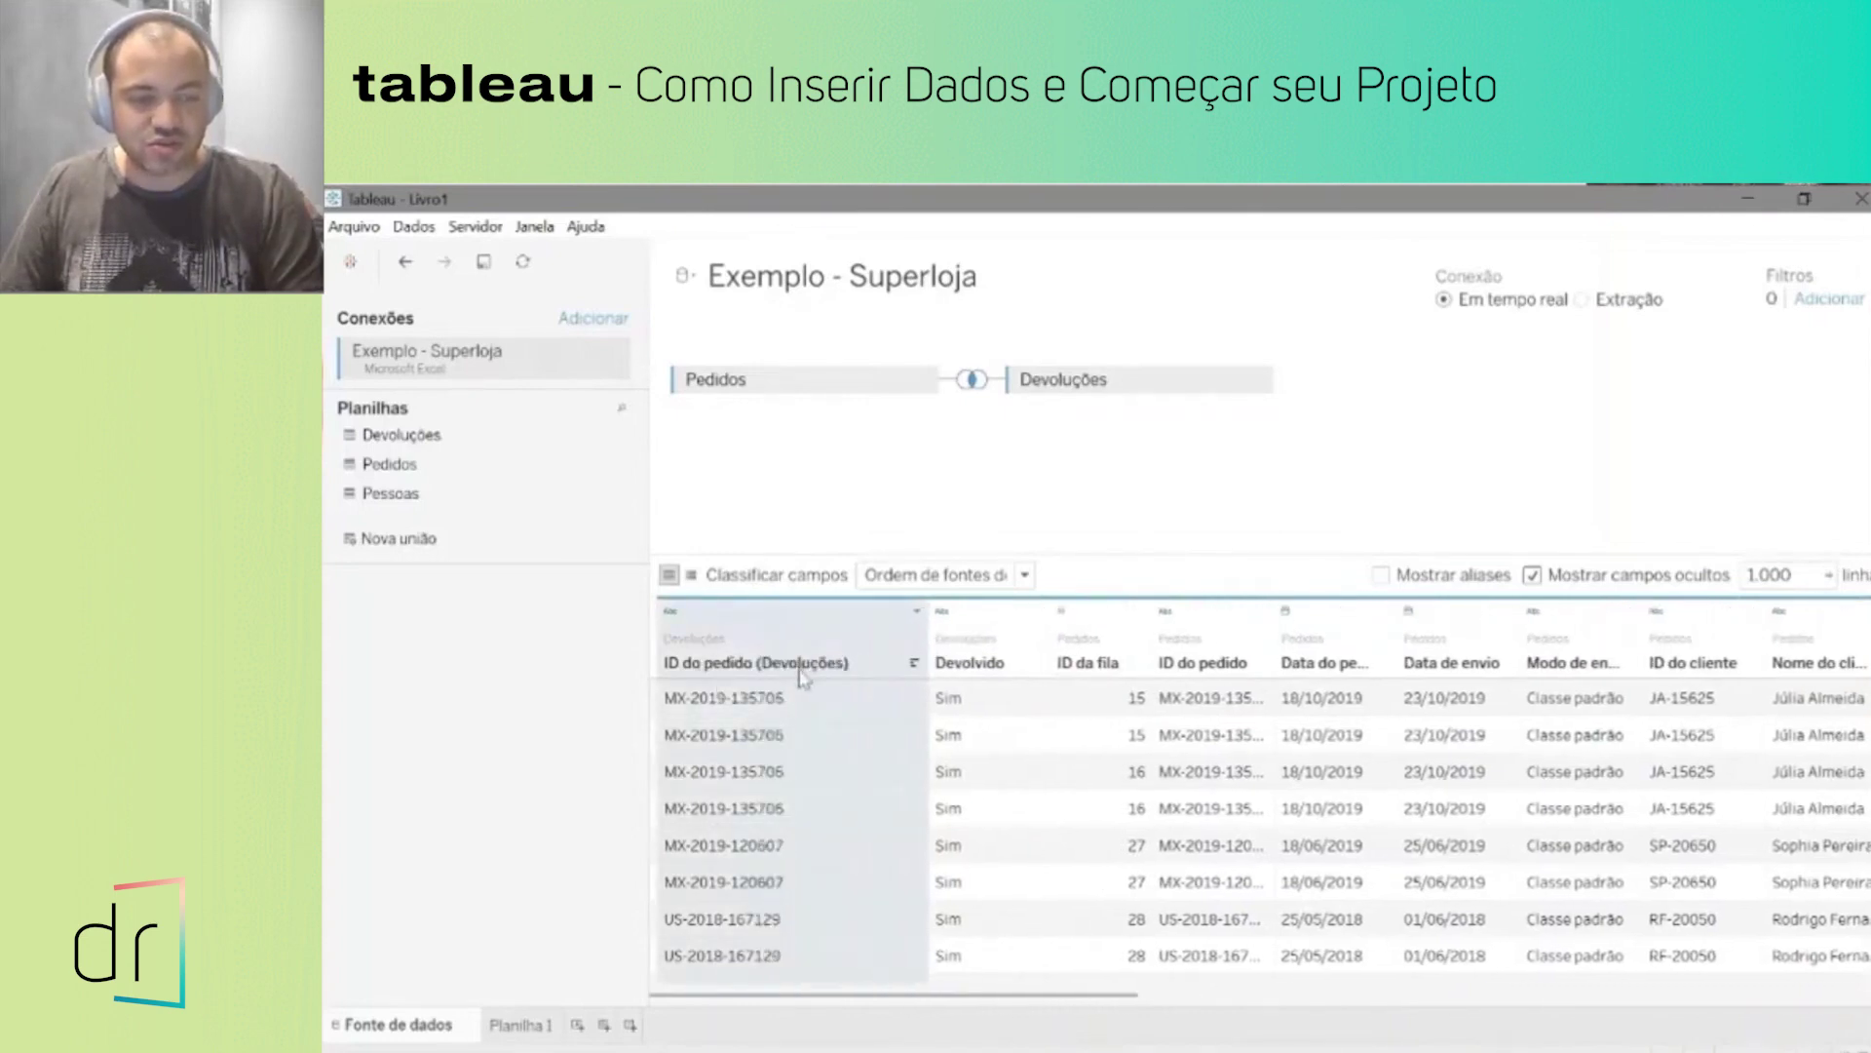
Step: Examine the two columns that come from Devoluções, ID do pedido (Devoluções) and Devolvido, in the joined data grid
click(980, 671)
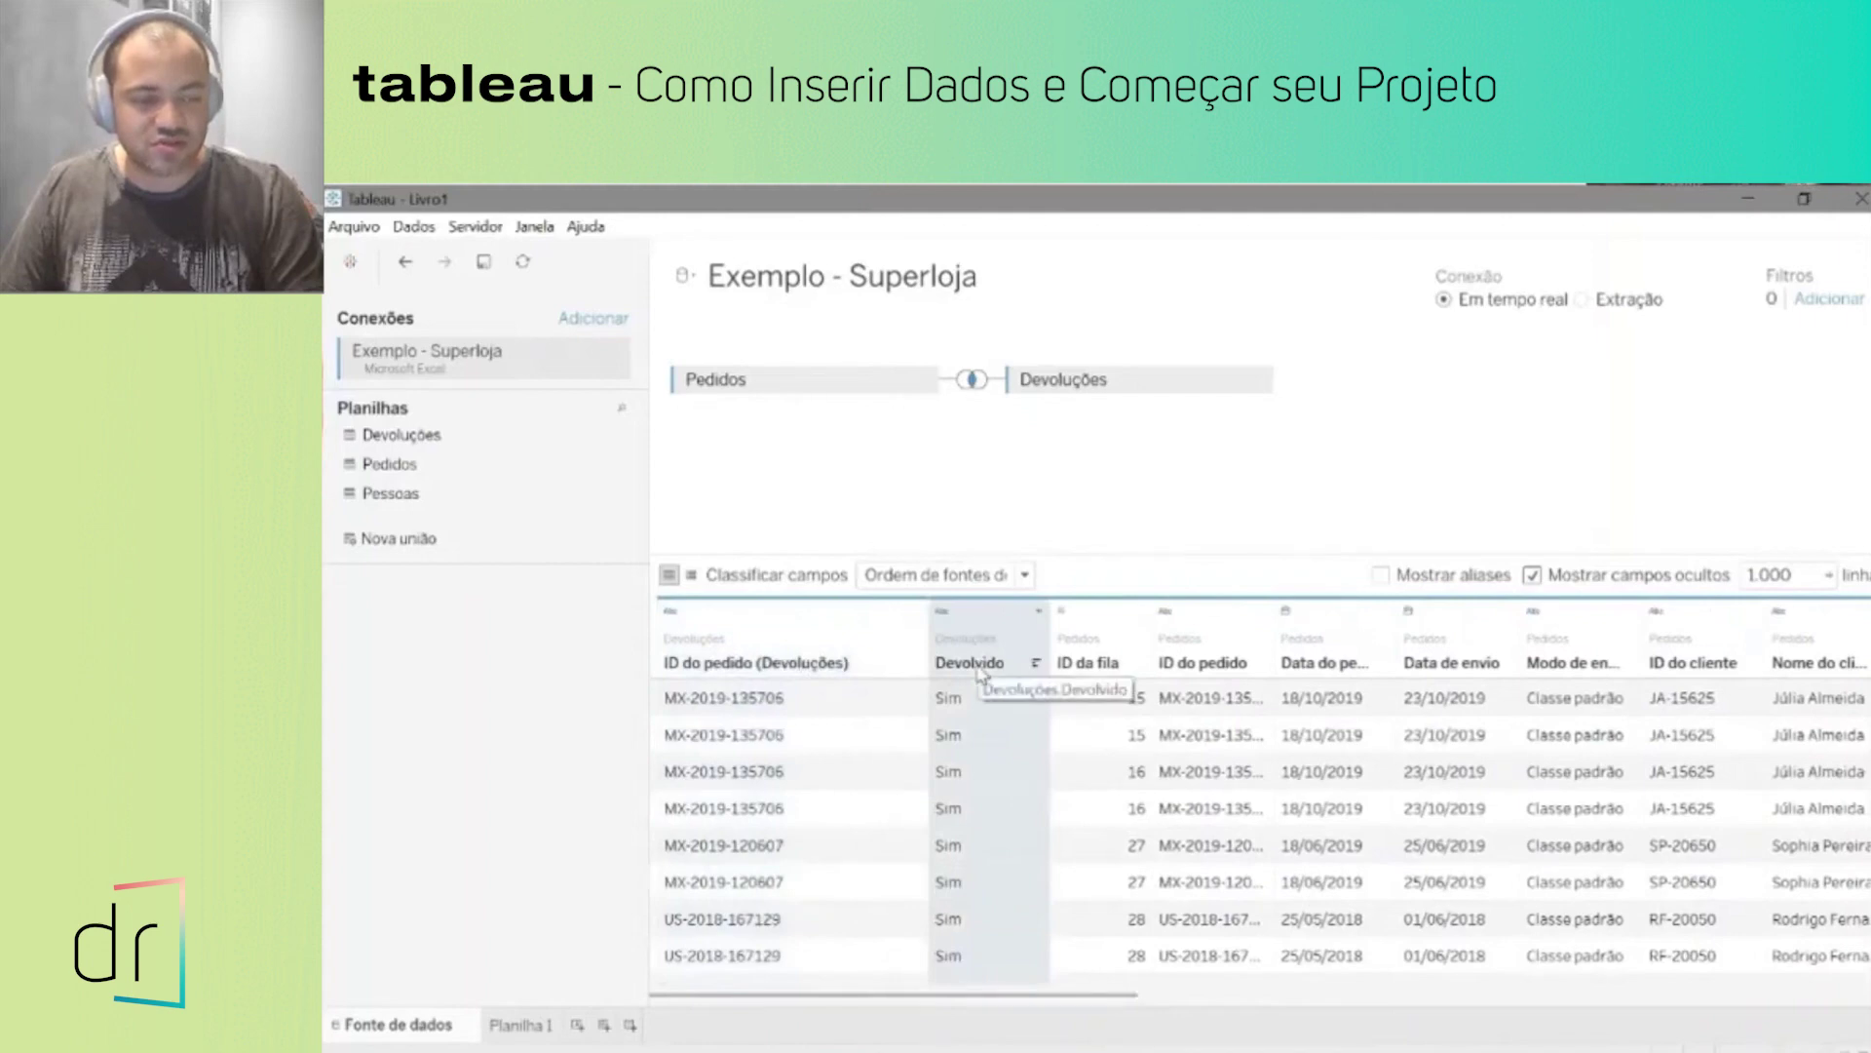
click(778, 668)
click(971, 665)
click(877, 665)
click(1015, 665)
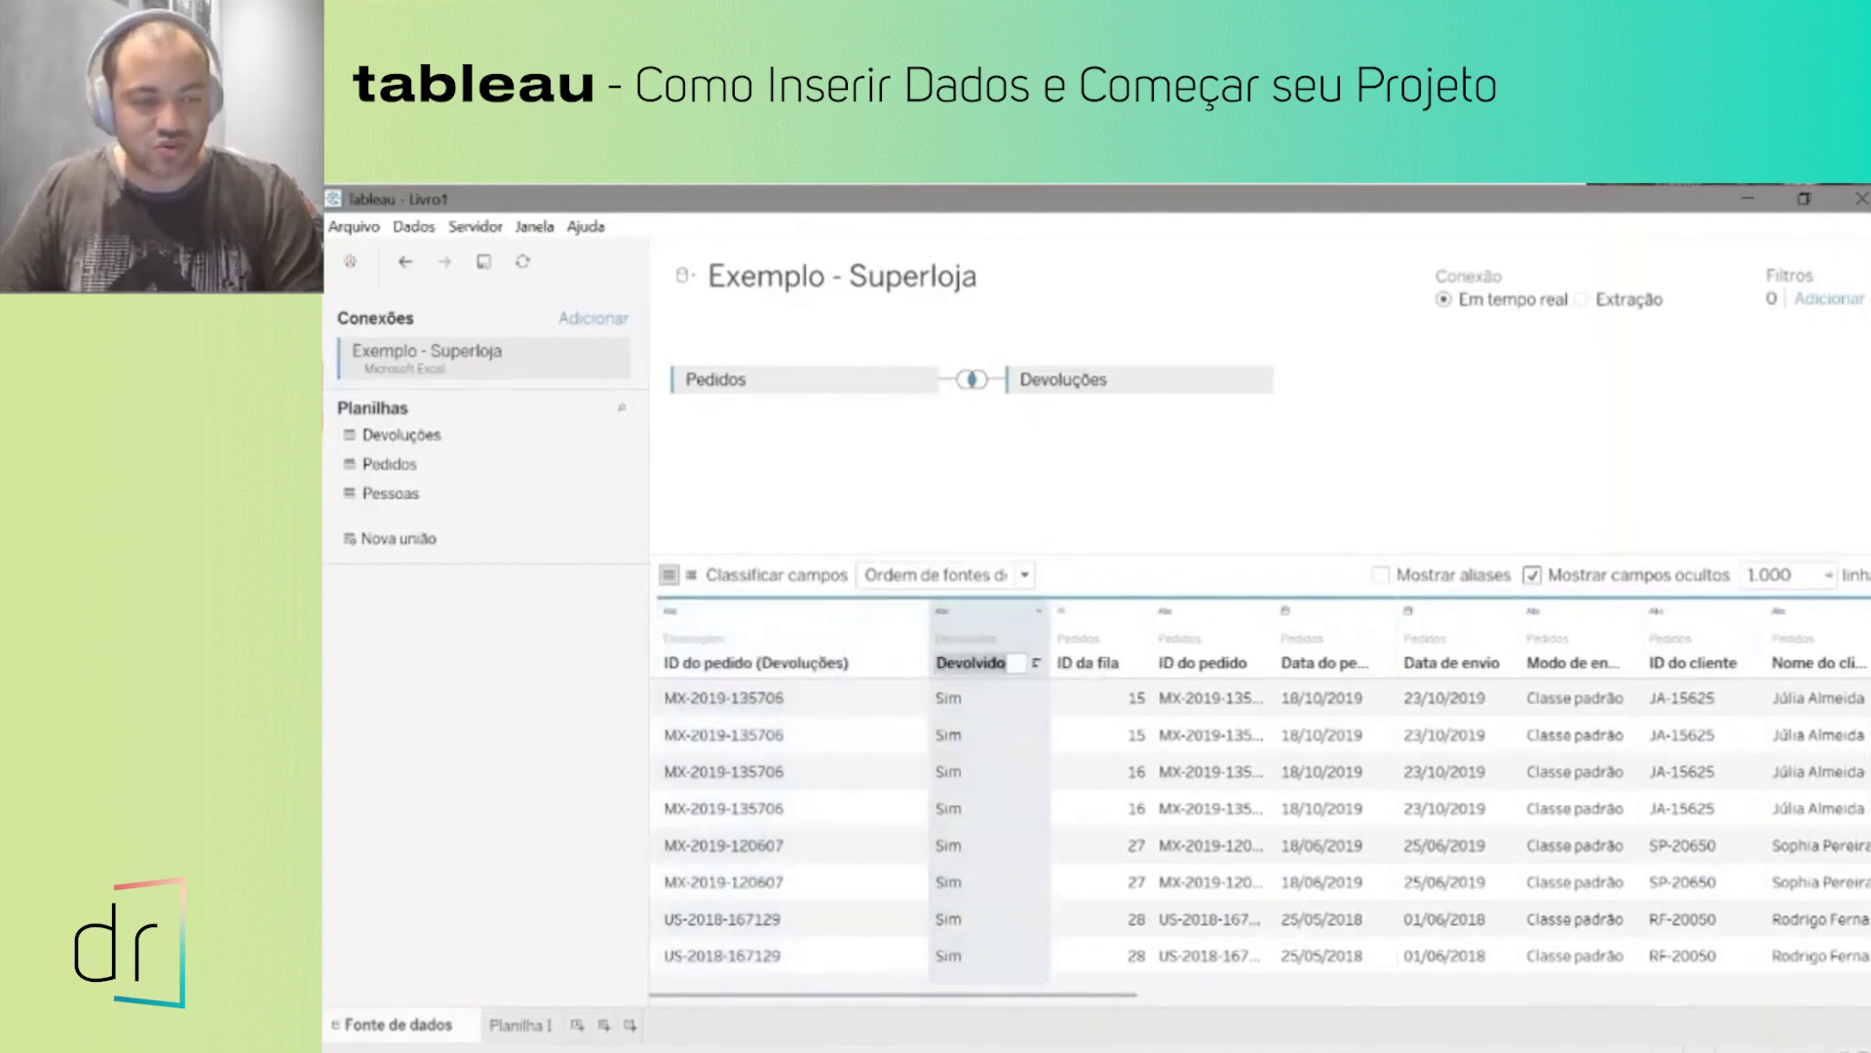
Step: Narrow the ID do pedido (Devoluções) column, then open and enlarge the join settings between Pedidos and Devoluções
click(840, 696)
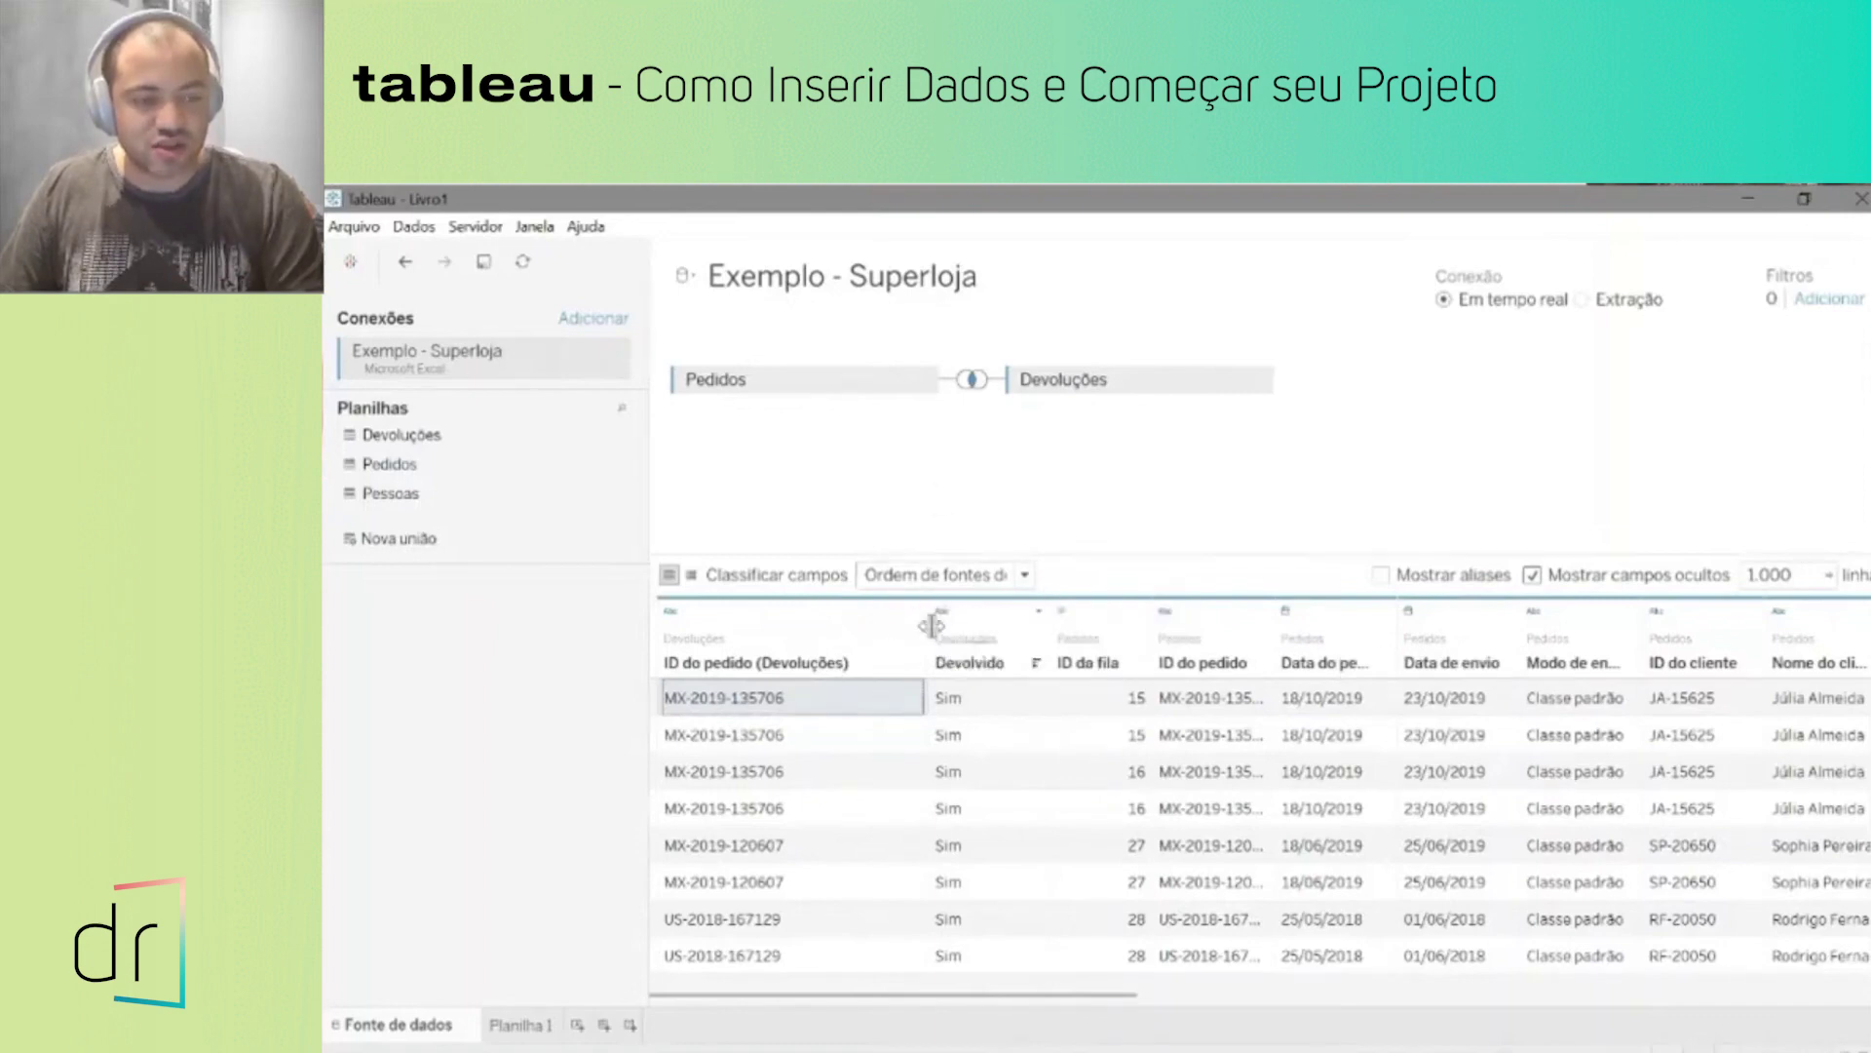
drag(926, 645, 826, 646)
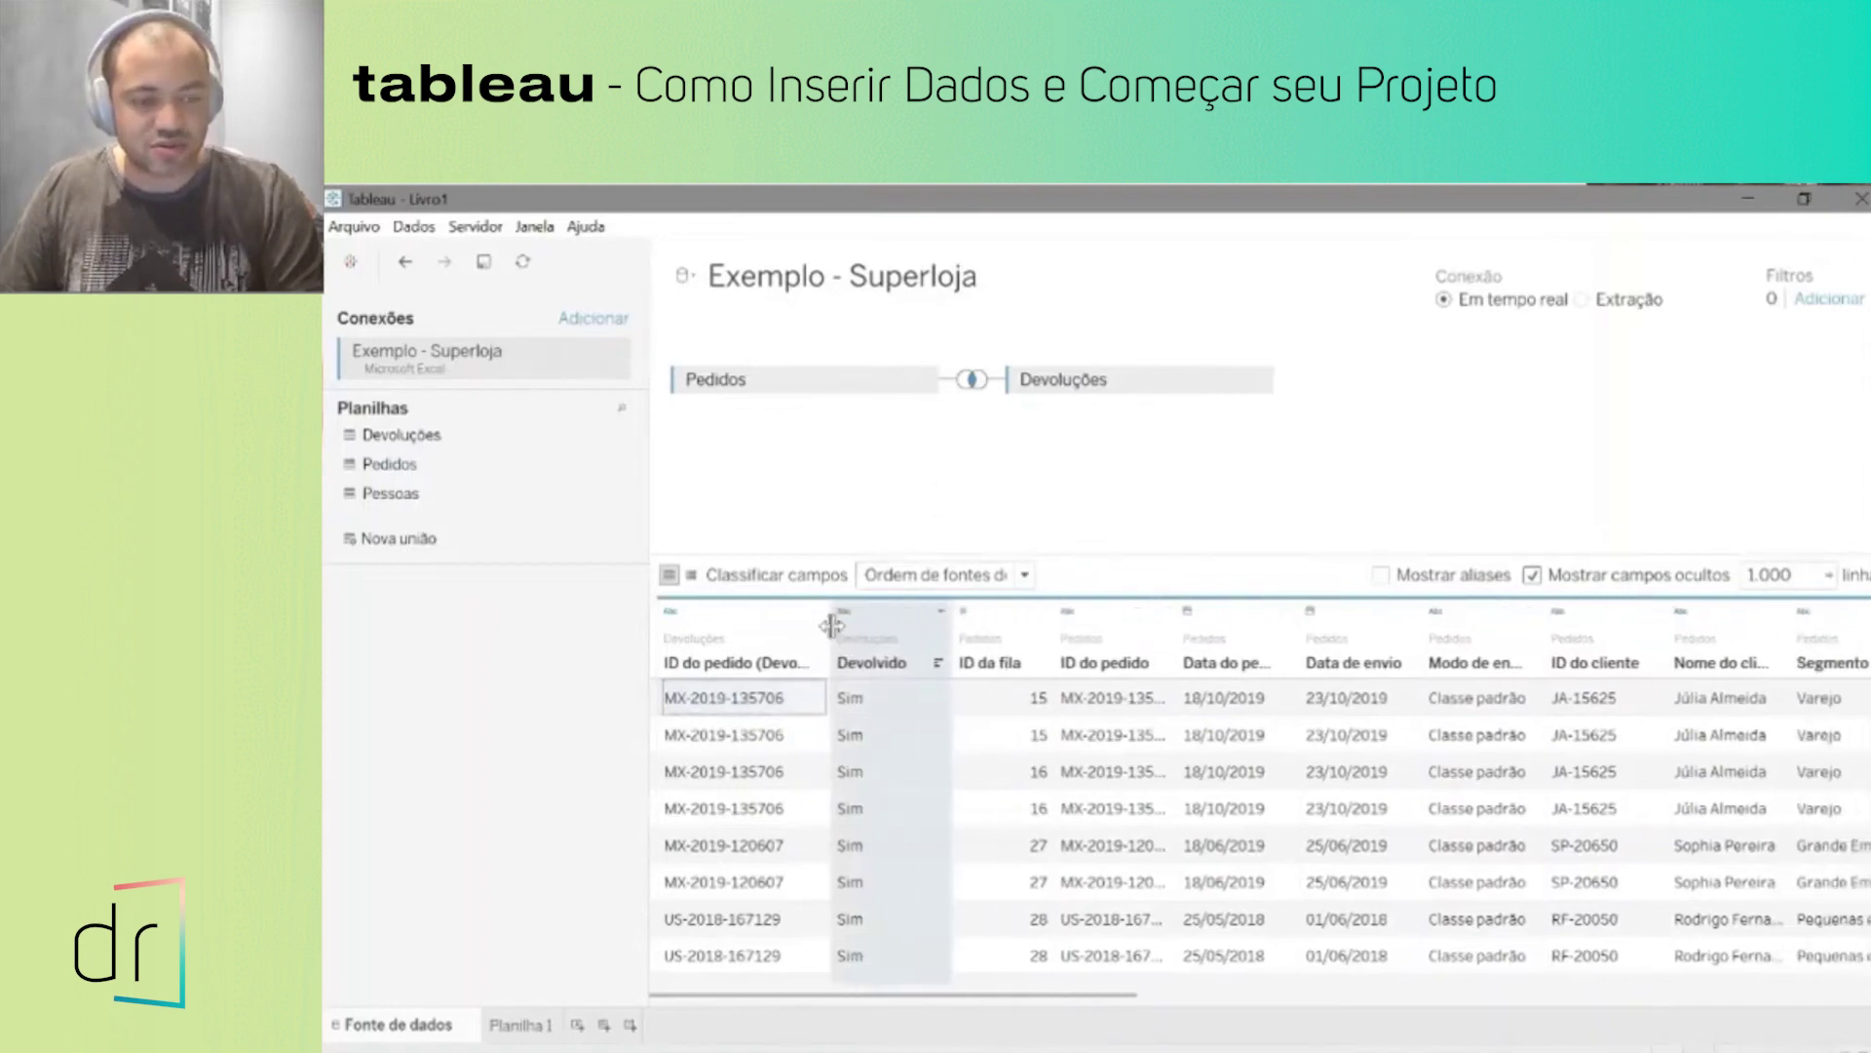
click(972, 382)
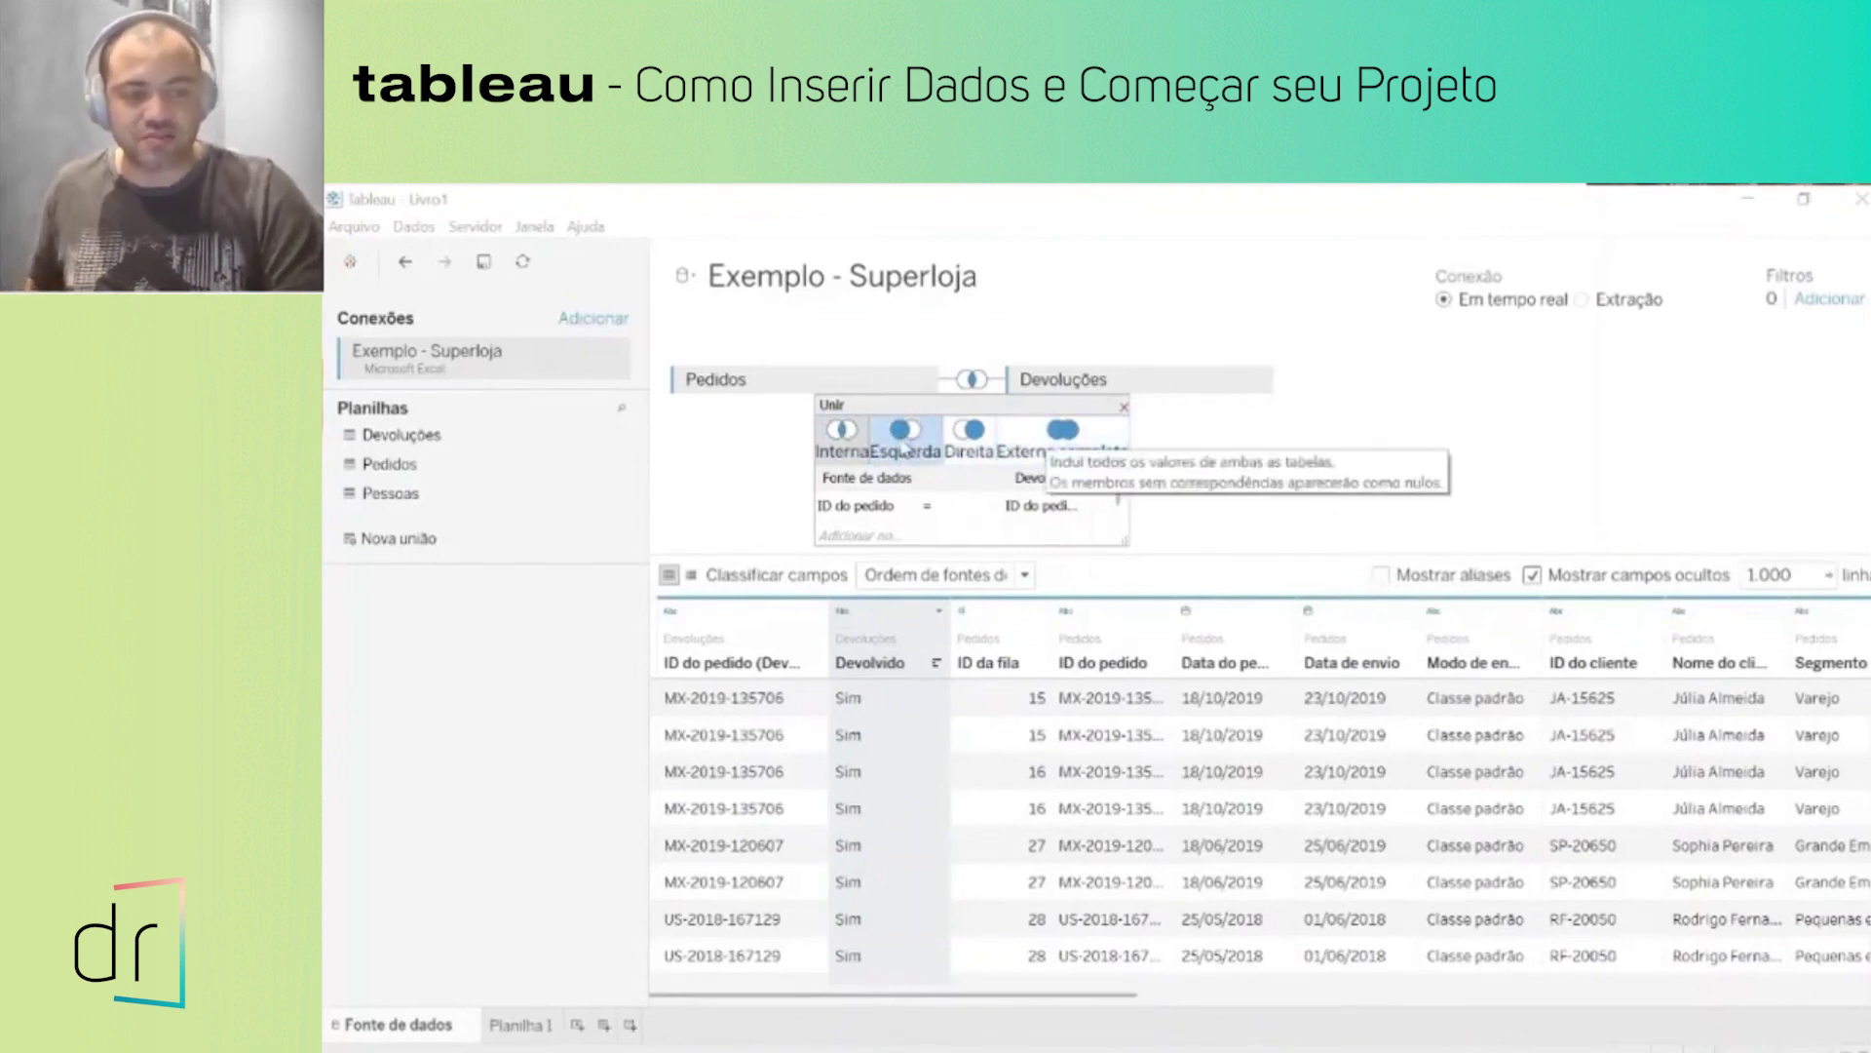
drag(1126, 542, 1207, 639)
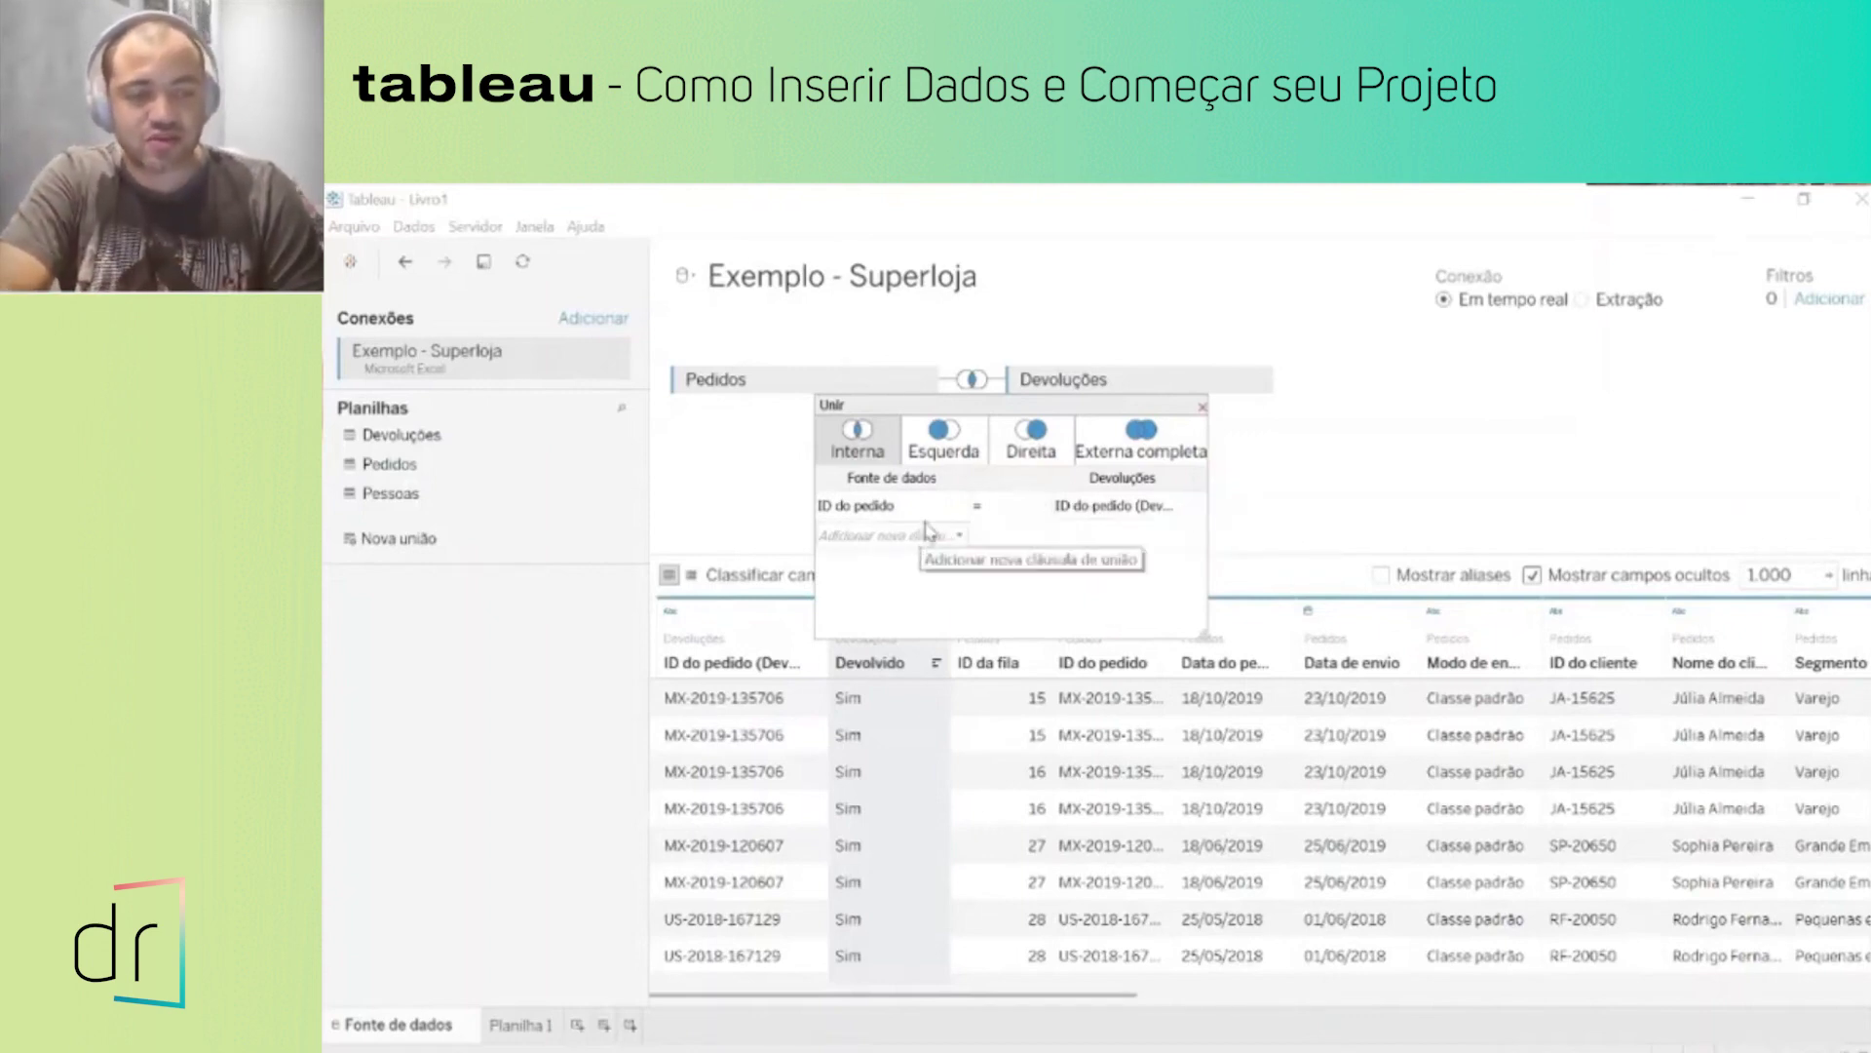
Step: Examine the join clause options: the Pedidos fields, the comparison operators and the Devoluções fields
click(961, 541)
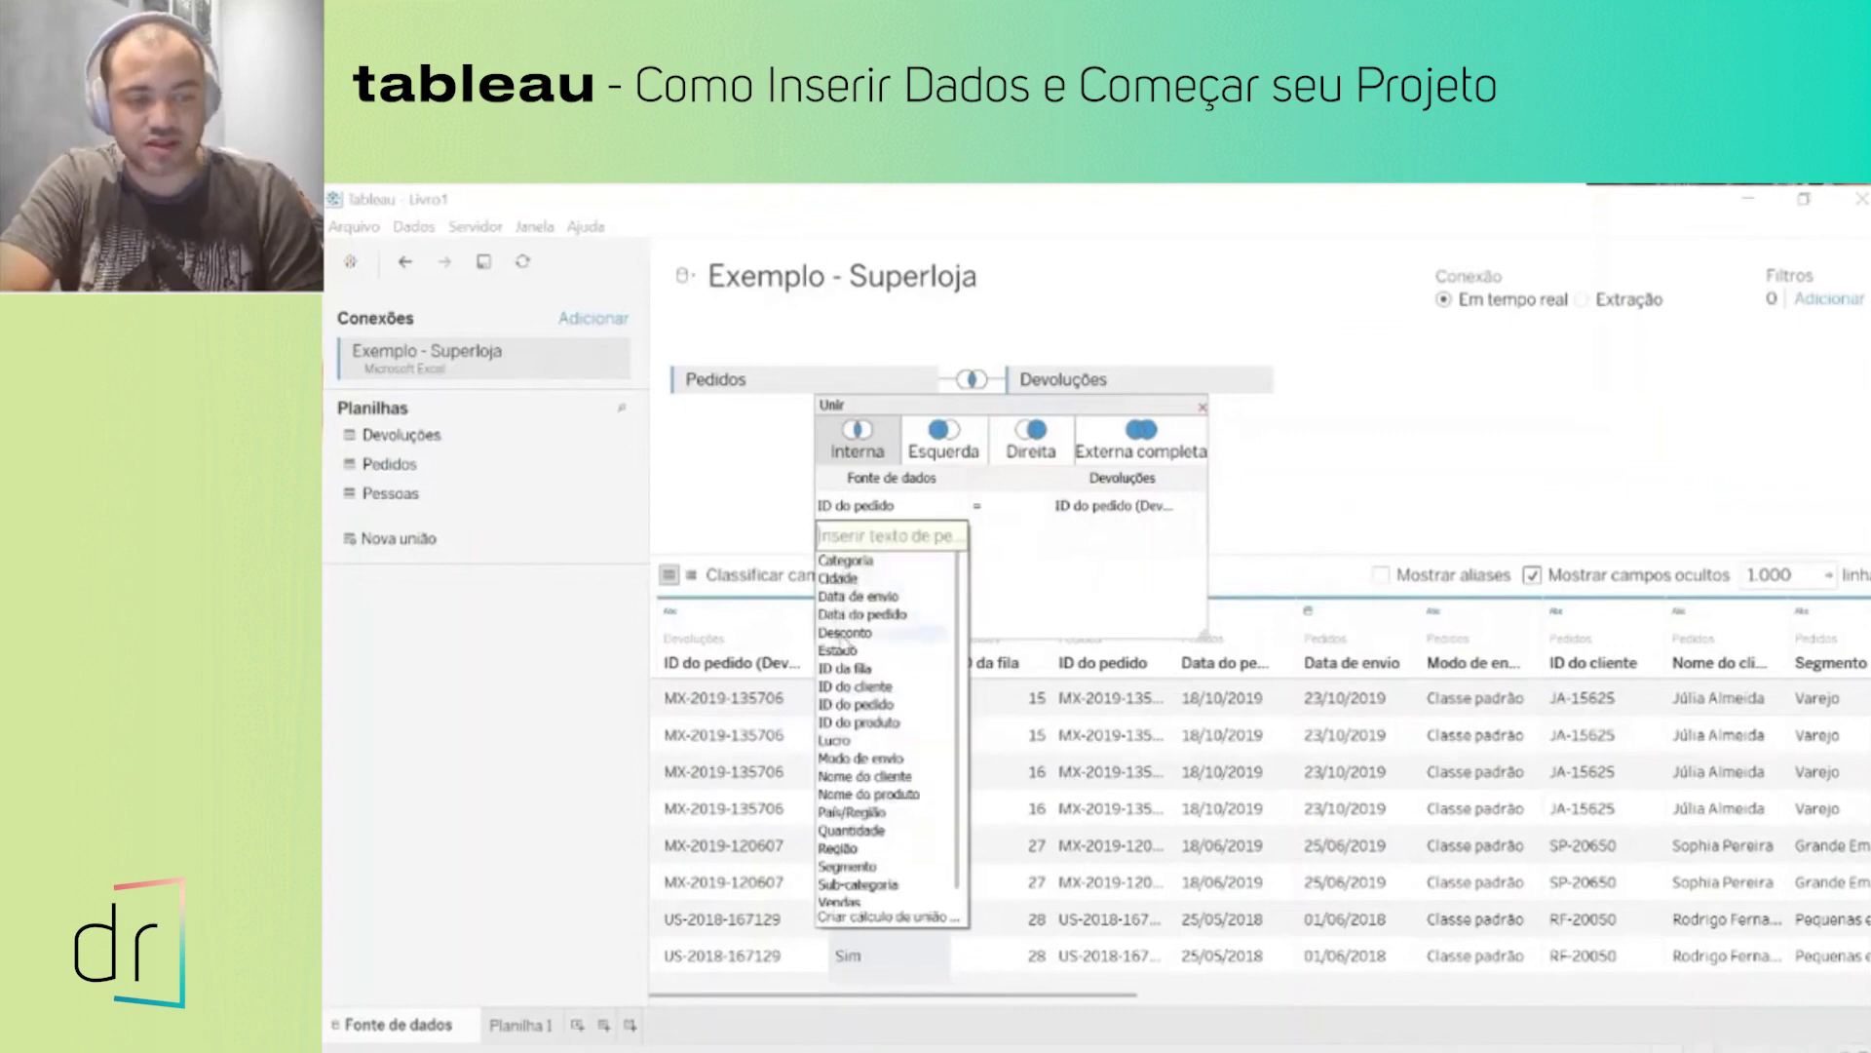
click(894, 703)
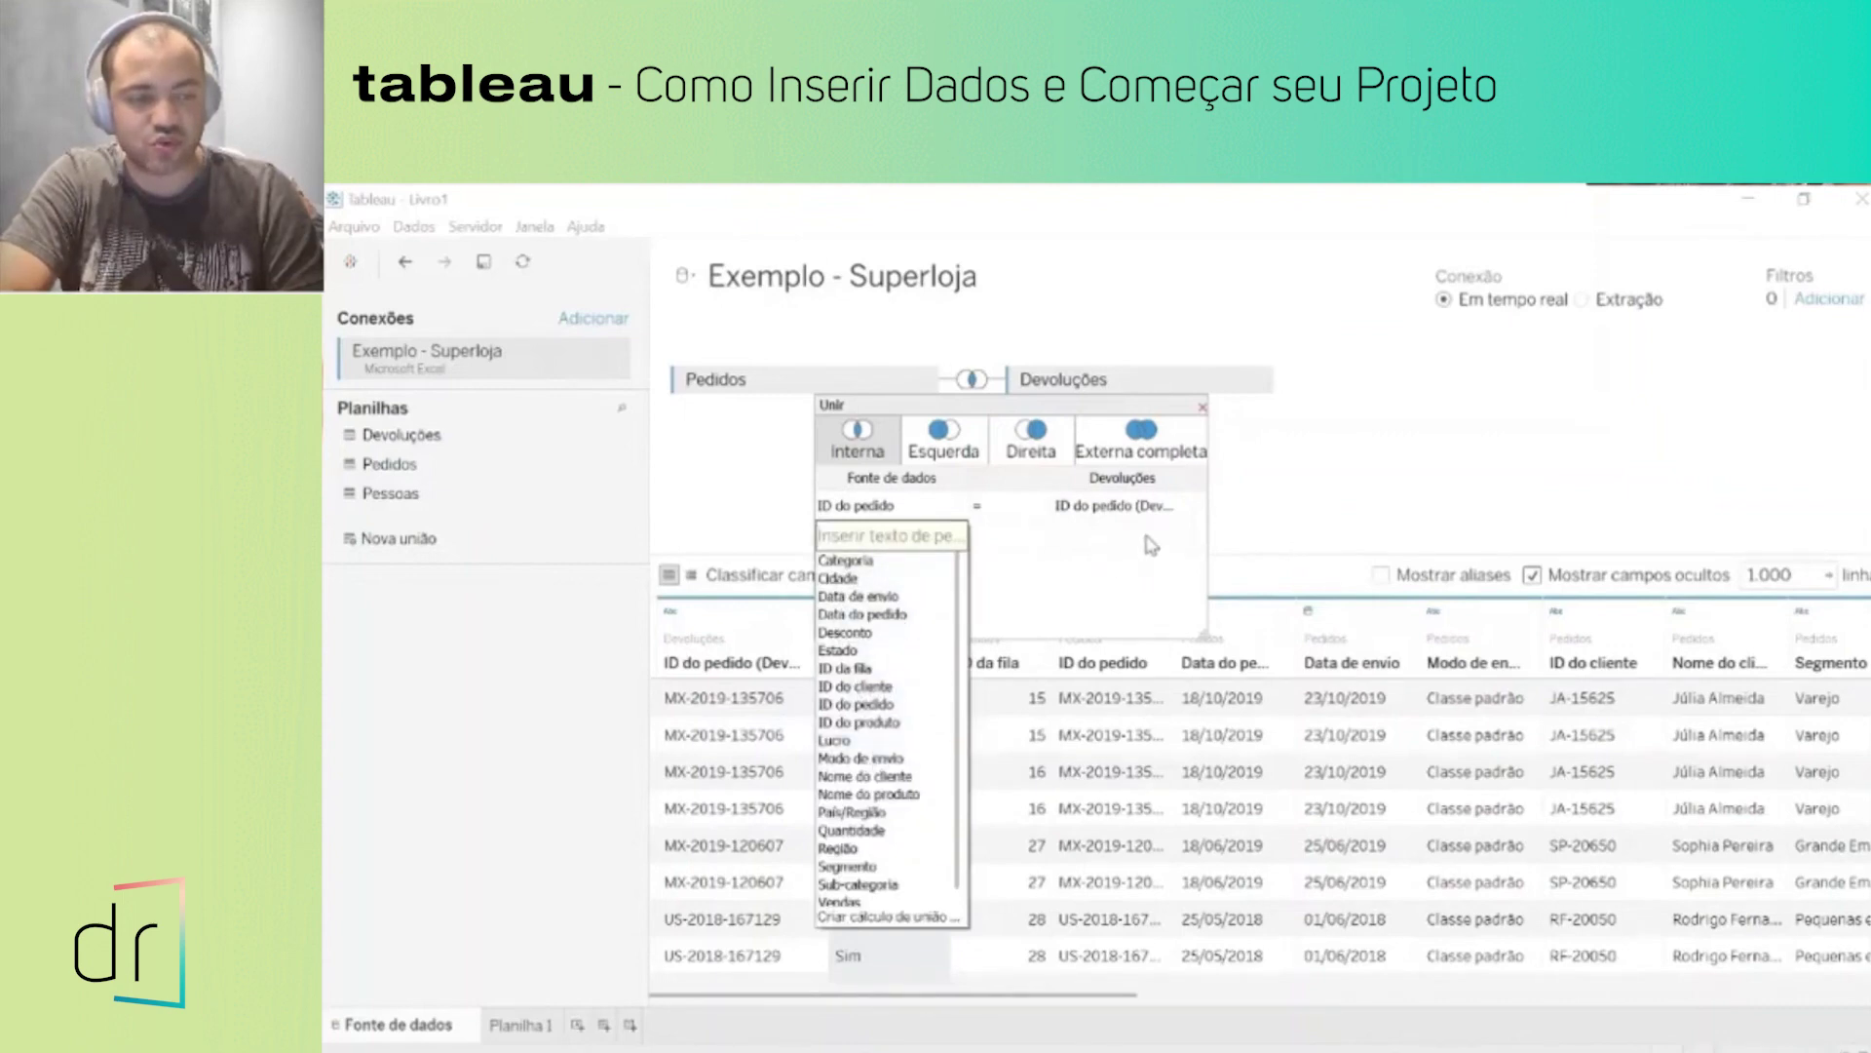
click(931, 547)
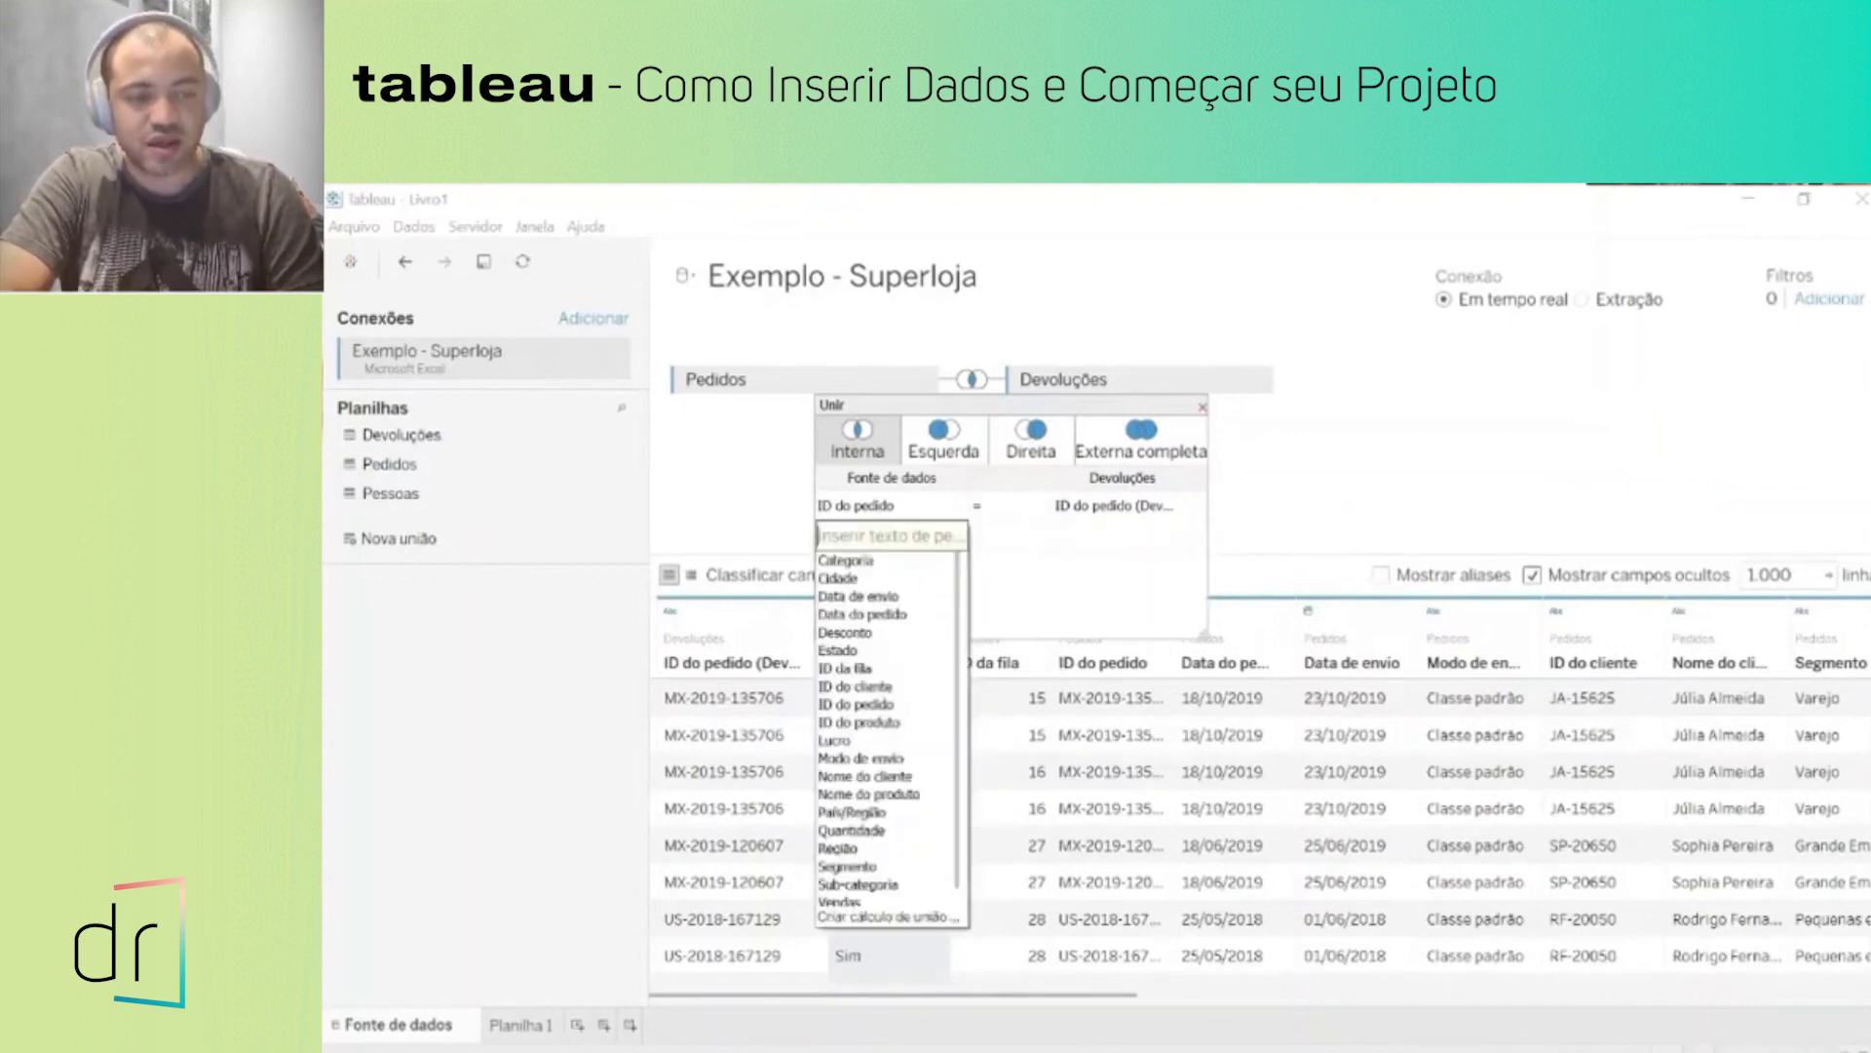
click(1014, 517)
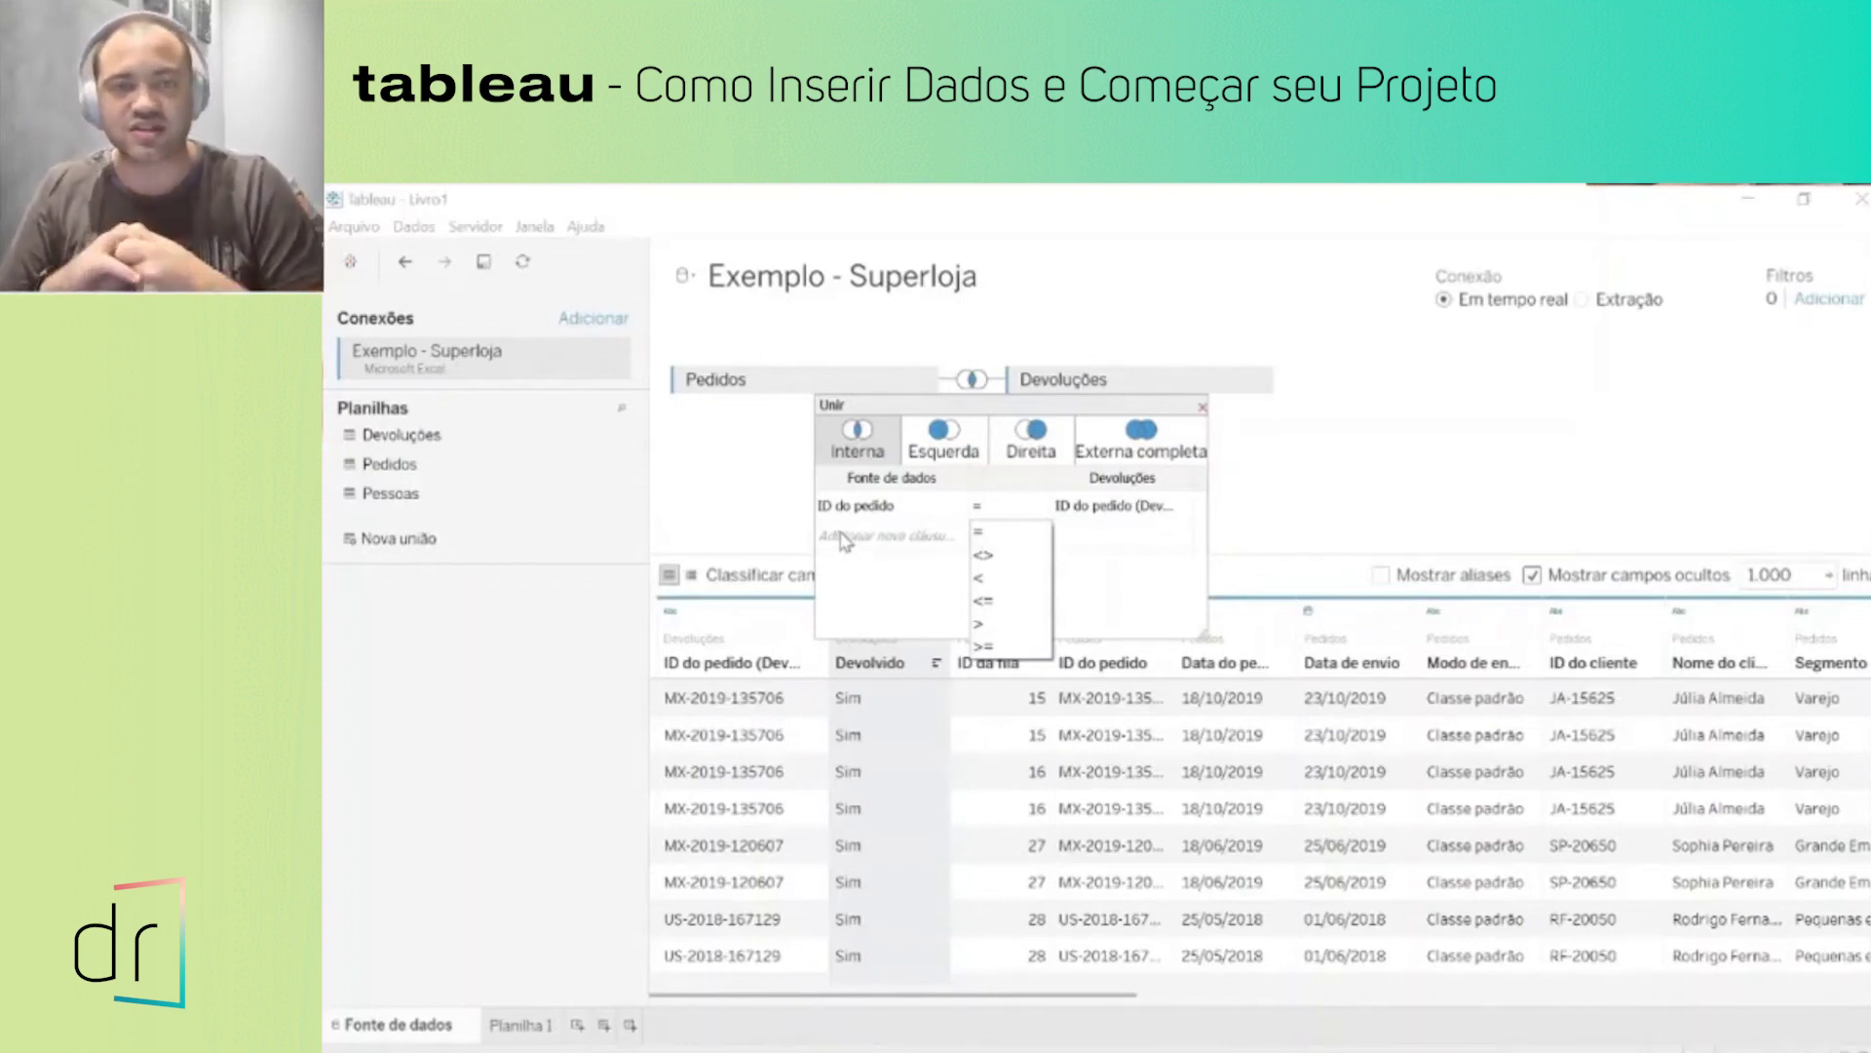
click(844, 538)
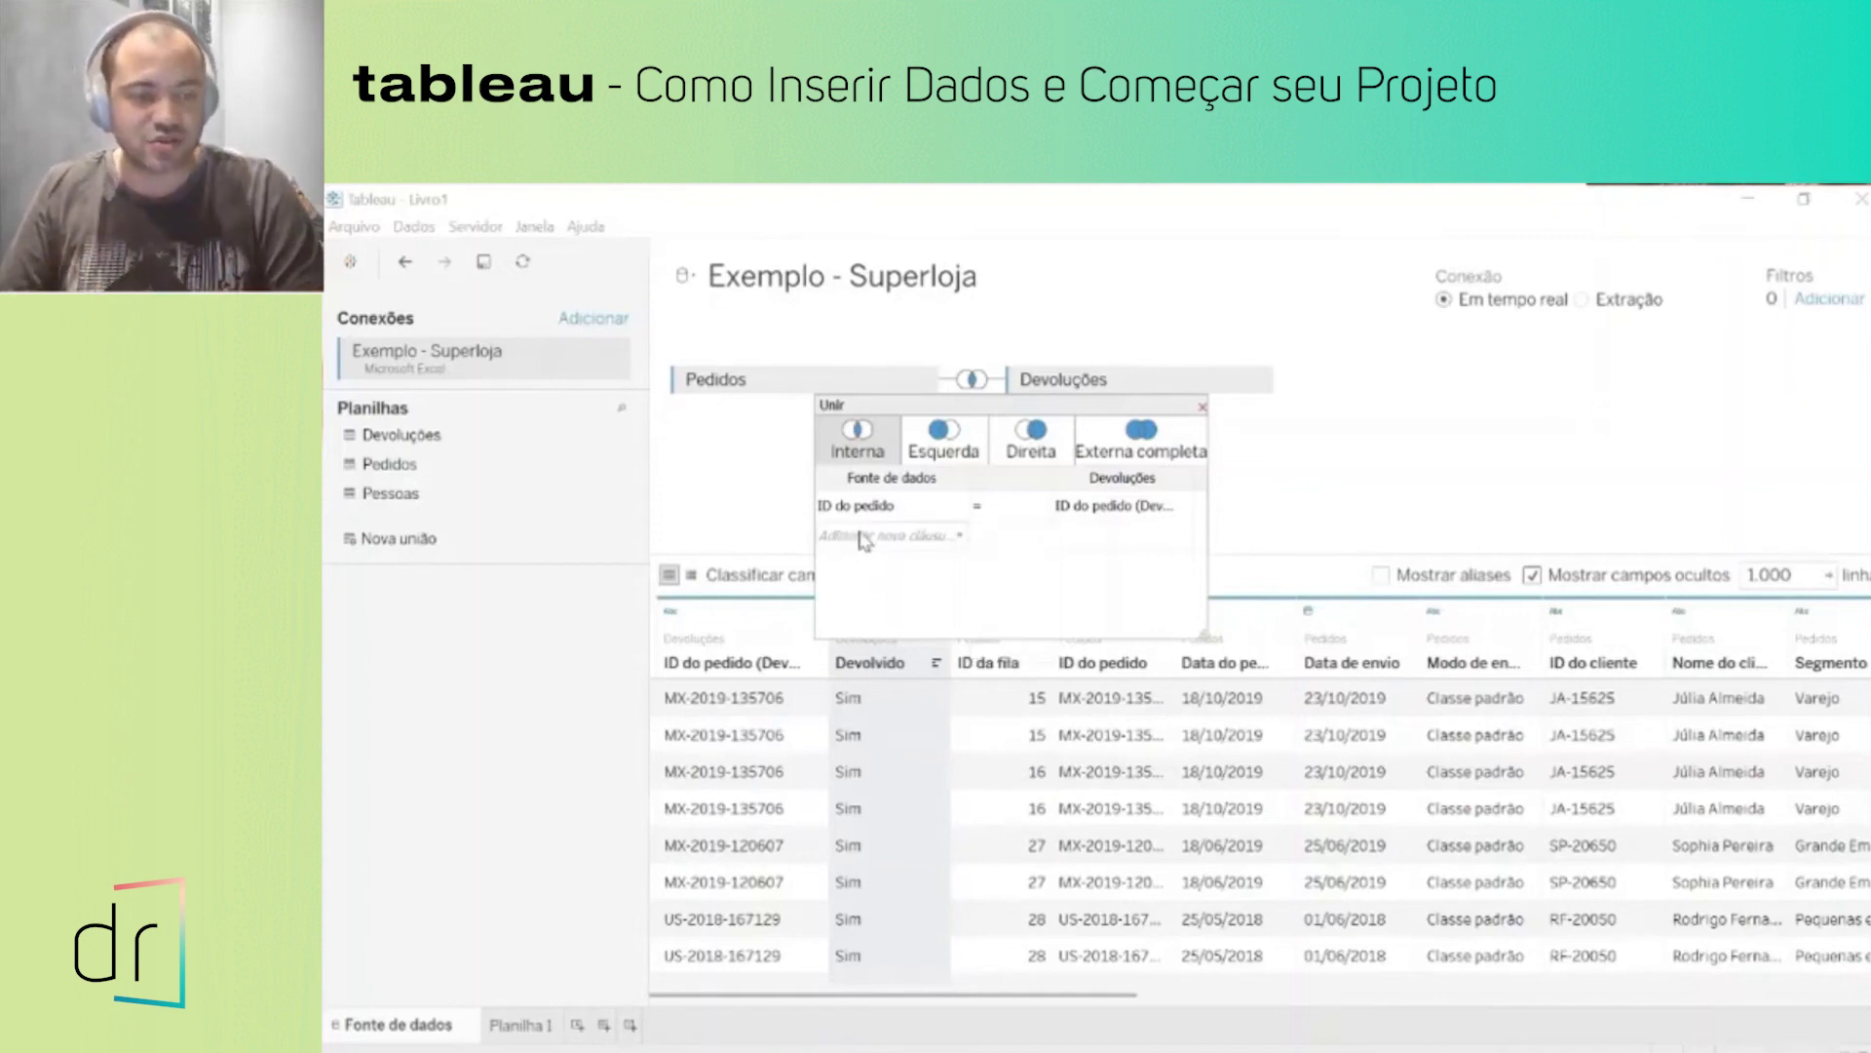
click(1121, 538)
click(1121, 538)
click(1126, 541)
click(1125, 538)
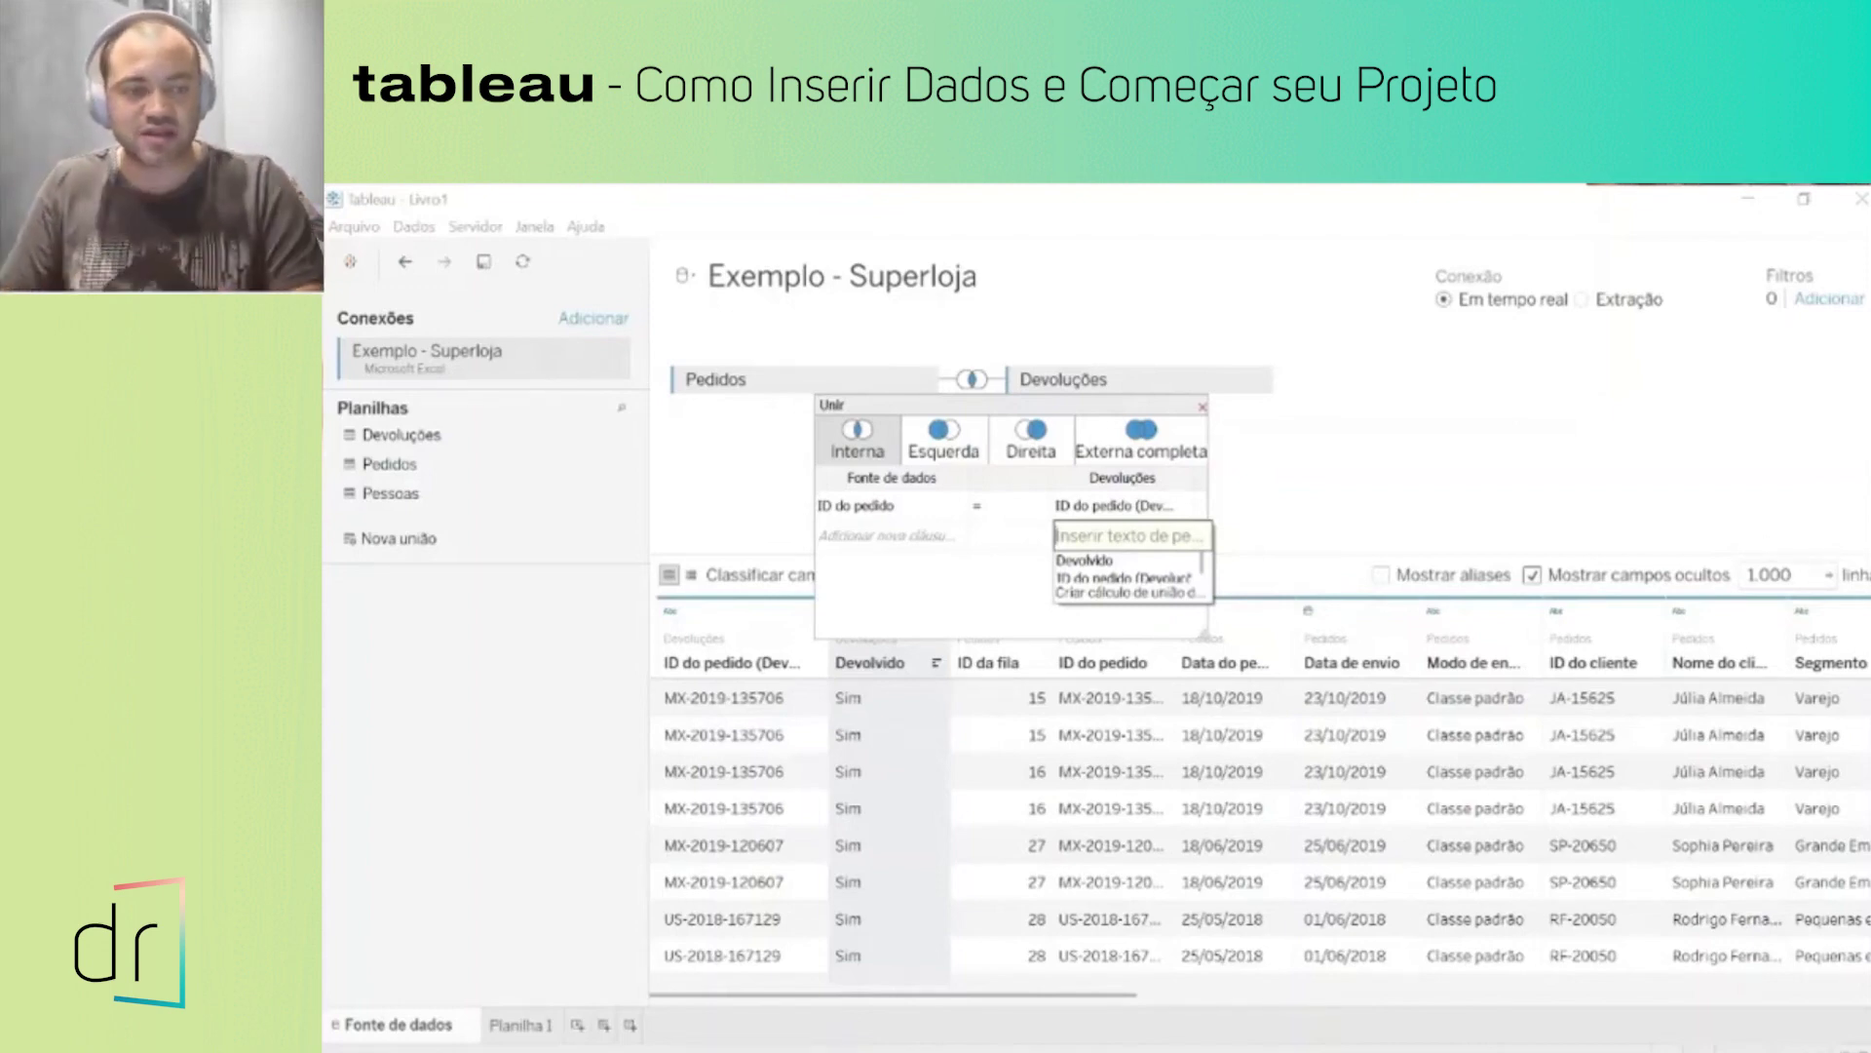
Step: Try the Direita and Externa completa join types, set the Pedidos–Devoluções join to Esquerda and close its settings
click(921, 450)
click(921, 450)
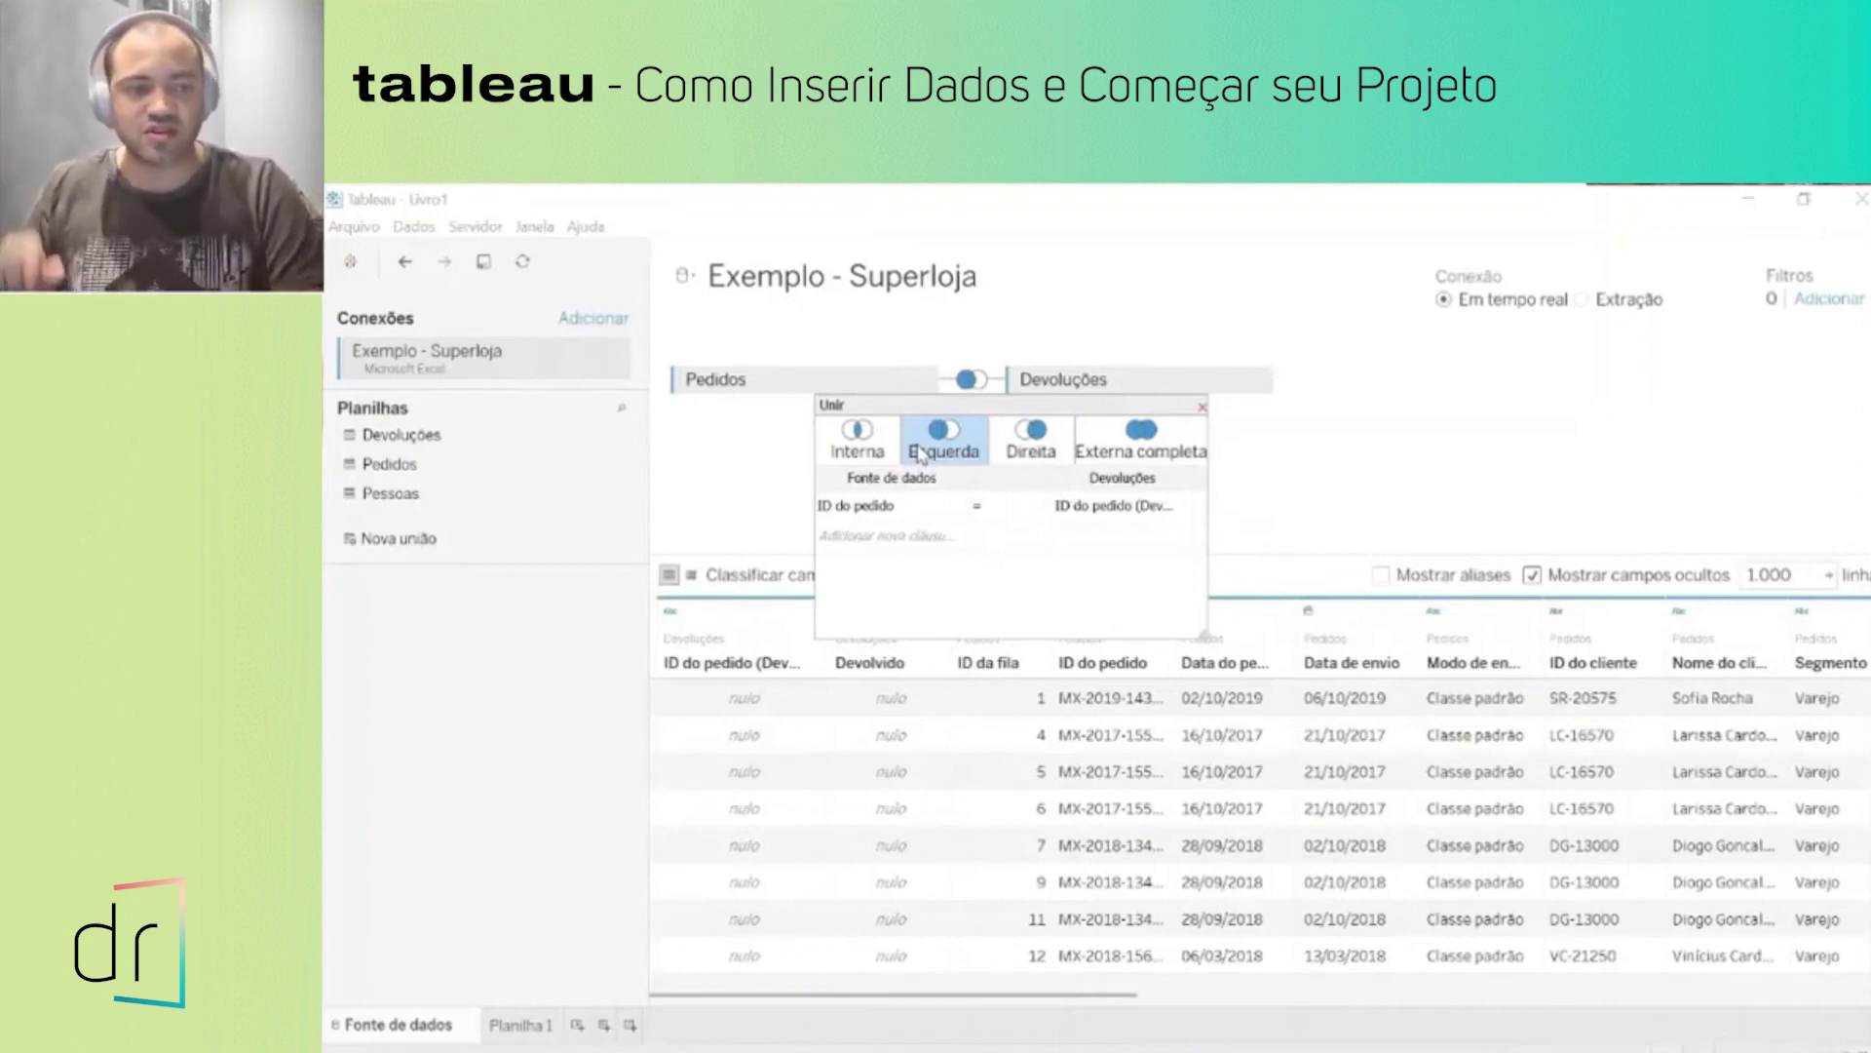
click(1025, 444)
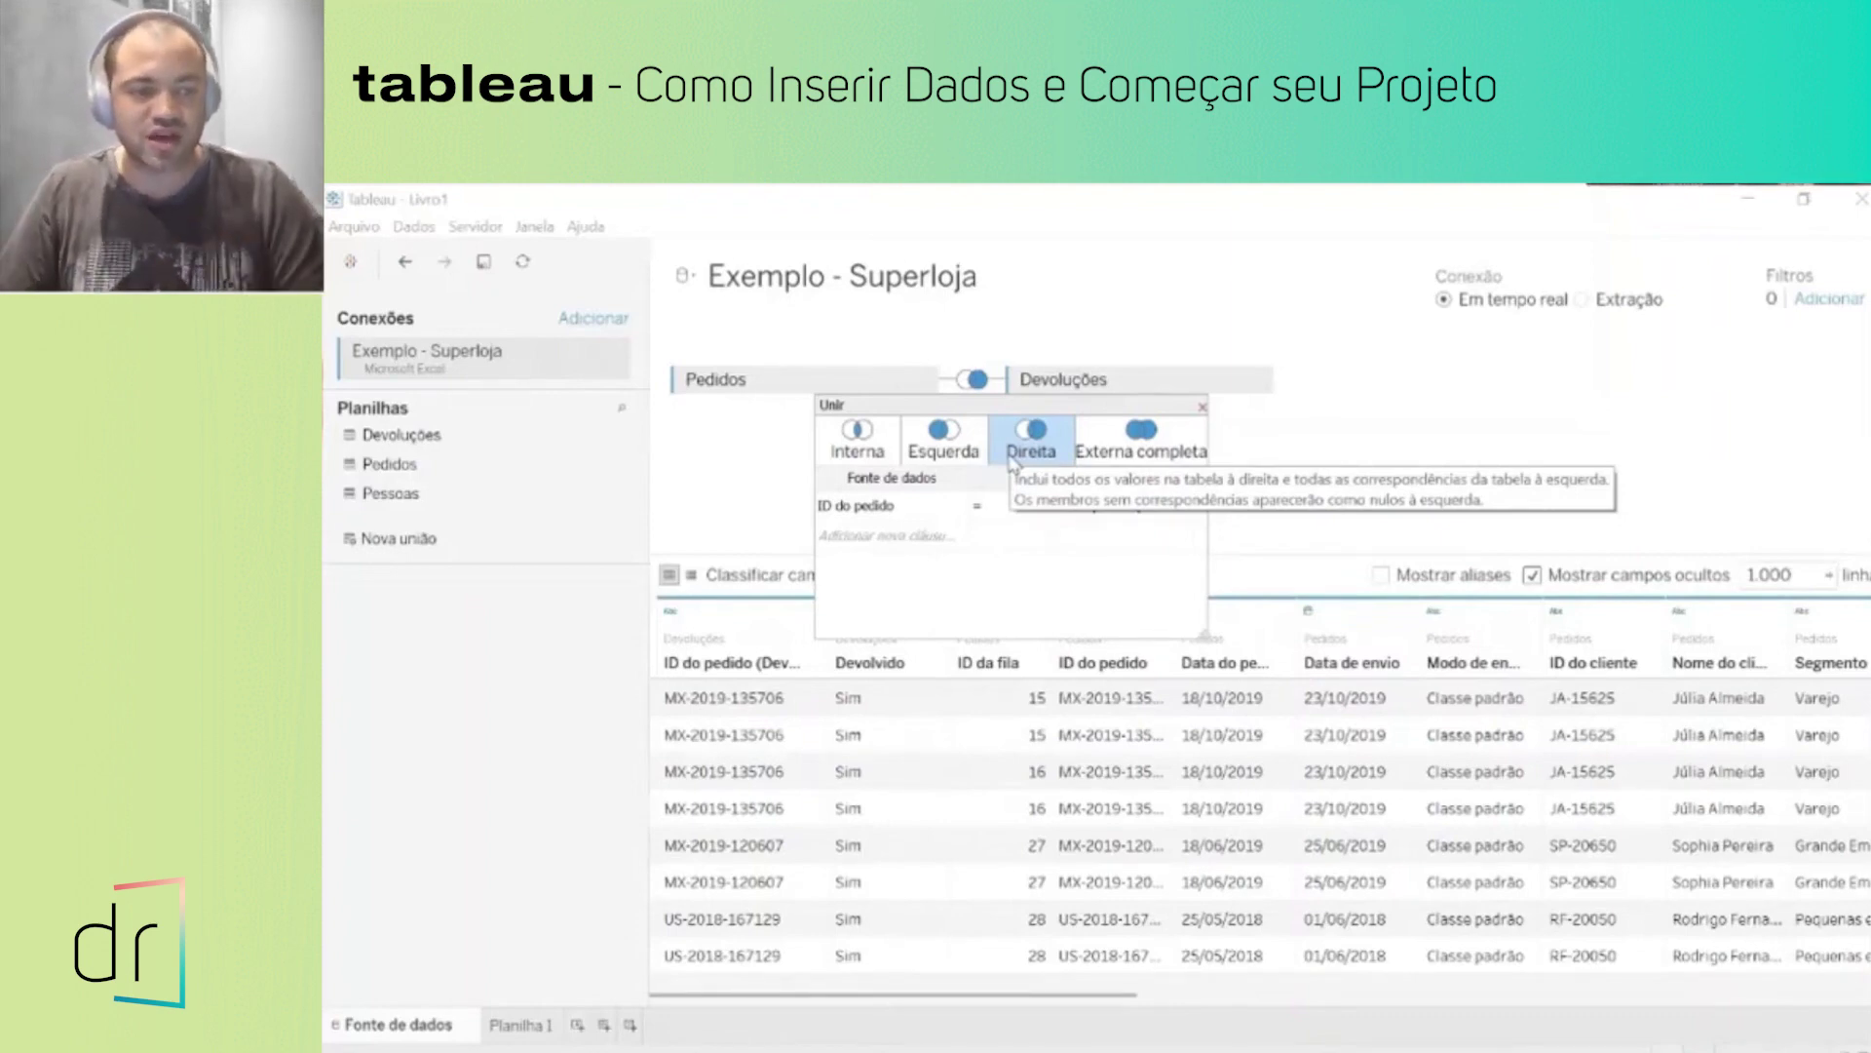
click(1122, 458)
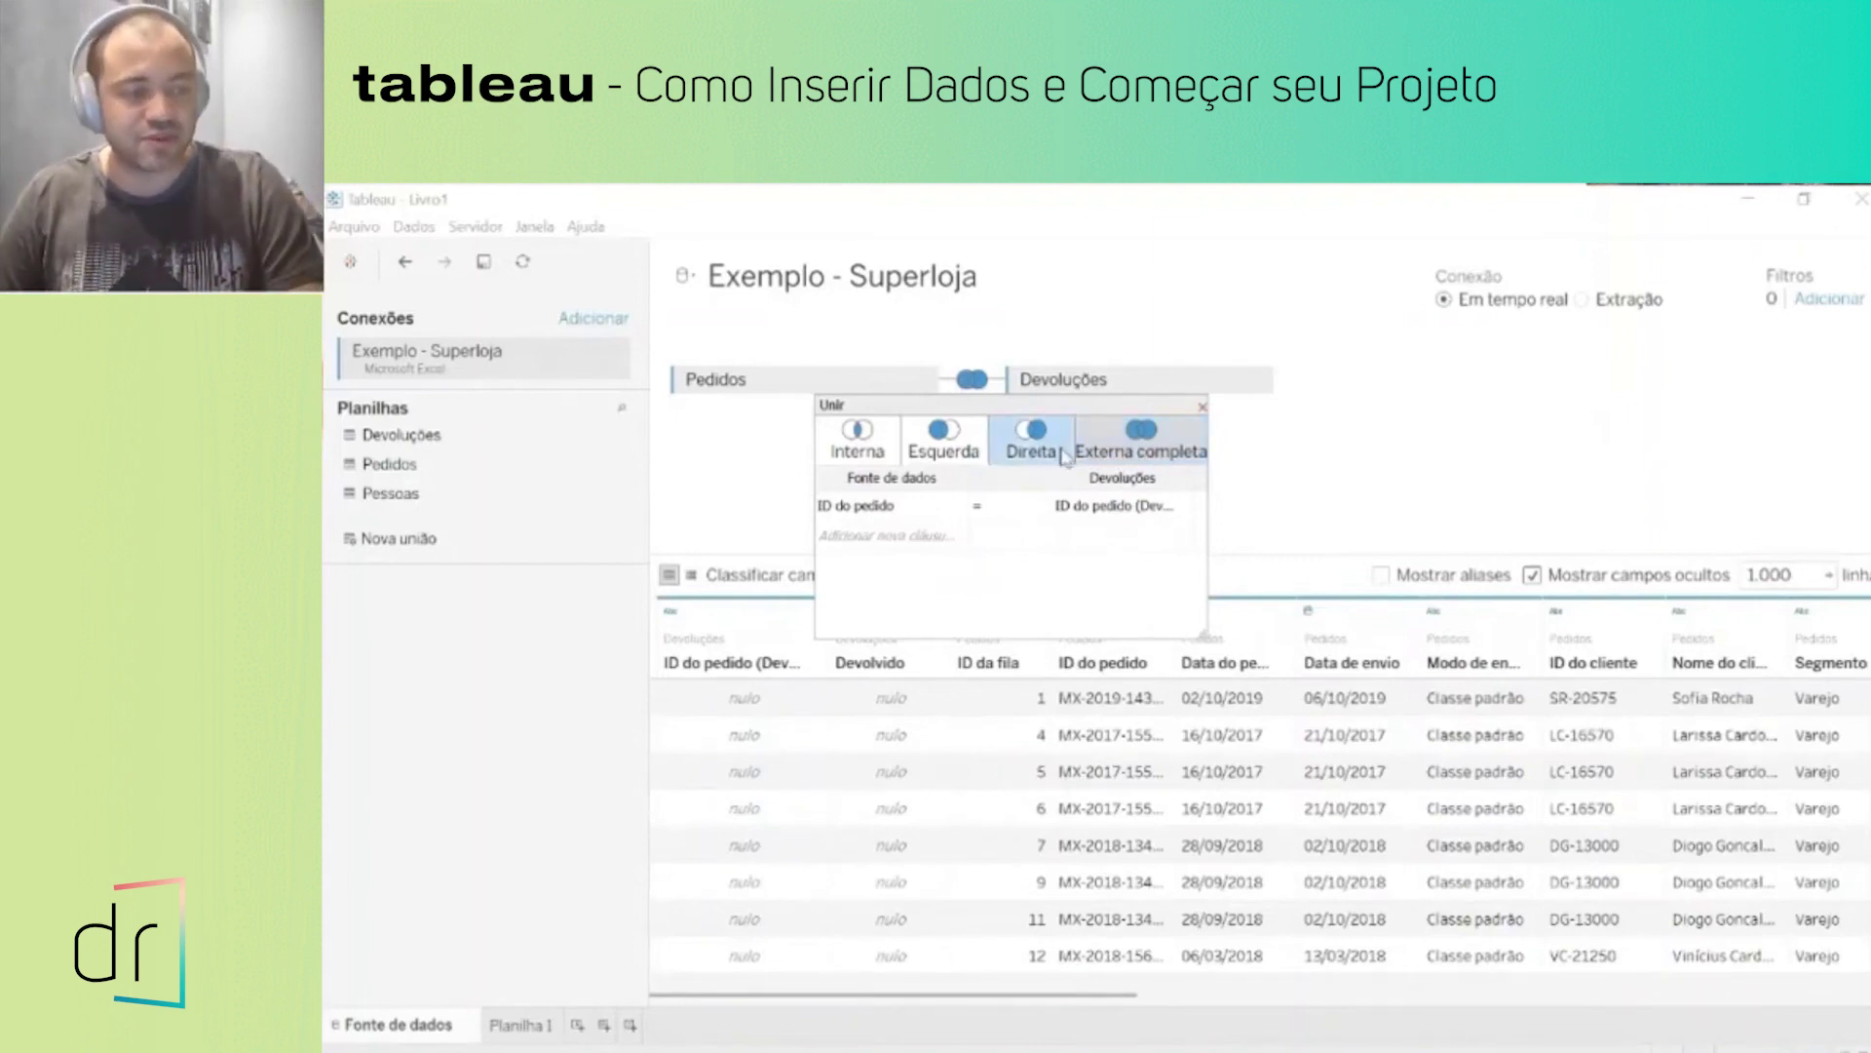
click(953, 453)
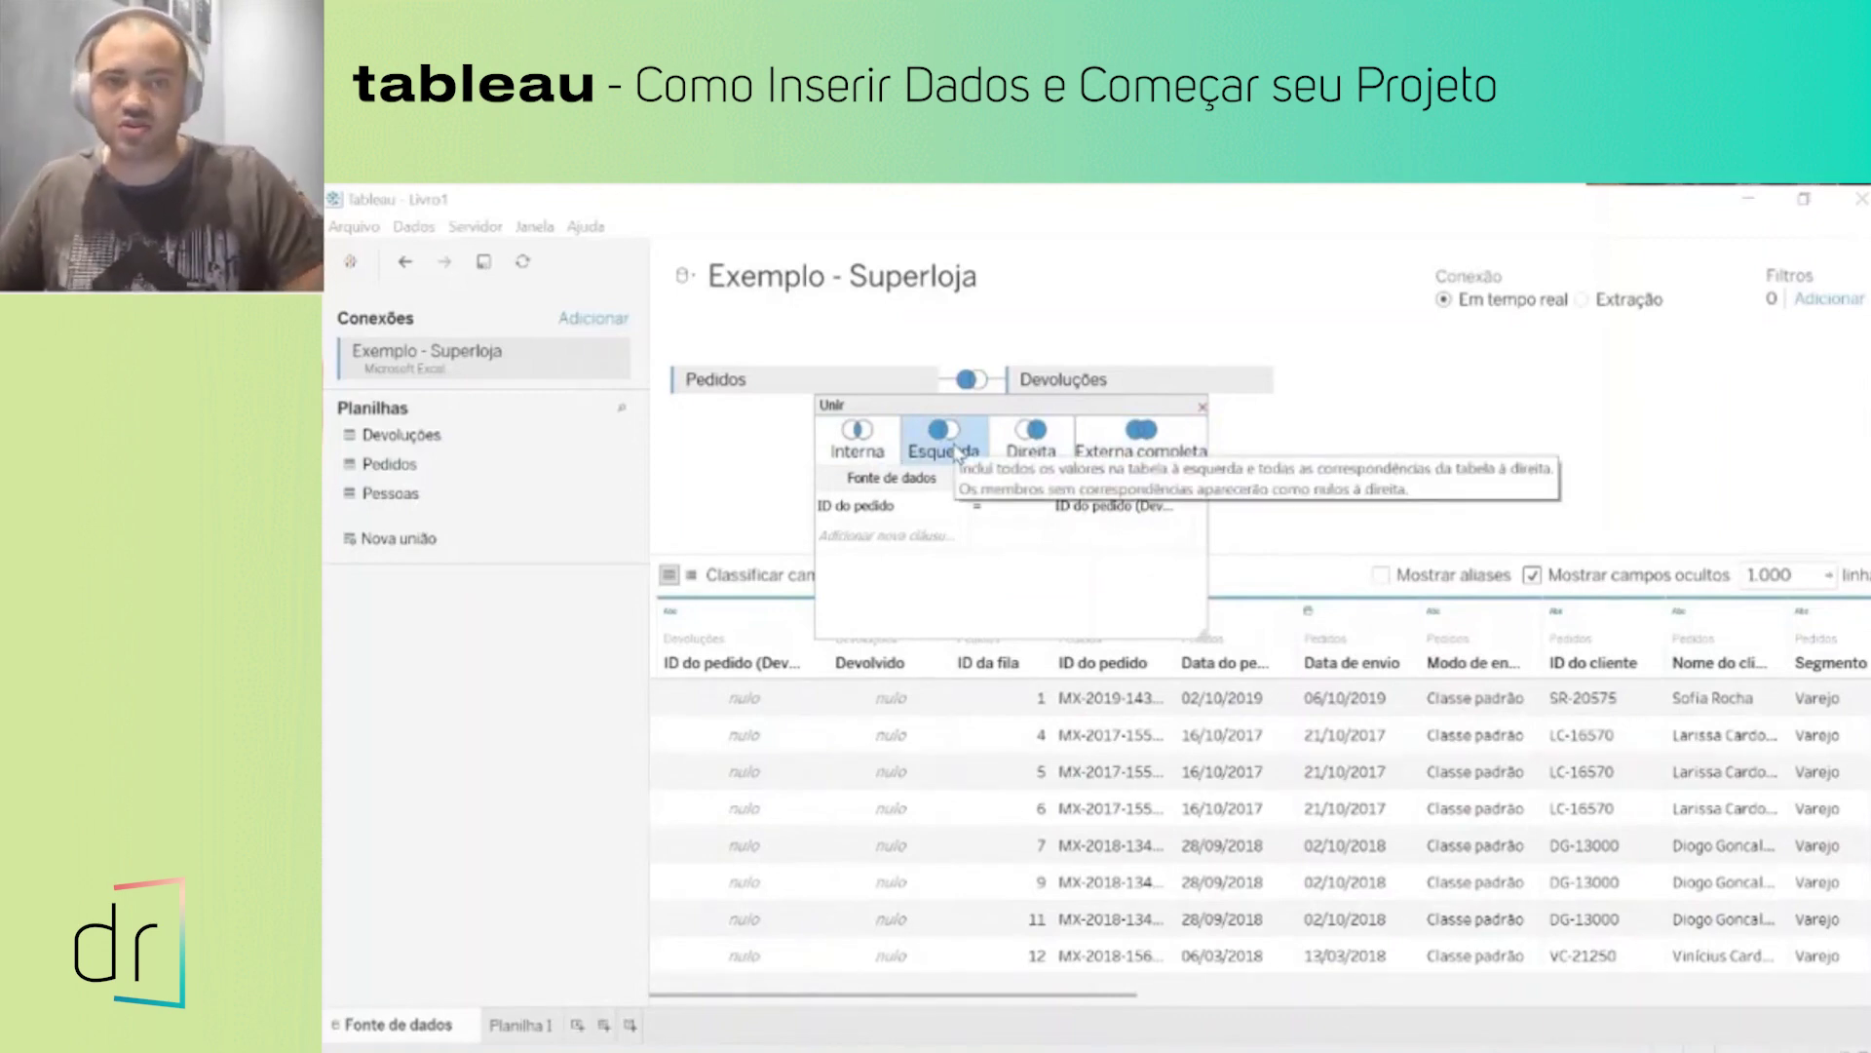
click(1206, 415)
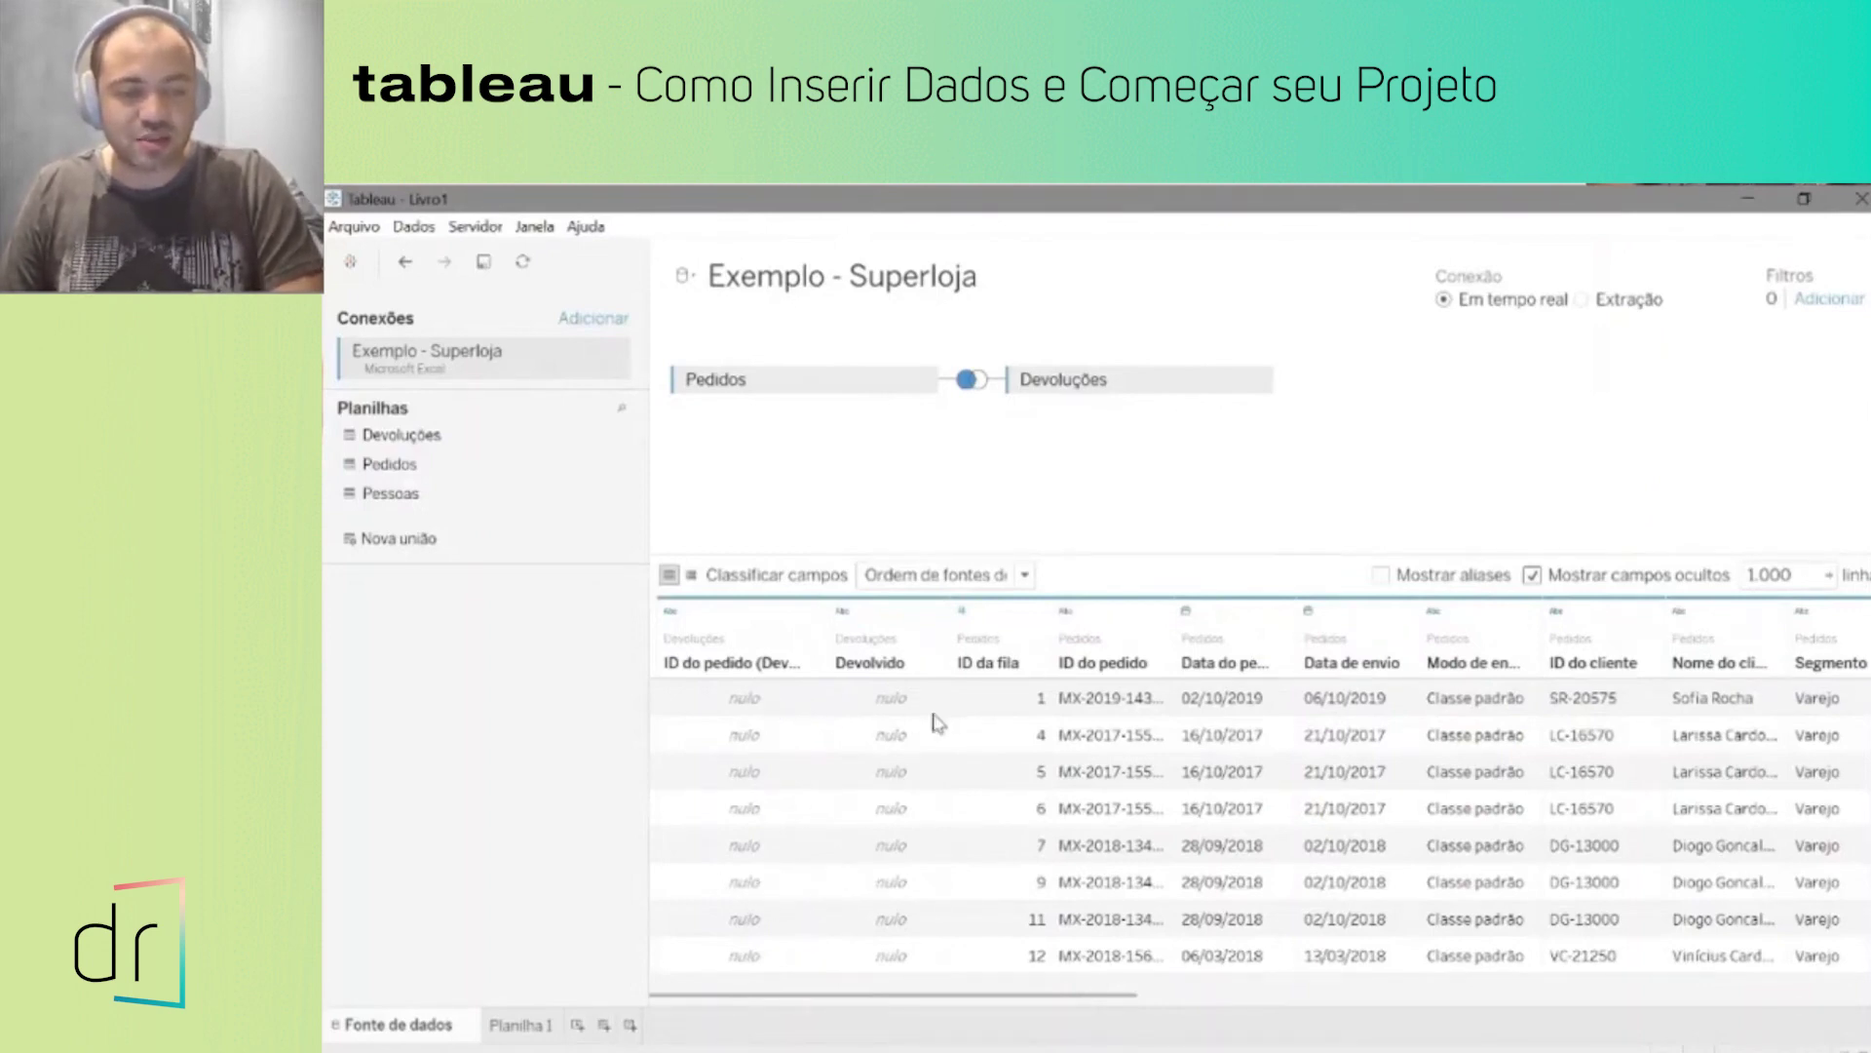
Step: Examine the ID do pedido (Devoluções) and Devolvido values in the first rows of the joined data grid
click(1111, 771)
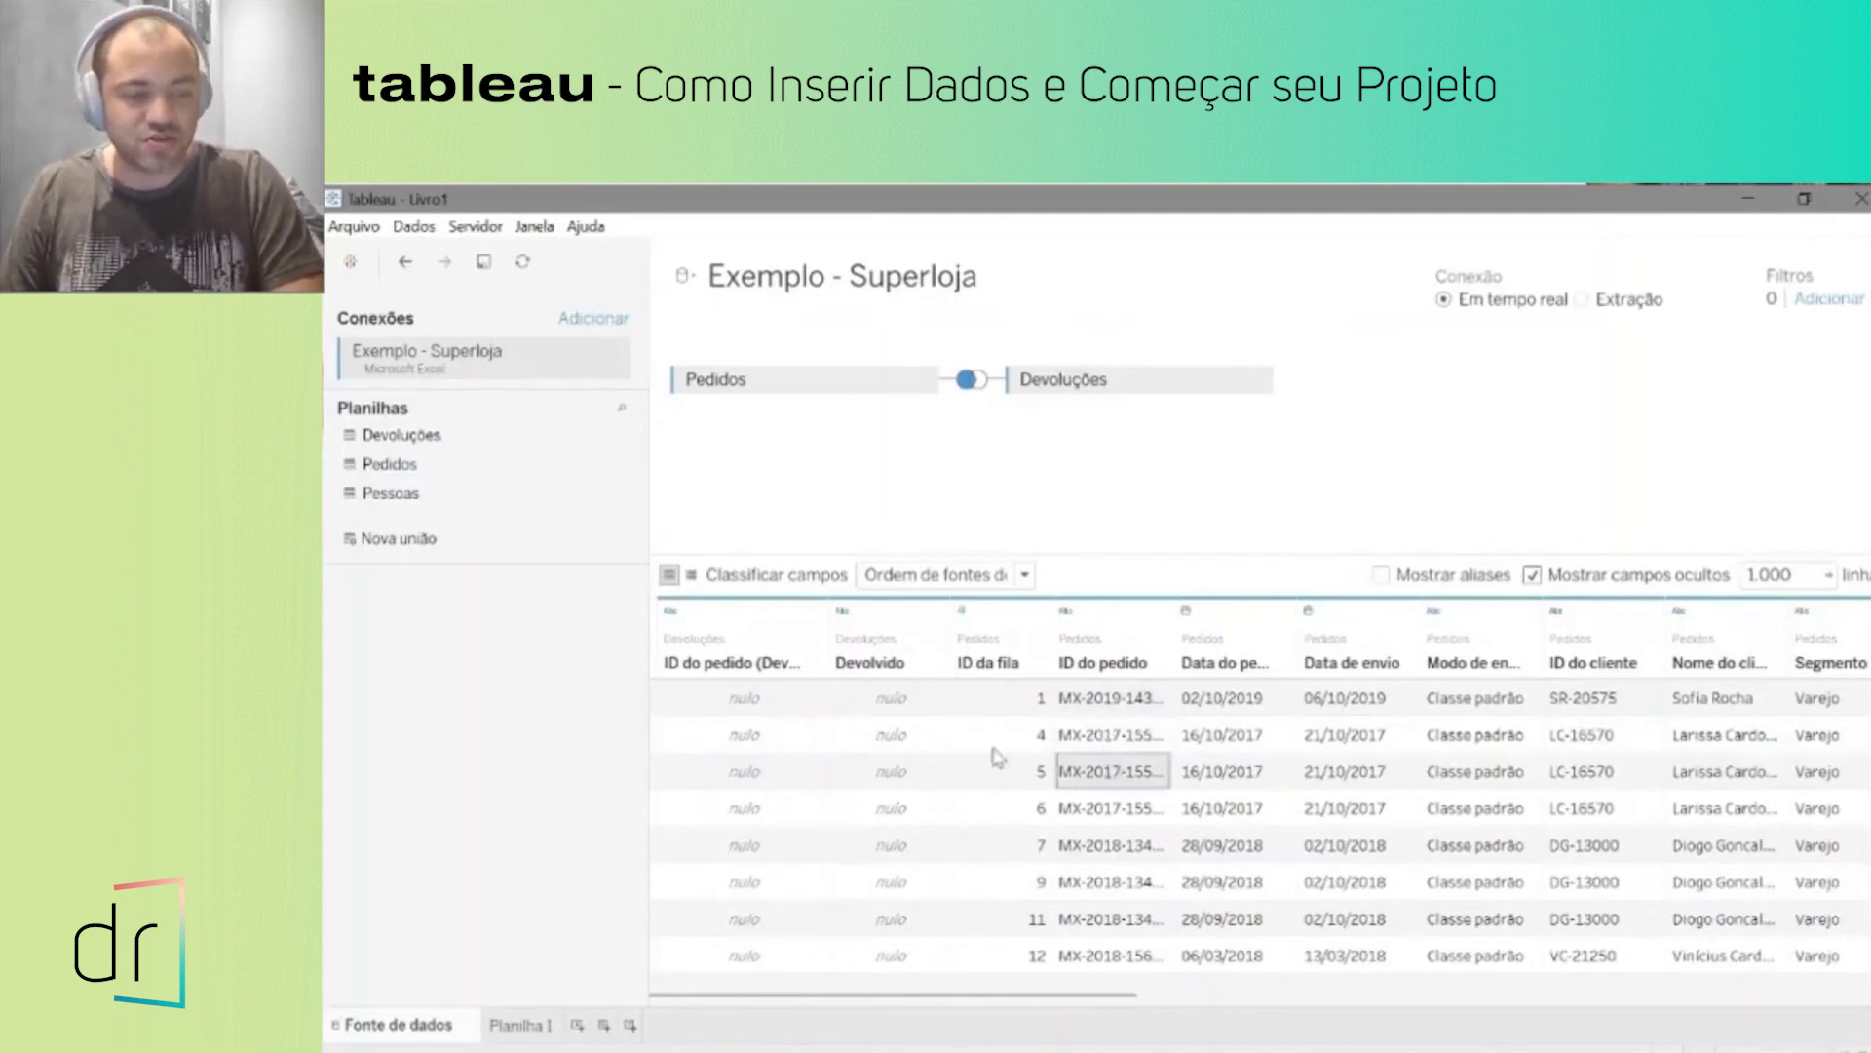
click(748, 710)
click(858, 708)
click(782, 711)
click(885, 719)
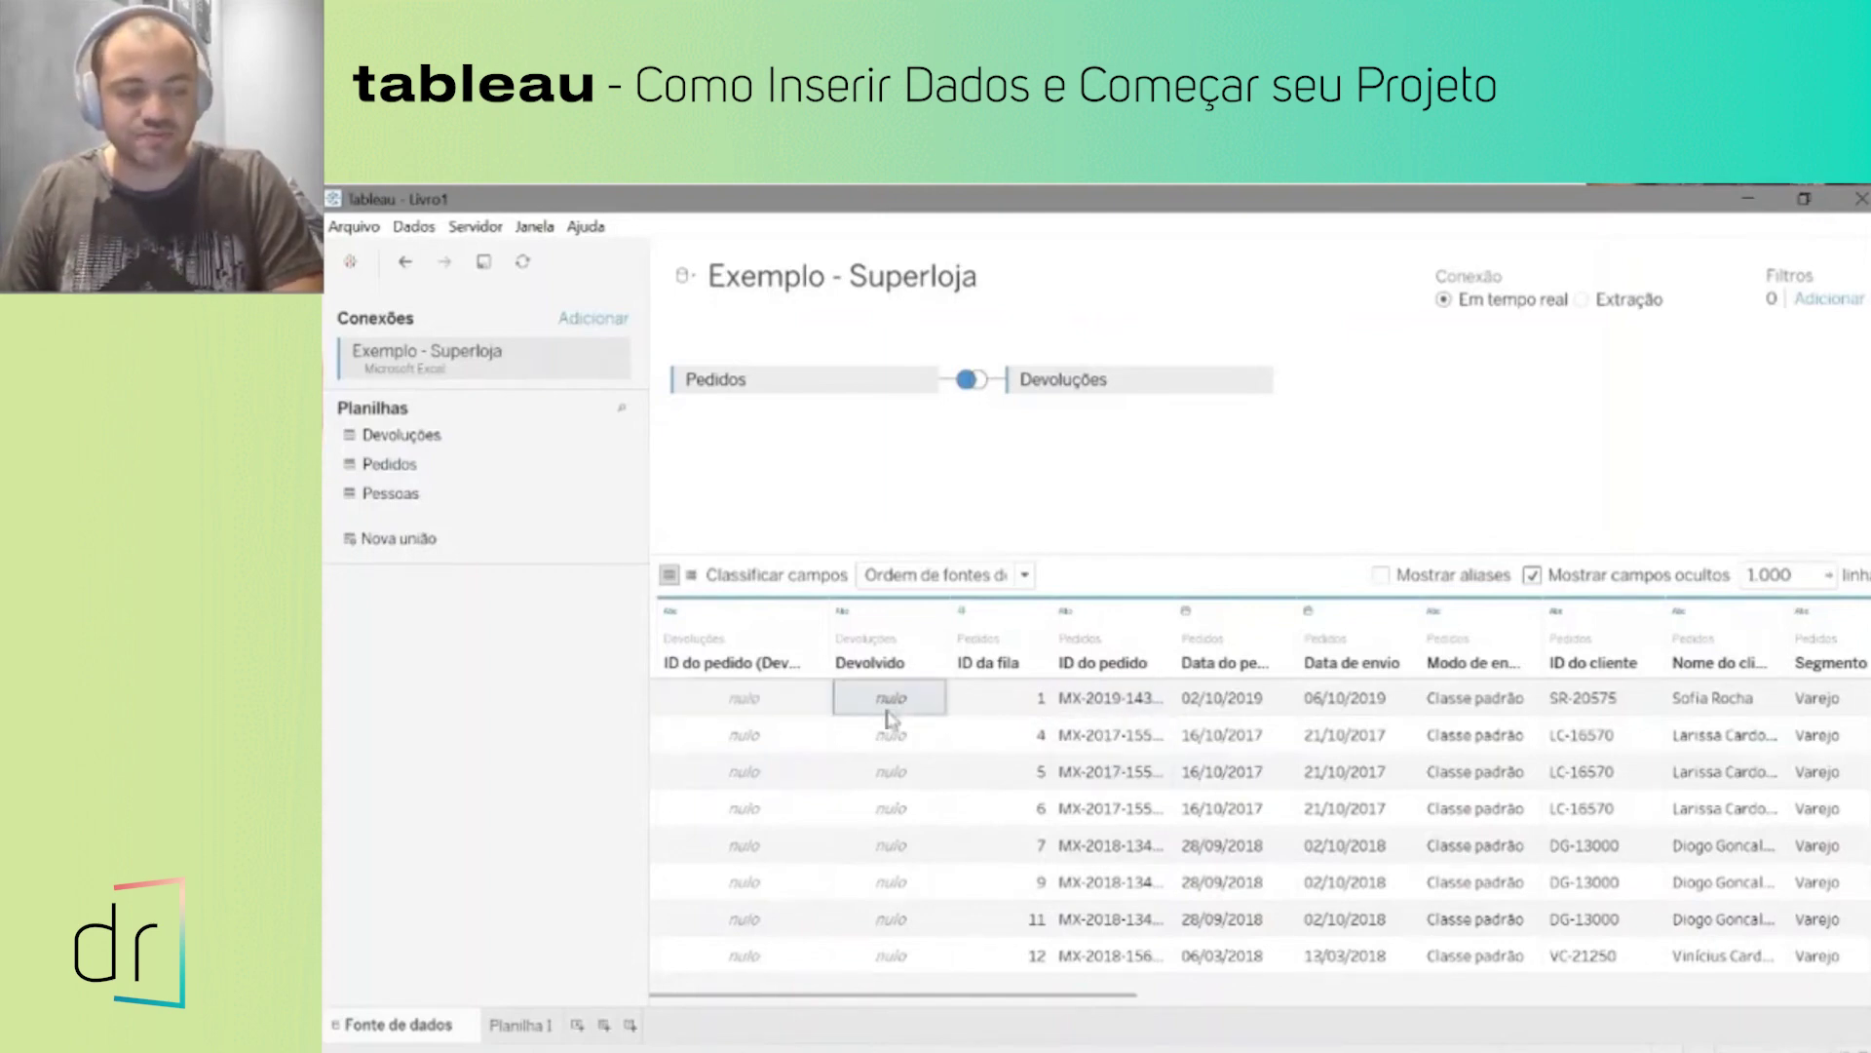
click(757, 713)
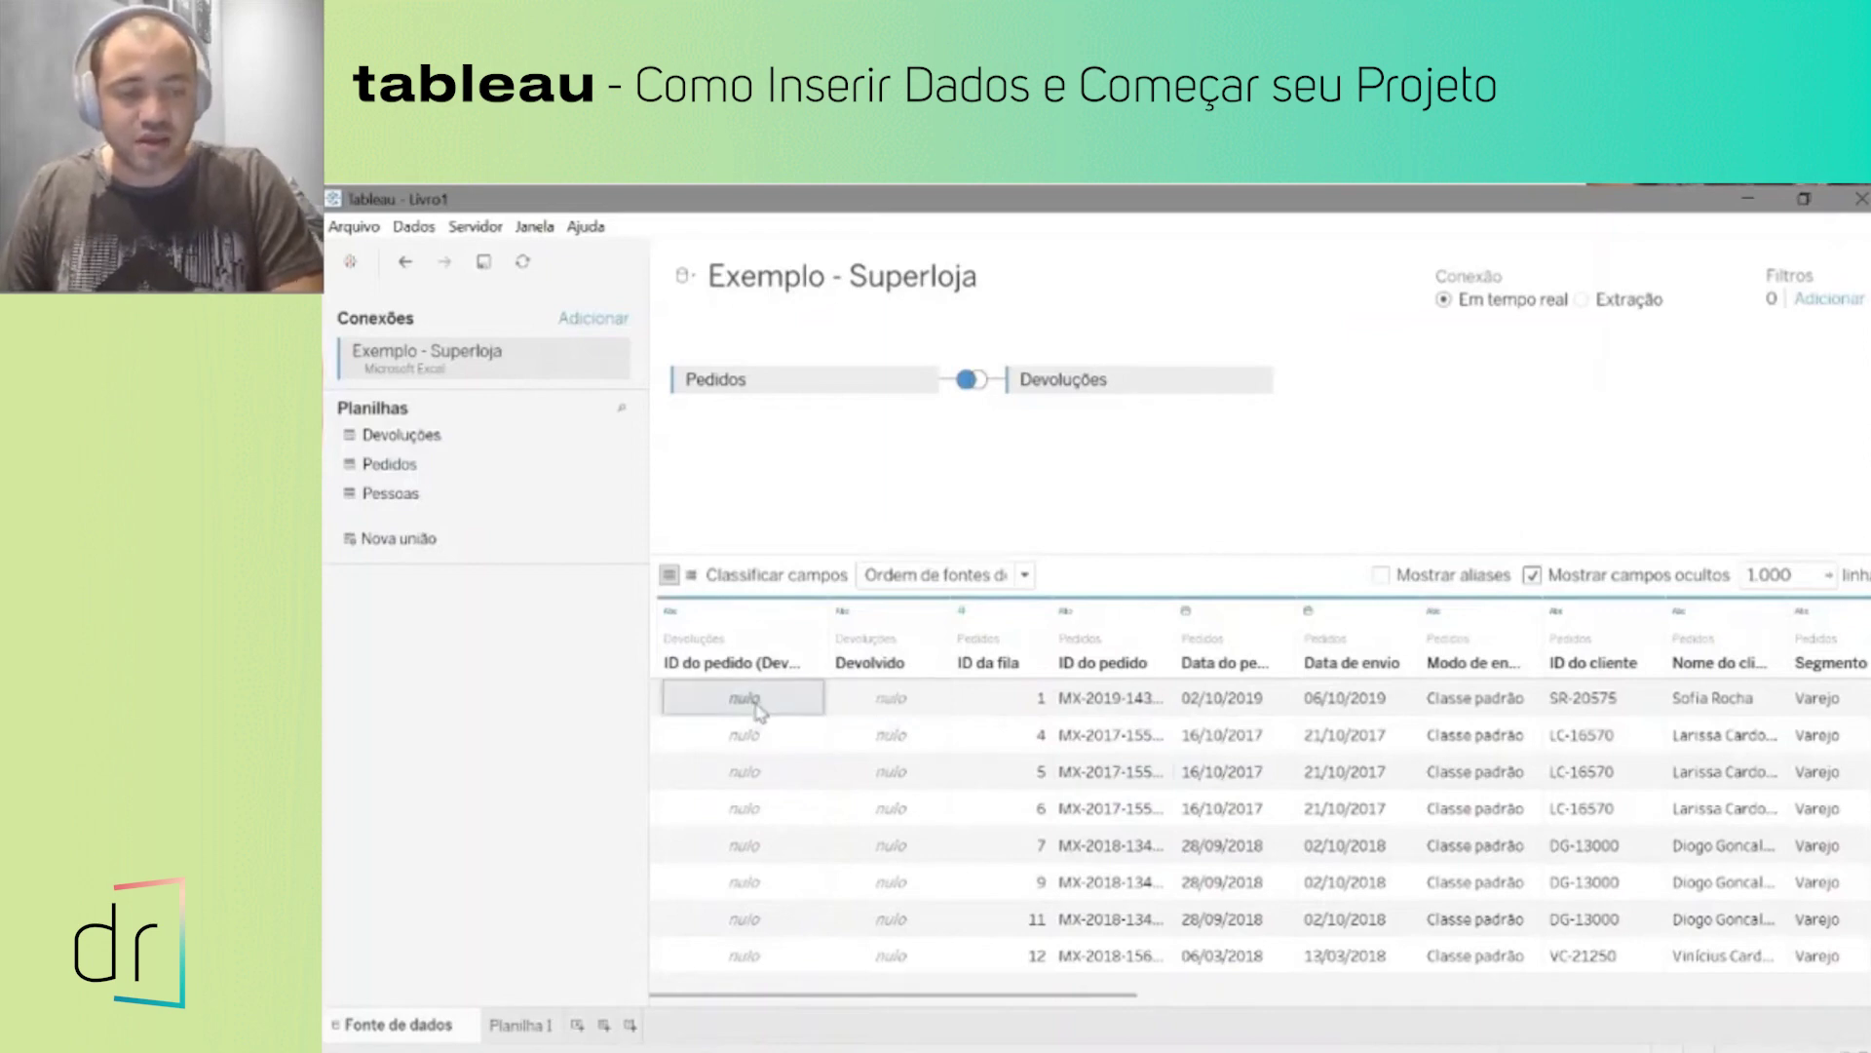
click(888, 707)
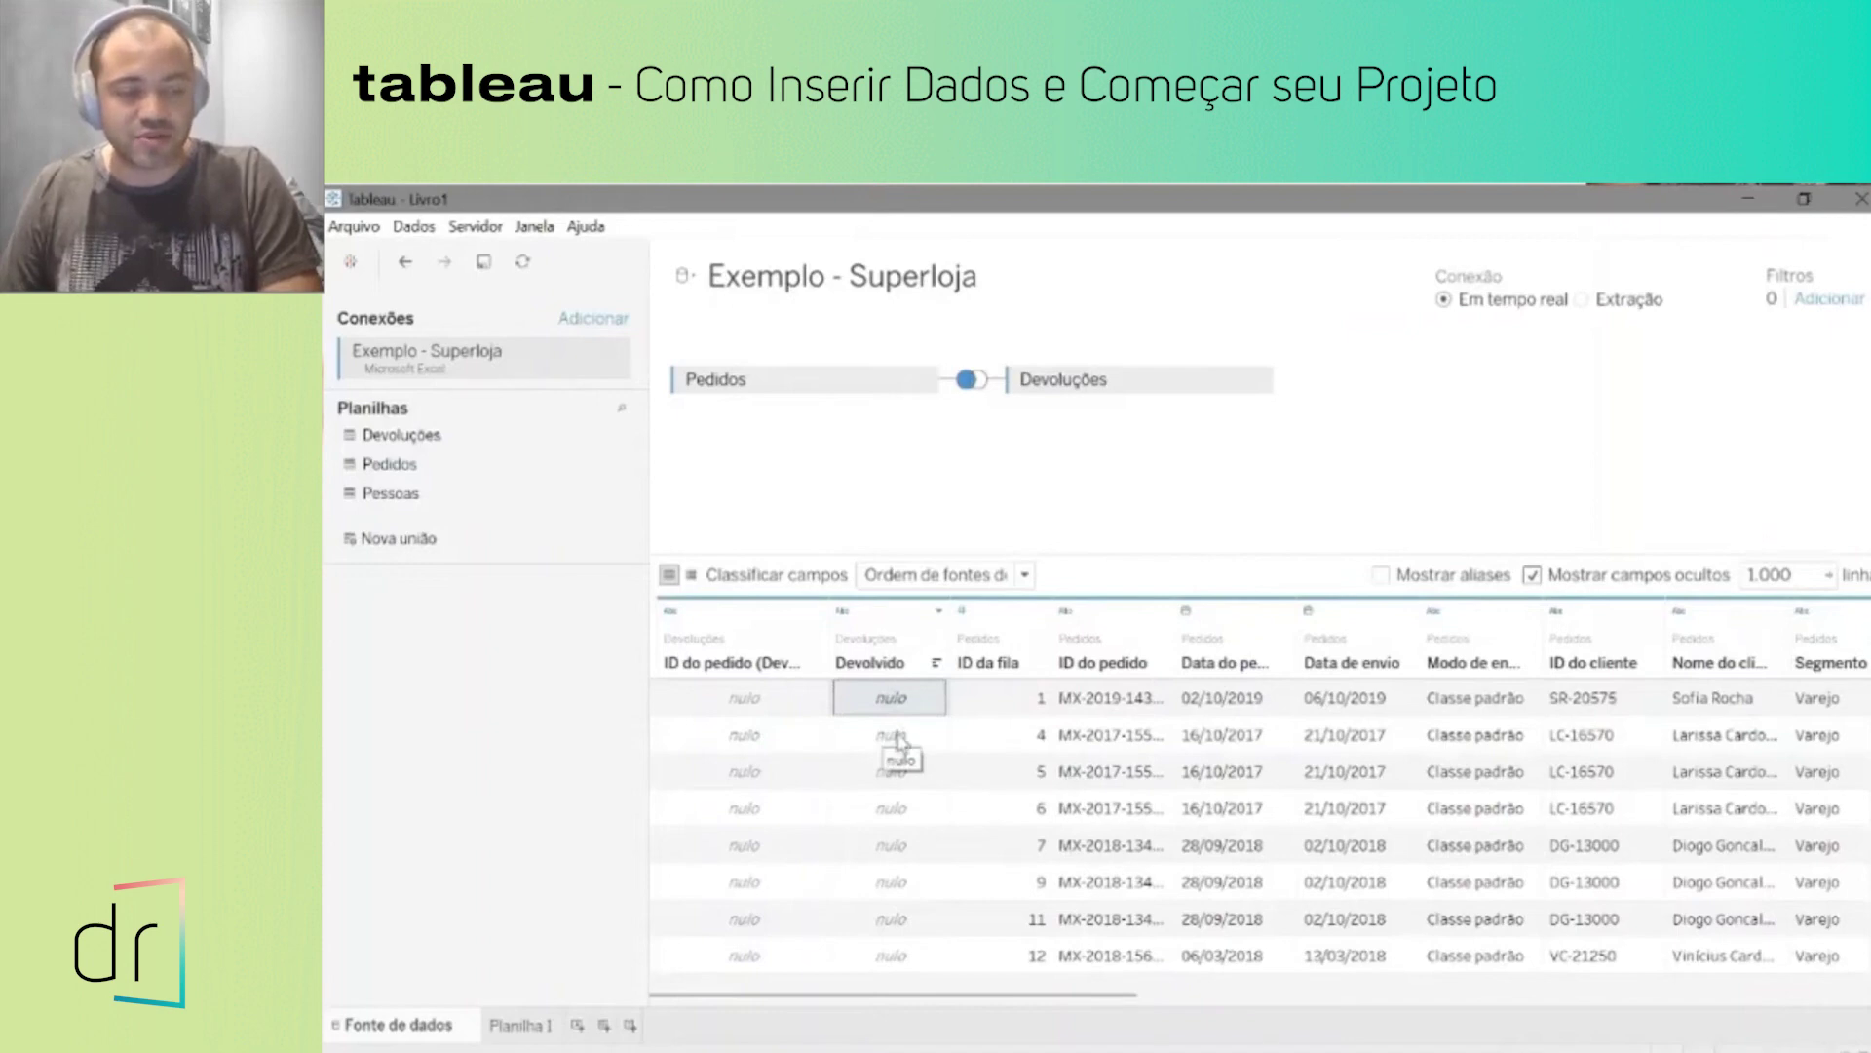
Step: Widen the ID do pedido (Devoluções) column, hide that field and turn off the display of hidden fields
click(731, 668)
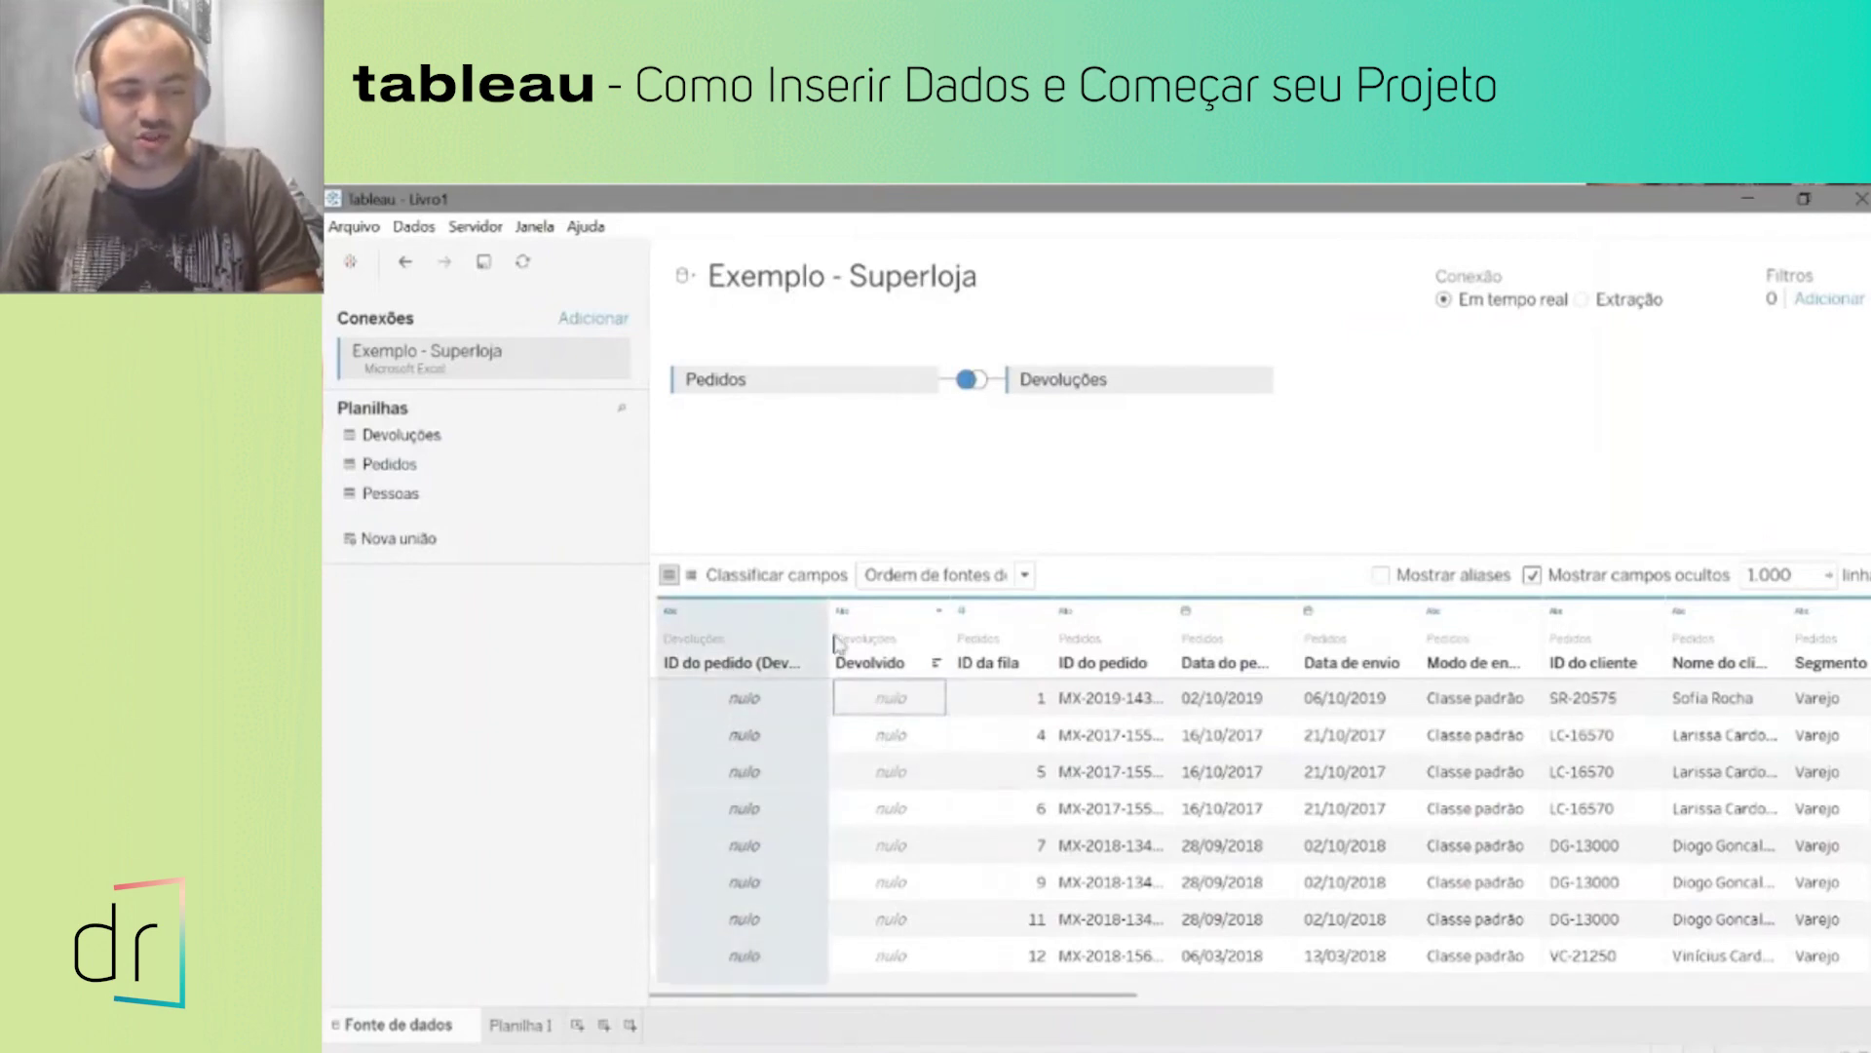
drag(829, 640, 880, 639)
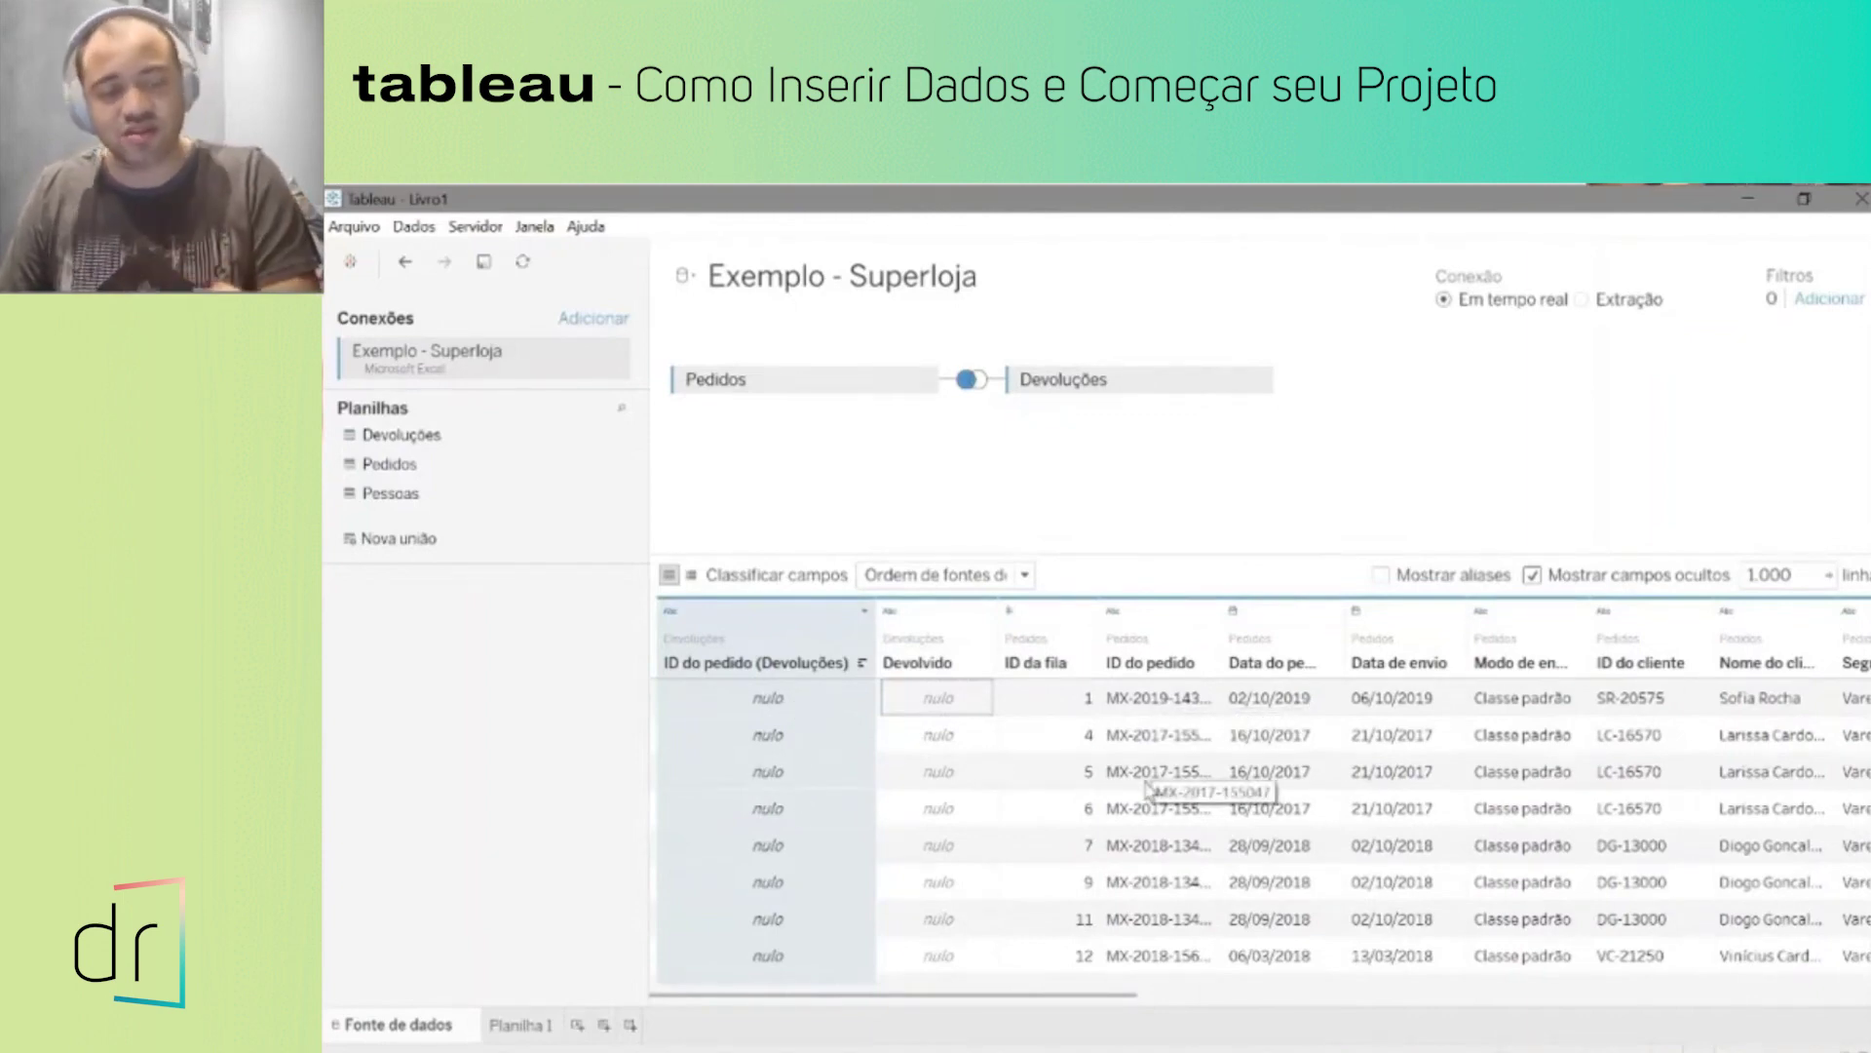
right_click(770, 640)
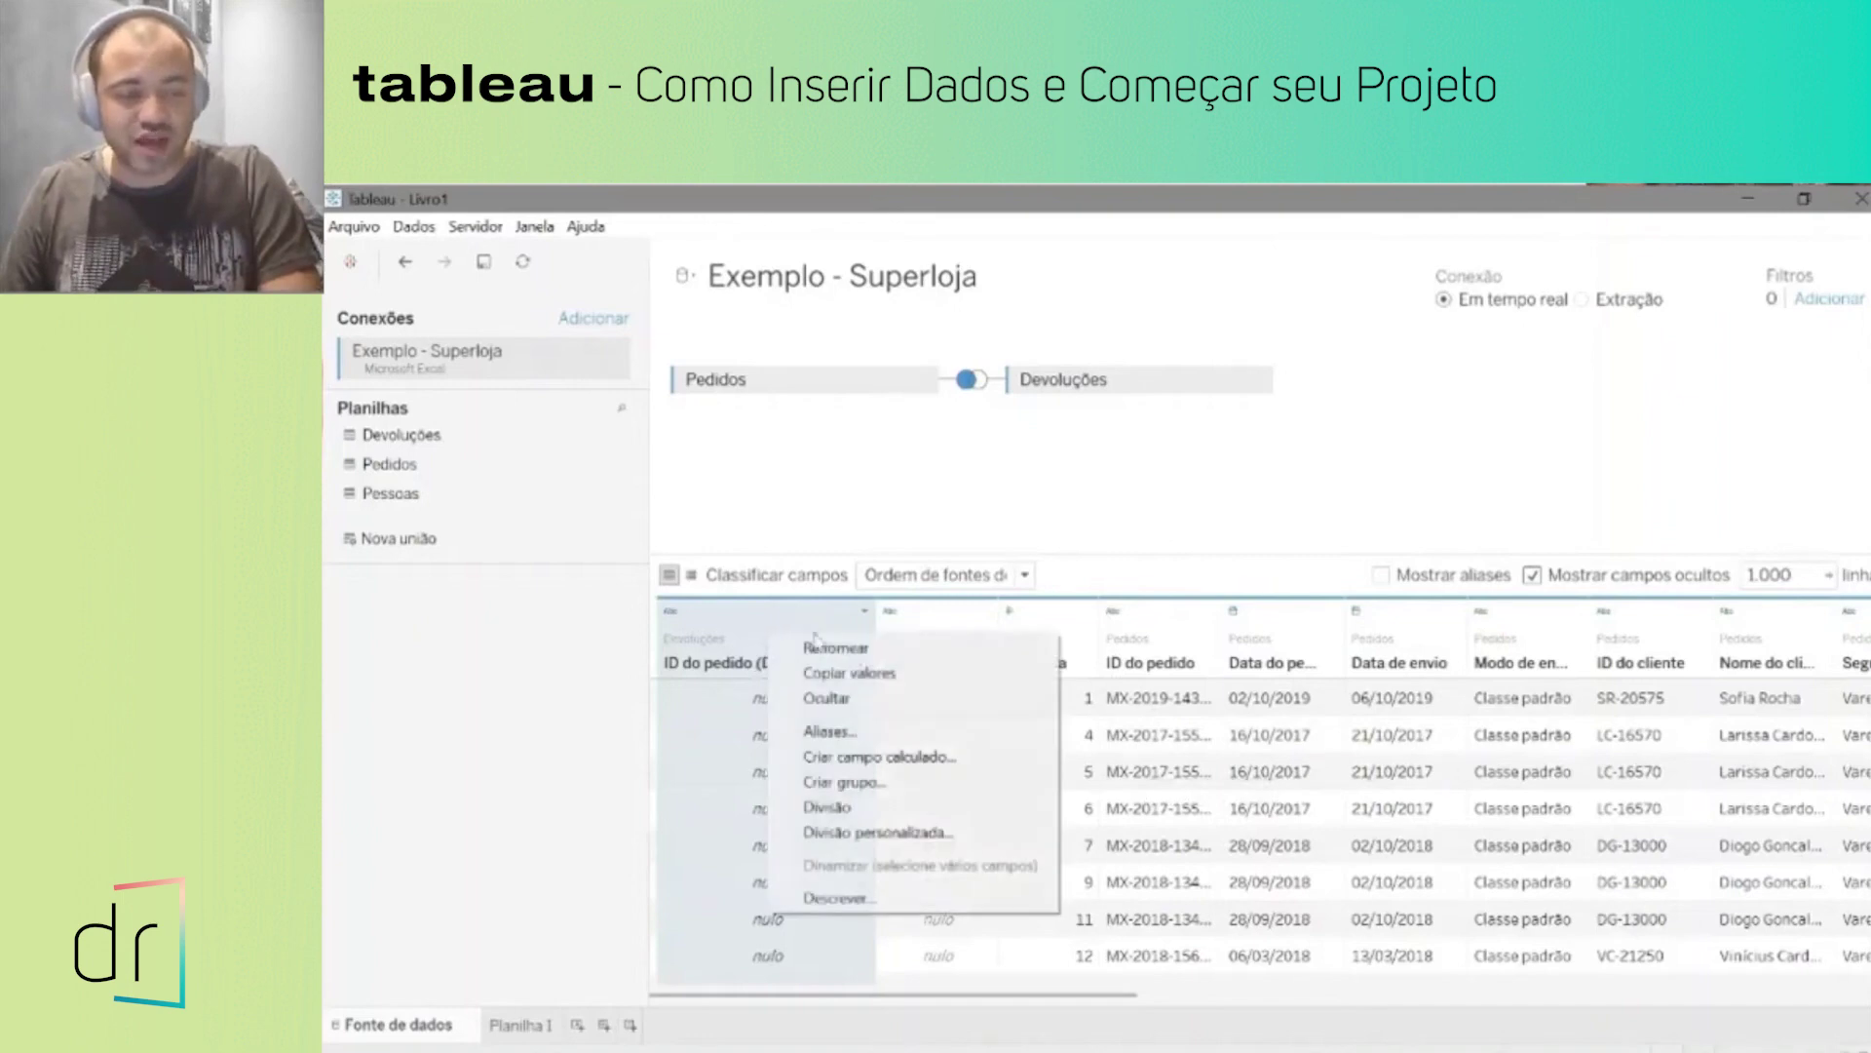
click(850, 698)
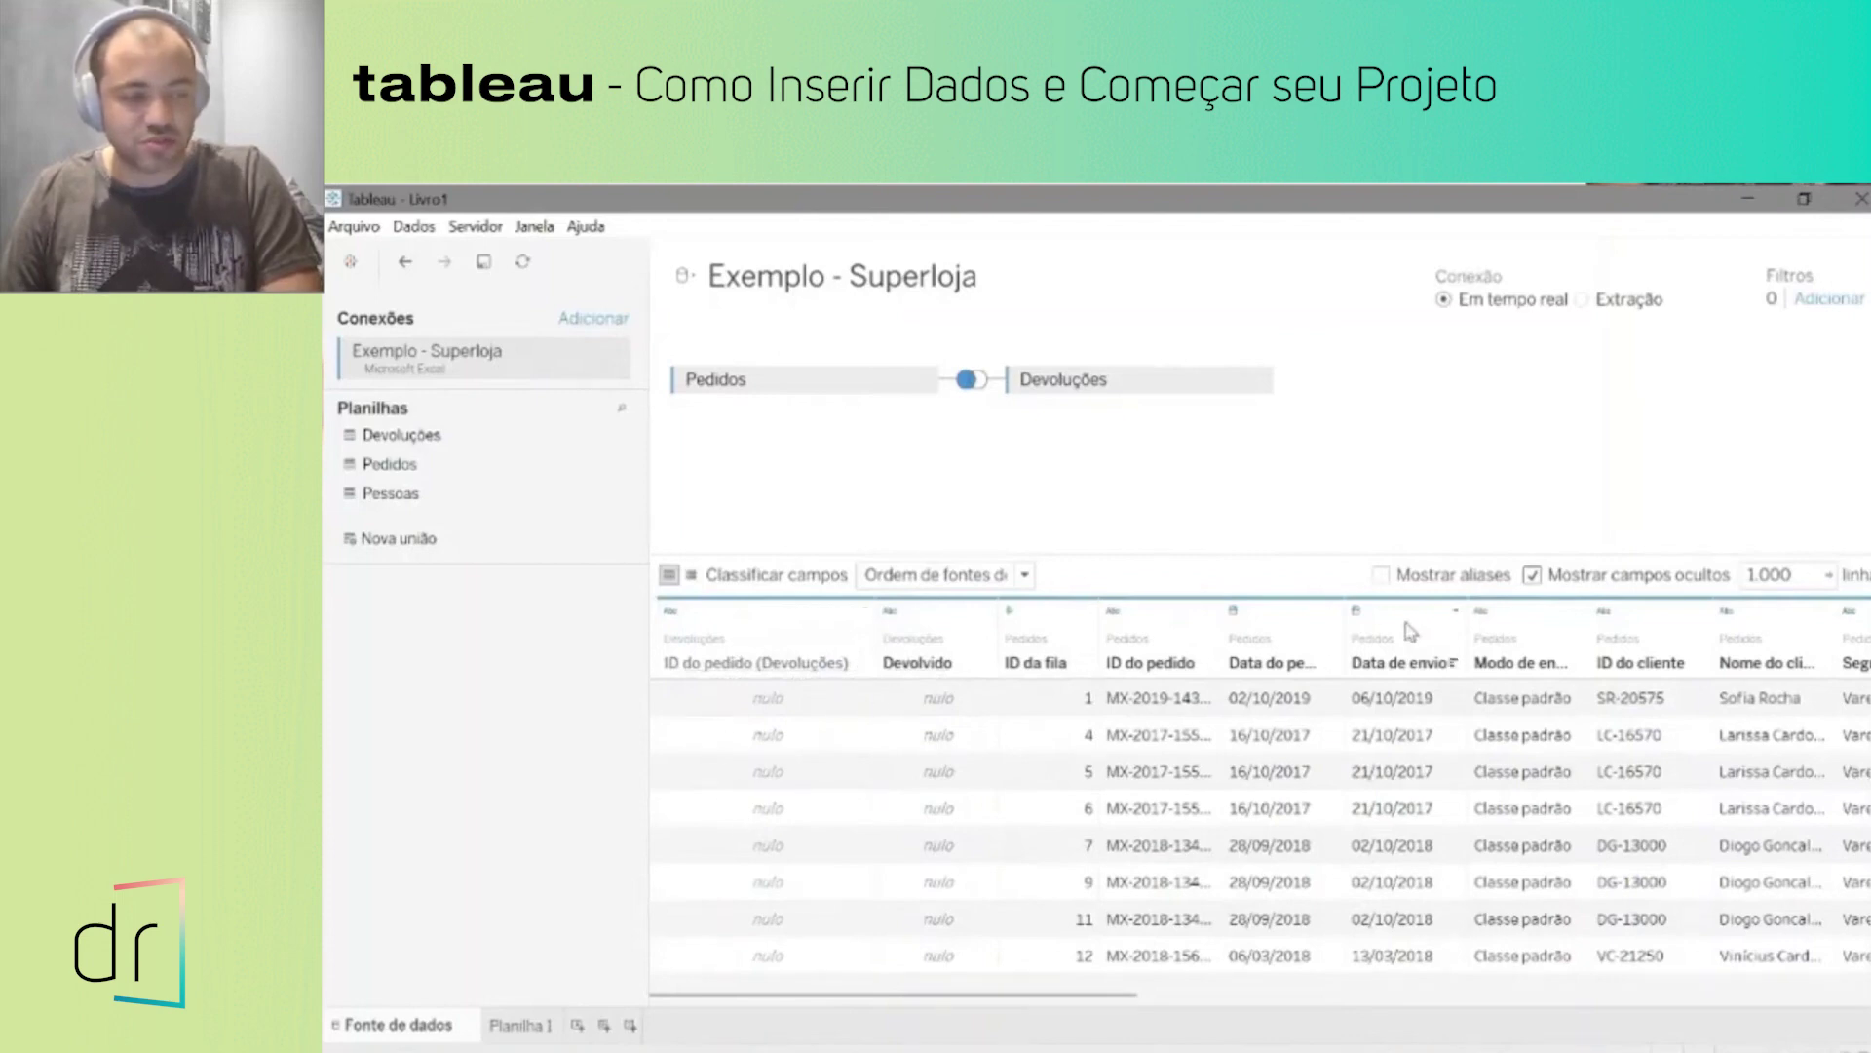
click(1532, 577)
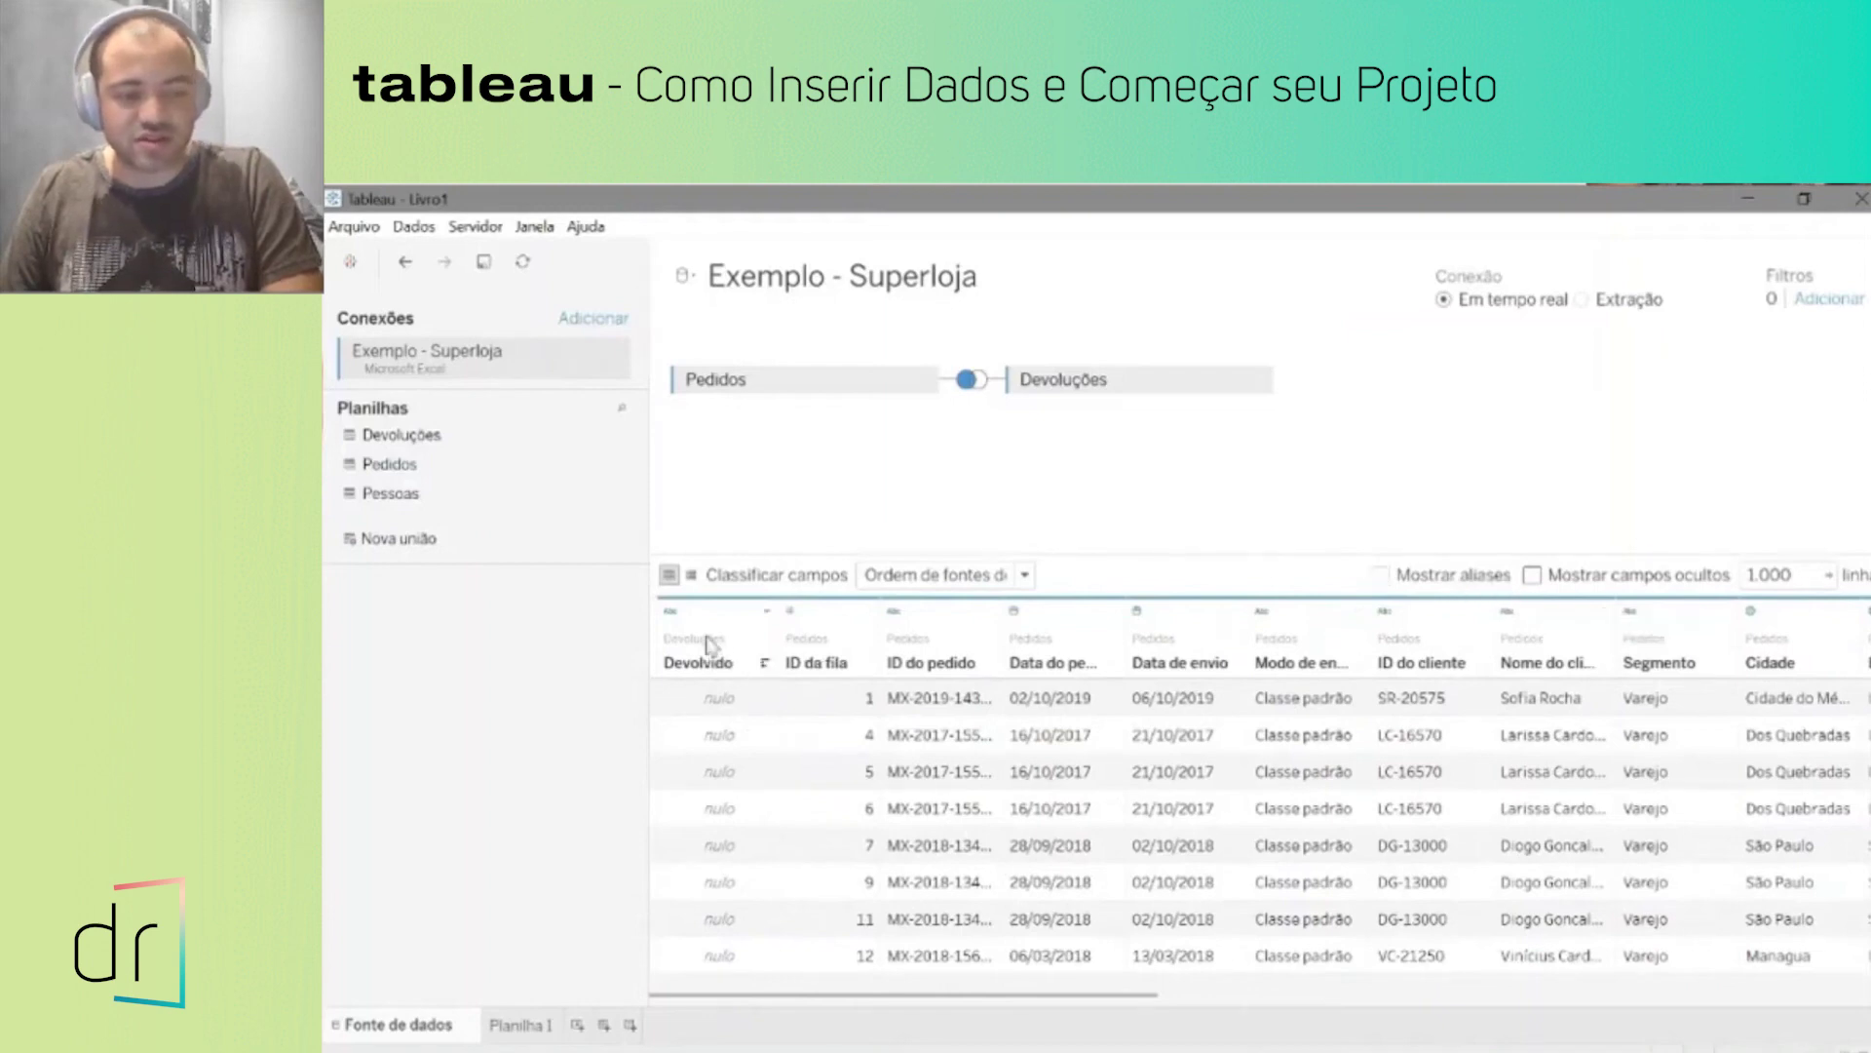
Step: Open the alias editor for the Devolvido field and open the Sim member's alias for editing
right_click(767, 617)
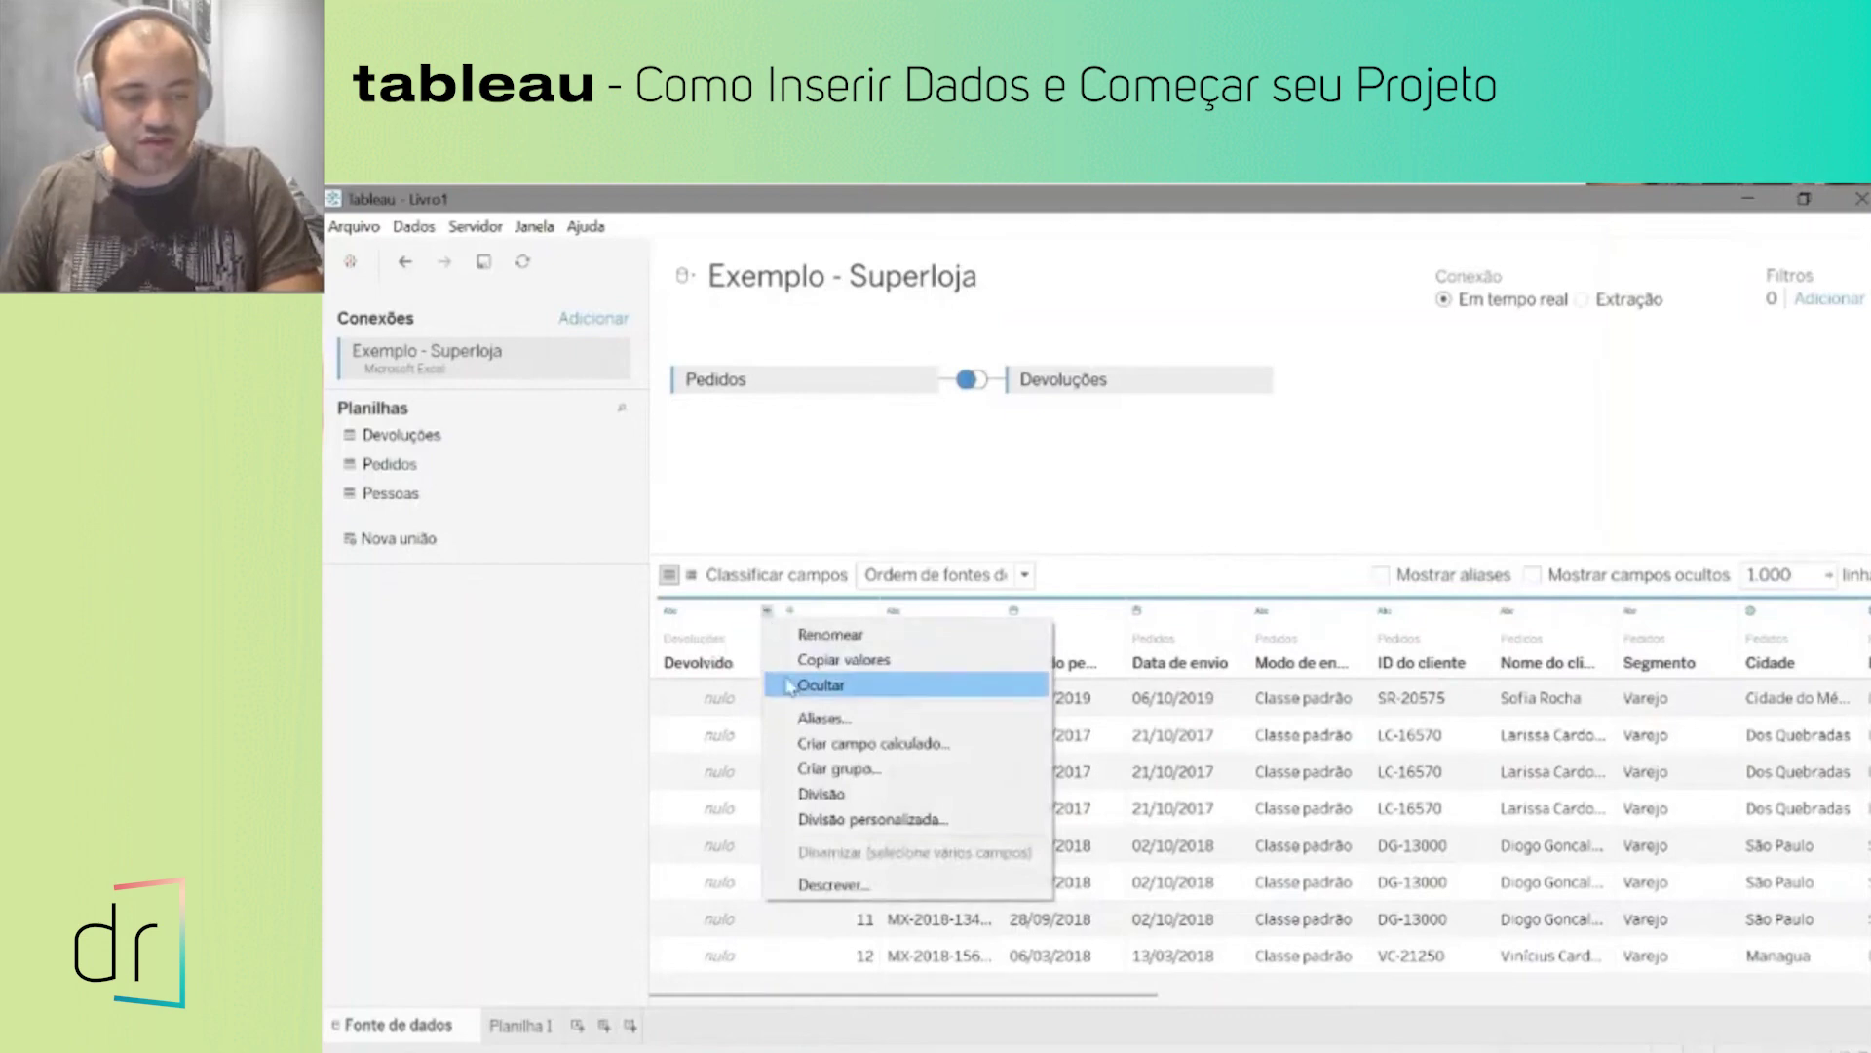
click(721, 642)
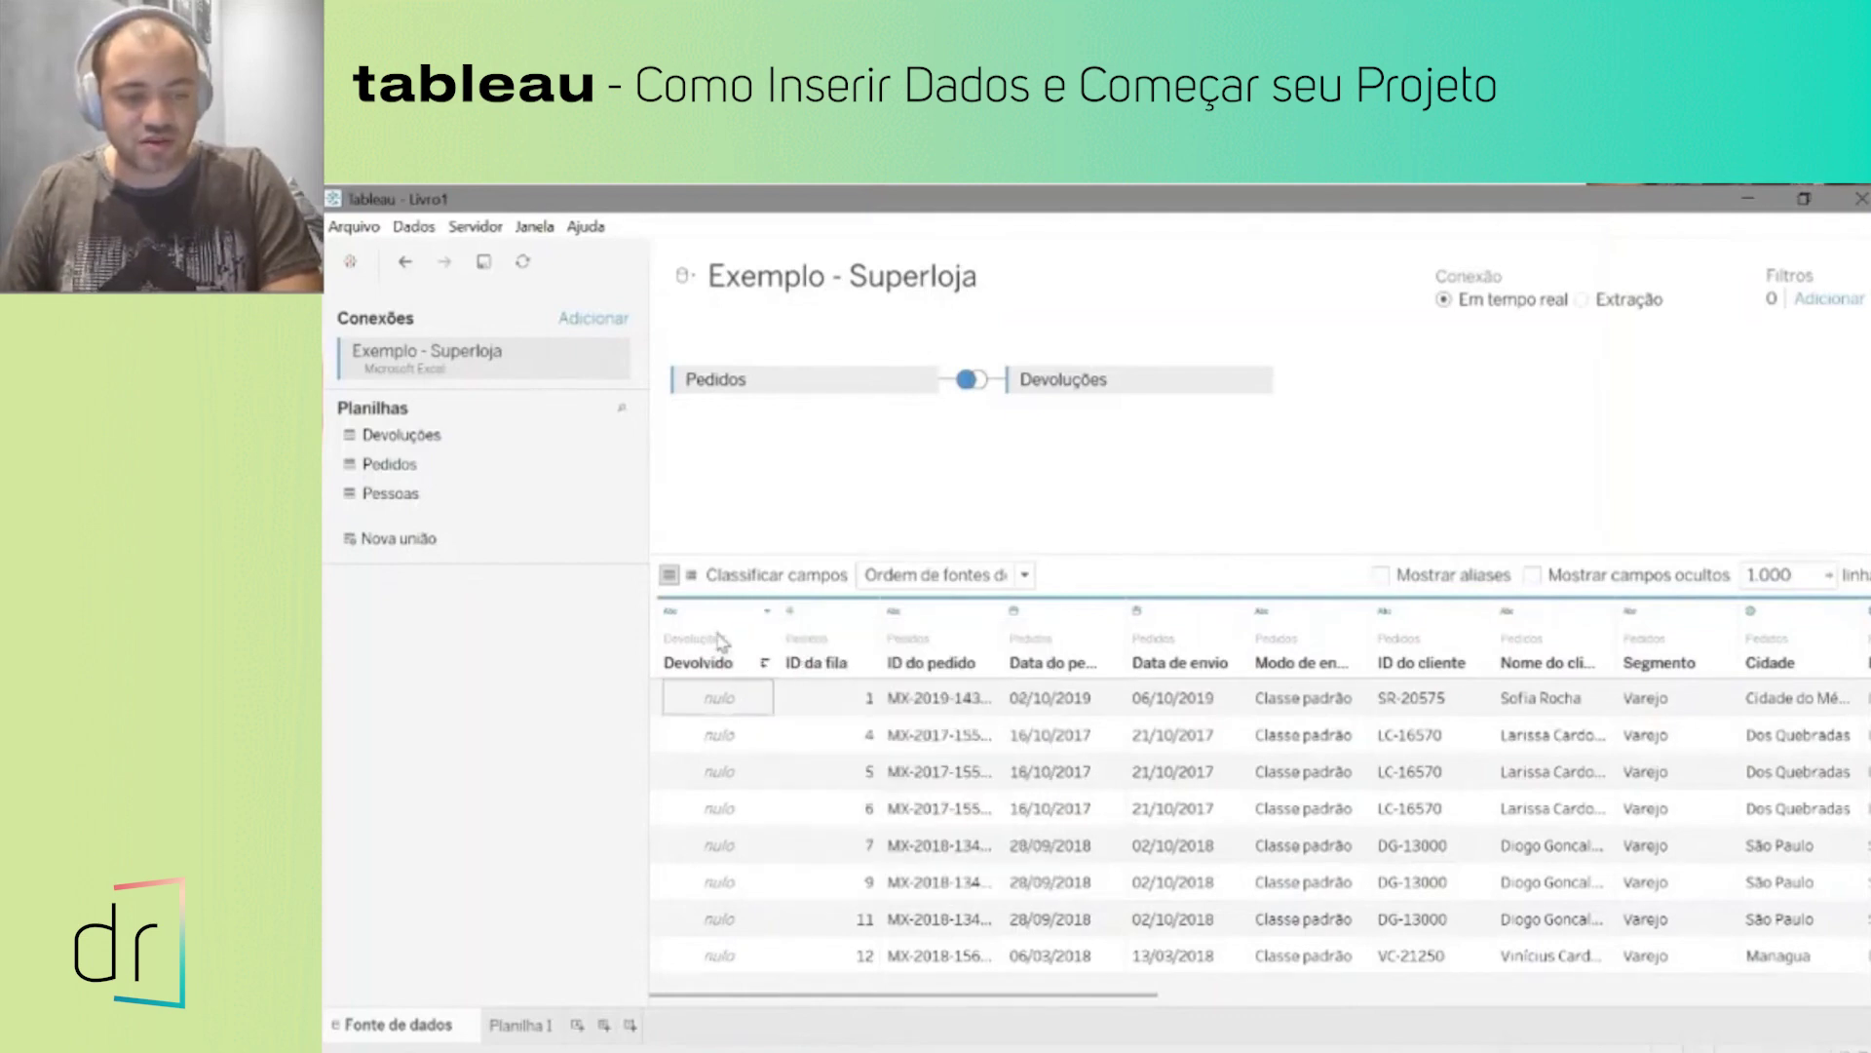
right_click(721, 642)
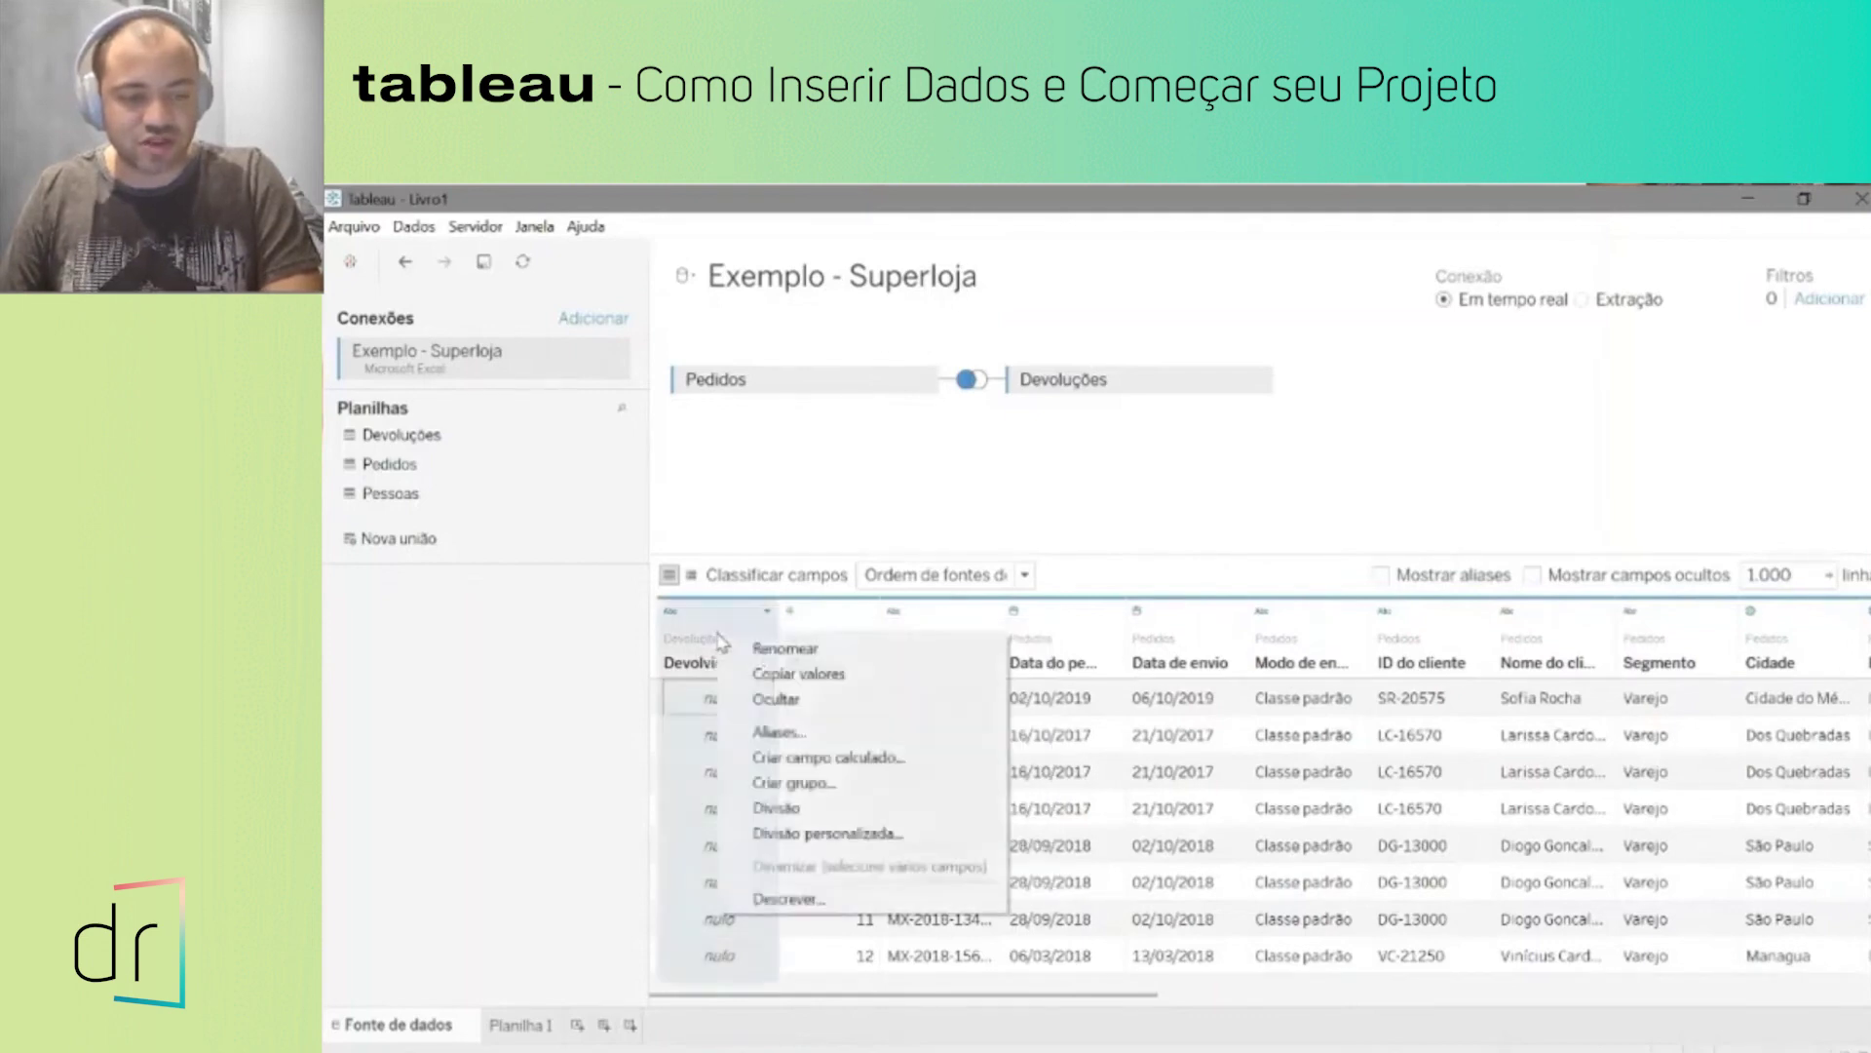
click(788, 737)
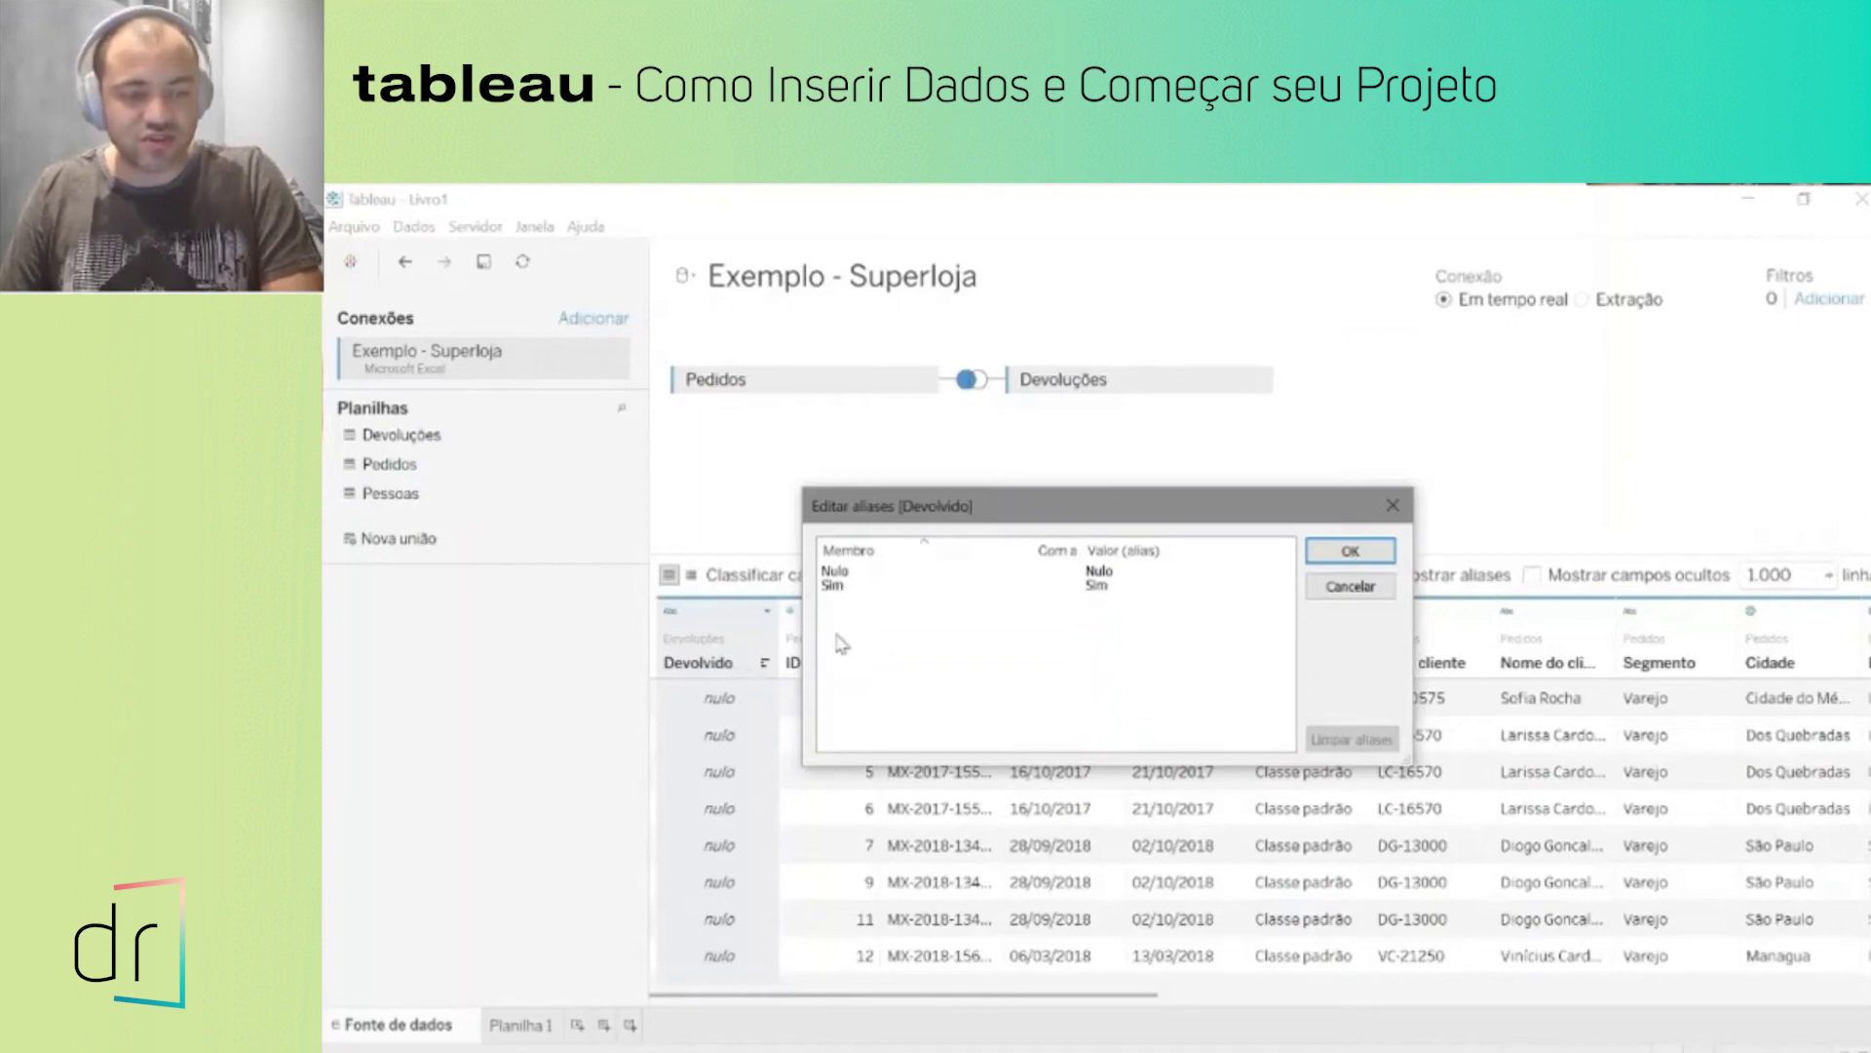
double_click(834, 586)
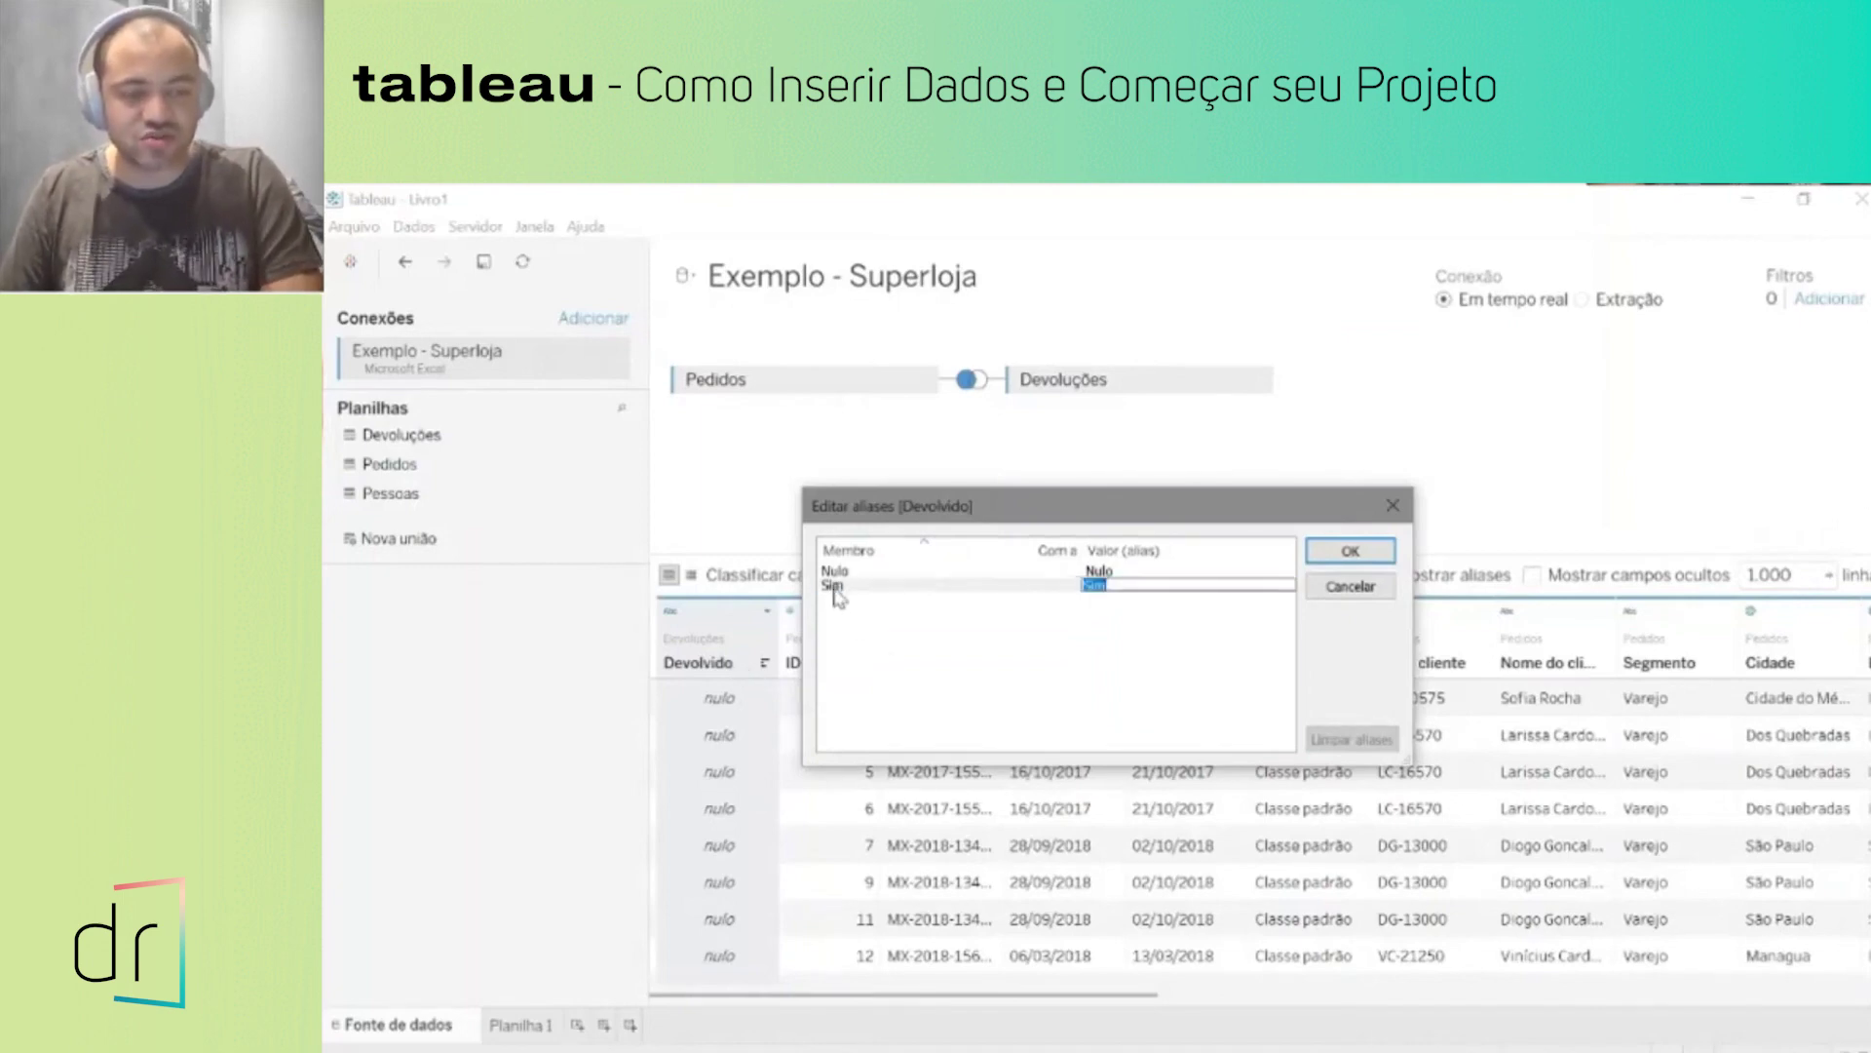
double_click(836, 587)
double_click(844, 590)
double_click(848, 575)
double_click(855, 588)
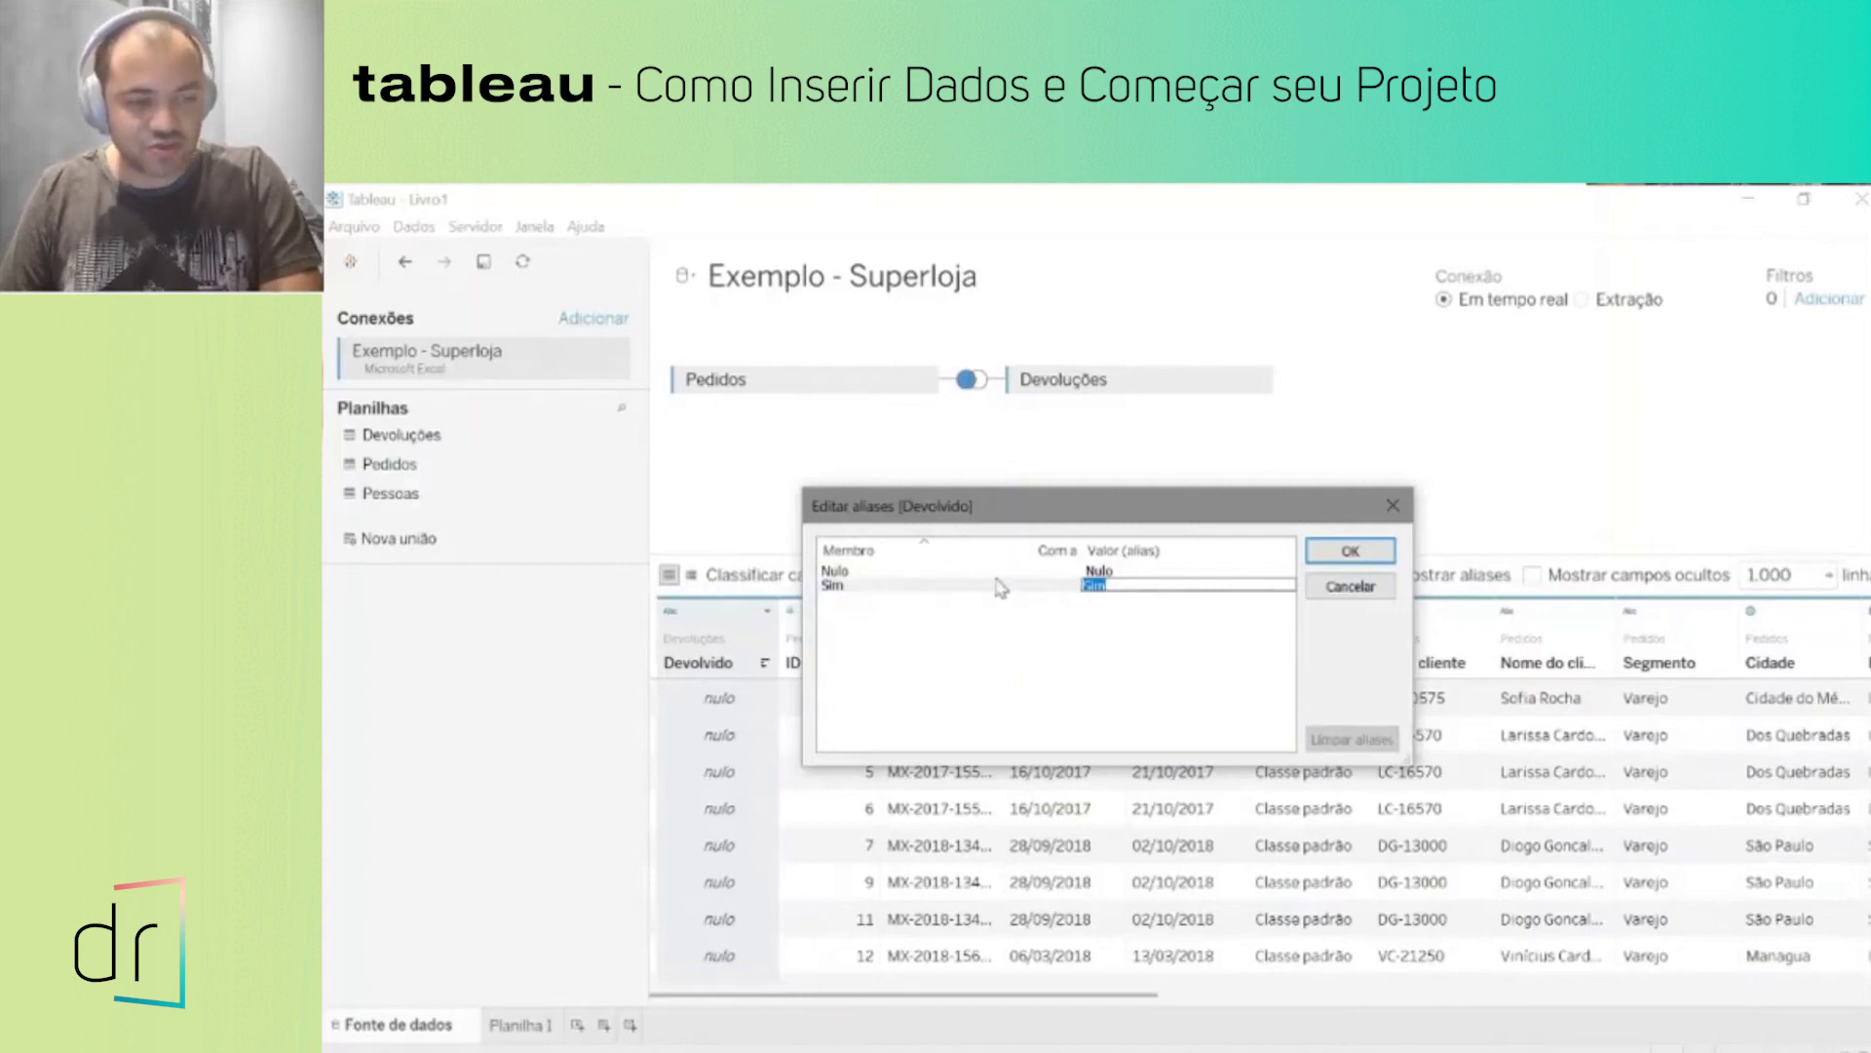
Step: Set the alias of the Nulo member of Devolvido to Nao and apply the alias changes
click(937, 575)
click(1114, 573)
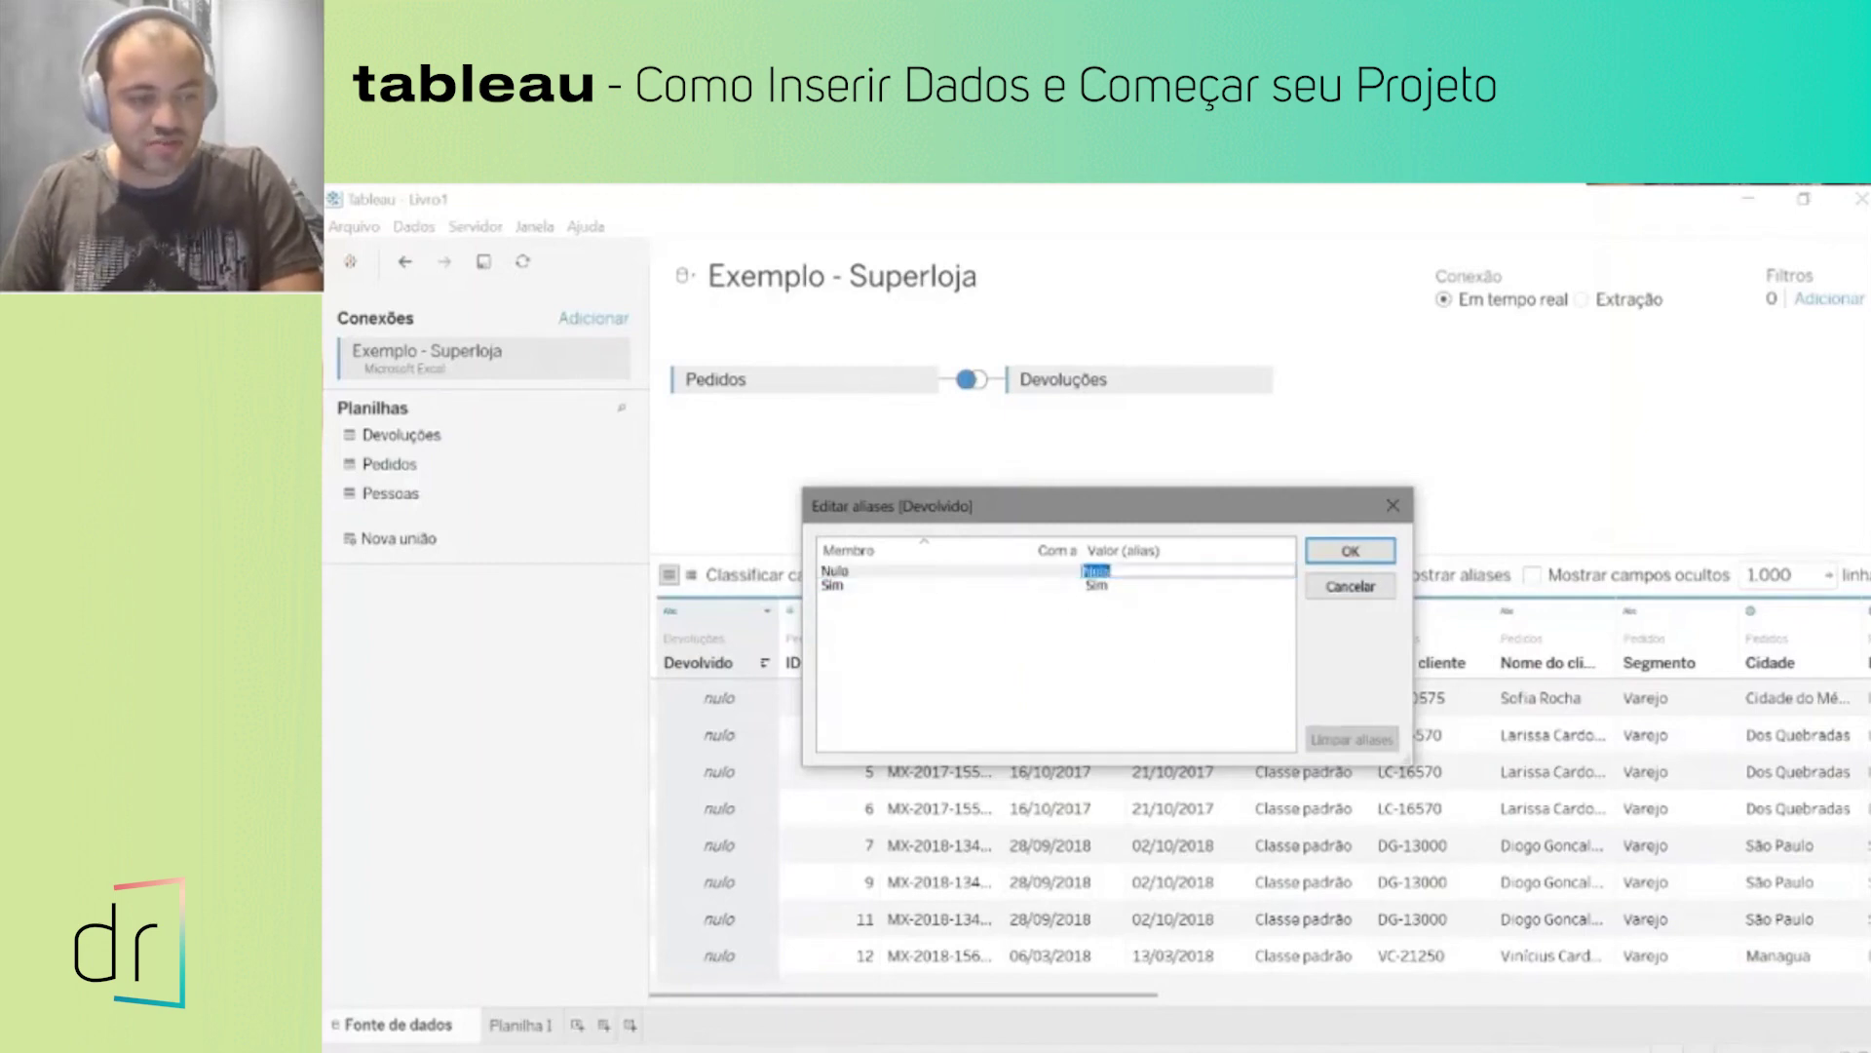
text(N)
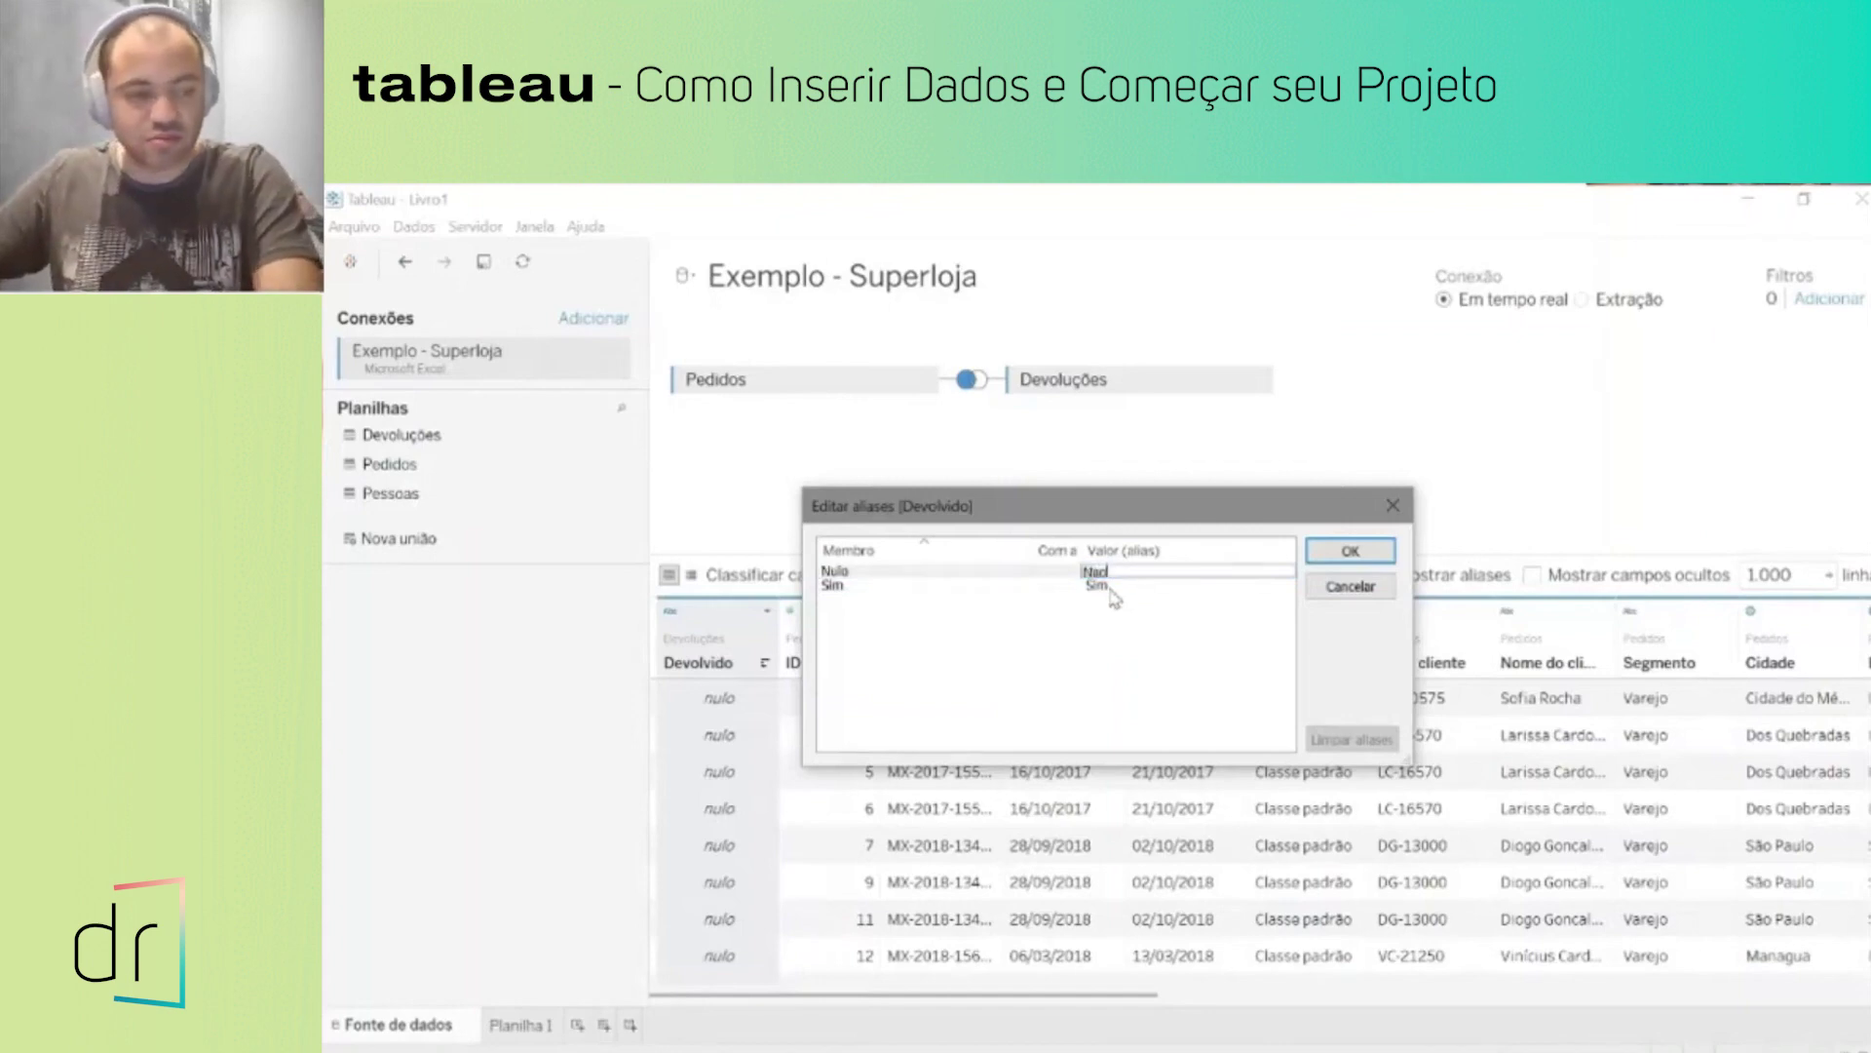
text(ão)
key(Return)
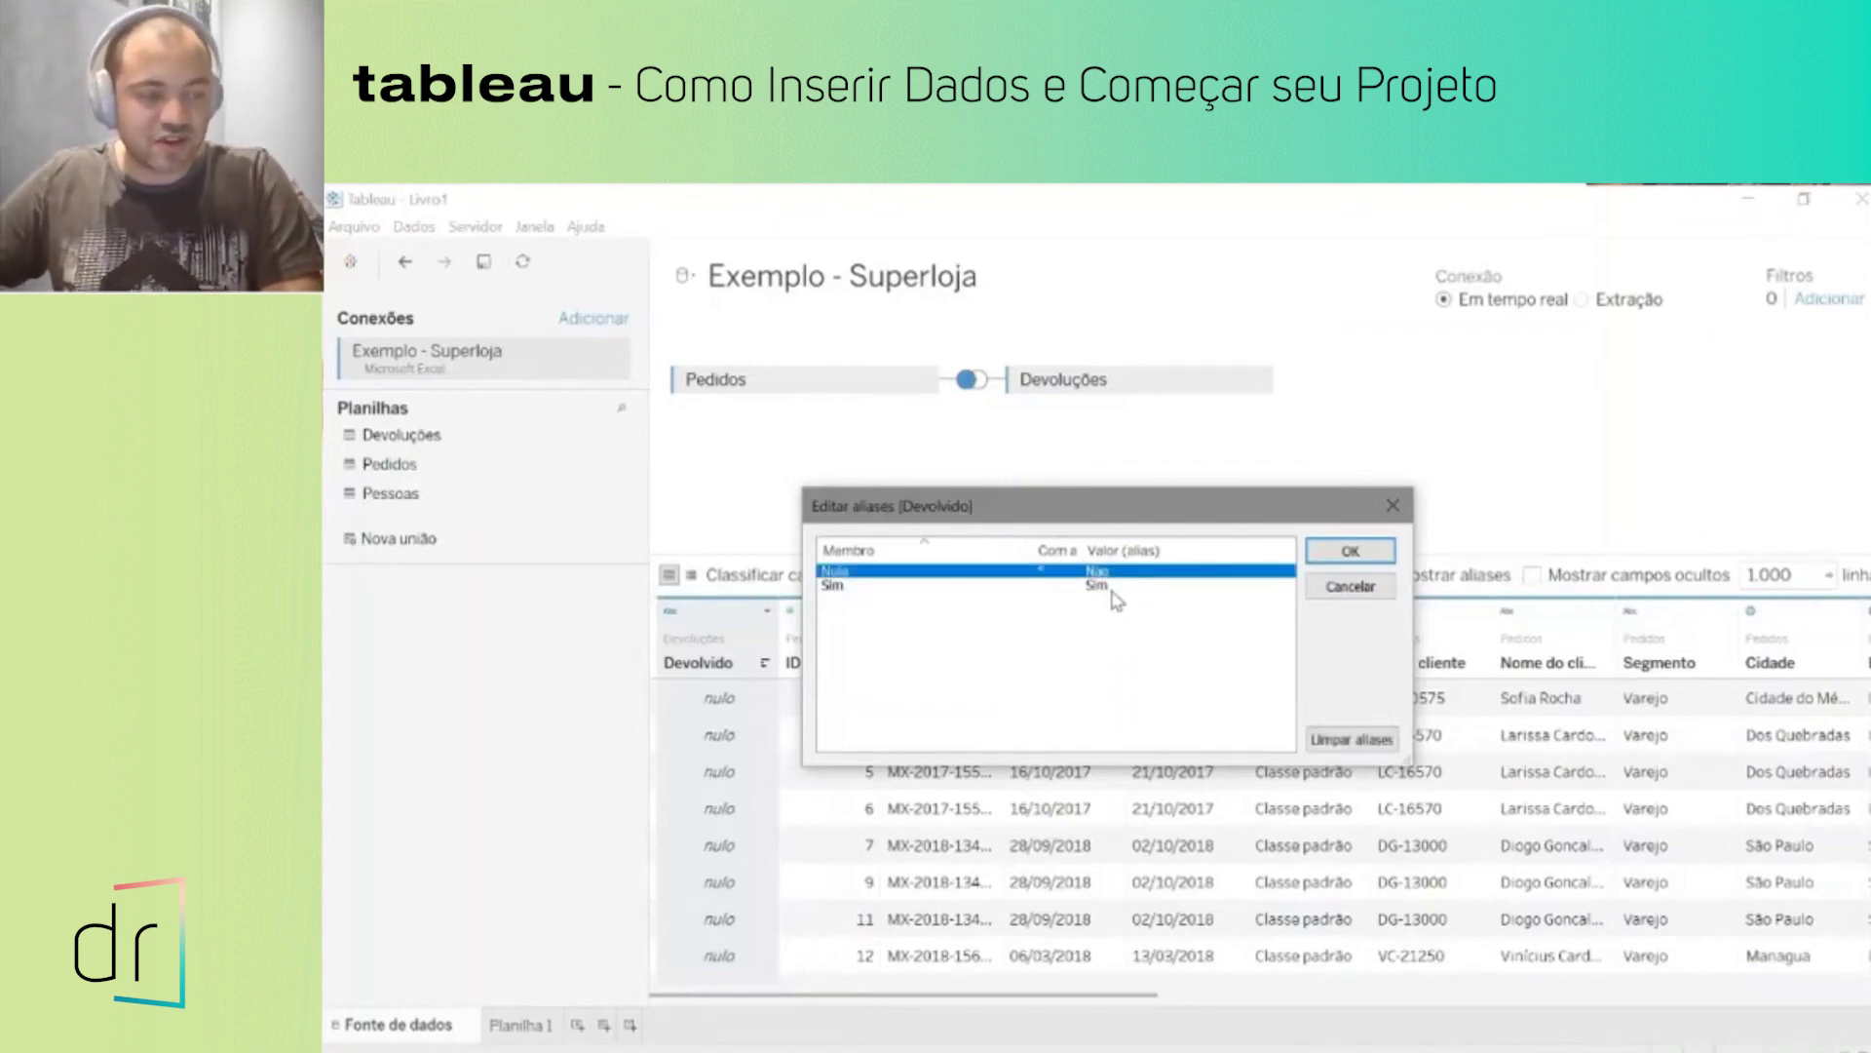
double_click(1105, 587)
key(Up)
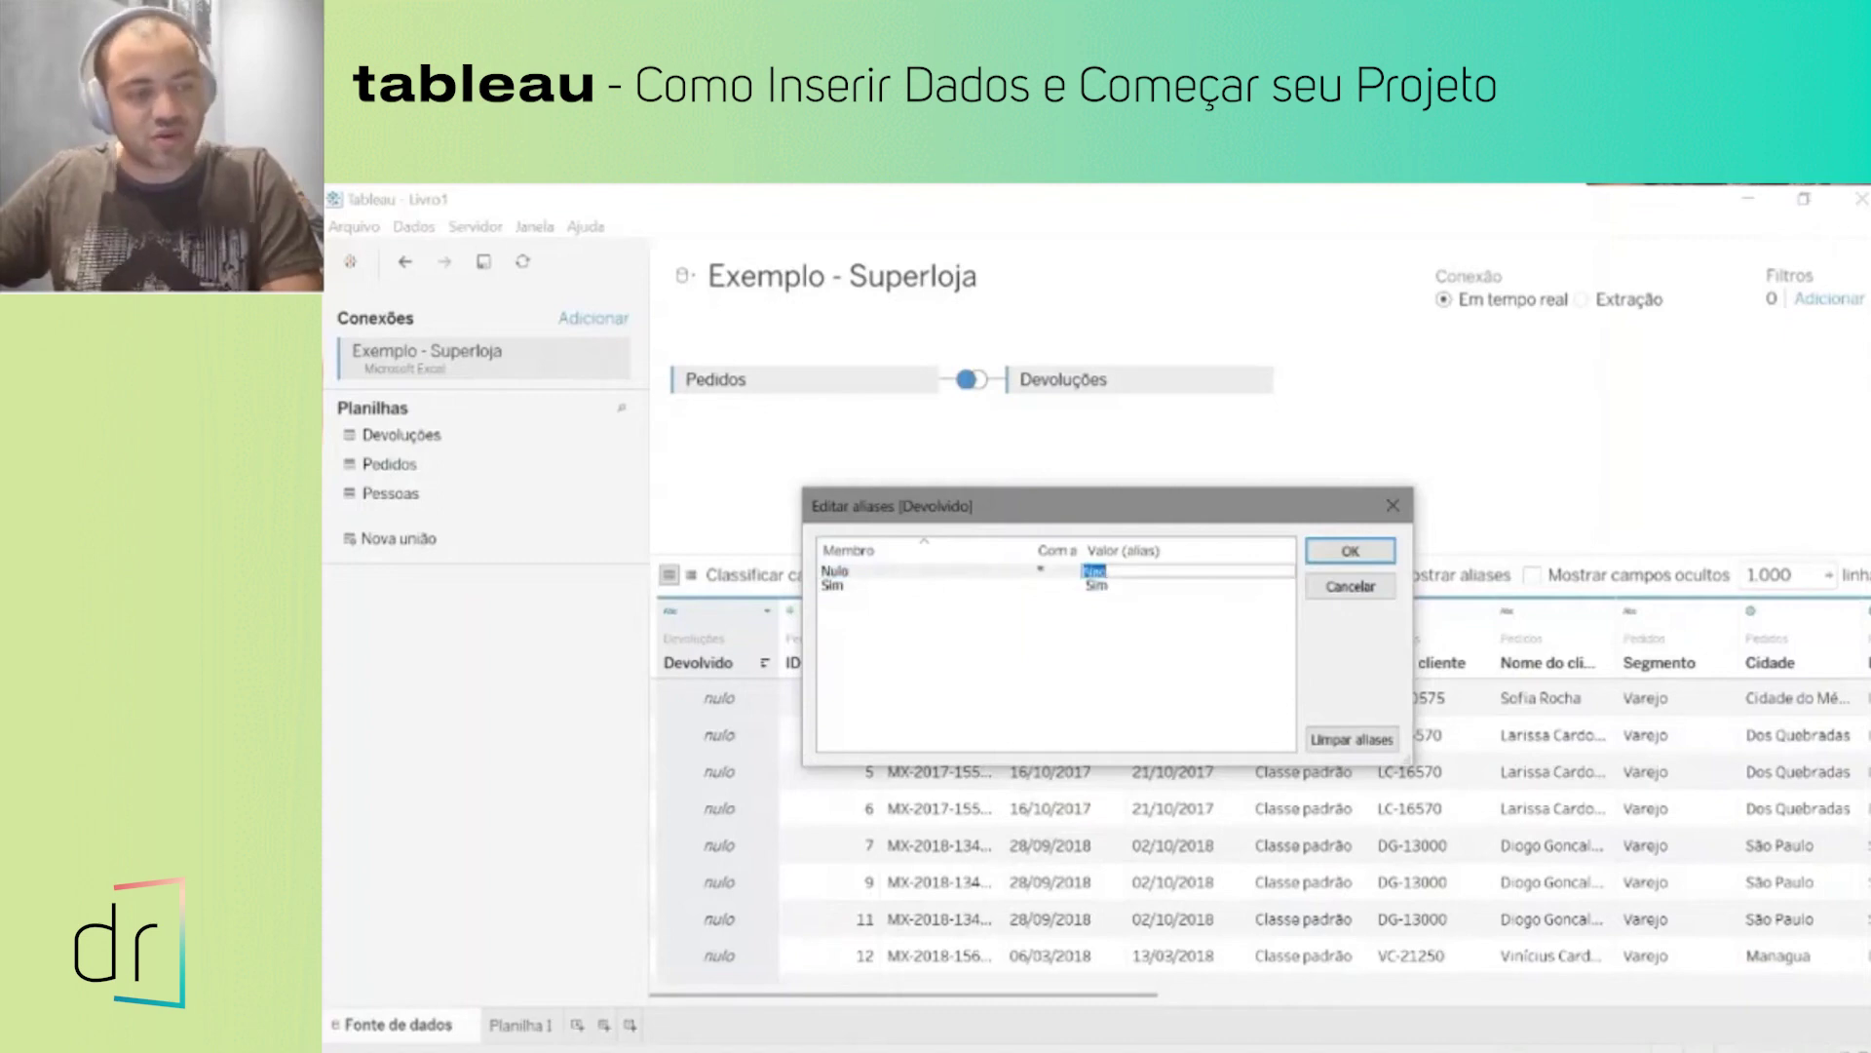
click(1350, 551)
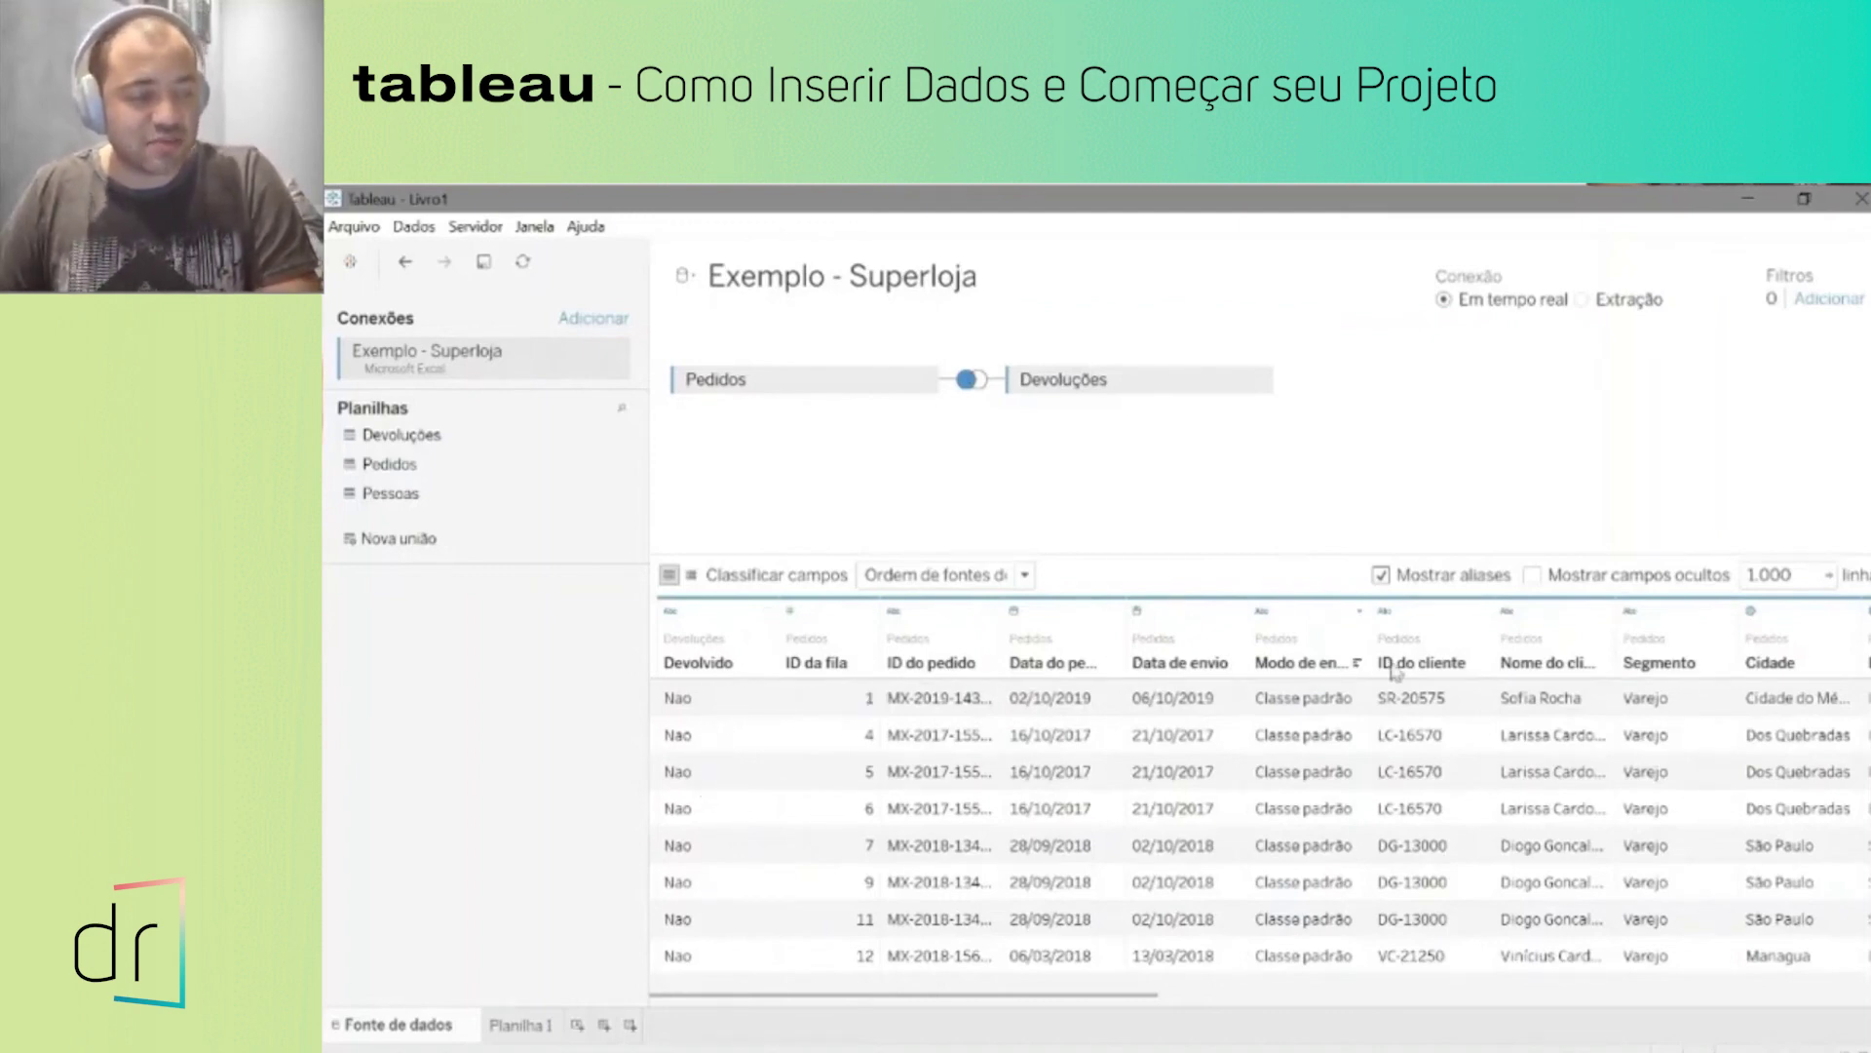
Step: Rename the Devolvido field to Status da devolução
click(704, 665)
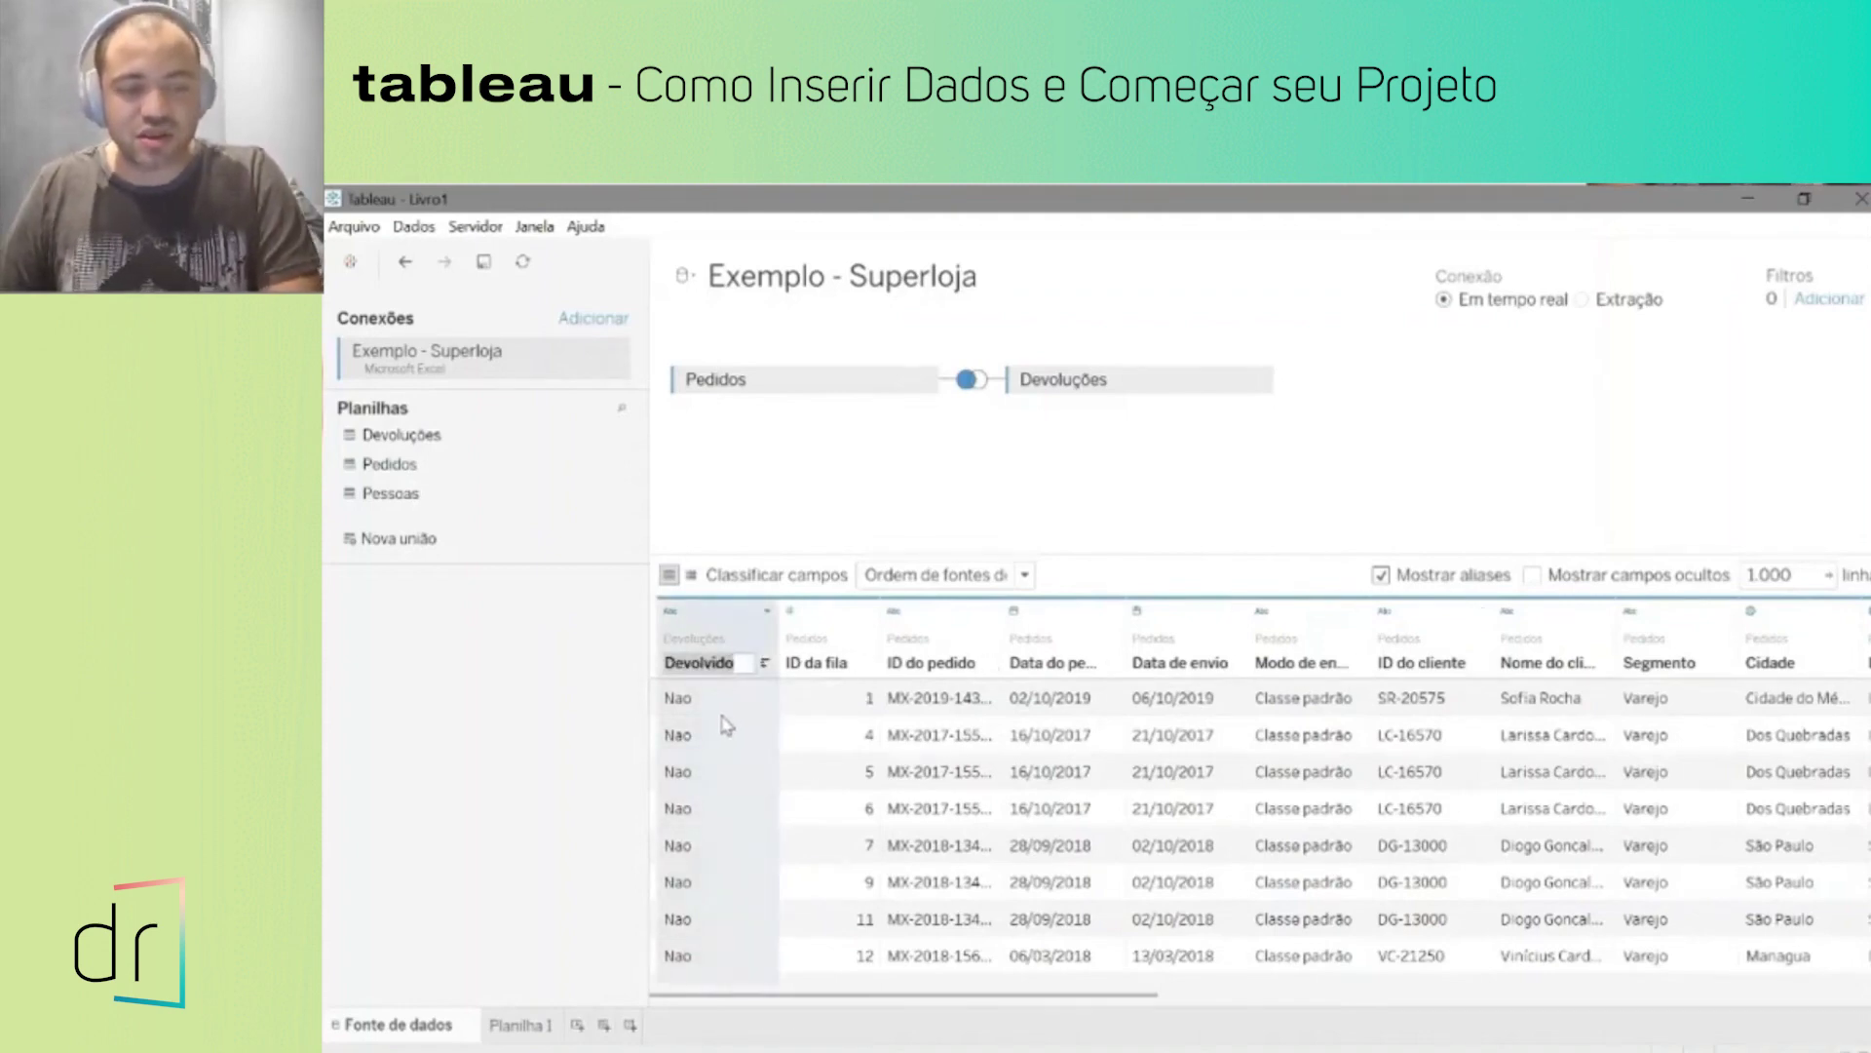
text(Status)
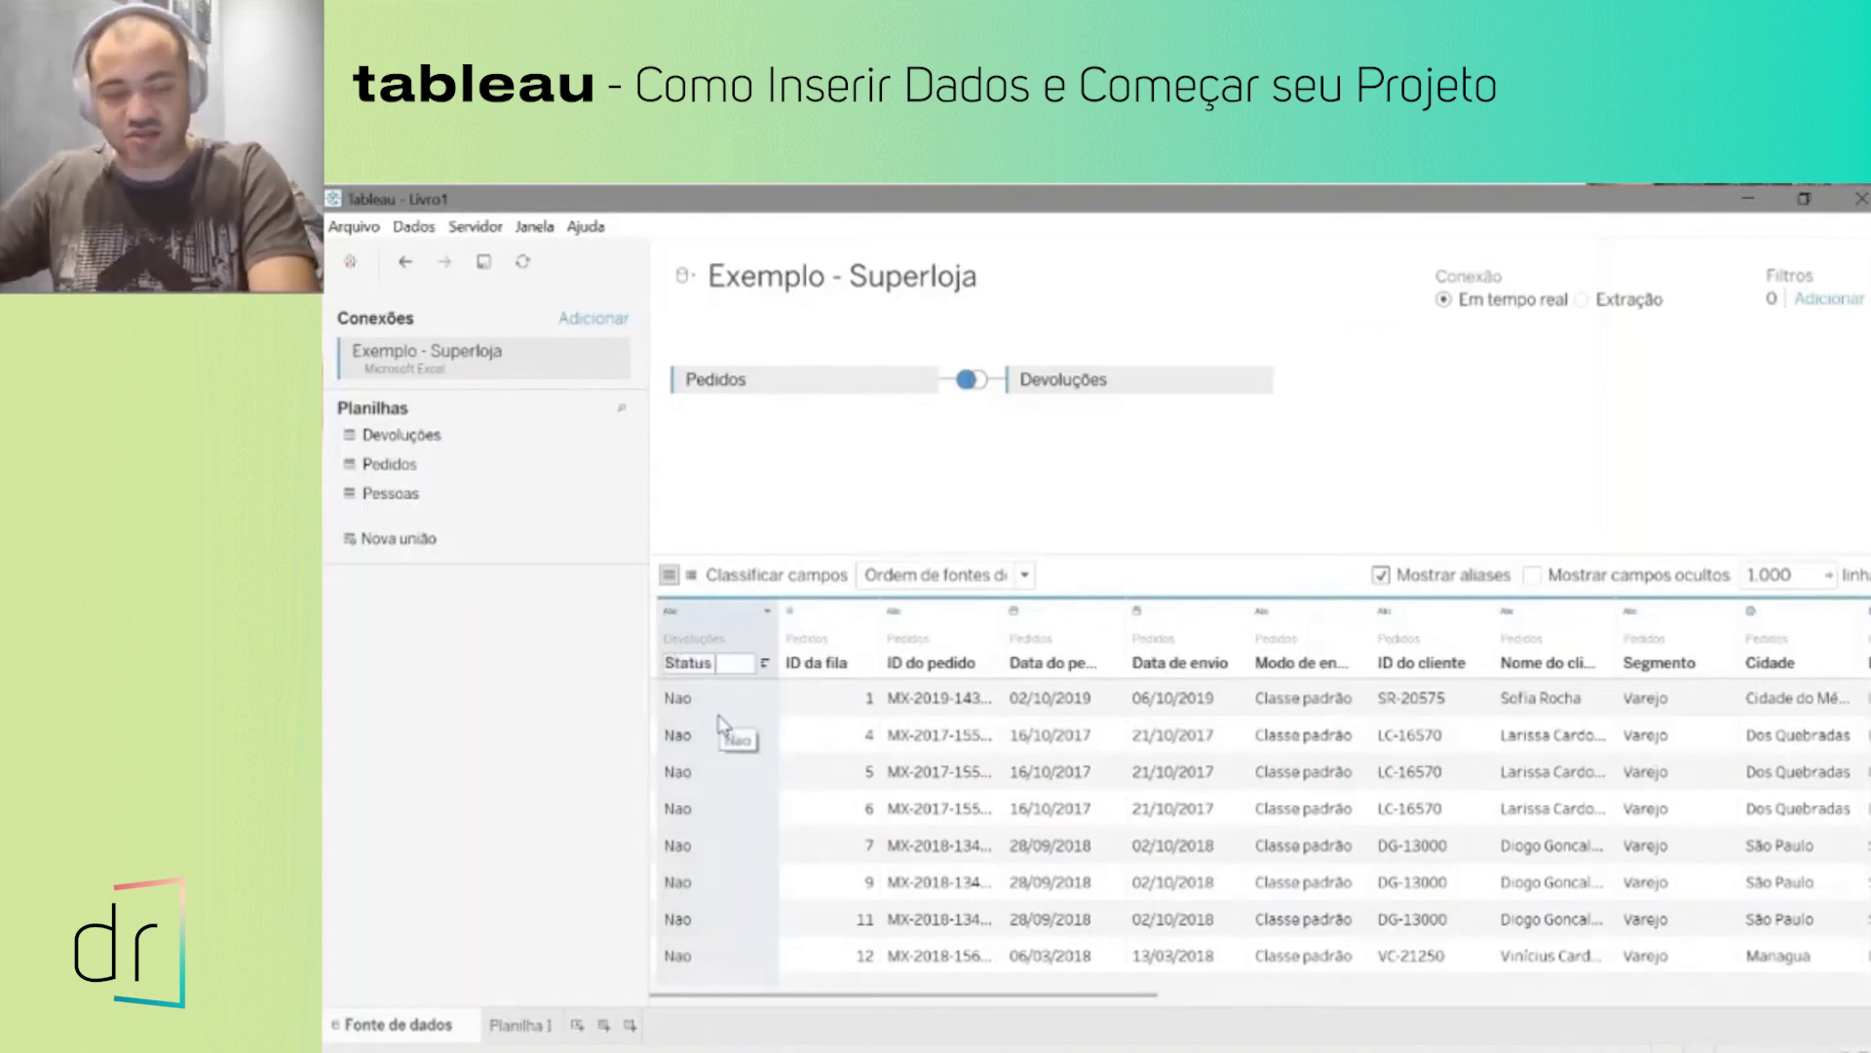
text( da devolu)
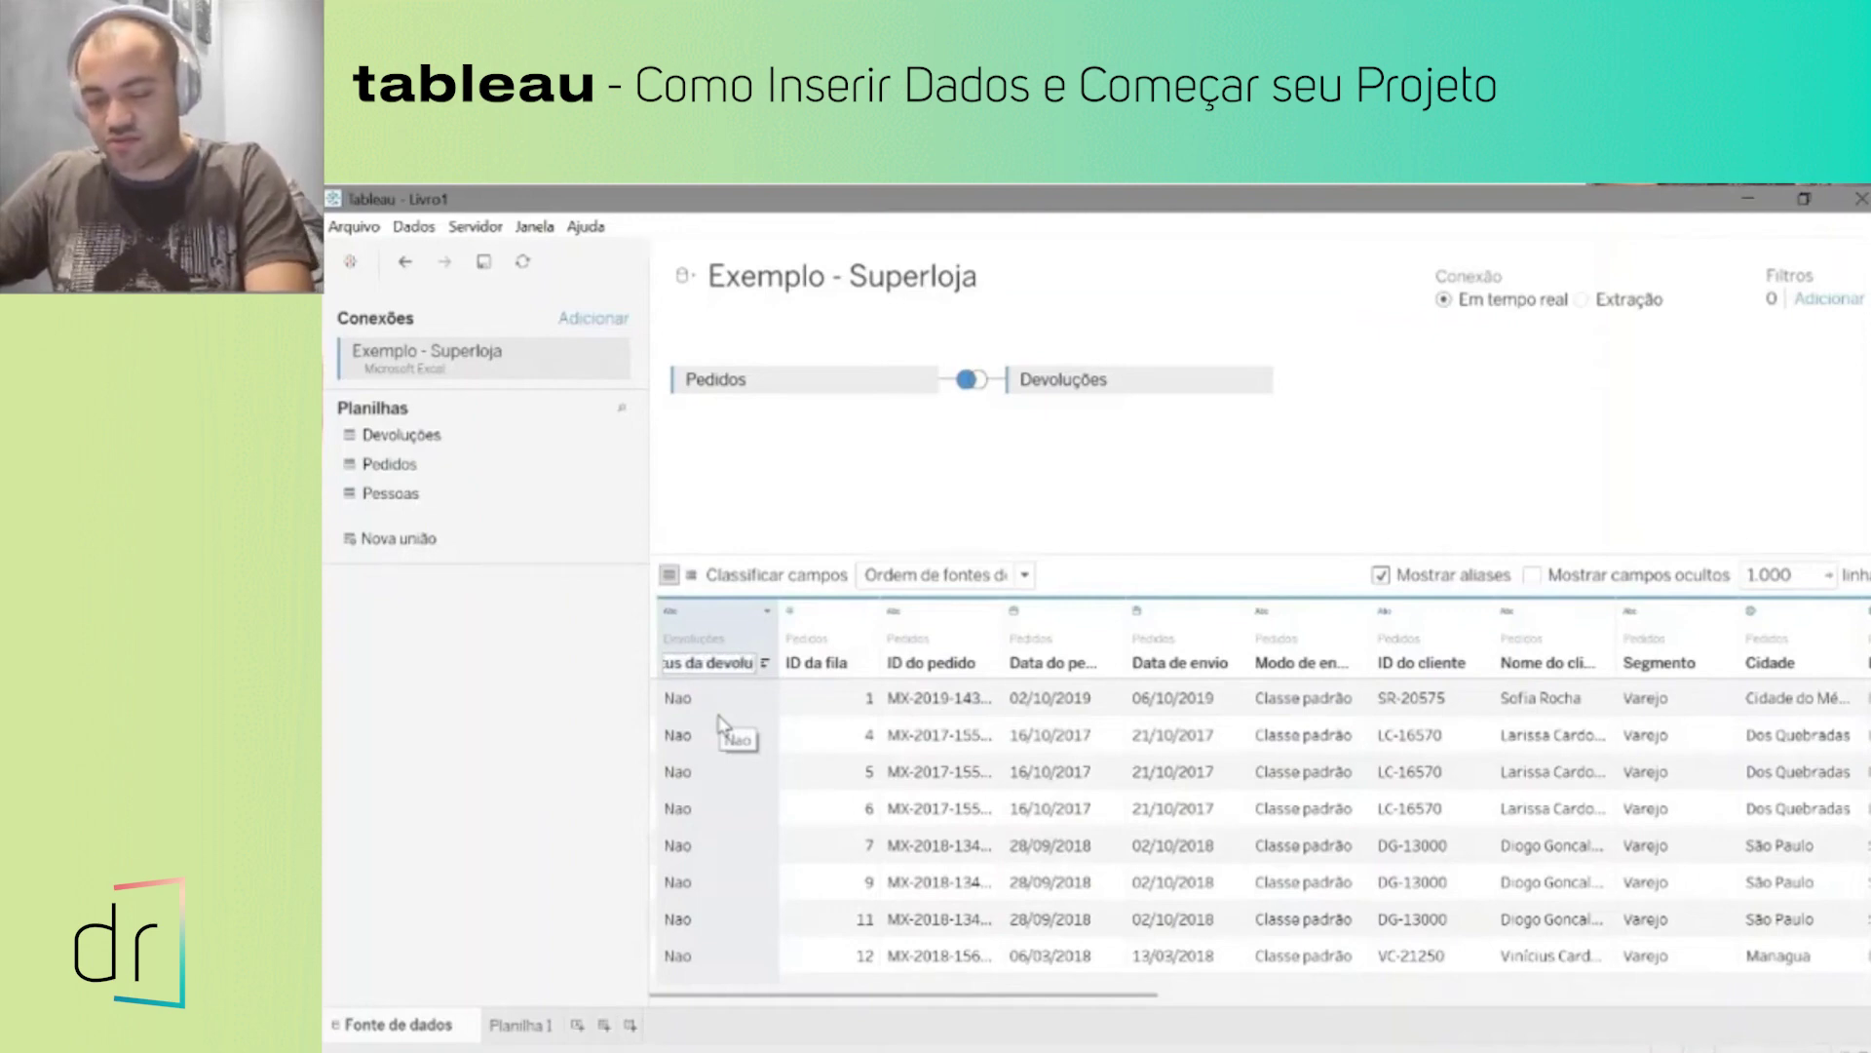
text(ção)
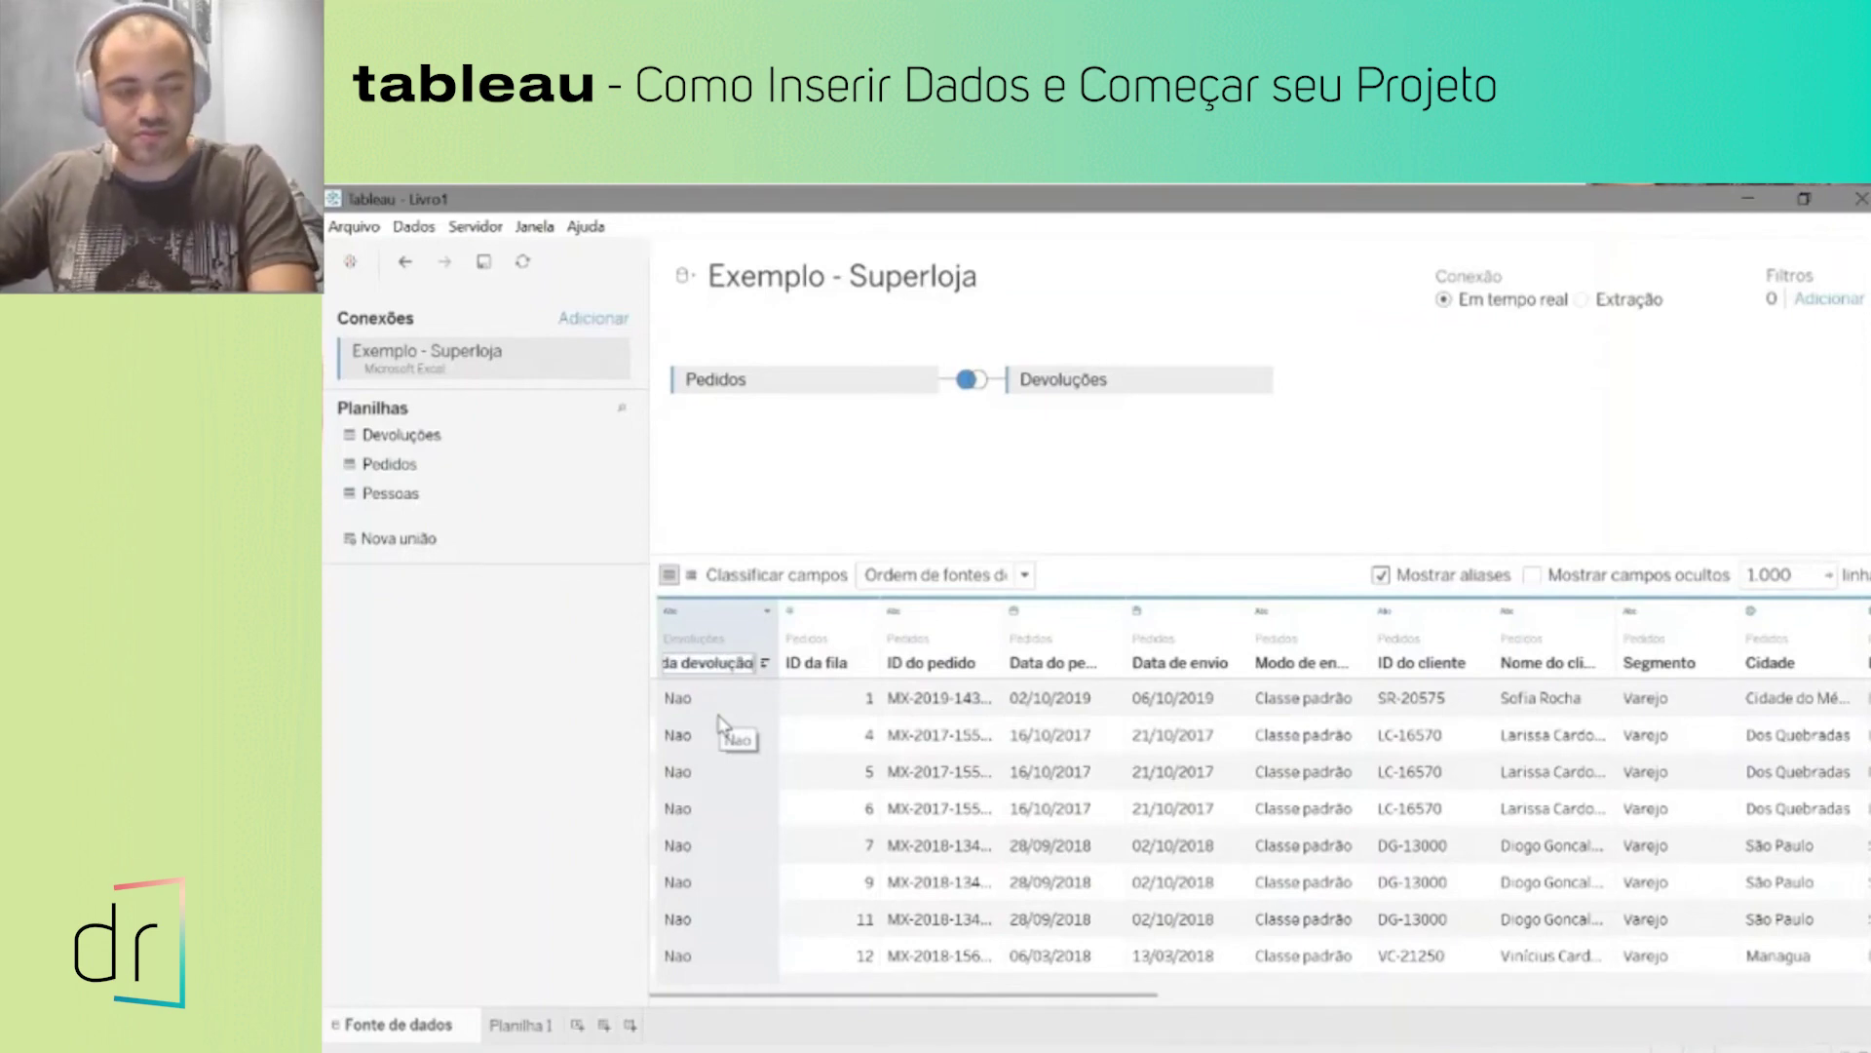
click(707, 703)
Step: Restore the original name of the renamed Devoluções field
click(704, 669)
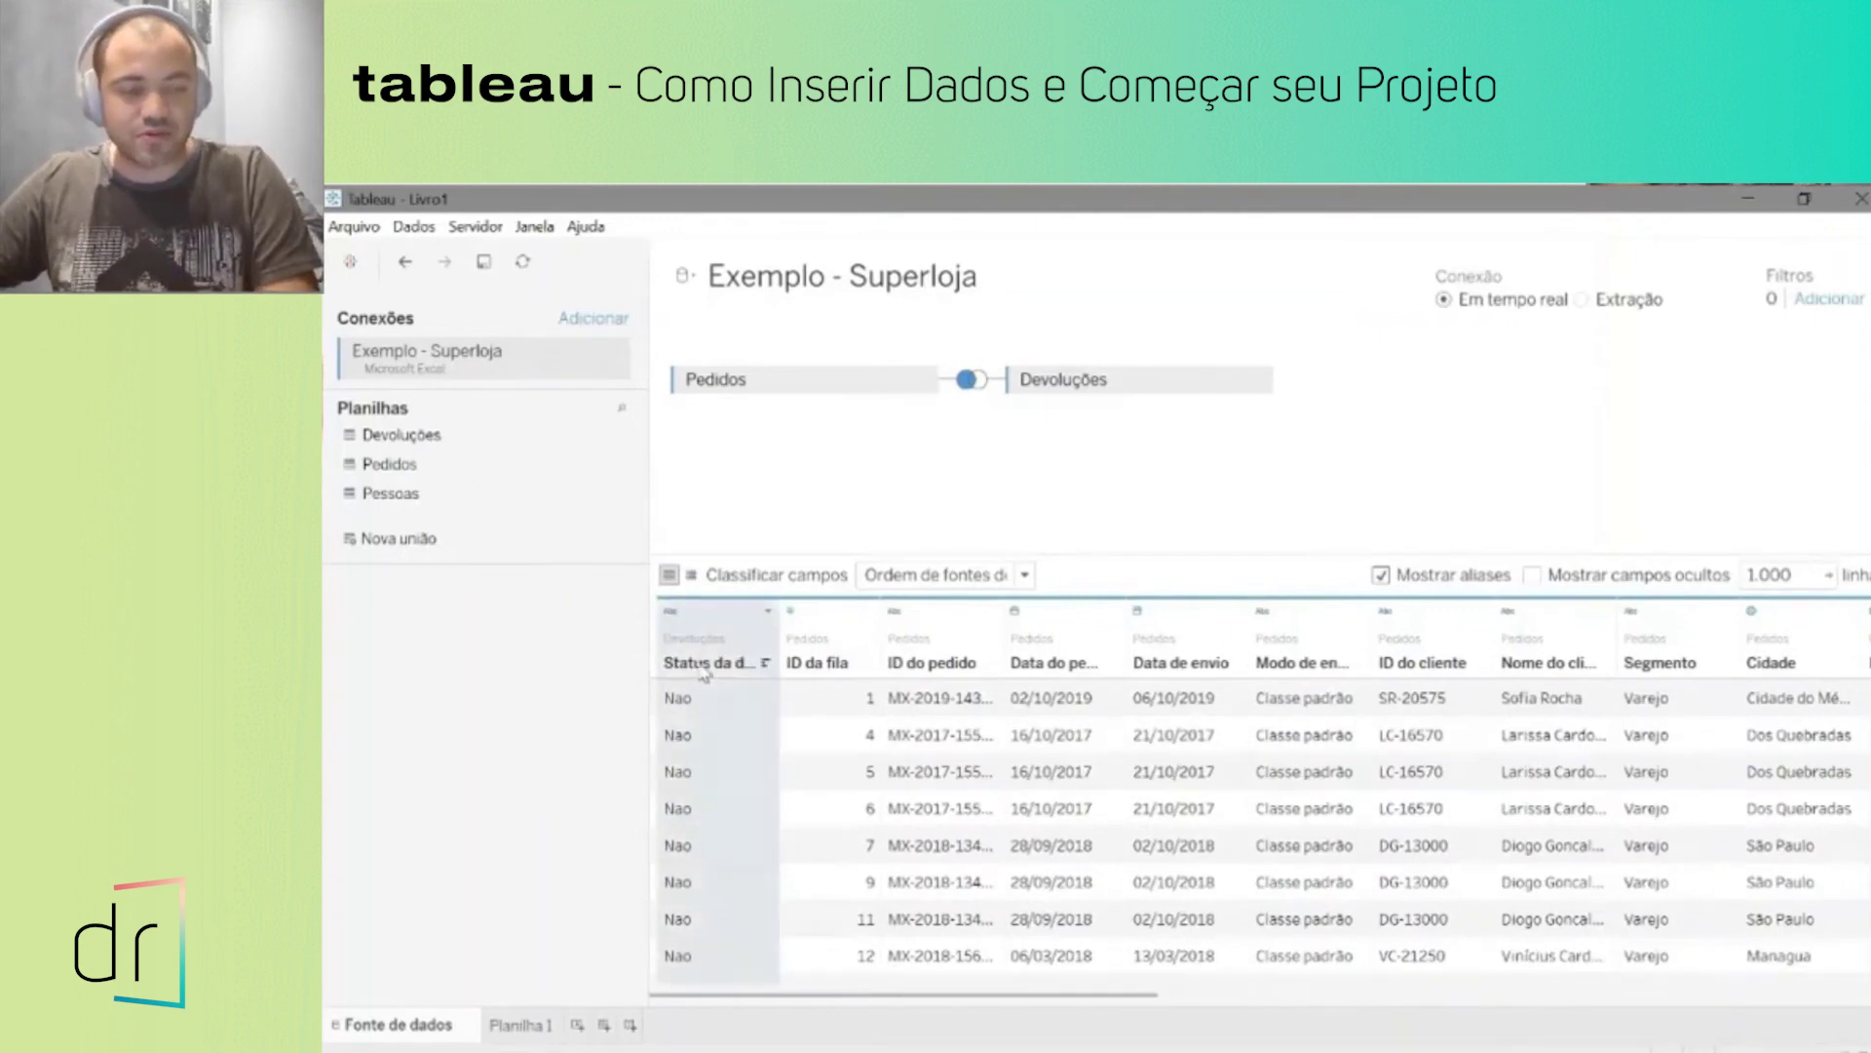
double_click(703, 668)
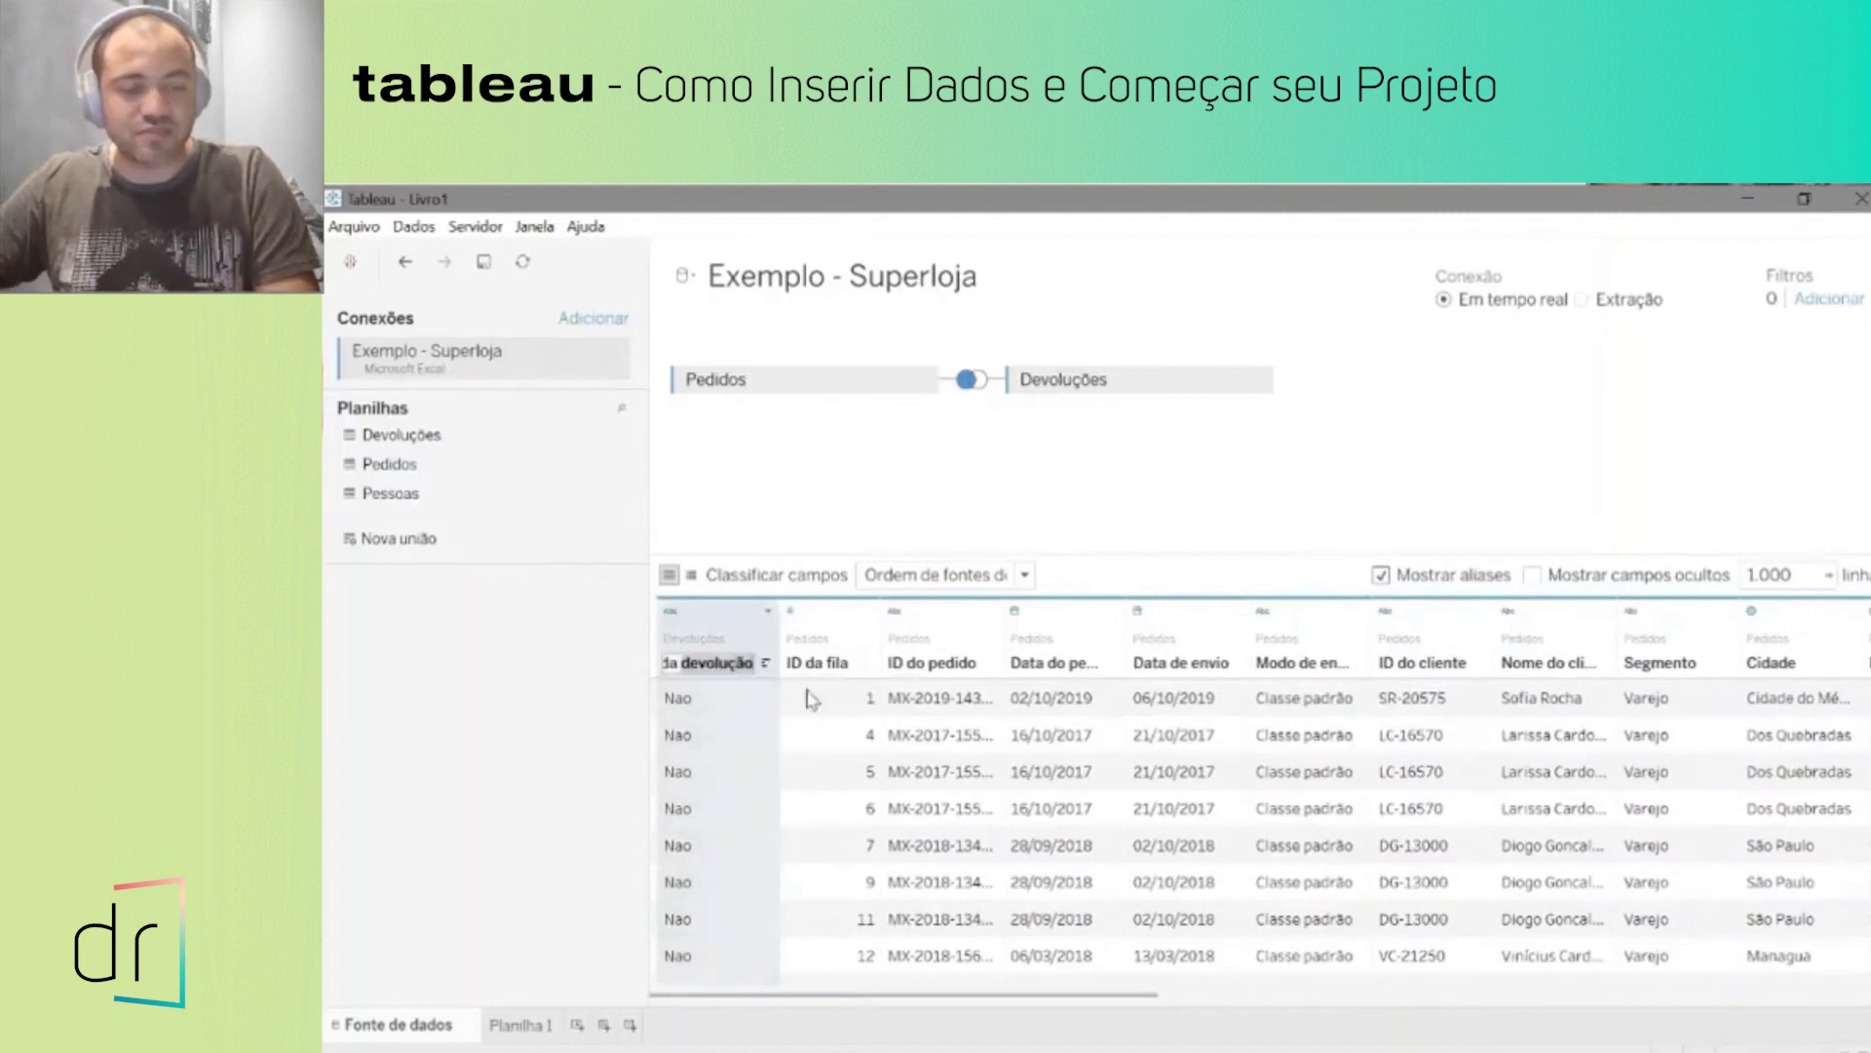
click(732, 702)
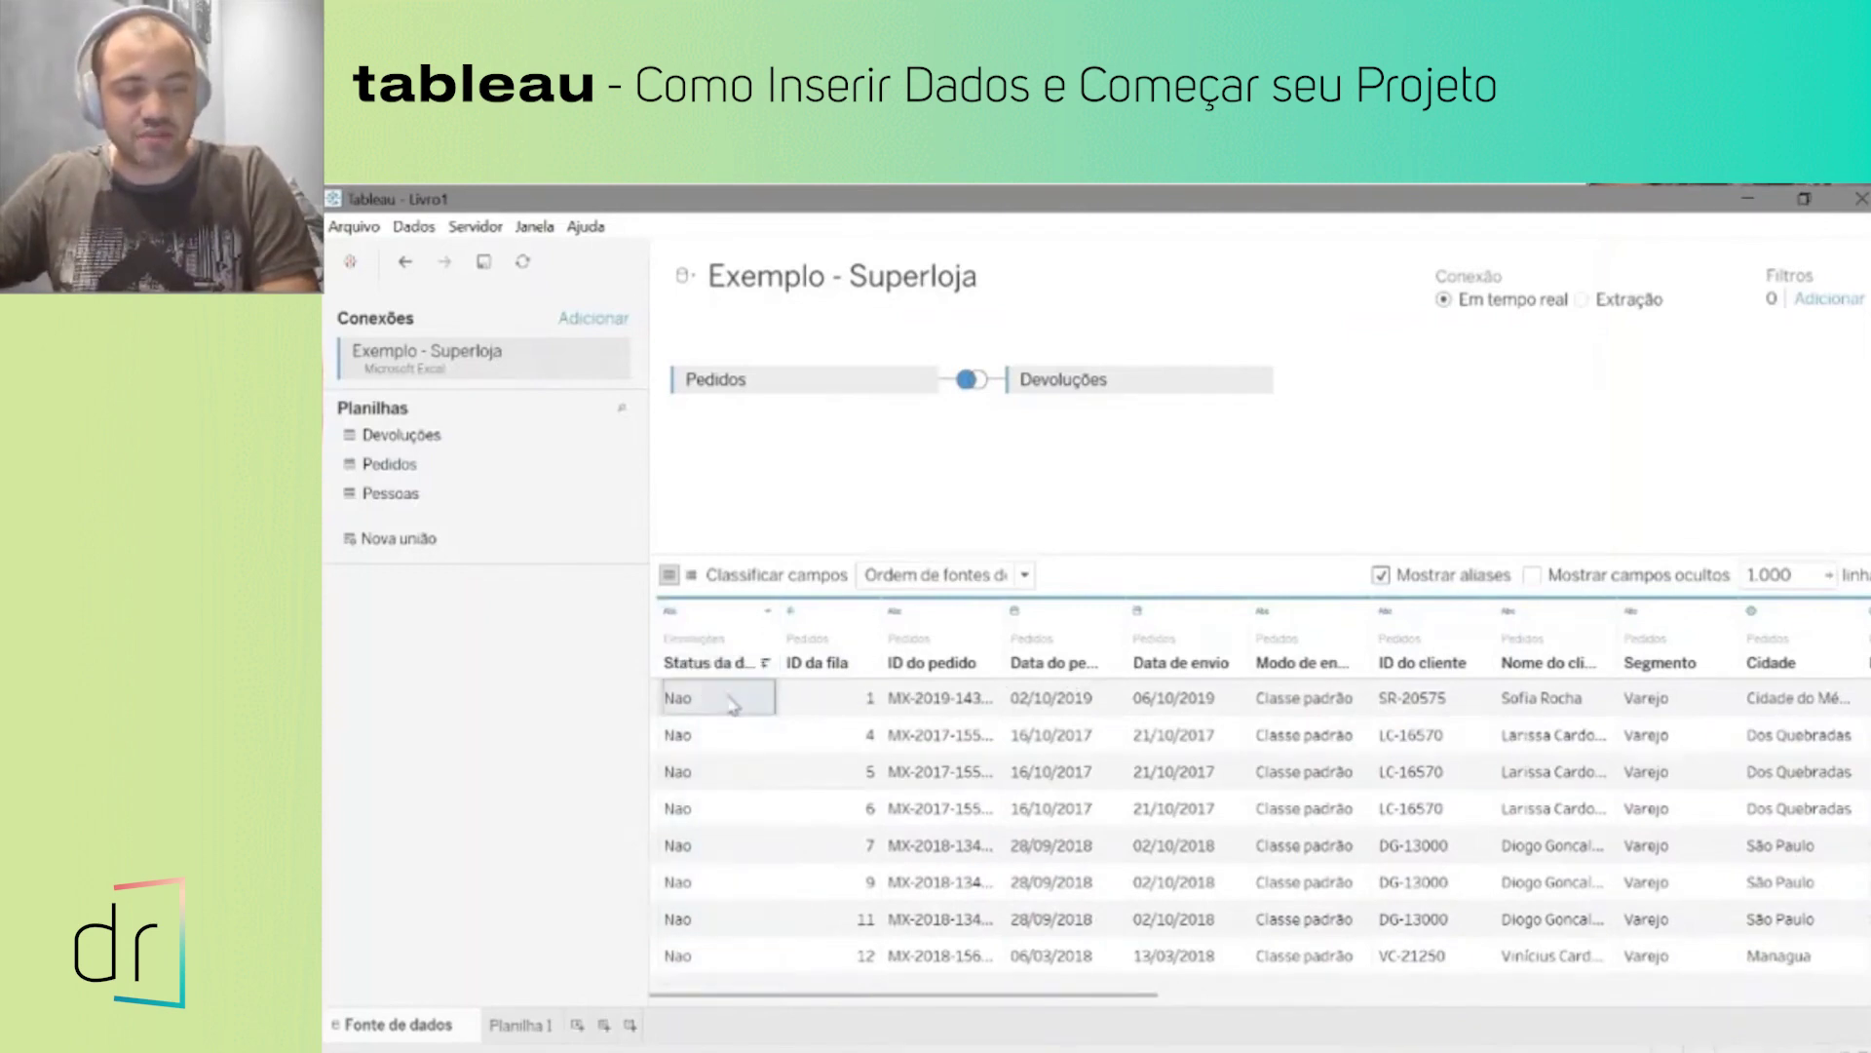
right_click(747, 641)
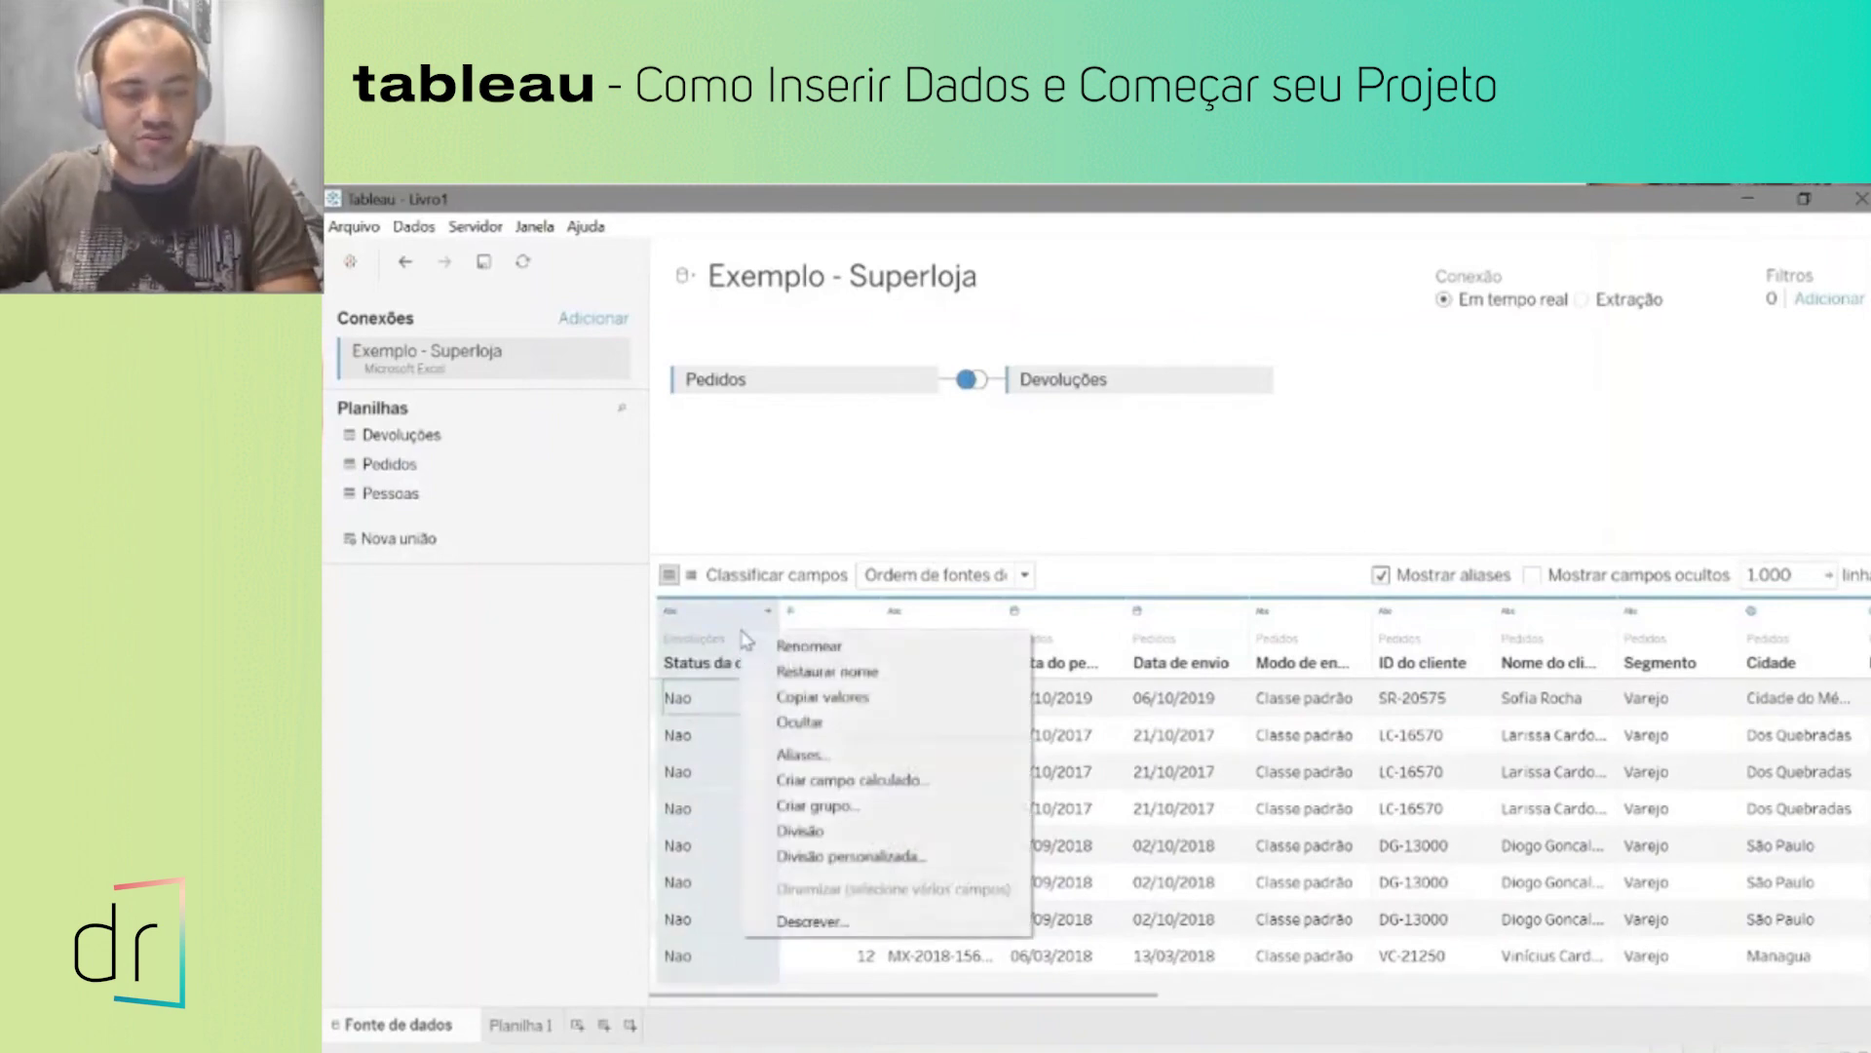
click(798, 672)
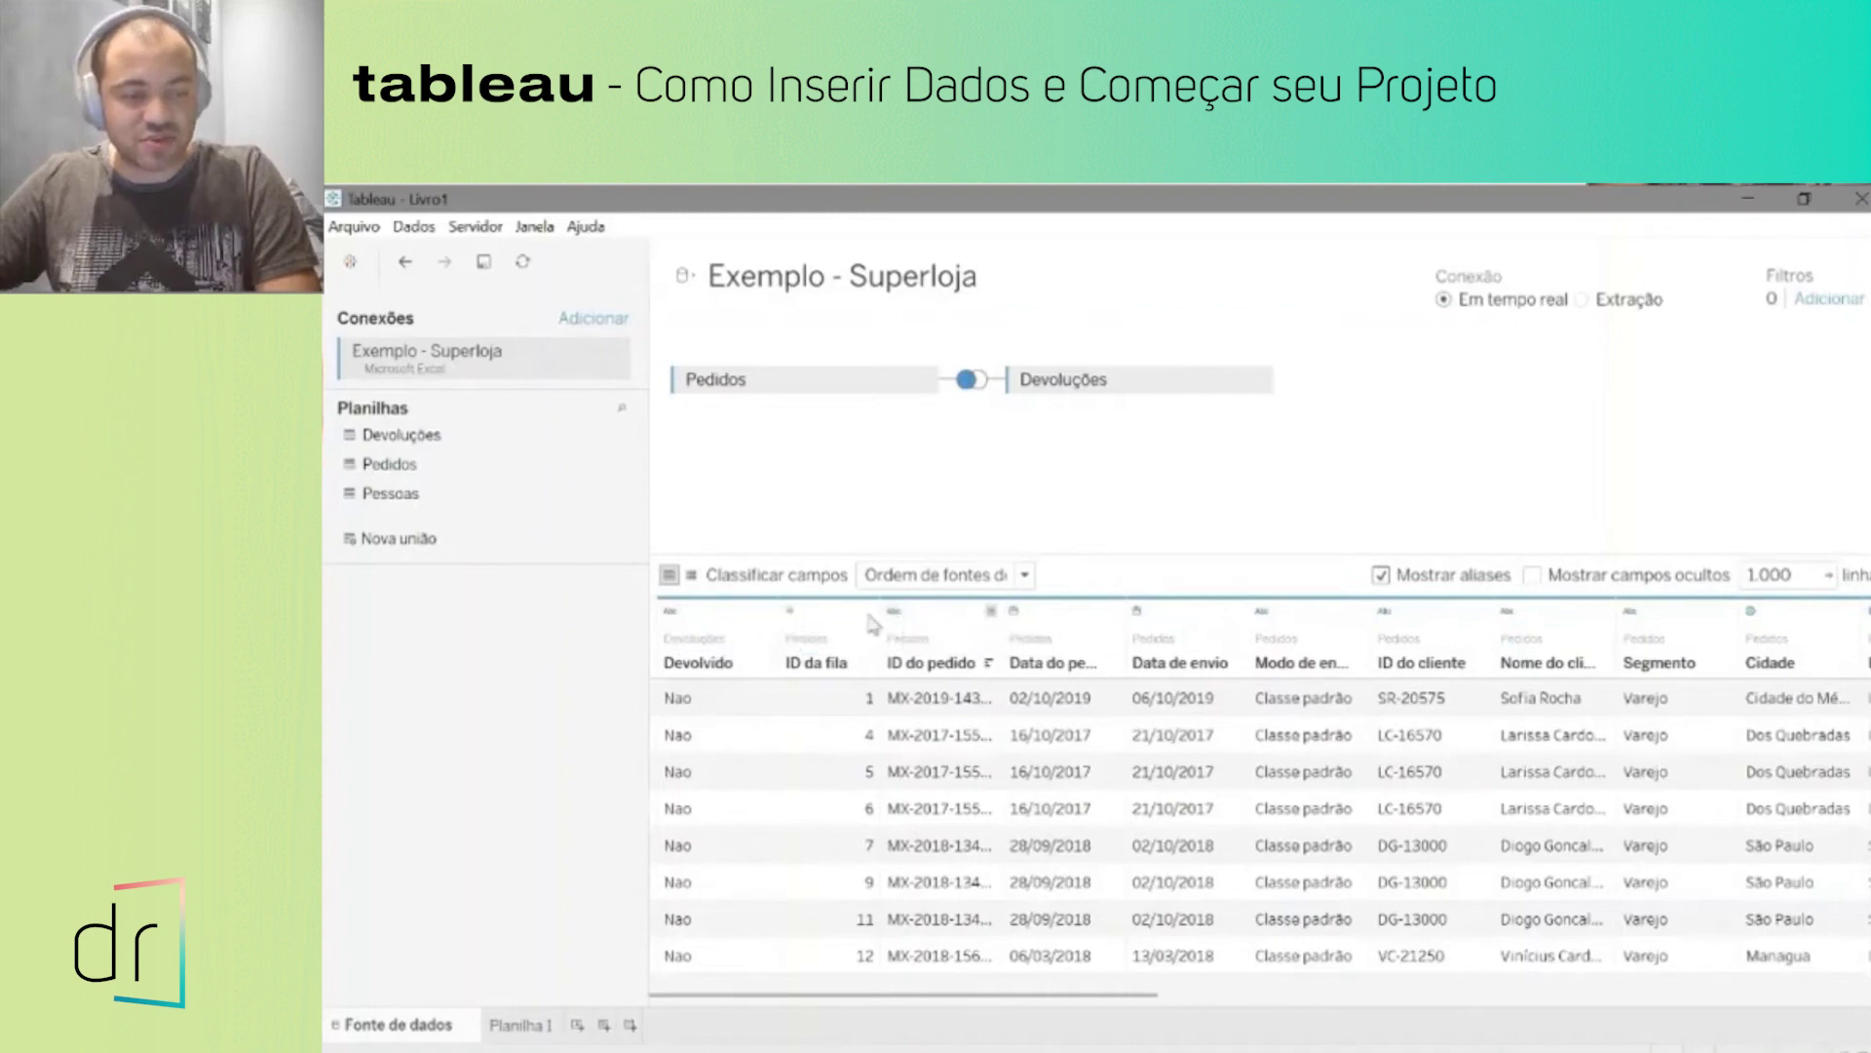
Step: Examine the data type and geographic role options of the Devolvido field and check the types of ID da fila and ID do pedido
click(670, 612)
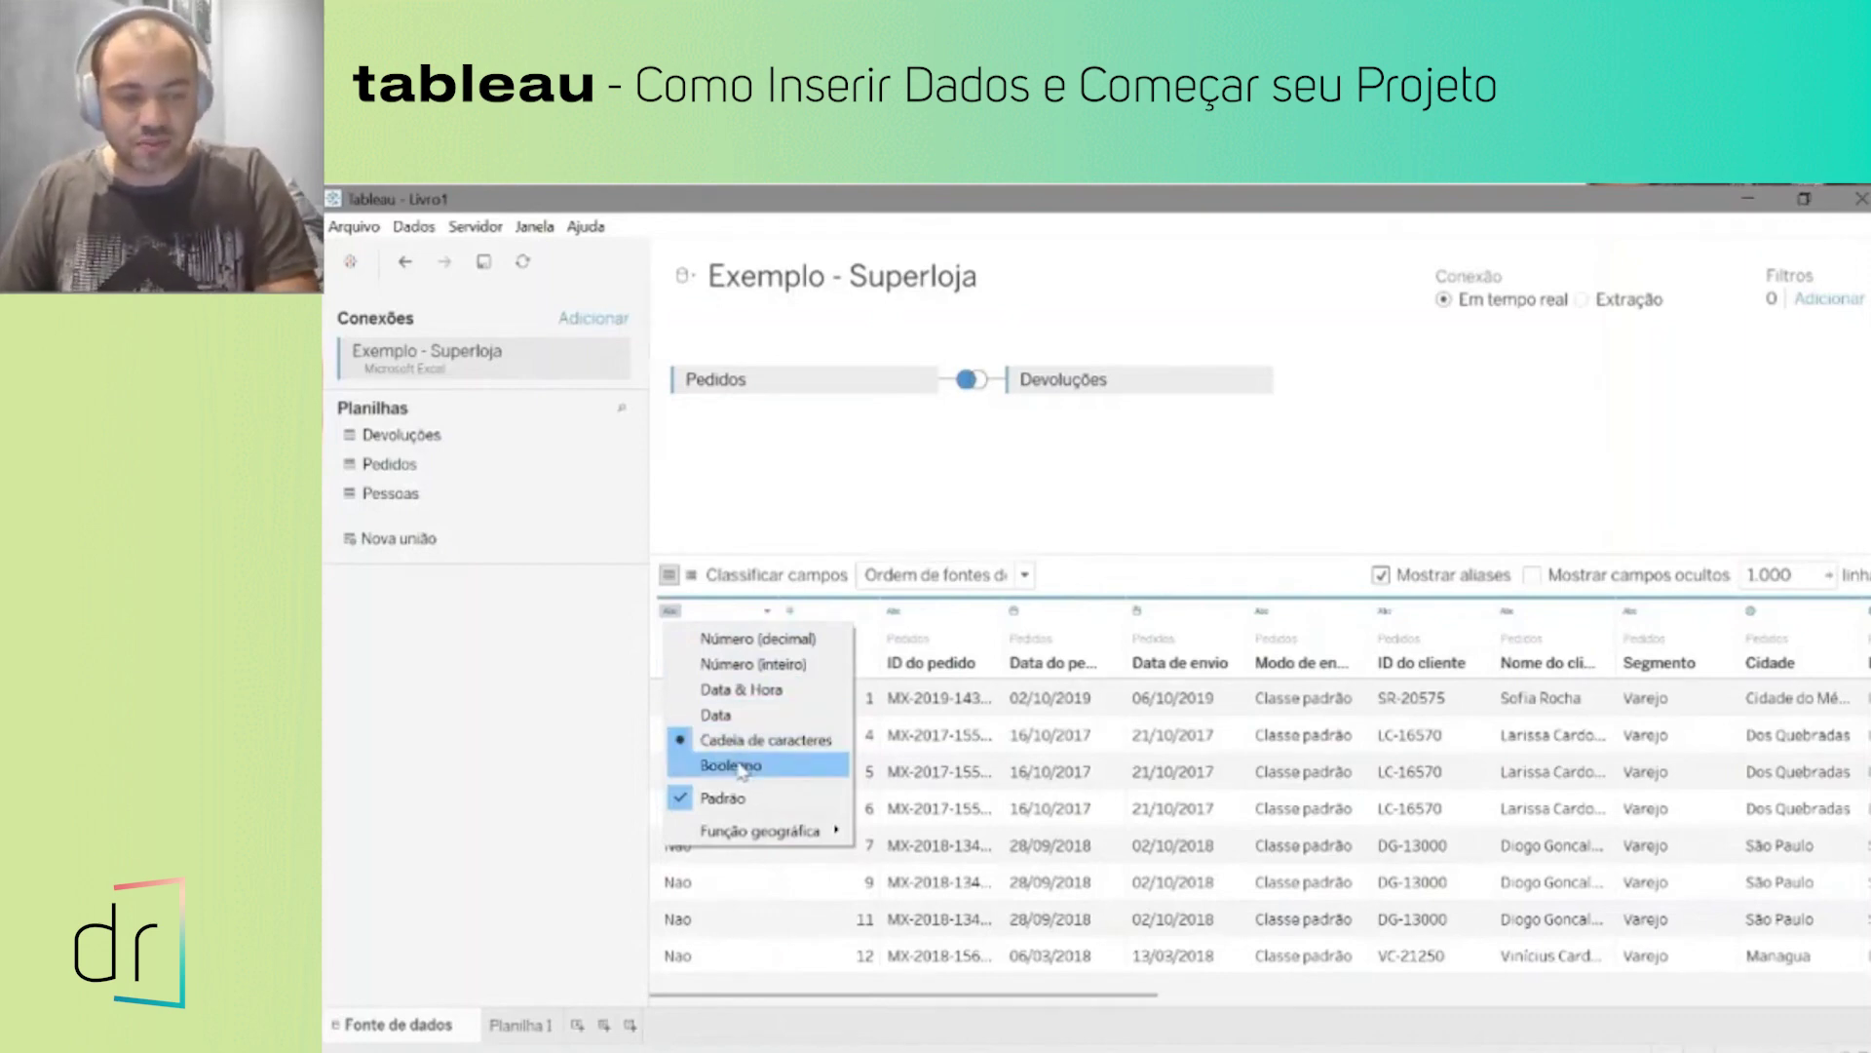
mouse_move(819, 832)
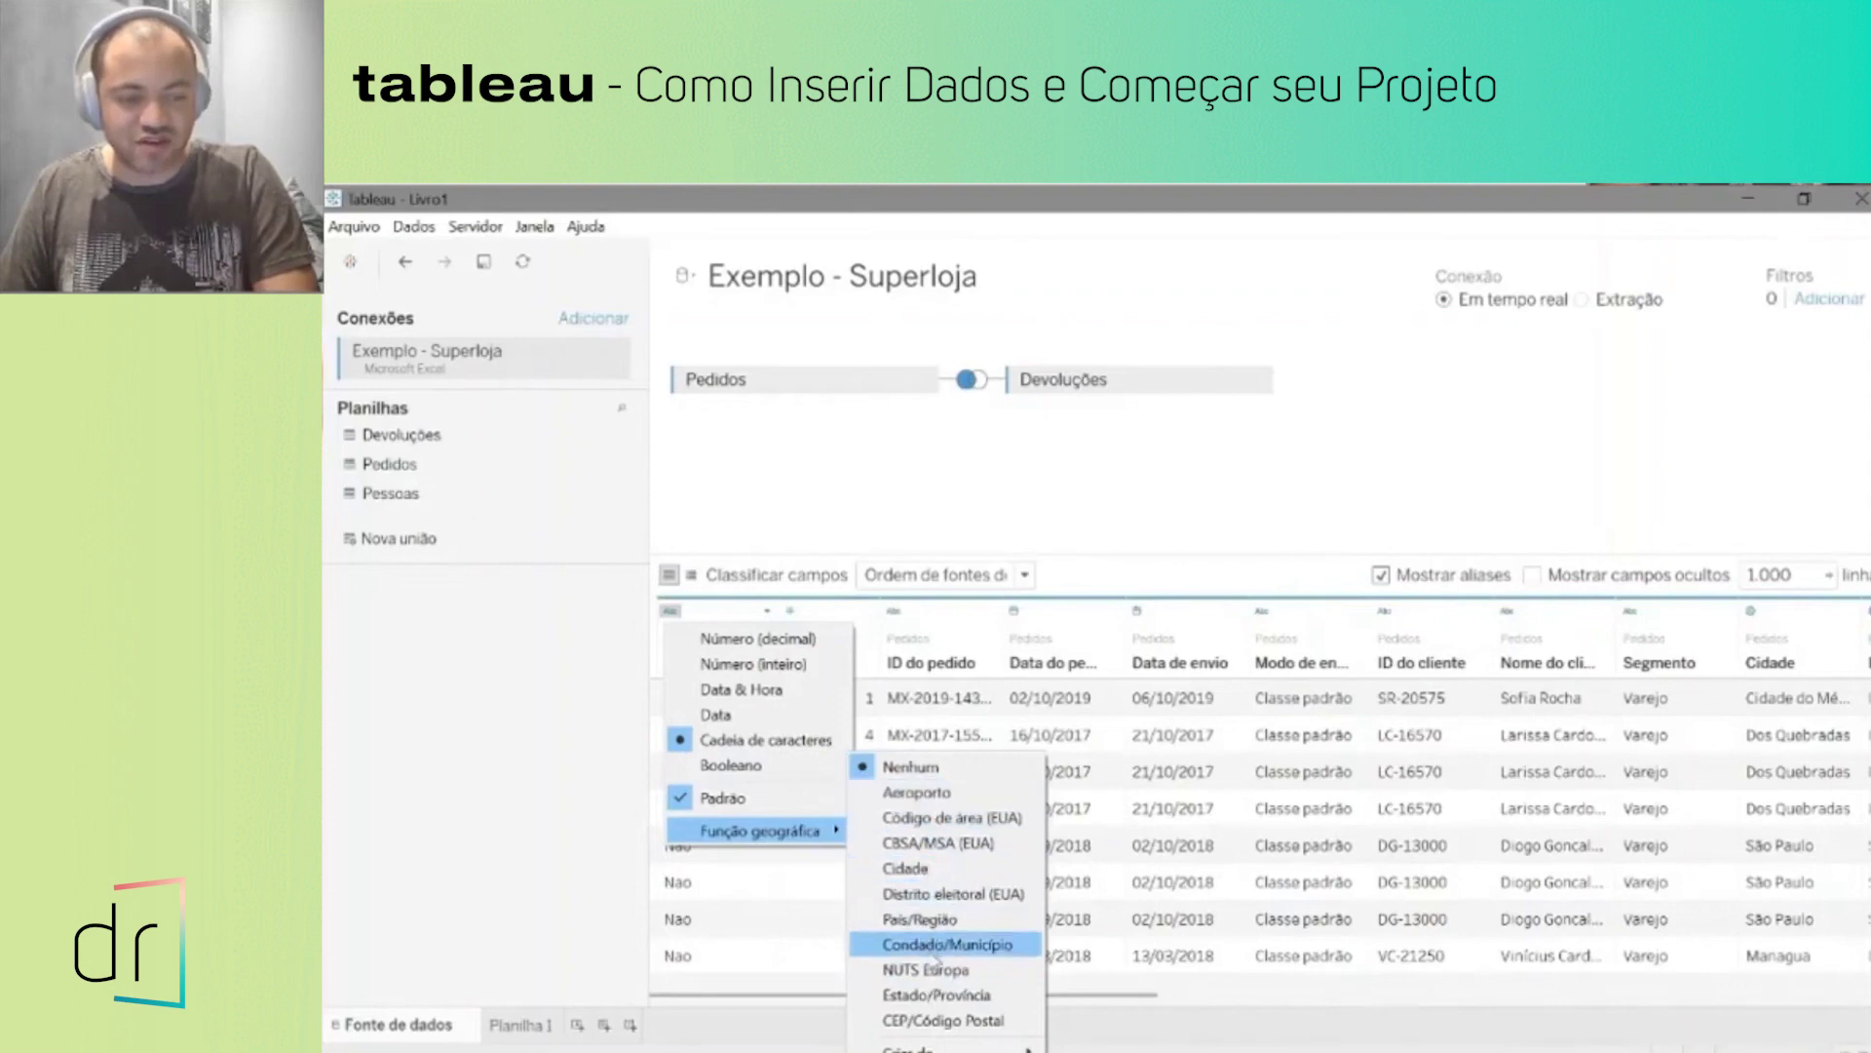
click(738, 741)
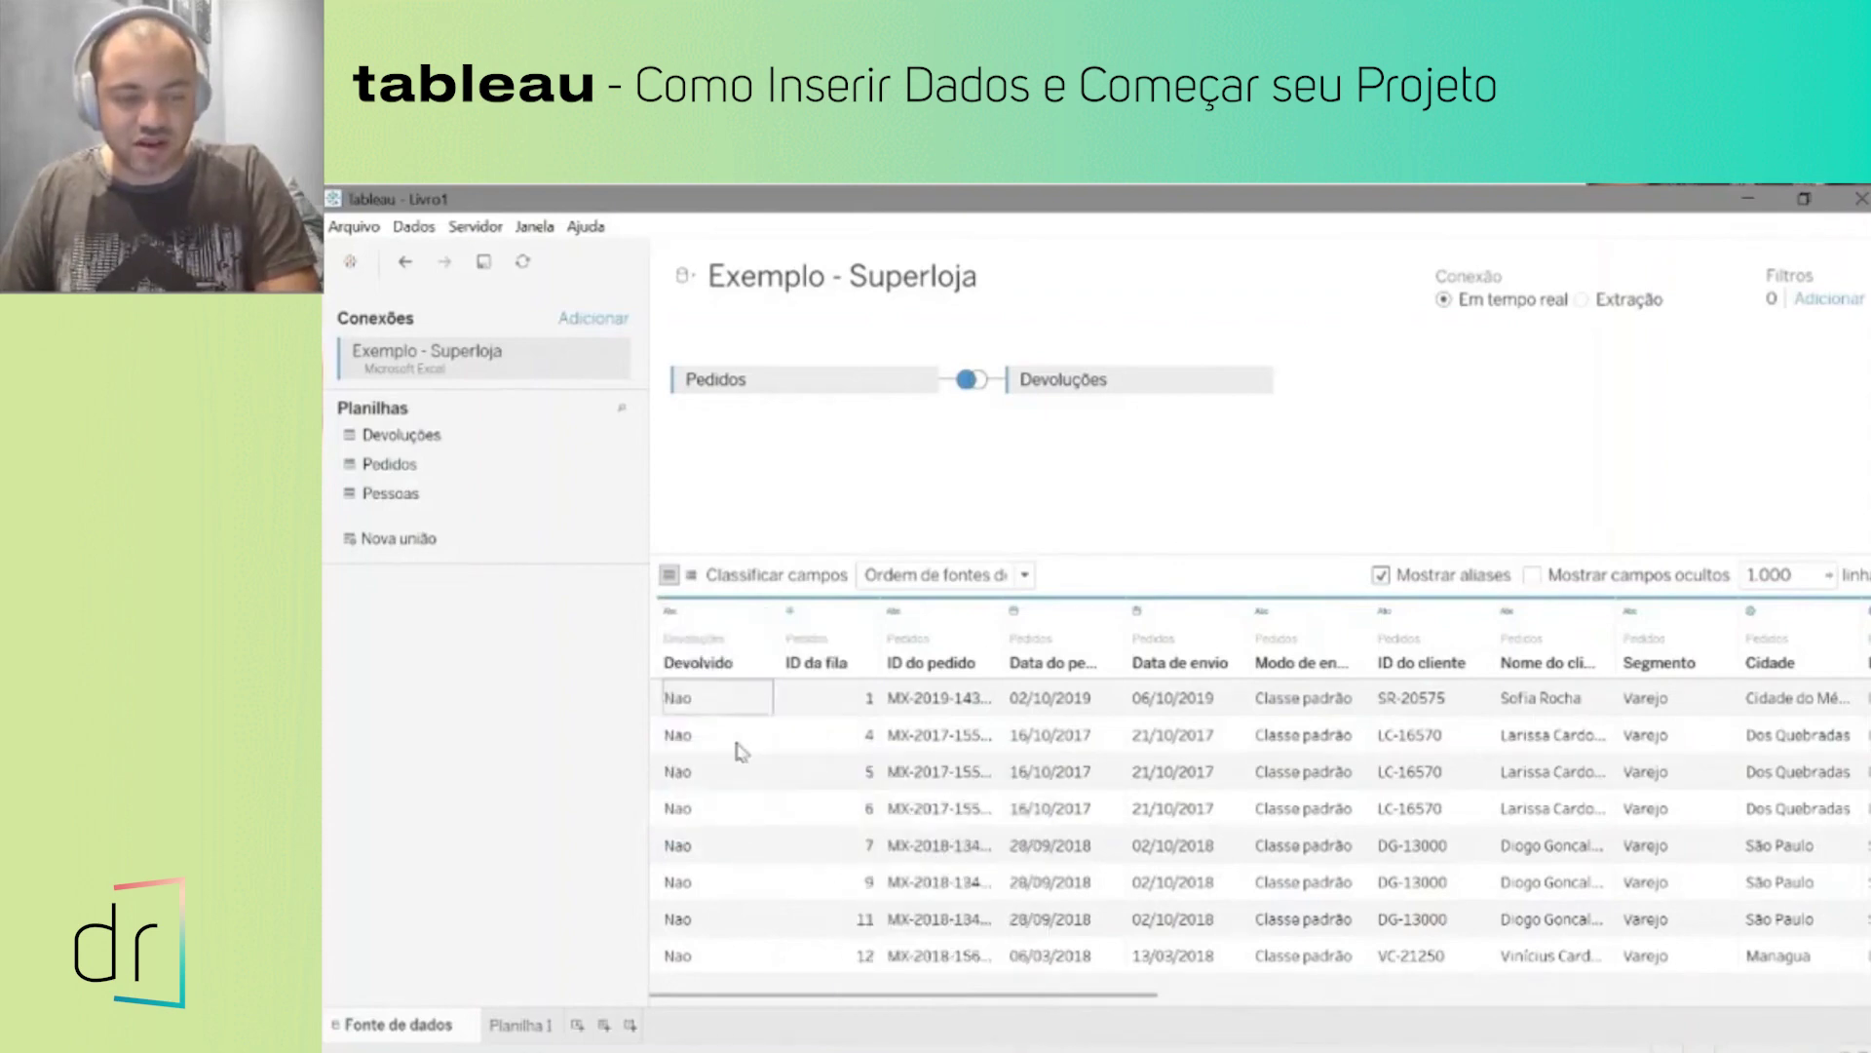
click(799, 614)
click(895, 618)
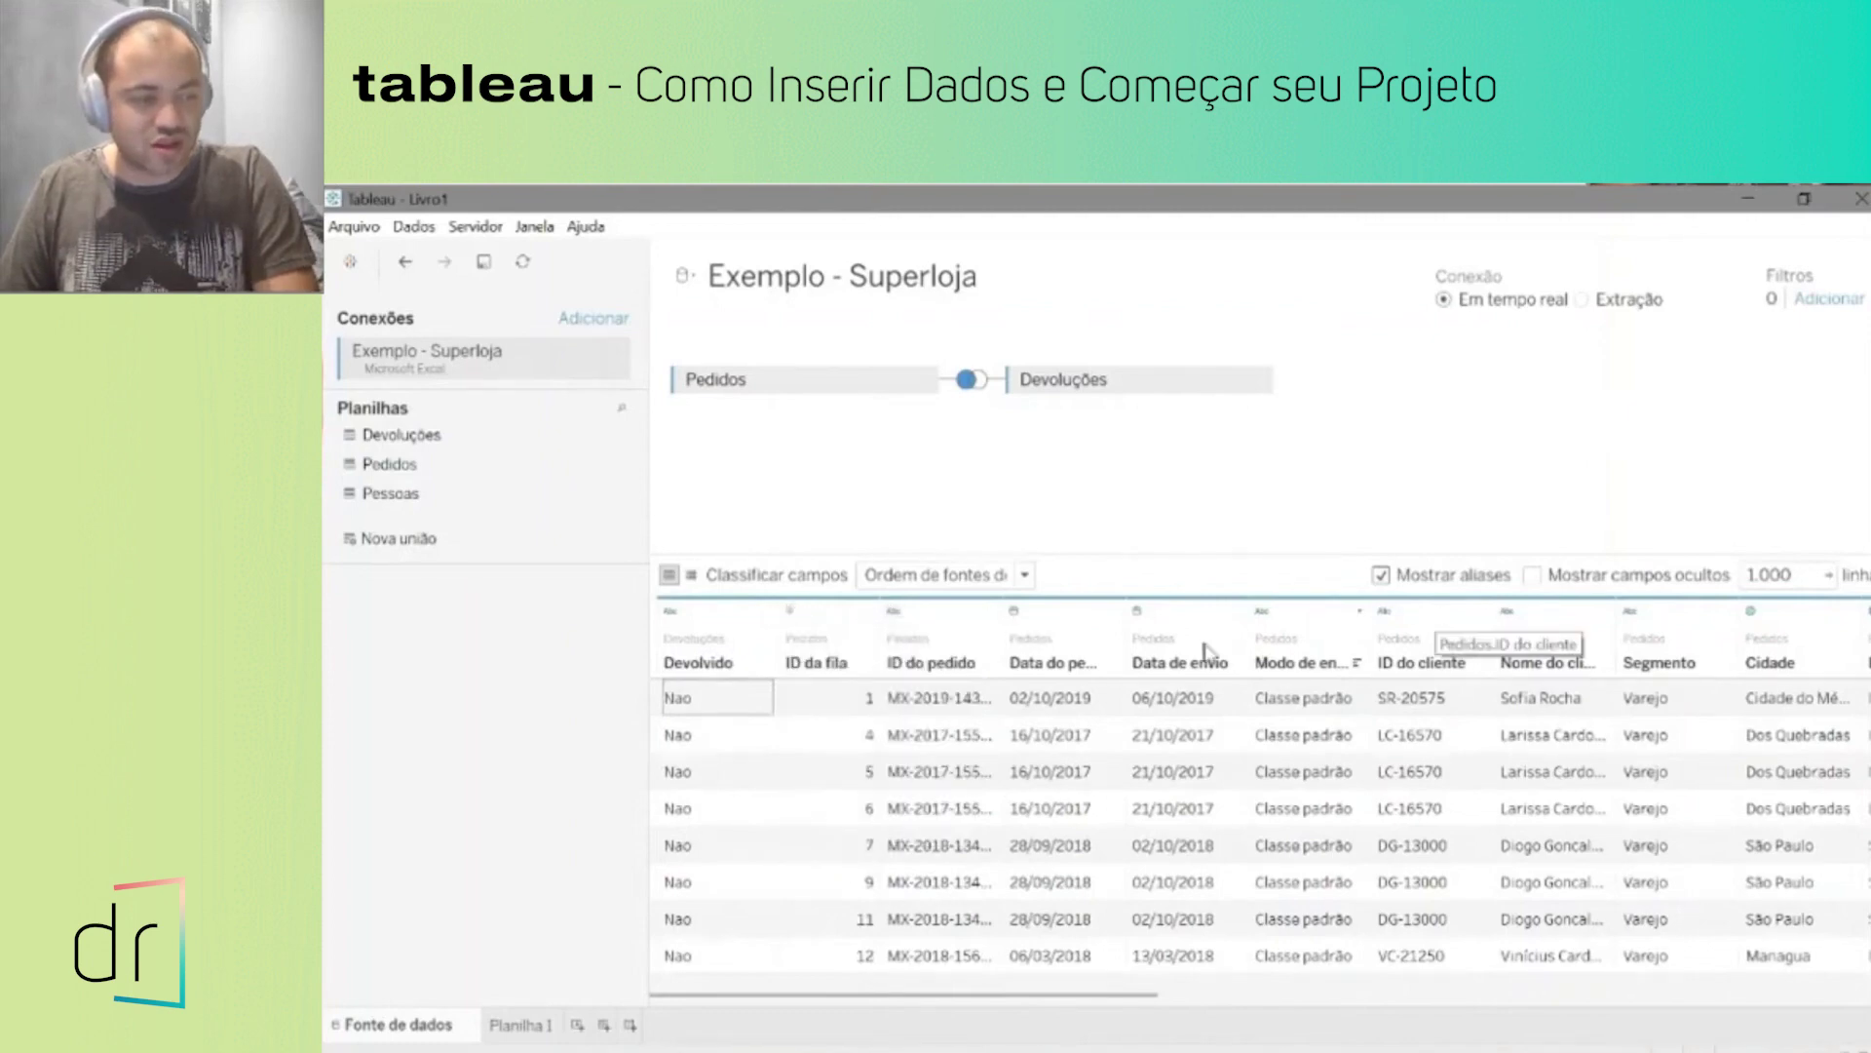
Step: Inspect the Estado values in the data grid and the geographic role assigned to that field
drag(778, 1004, 1111, 989)
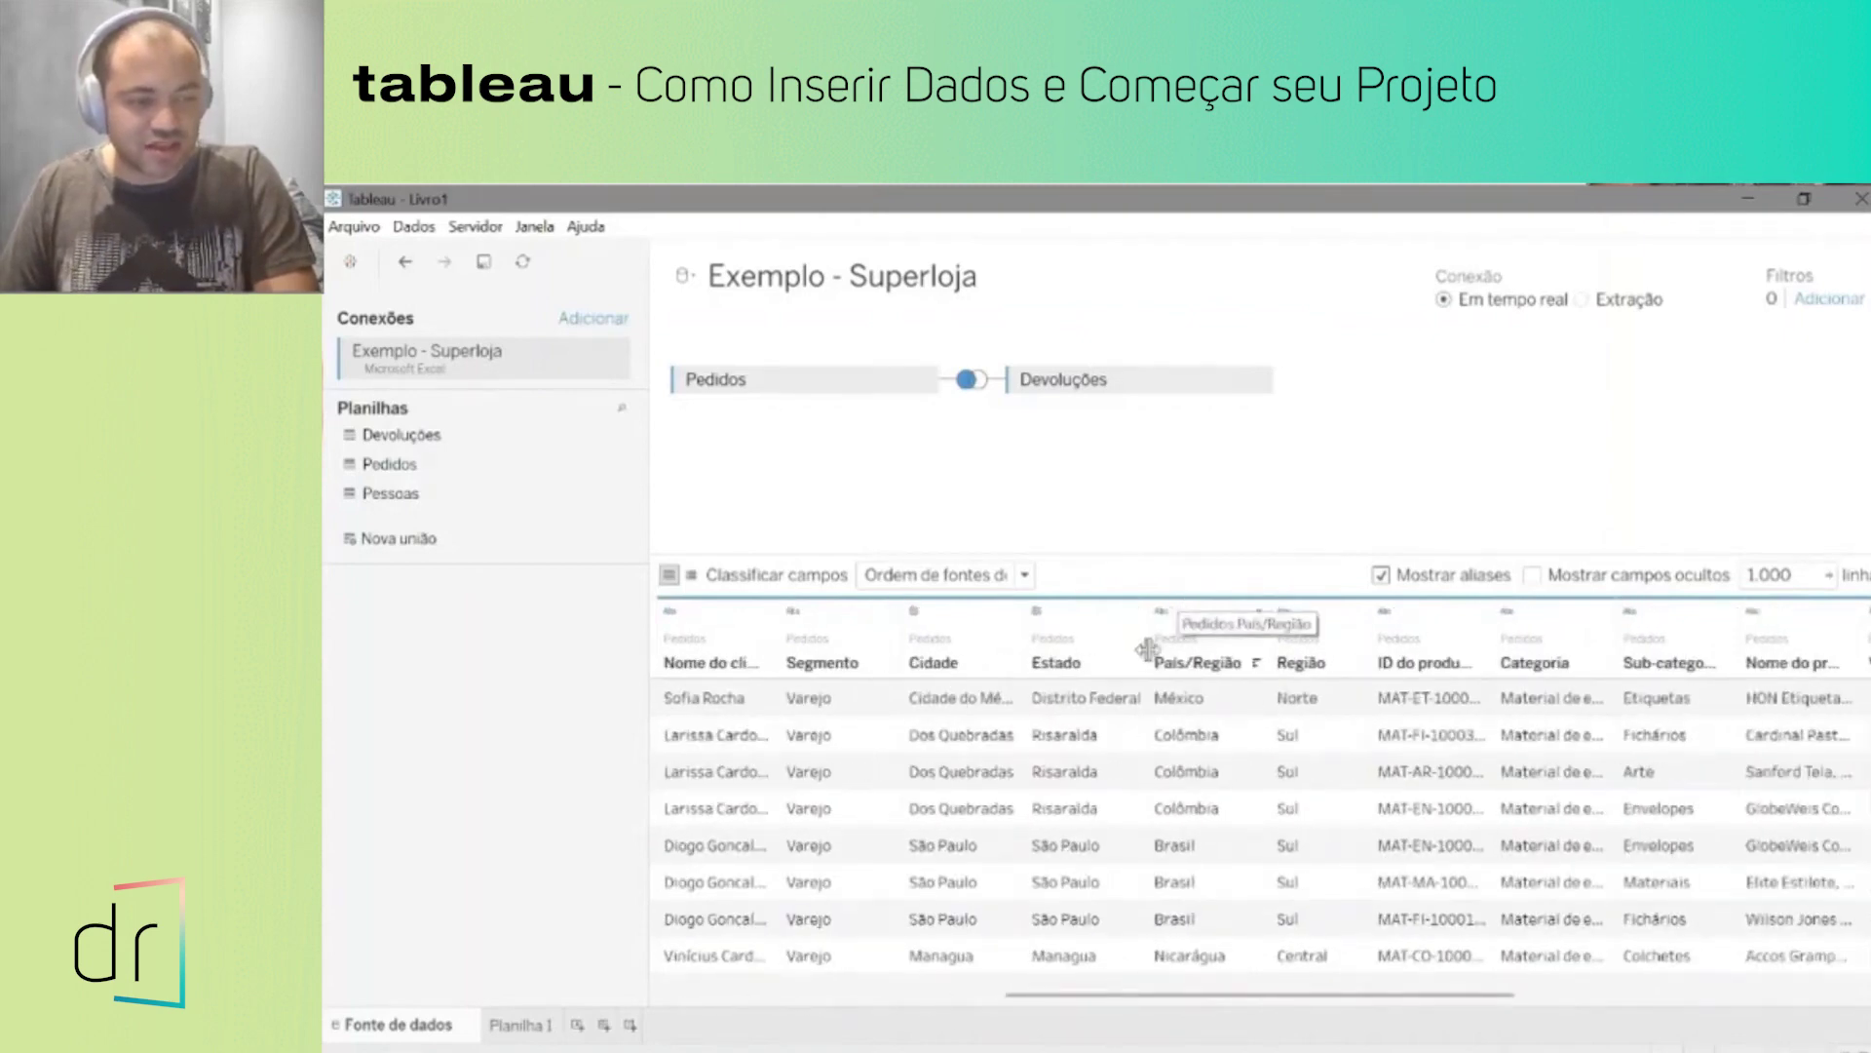
click(1060, 704)
click(1062, 742)
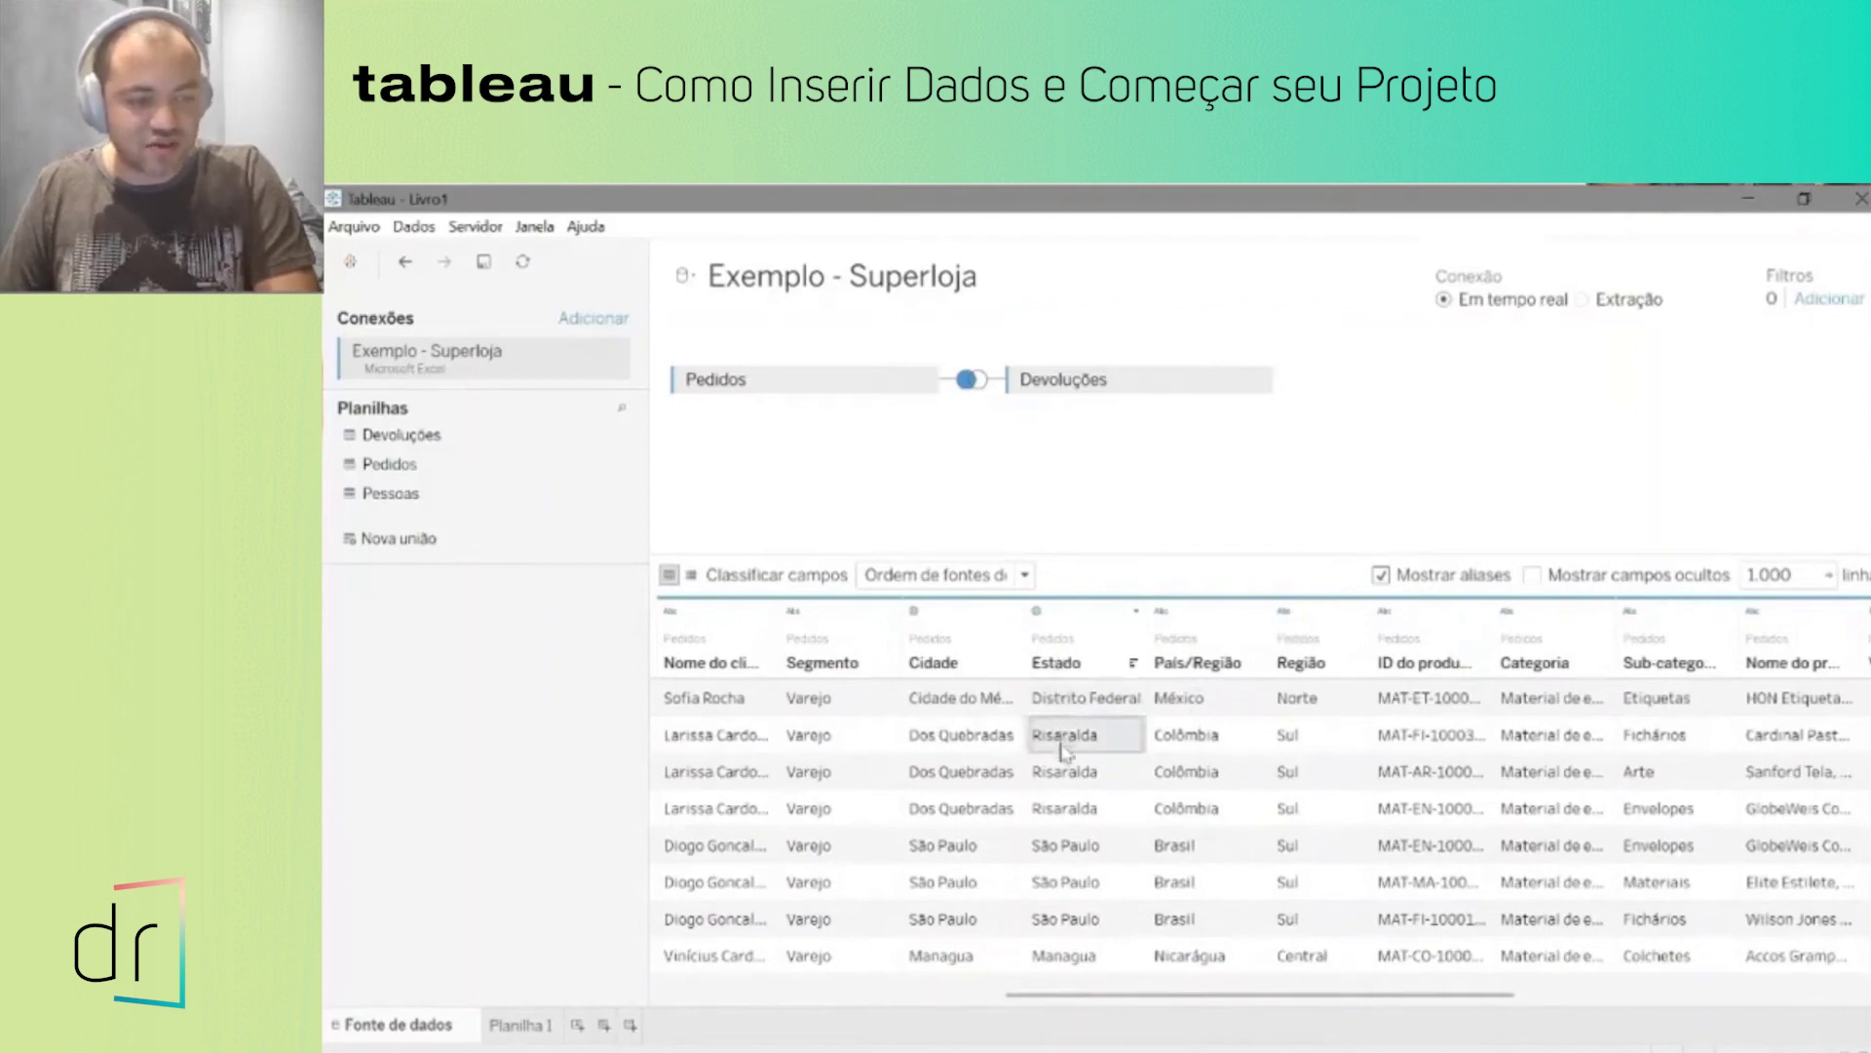
click(1067, 846)
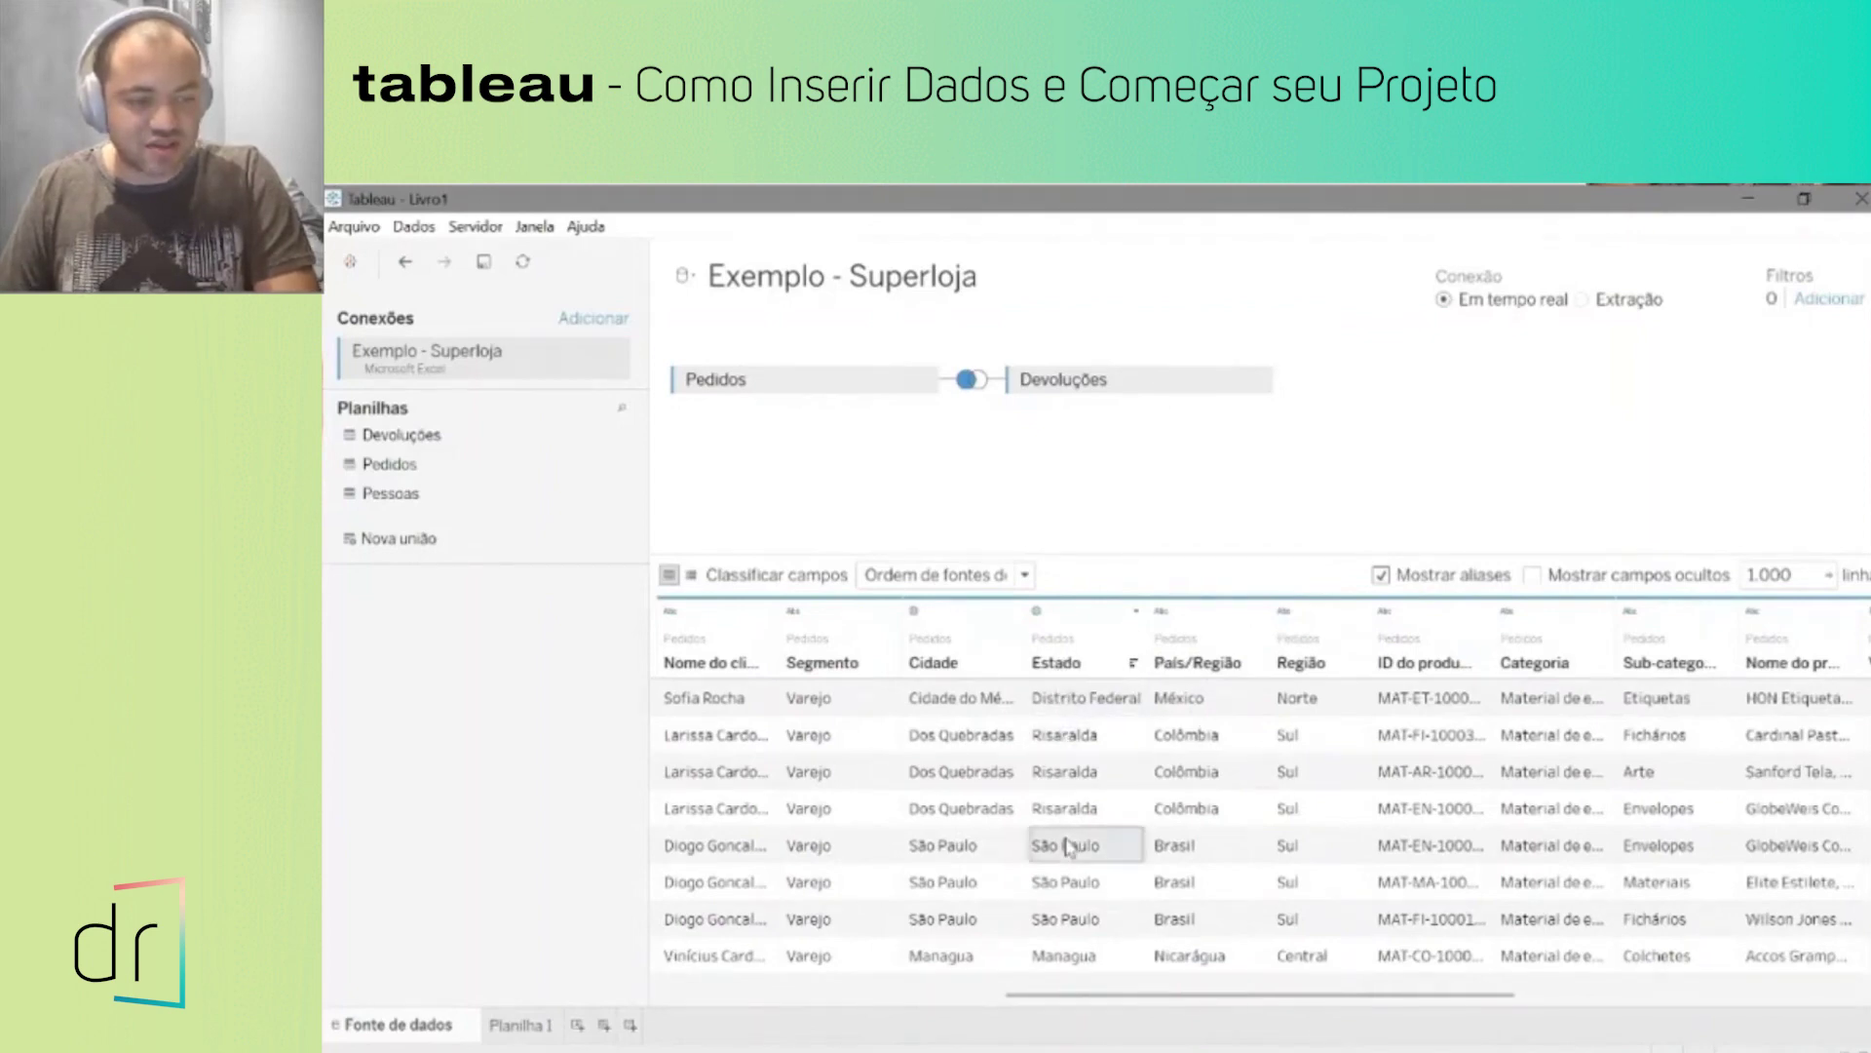
click(1038, 612)
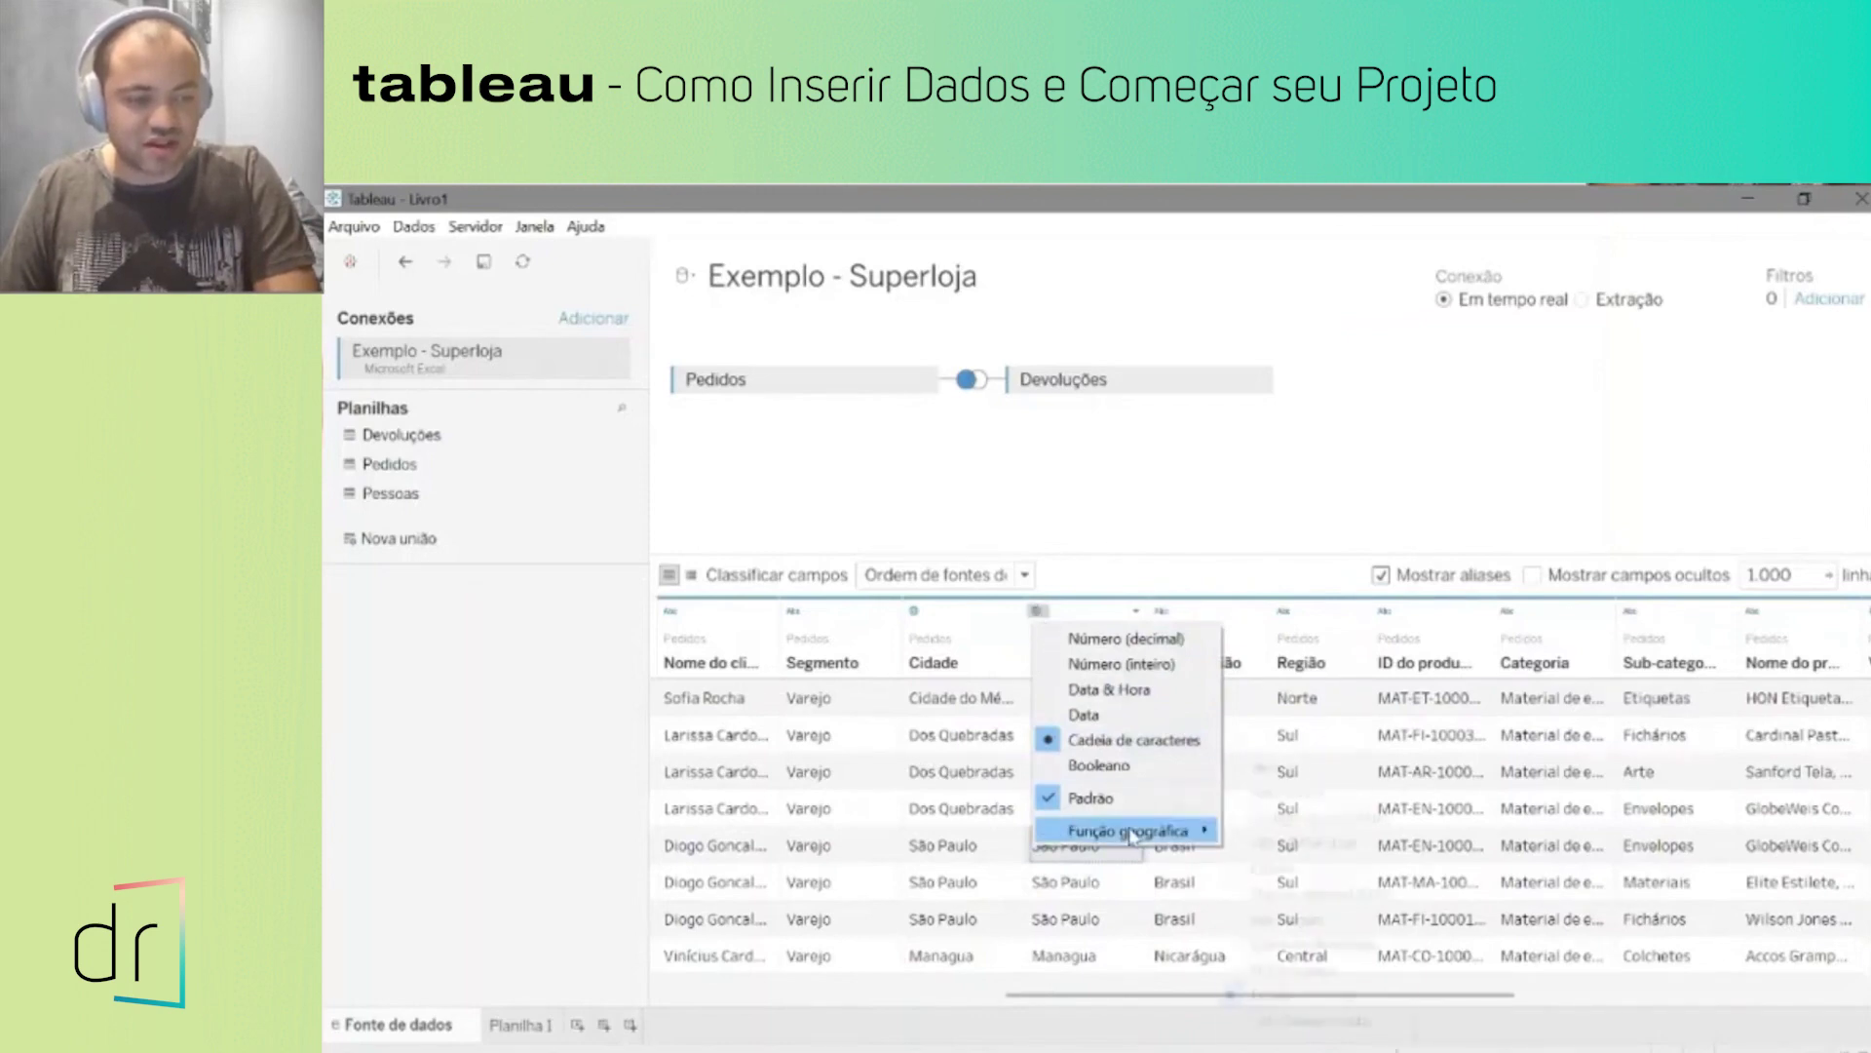
mouse_move(1131, 836)
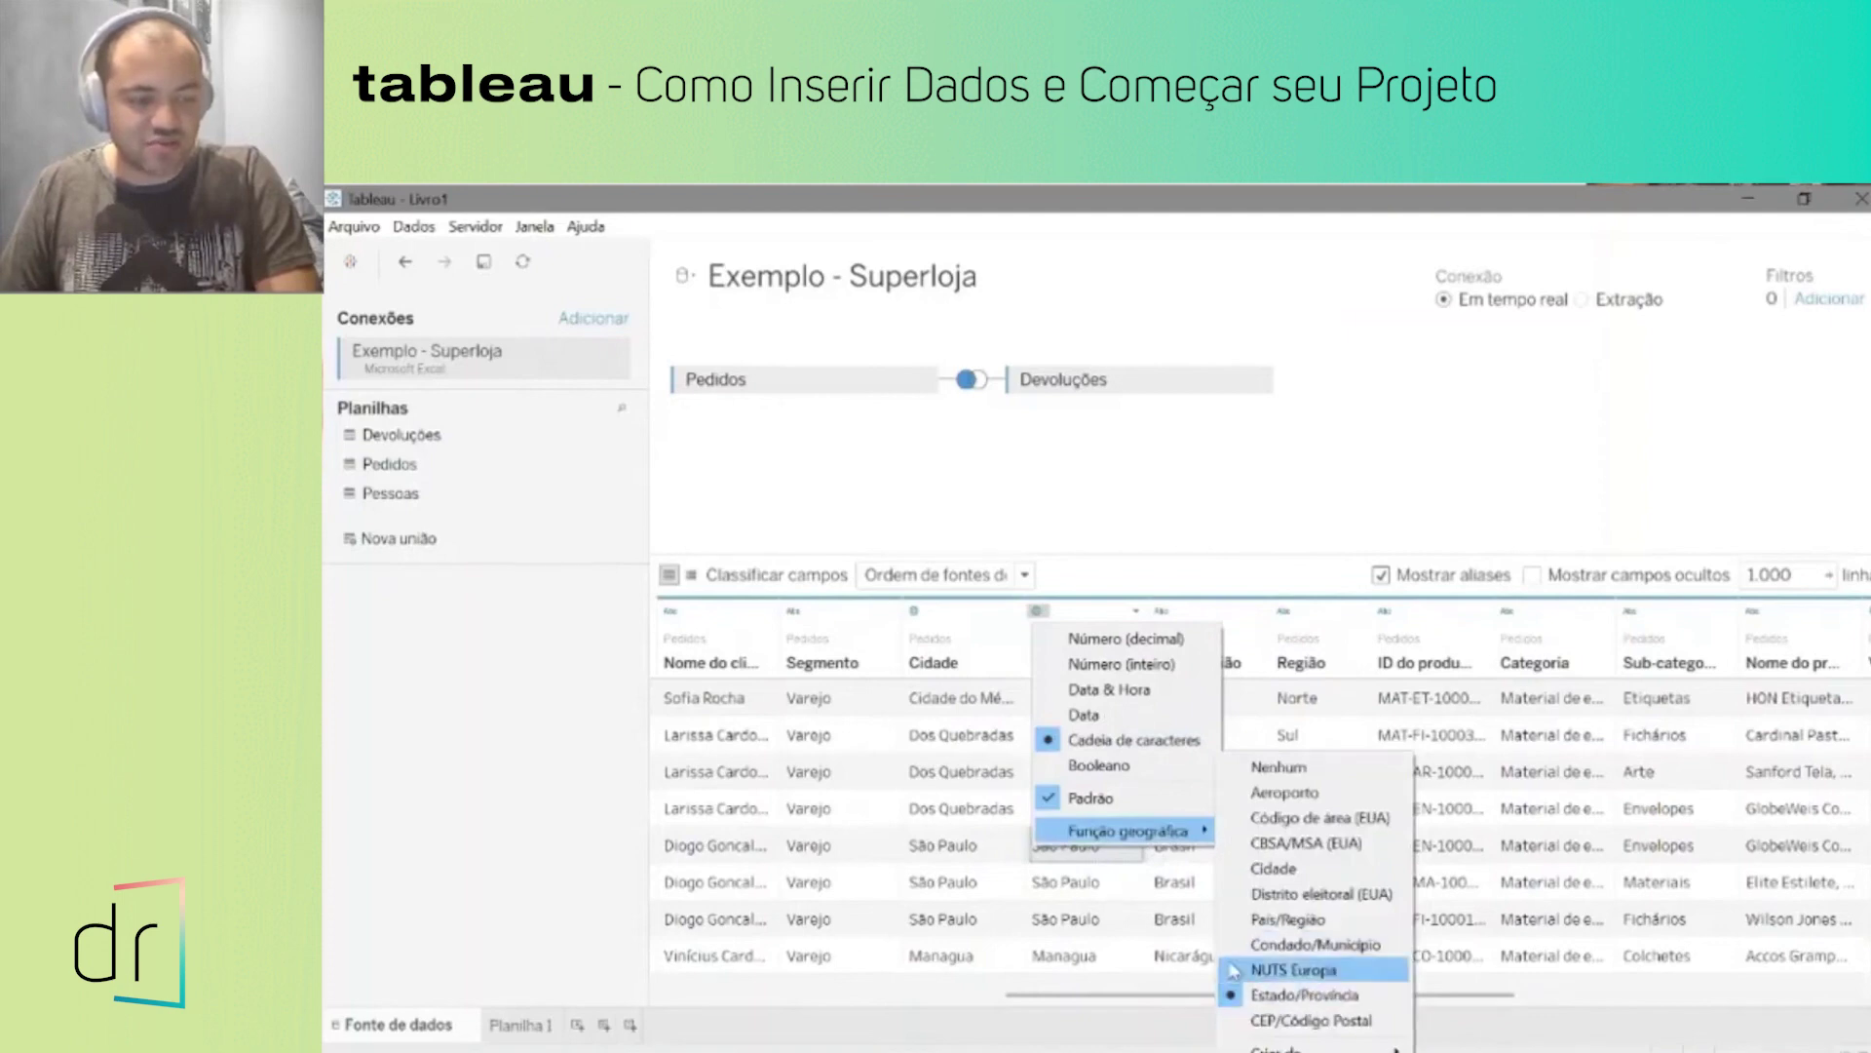
click(1098, 892)
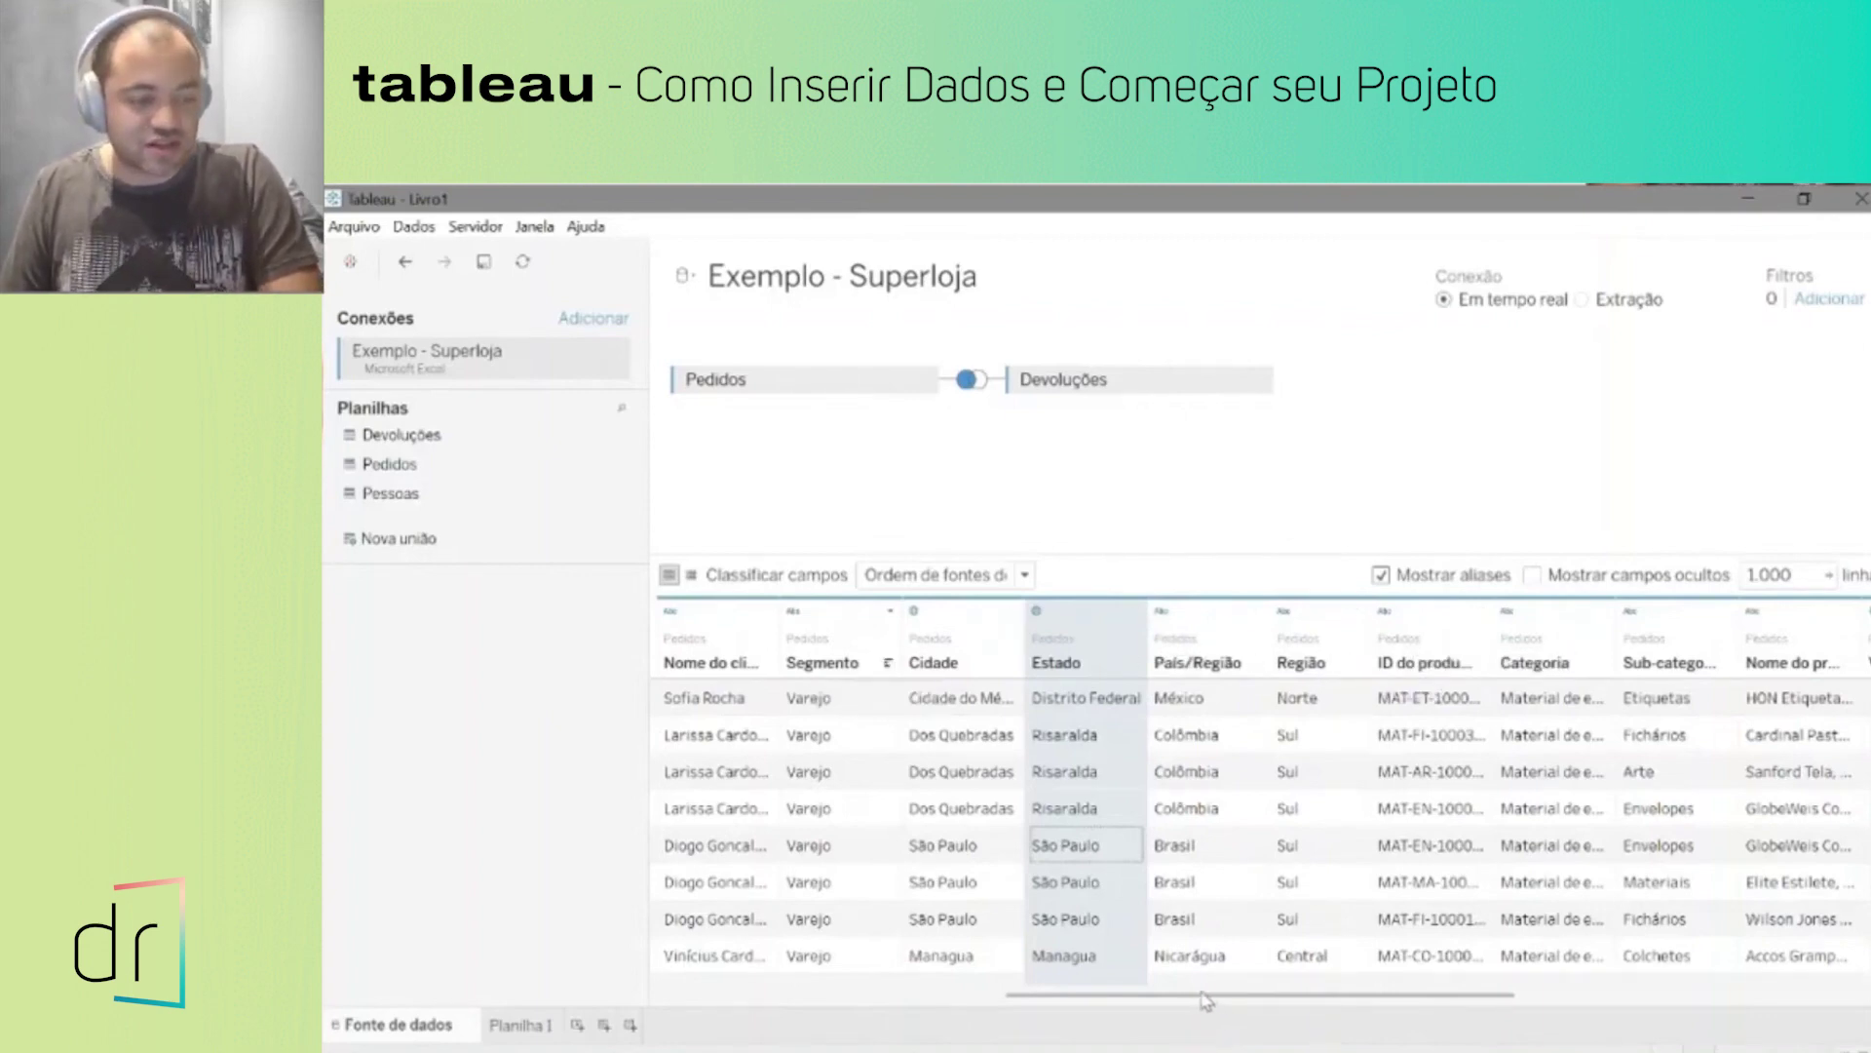
Step: Review the Devolvido and ID da fila values down the rows of the joined data grid
drag(1208, 1001, 848, 1002)
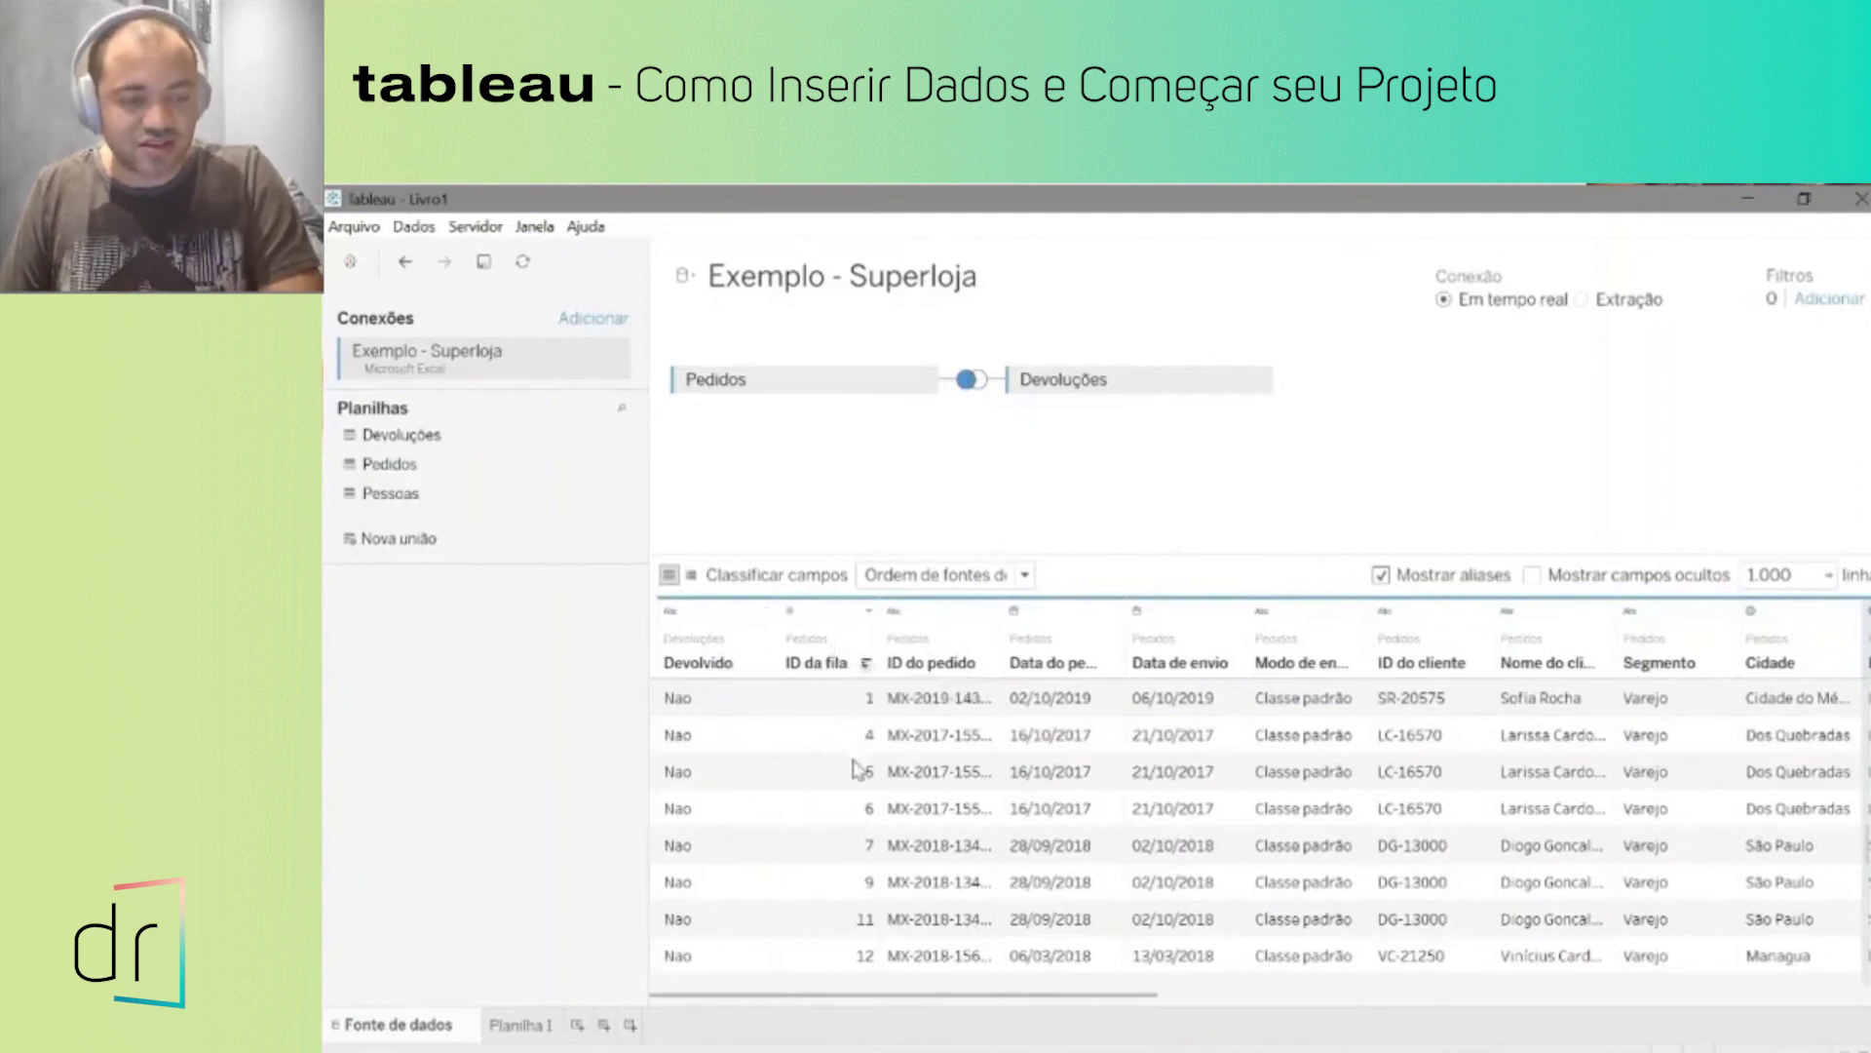
scroll(869, 882, down, 2)
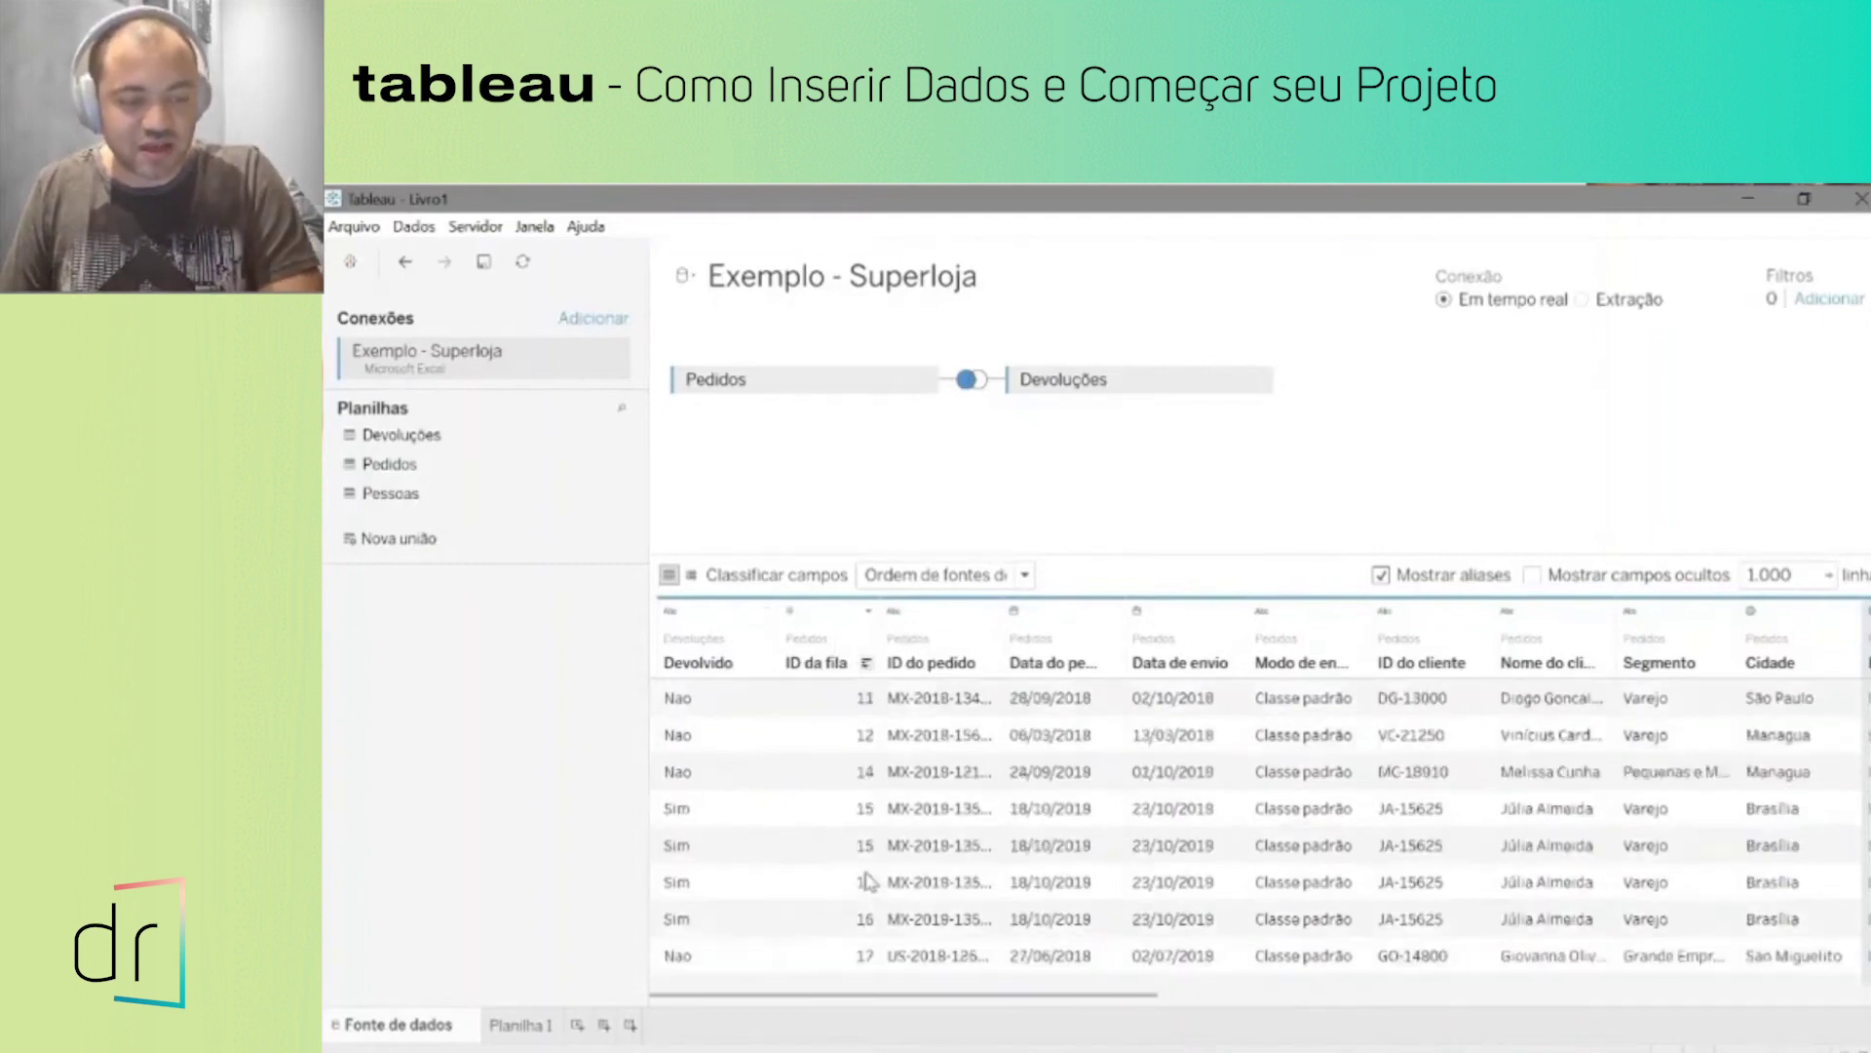
scroll(863, 875, down, 2)
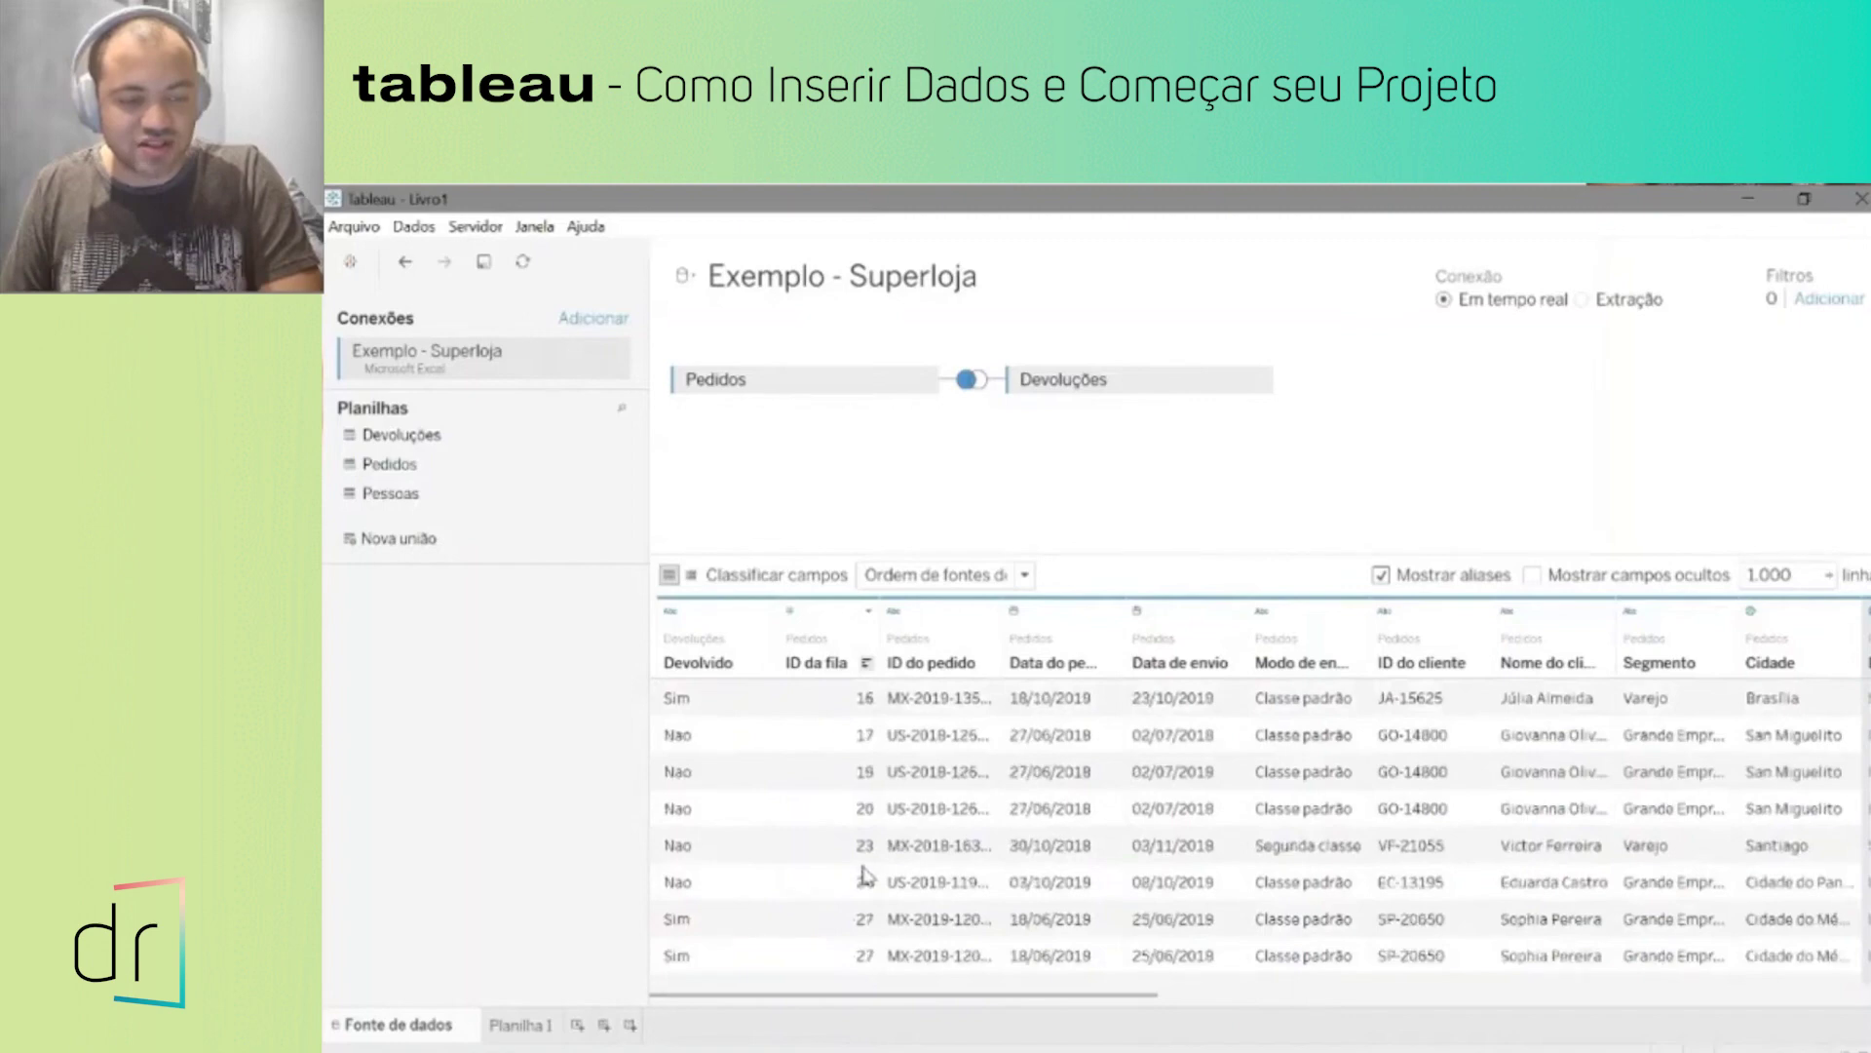
click(870, 814)
scroll(858, 843, up, 1)
scroll(864, 844, up, 4)
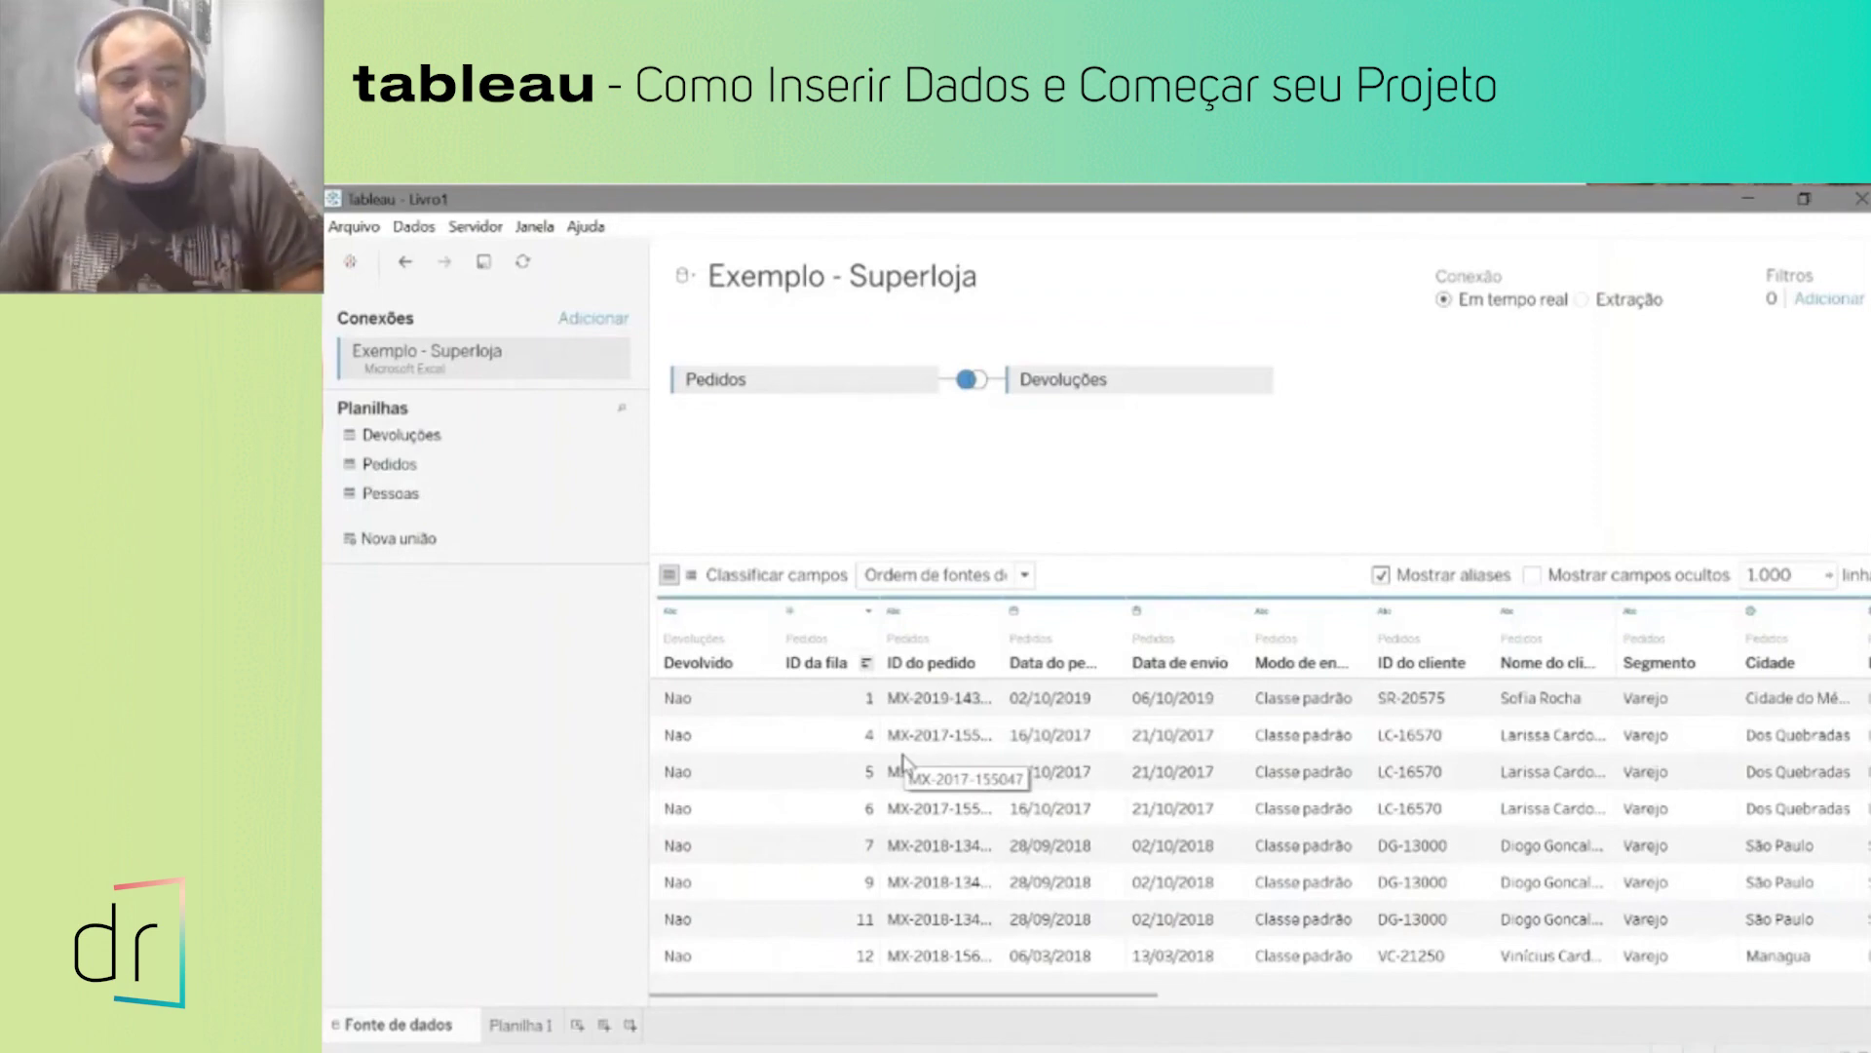
Step: Create a calculated field from ID da fila and name it Classificação Filas
click(861, 613)
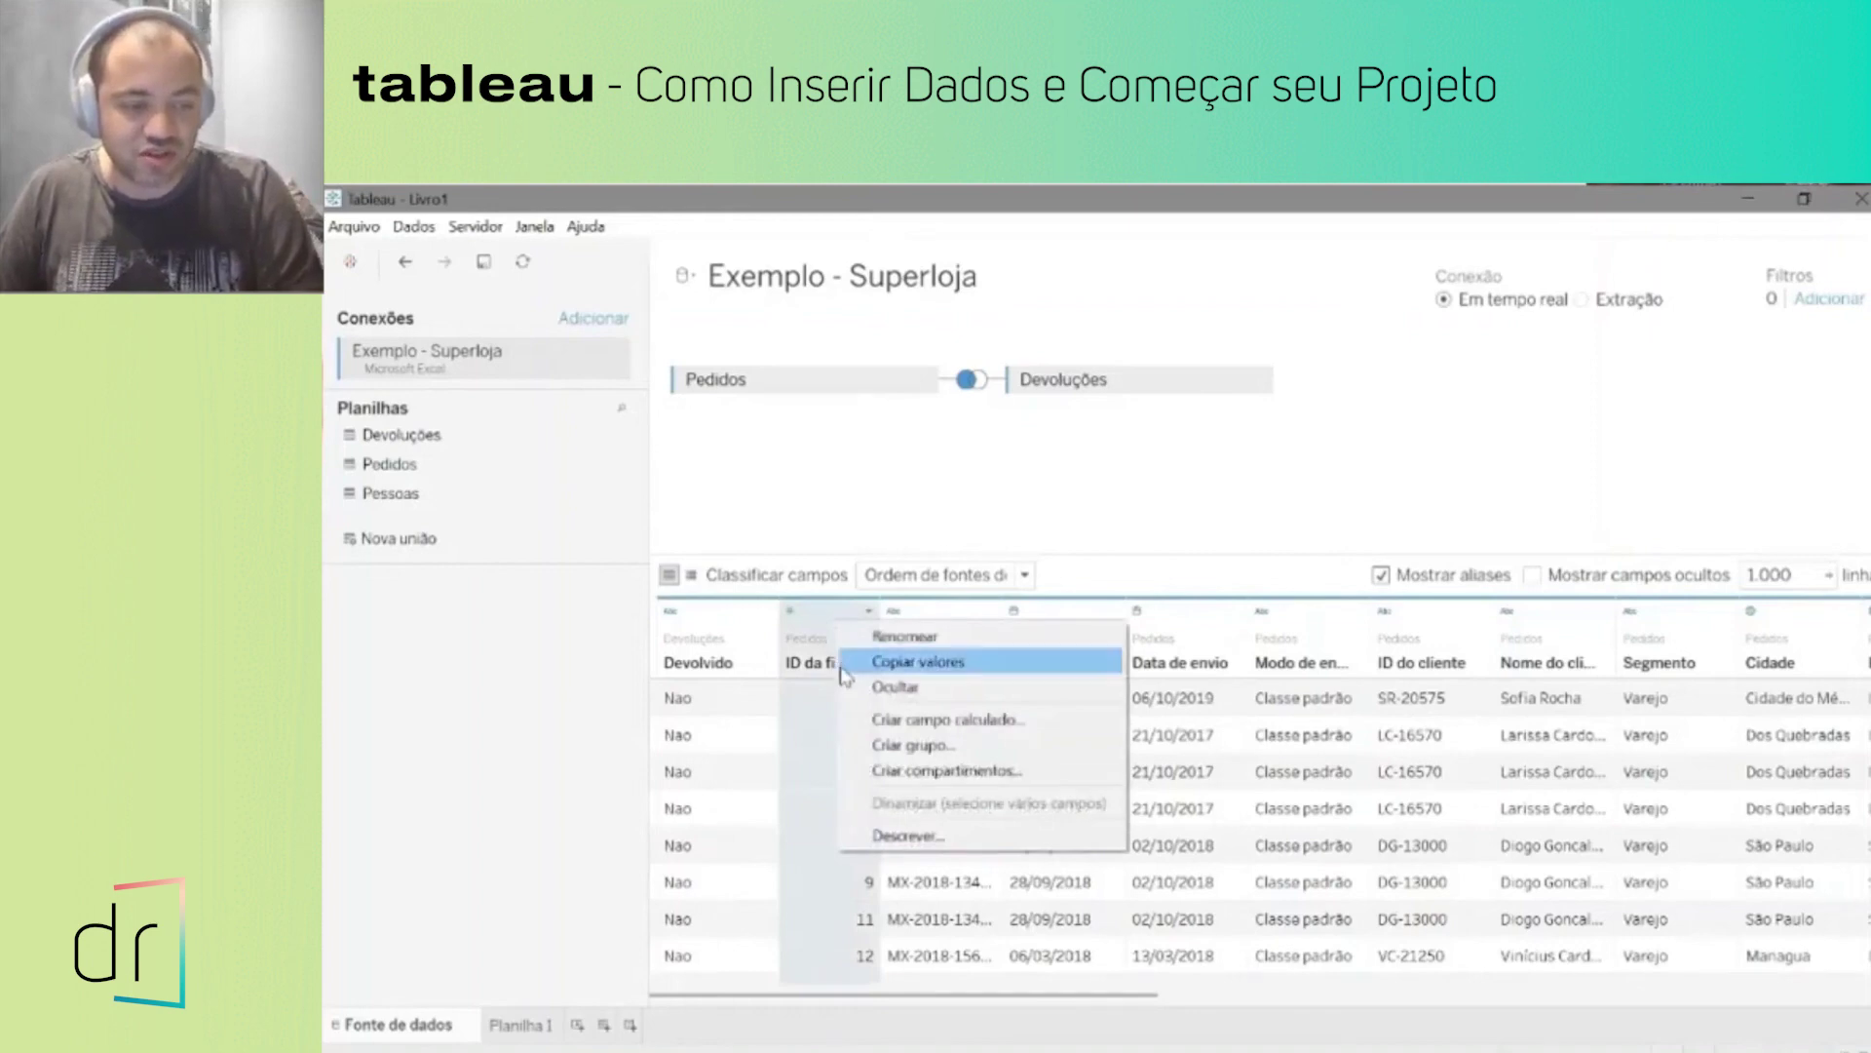
click(906, 722)
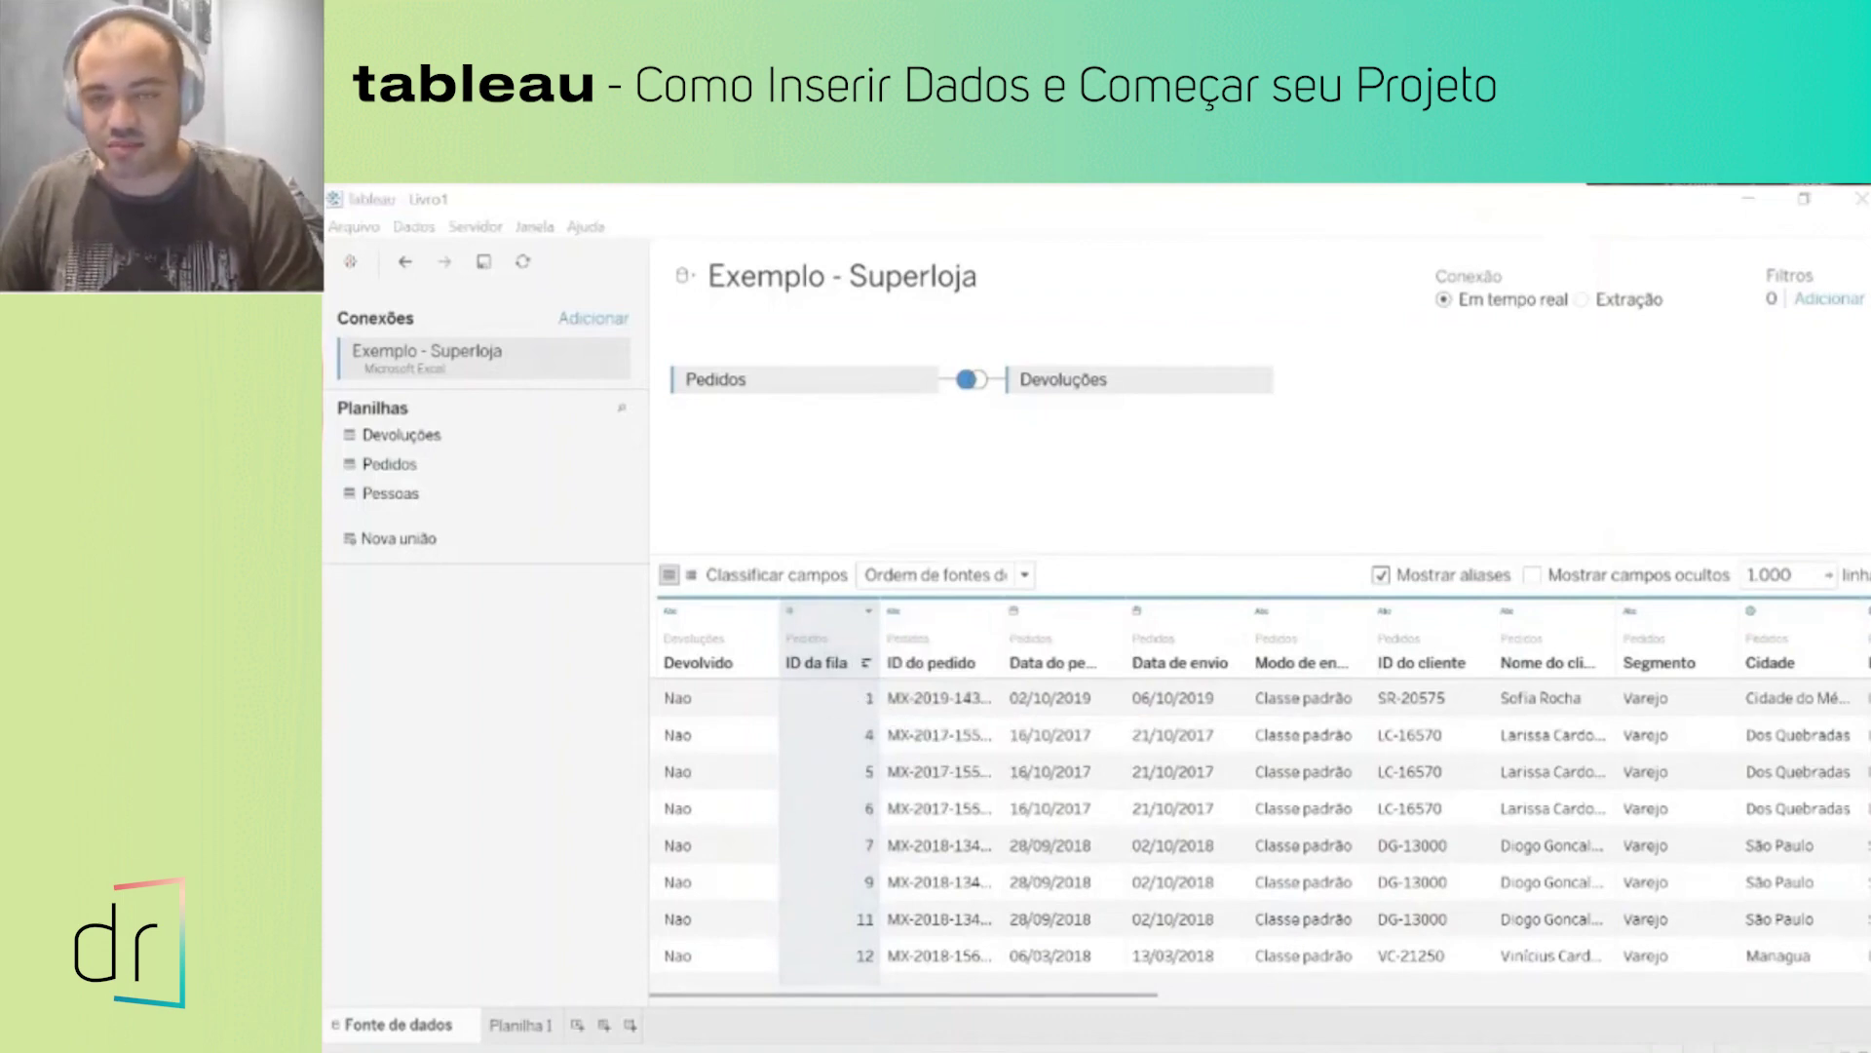
drag(0, 526, 1184, 498)
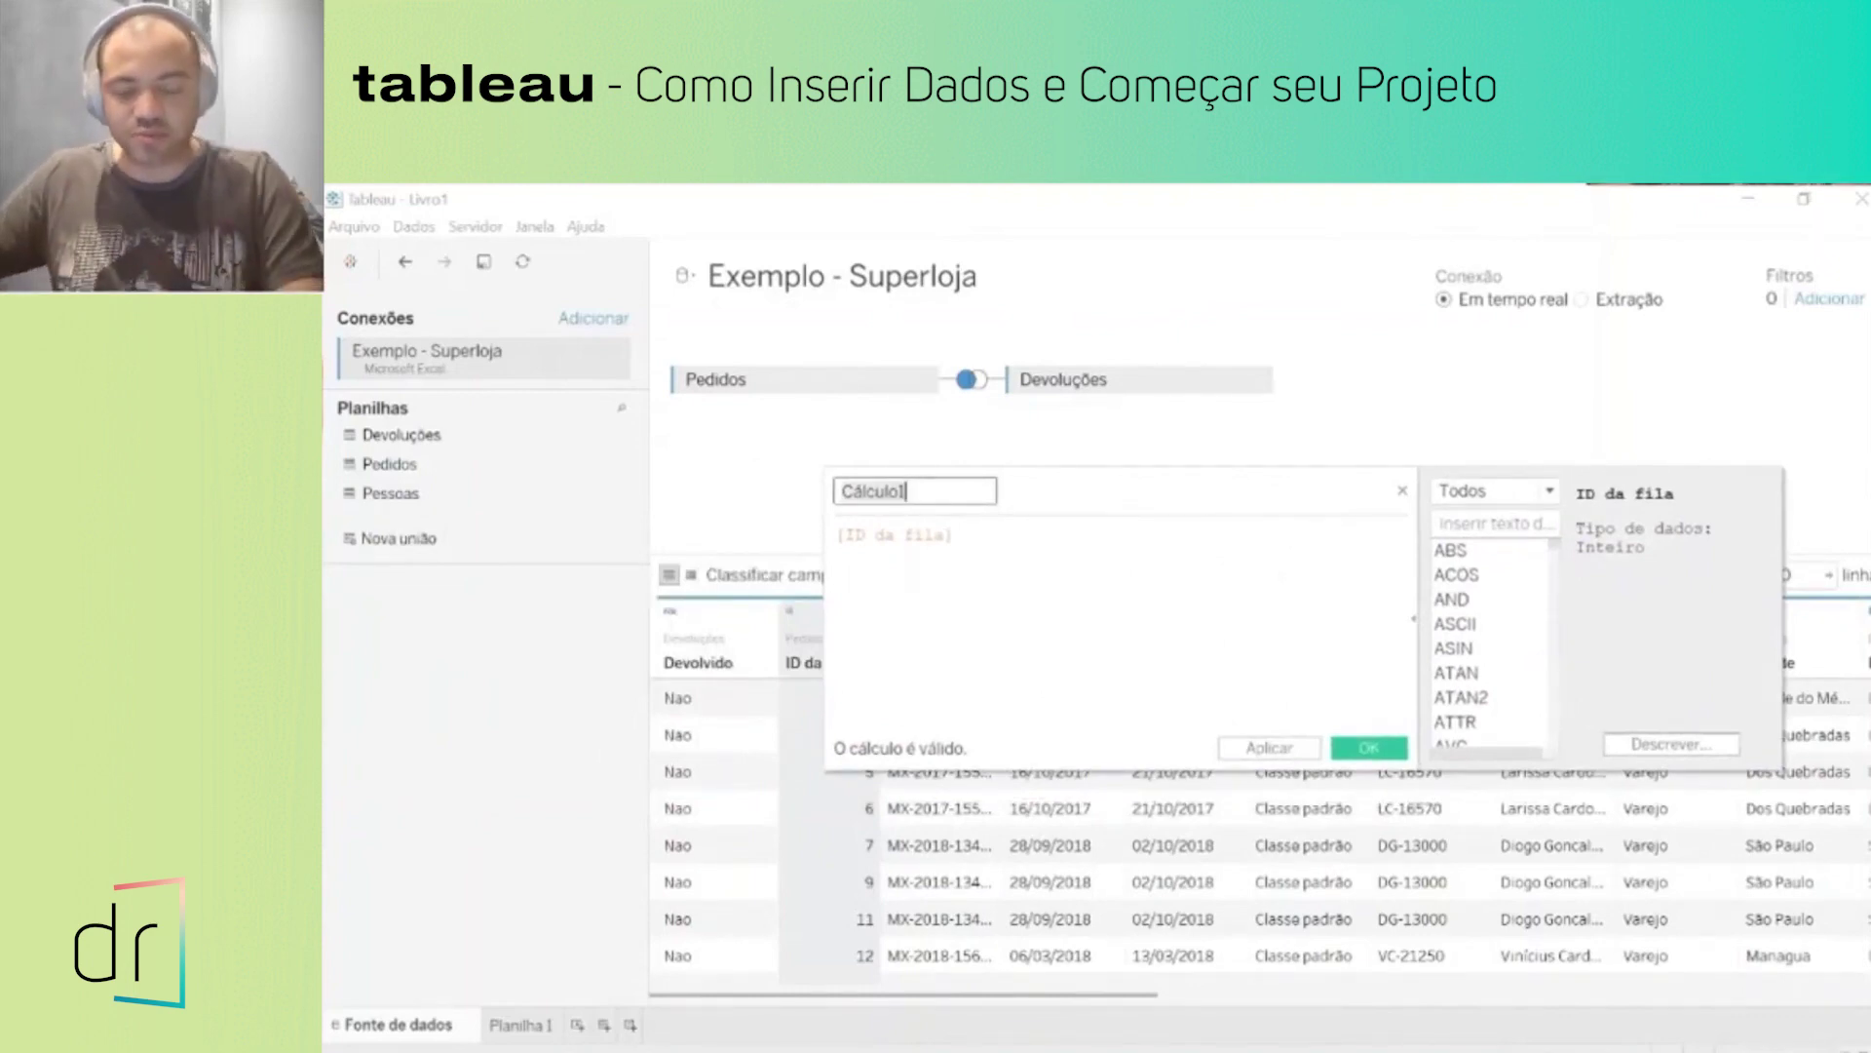
key(ctrl+a)
text(C)
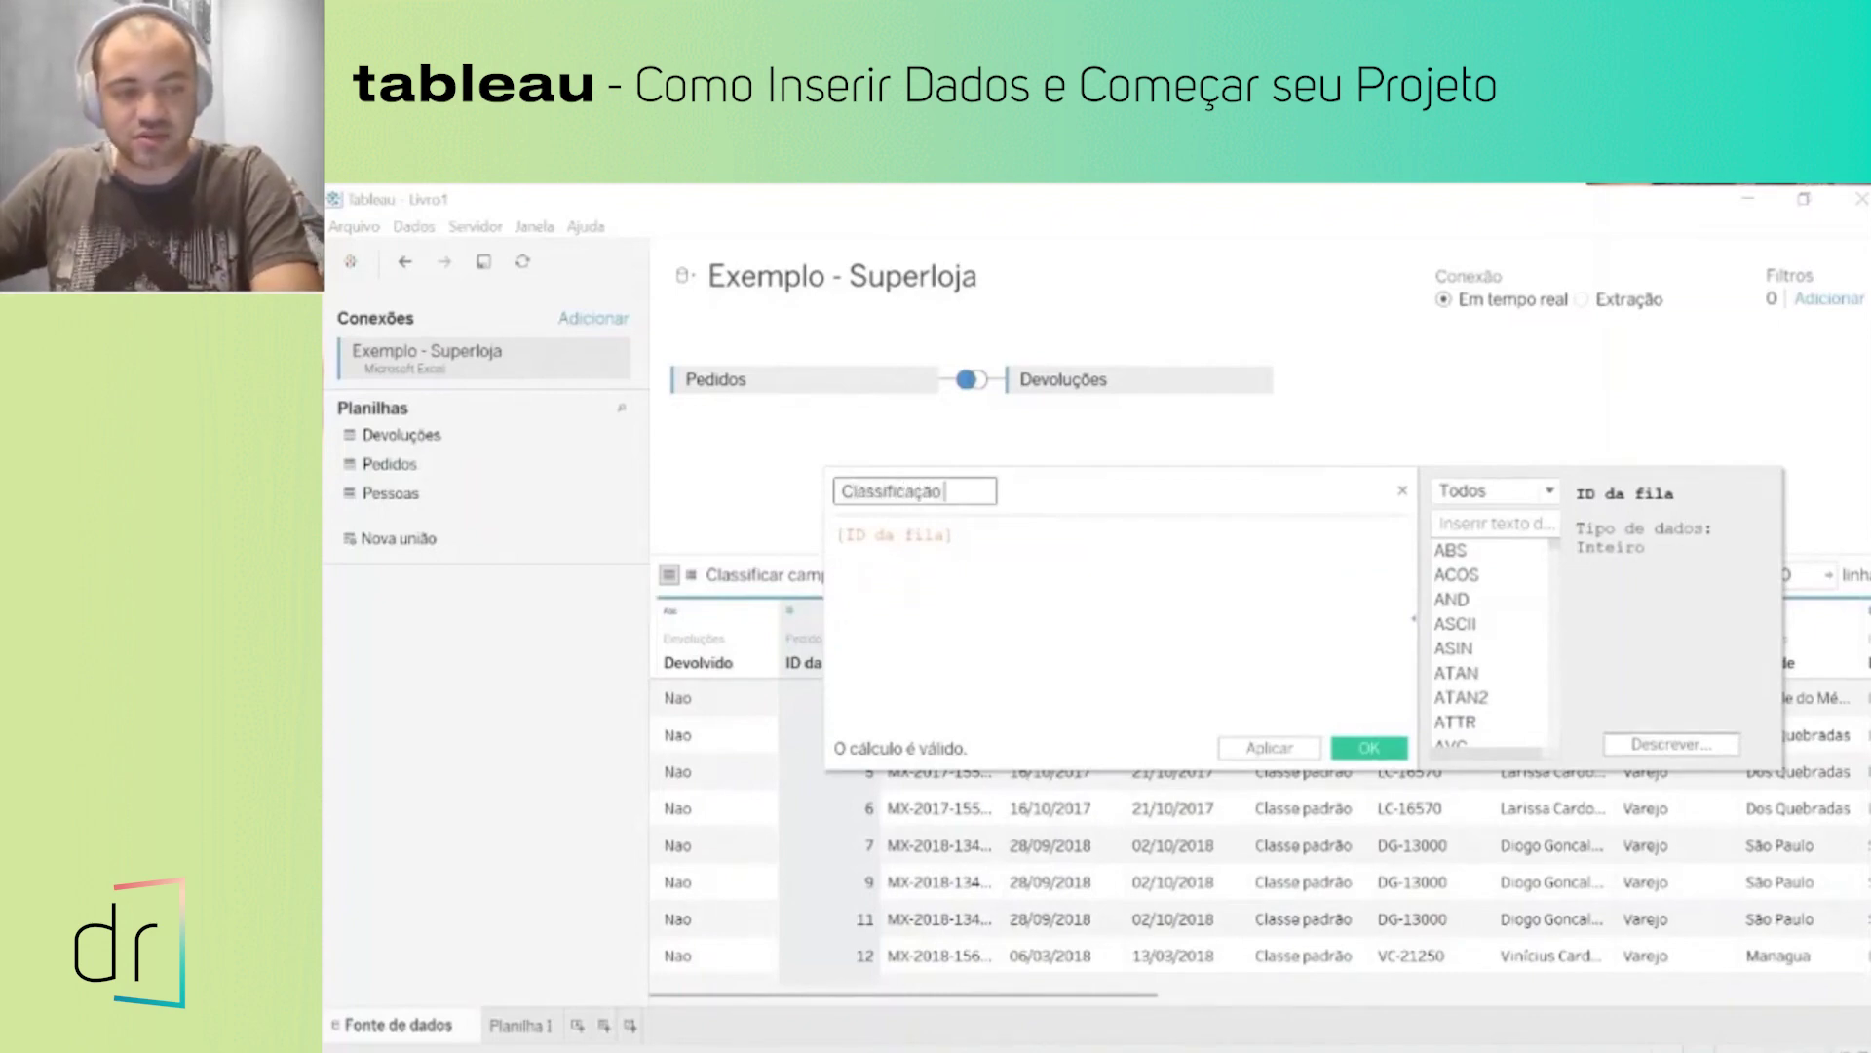
Step: Place the text cursor before the [ID da fila] reference in the Classificação Filas formula
click(954, 535)
key(ctrl+shift+Left)
key(ctrl+shift+Left)
key(ctrl+shift+Left)
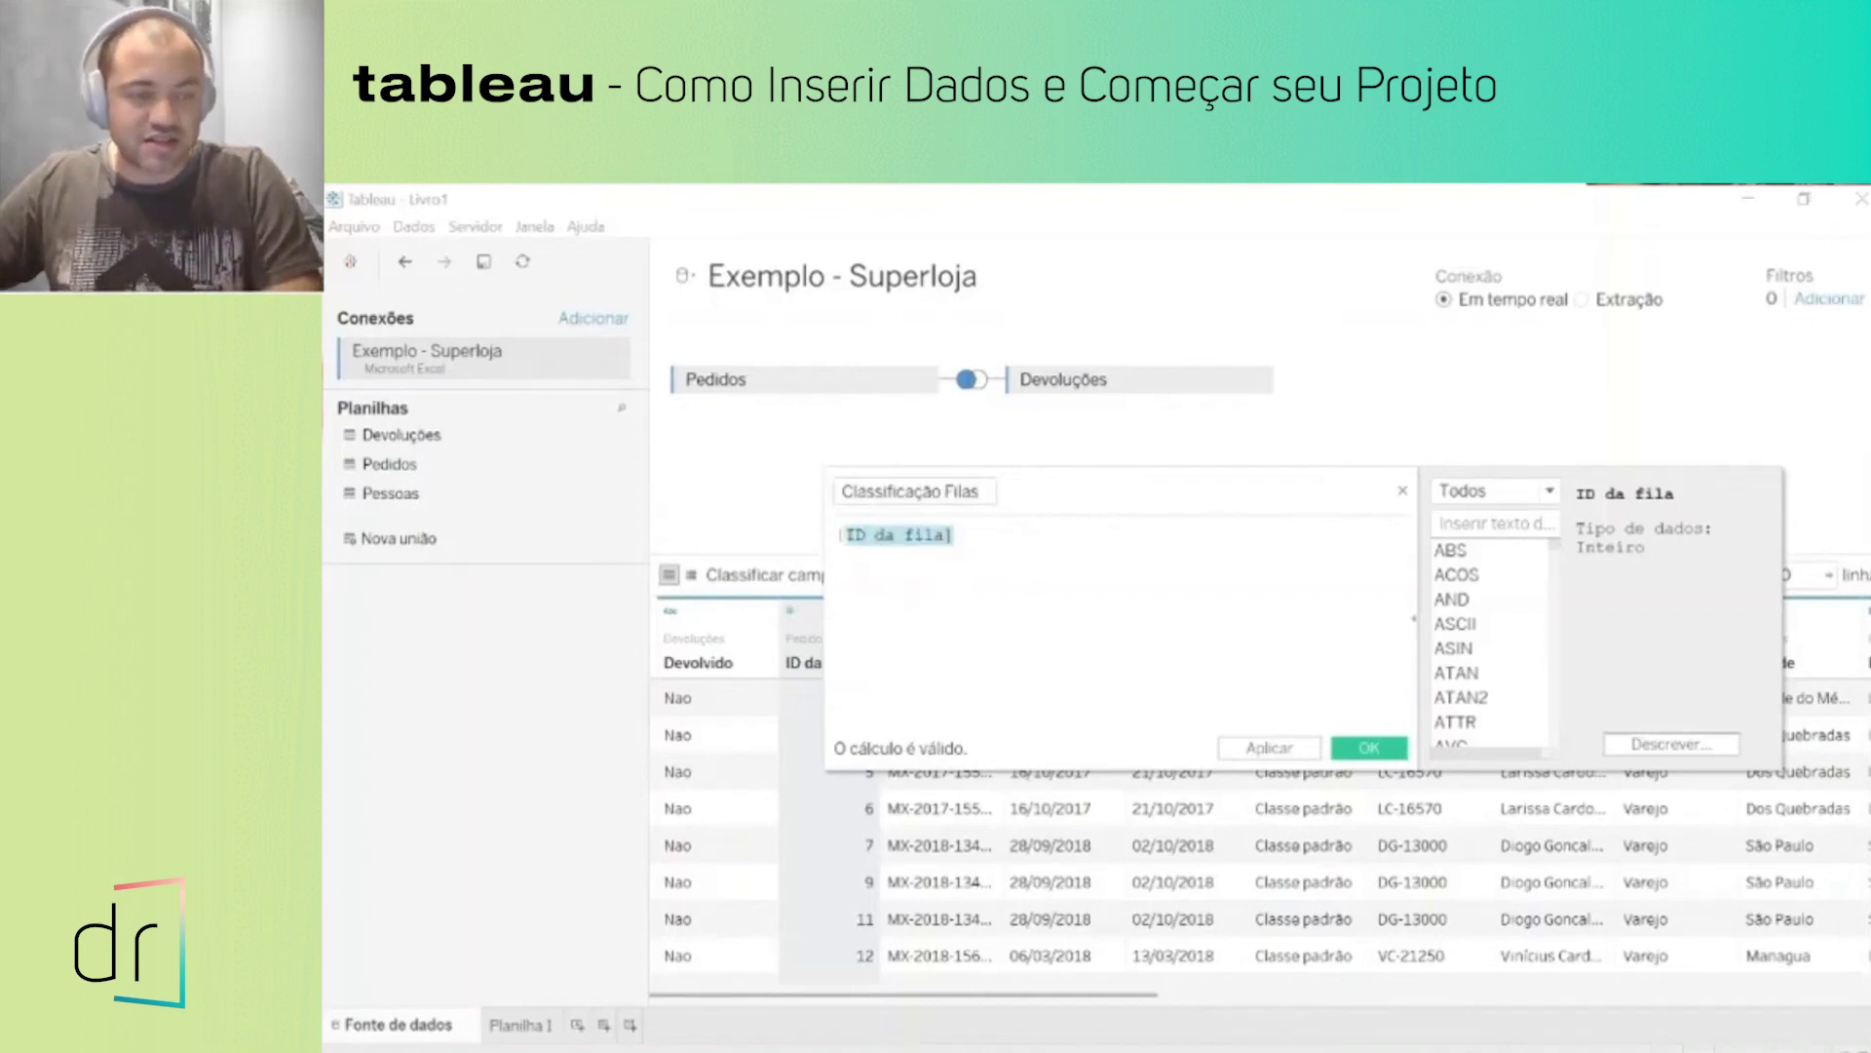
key(BackSpace)
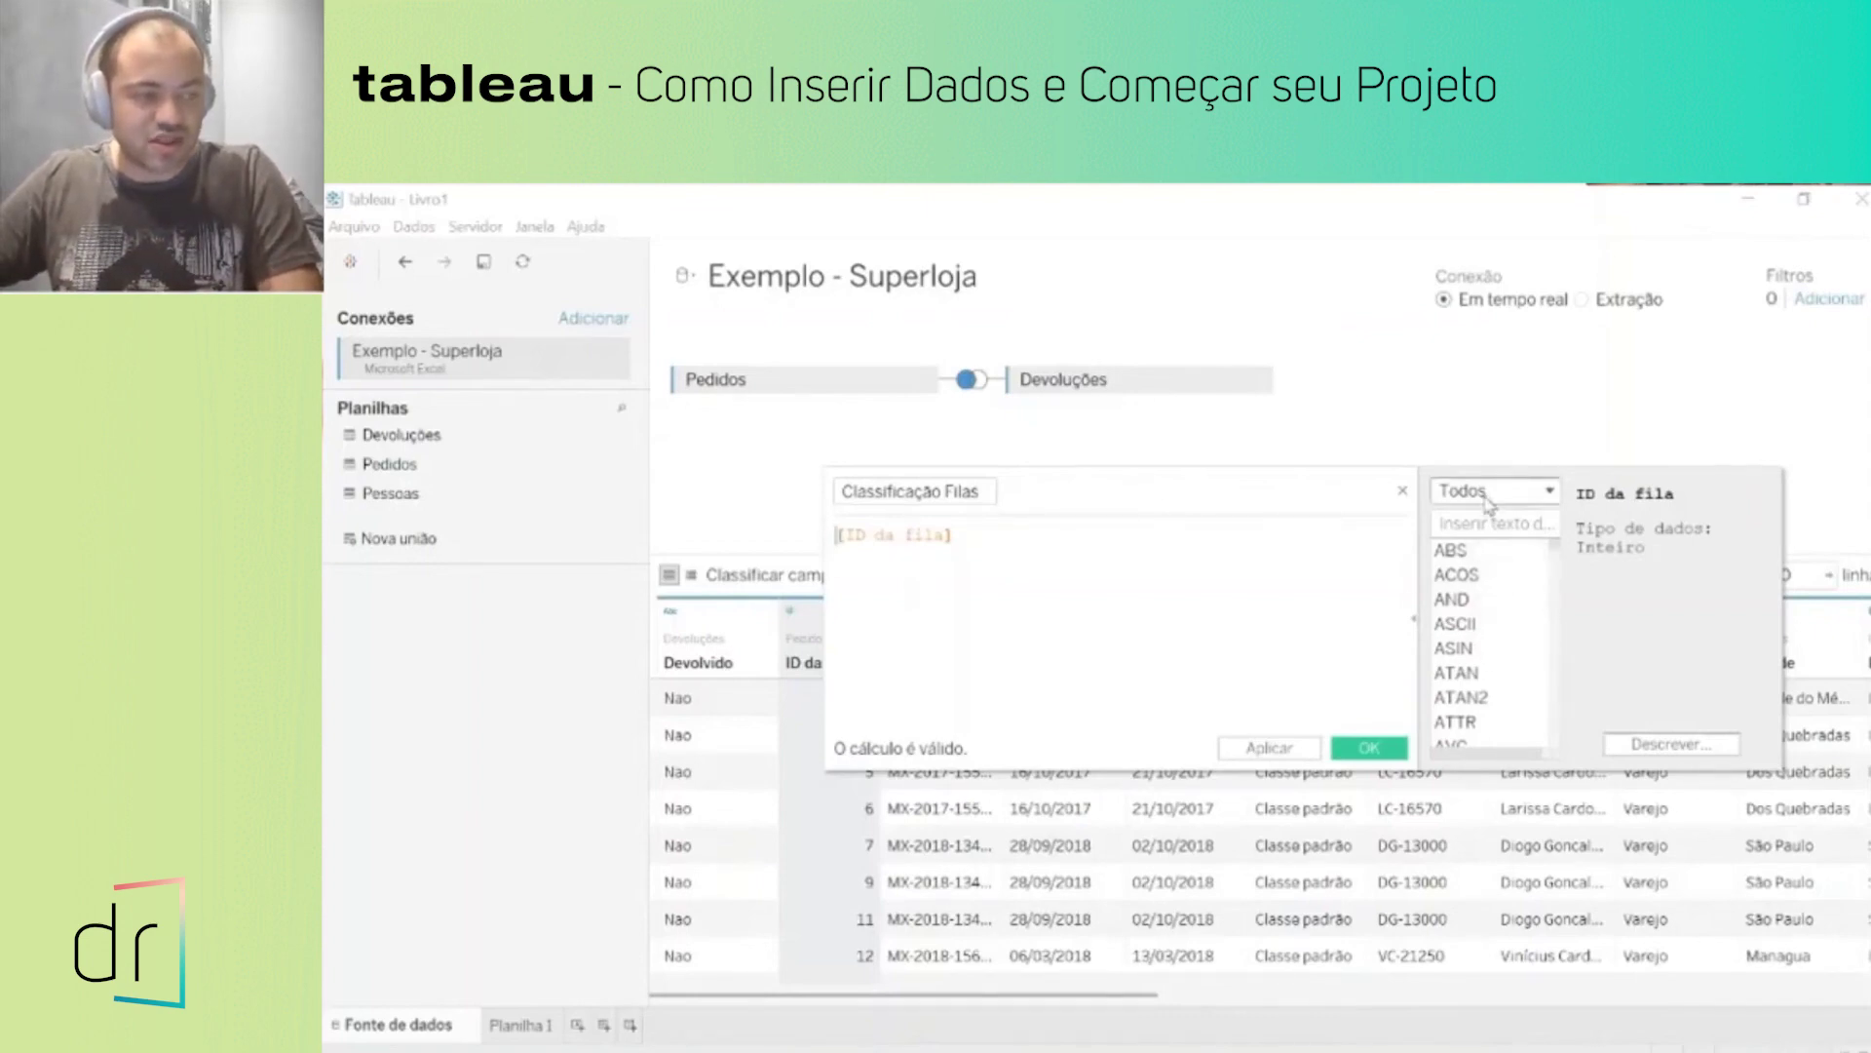
Step: Browse the full list of functions available for the calculation, including IF, RANK, DATE and COUNT
scroll(1488, 604, down, 8)
scroll(1488, 629, down, 15)
scroll(1488, 628, down, 8)
scroll(1486, 631, up, 4)
scroll(1483, 639, down, 3)
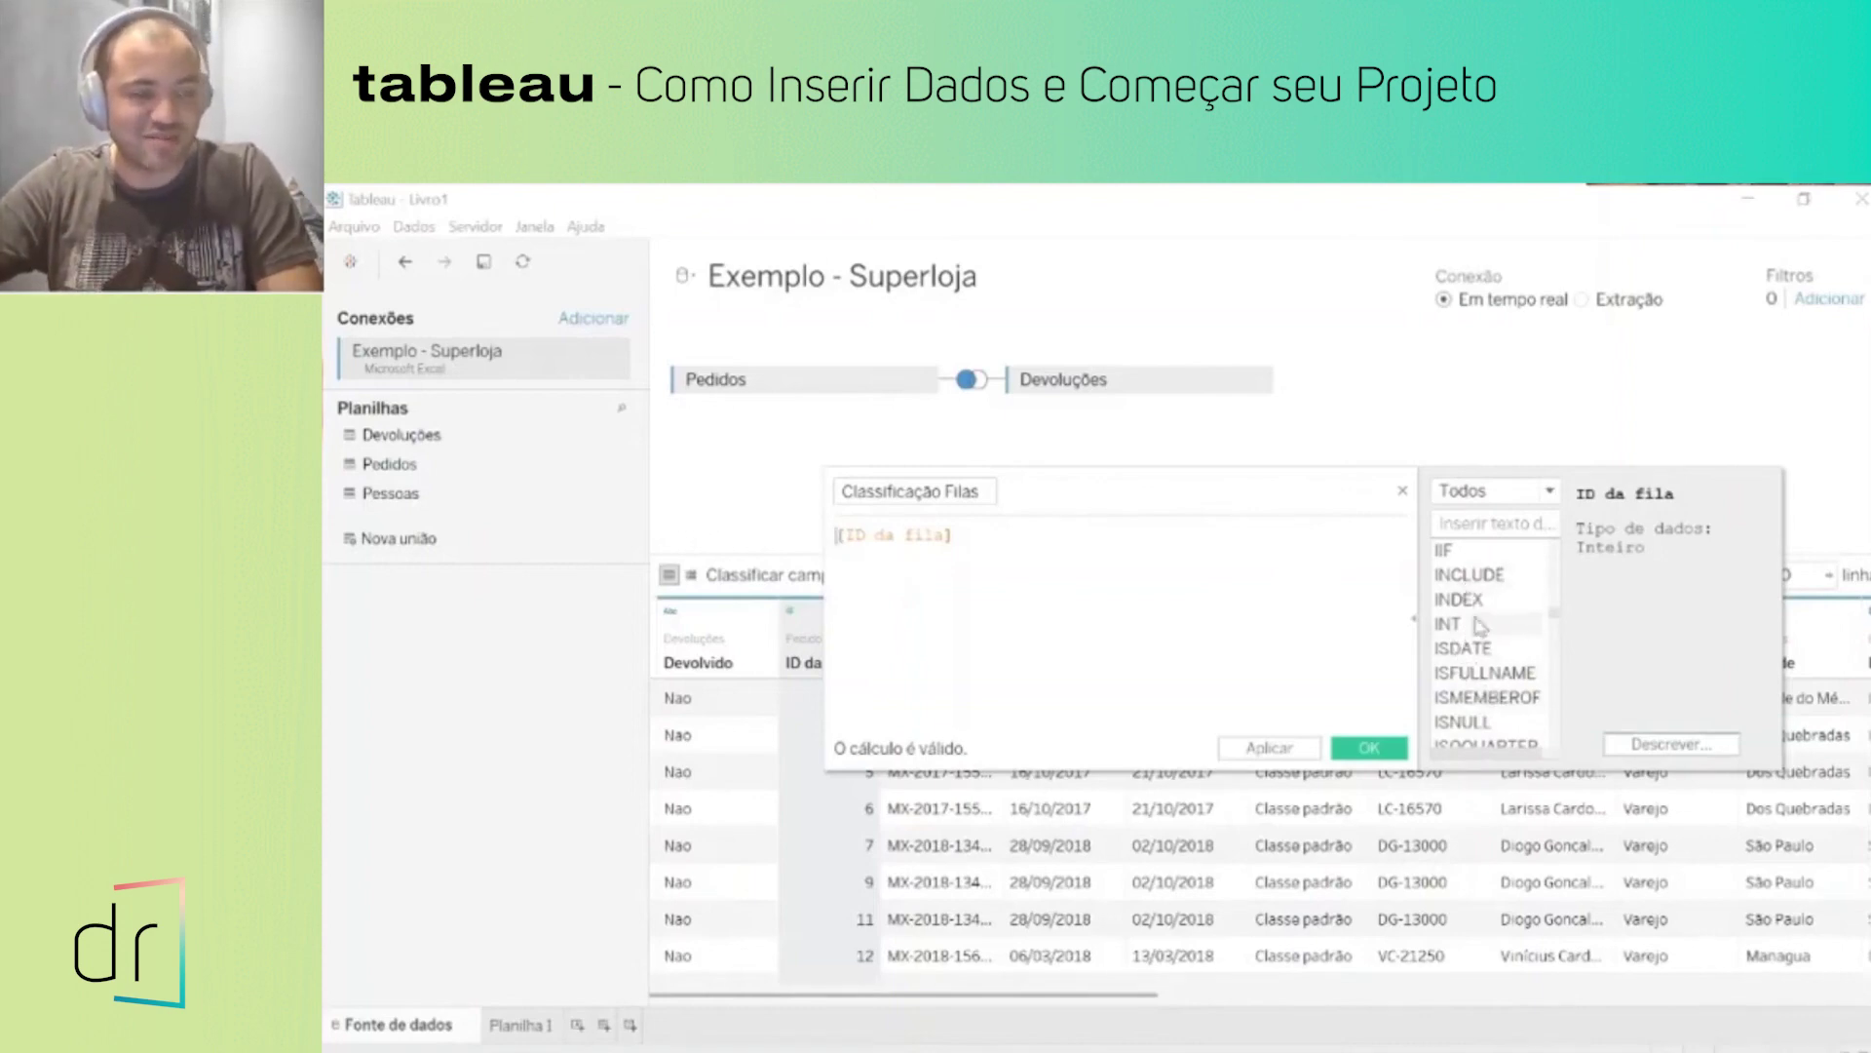
scroll(1479, 588, down, 6)
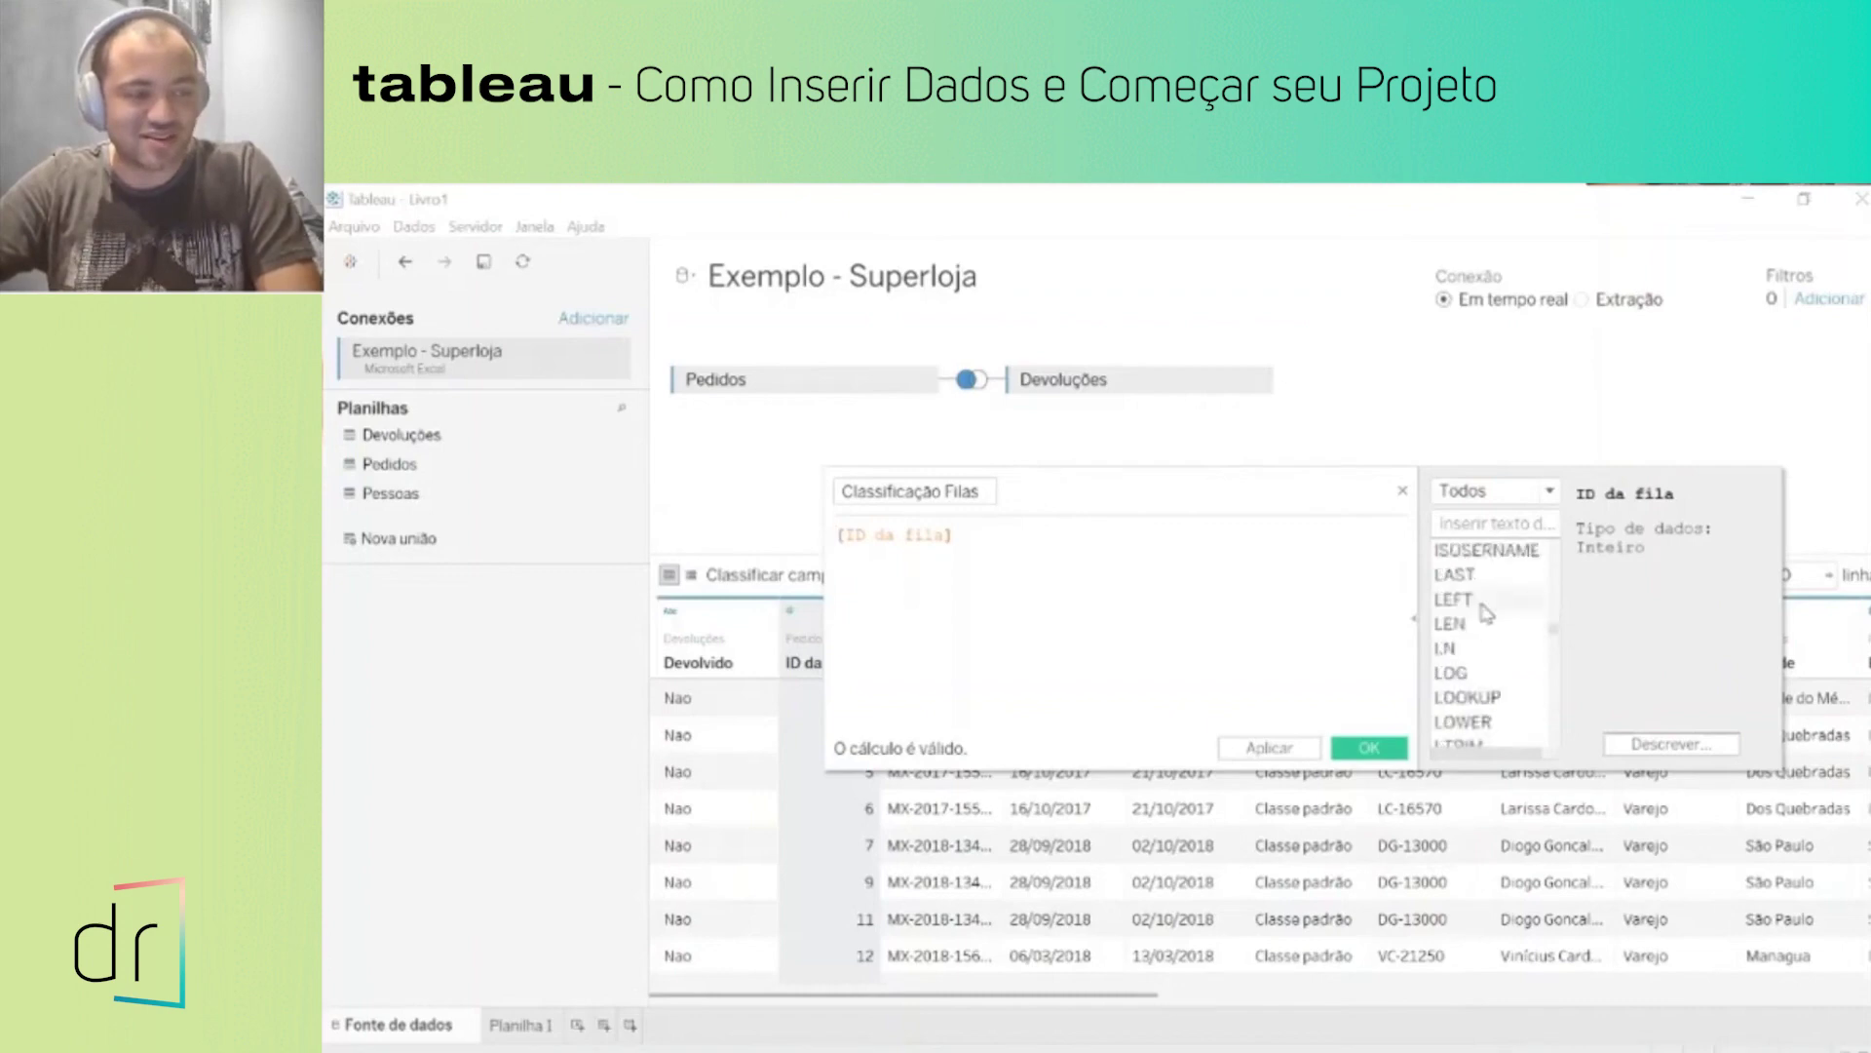
scroll(1484, 612, down, 15)
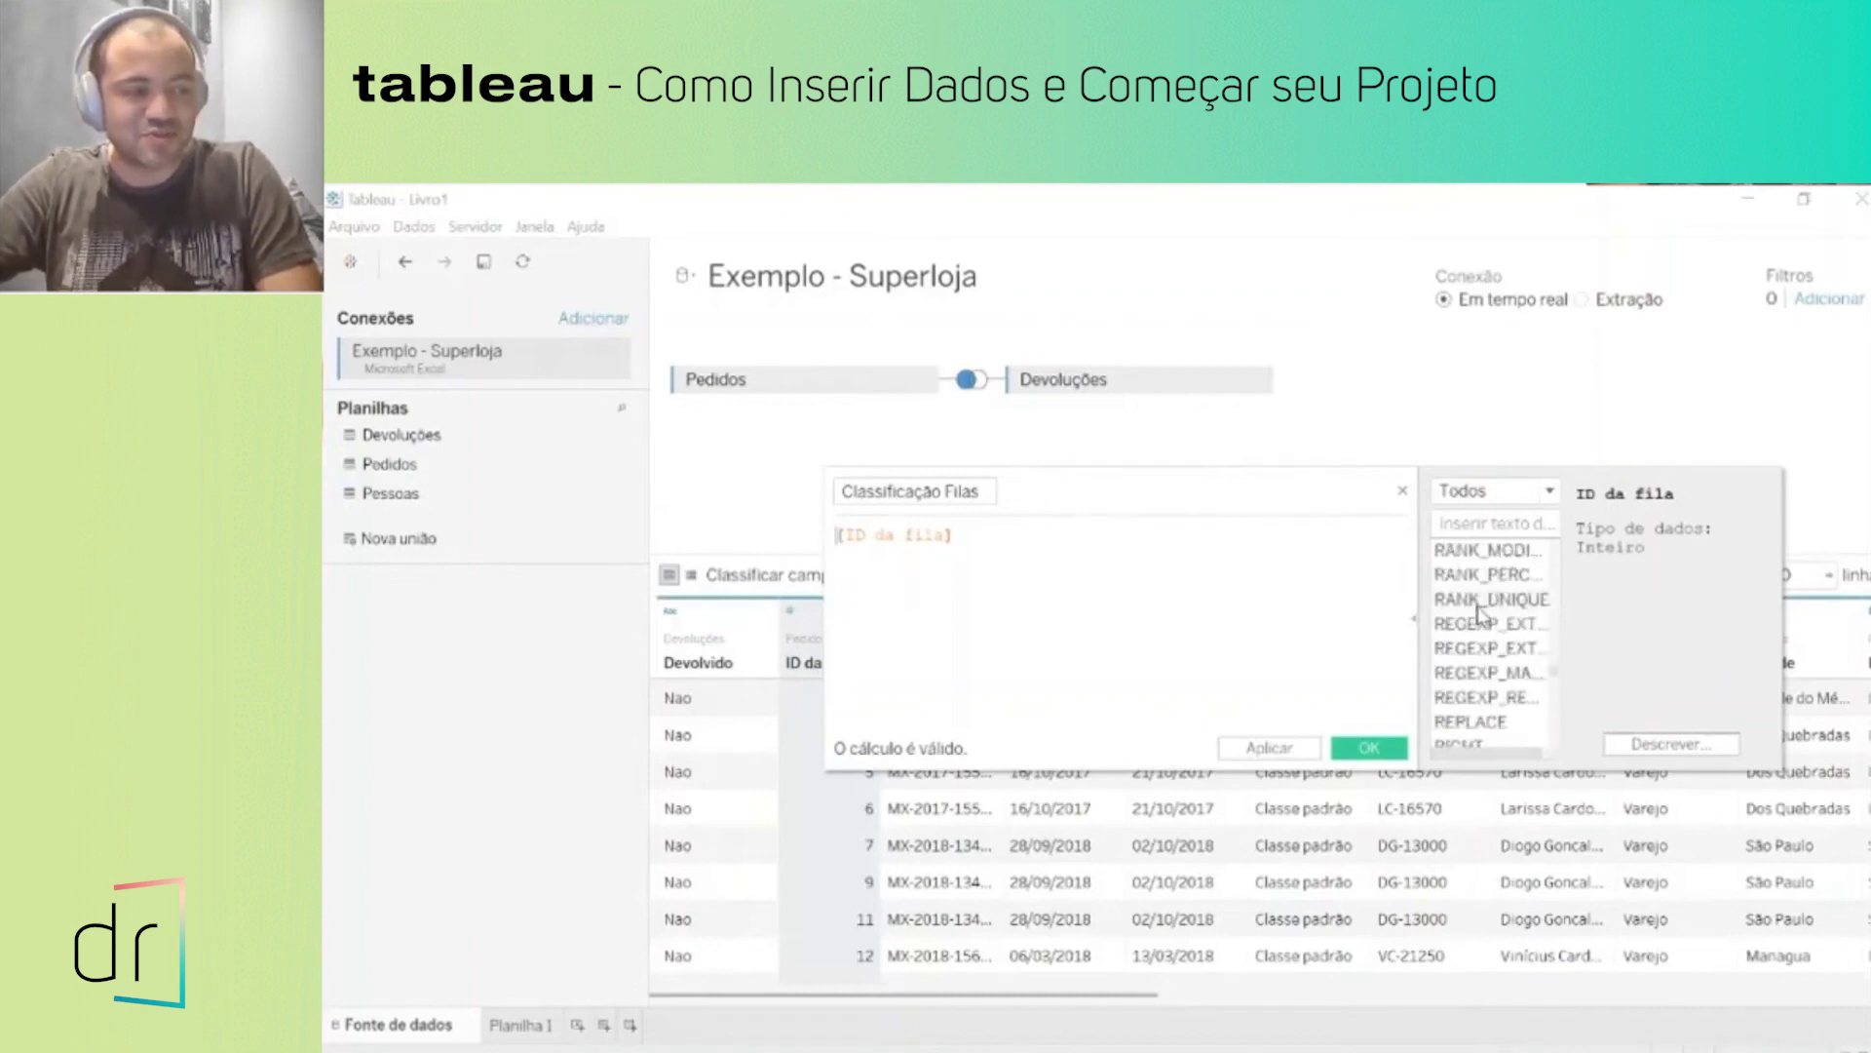
scroll(1479, 616, down, 10)
scroll(1479, 612, up, 8)
scroll(1480, 612, up, 20)
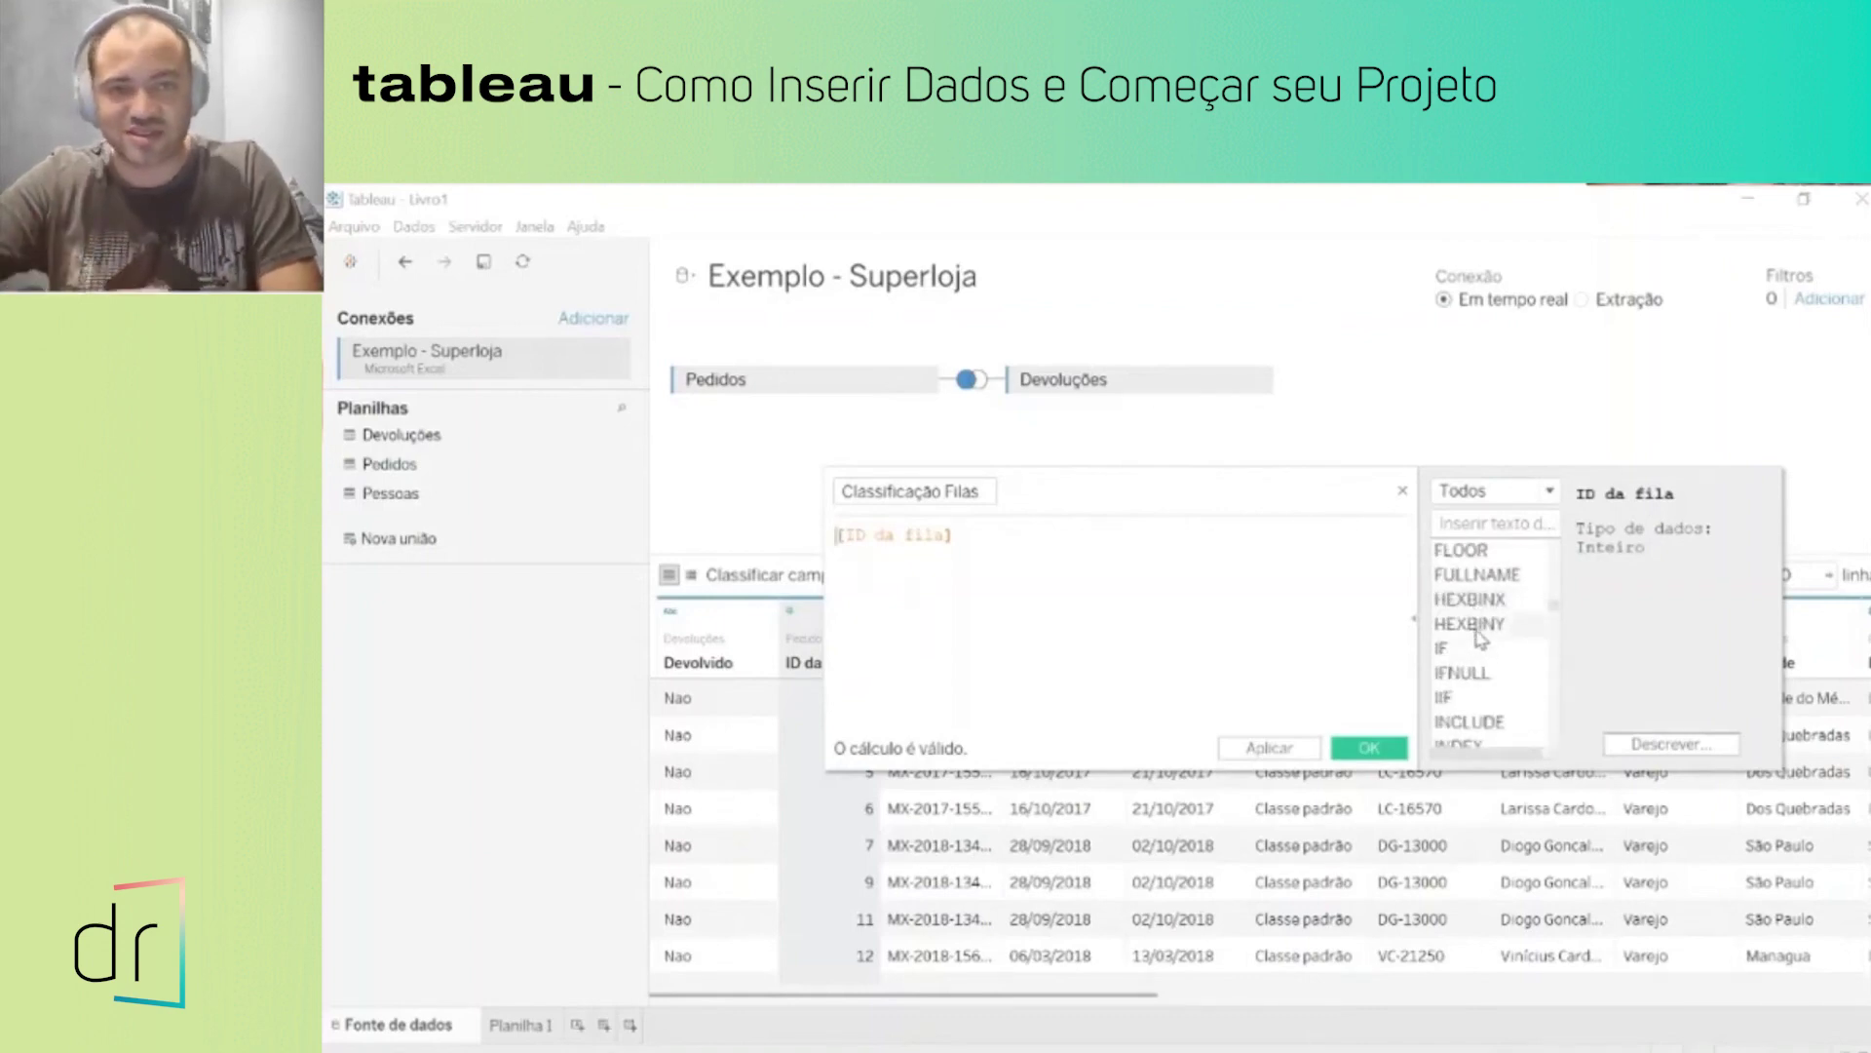
scroll(1478, 631, up, 8)
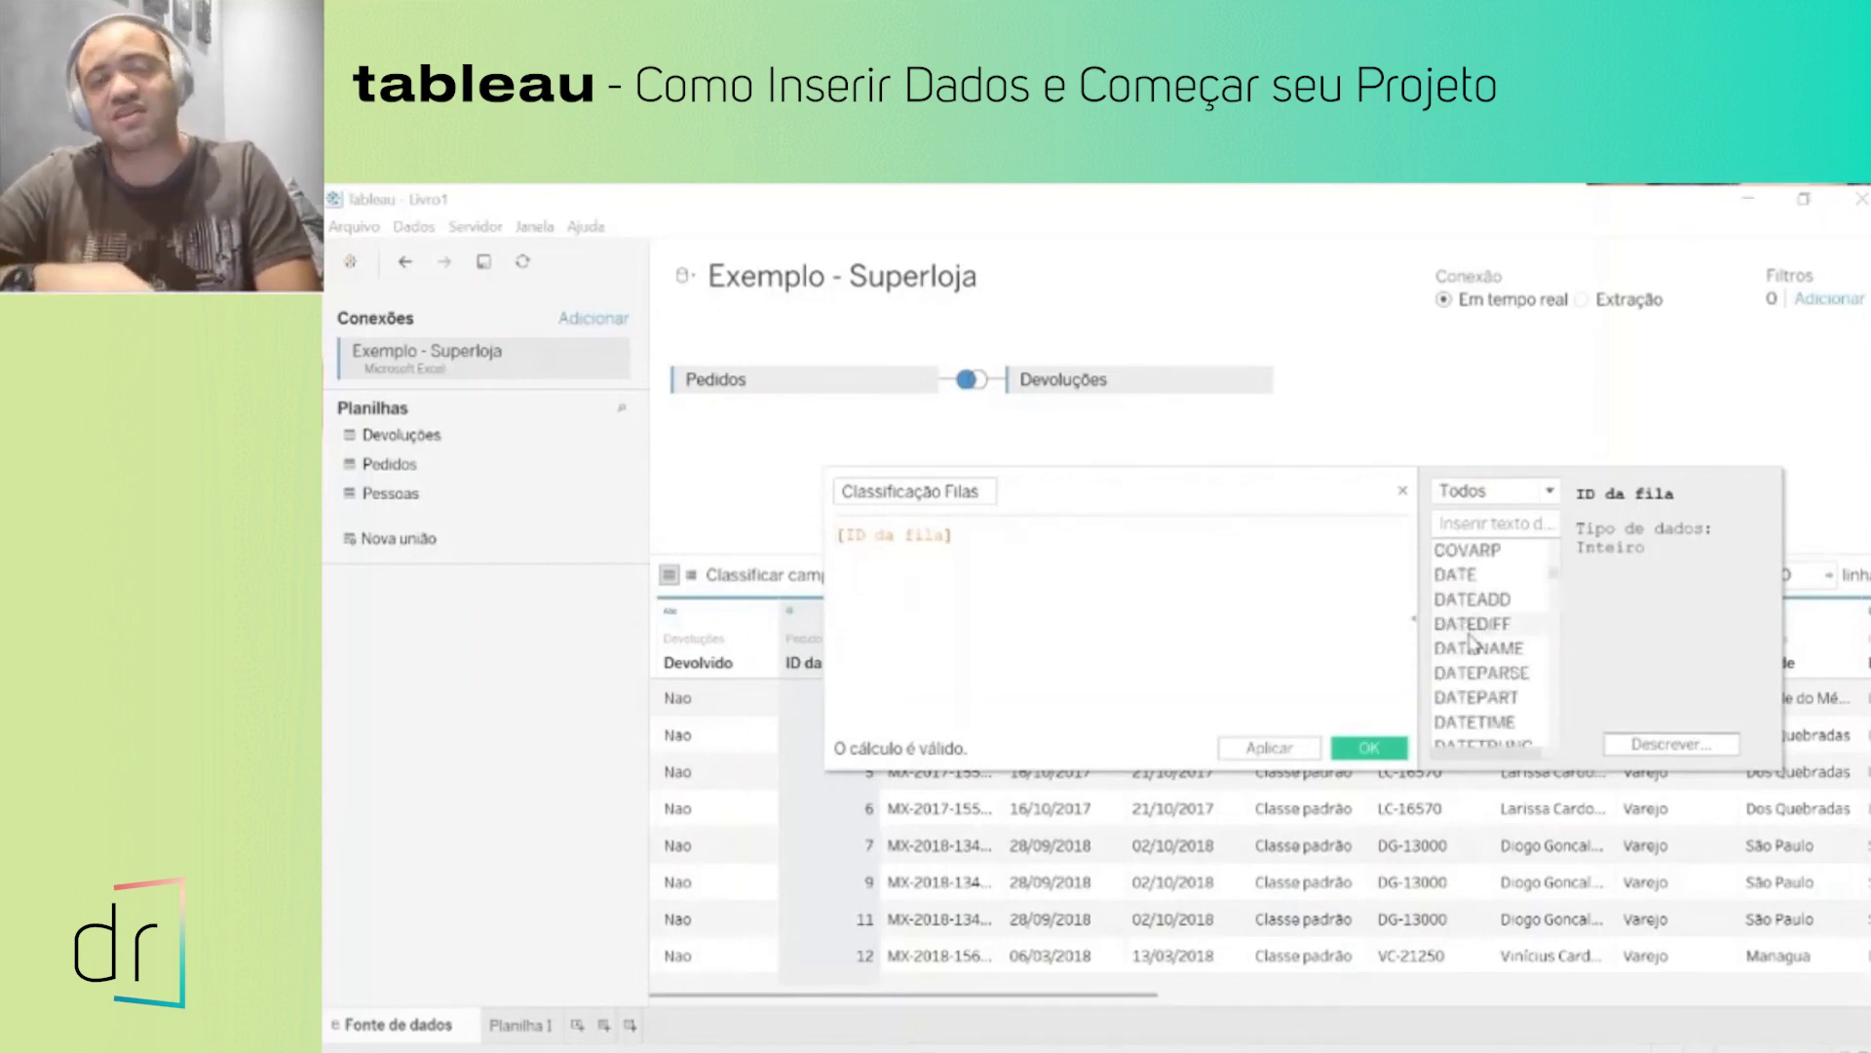
scroll(1469, 631, up, 6)
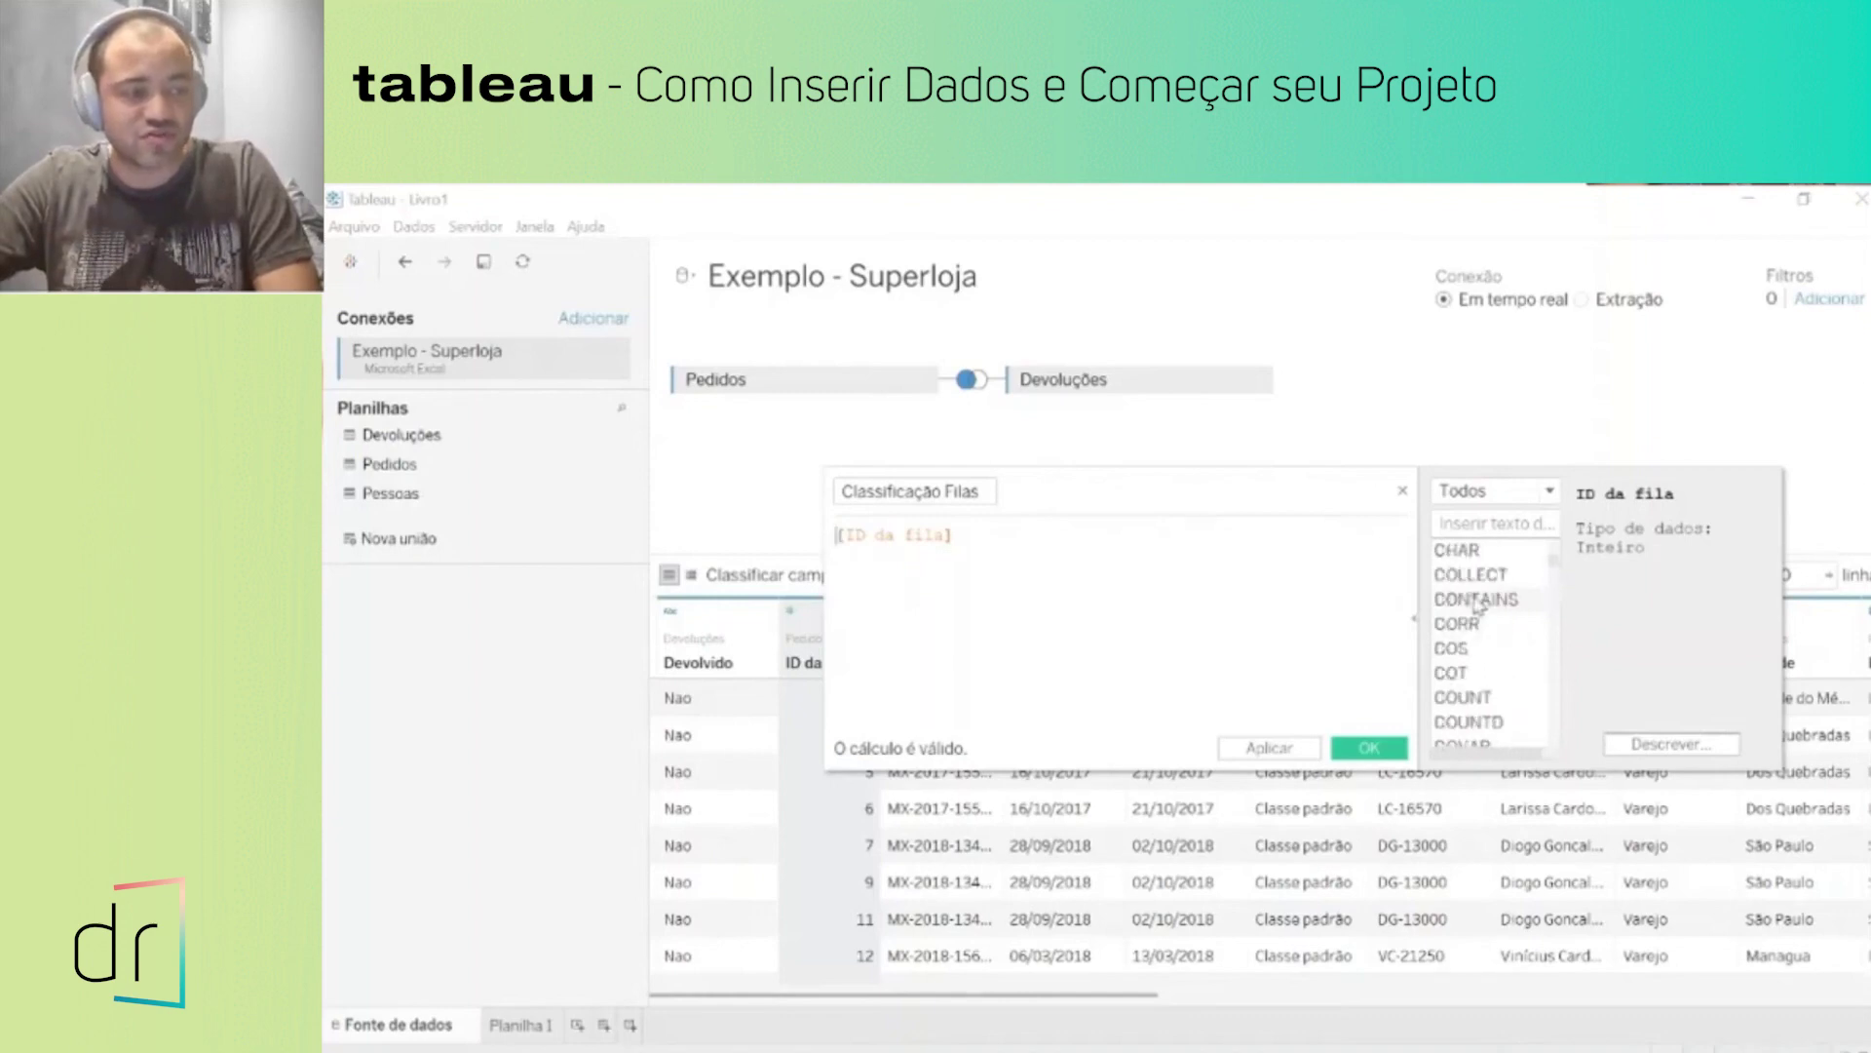
Step: Browse the calculation functions by category: Número, Cadeia de caracteres, Data, Conversão de tipo, Agregar, Usuário and Espacial, ending on Todos
scroll(1471, 629, down, 6)
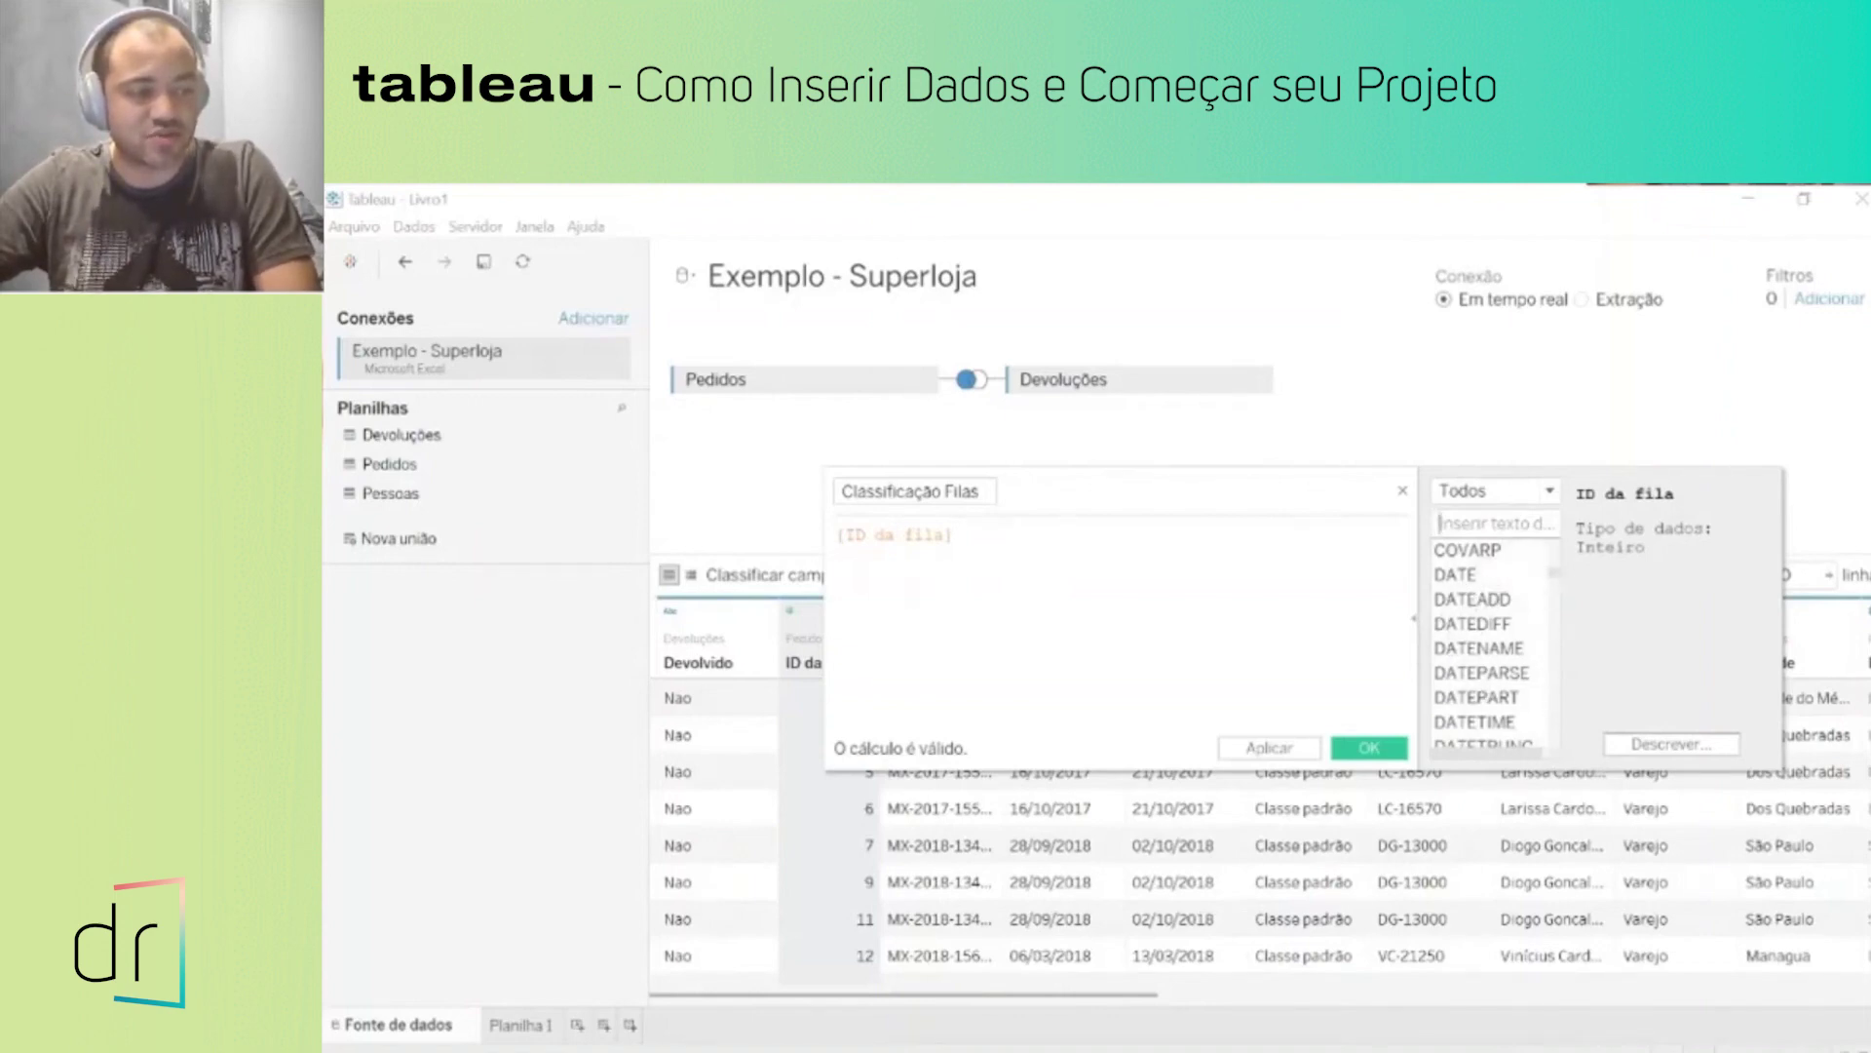
click(1550, 495)
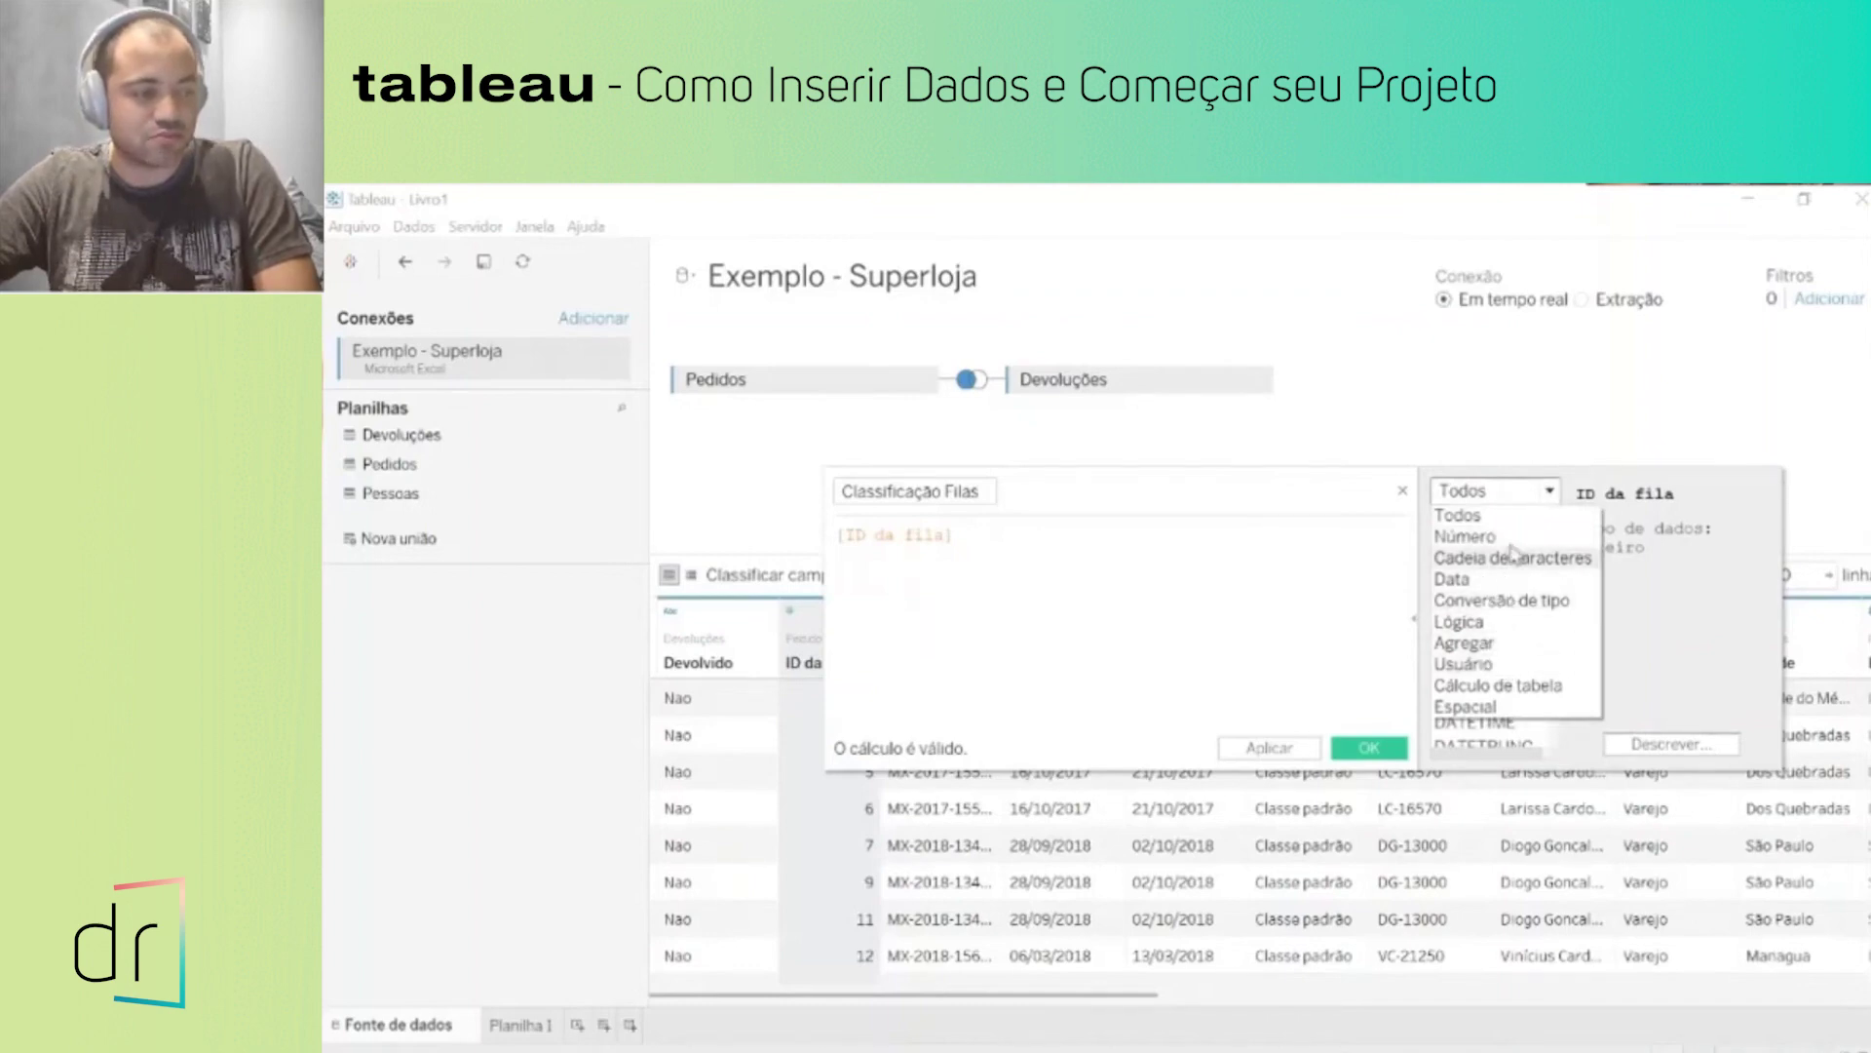
click(1464, 536)
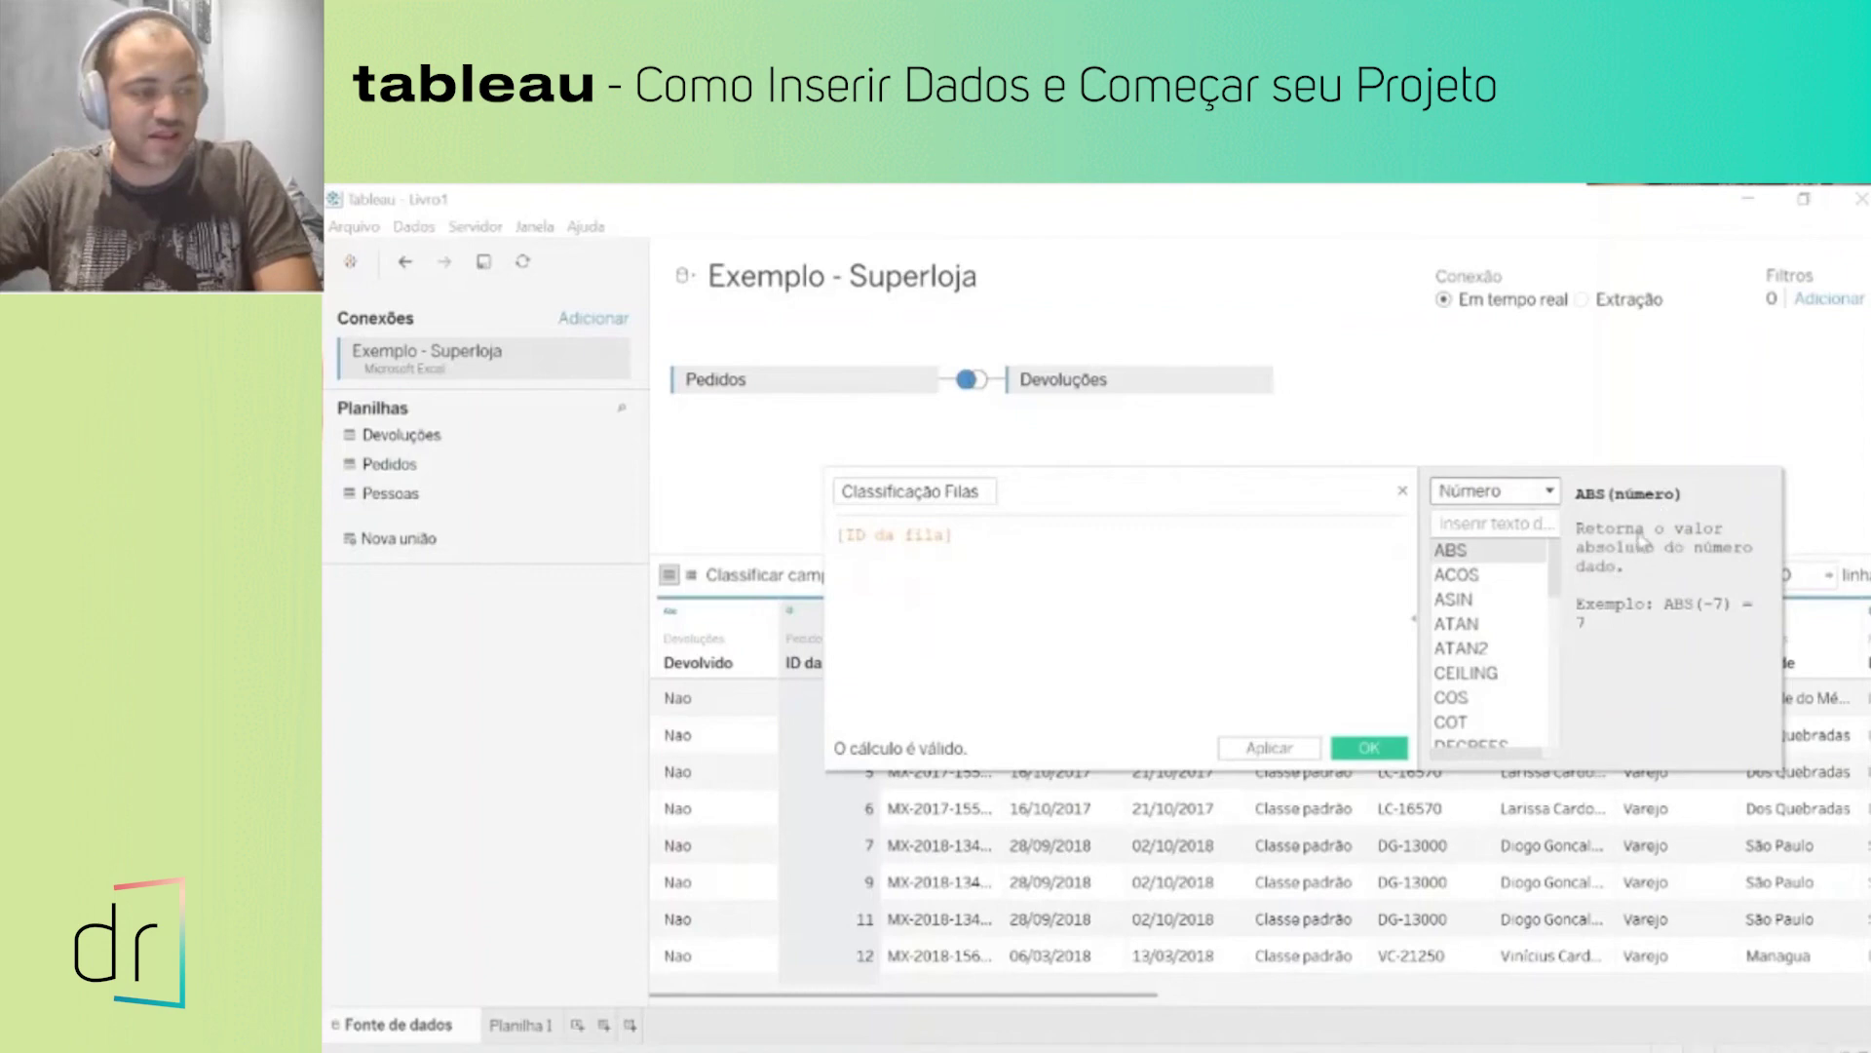
click(1550, 492)
click(1533, 557)
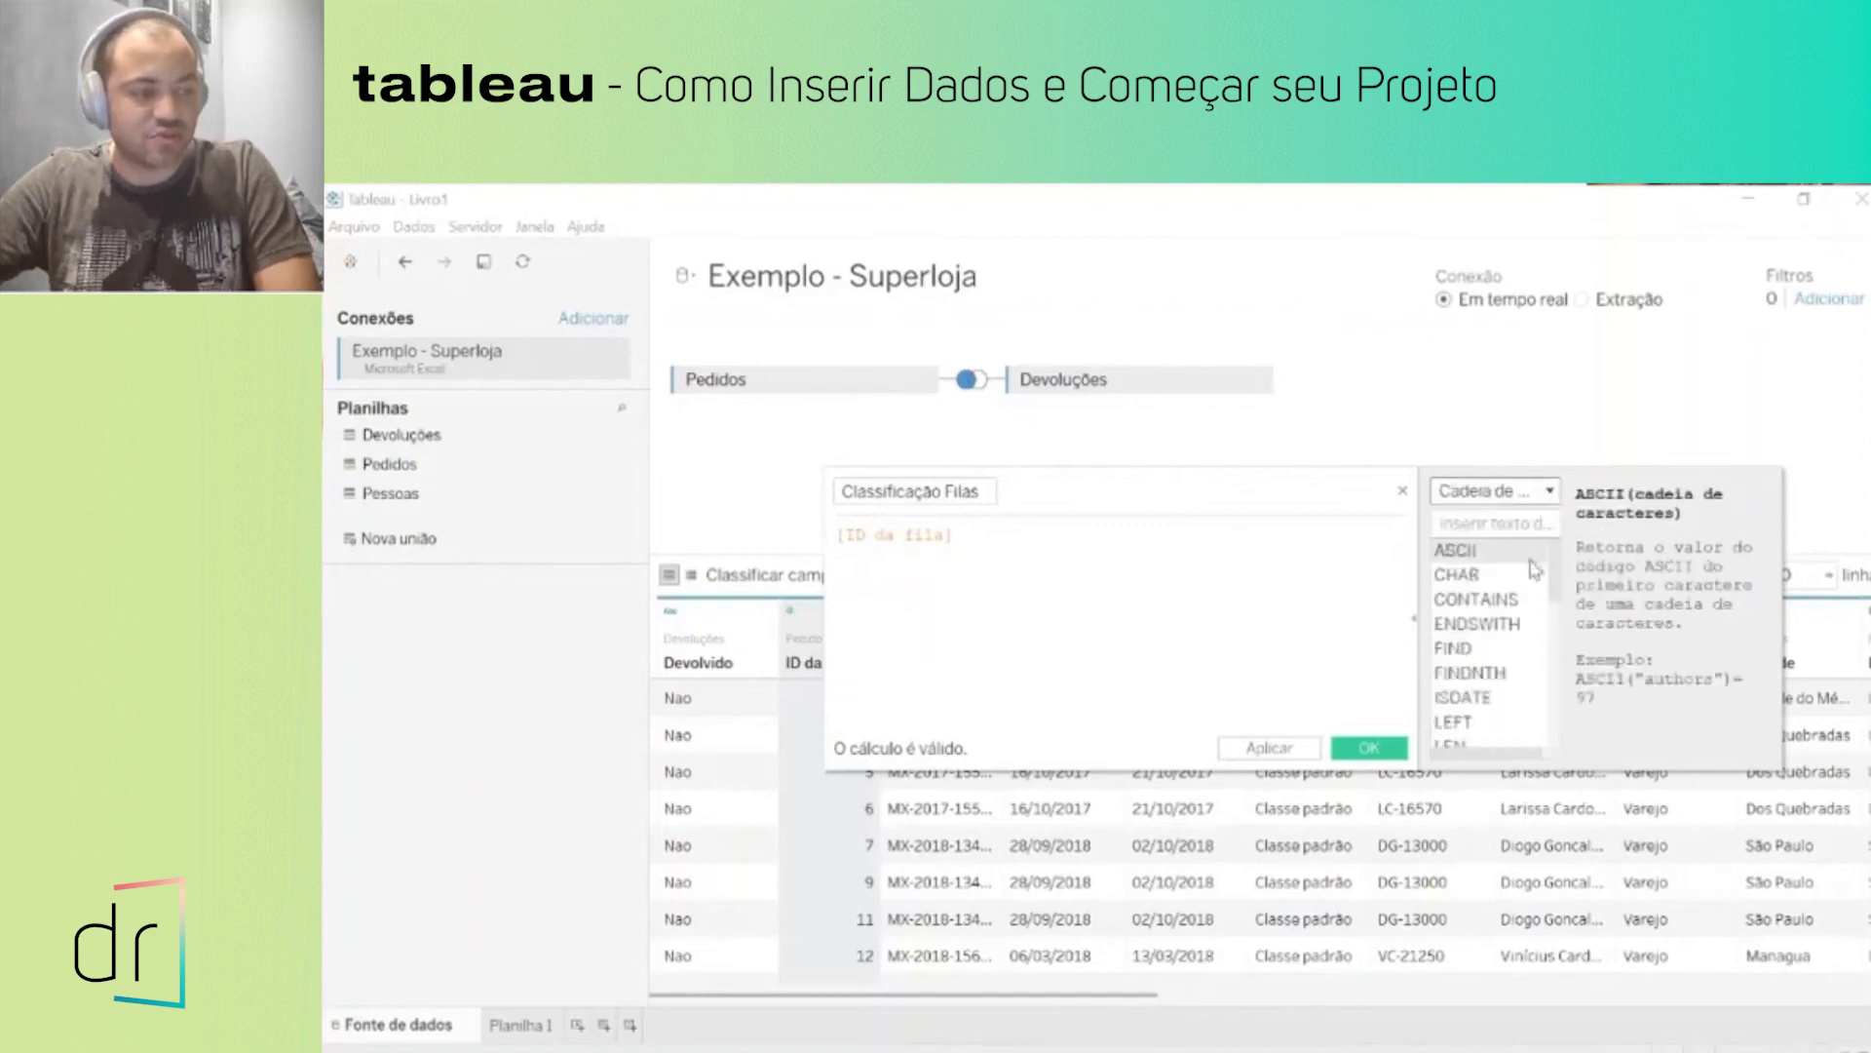
click(1549, 493)
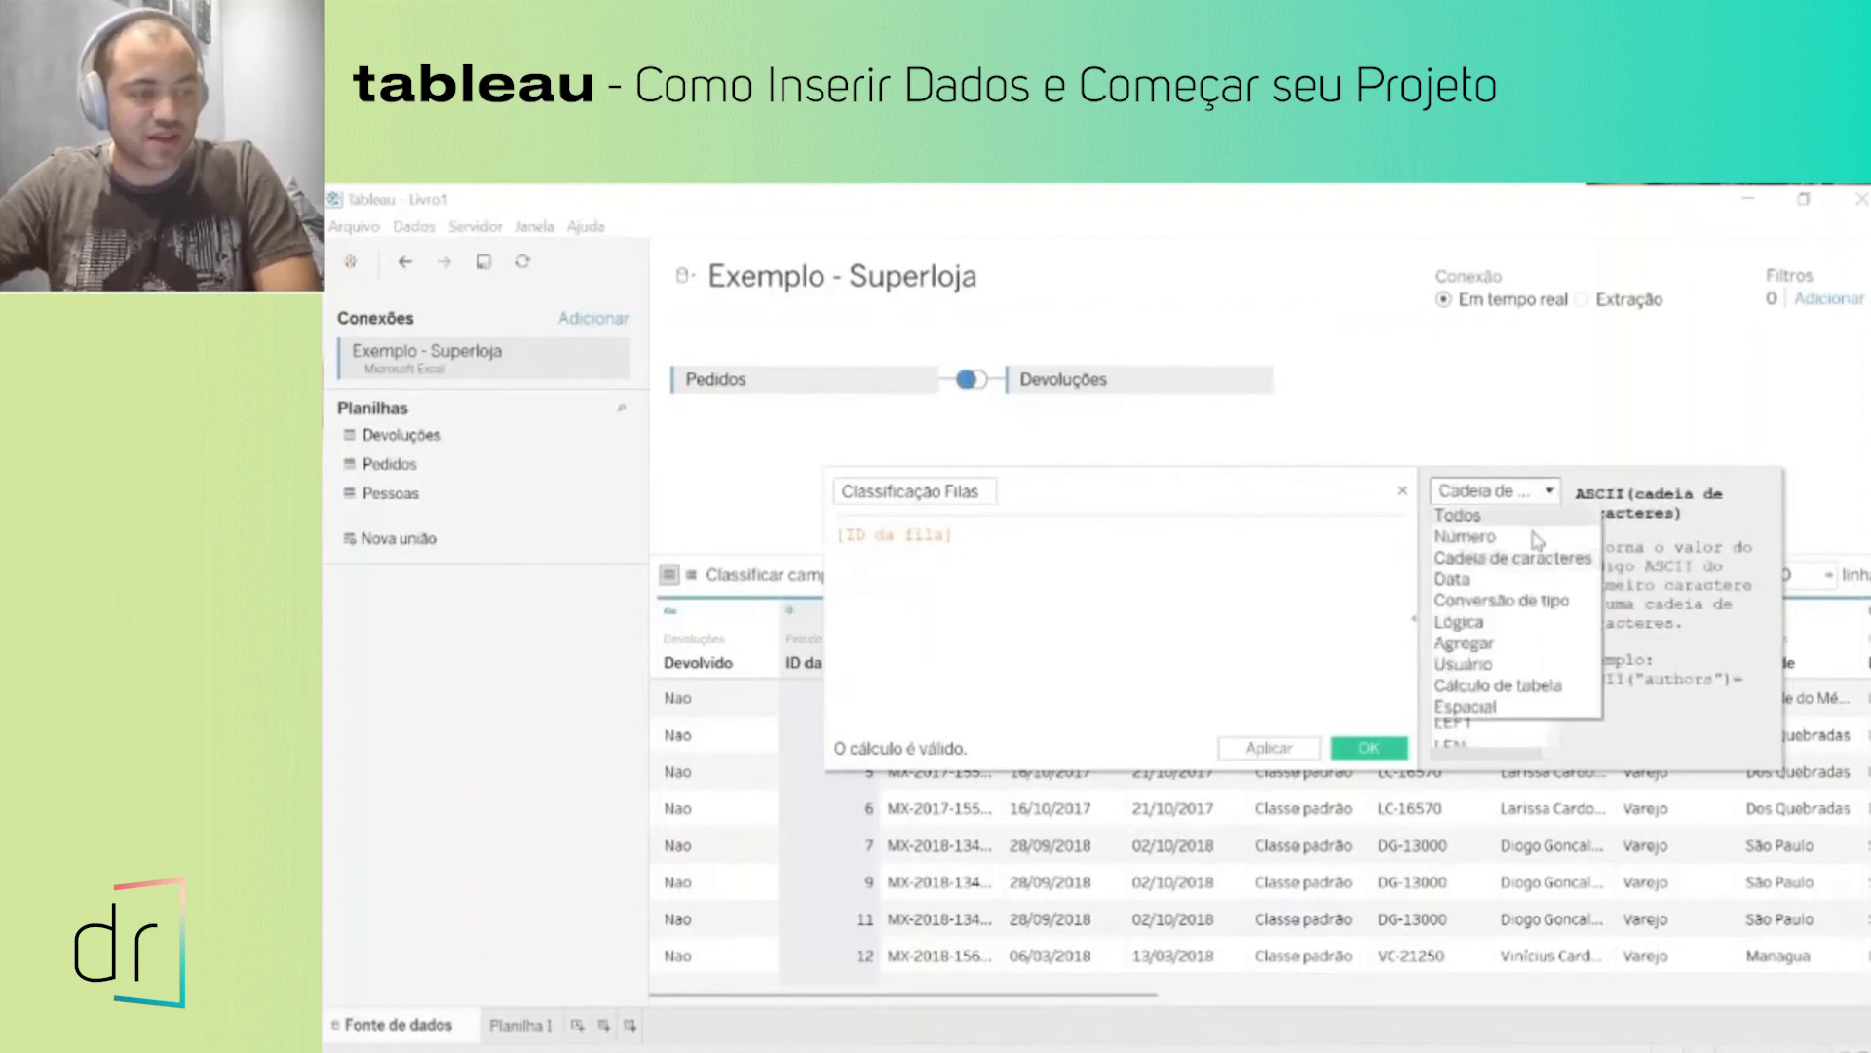
click(1461, 579)
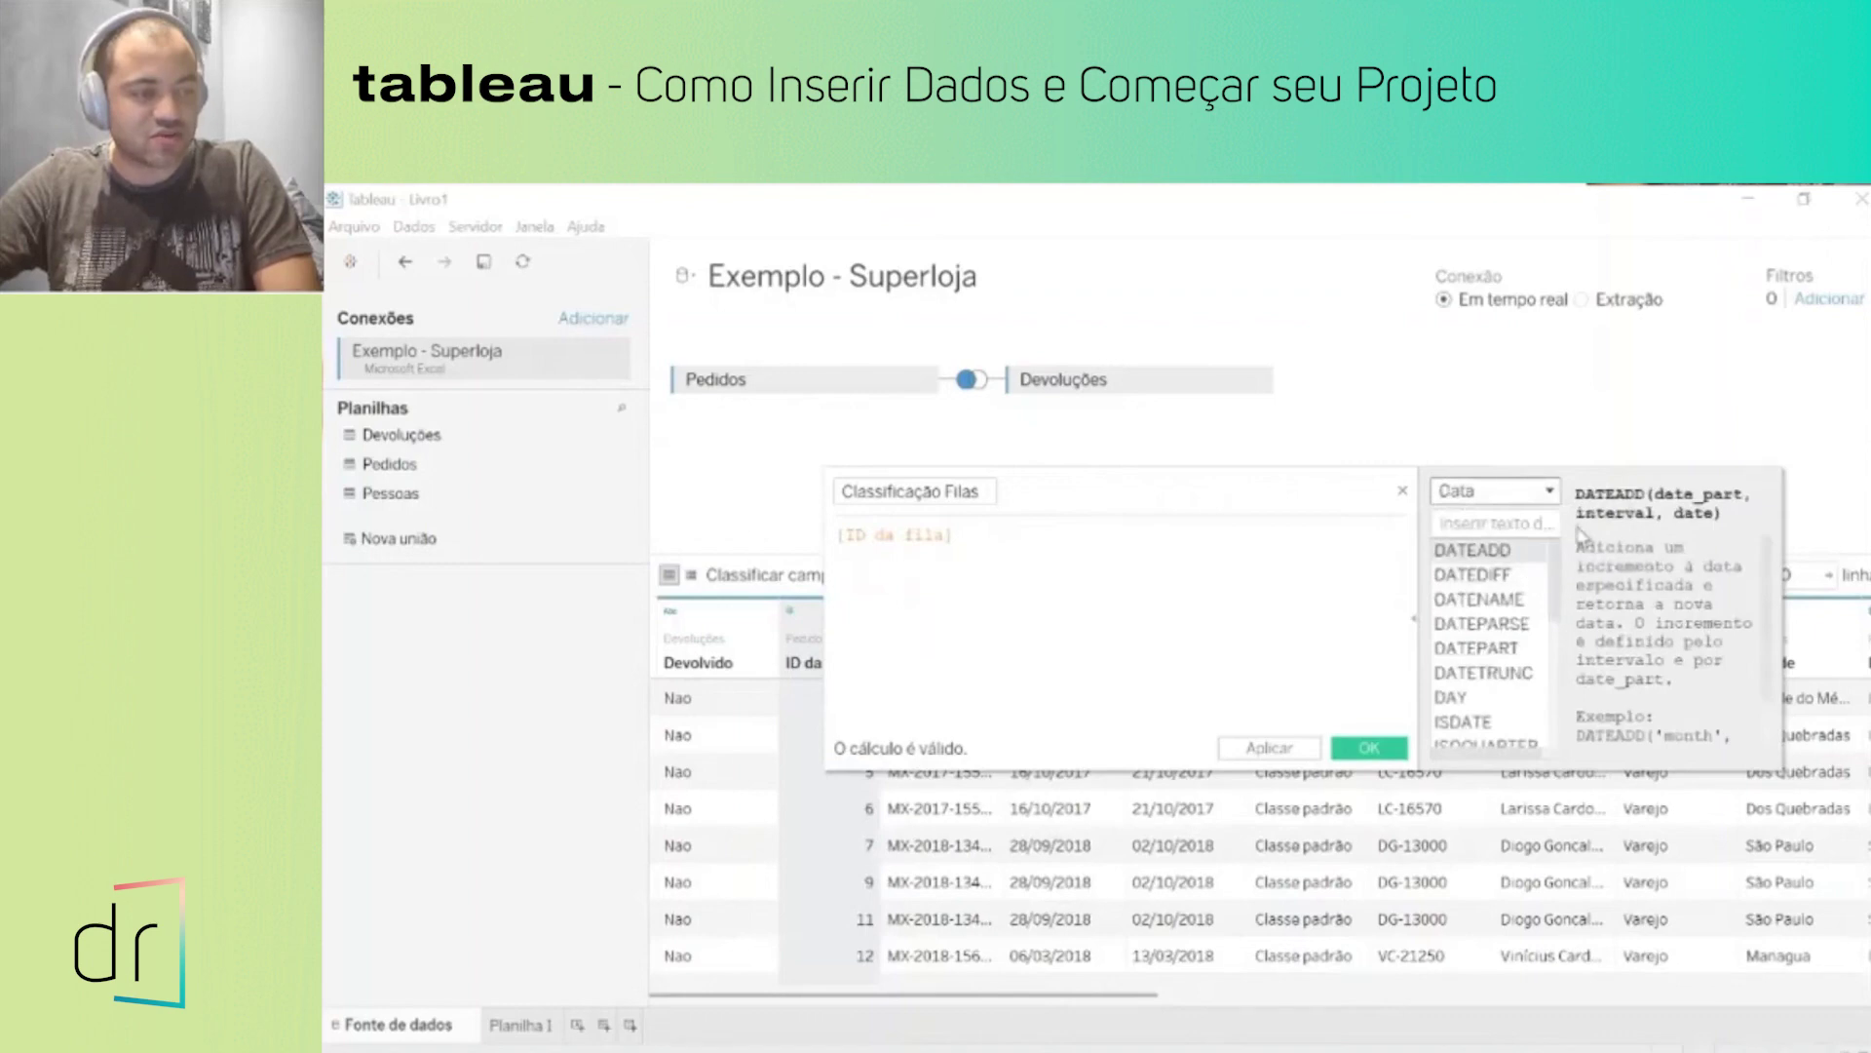
click(1550, 492)
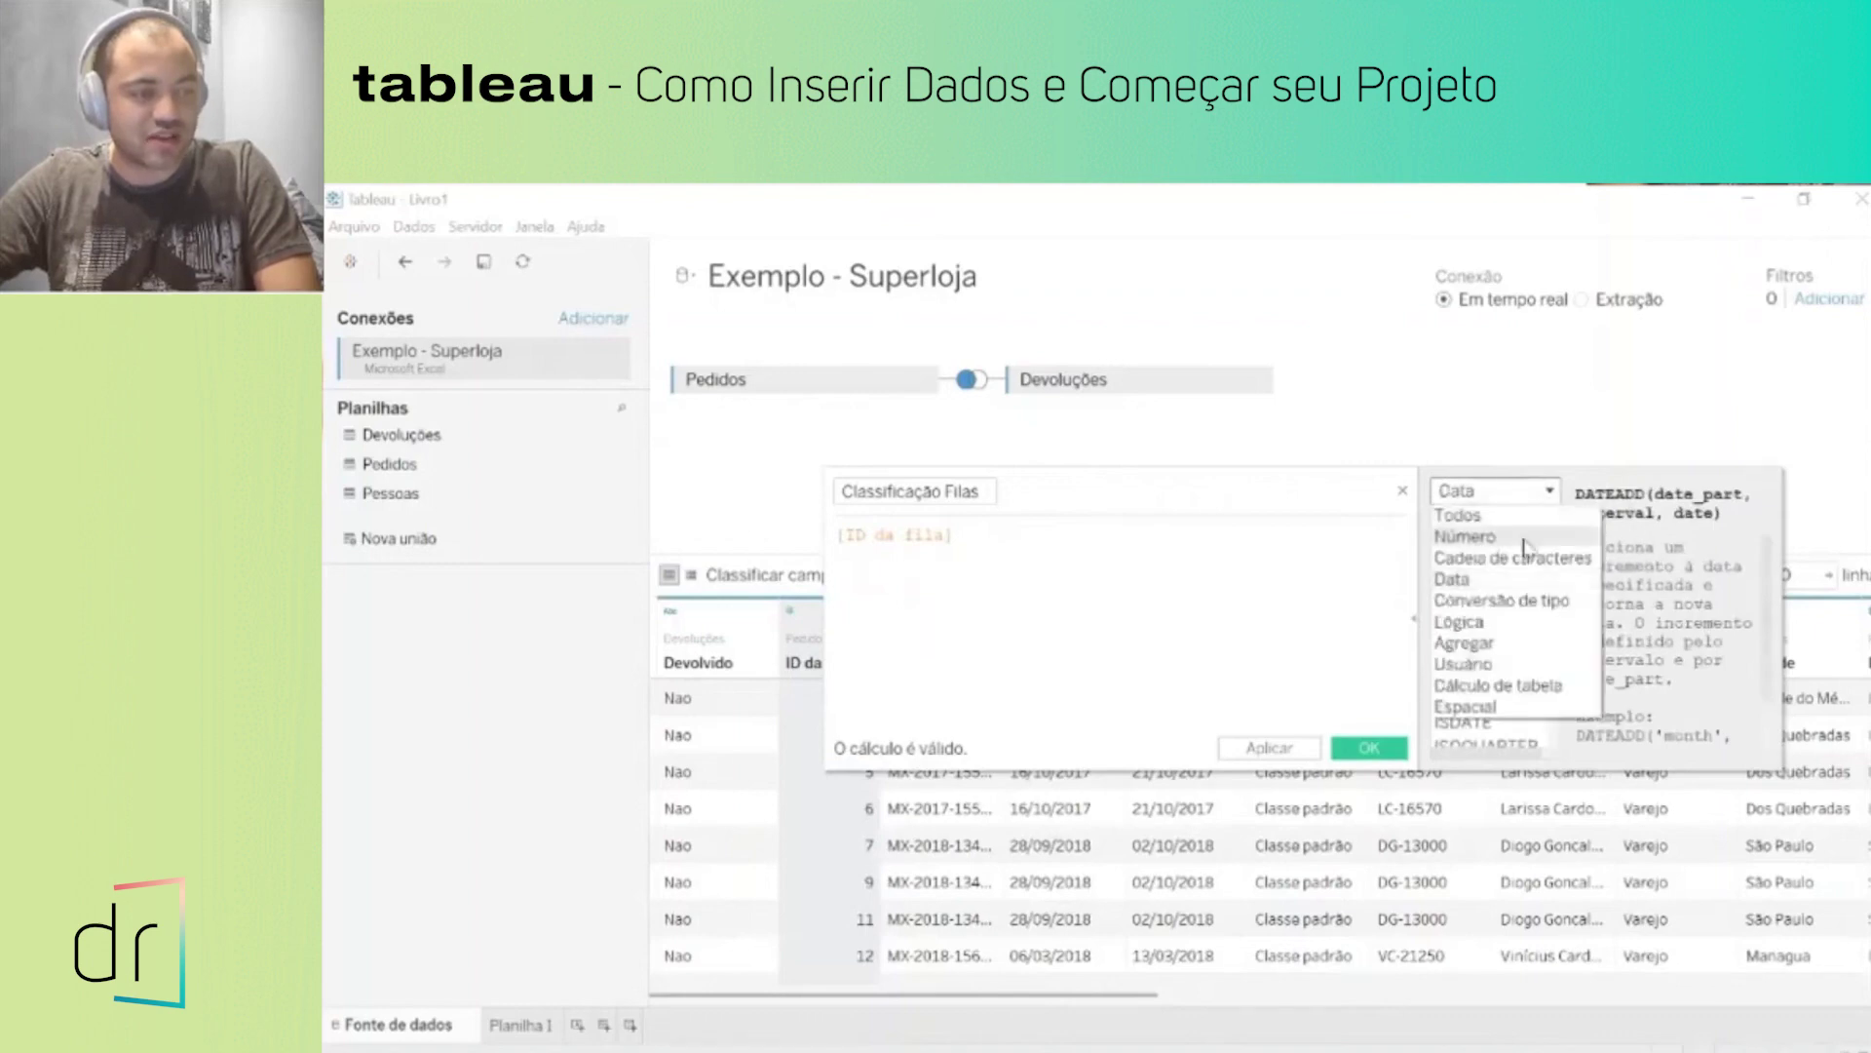
click(1521, 601)
click(1550, 493)
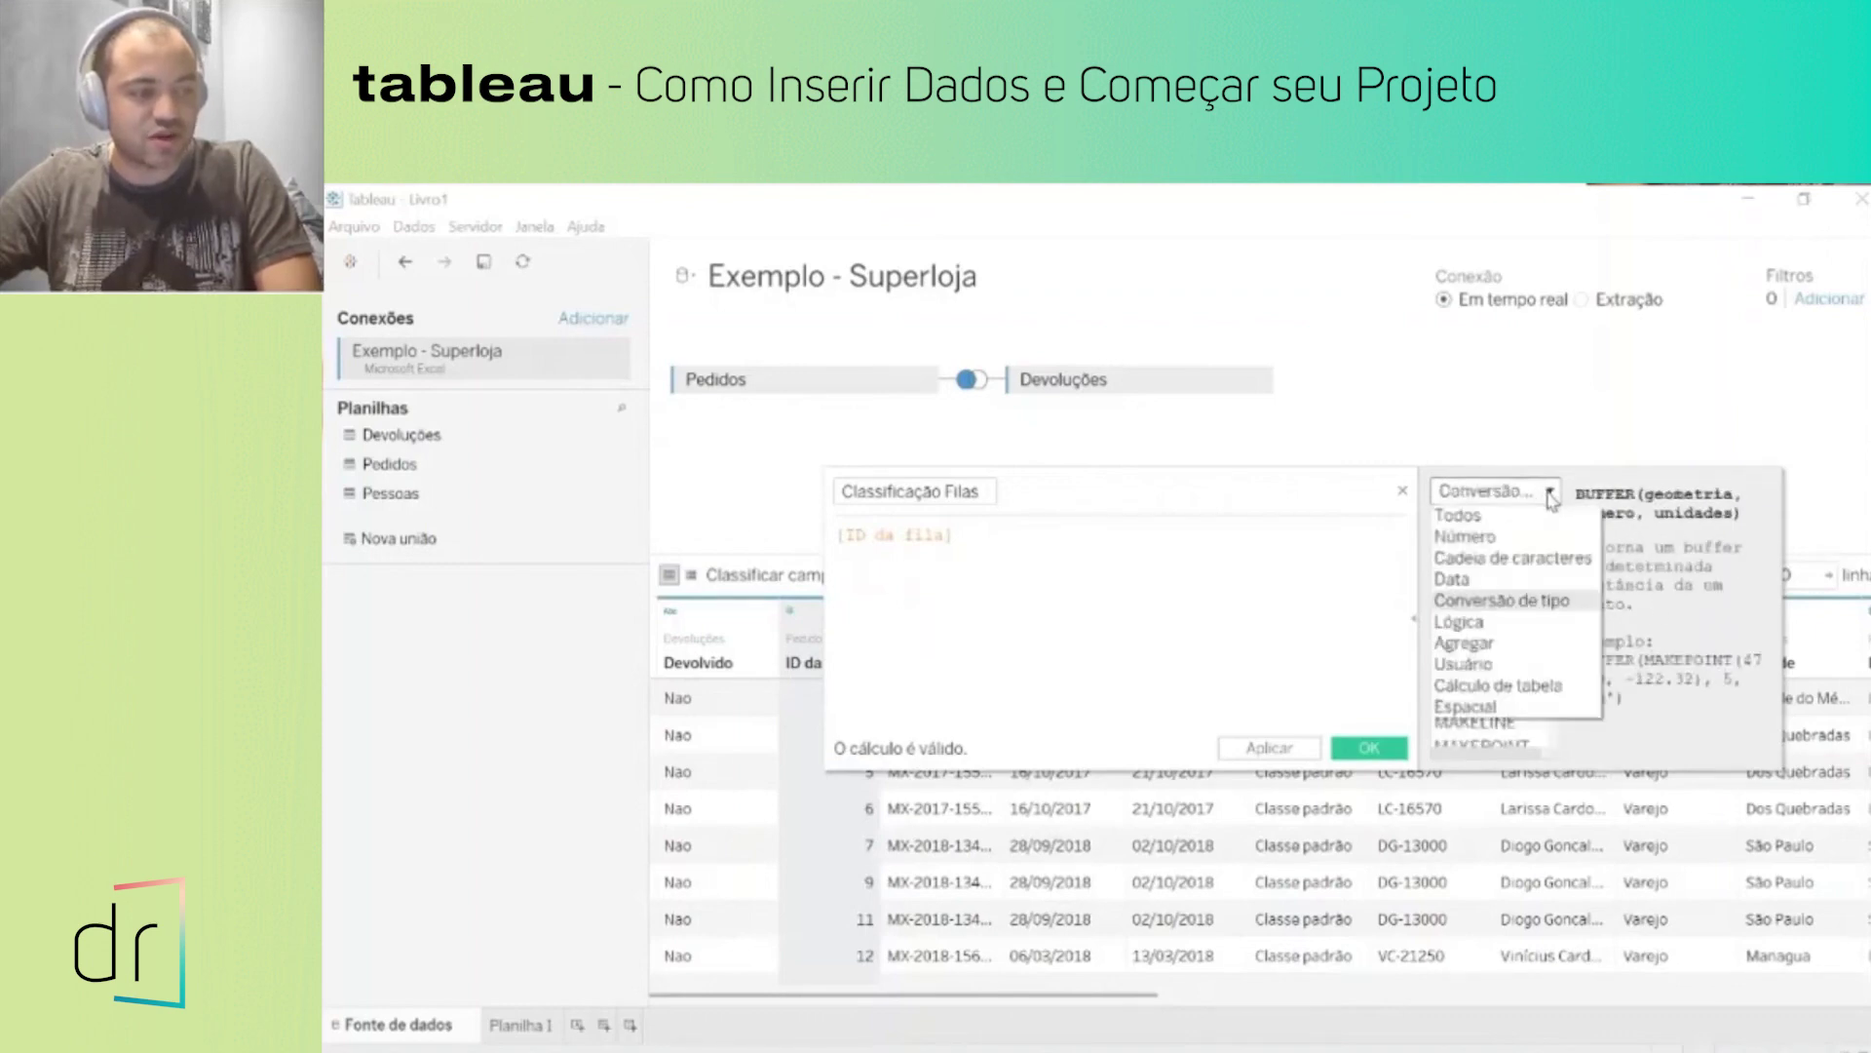
click(1526, 643)
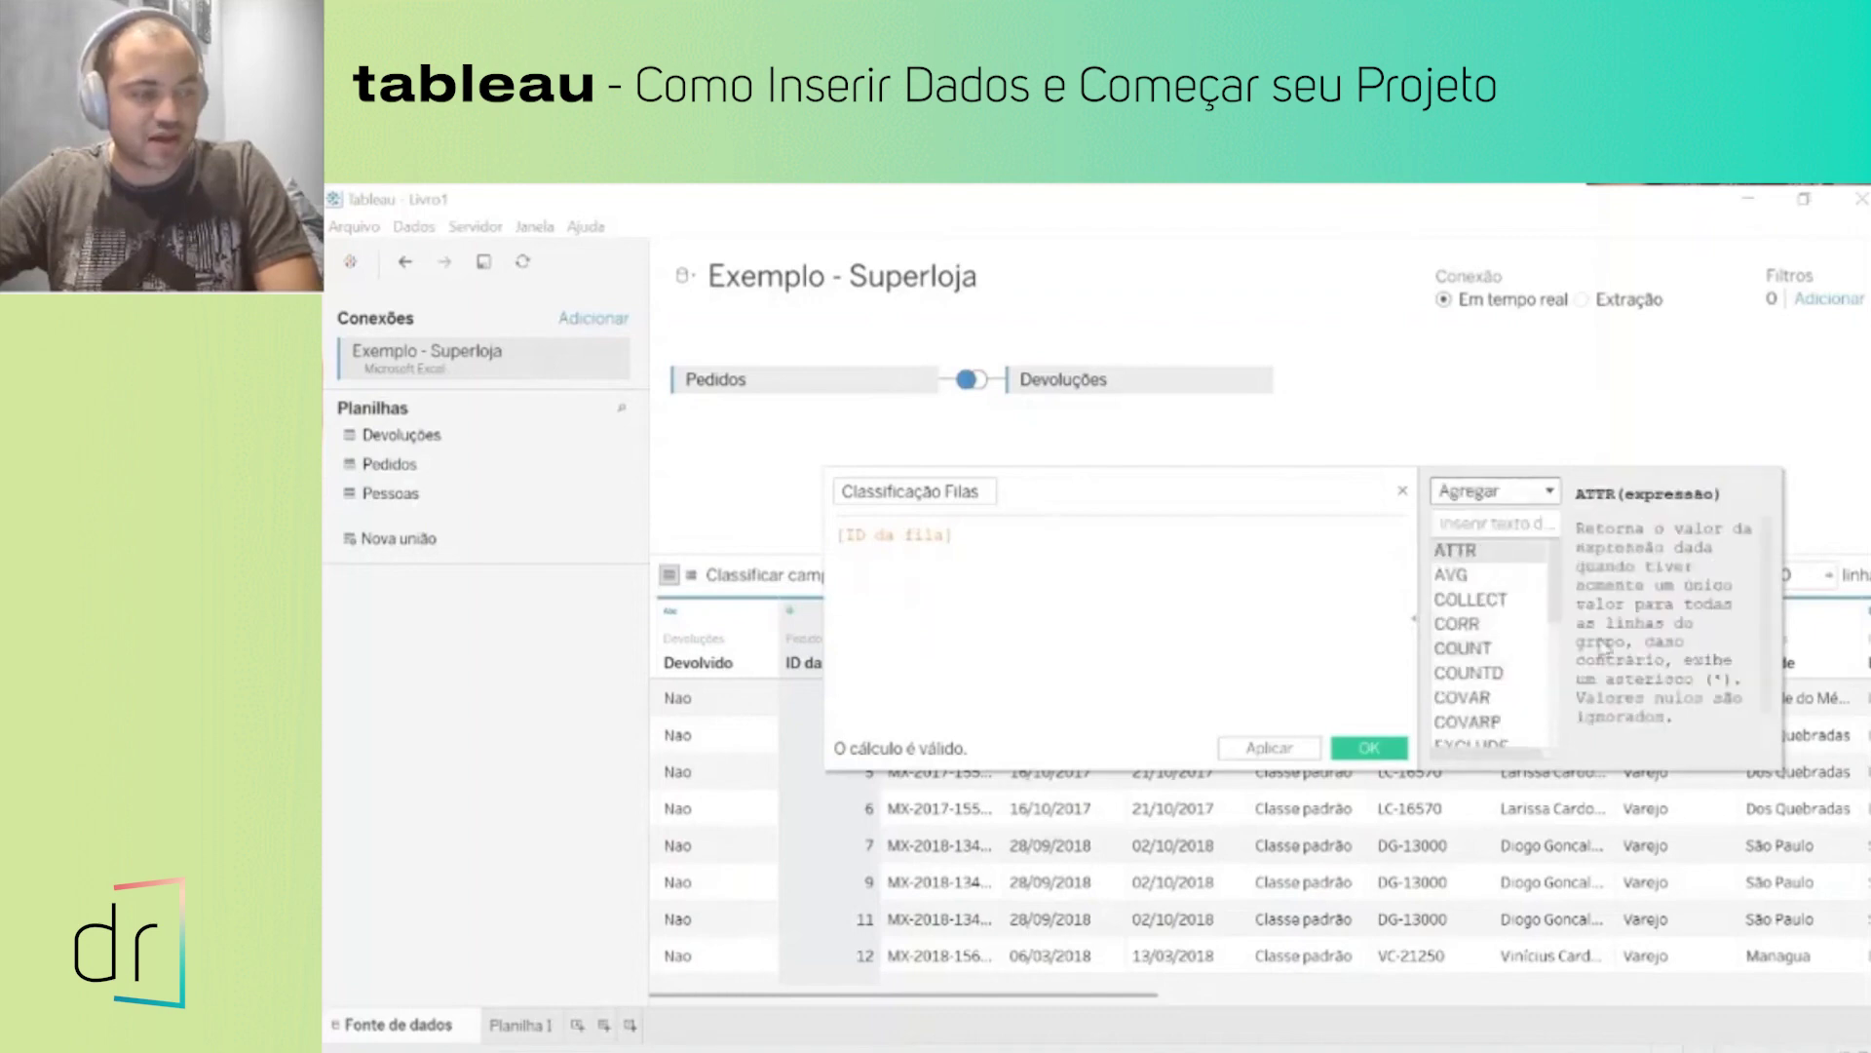
click(1550, 493)
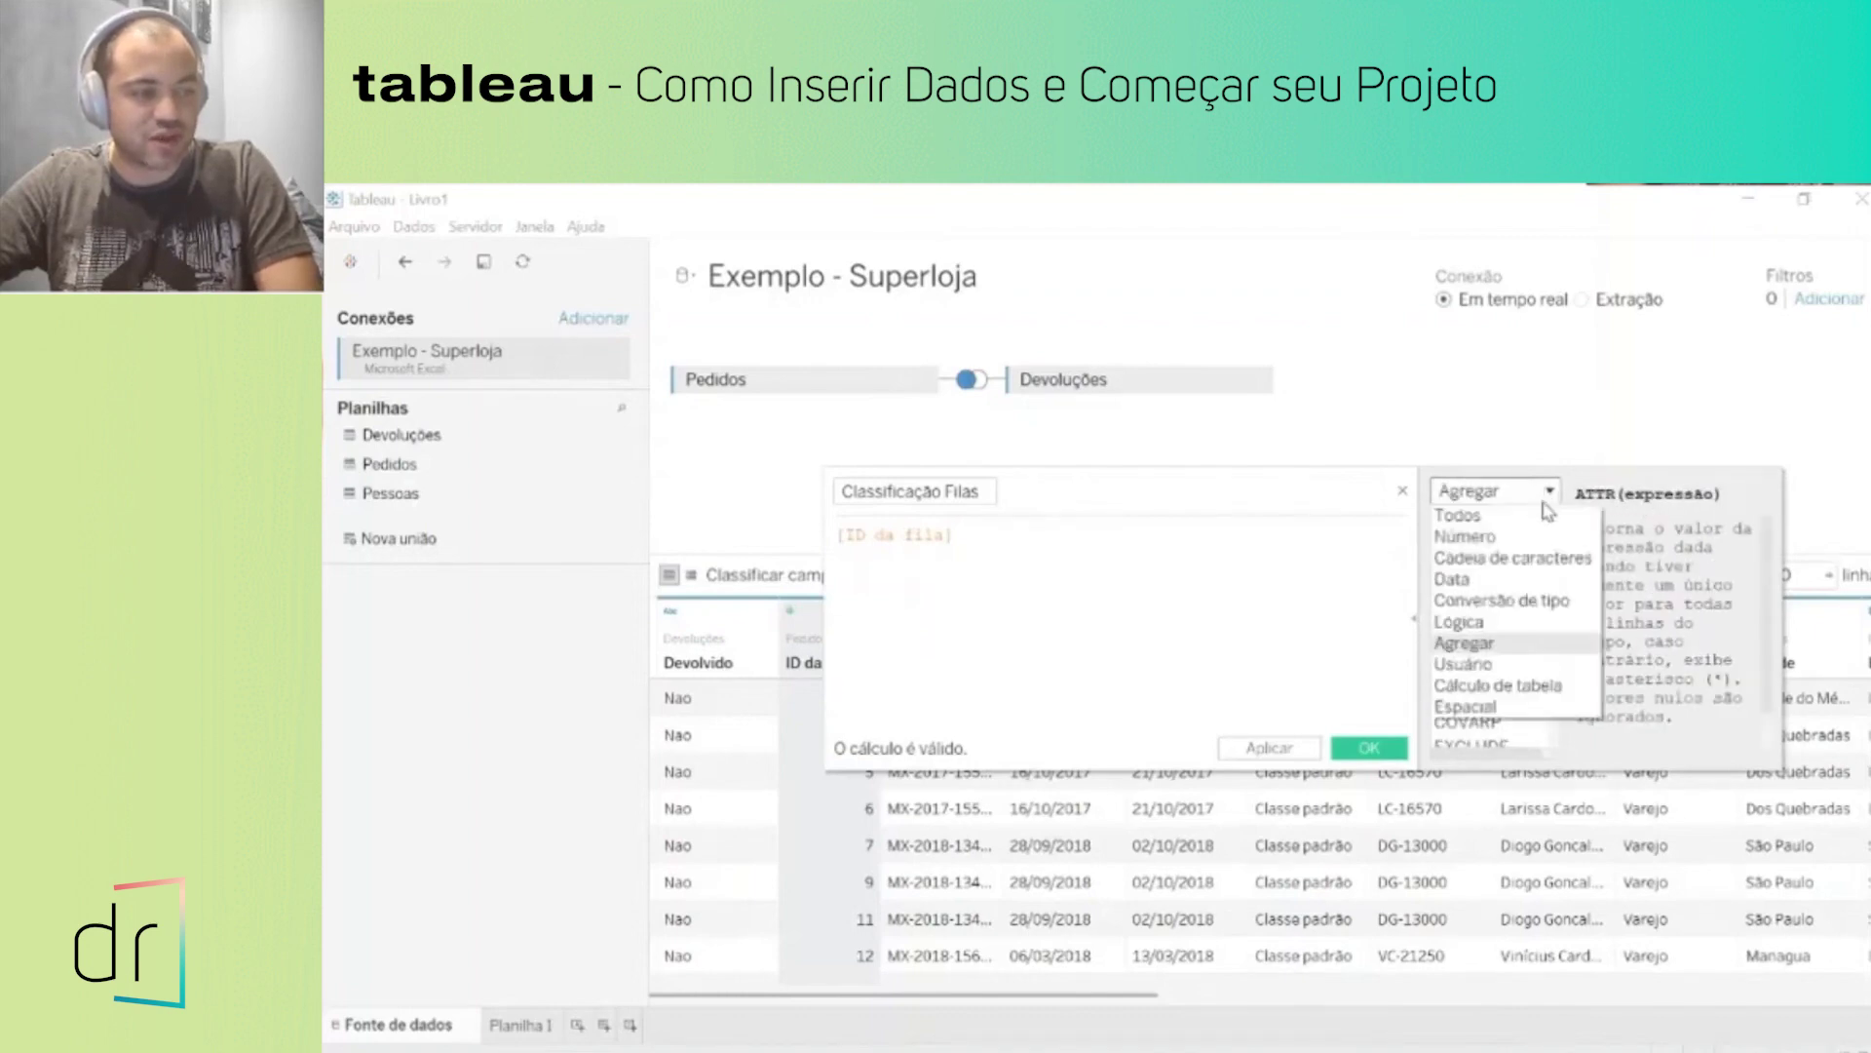
click(1462, 664)
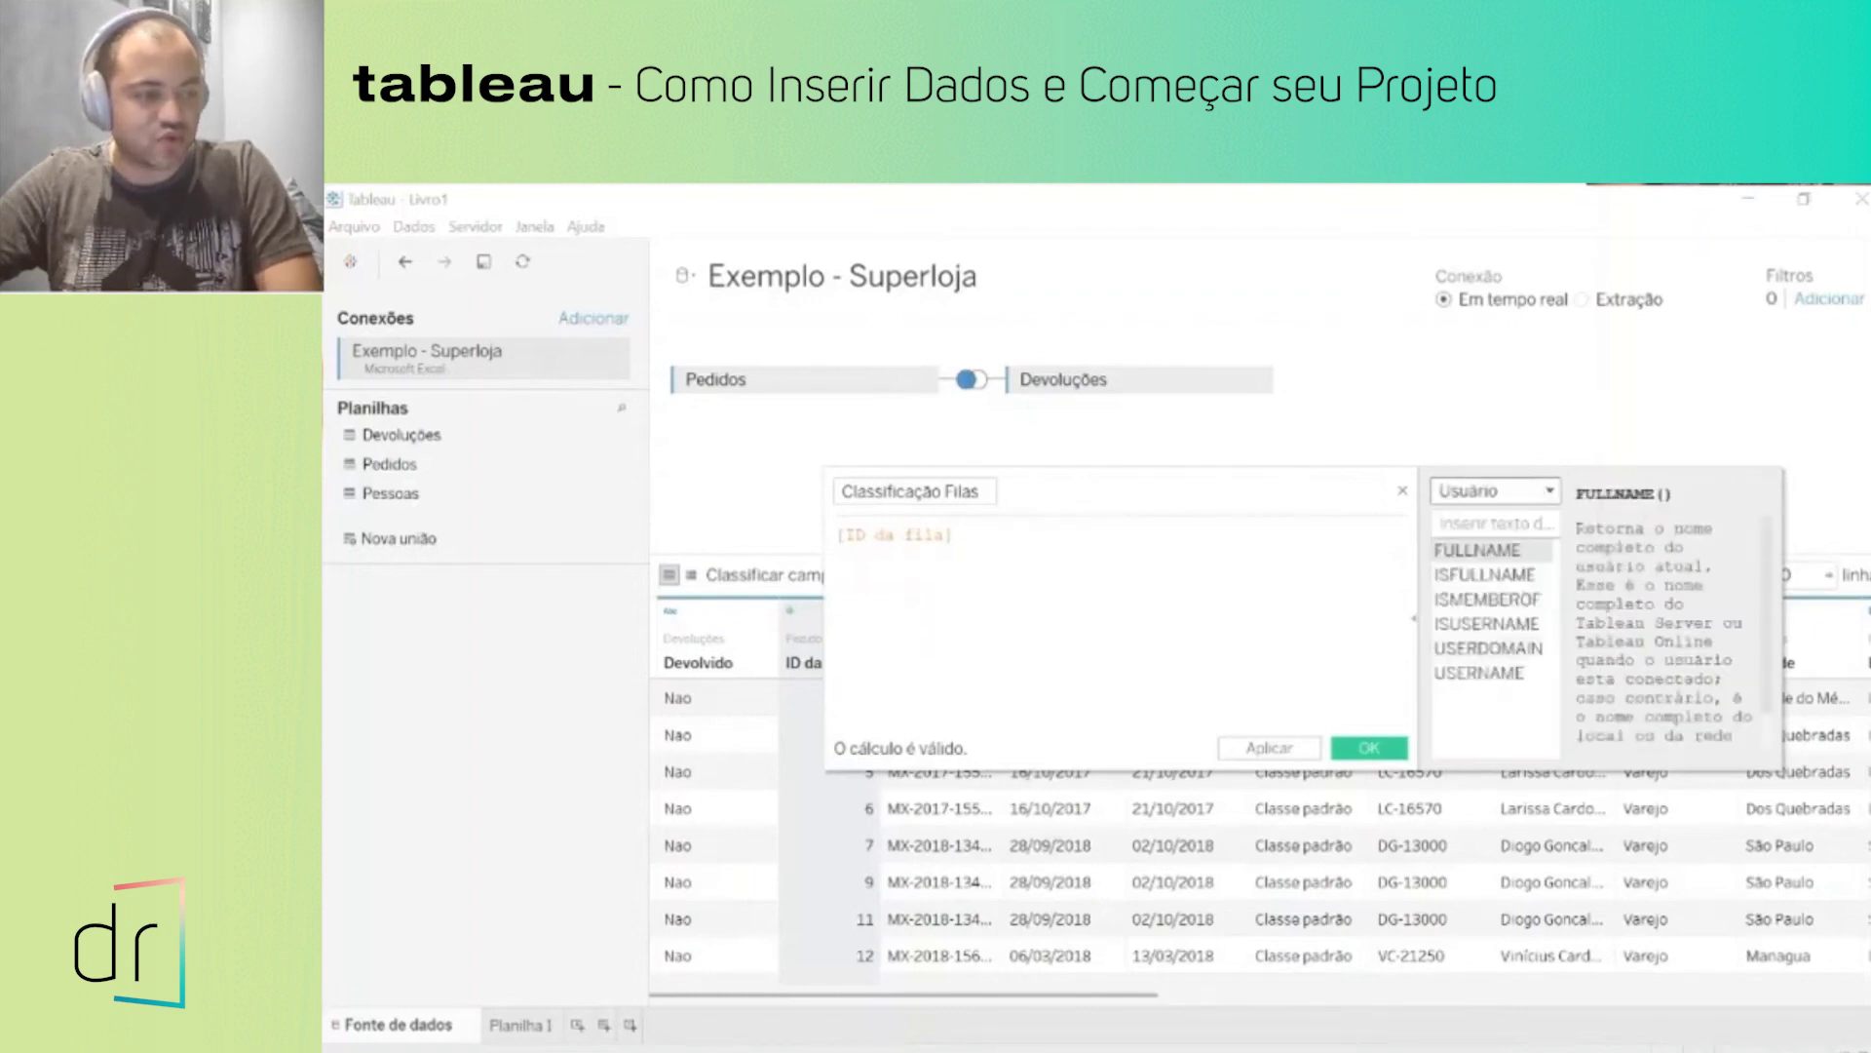
click(1556, 495)
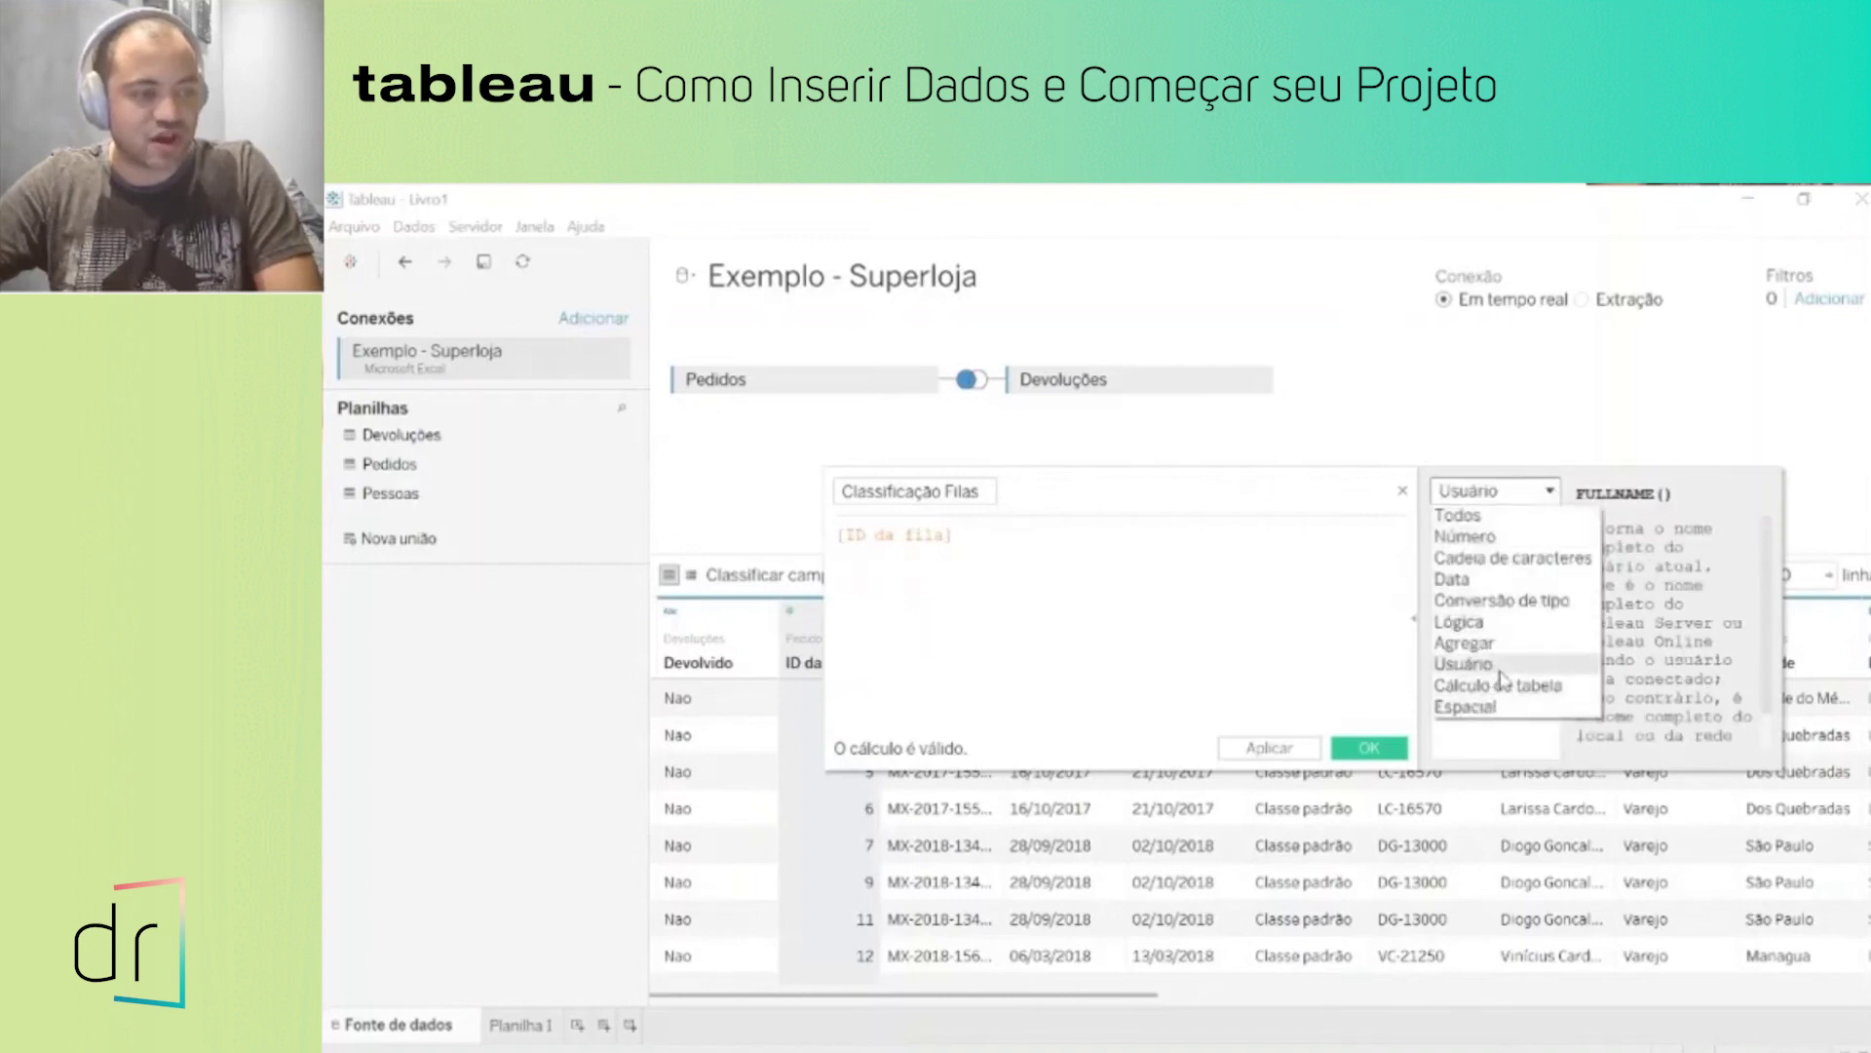
click(1505, 707)
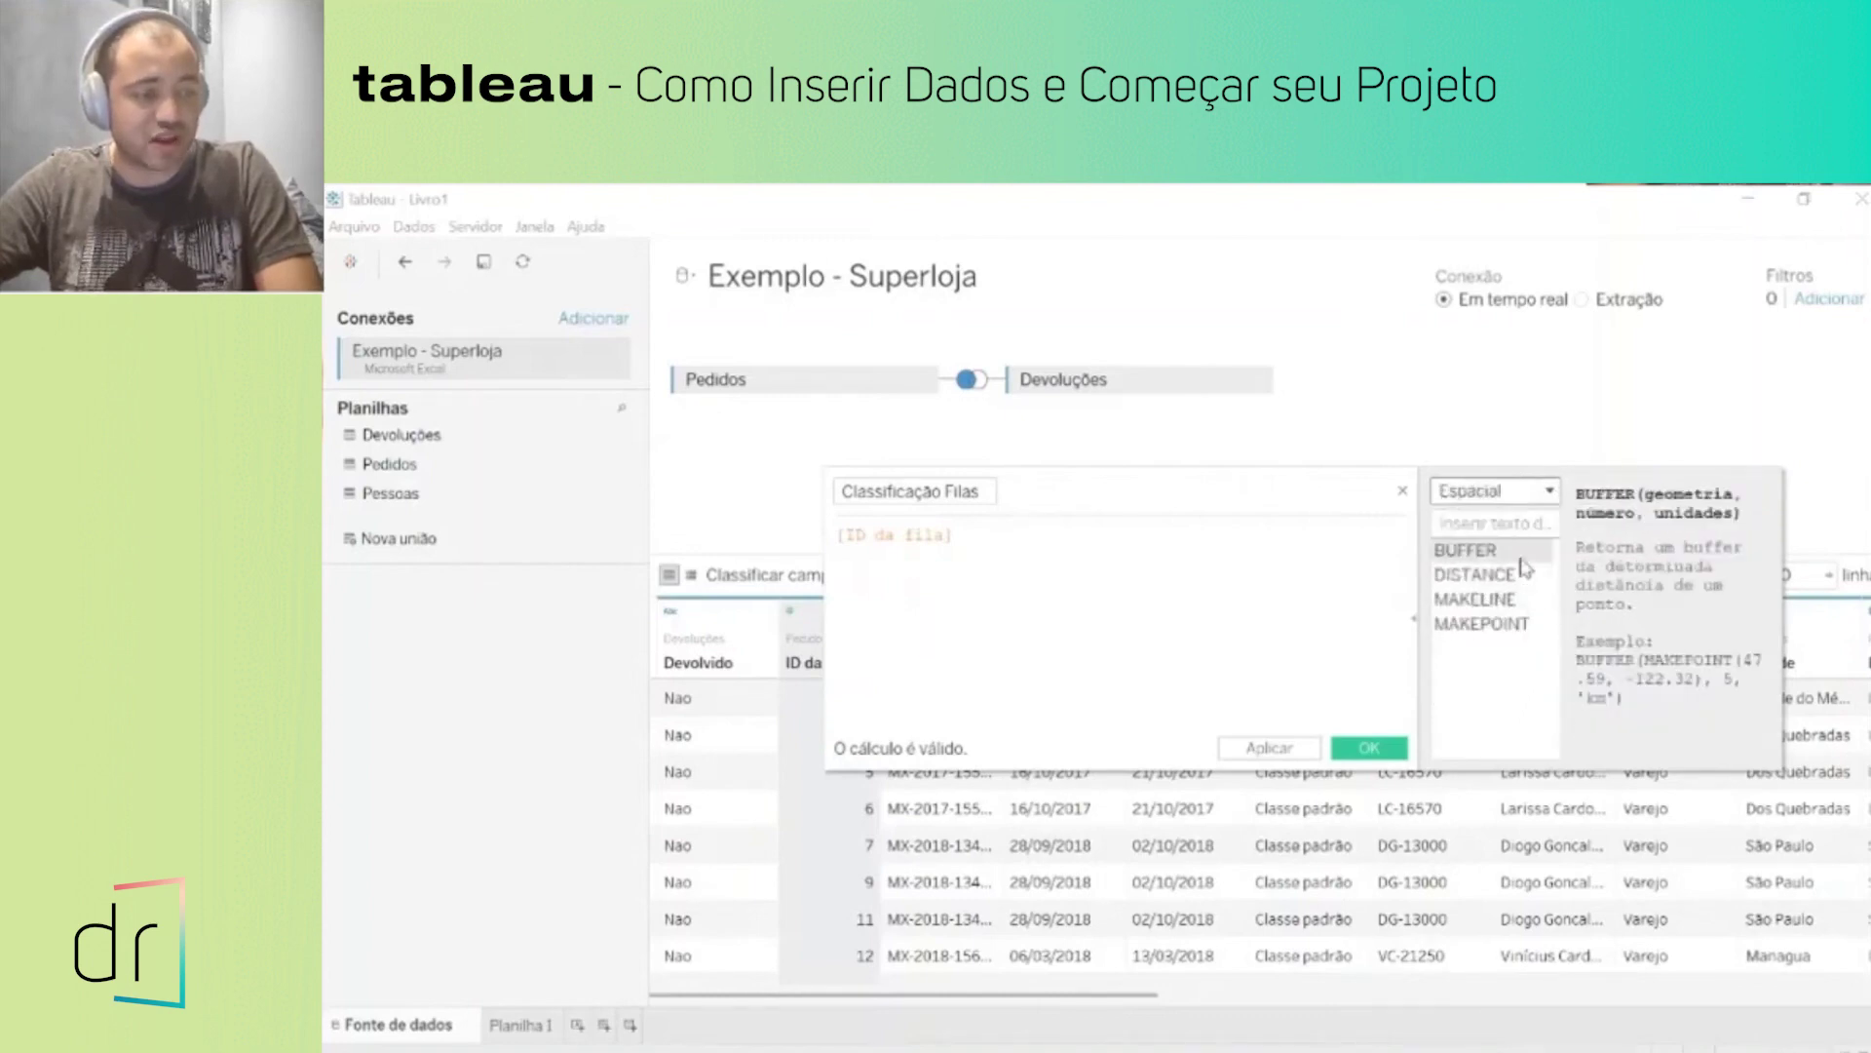
click(1551, 492)
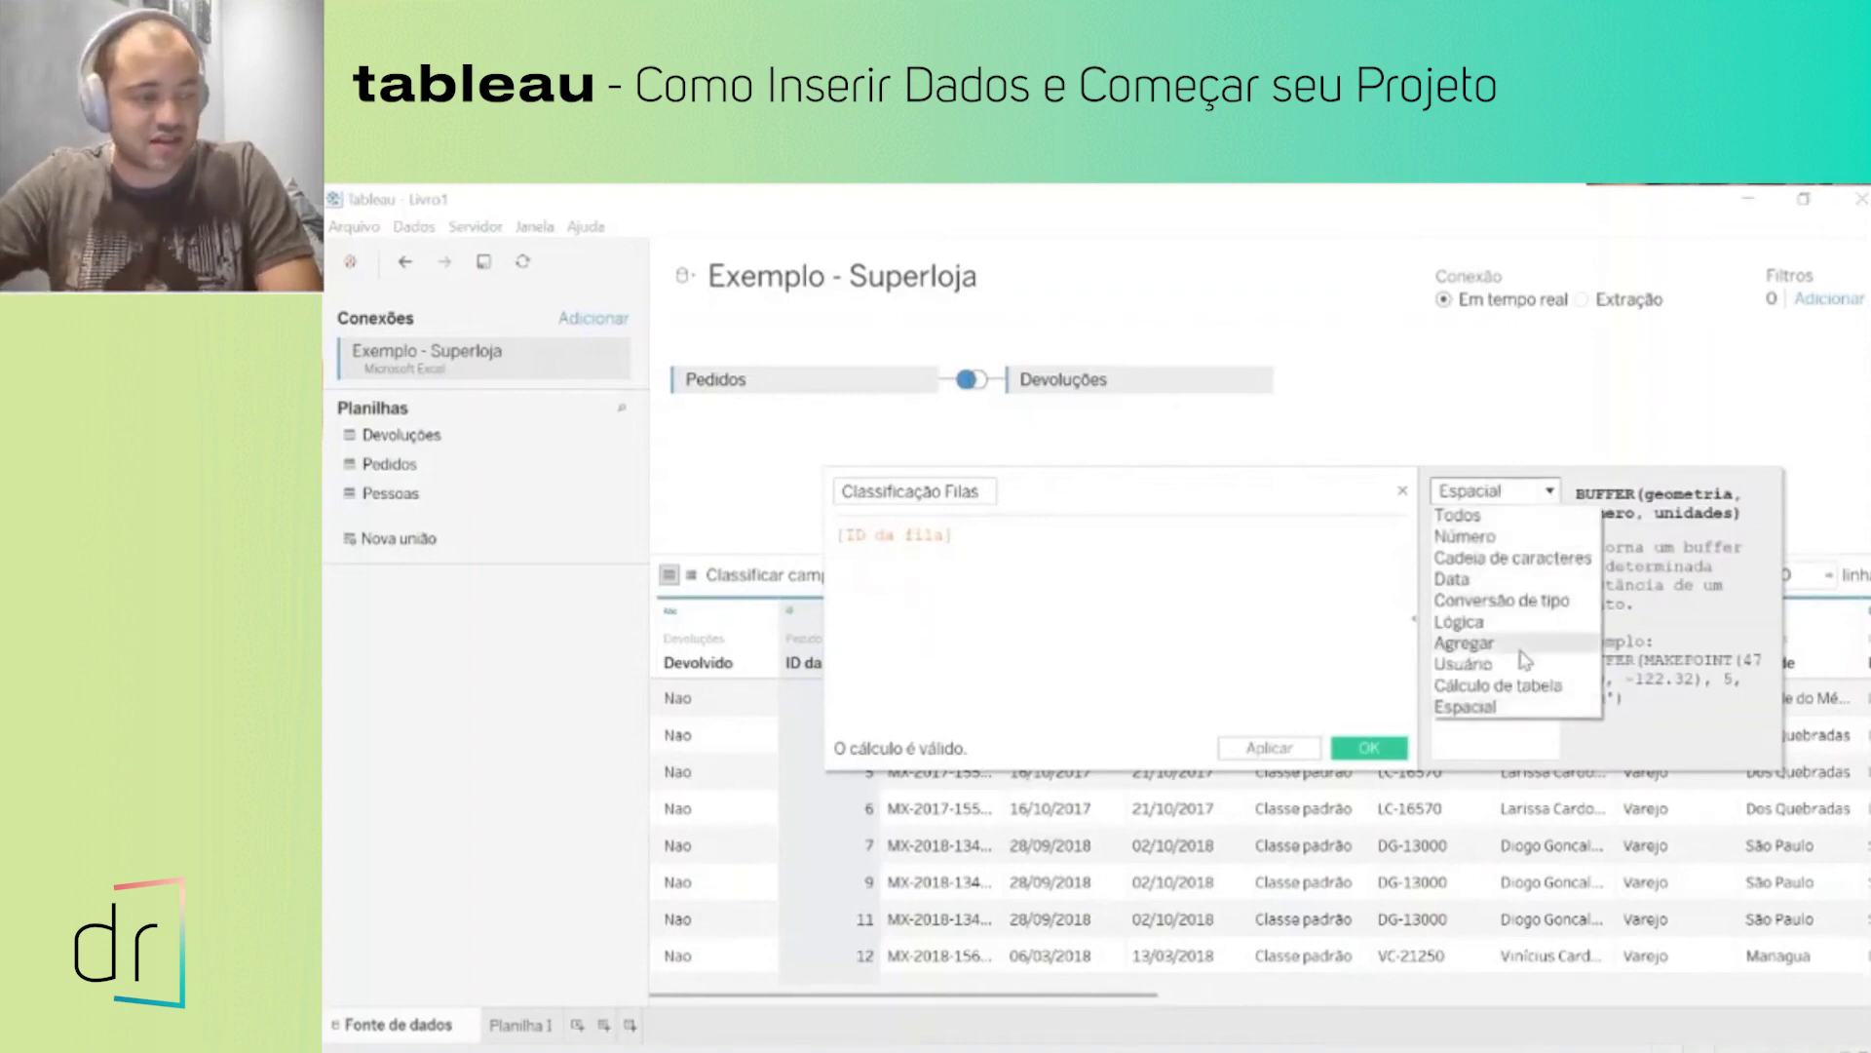
click(1511, 517)
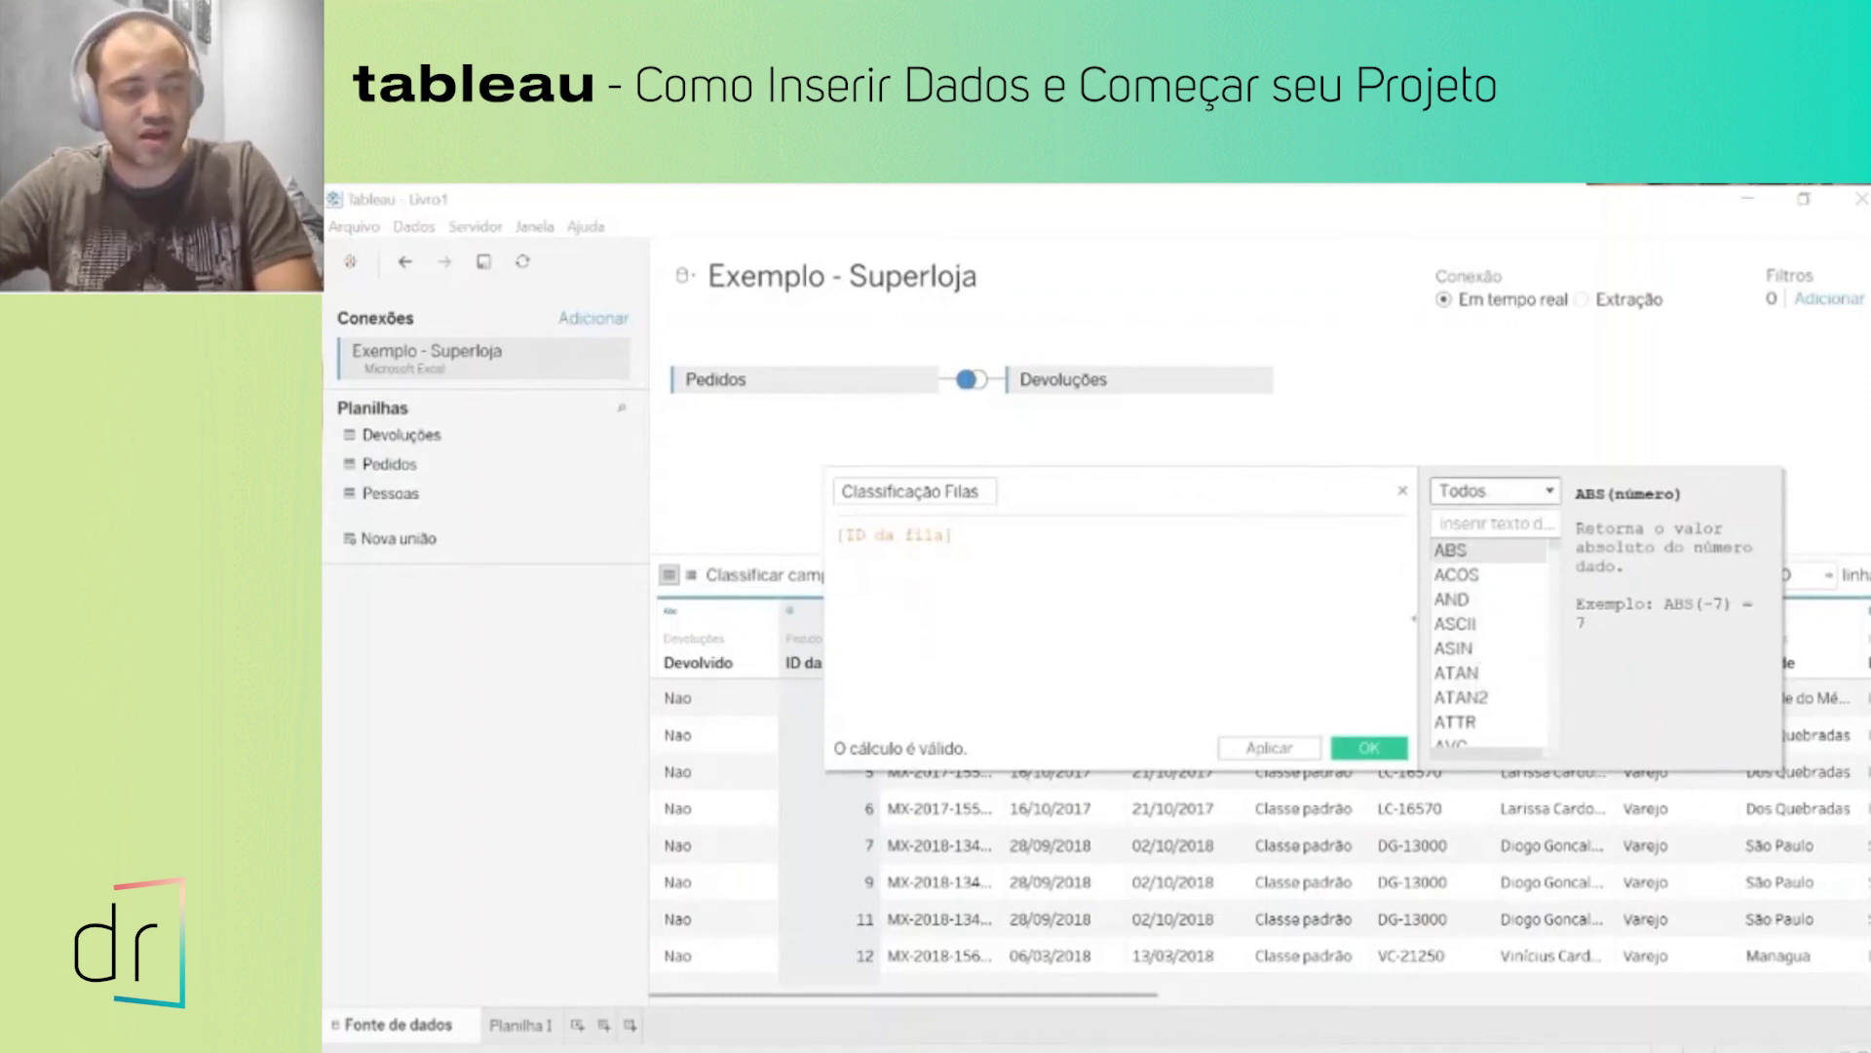
Step: Insert the IF function before the [ID da fila] reference in the Classificação Filas formula
click(844, 535)
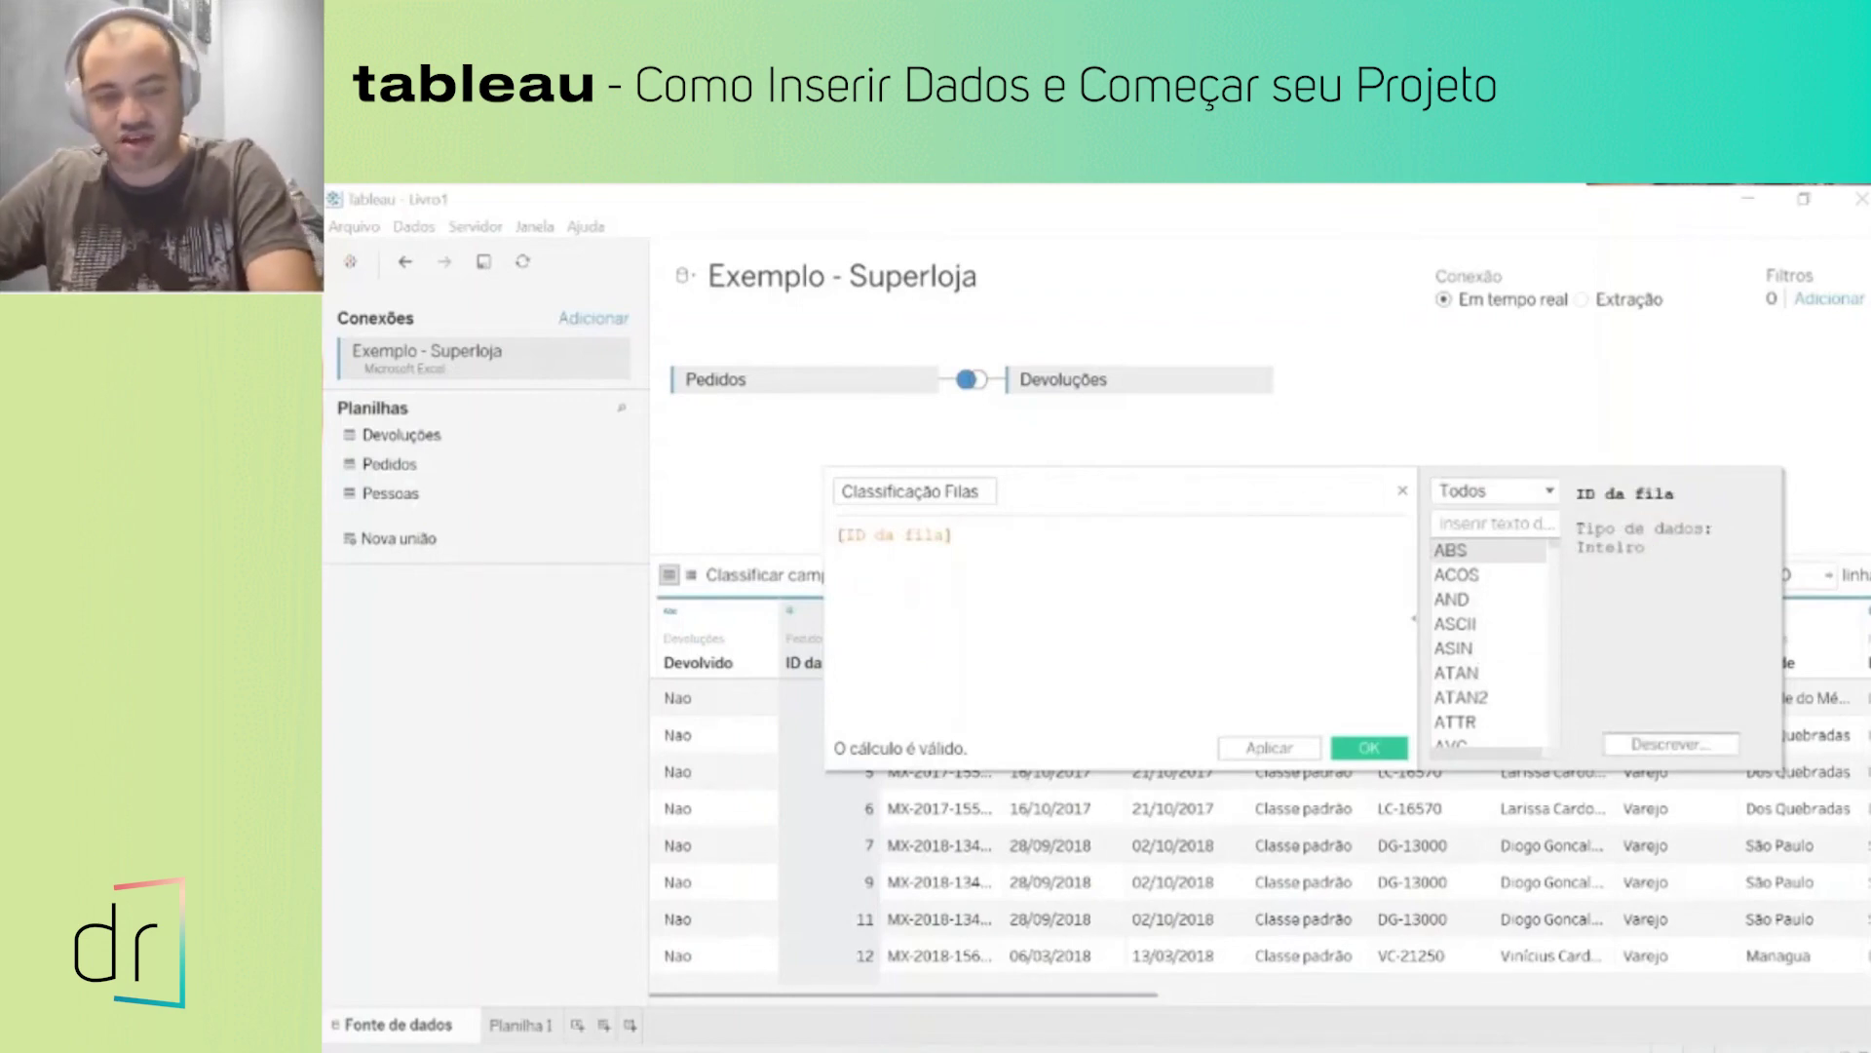
text(if)
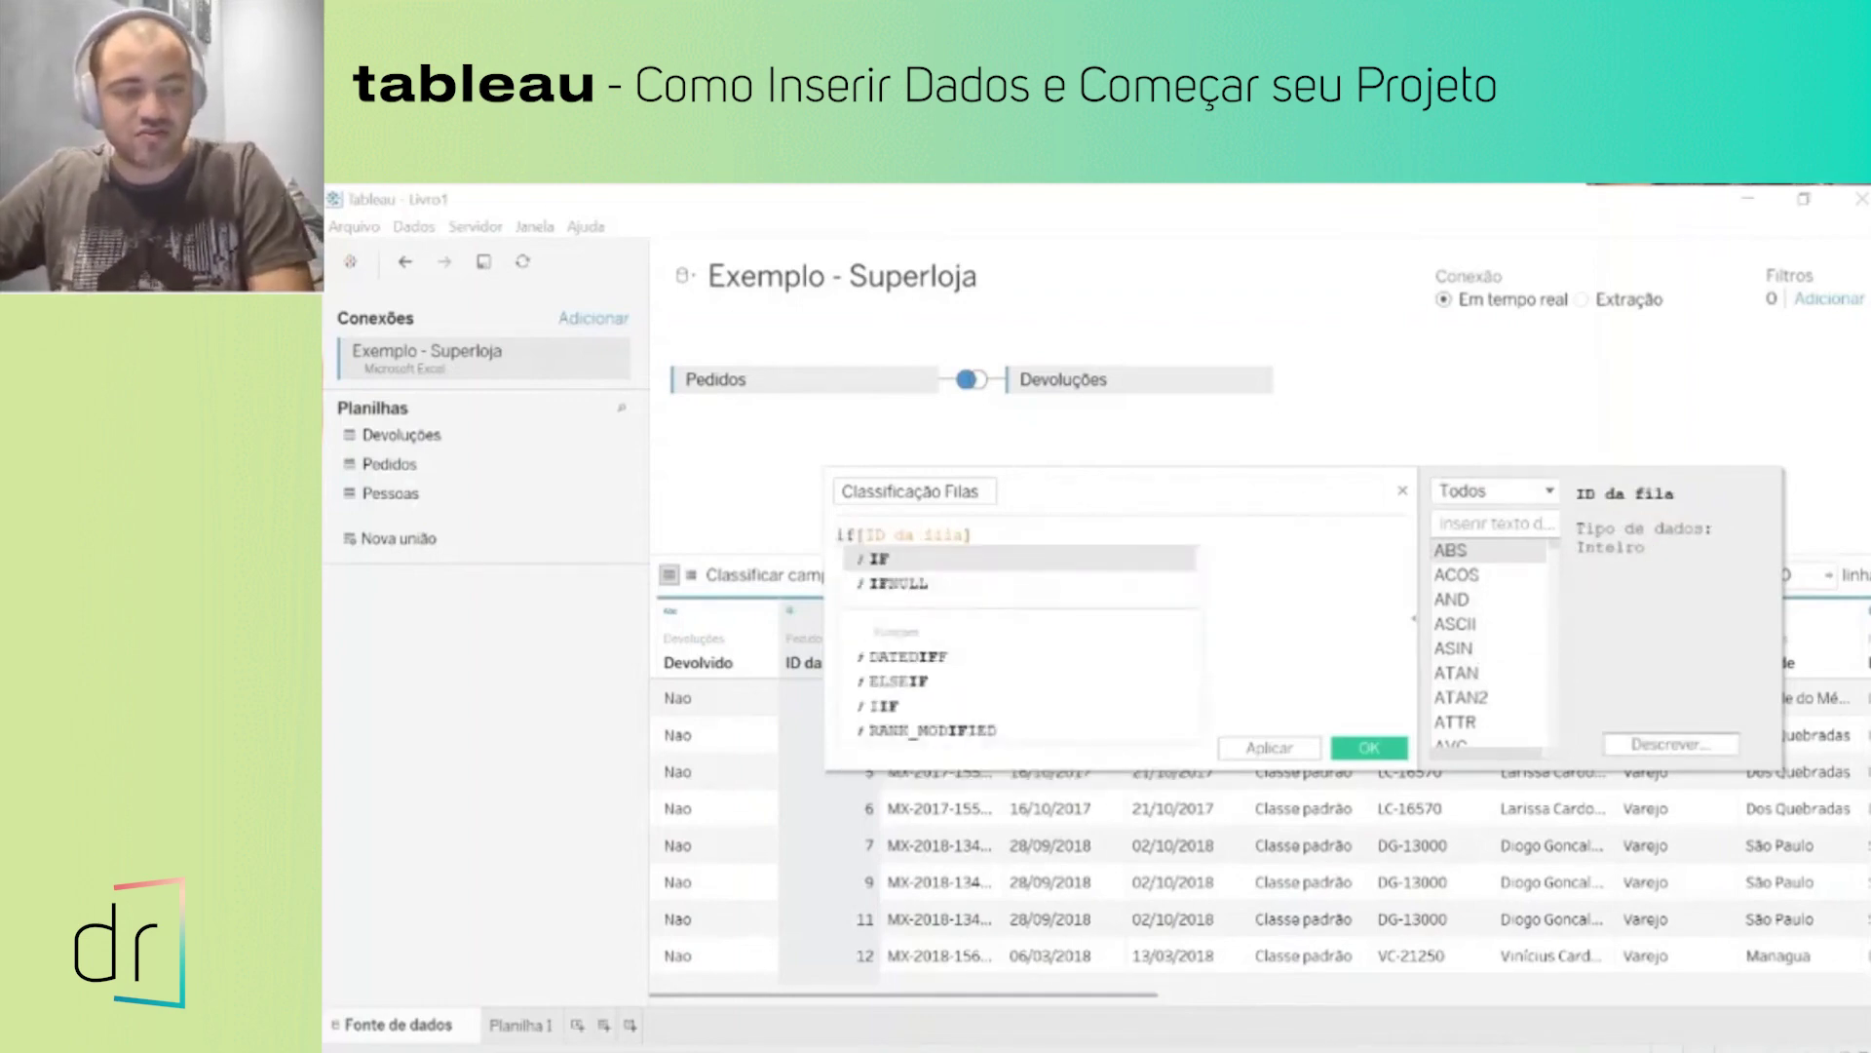
key(Down)
key(Down)
key(Down)
key(Down)
key(Down)
key(Down)
key(Down)
key(Down)
key(Down)
key(Down)
key(Down)
key(Down)
key(Down)
key(Down)
key(Down)
key(Down)
key(Down)
key(Down)
key(Down)
key(Down)
key(Down)
key(Down)
key(Down)
key(Down)
key(Down)
key(Down)
key(Down)
key(Down)
key(Down)
key(Down)
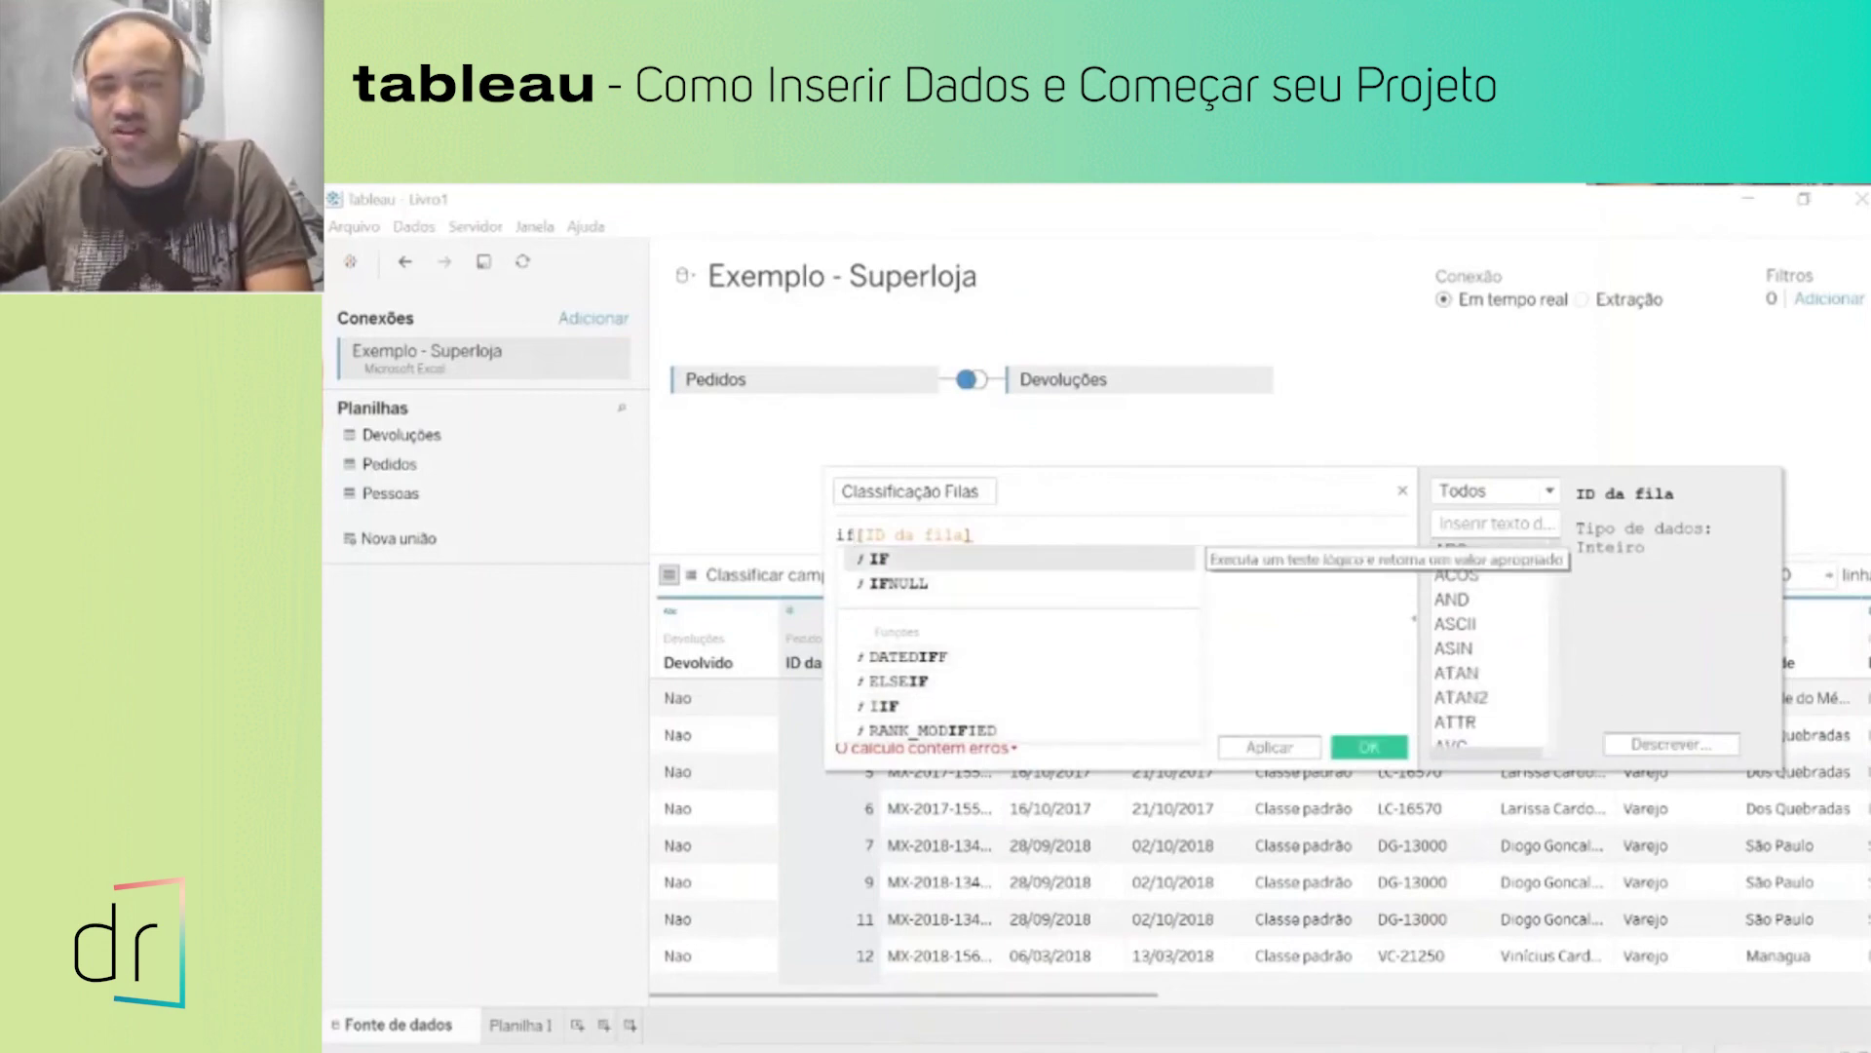
key(Return)
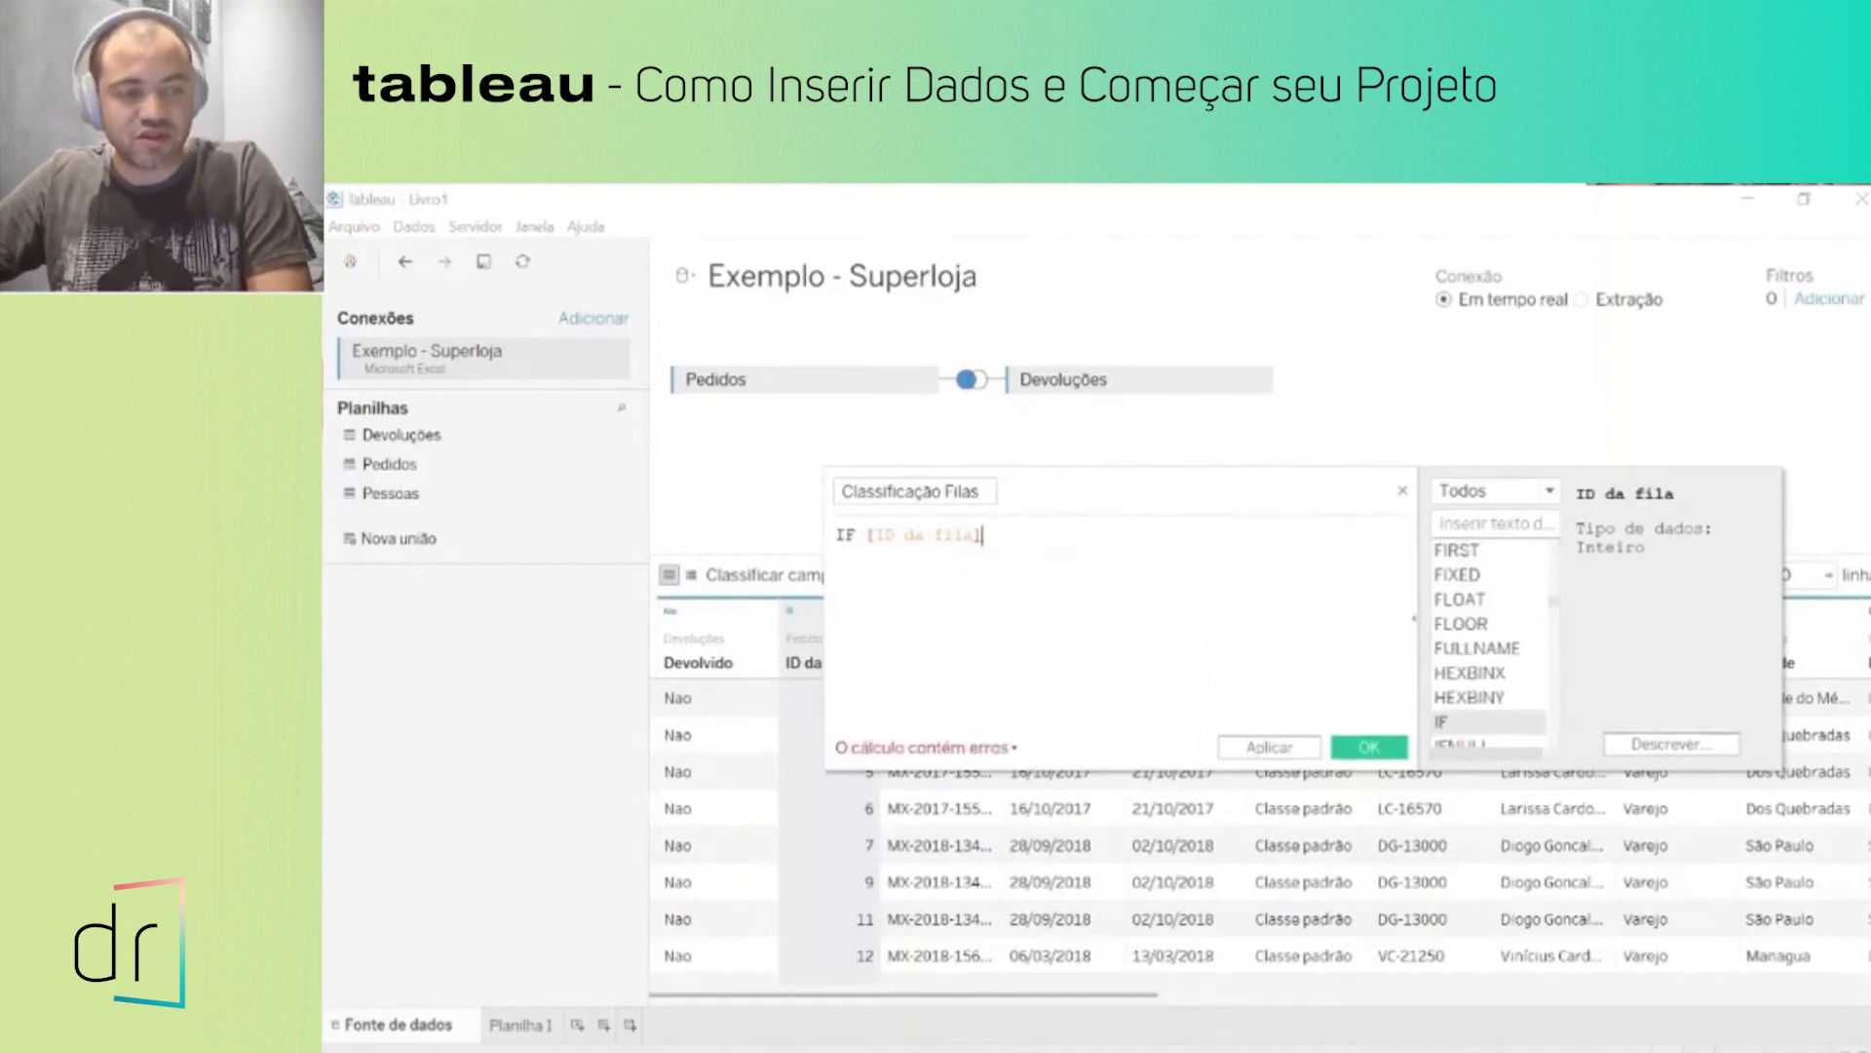
Step: Continue the formula after [ID da fila] with < 20 THEN 'Primeiras' ELSE 'Demais'
text(<)
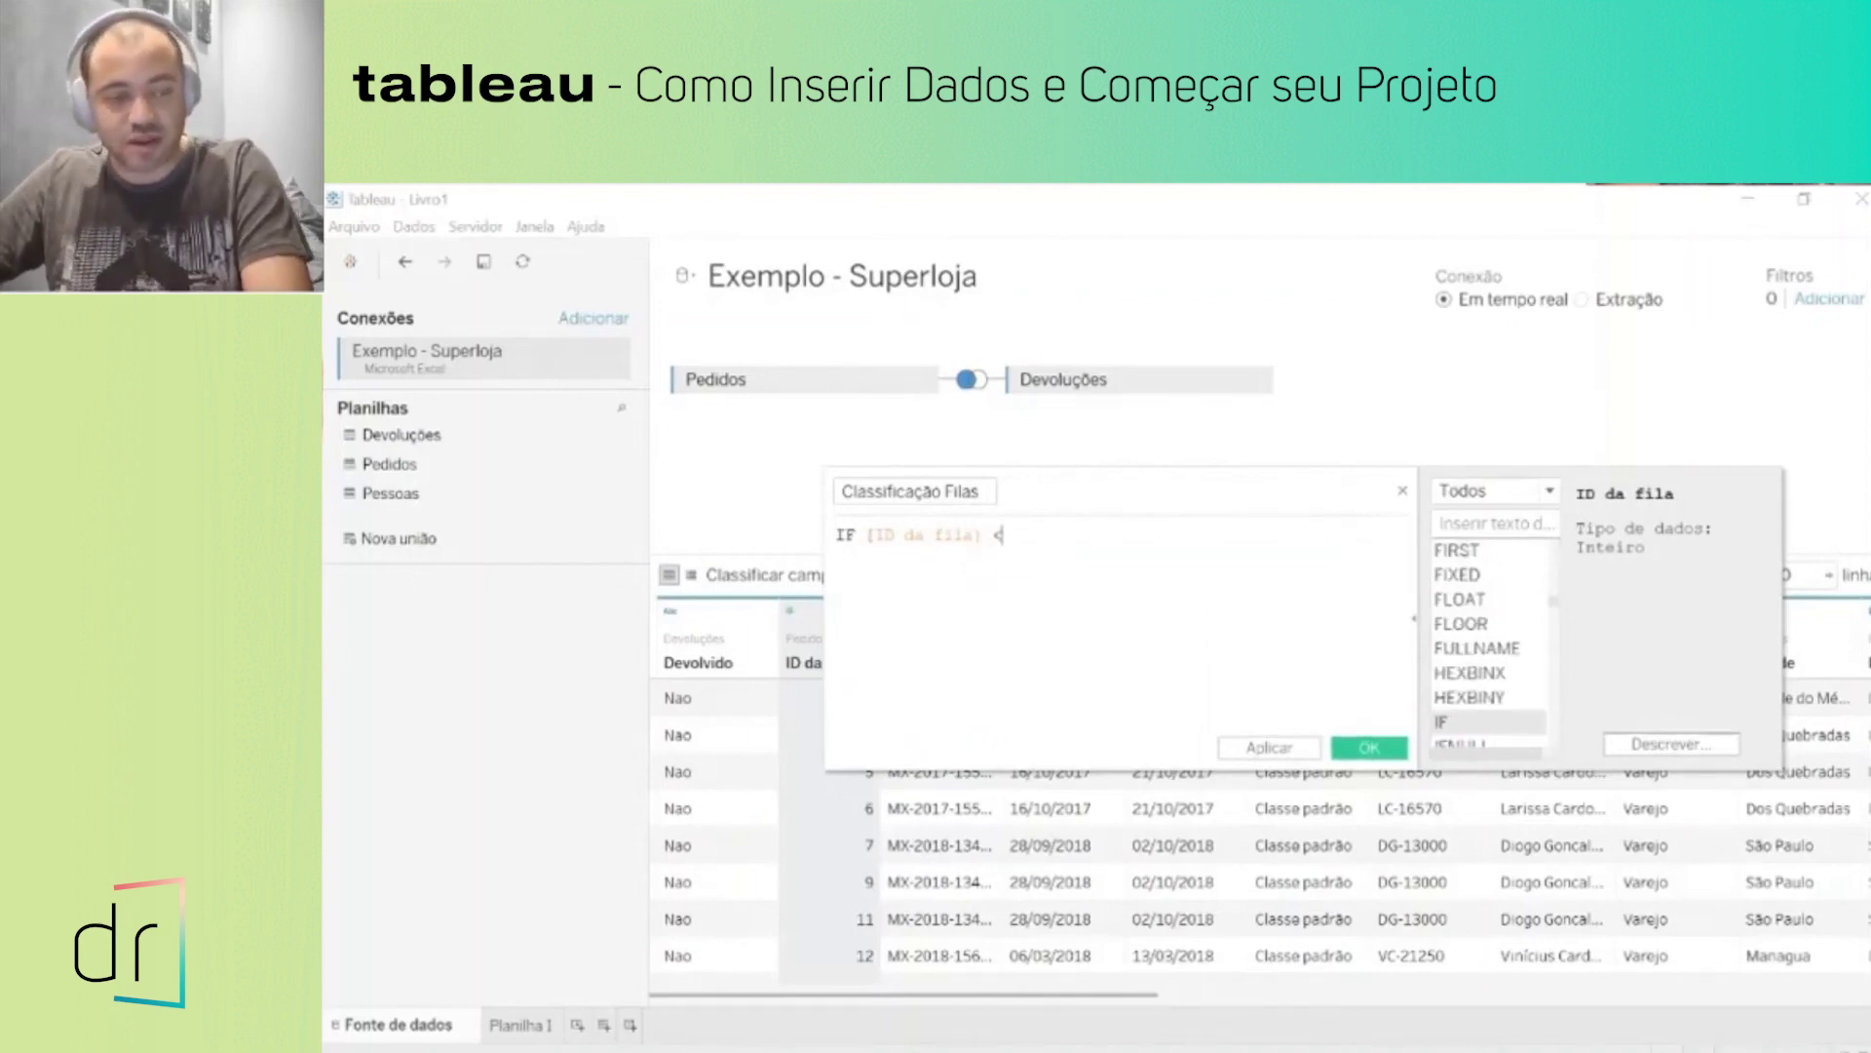
text( 20)
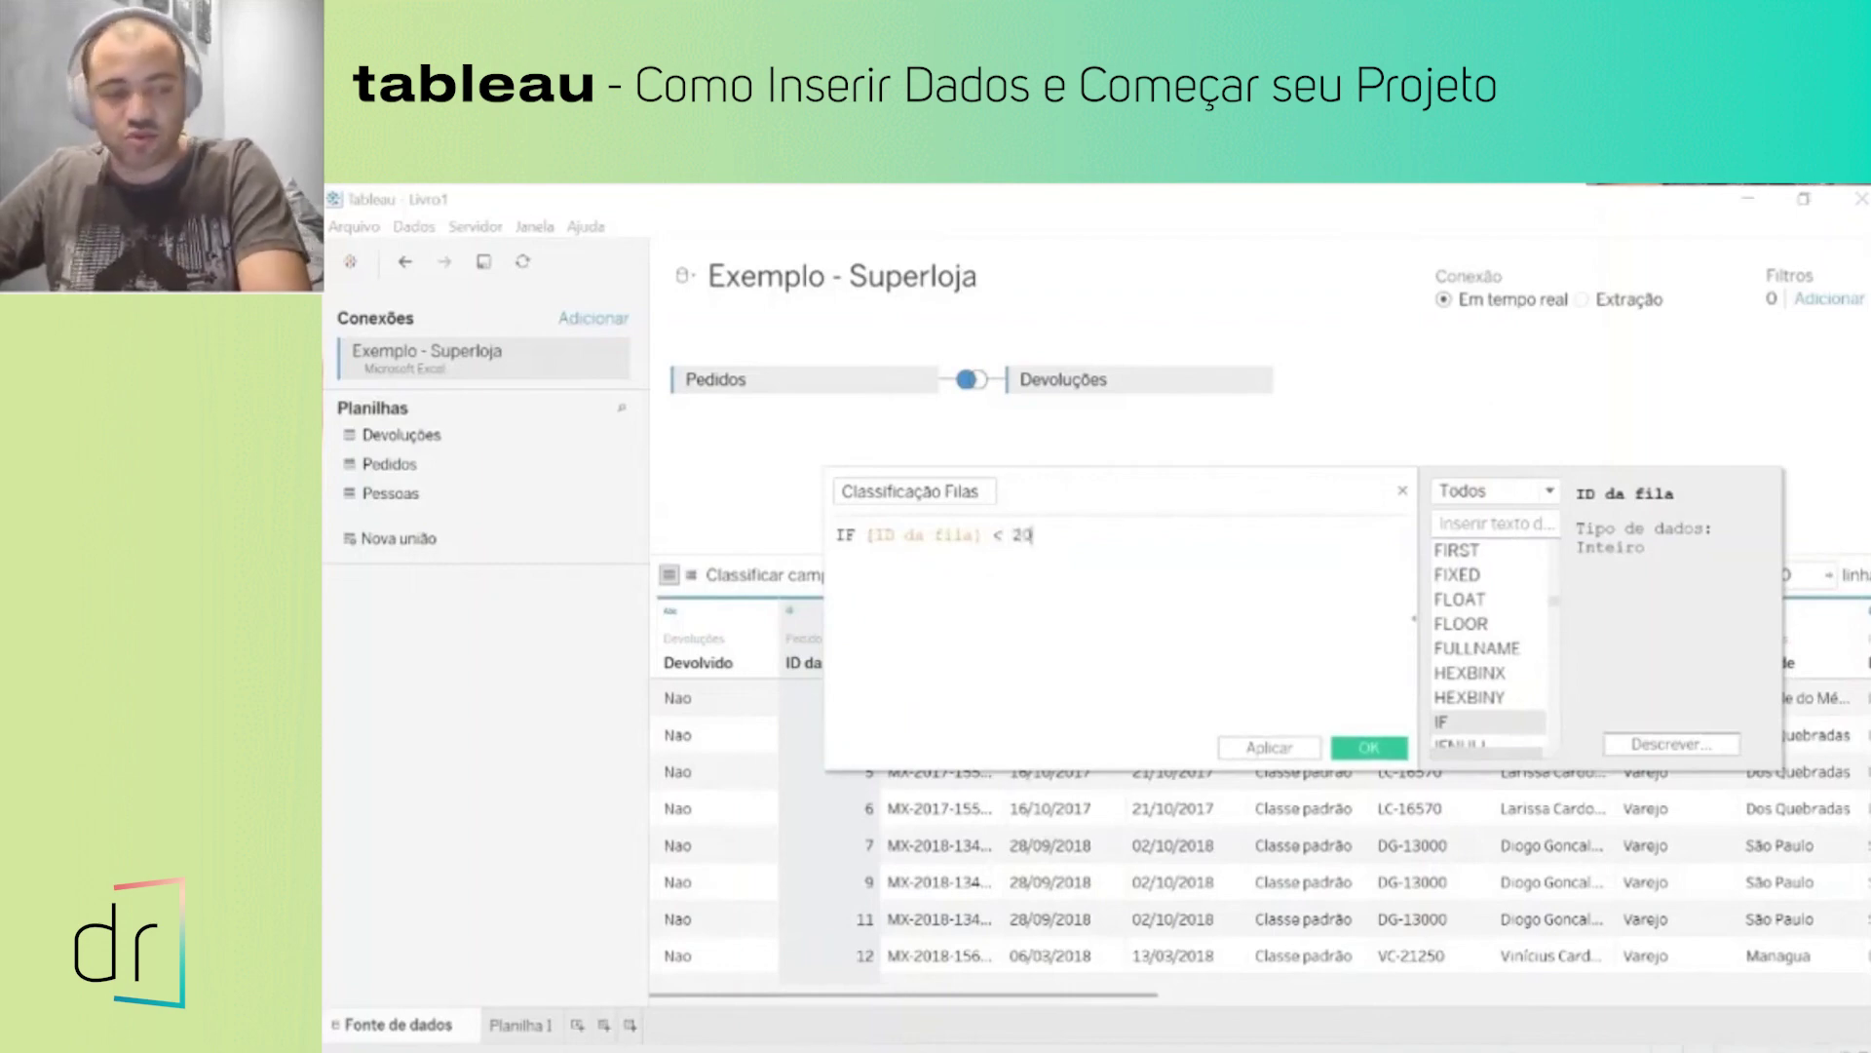
text( THEN)
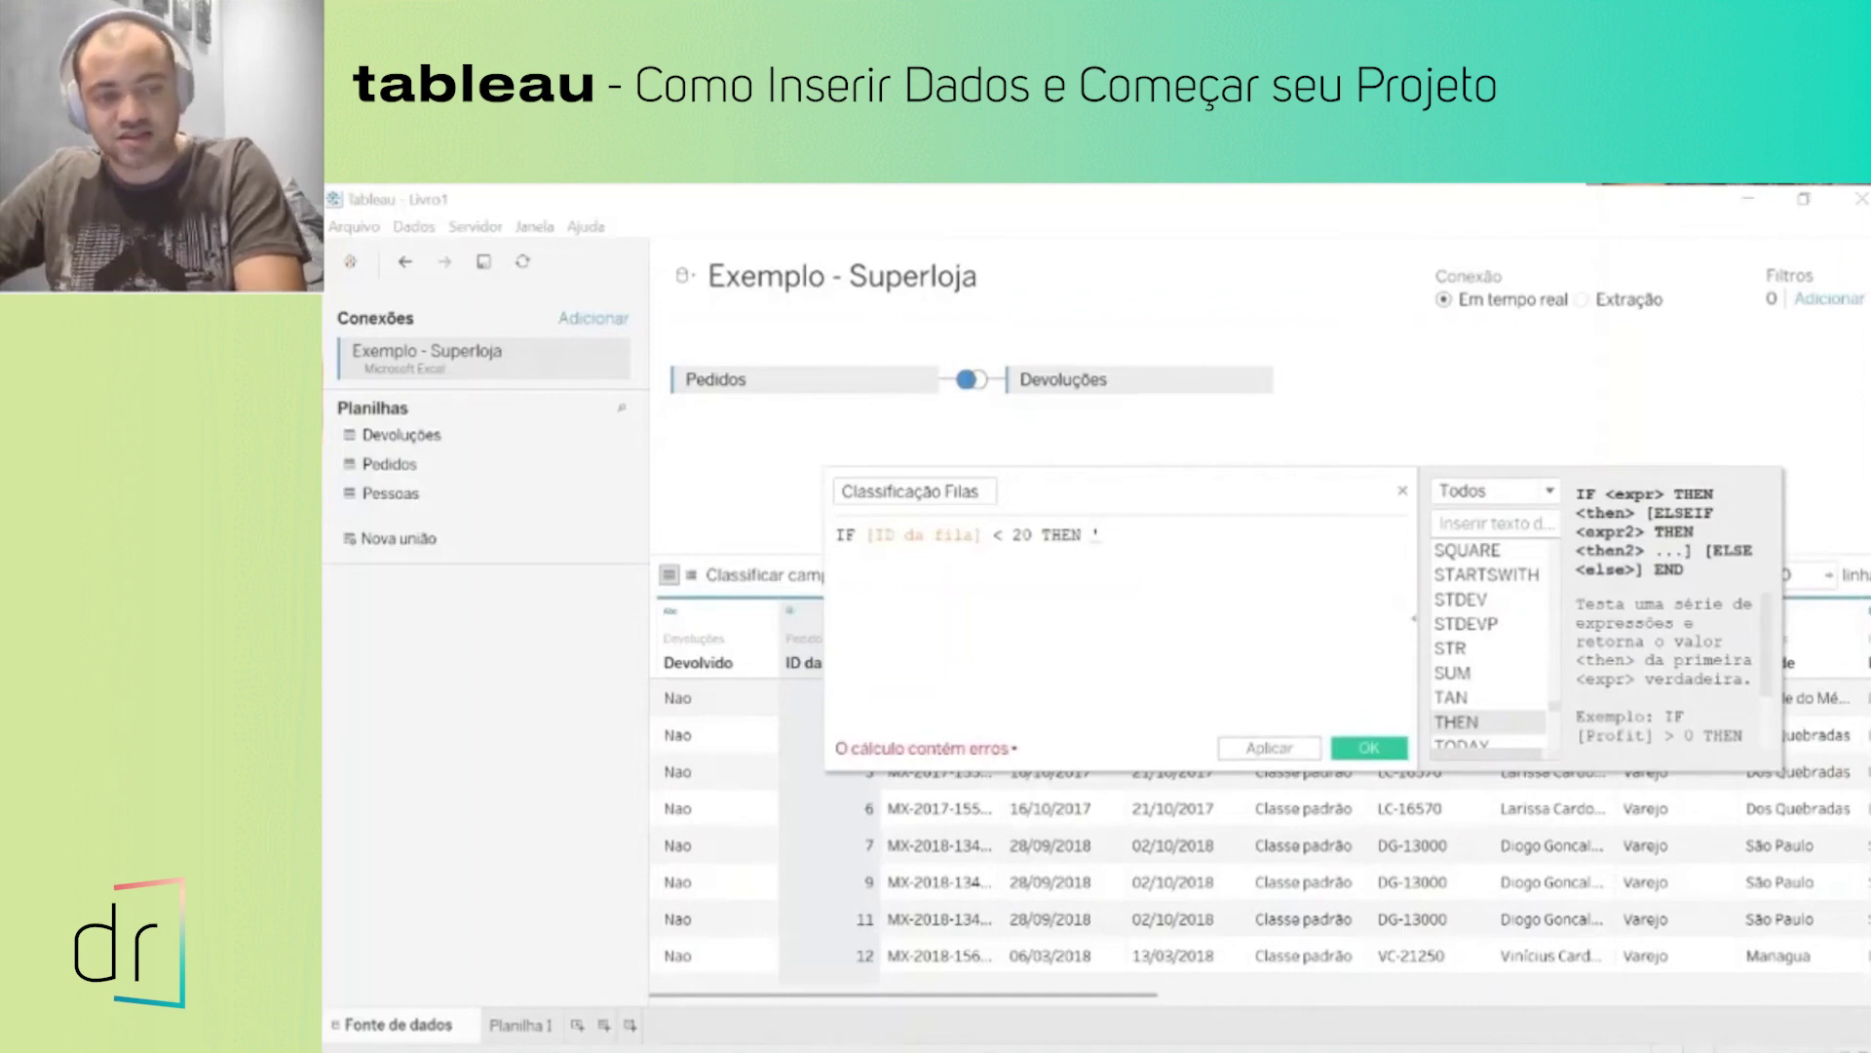
text('Prim)
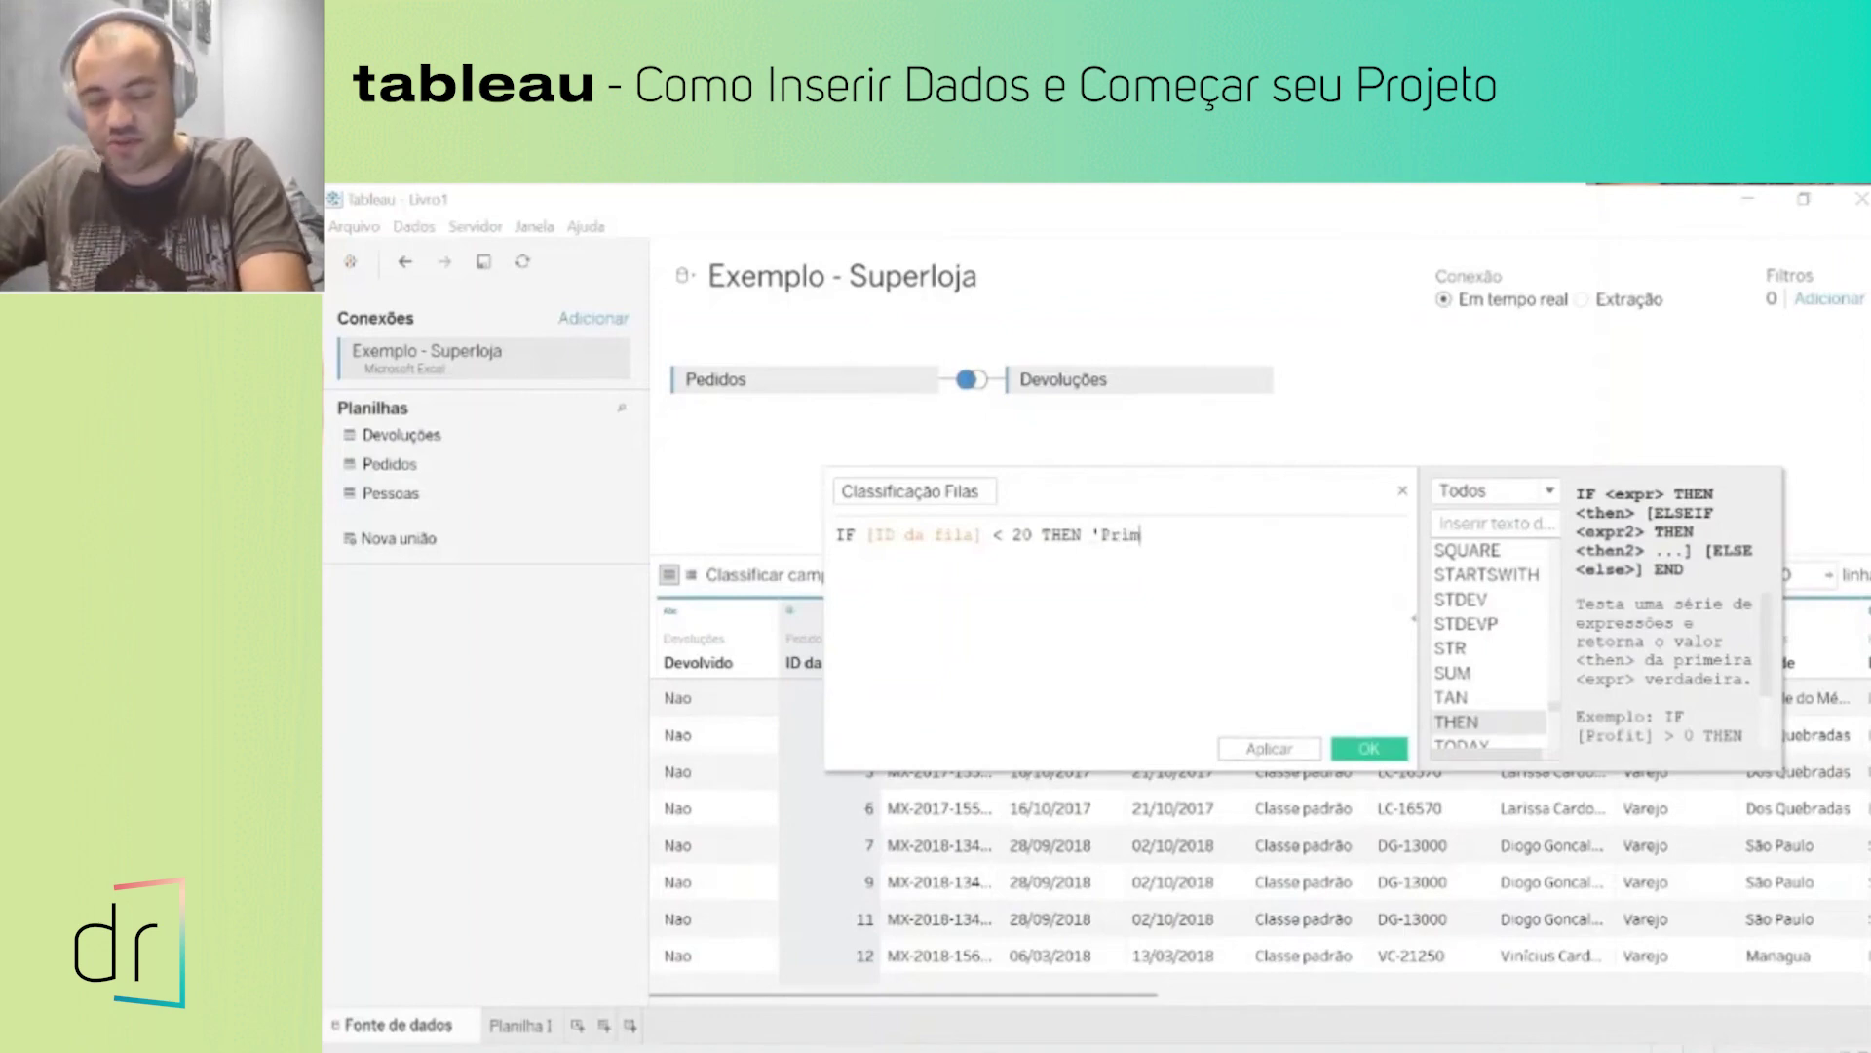
text(eiras')
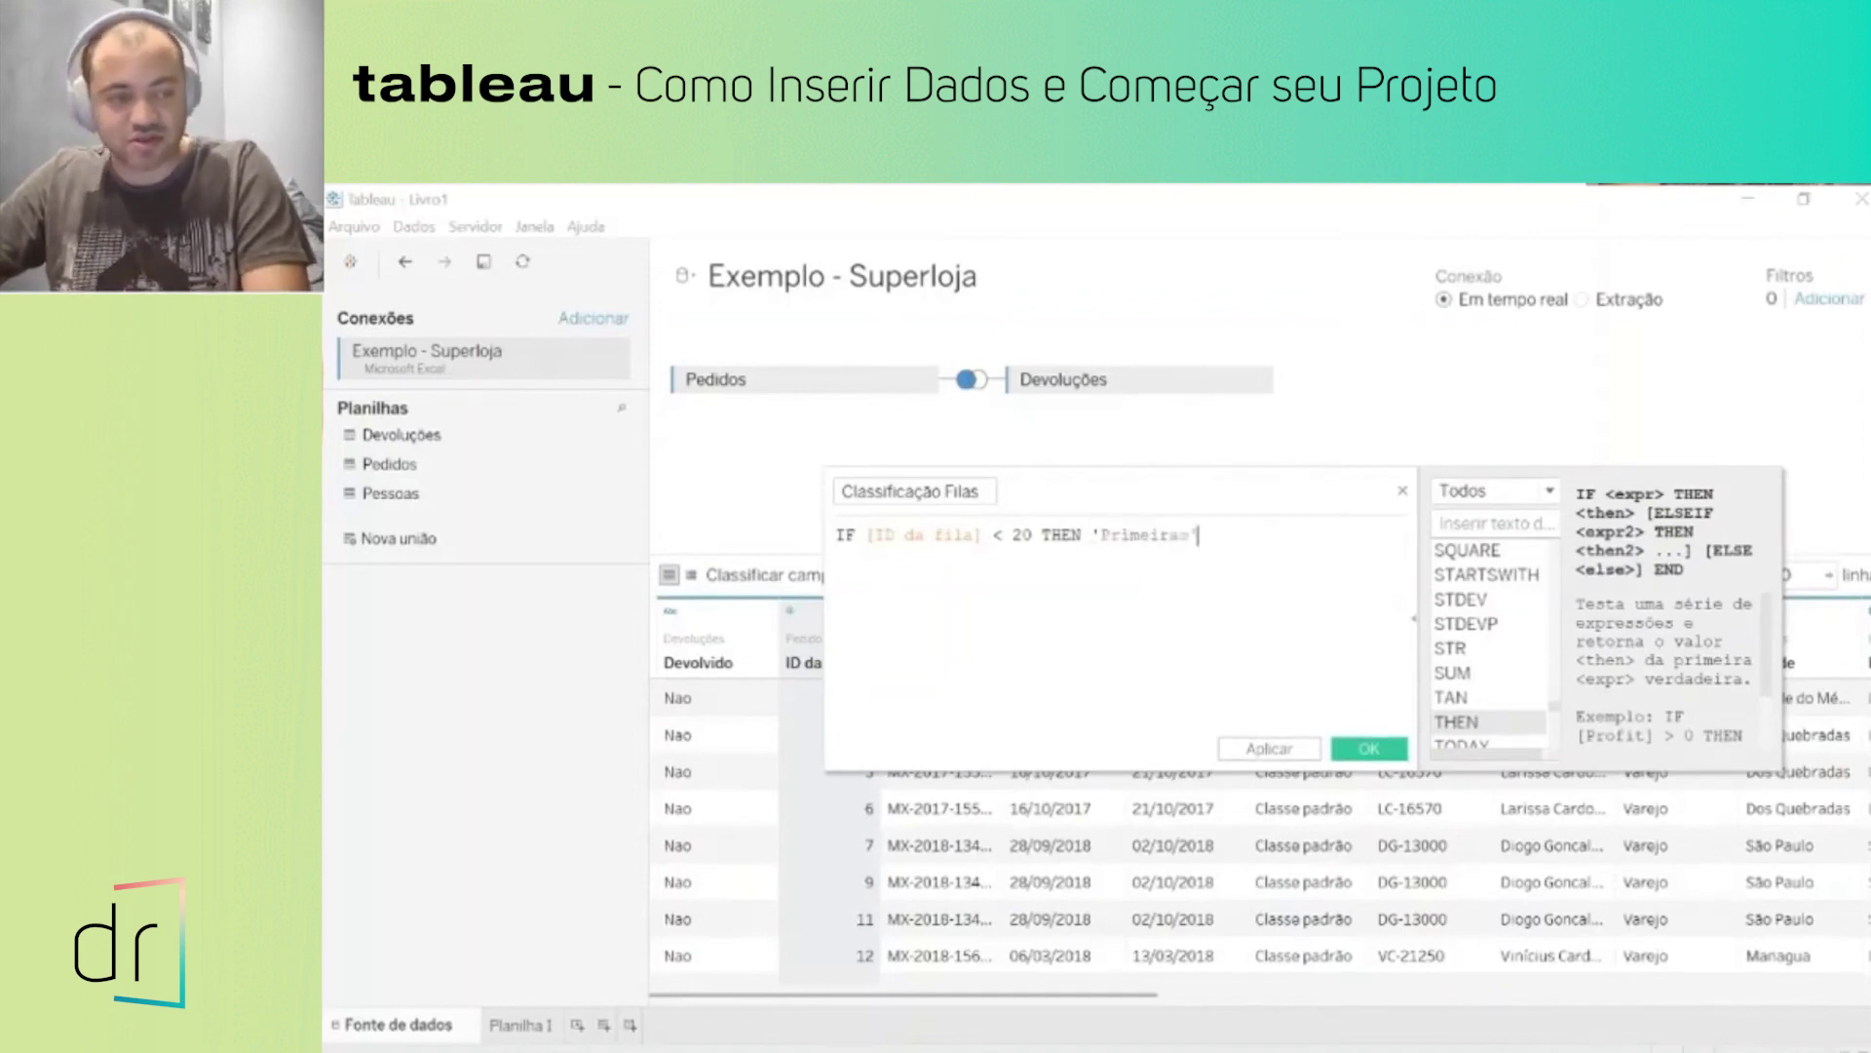
text( ELSE)
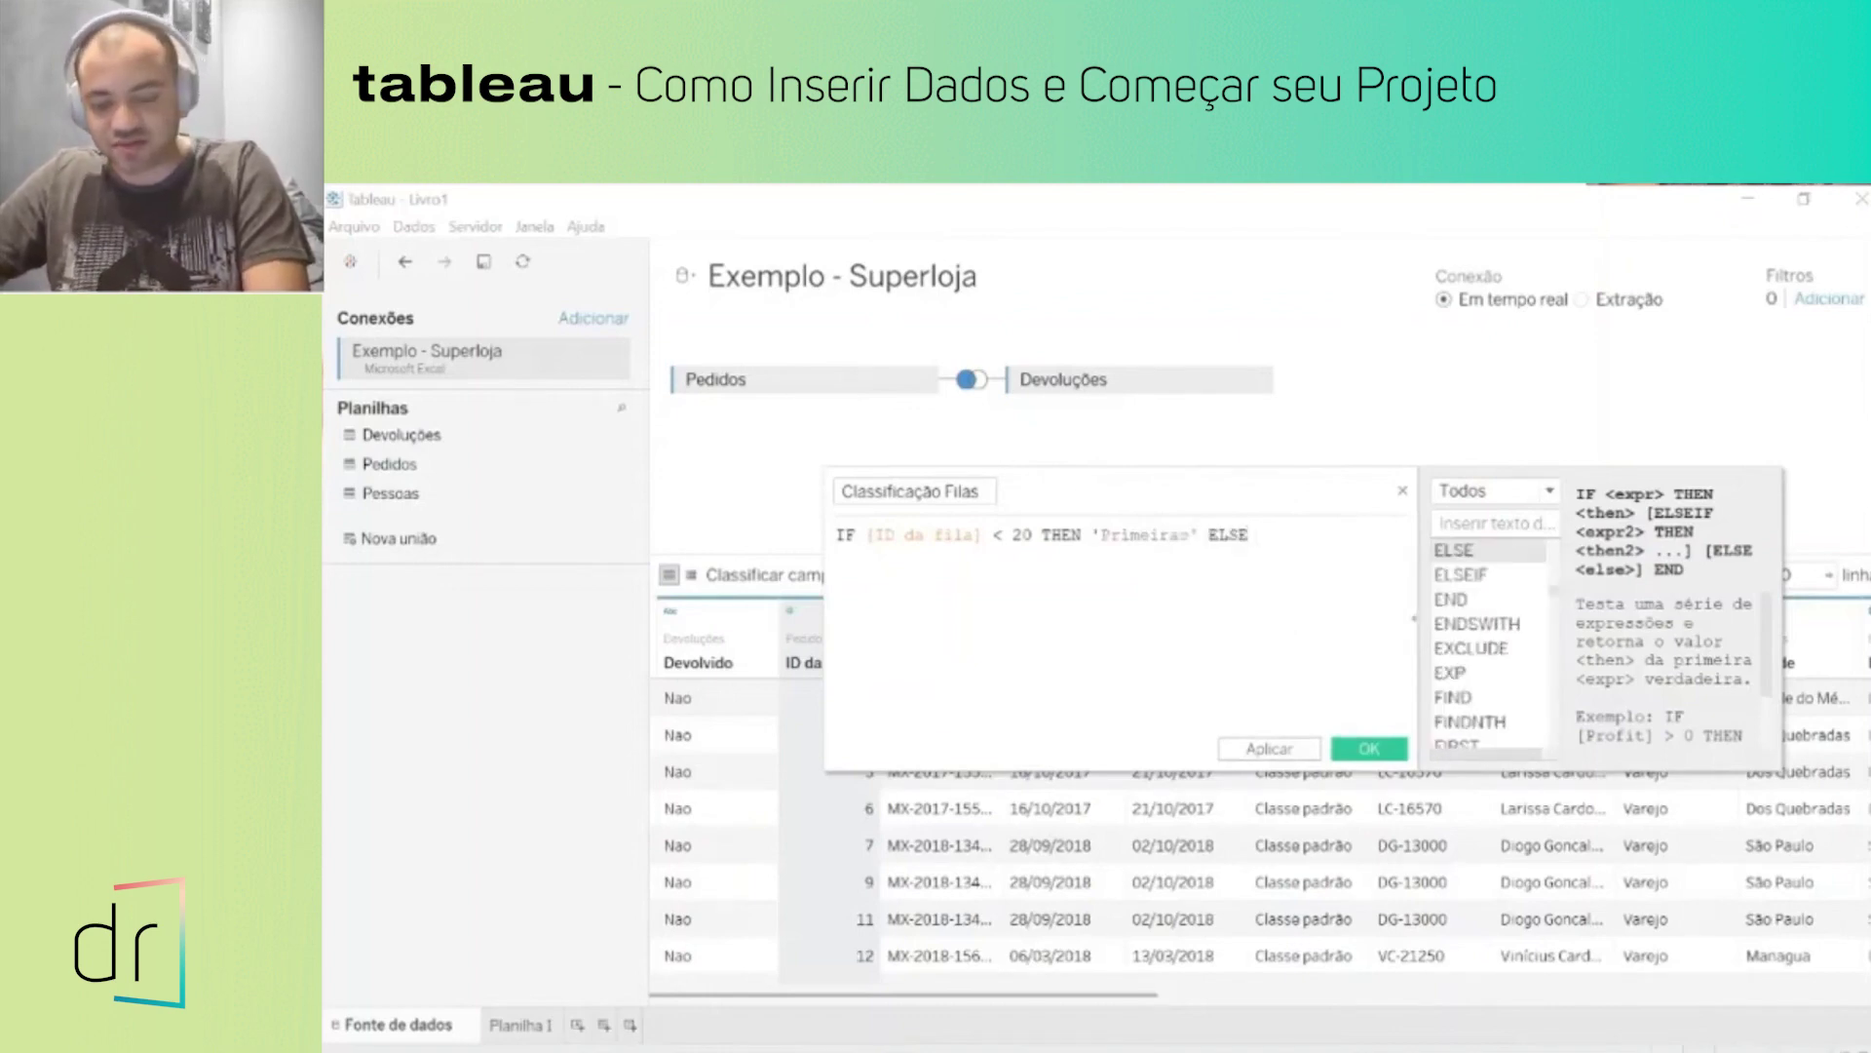
text( 'D)
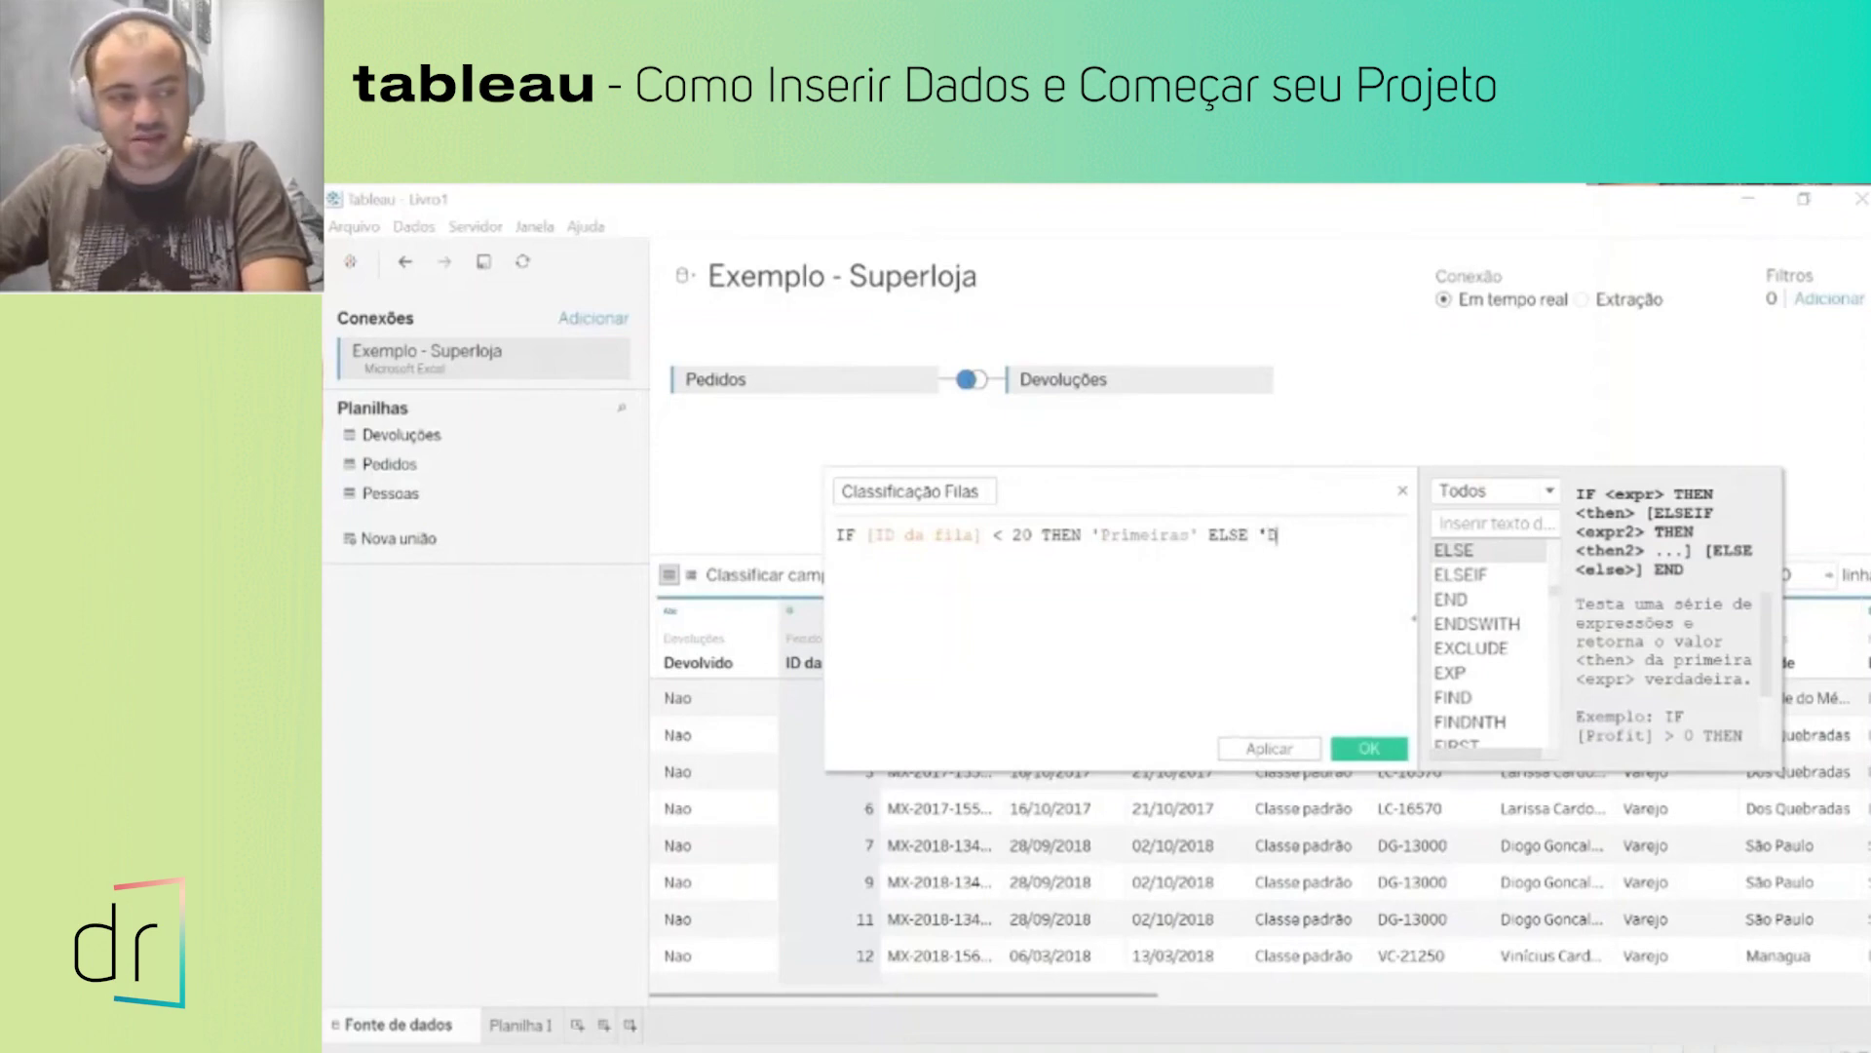
text(emais')
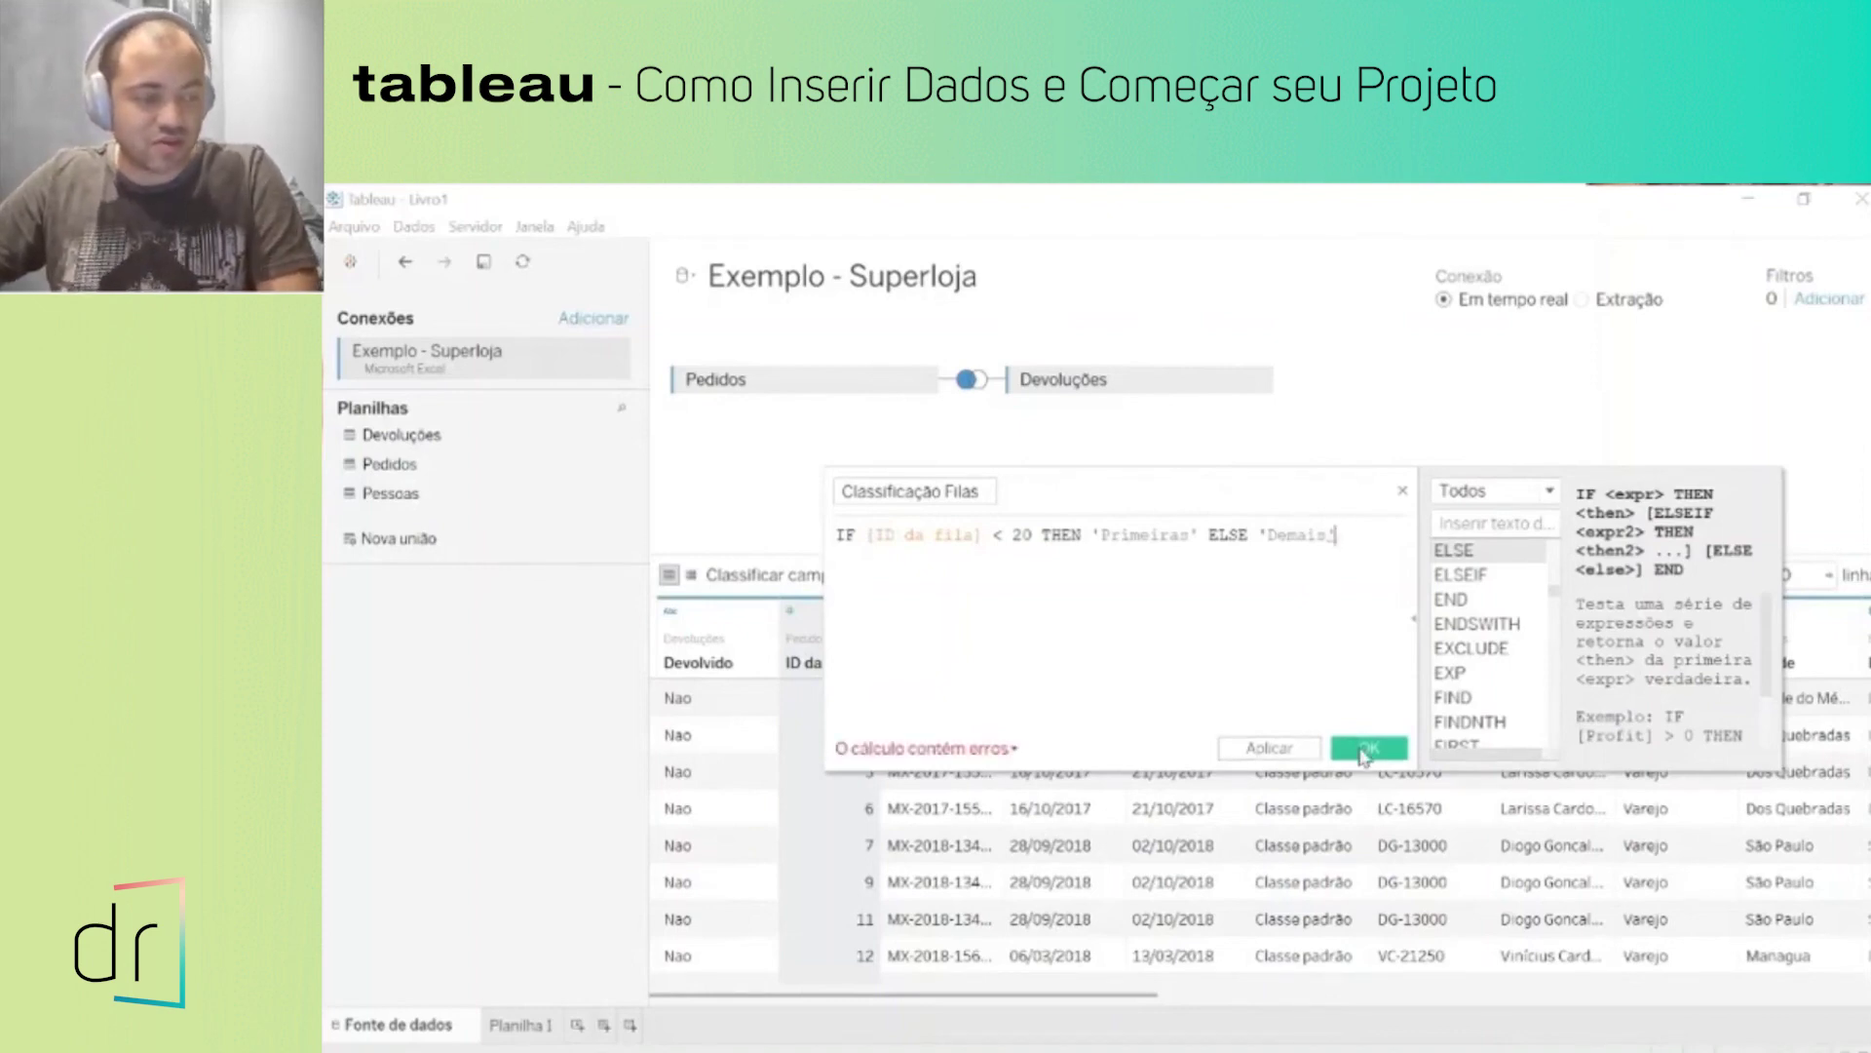
Step: Check the calculation's error details, close the IF formula with END and save the Classificação Filas field
click(933, 753)
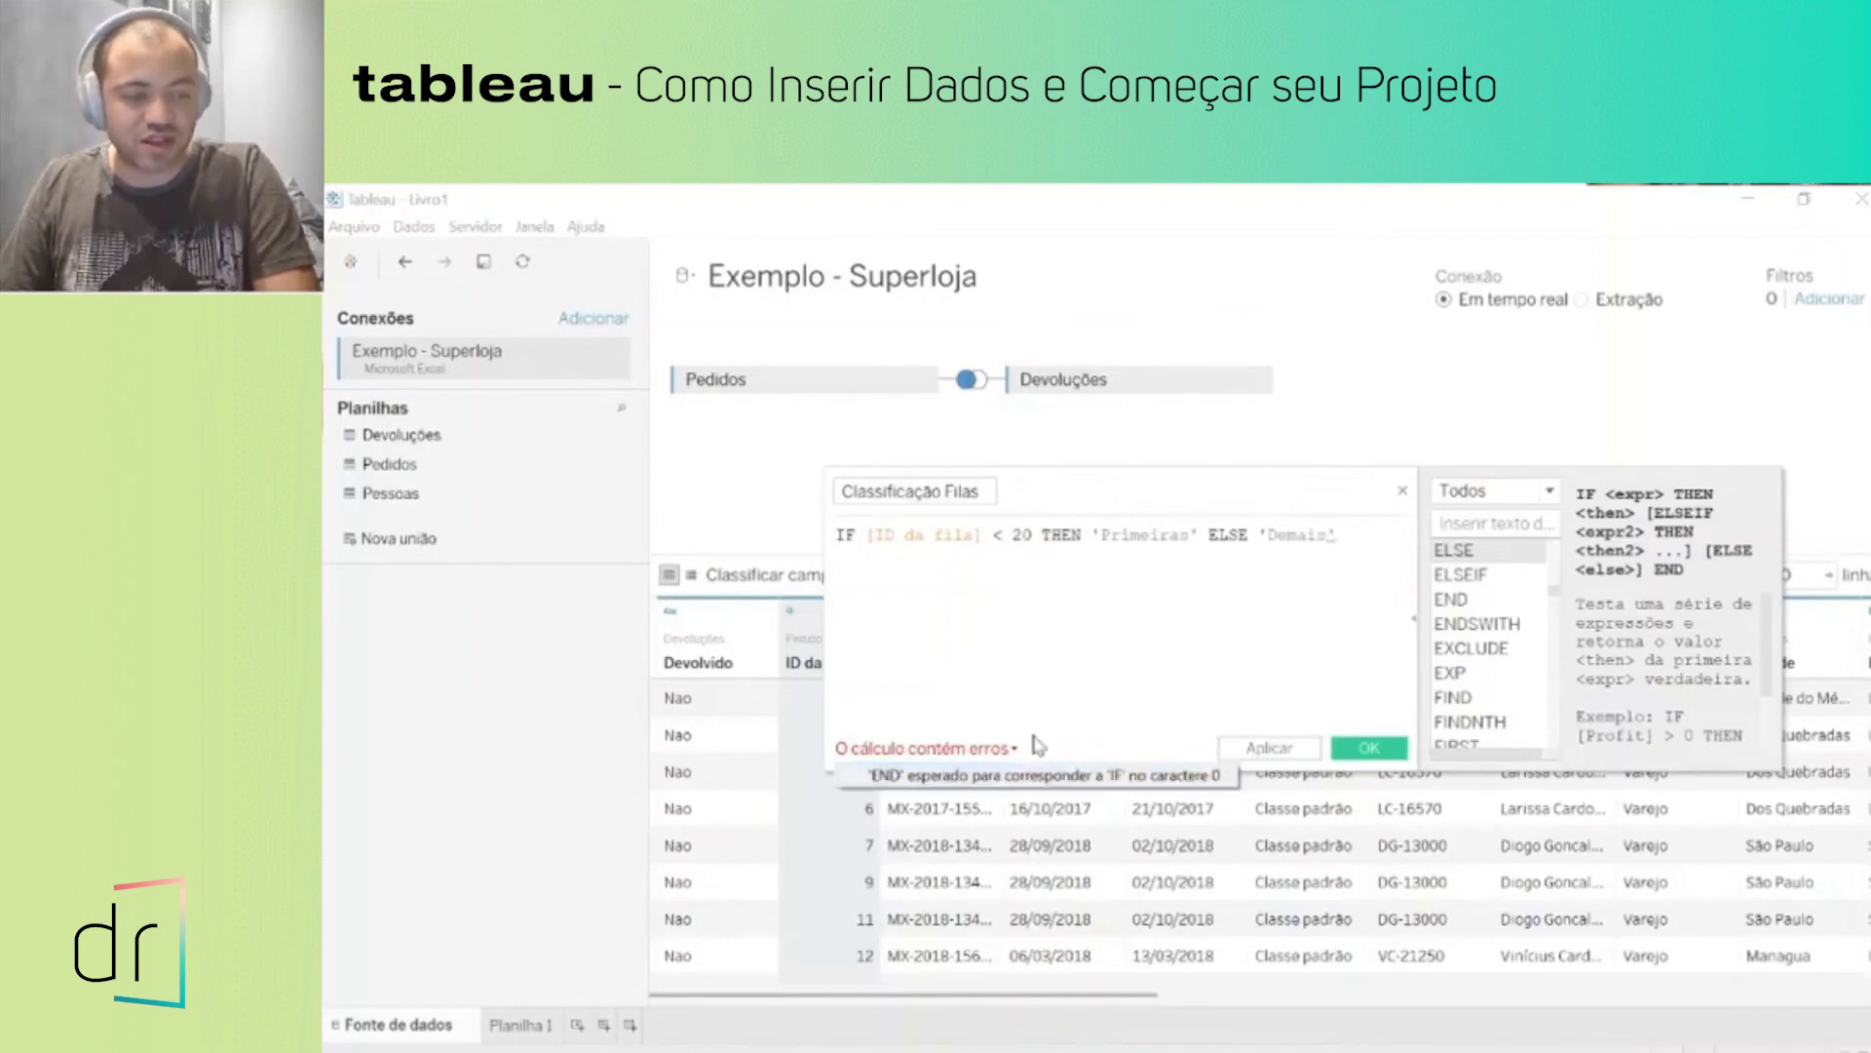
click(1336, 535)
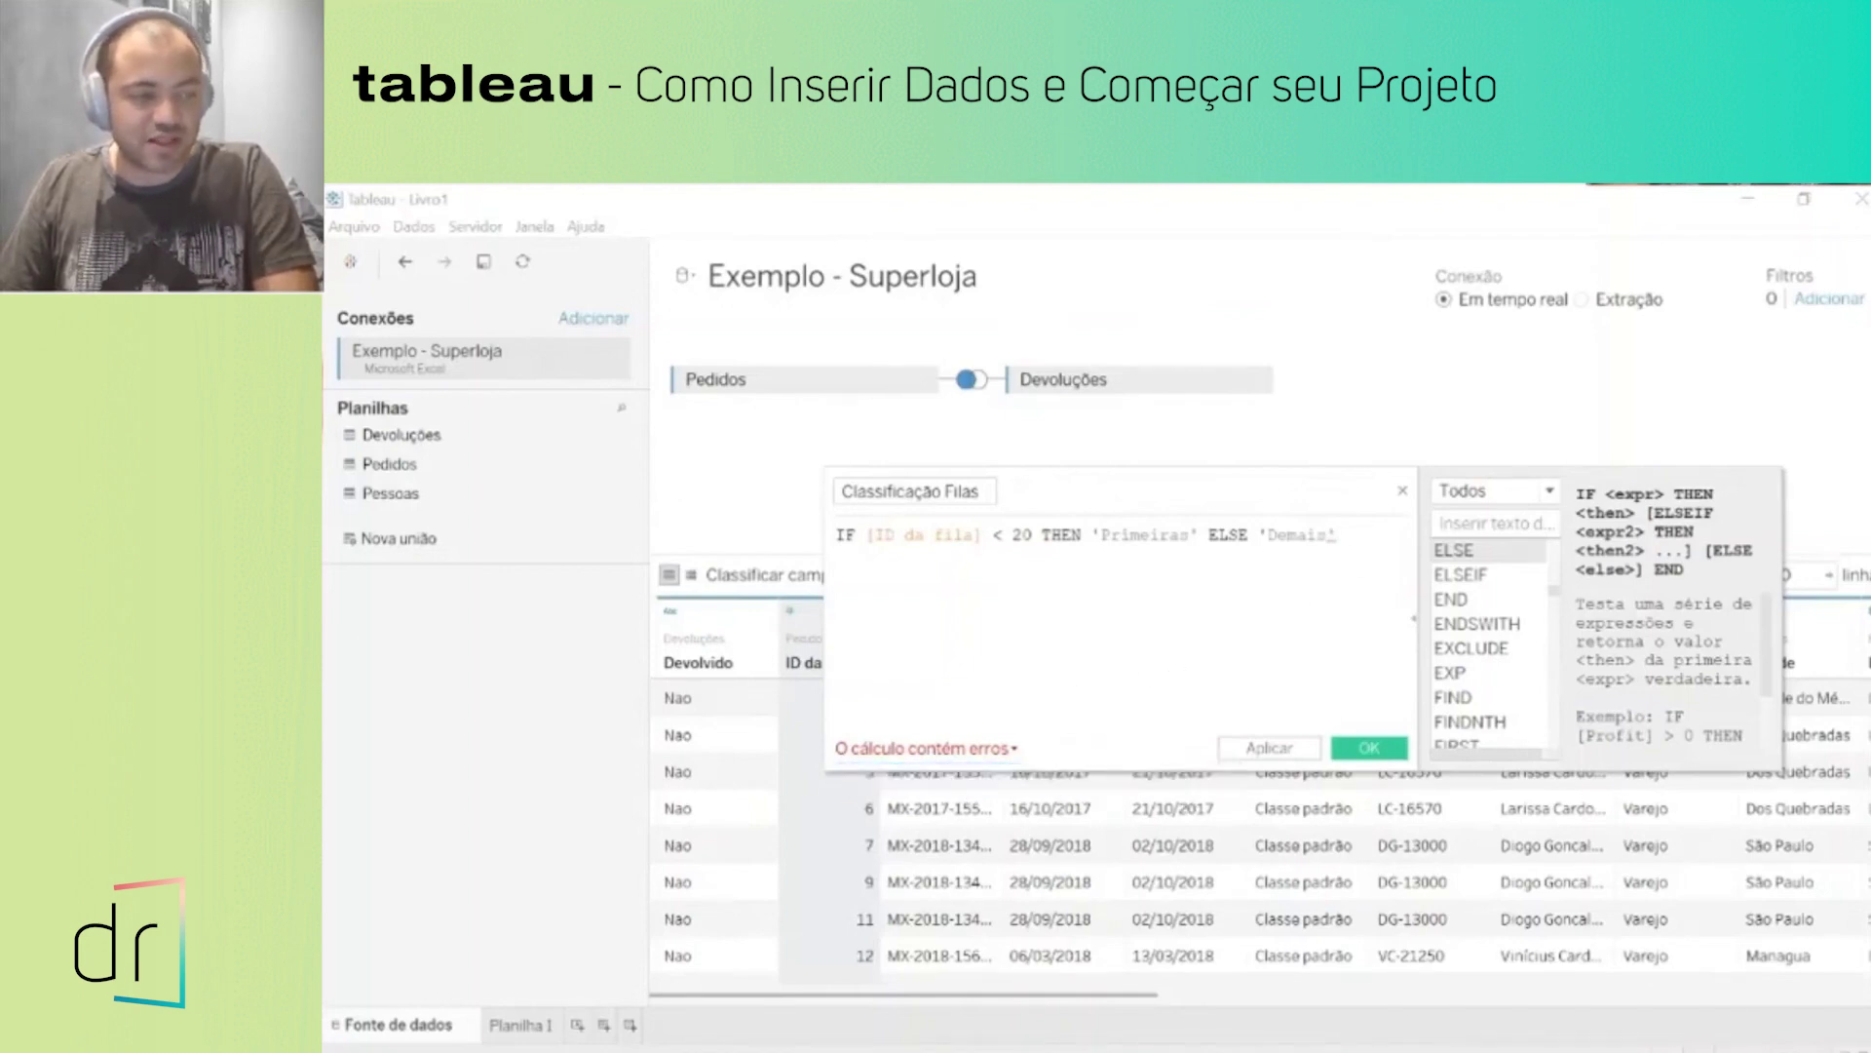
text(end)
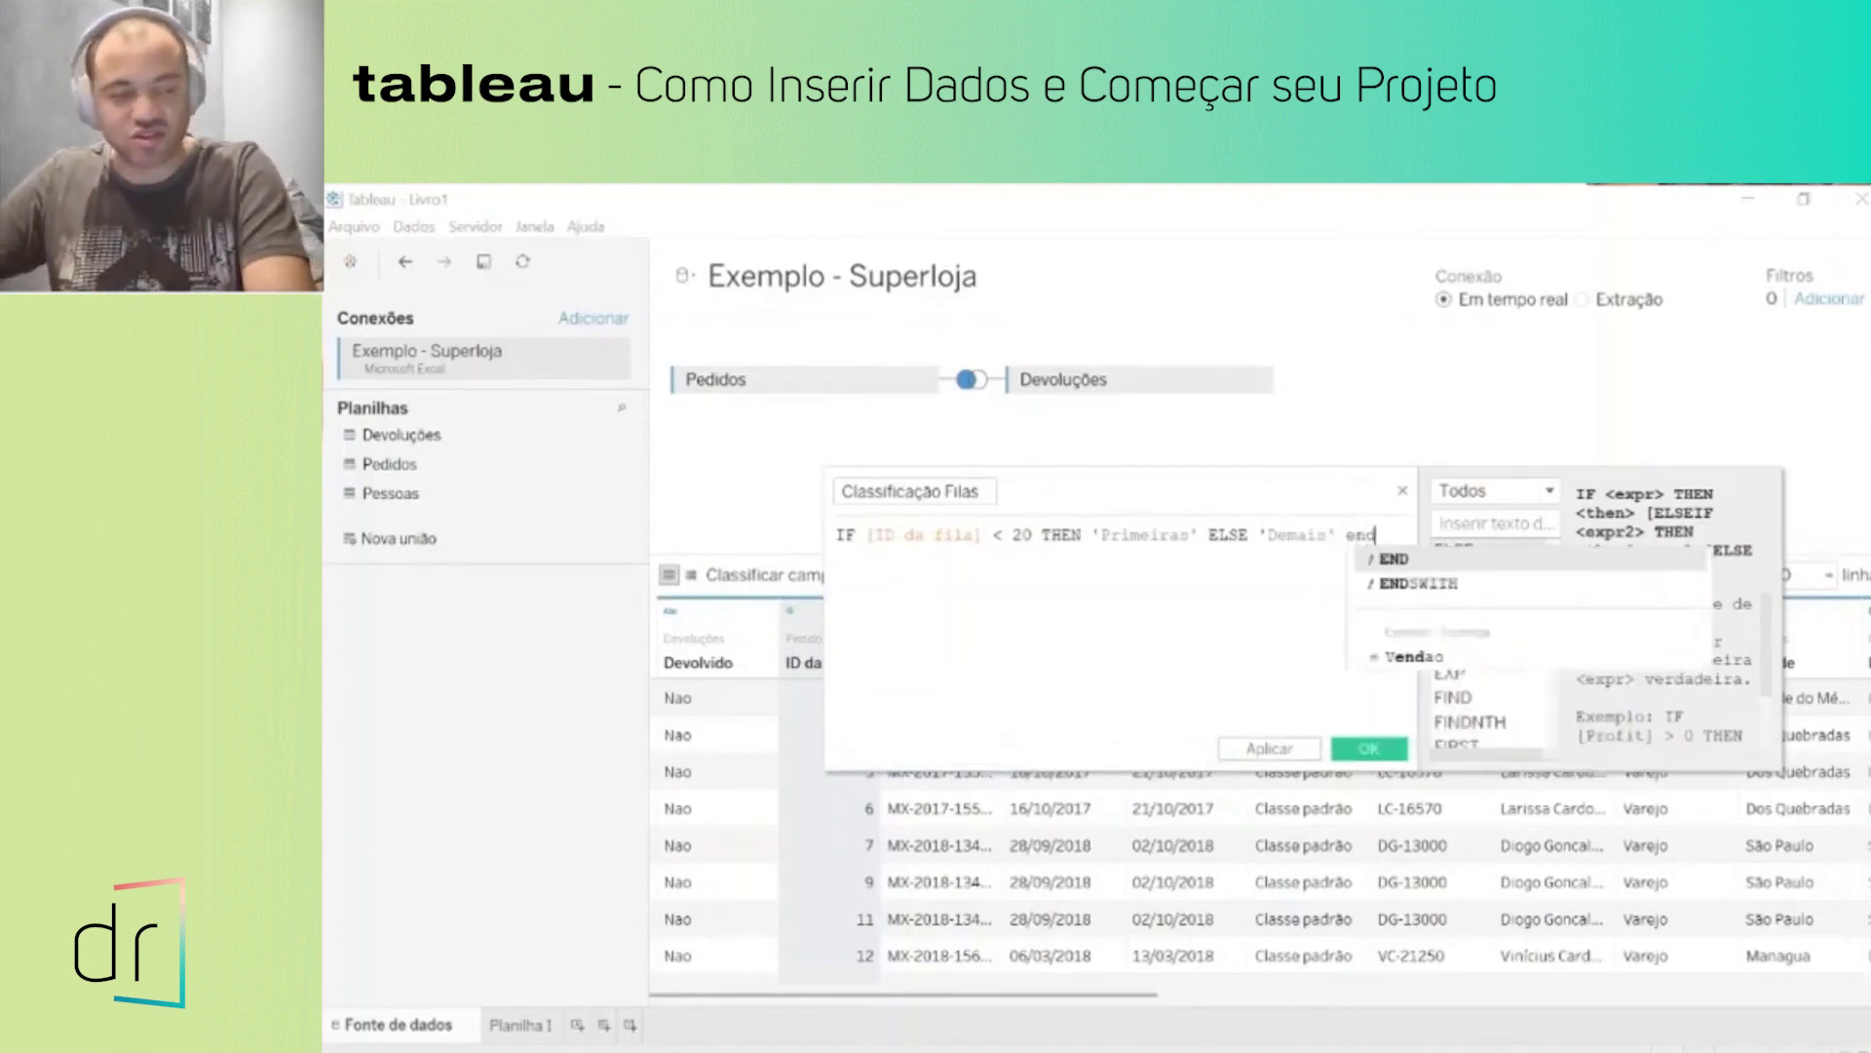
key(Return)
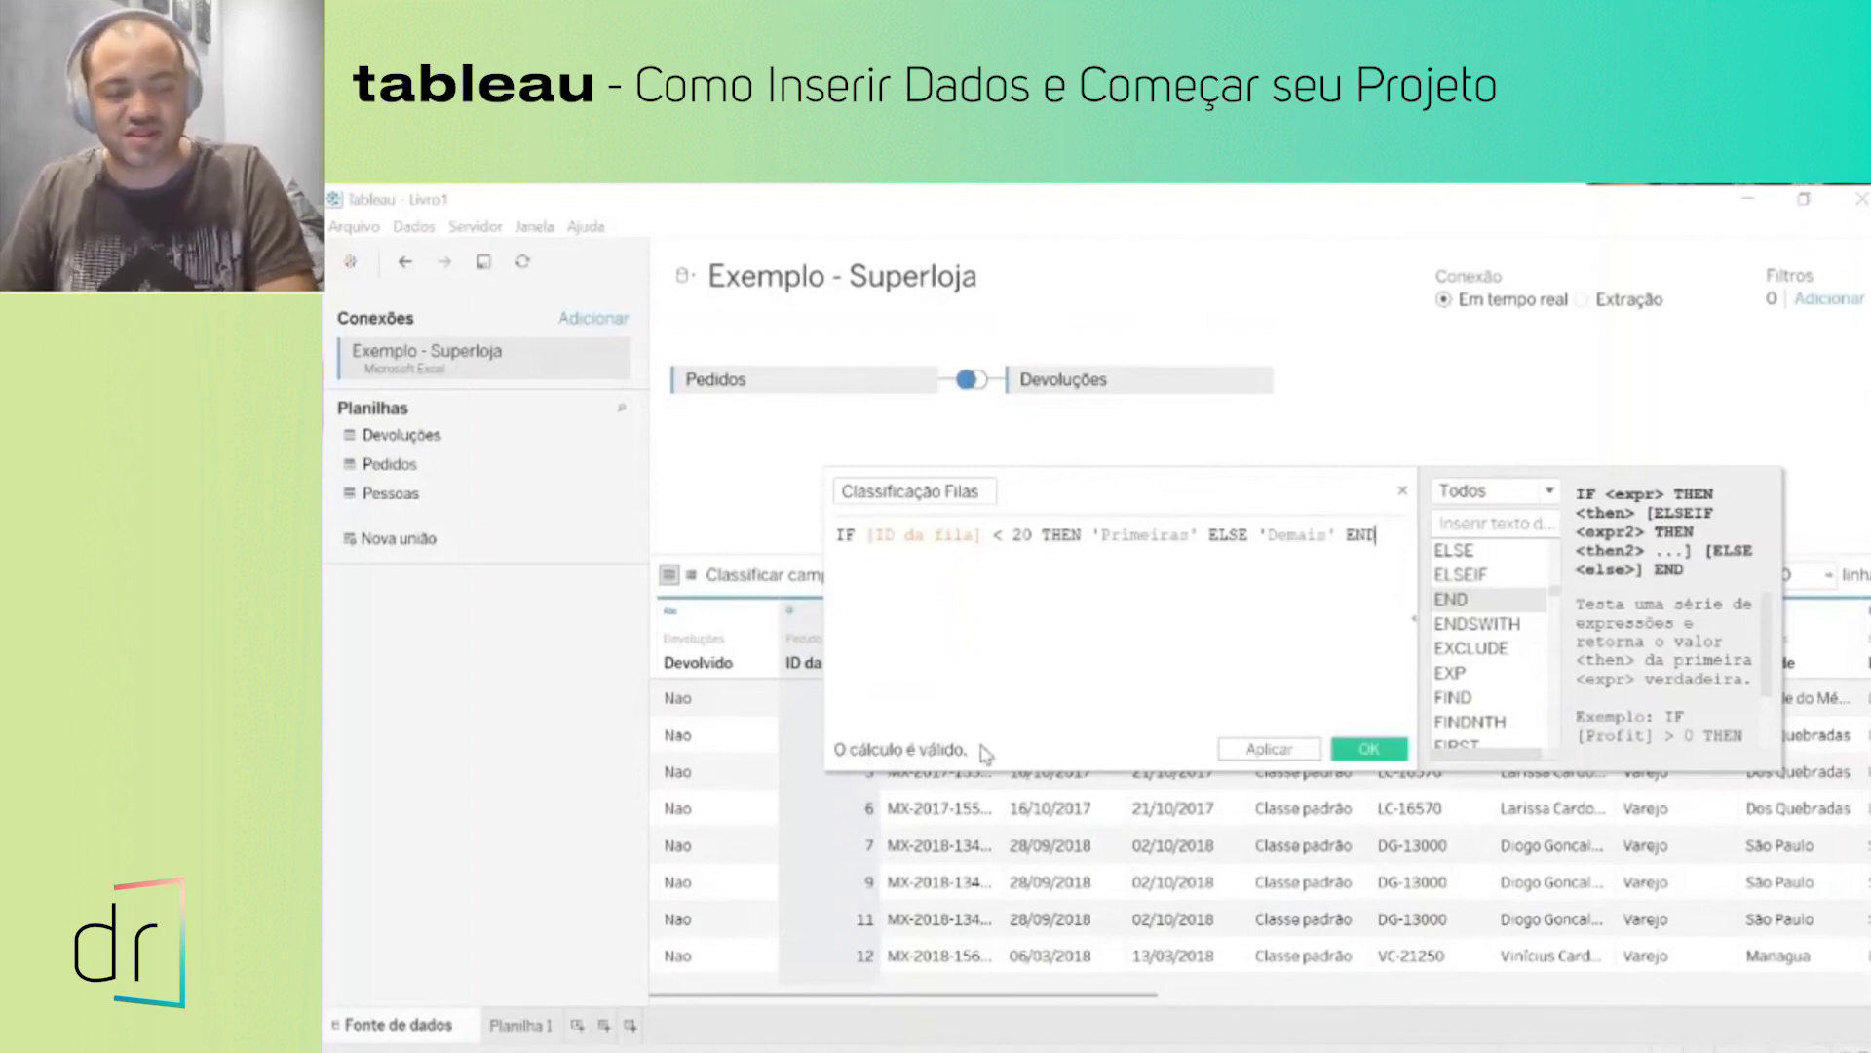
click(1368, 750)
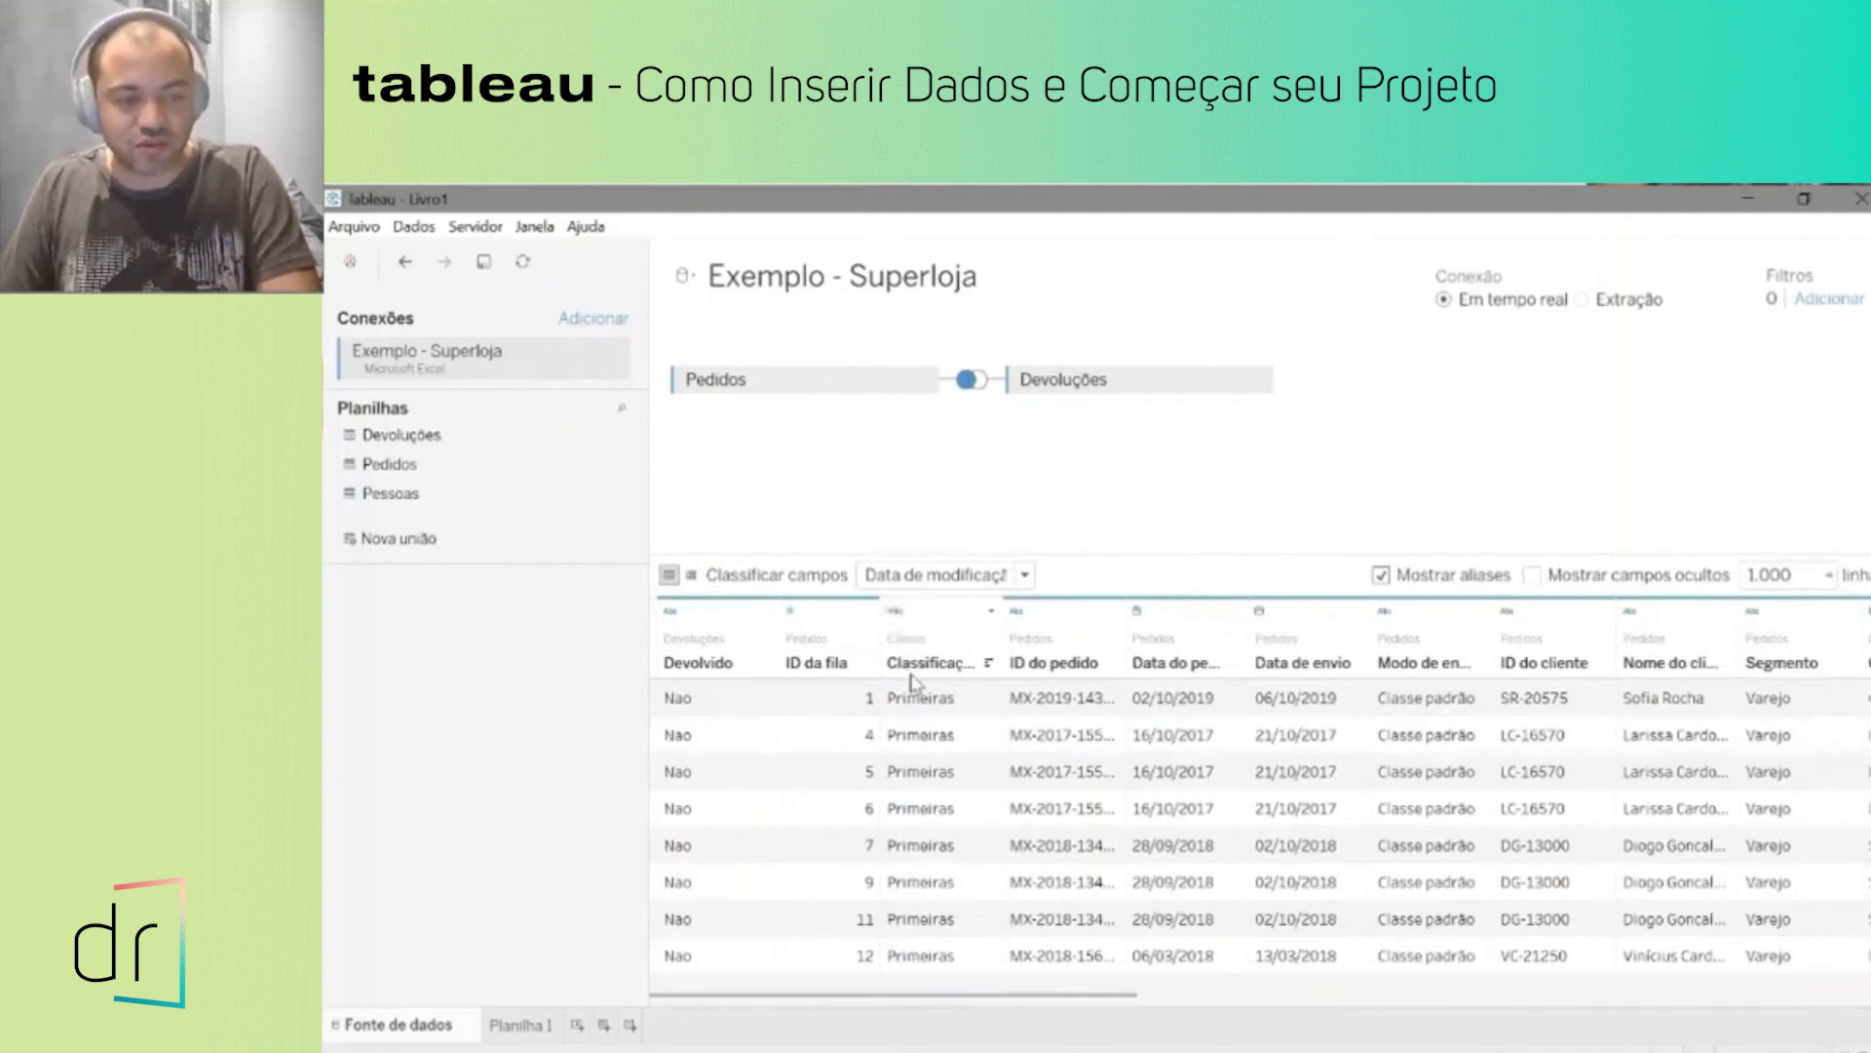
Step: Review the Classificação Filas values against ID da fila down the data grid, and return to the first rows
scroll(933, 729, down, 5)
scroll(921, 736, up, 5)
scroll(878, 809, down, 2)
scroll(876, 827, down, 2)
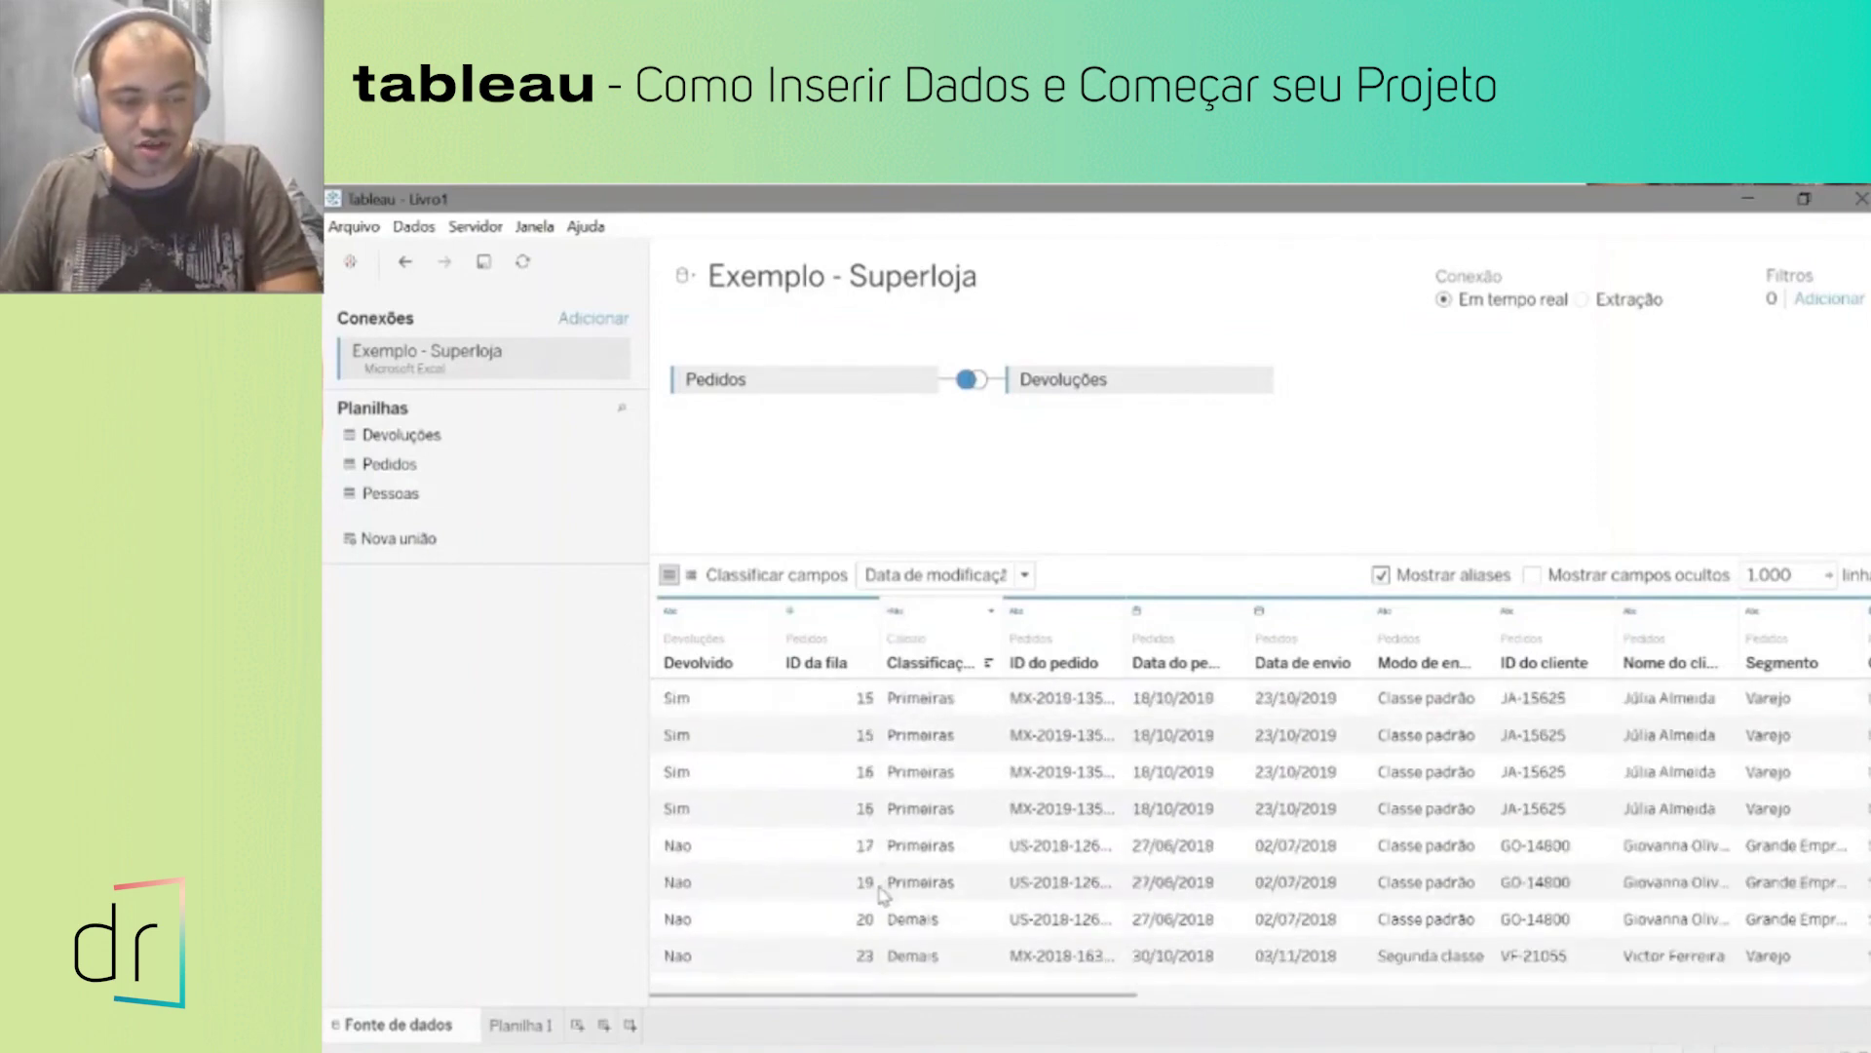
scroll(897, 890, down, 2)
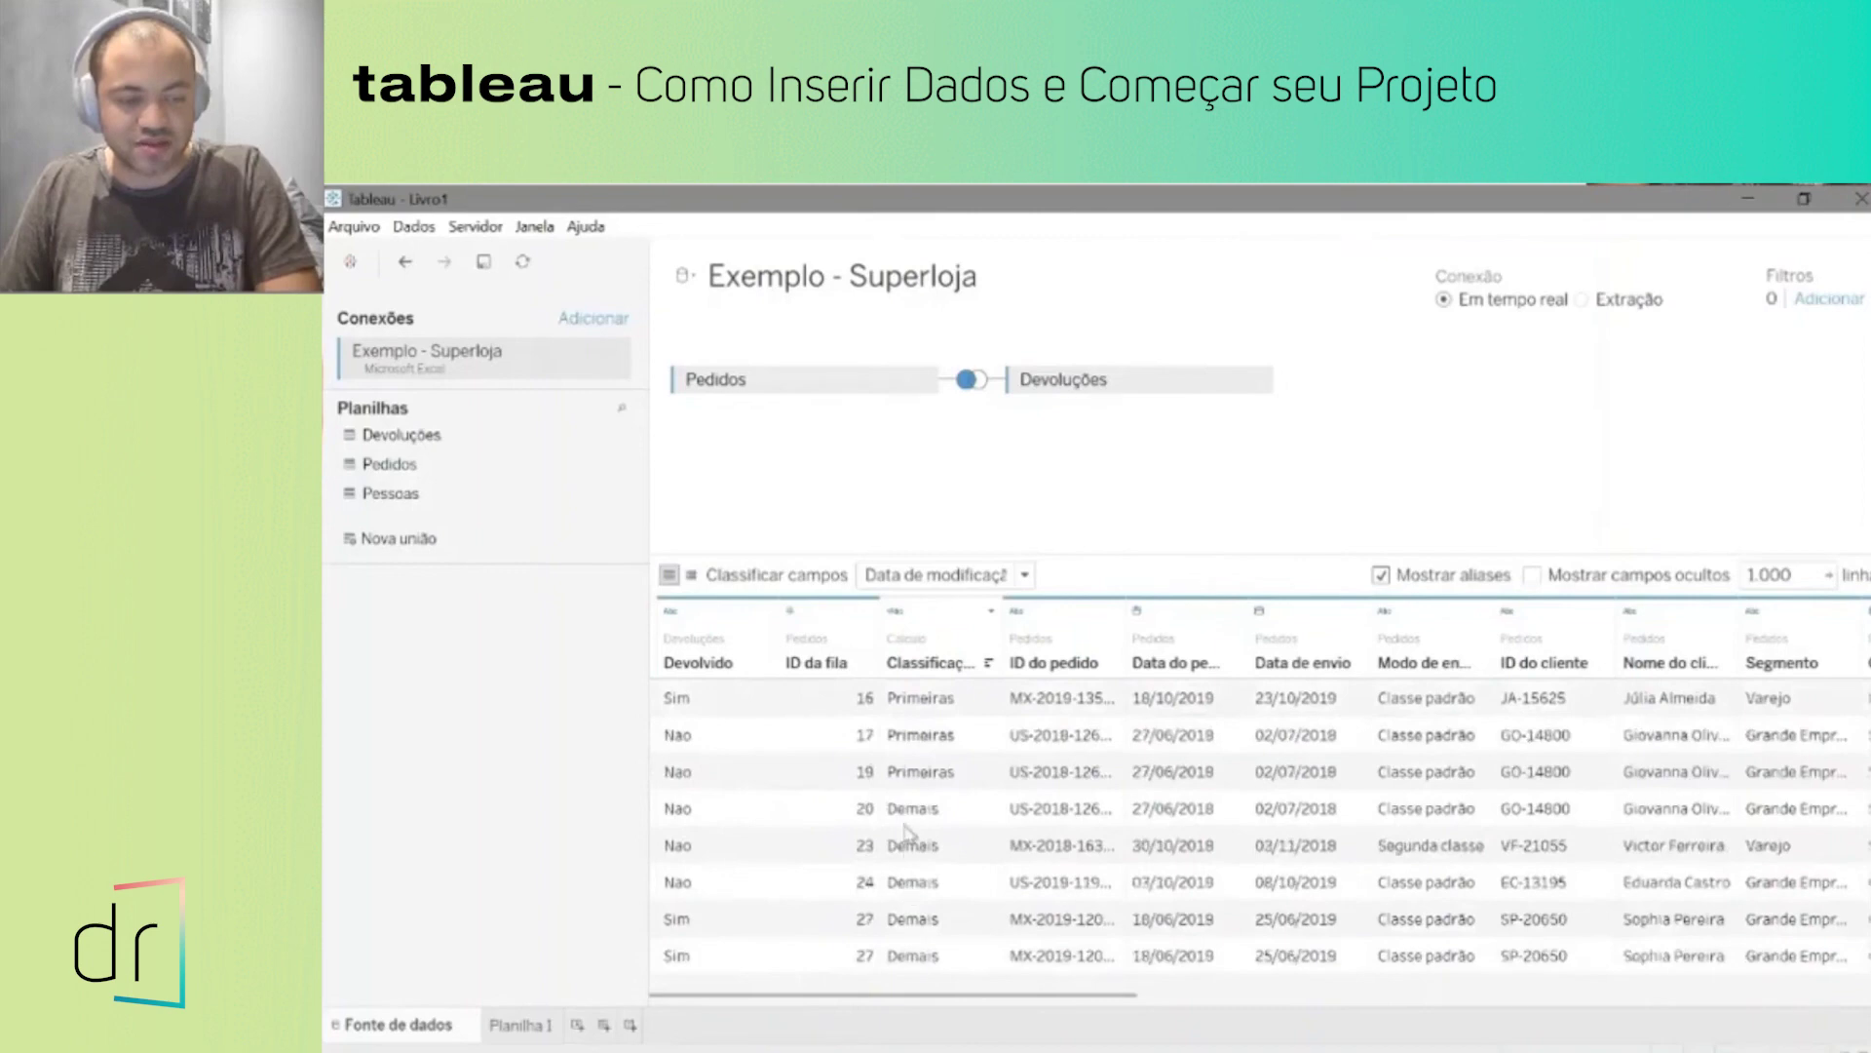
scroll(913, 835, down, 3)
scroll(916, 843, up, 8)
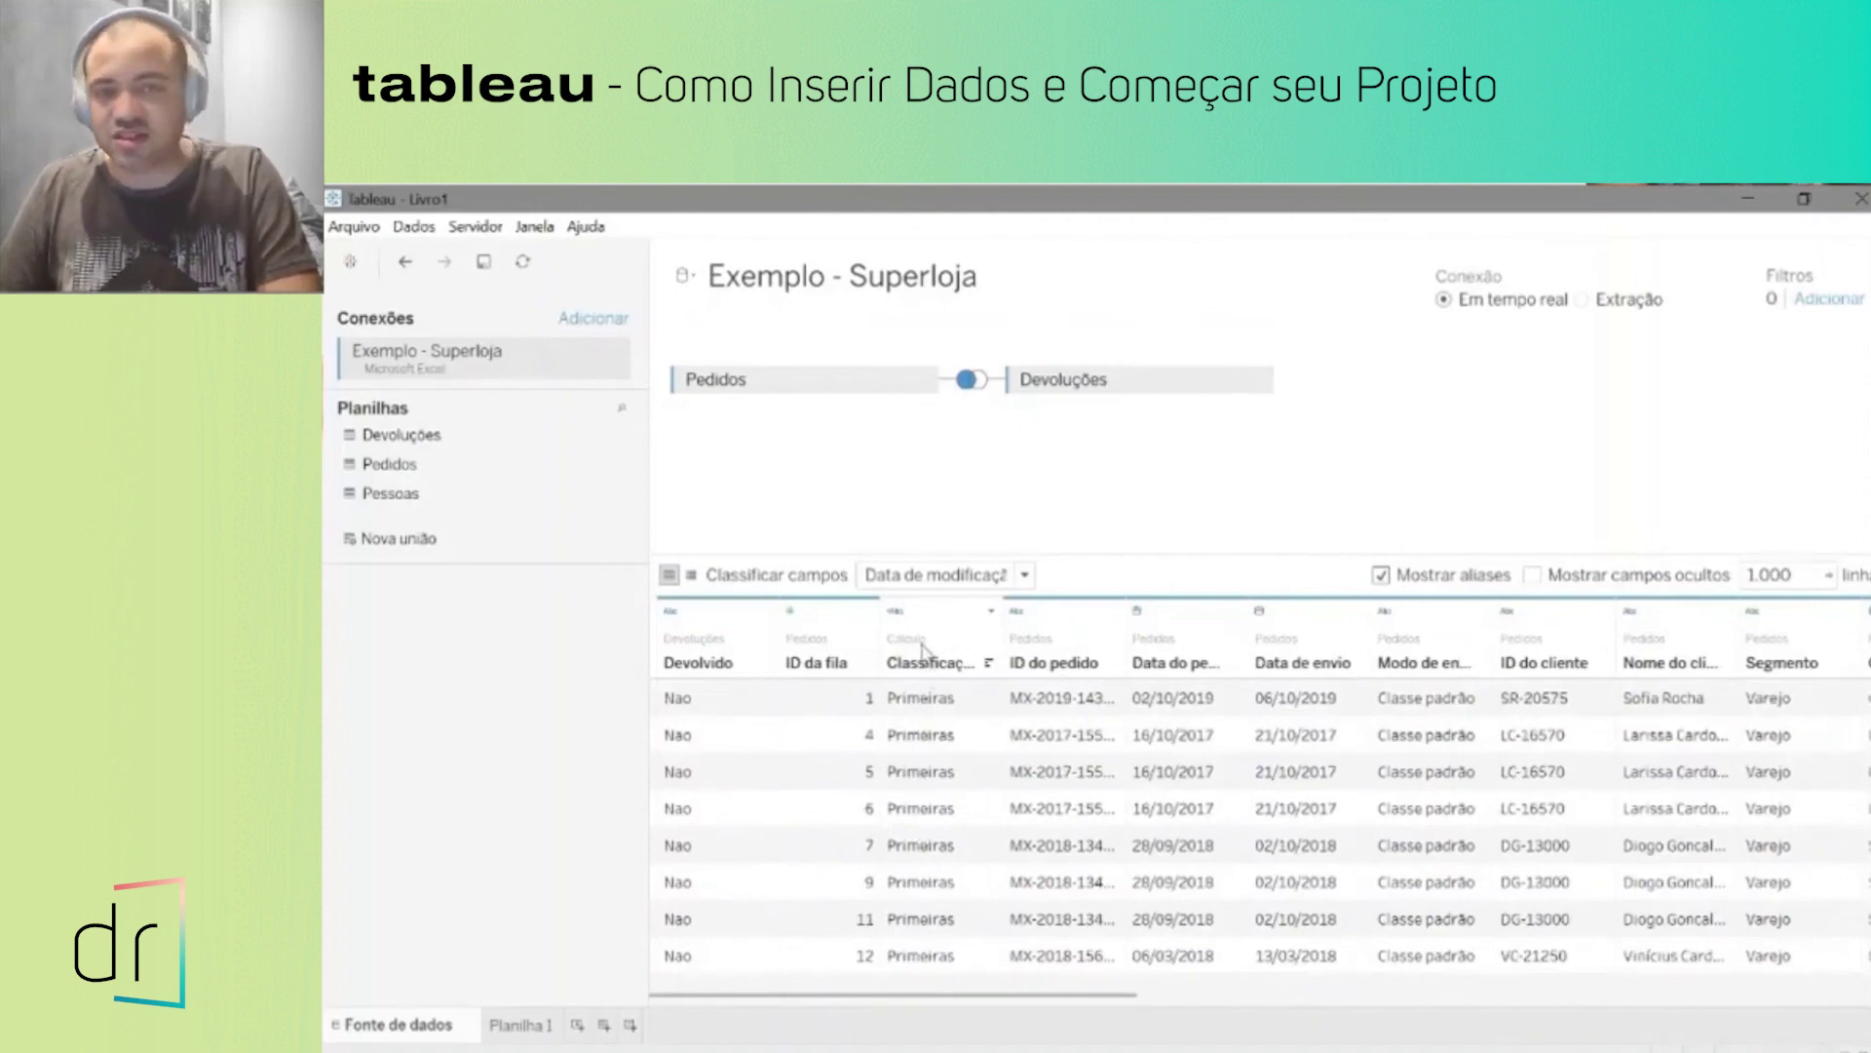
Step: Compare the field options offered for the calculated Classificação Filas column with those for the original ID do pedido column
right_click(952, 636)
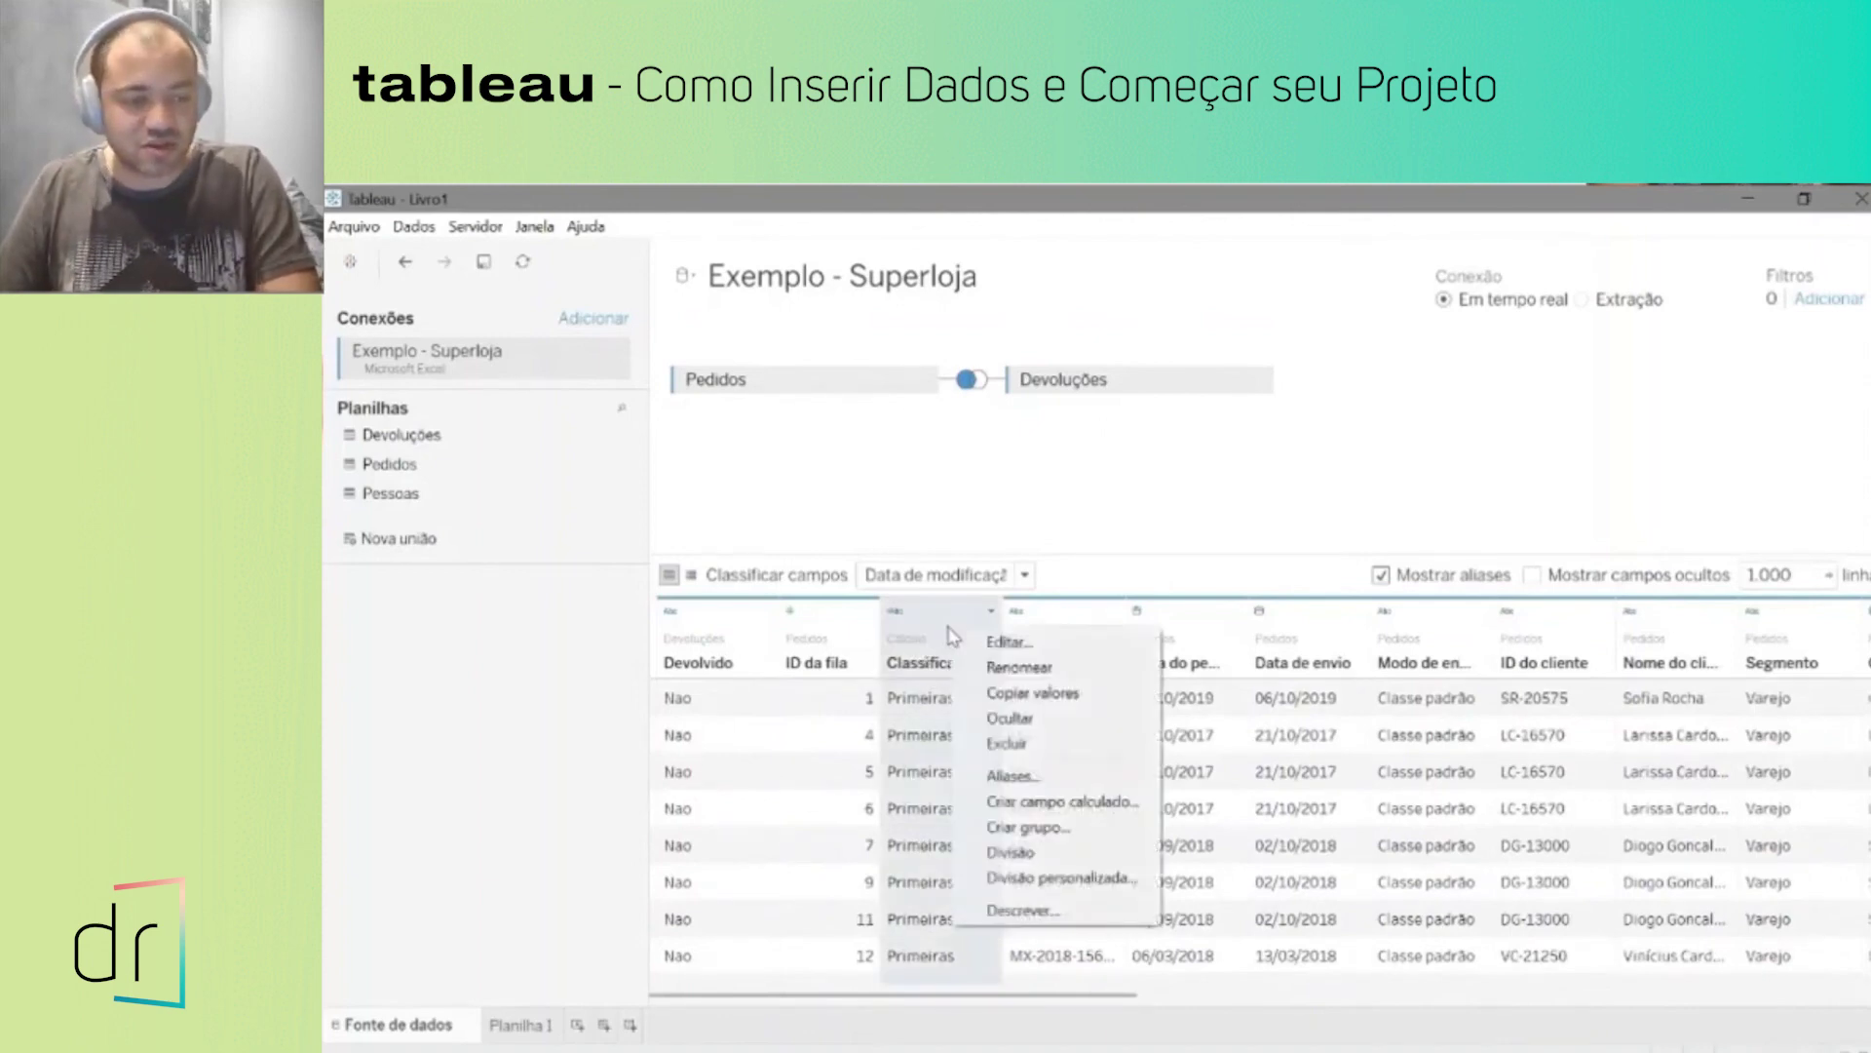
click(1018, 743)
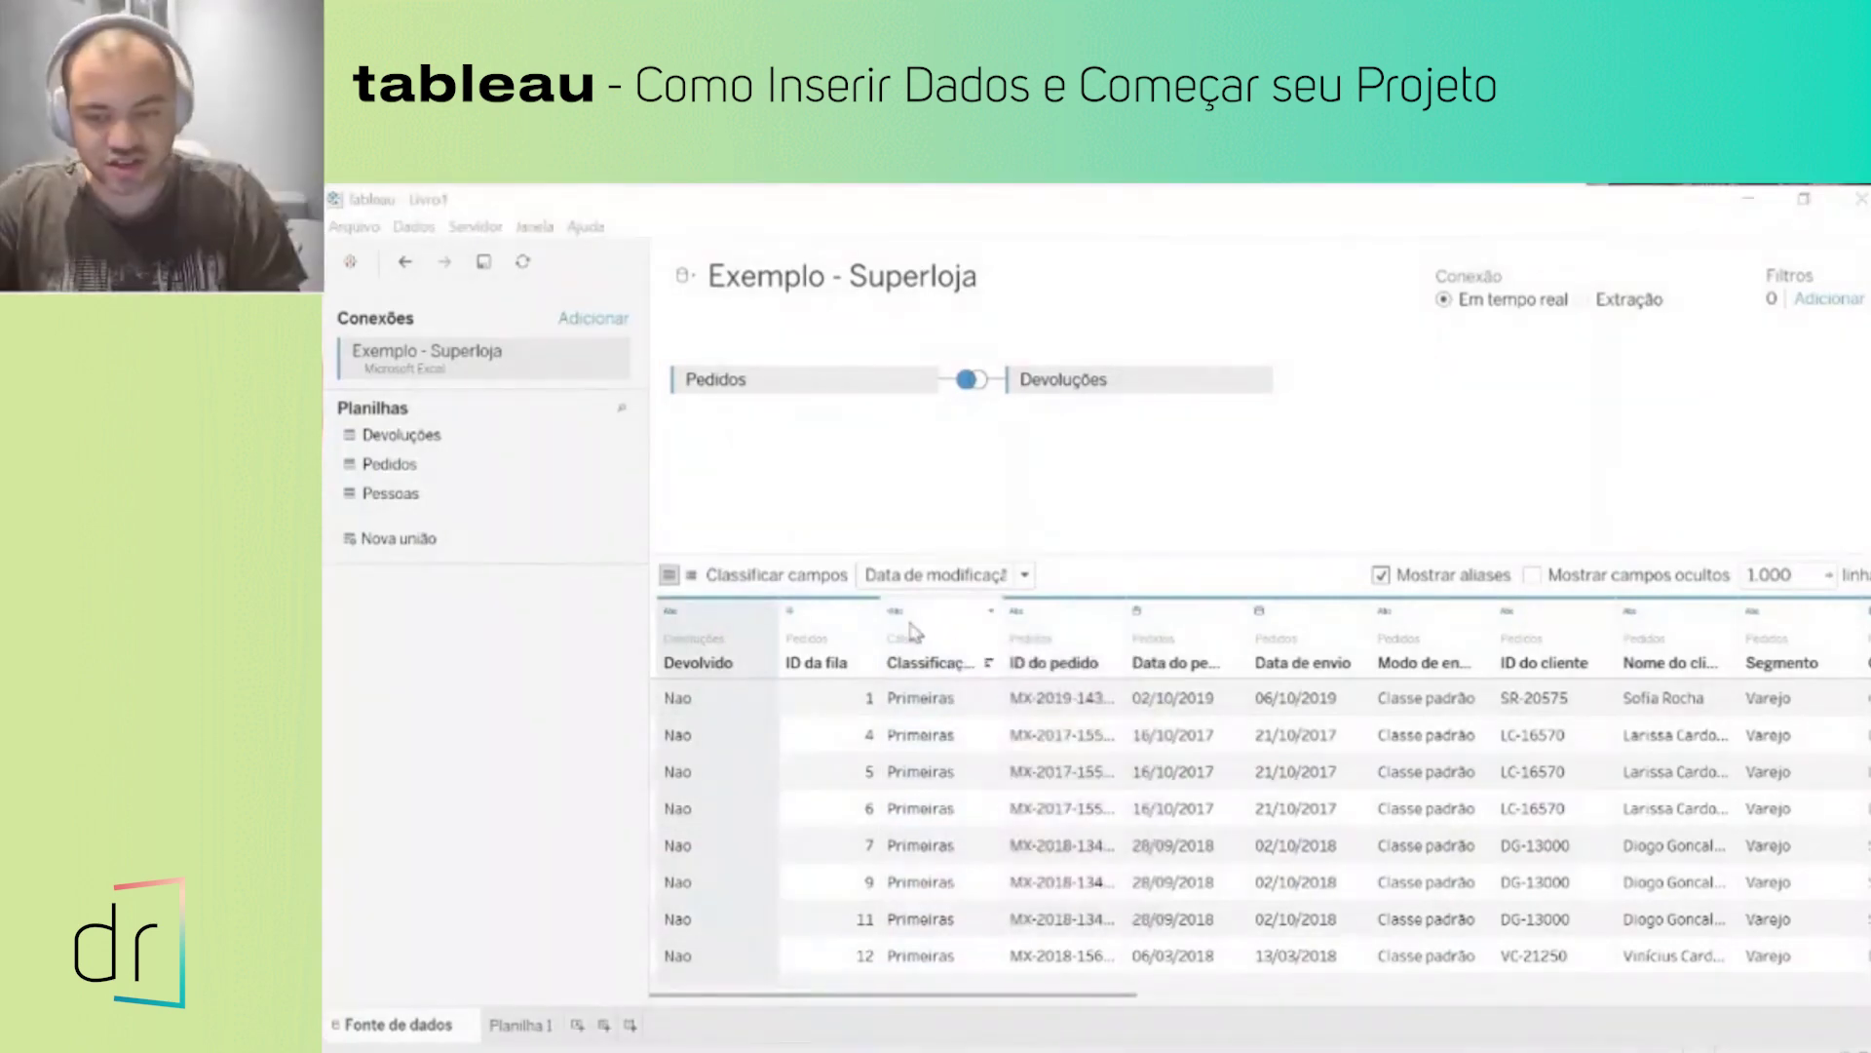
click(955, 667)
click(1035, 667)
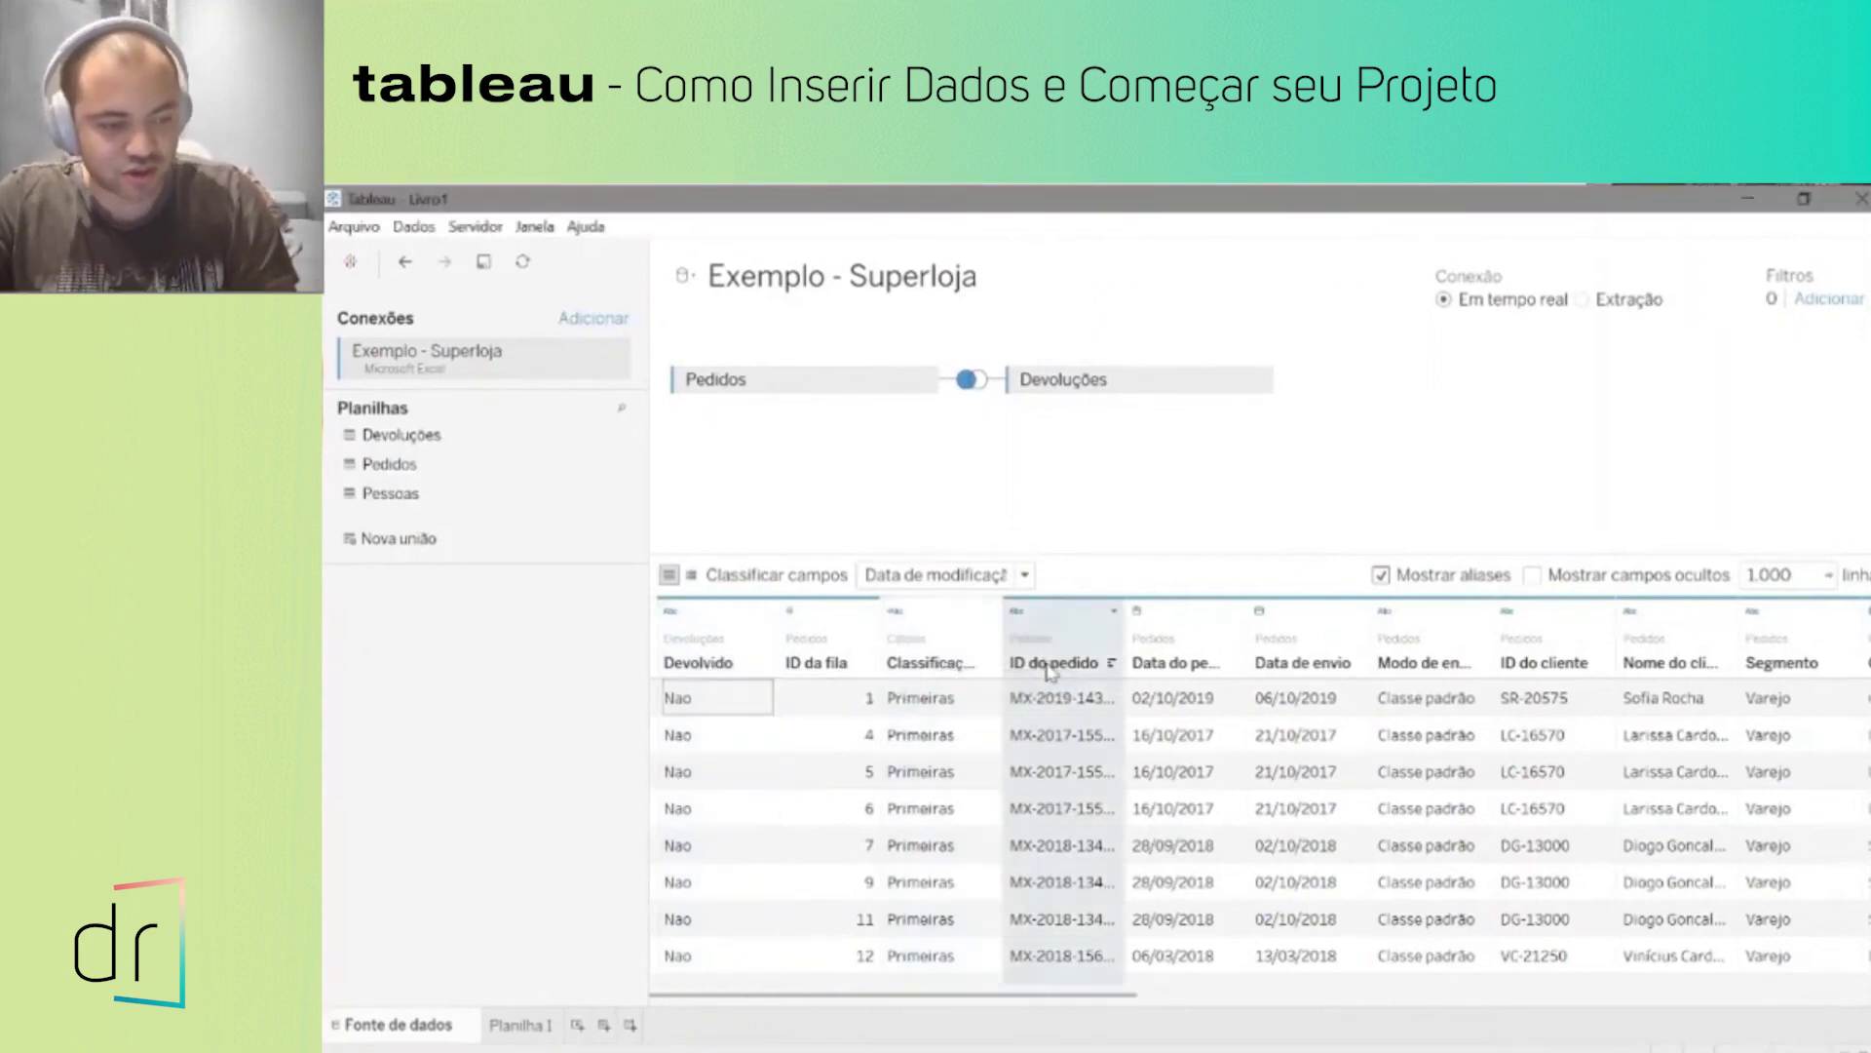
right_click(1050, 669)
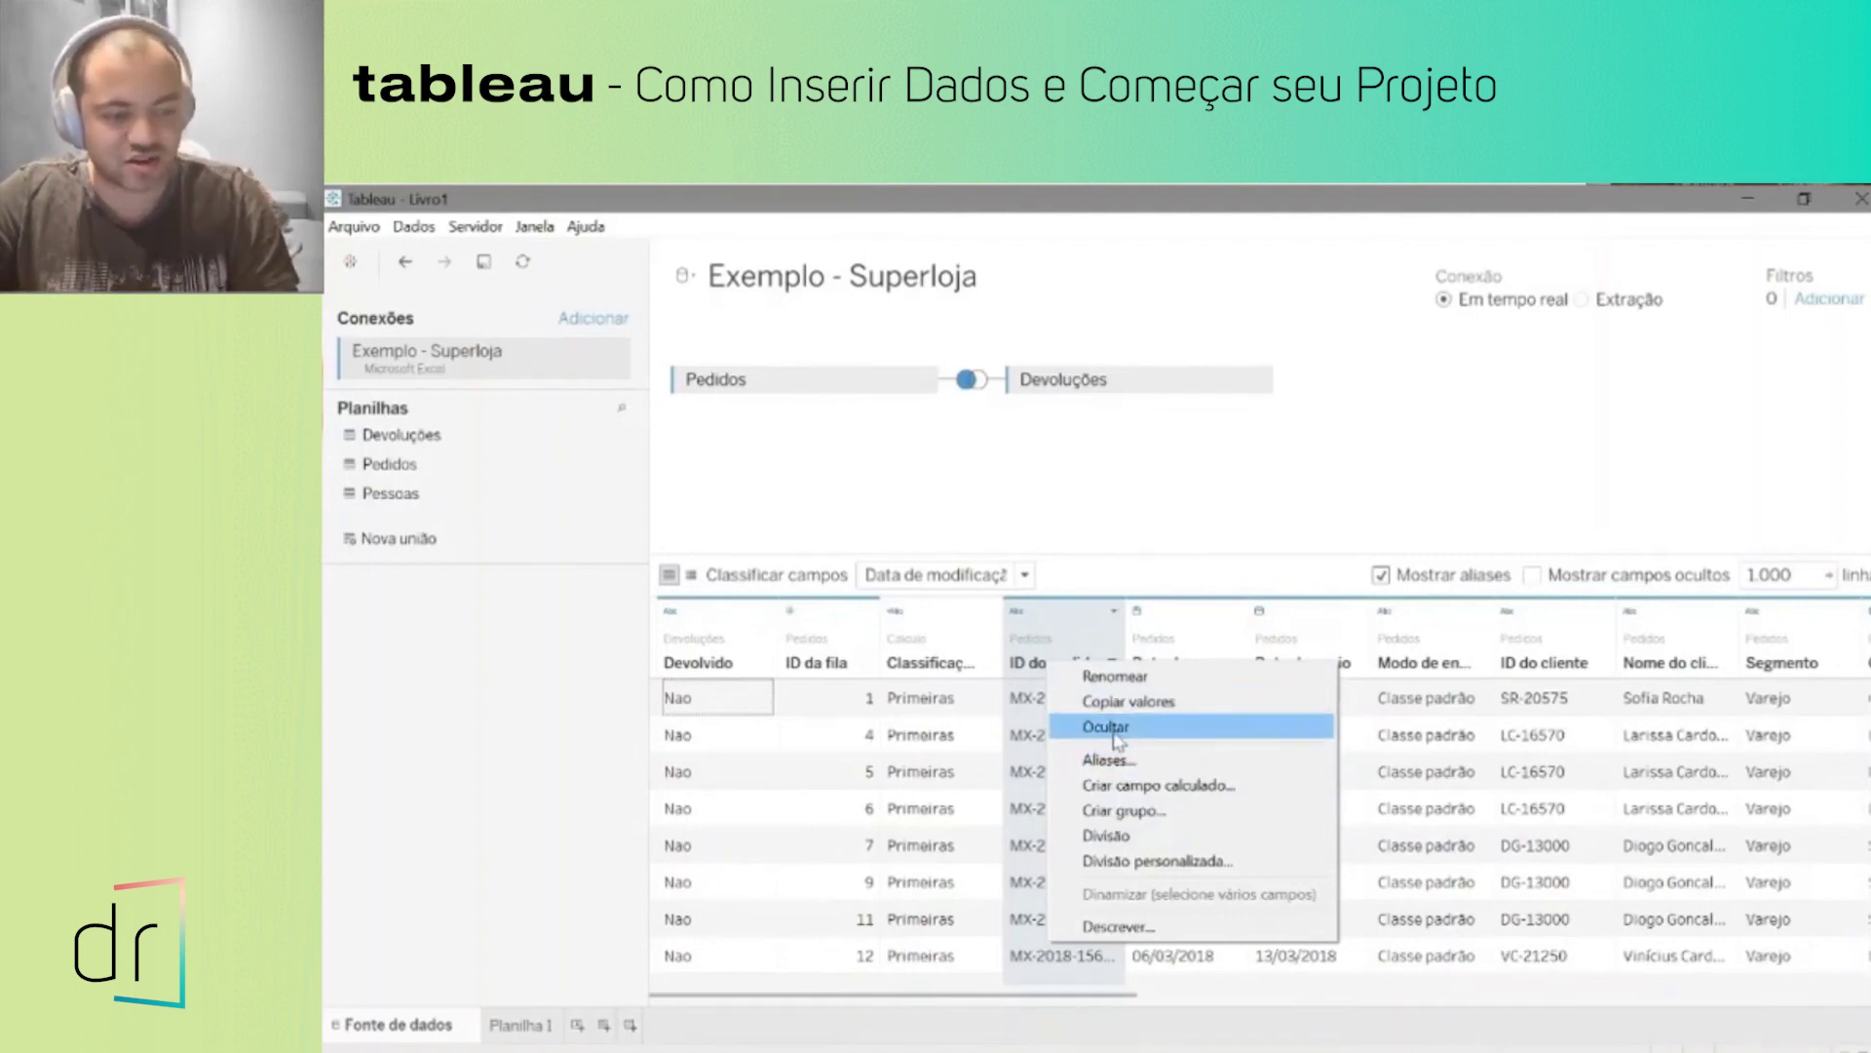
click(926, 666)
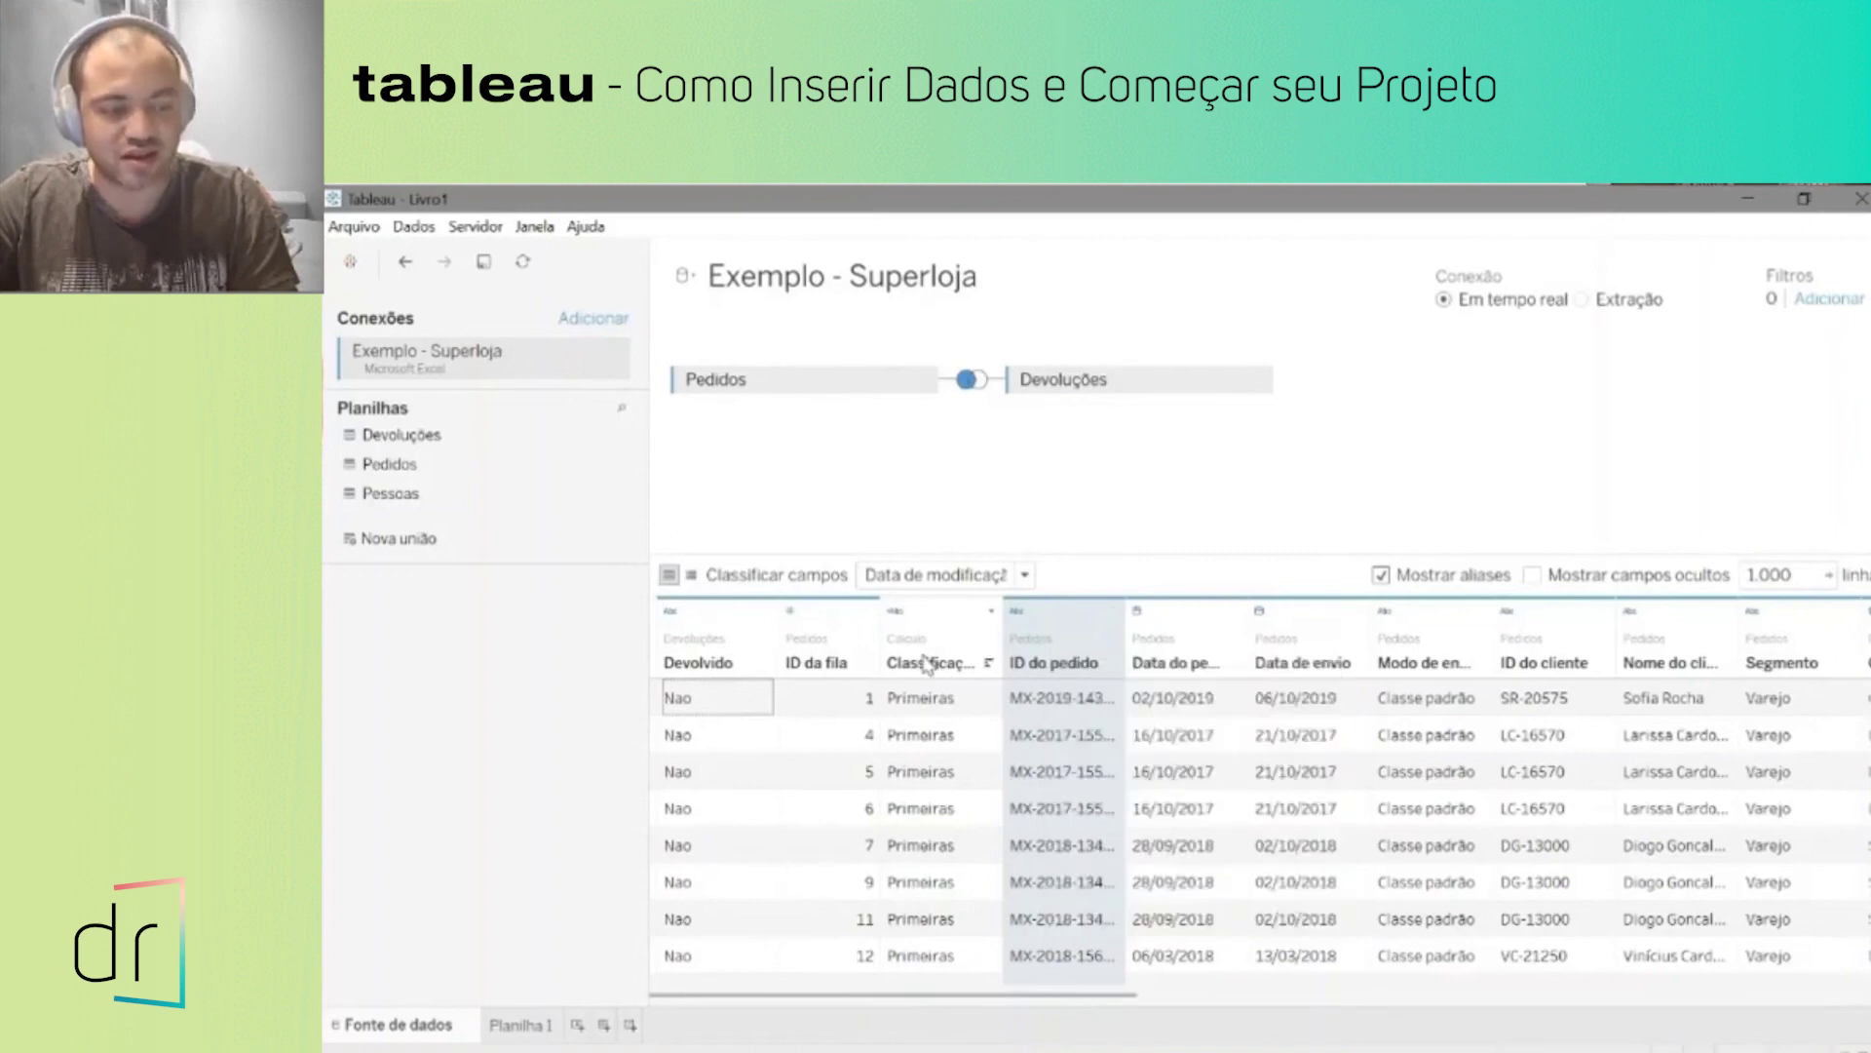
right_click(926, 666)
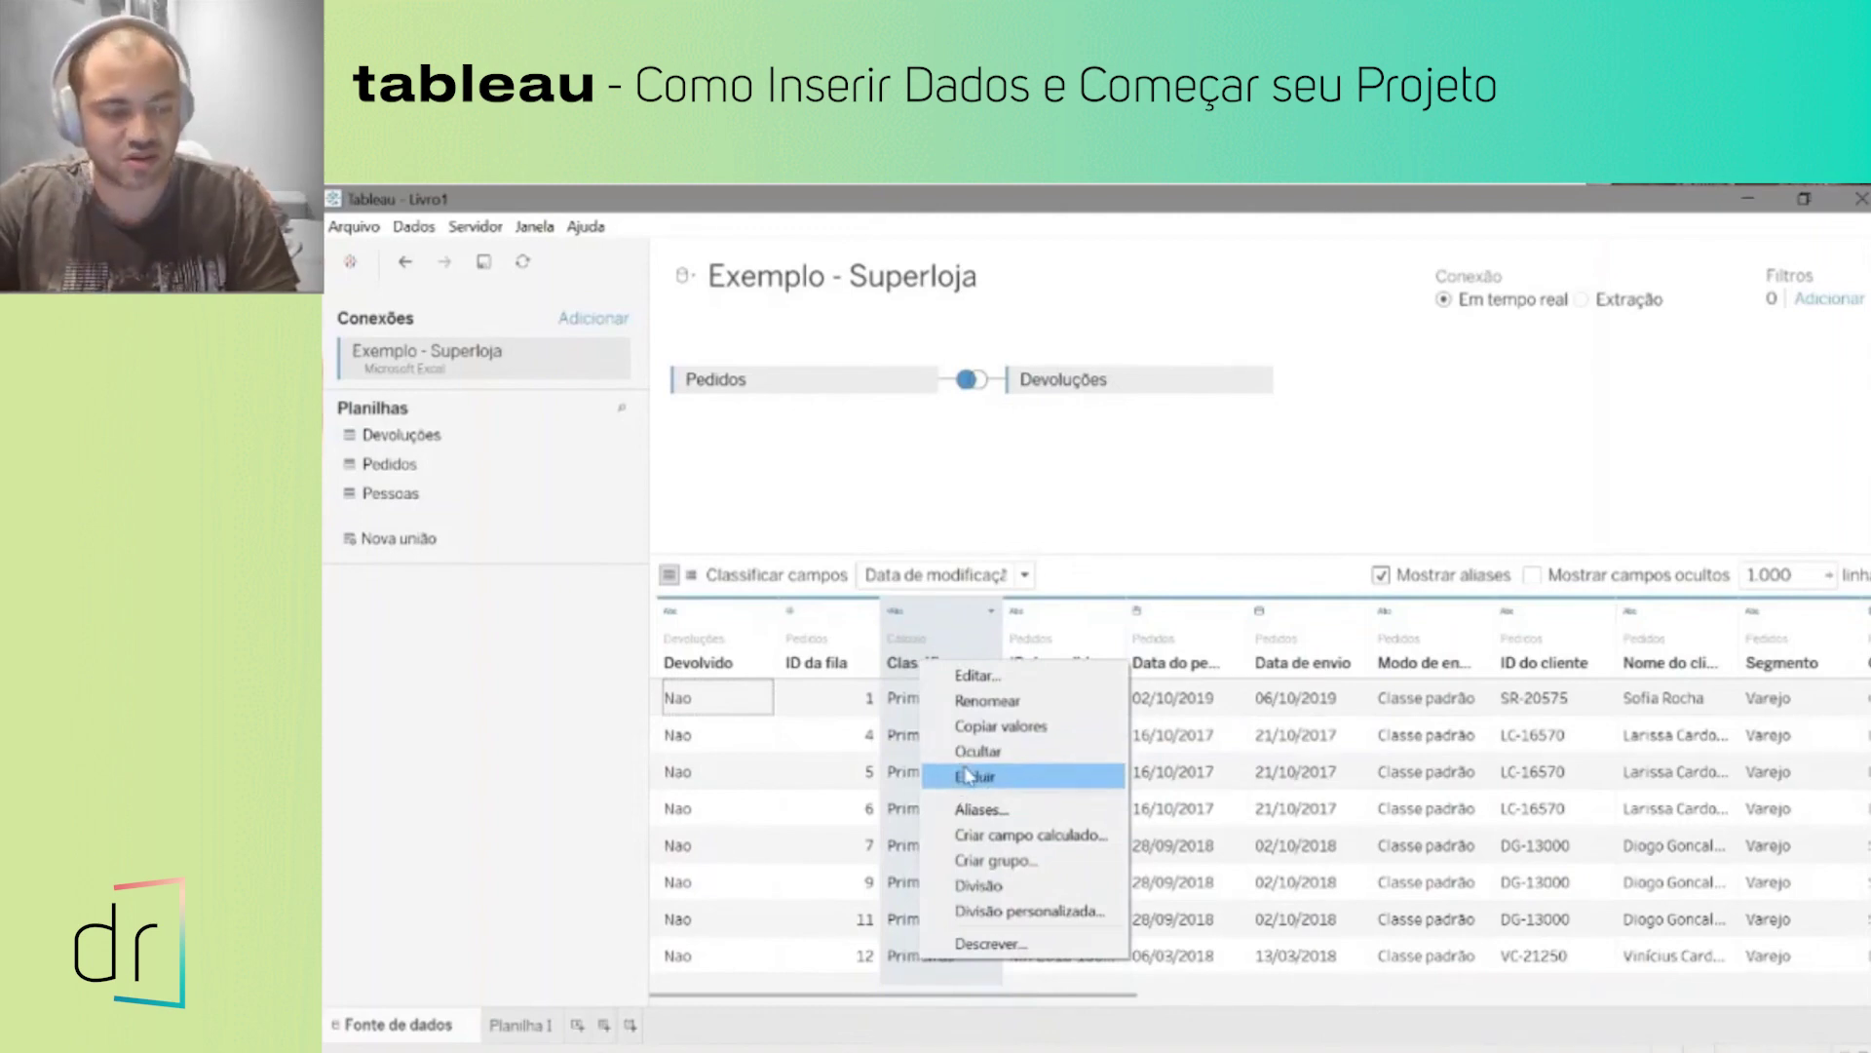
click(1112, 627)
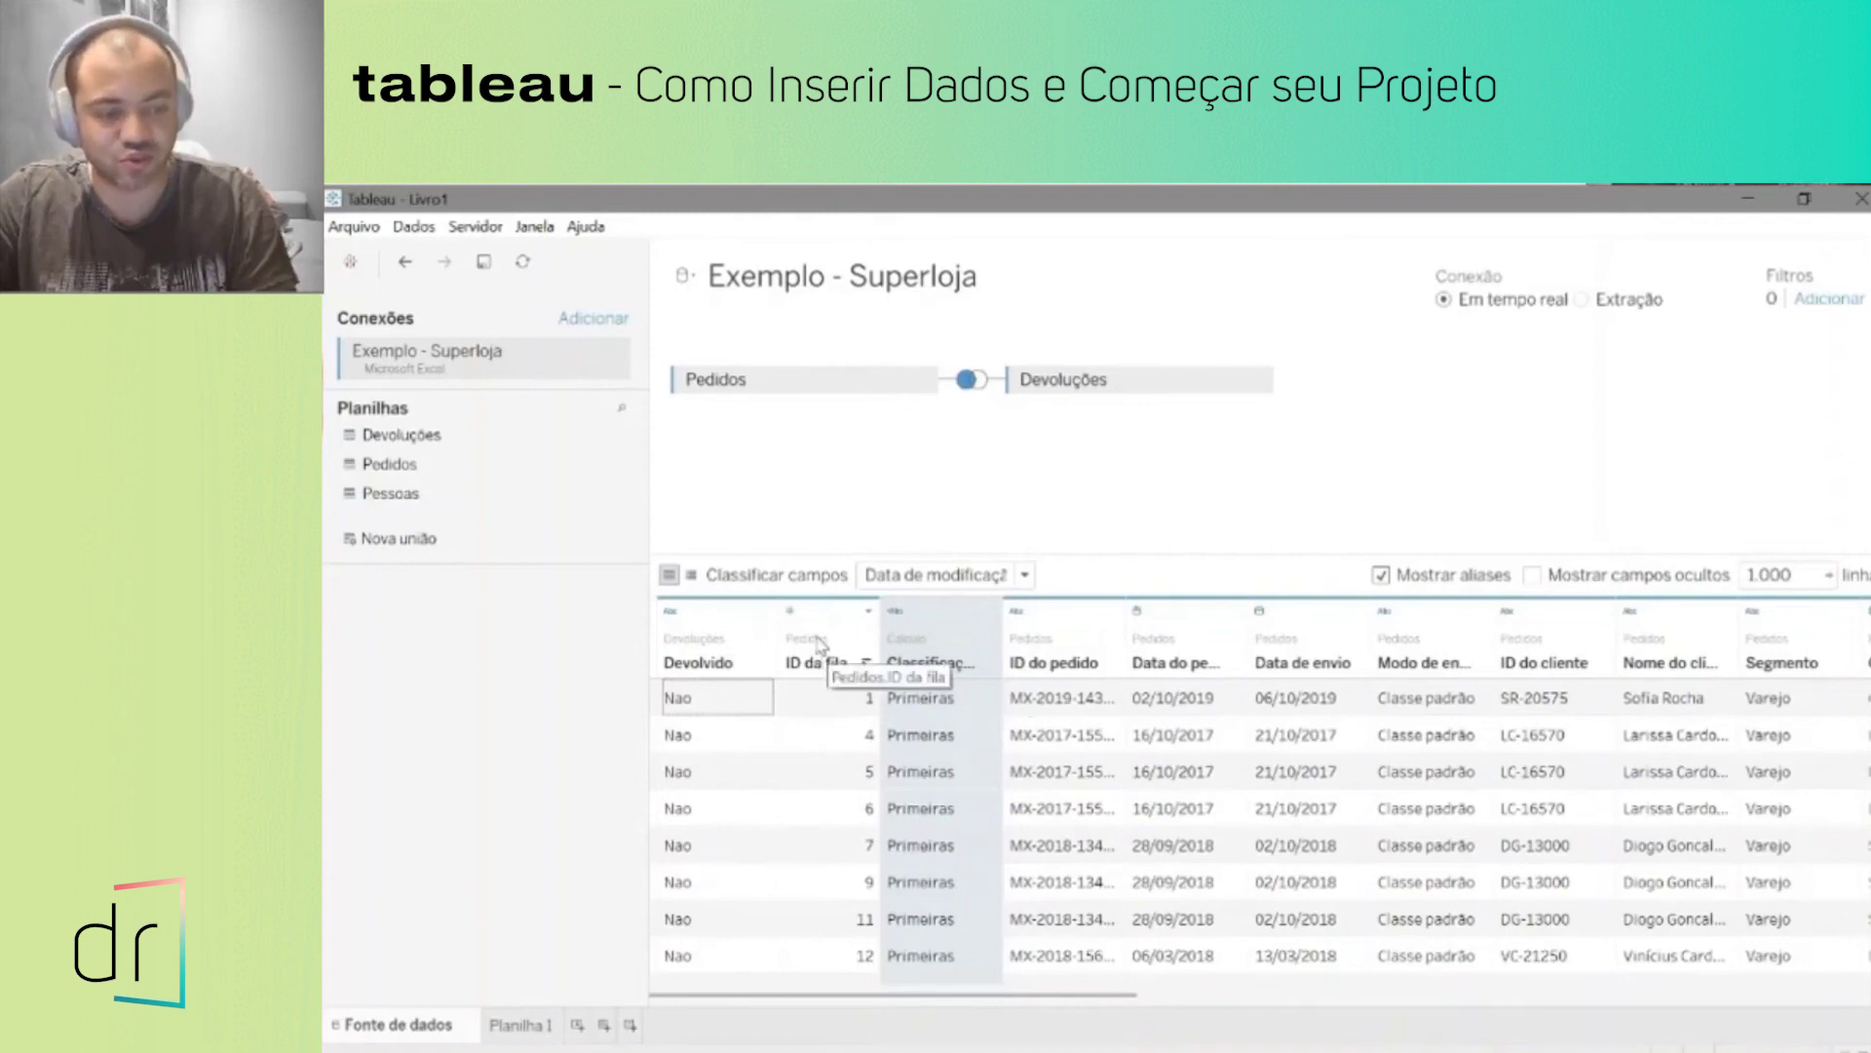
Step: Start creating a group from the ID da fila field and look through its list of members
right_click(851, 632)
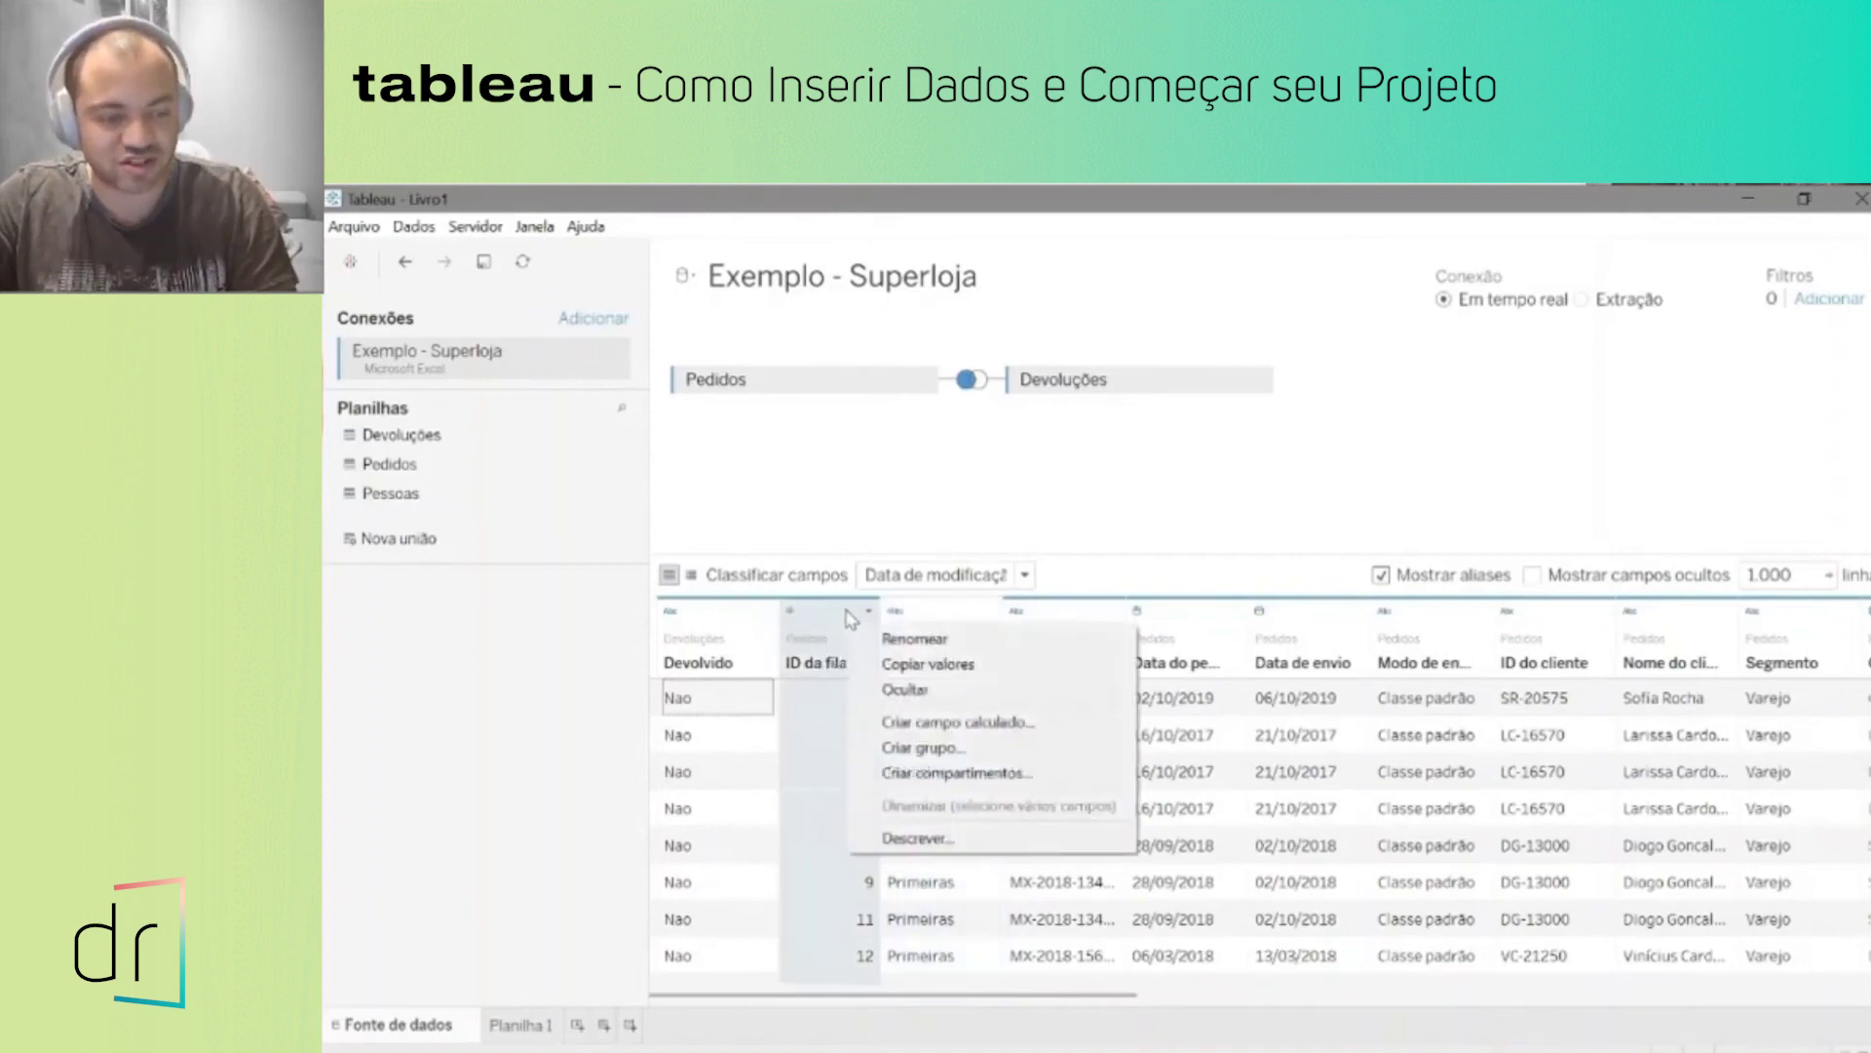
click(909, 748)
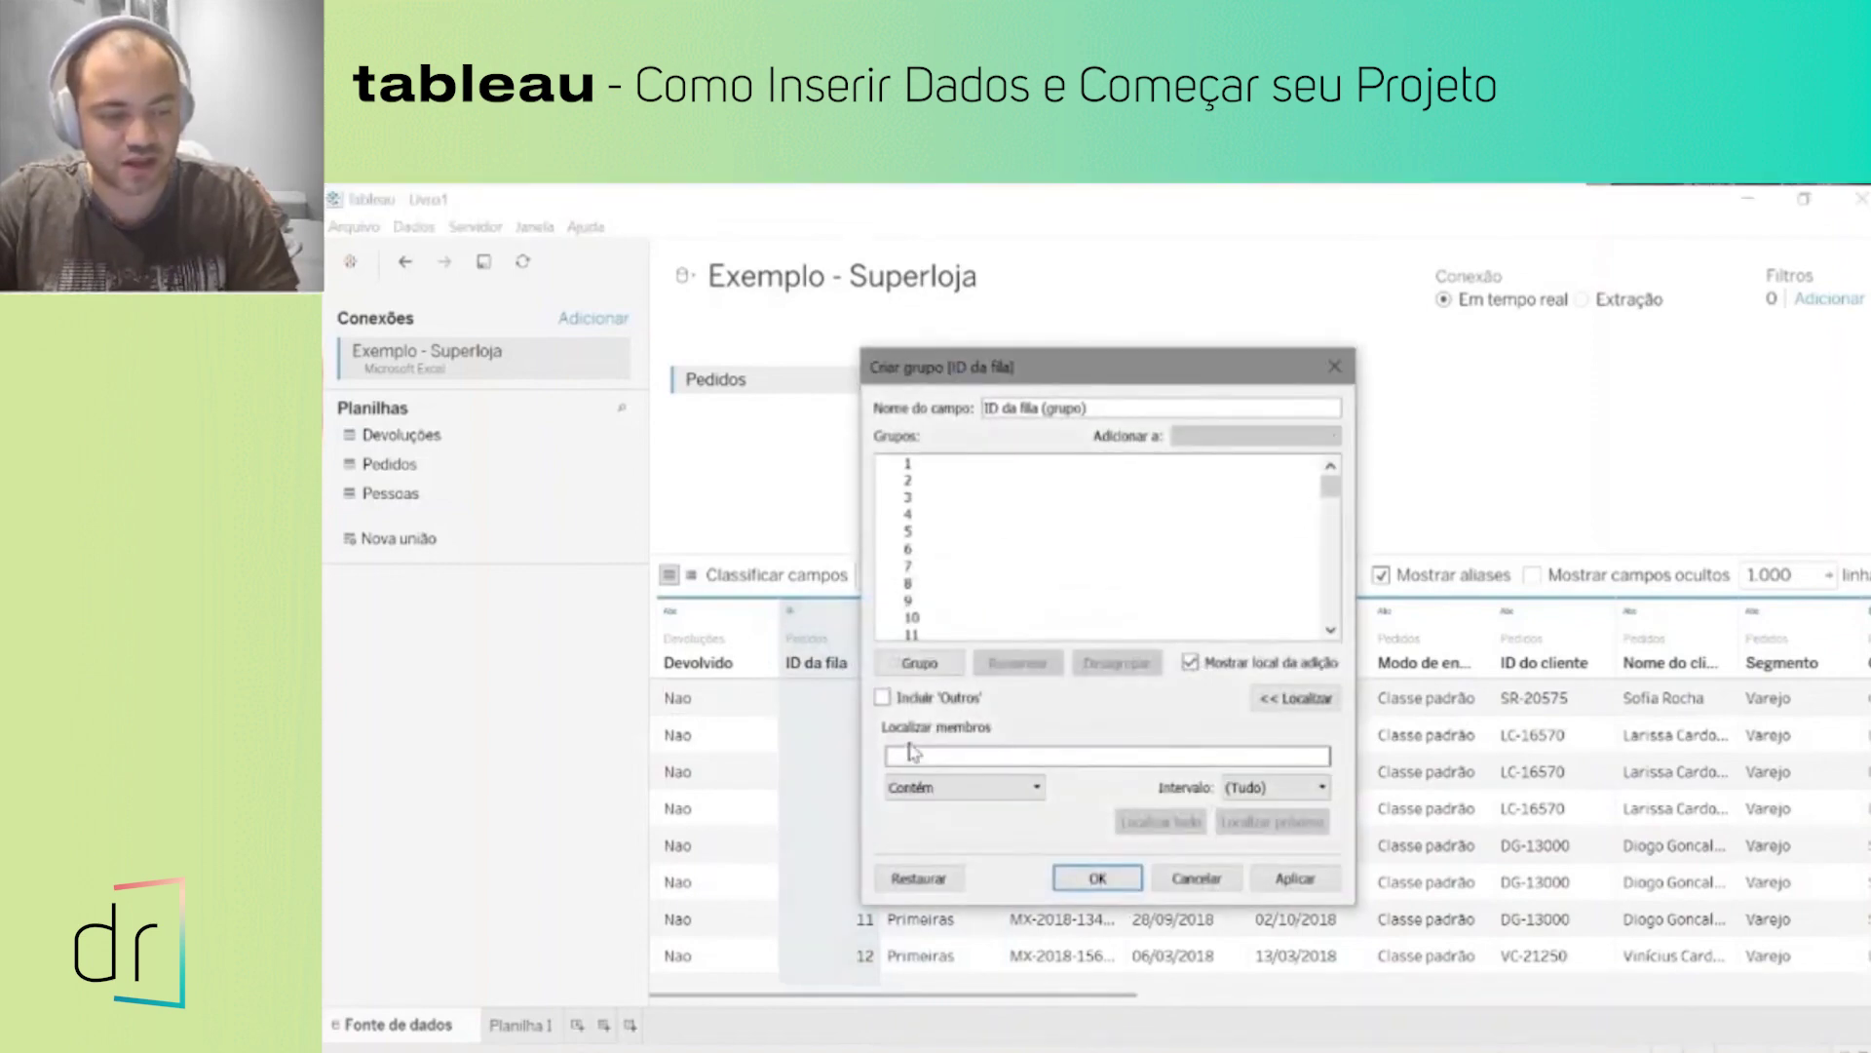
scroll(1007, 529, down, 6)
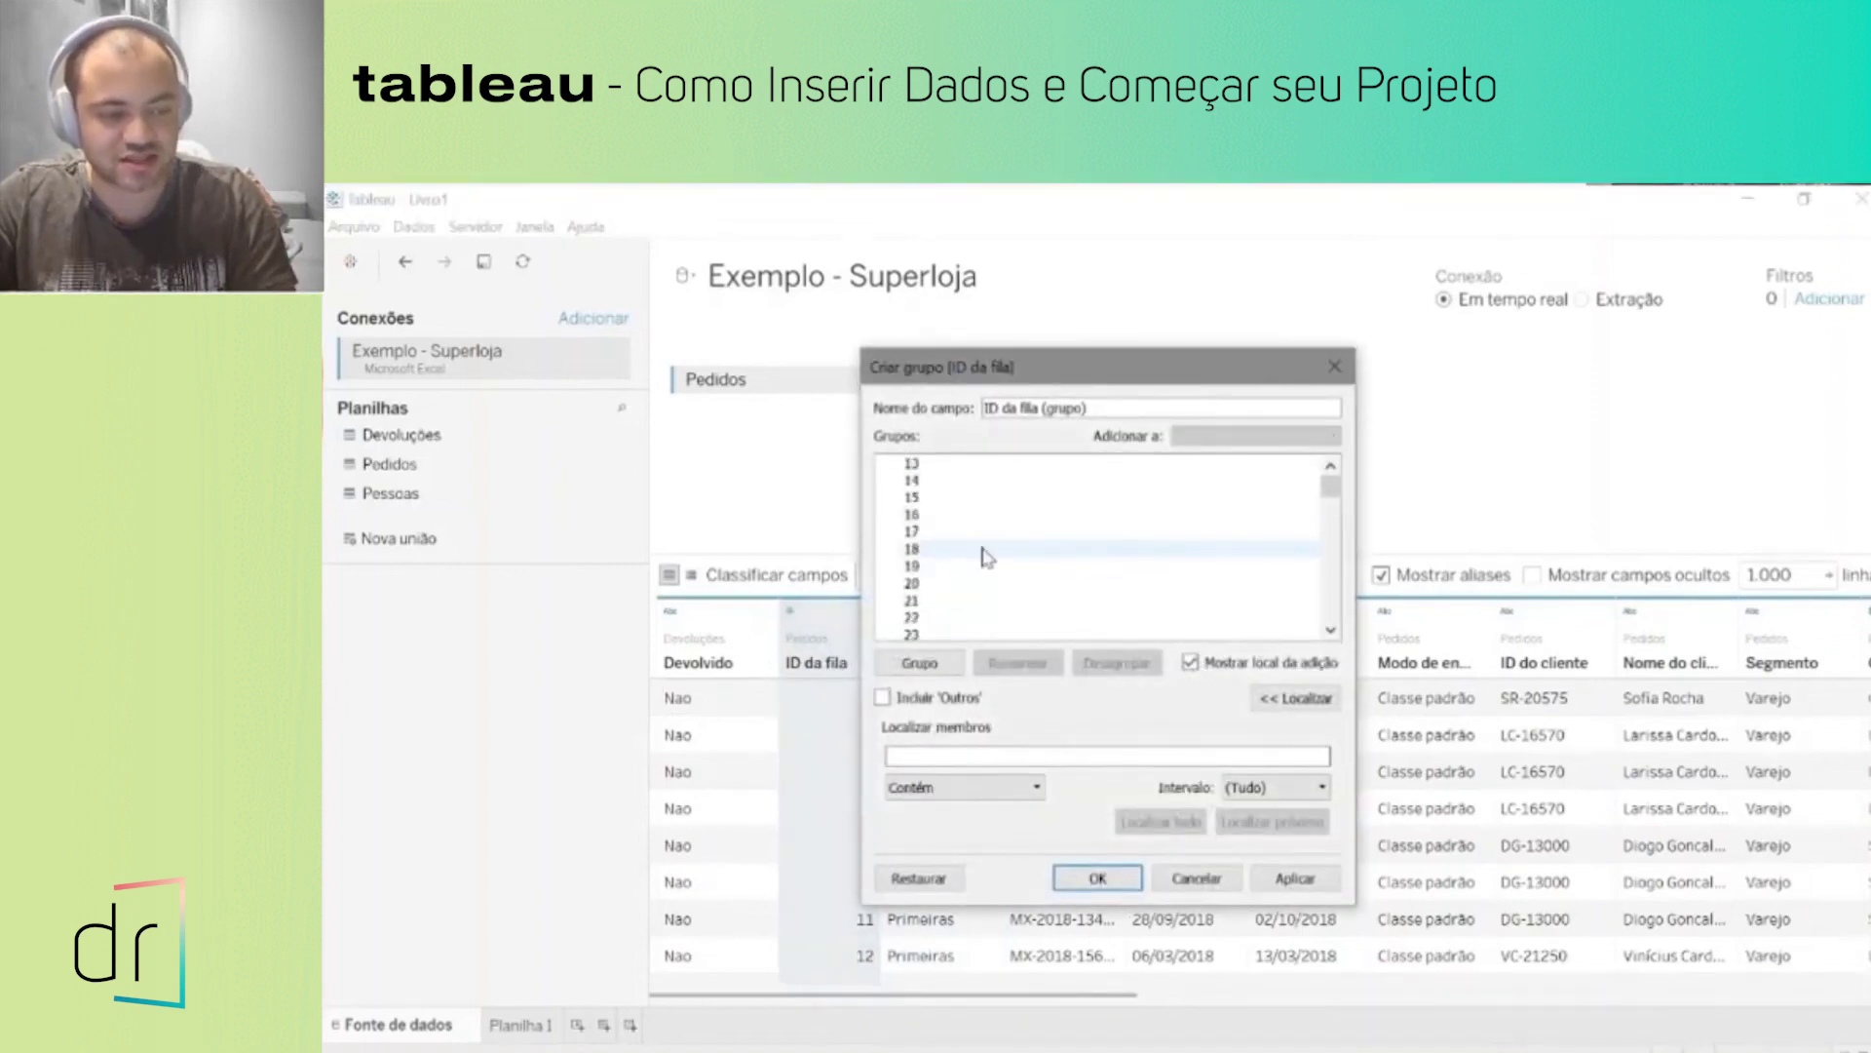
scroll(1026, 550, up, 7)
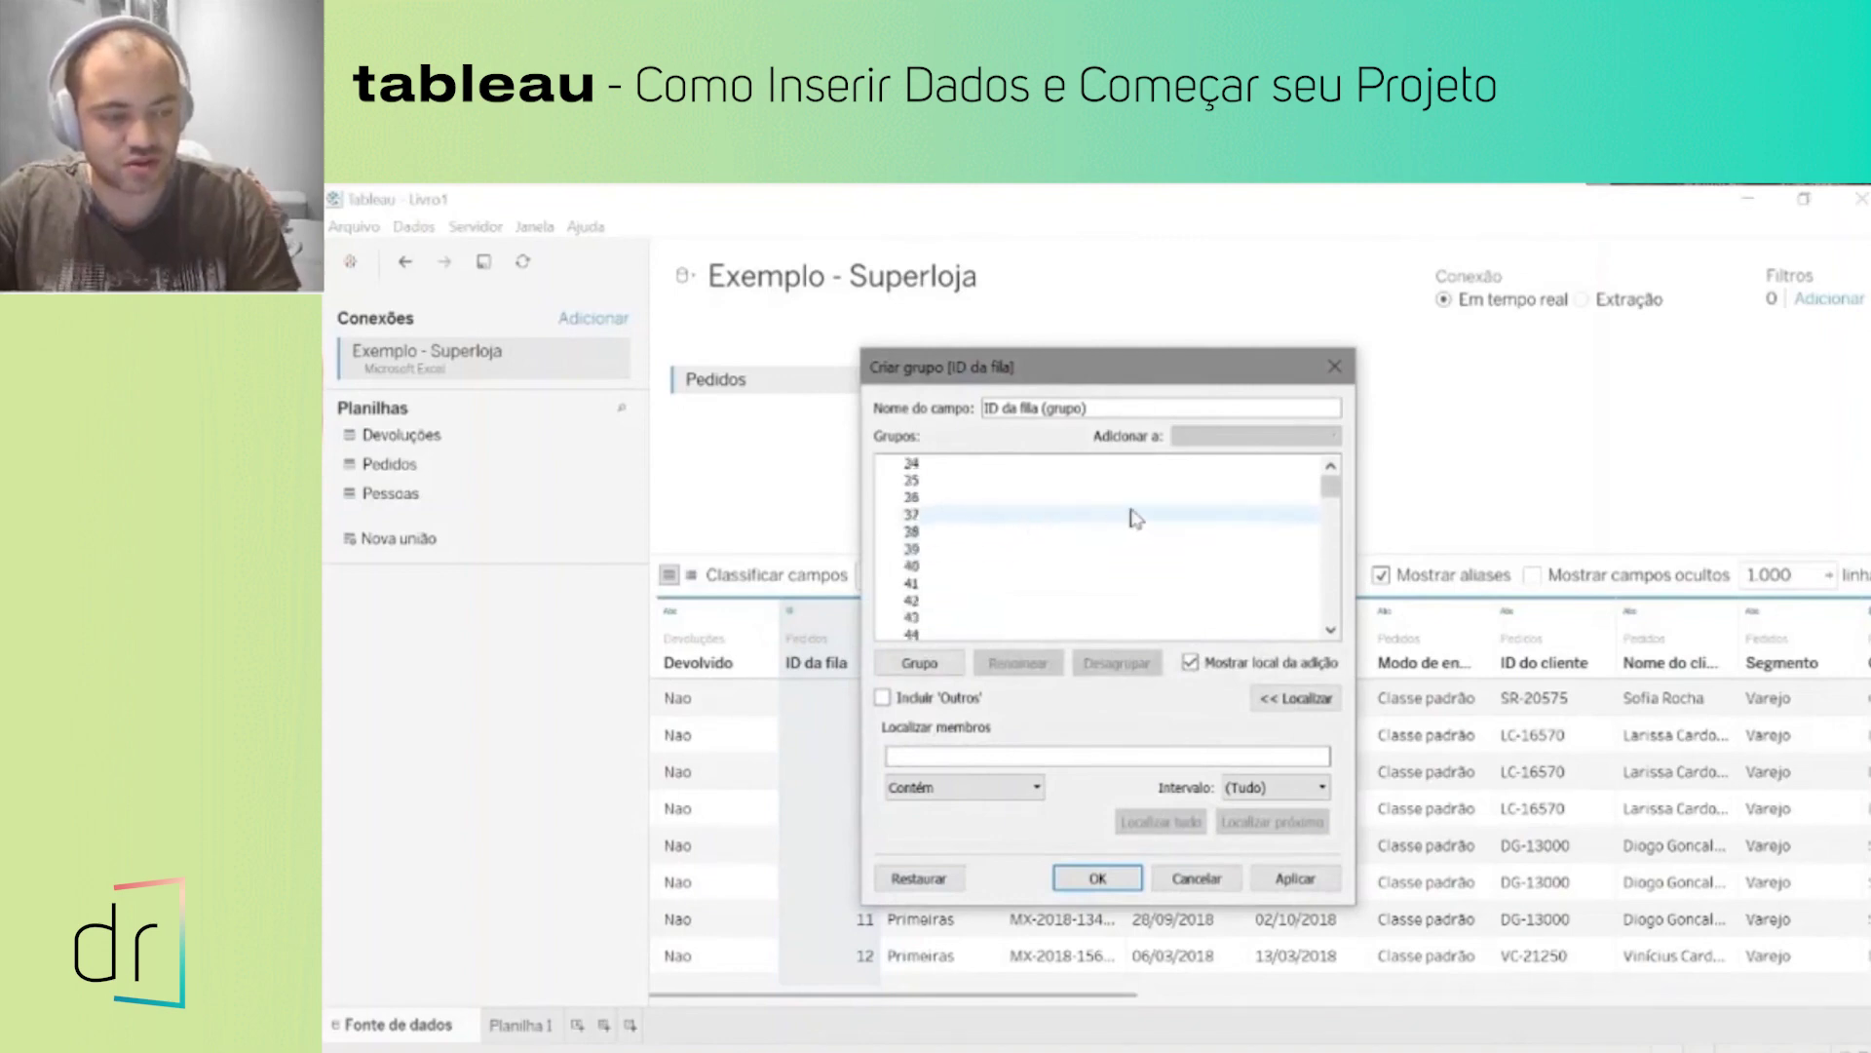
mouse_move(1336, 494)
mouse_down()
mouse_move(1306, 622)
mouse_move(1329, 478)
mouse_up()
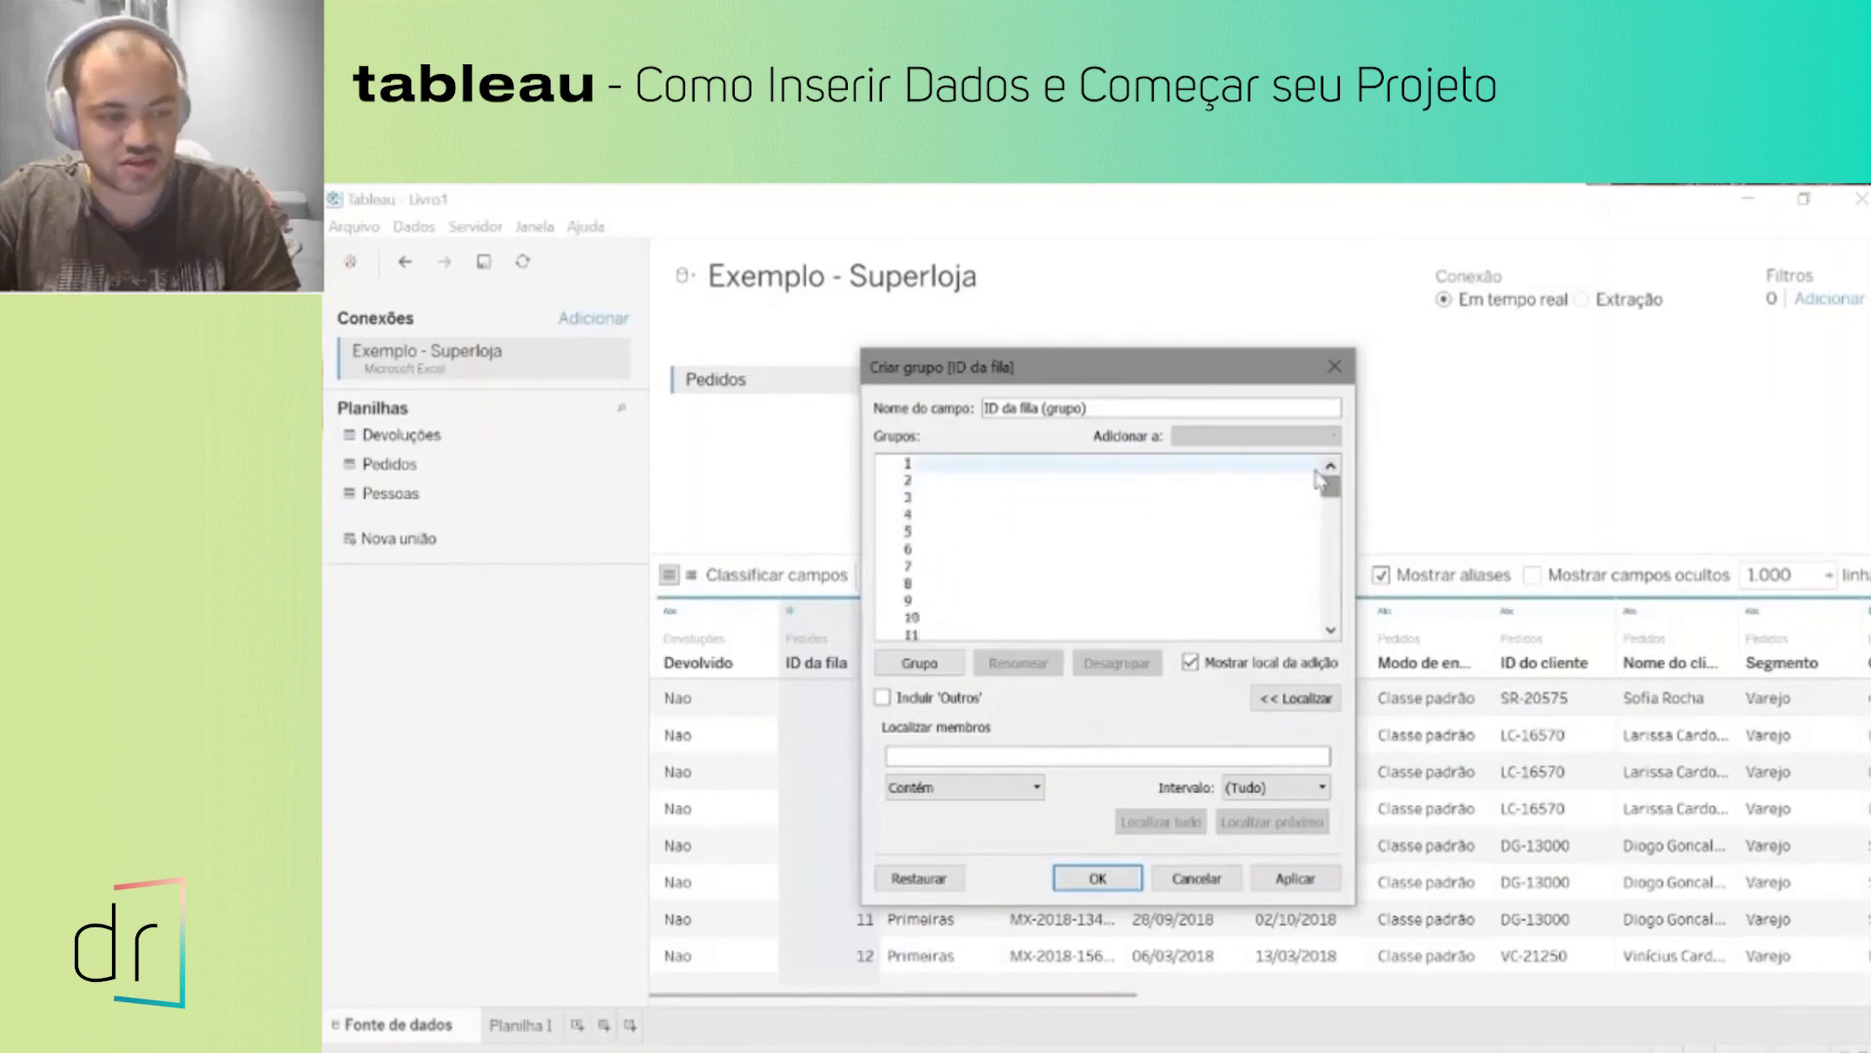
click(1009, 468)
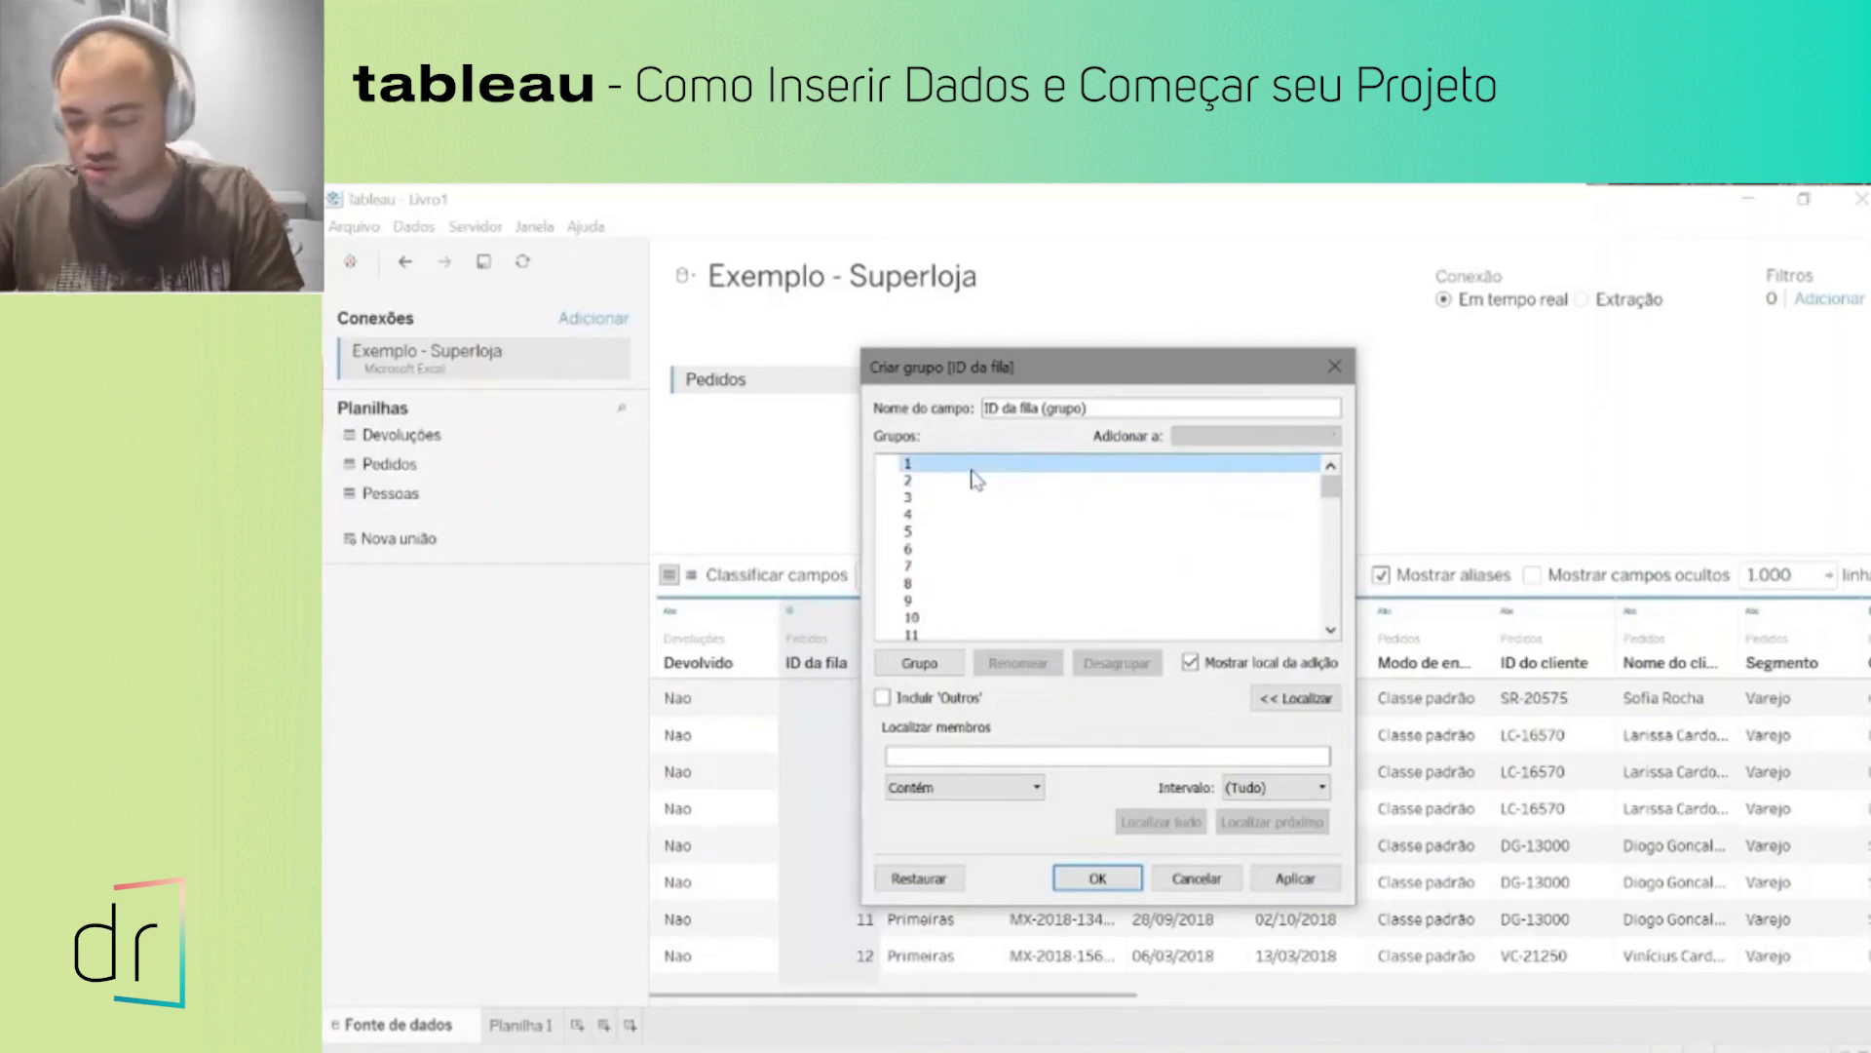
ctrl+click(1038, 499)
ctrl+click(1028, 515)
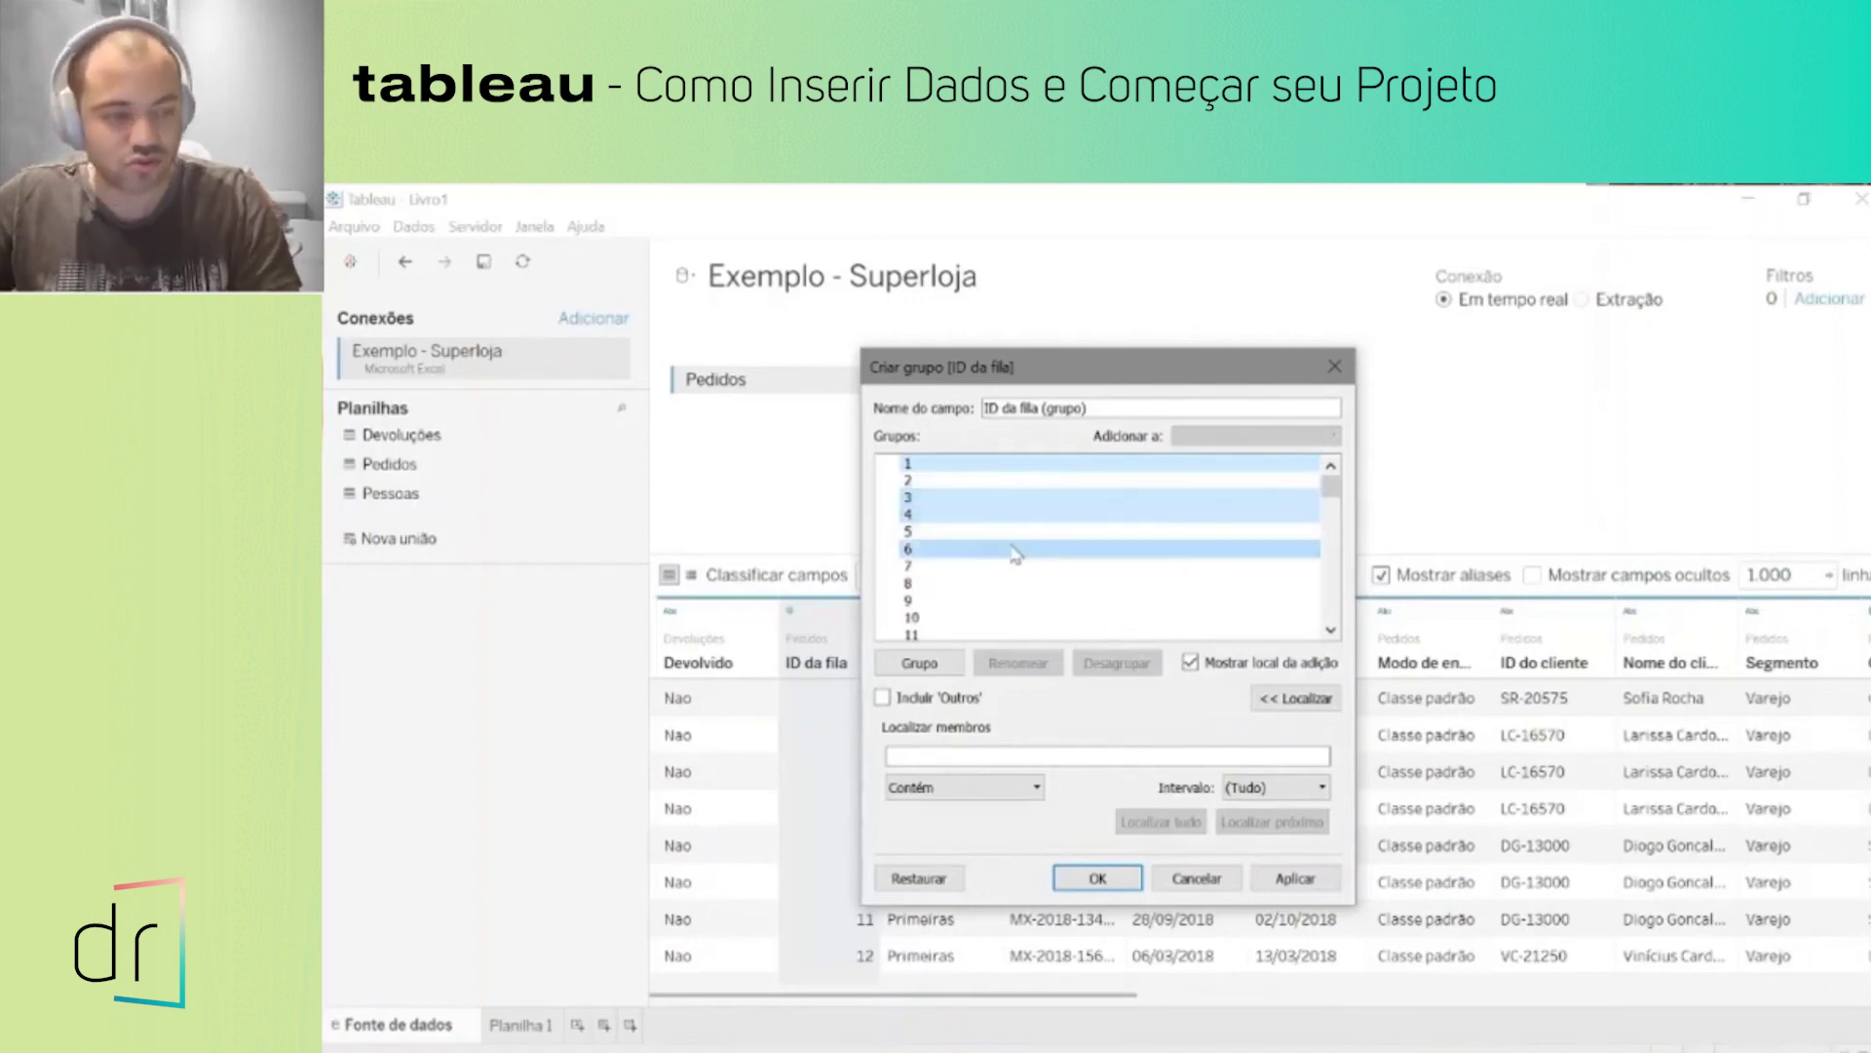
Step: Select ID da fila members 1 through 19 and combine them into one group
click(1004, 465)
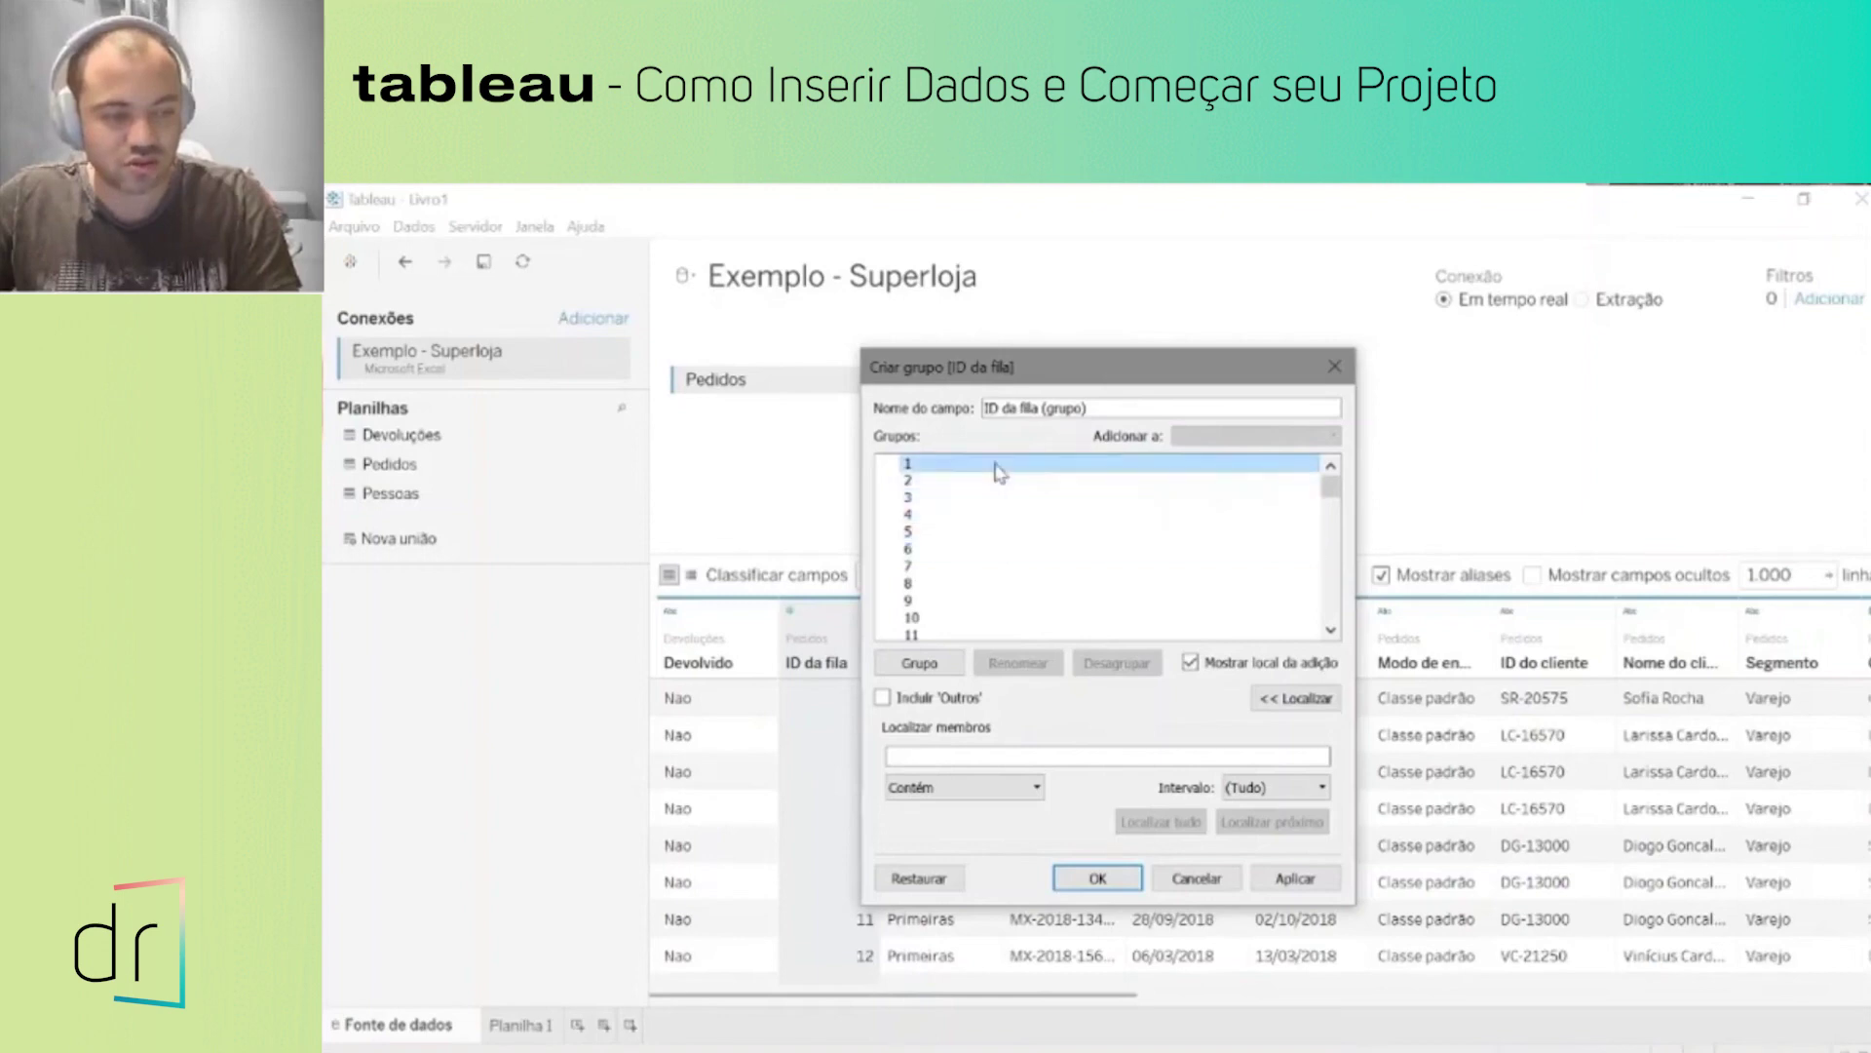
shift+click(1001, 601)
scroll(989, 580, down, 2)
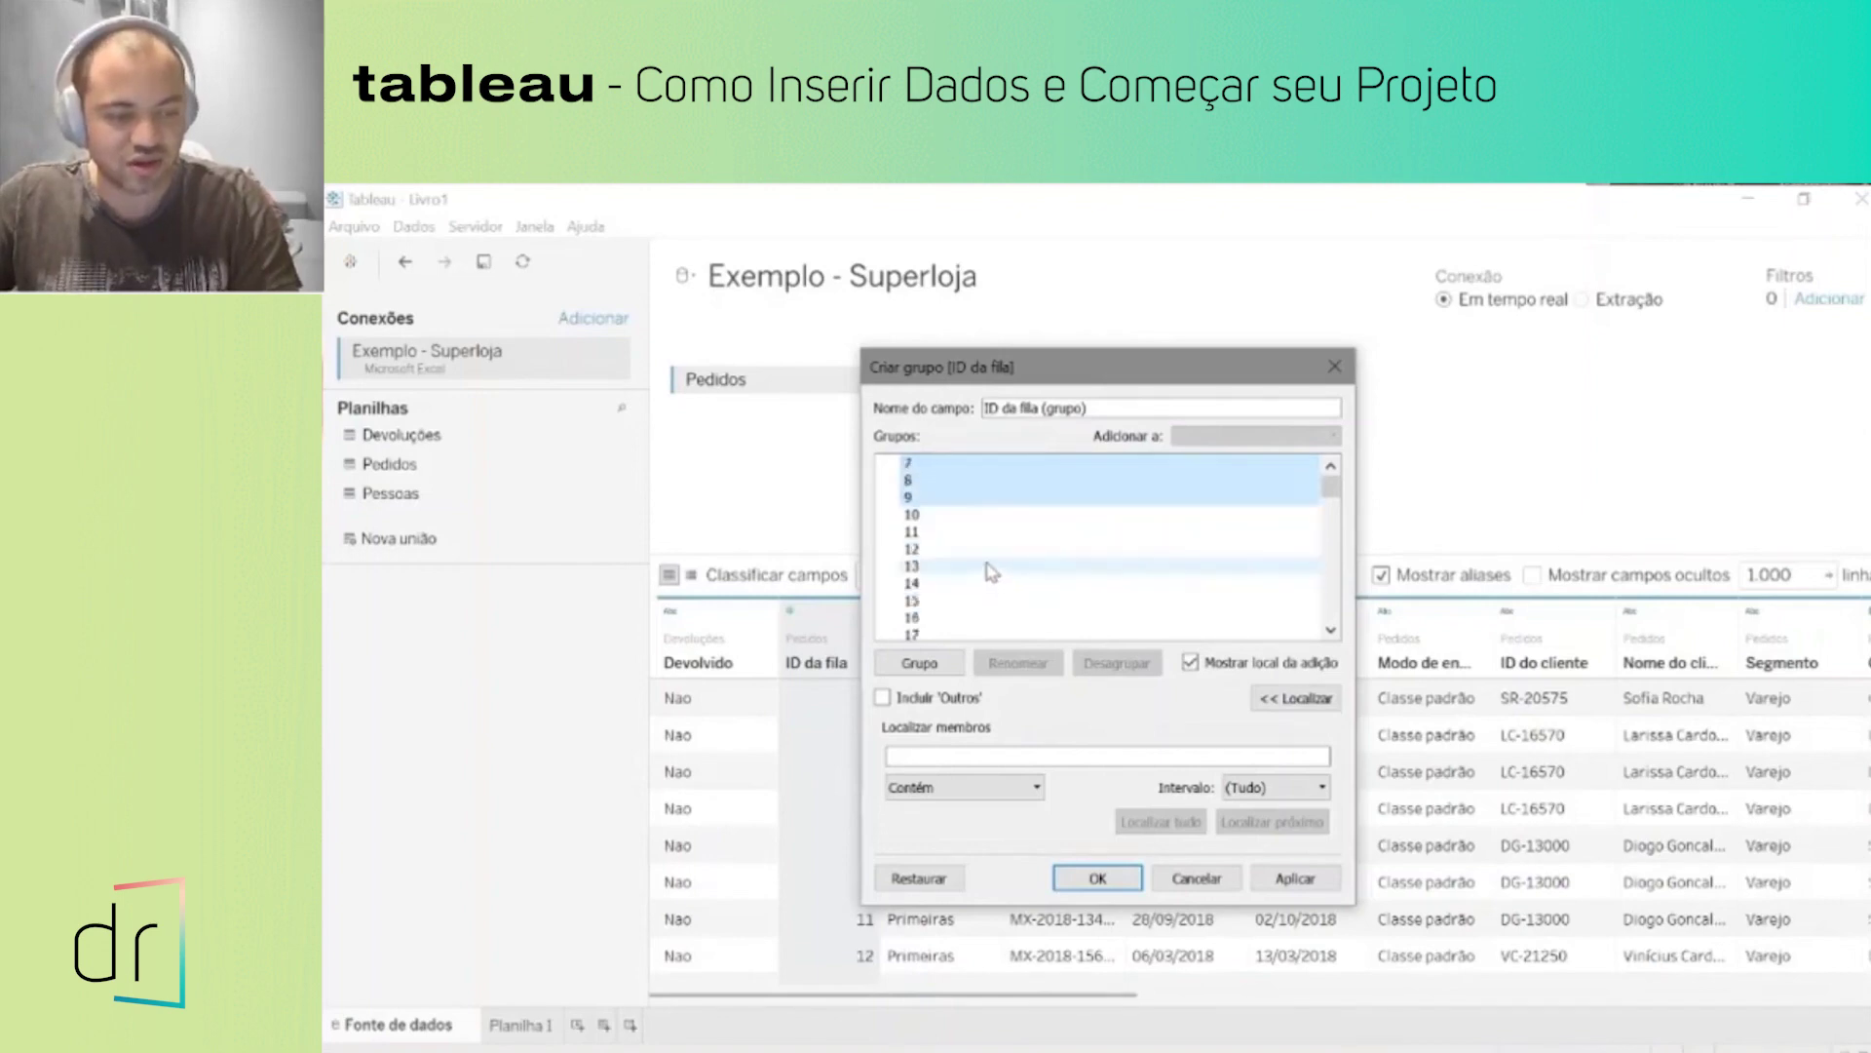
scroll(989, 573, down, 2)
shift+click(969, 569)
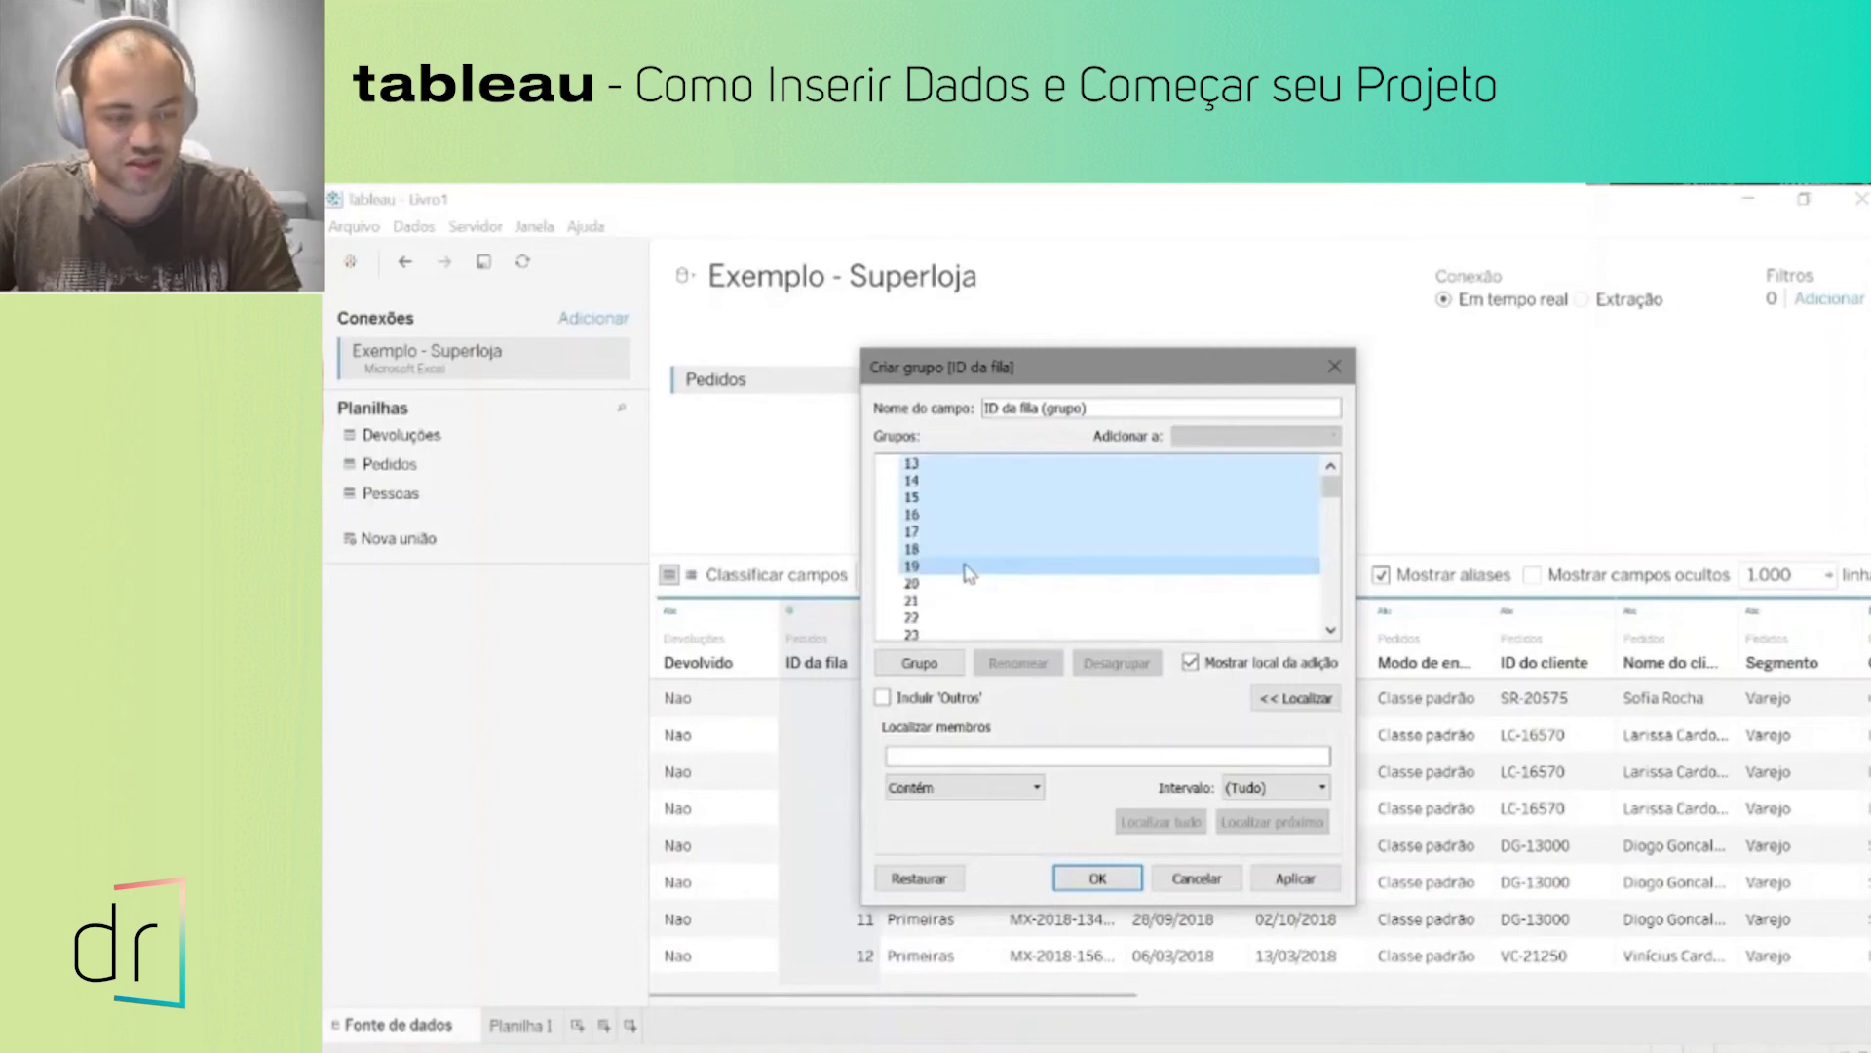
scroll(970, 573, up, 4)
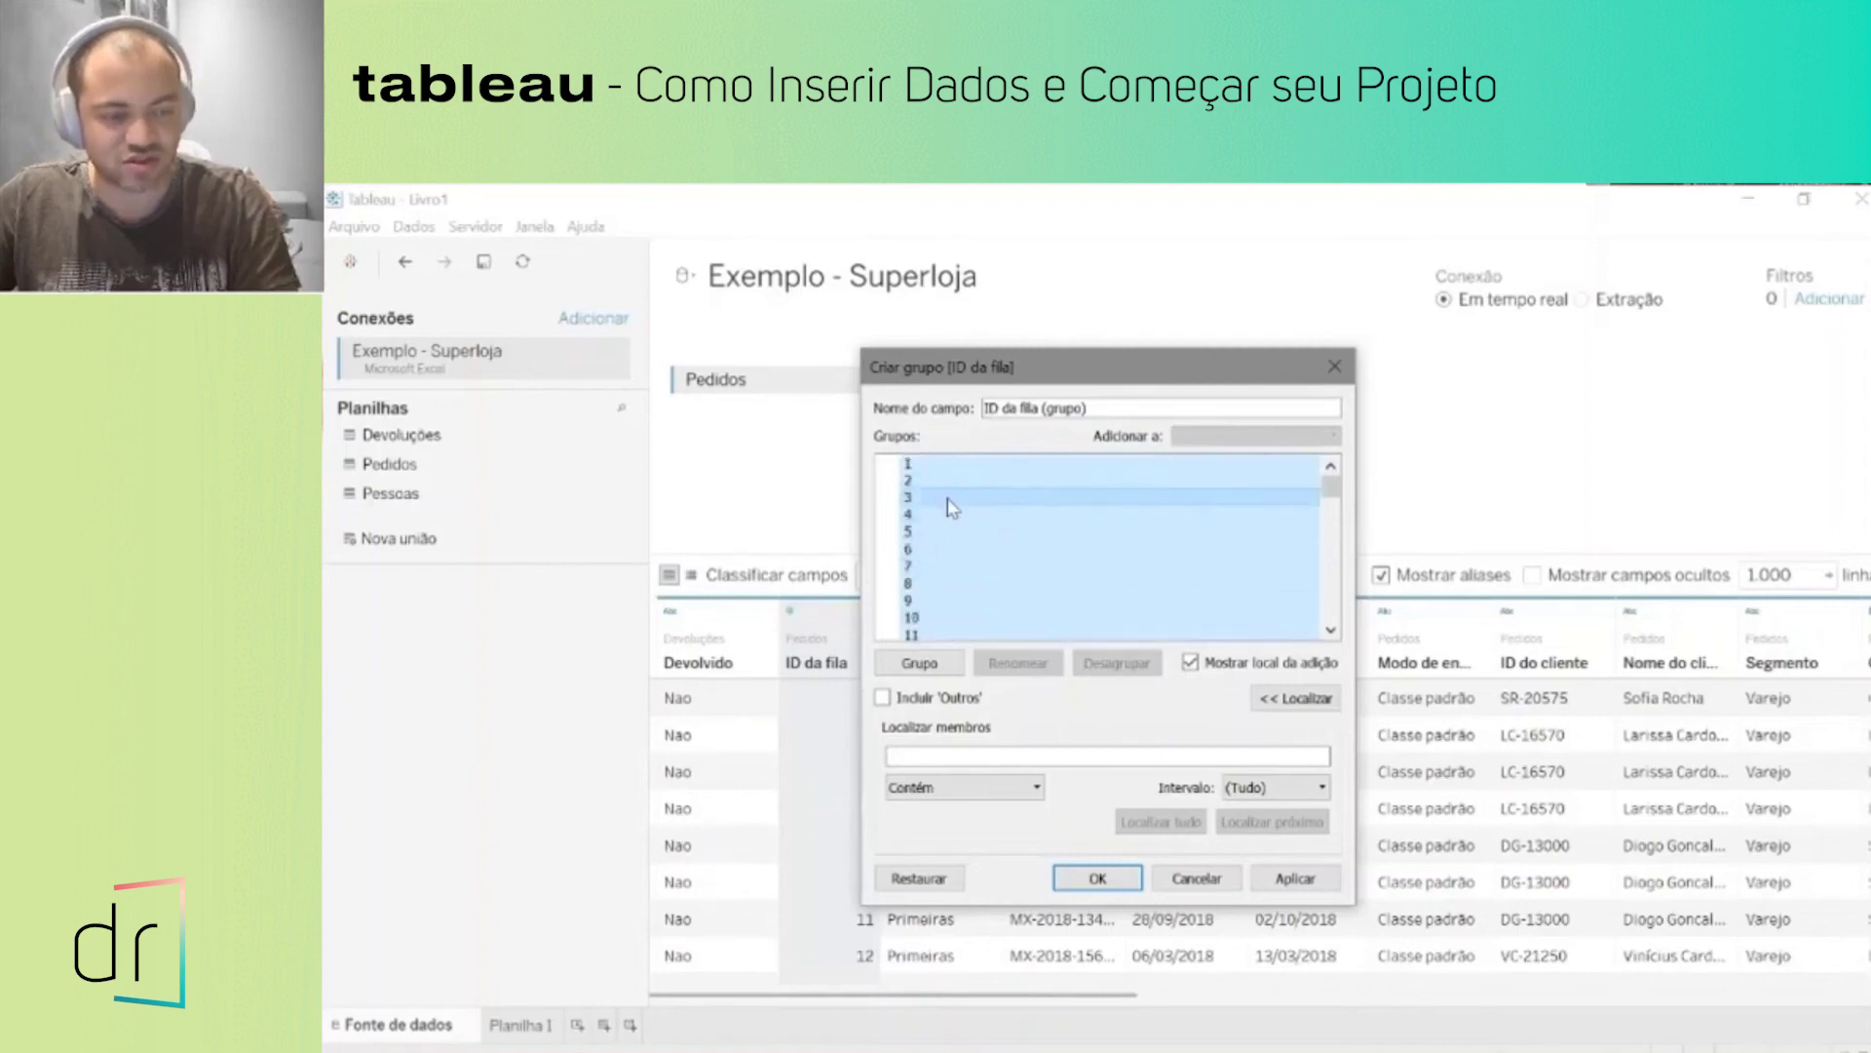
click(920, 665)
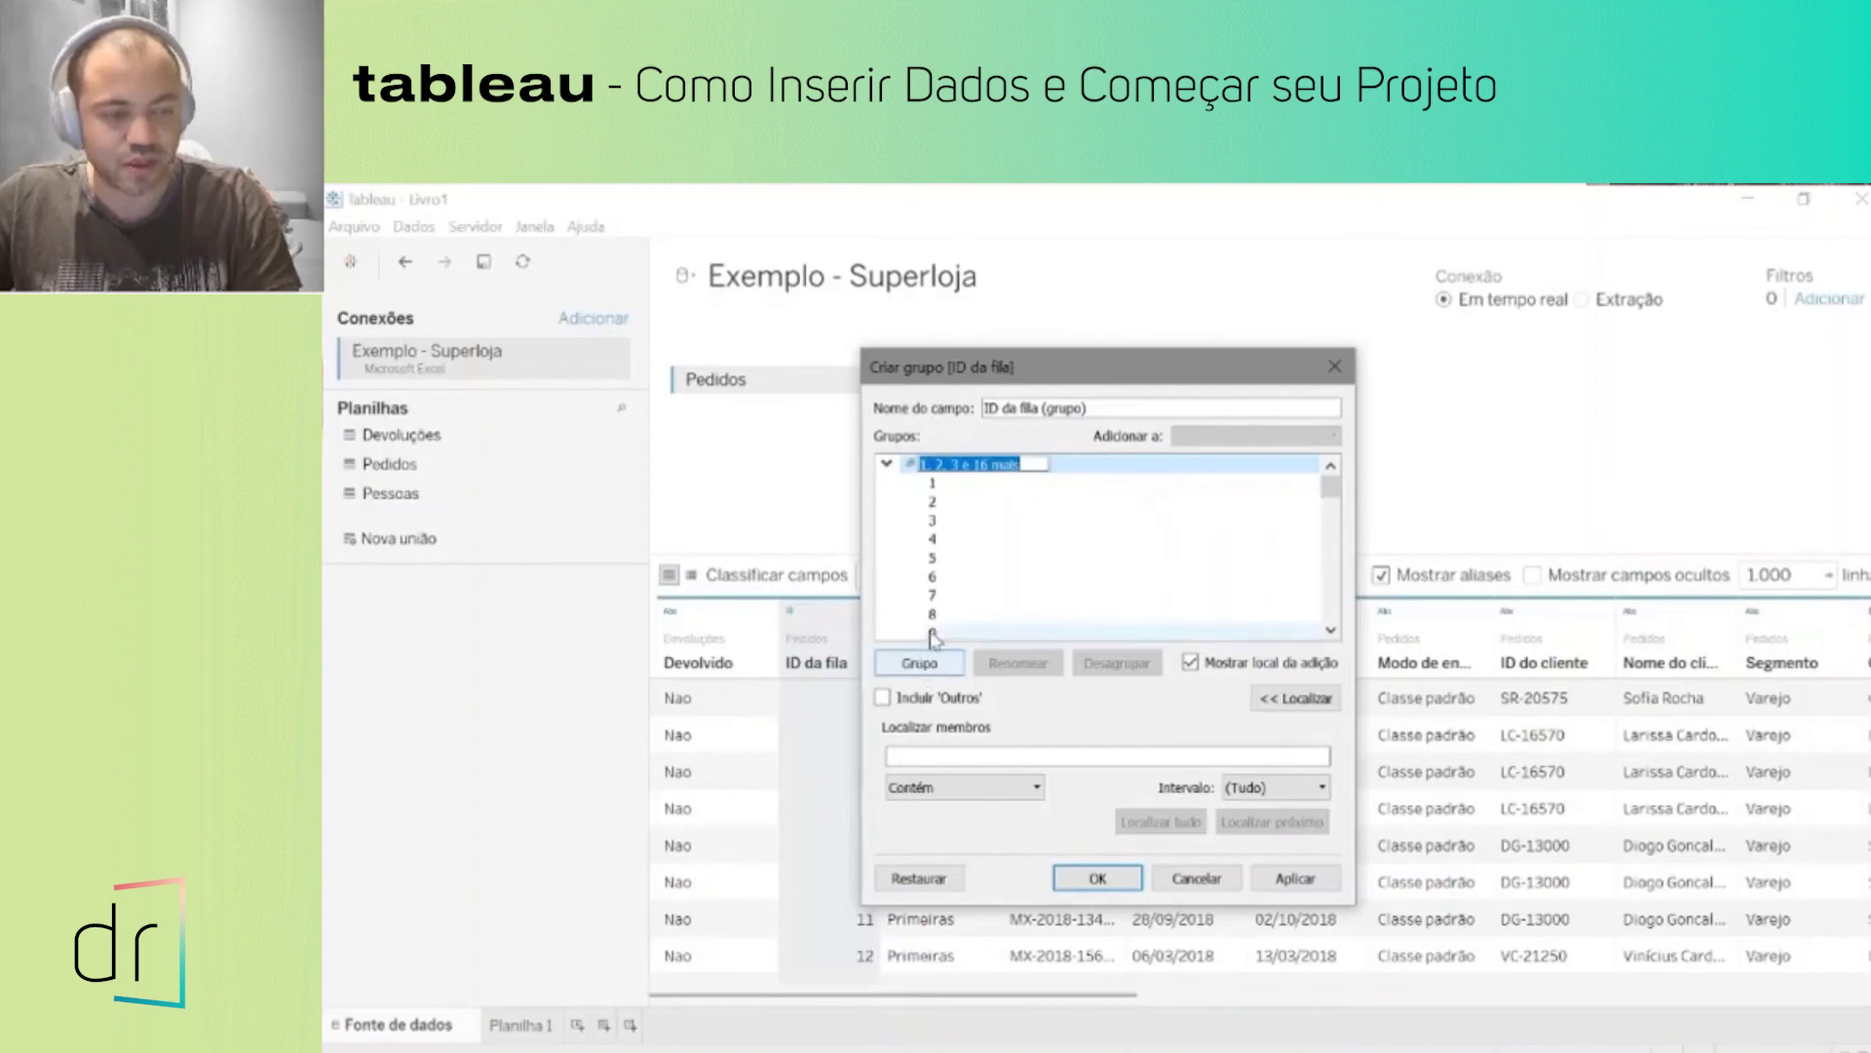
Step: Check the contents of the group holding members 1 to 19 and rename it Primeiras
click(888, 470)
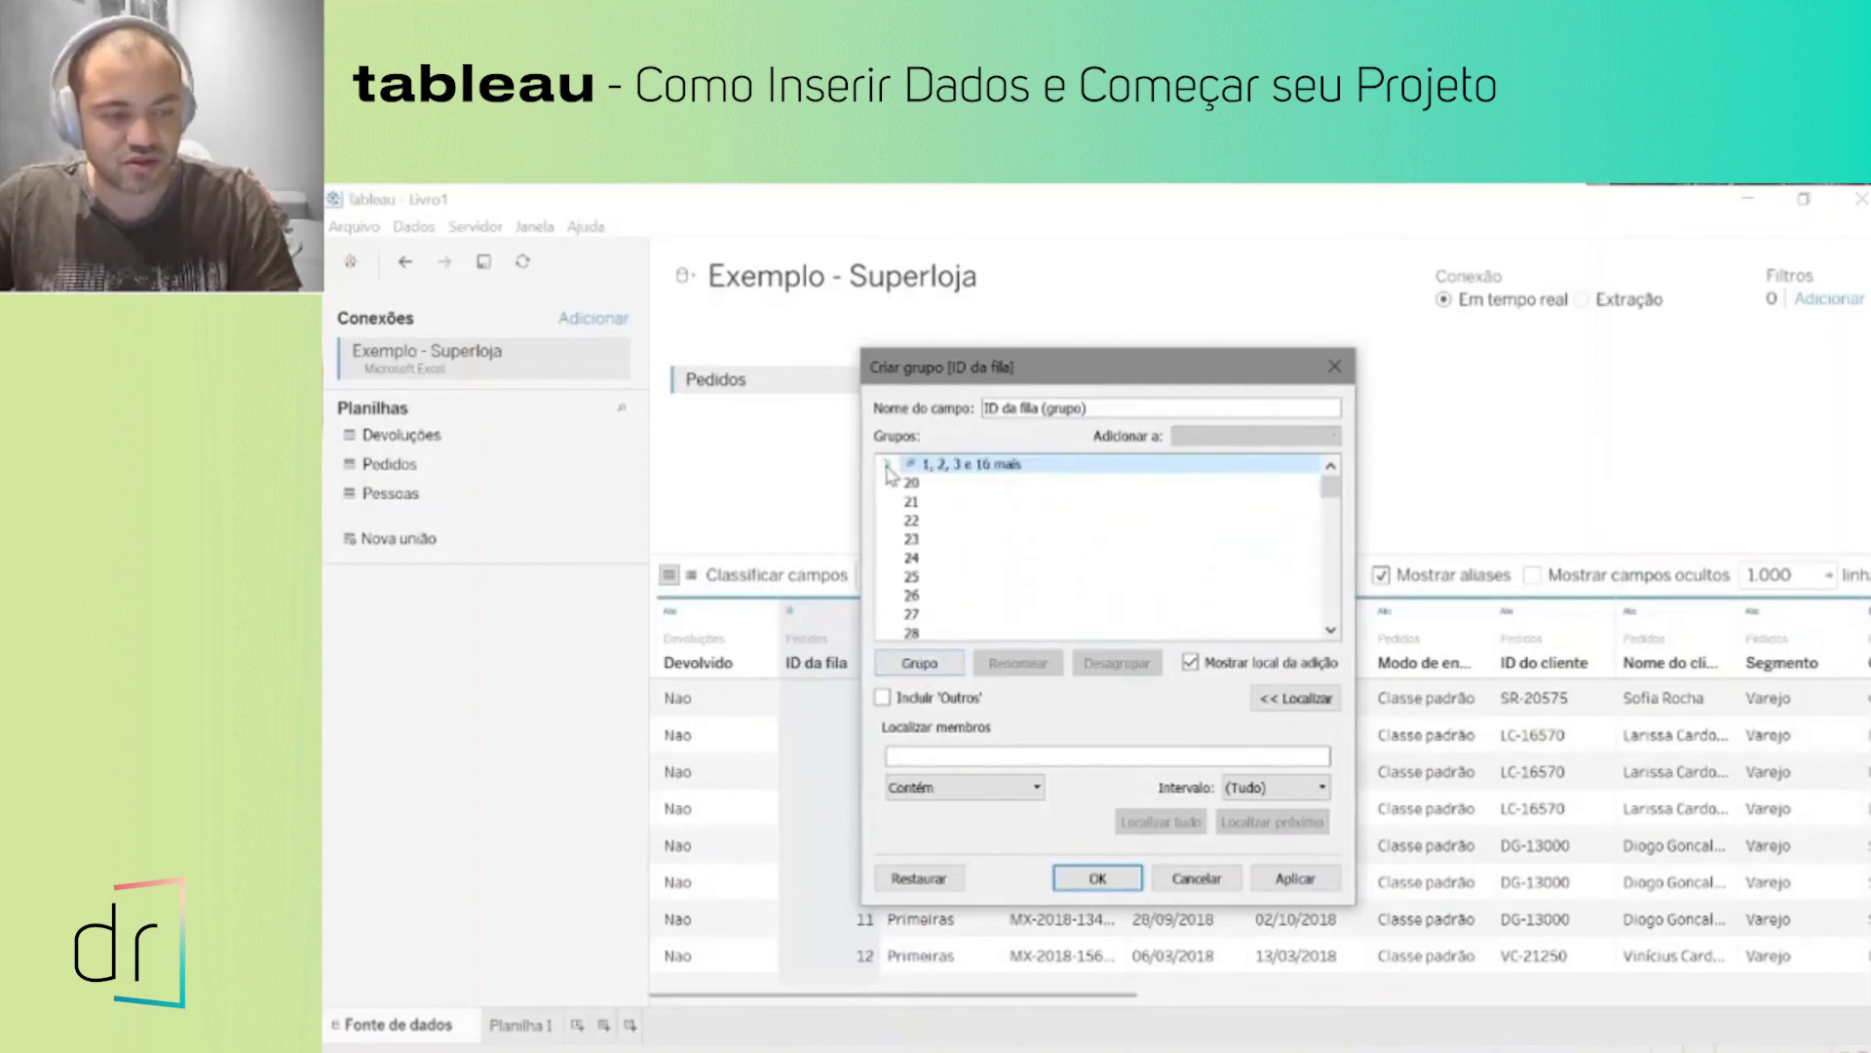
click(888, 467)
click(887, 467)
click(888, 467)
click(888, 467)
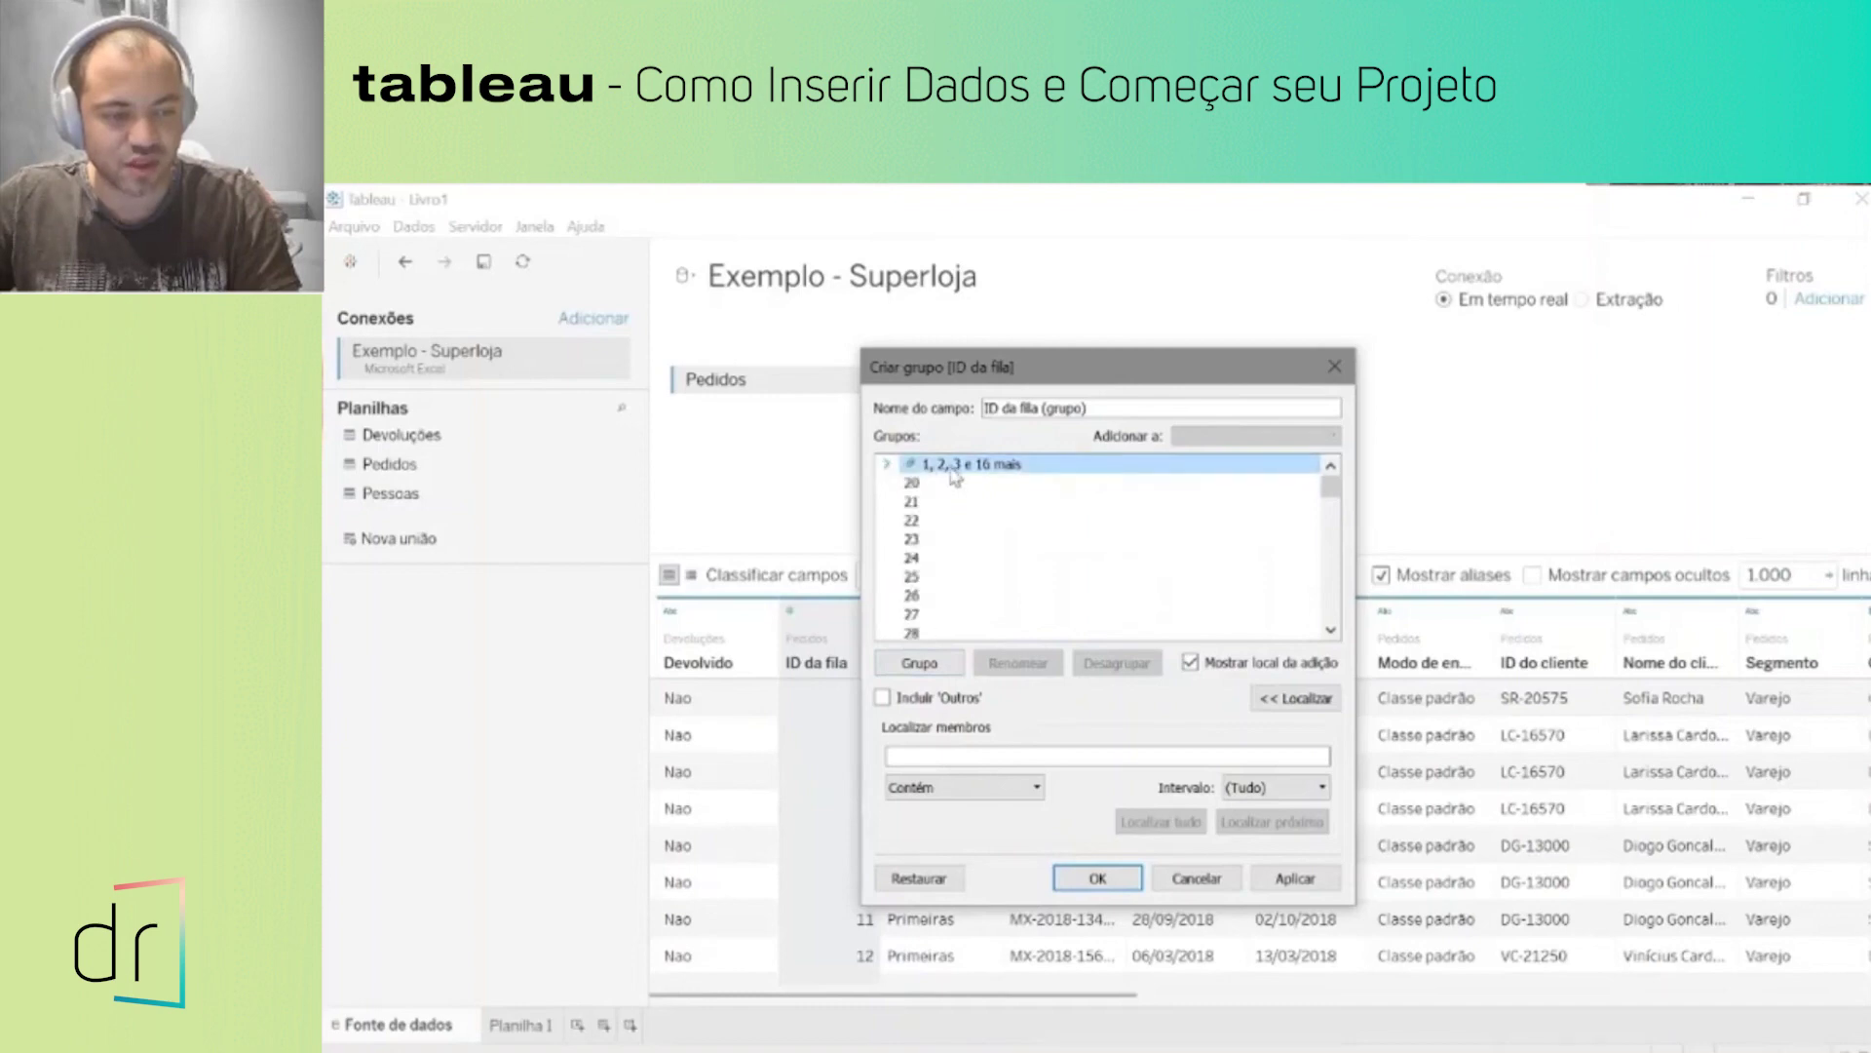
click(962, 472)
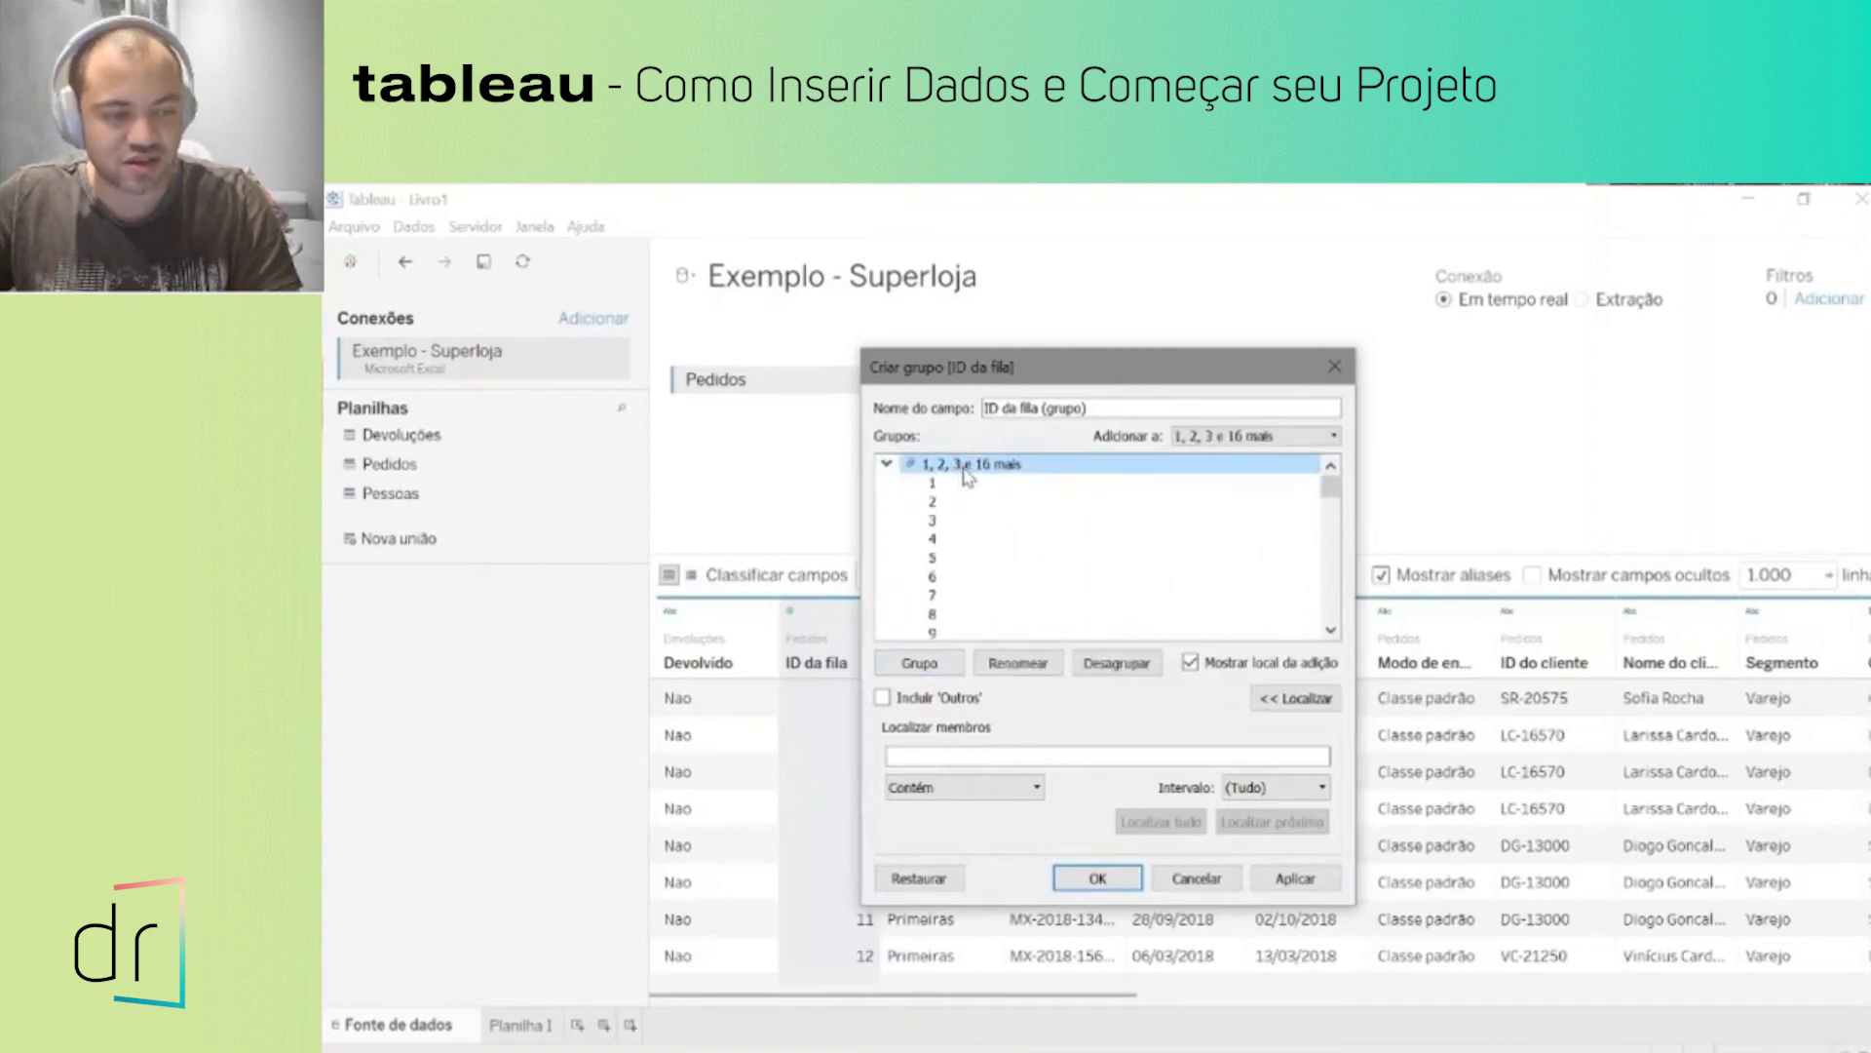
click(968, 467)
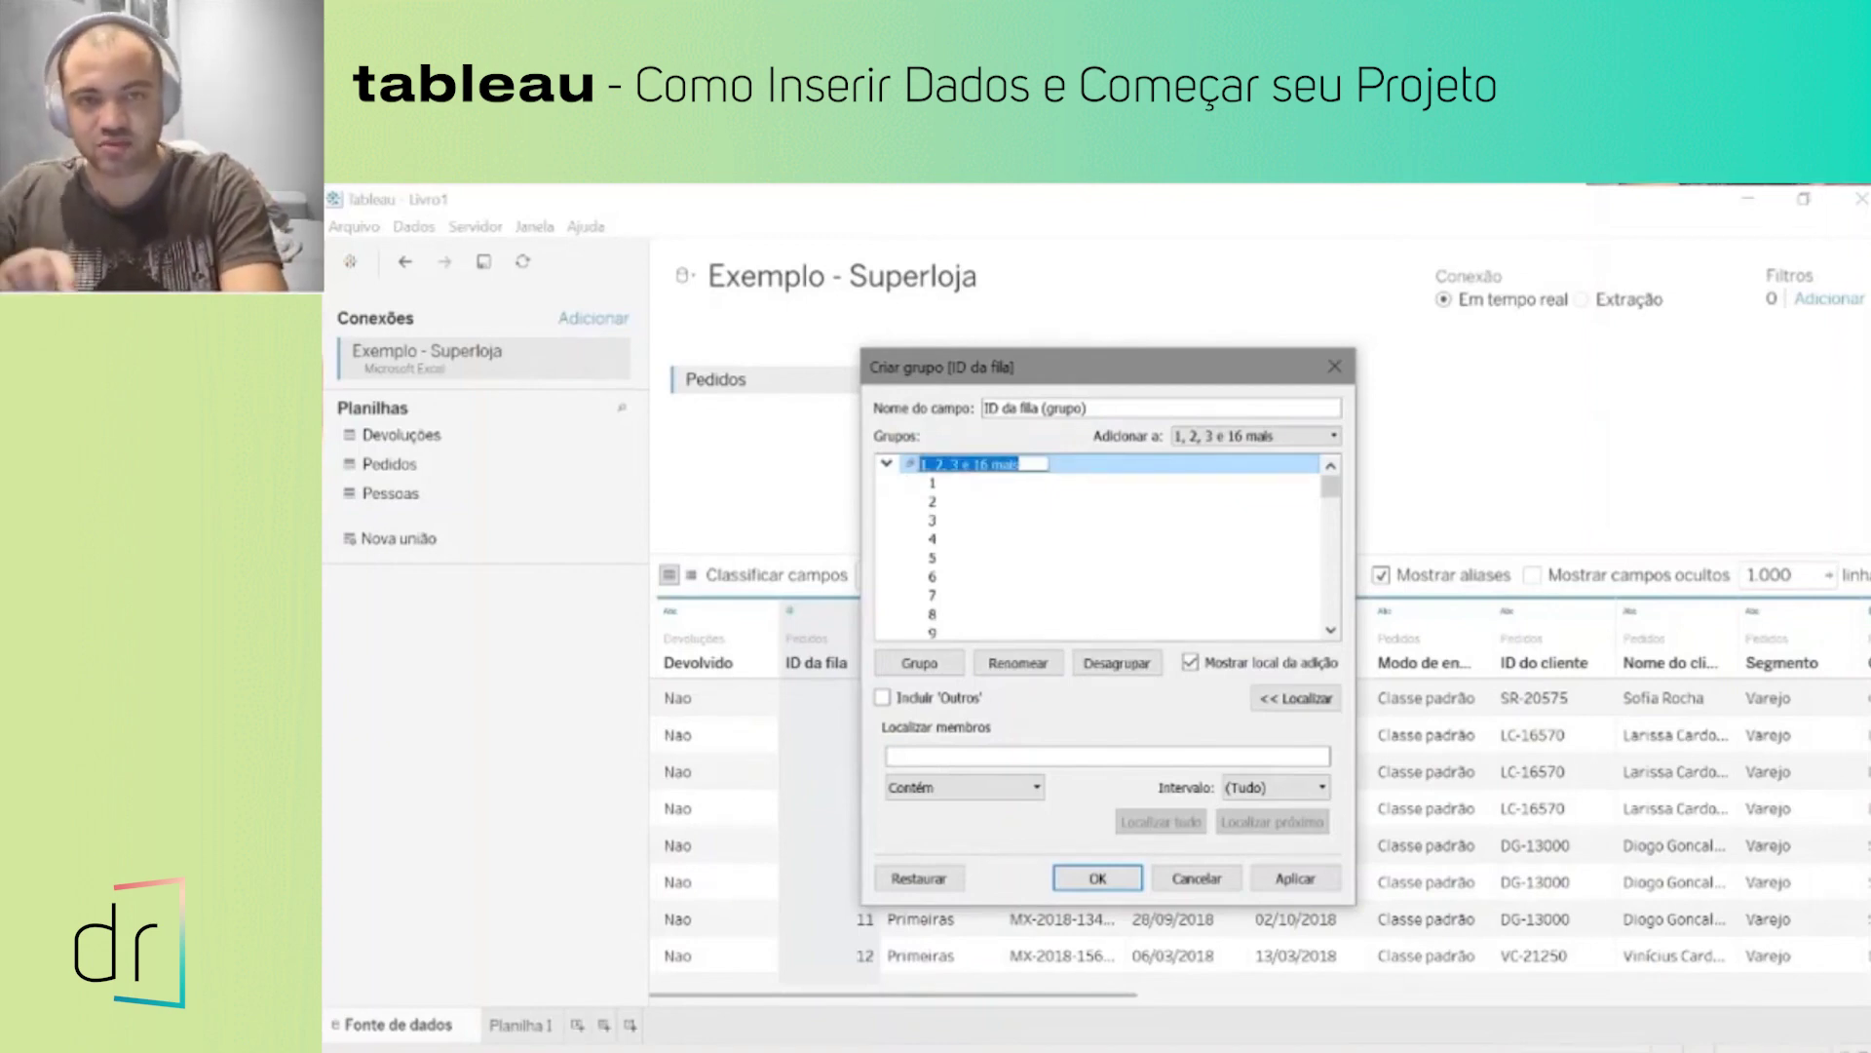
text(Primeiras)
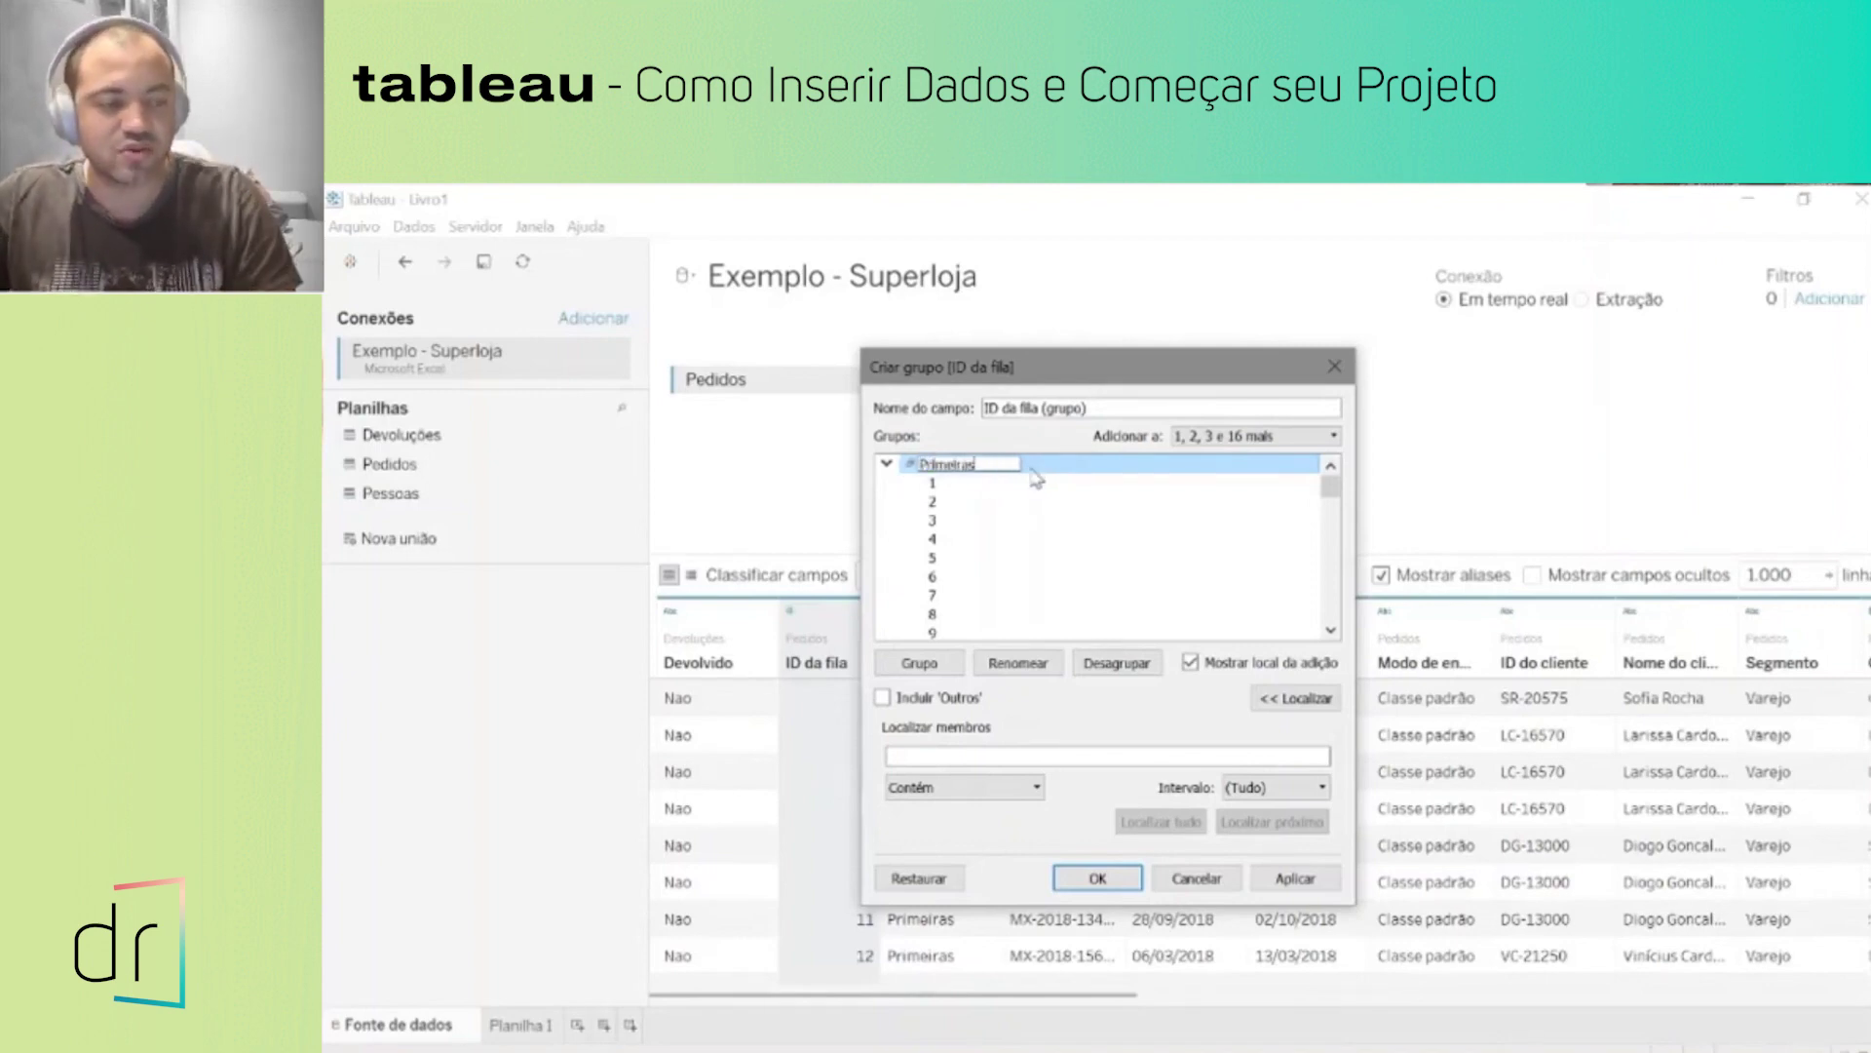
Step: Set the group's field name to Classificação Filas GRUPO
click(1051, 409)
drag(1085, 408, 1002, 408)
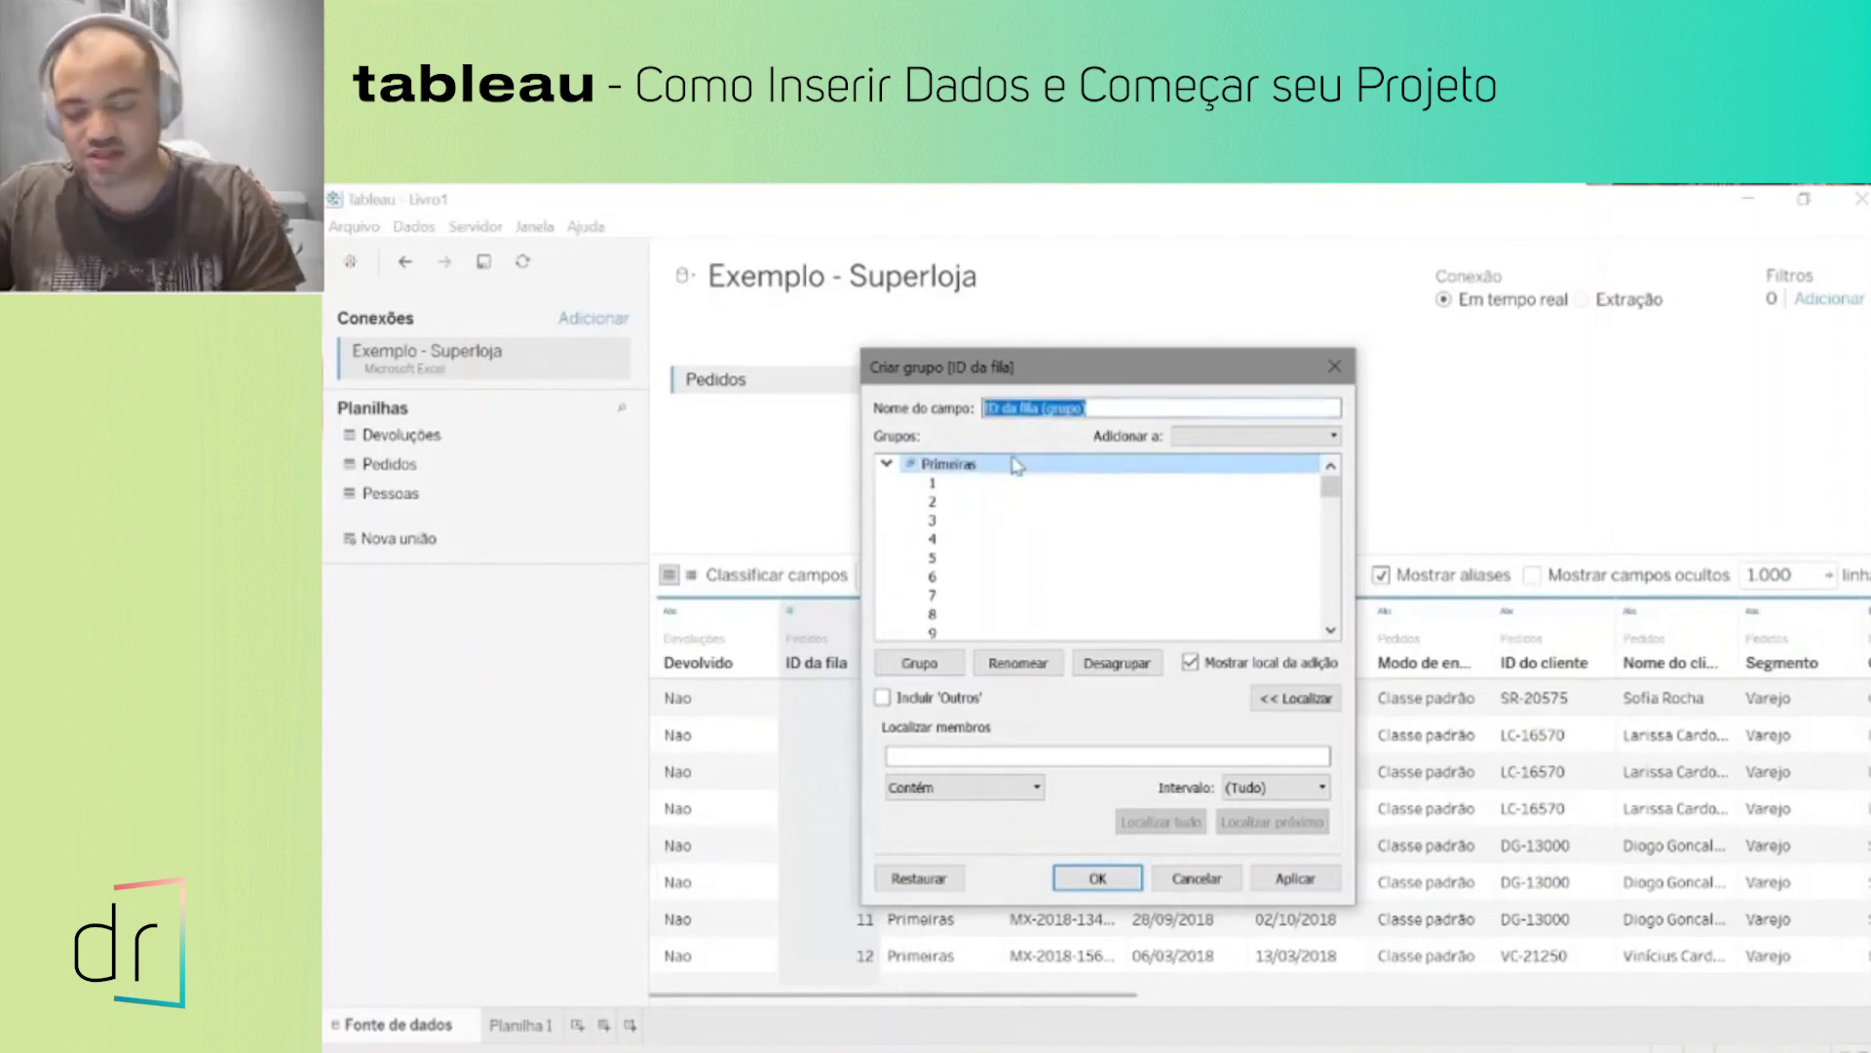
text(Classificação Filas GRUPO)
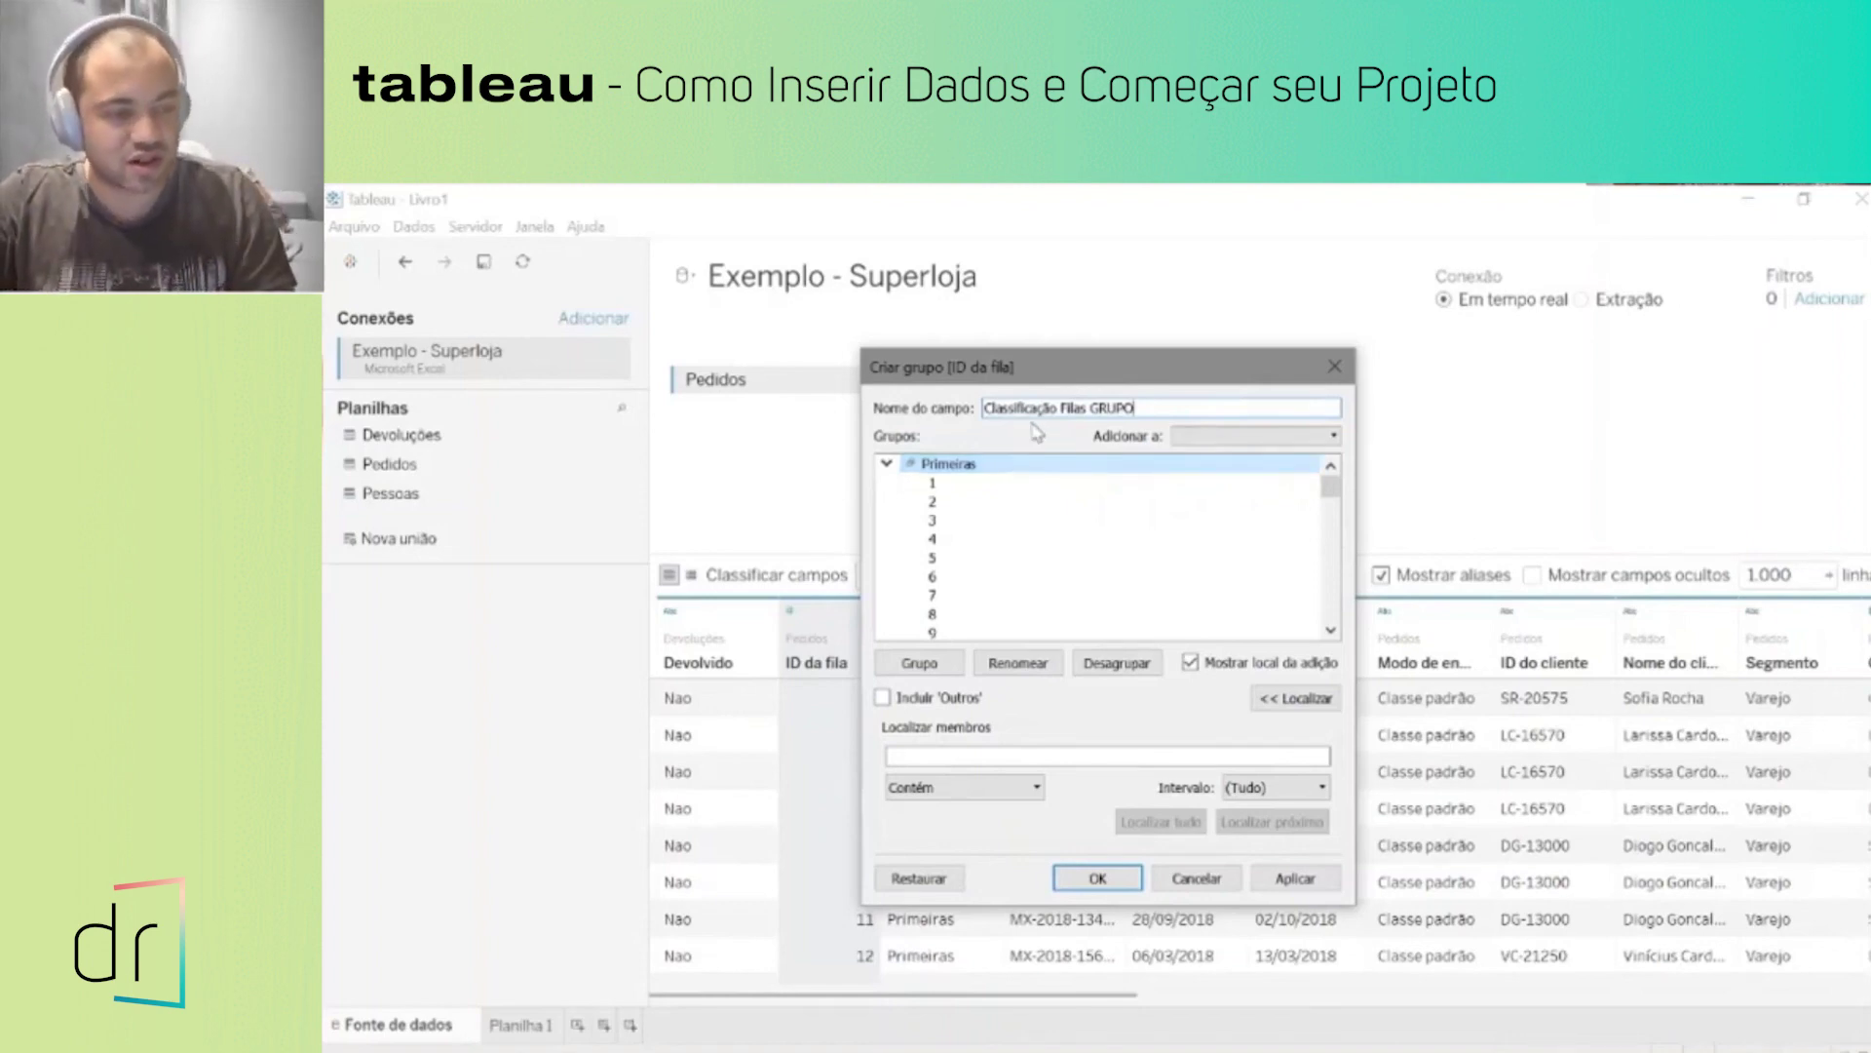
Step: Combine all remaining ungrouped ID da fila members, from 20 to 10.287, into a second group
click(932, 483)
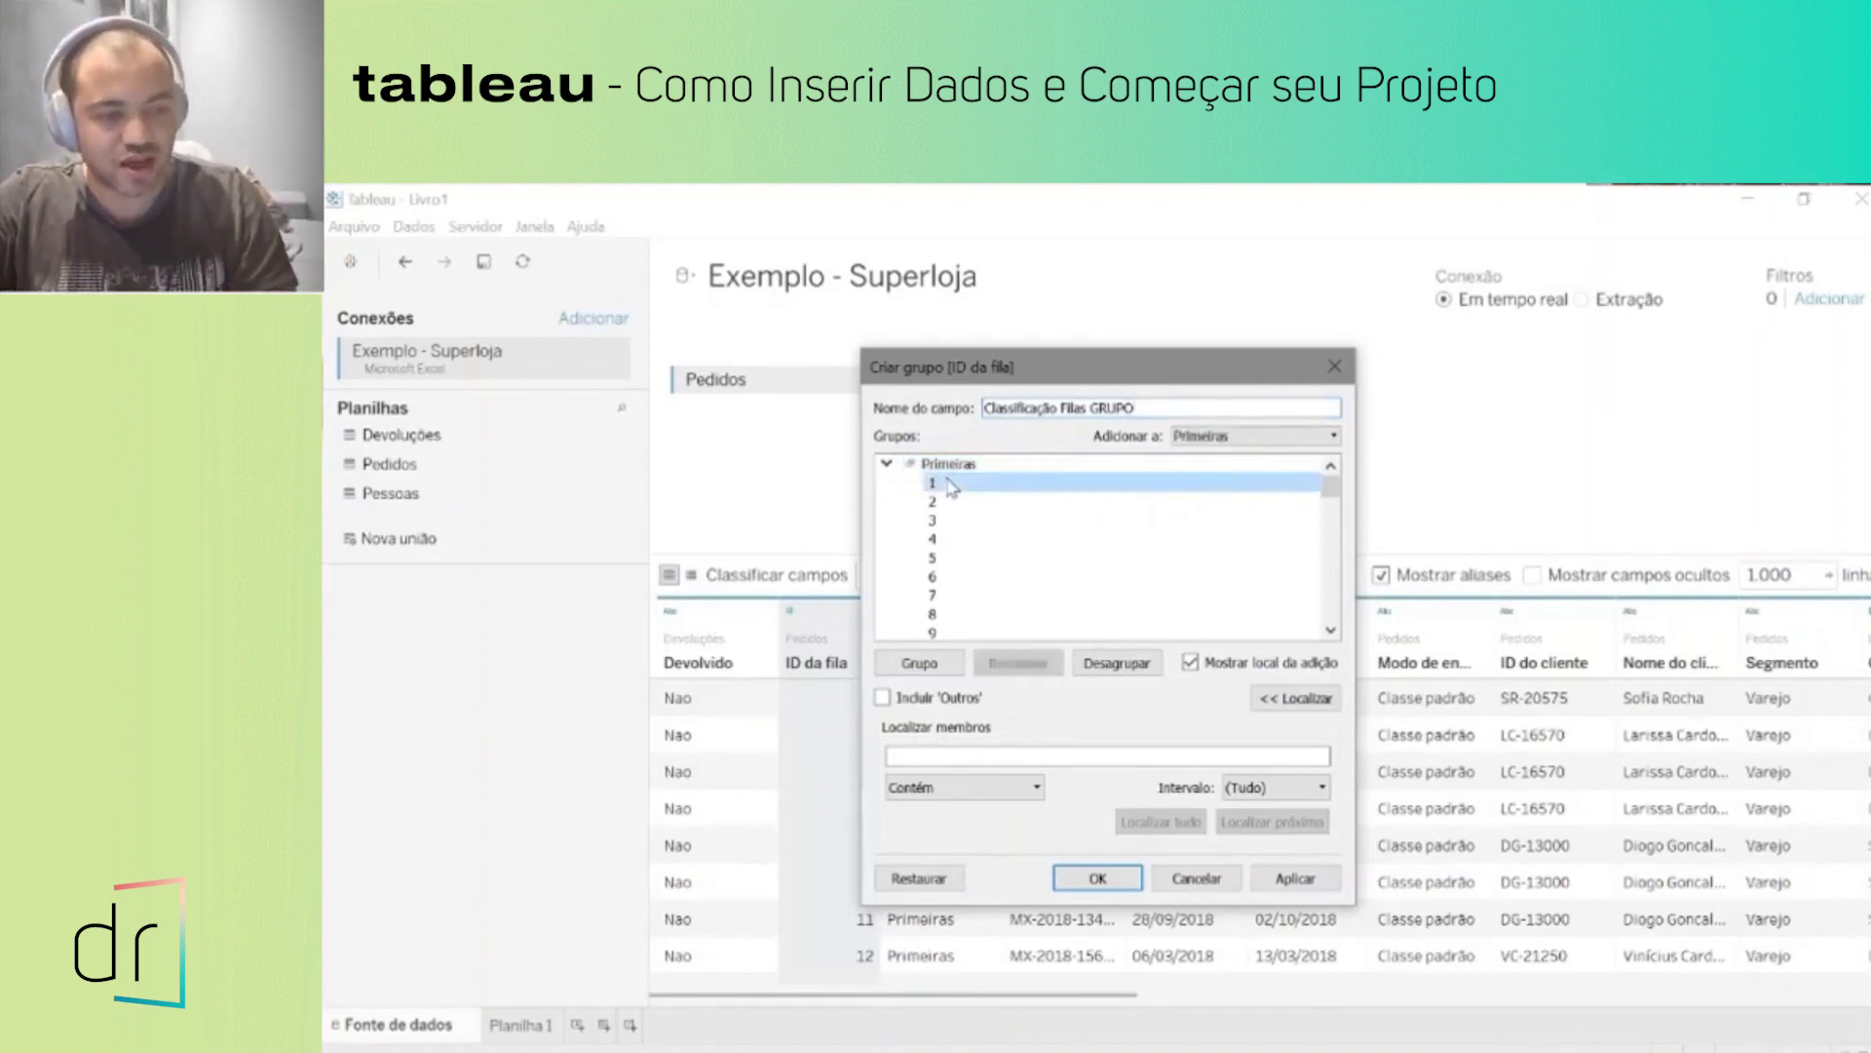
click(887, 464)
scroll(1018, 561, down, 20)
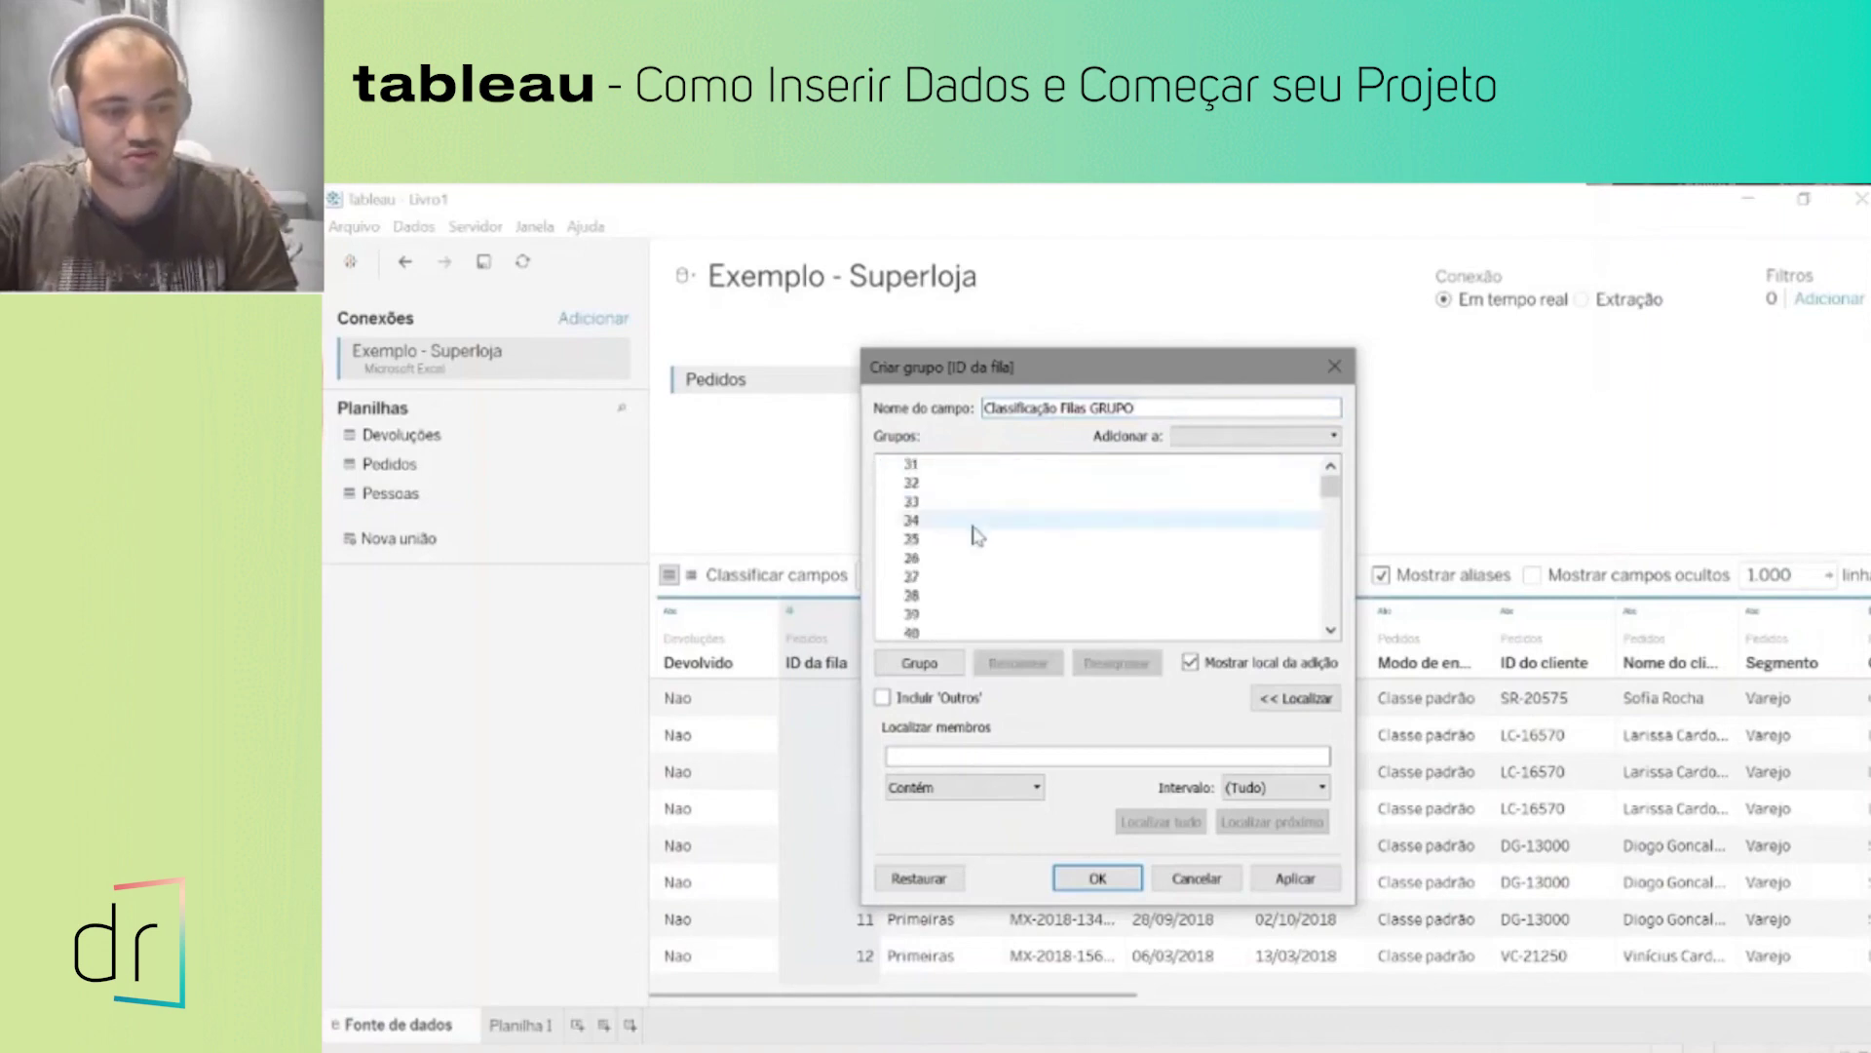
scroll(1018, 561, down, 20)
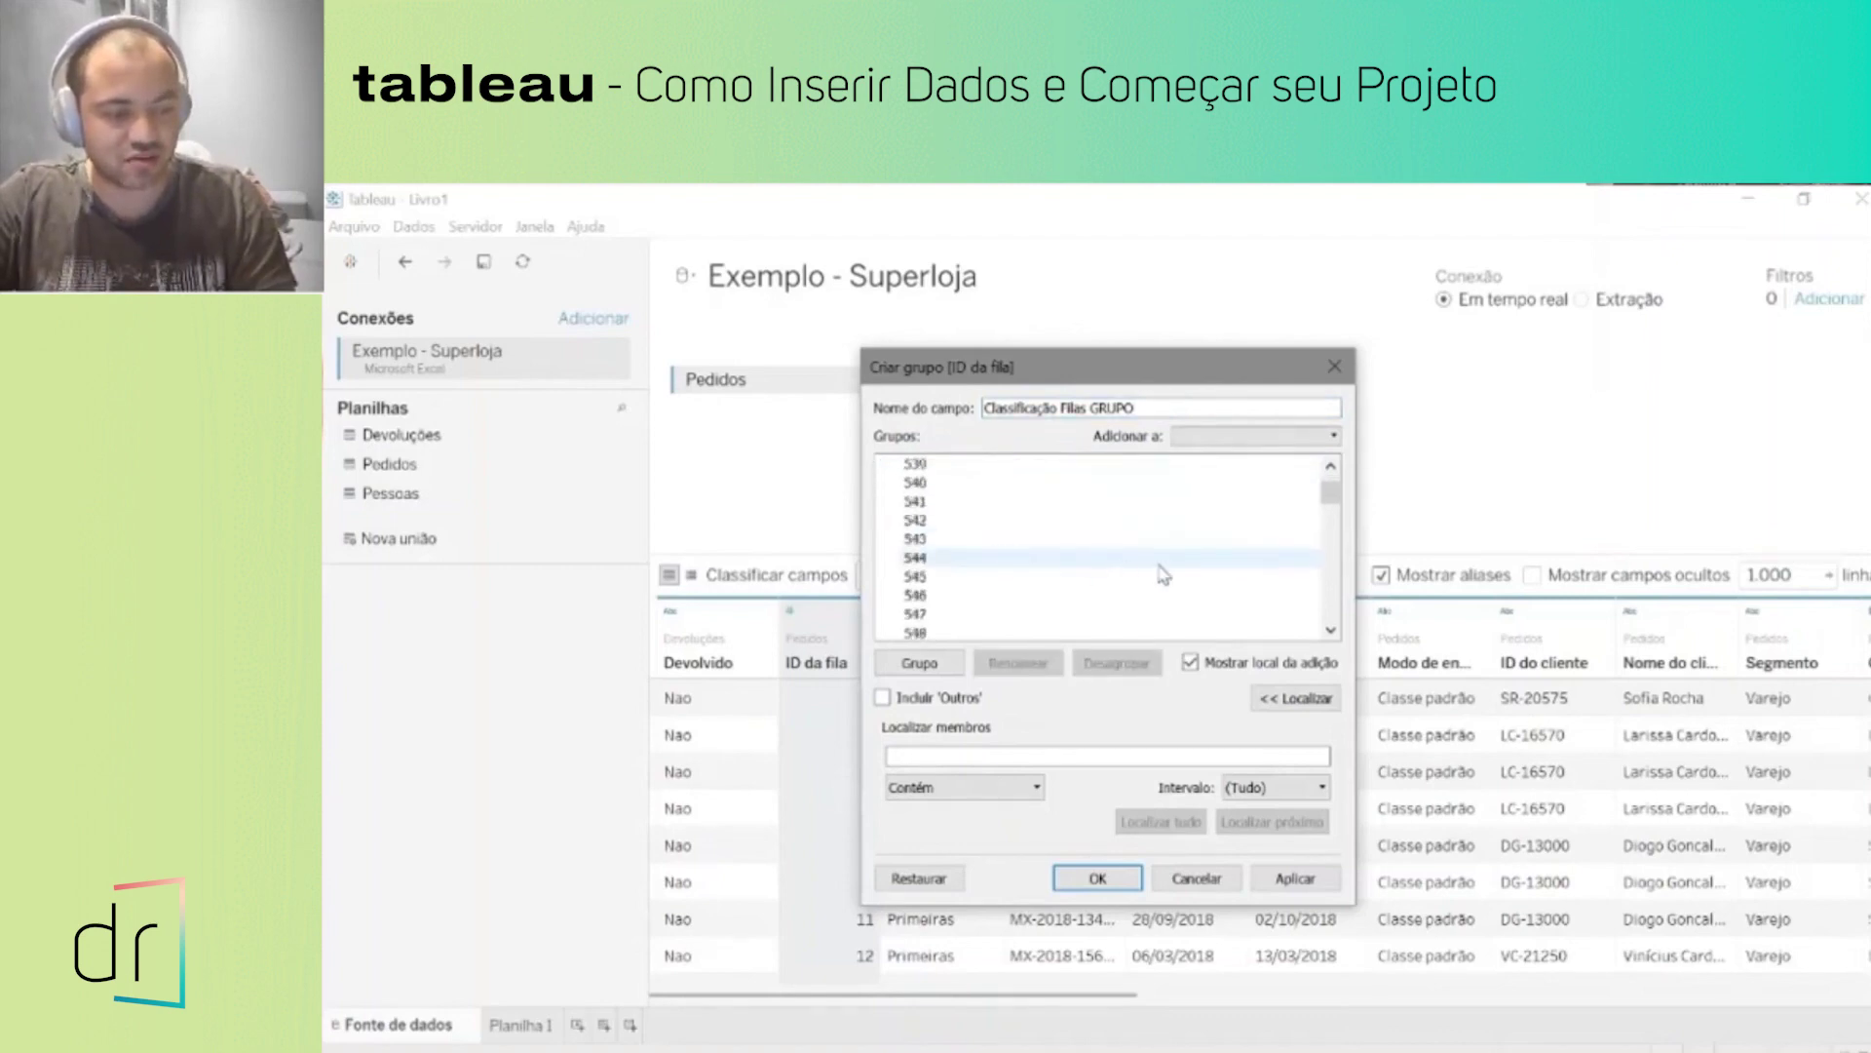
drag(1336, 502, 1332, 608)
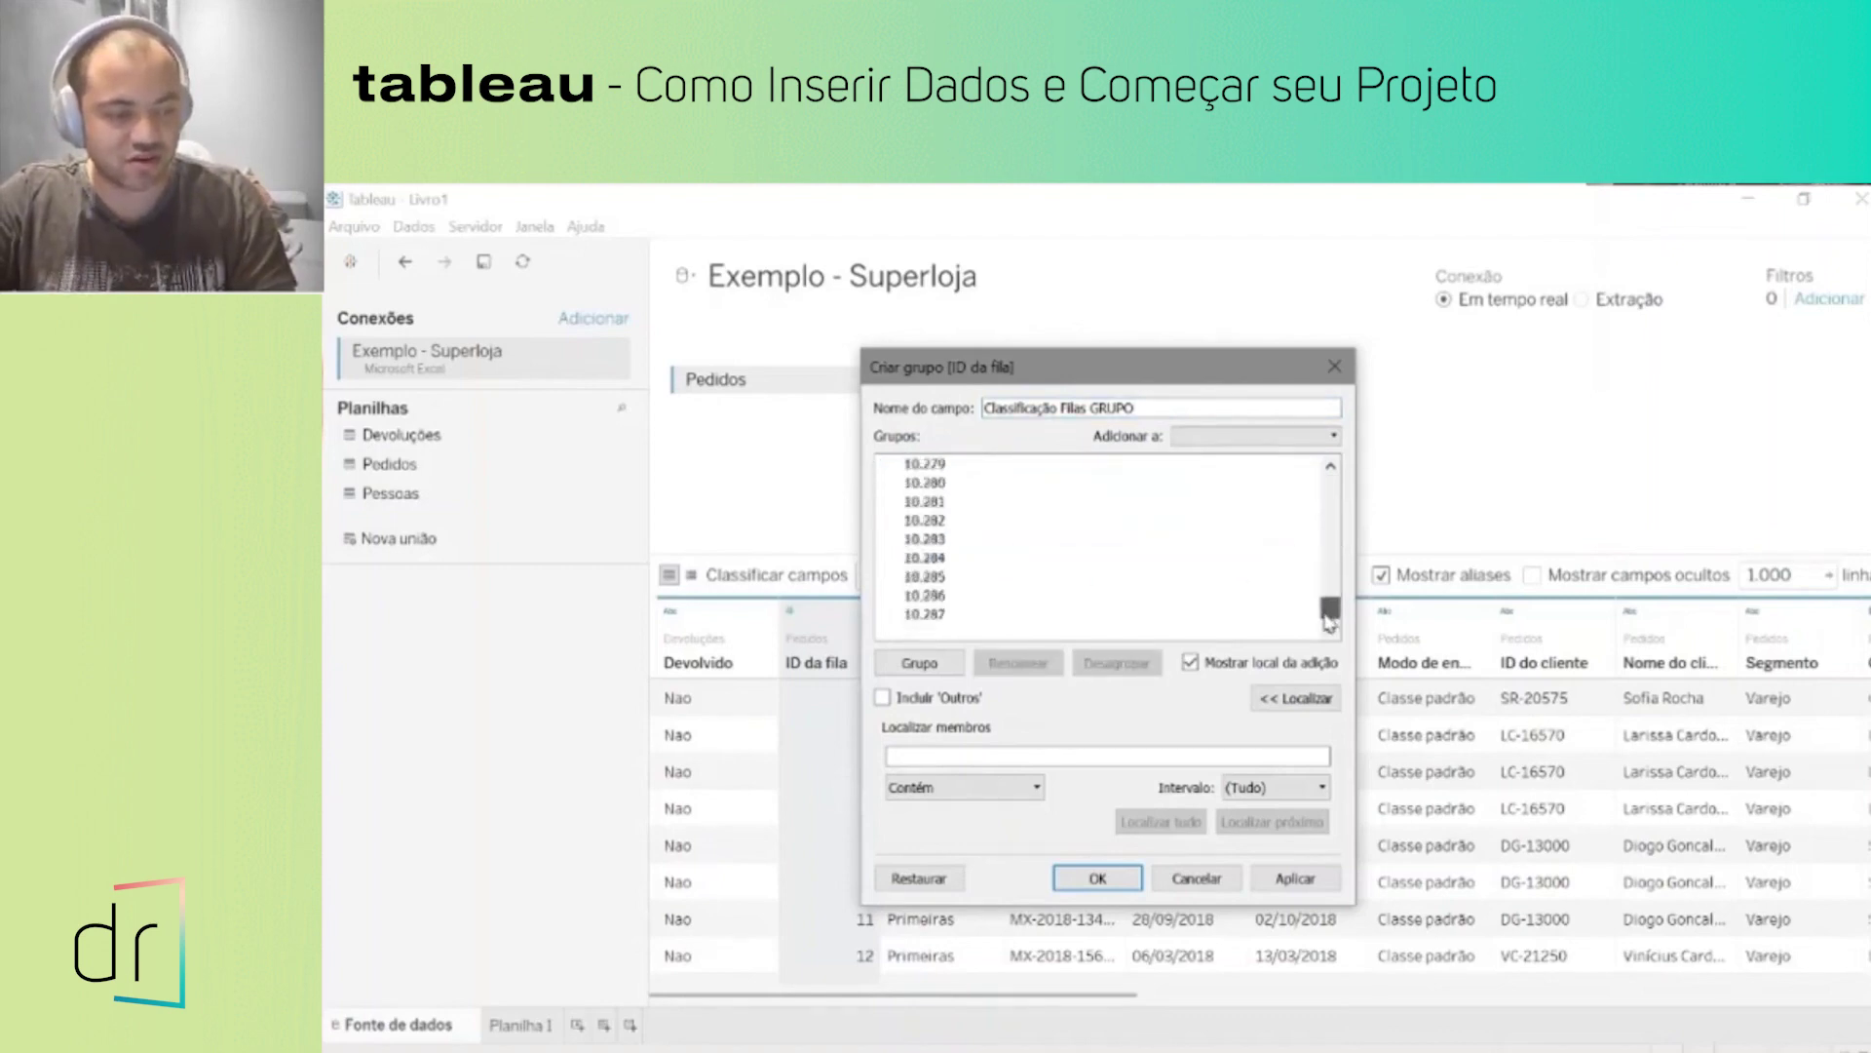
shift+click(965, 616)
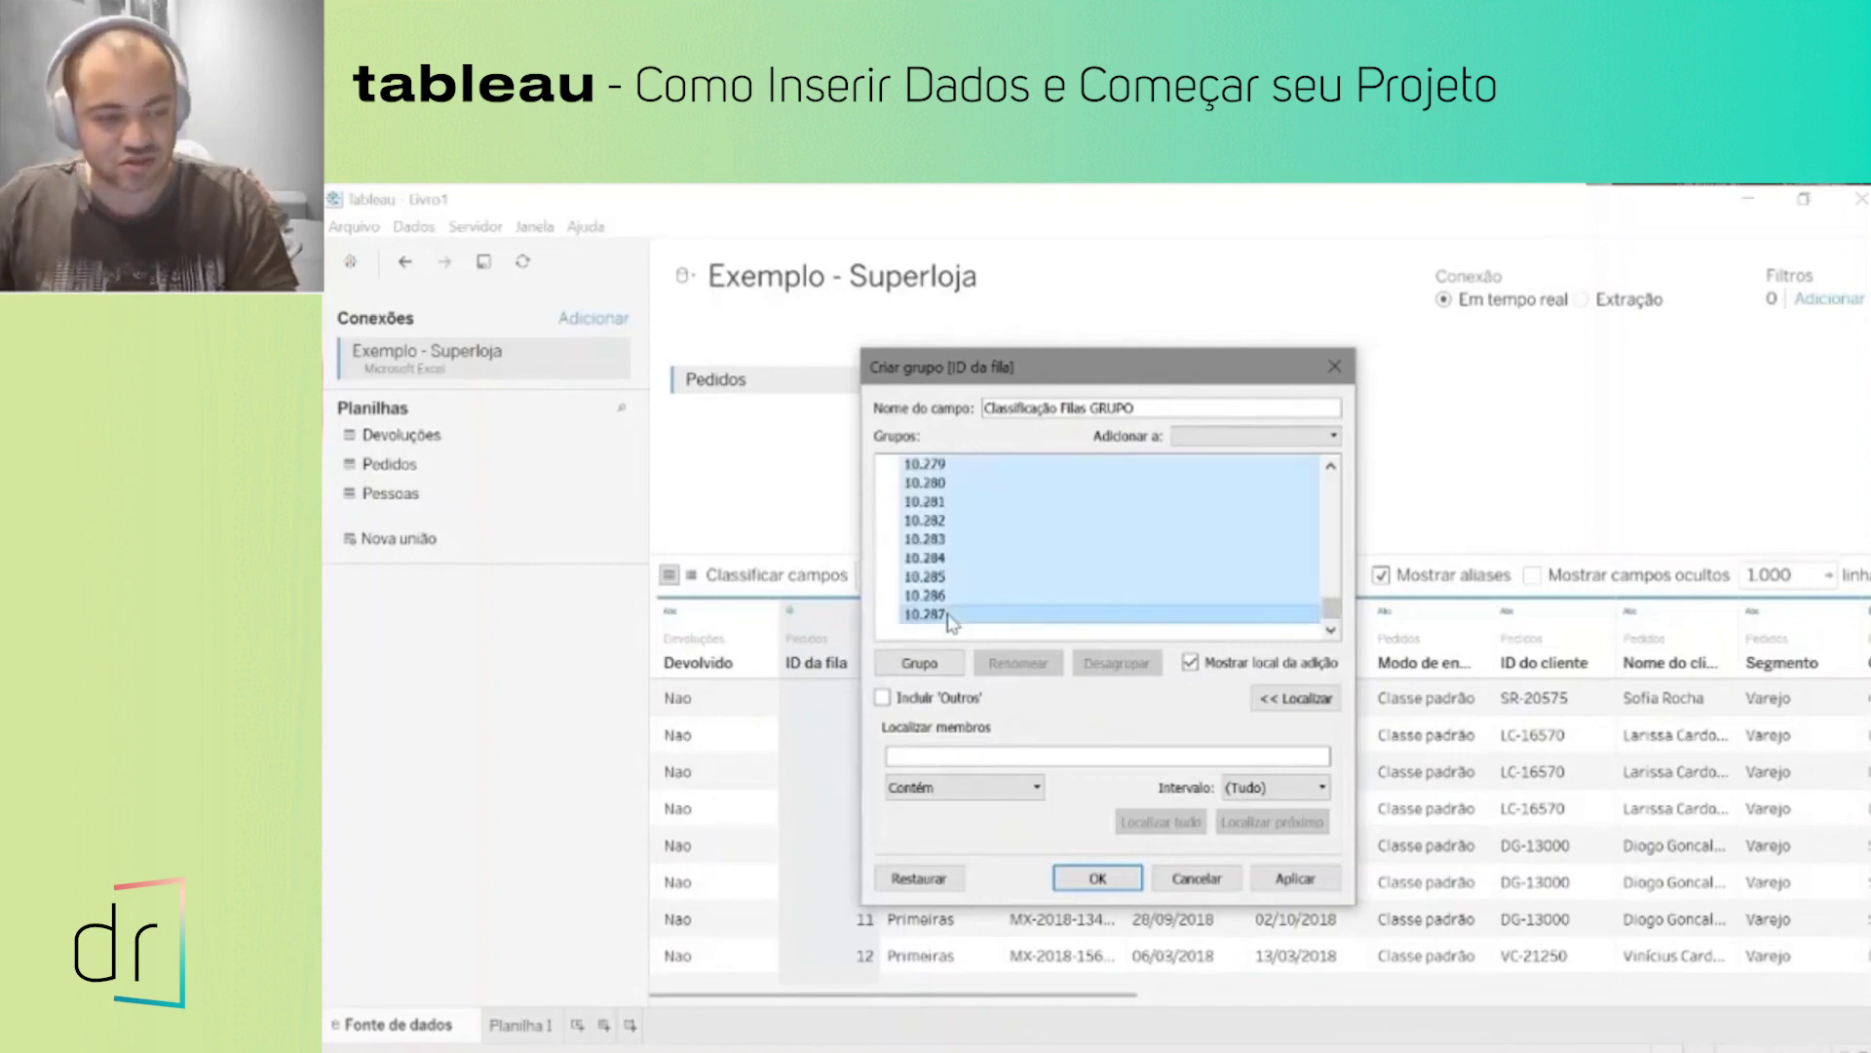
click(921, 664)
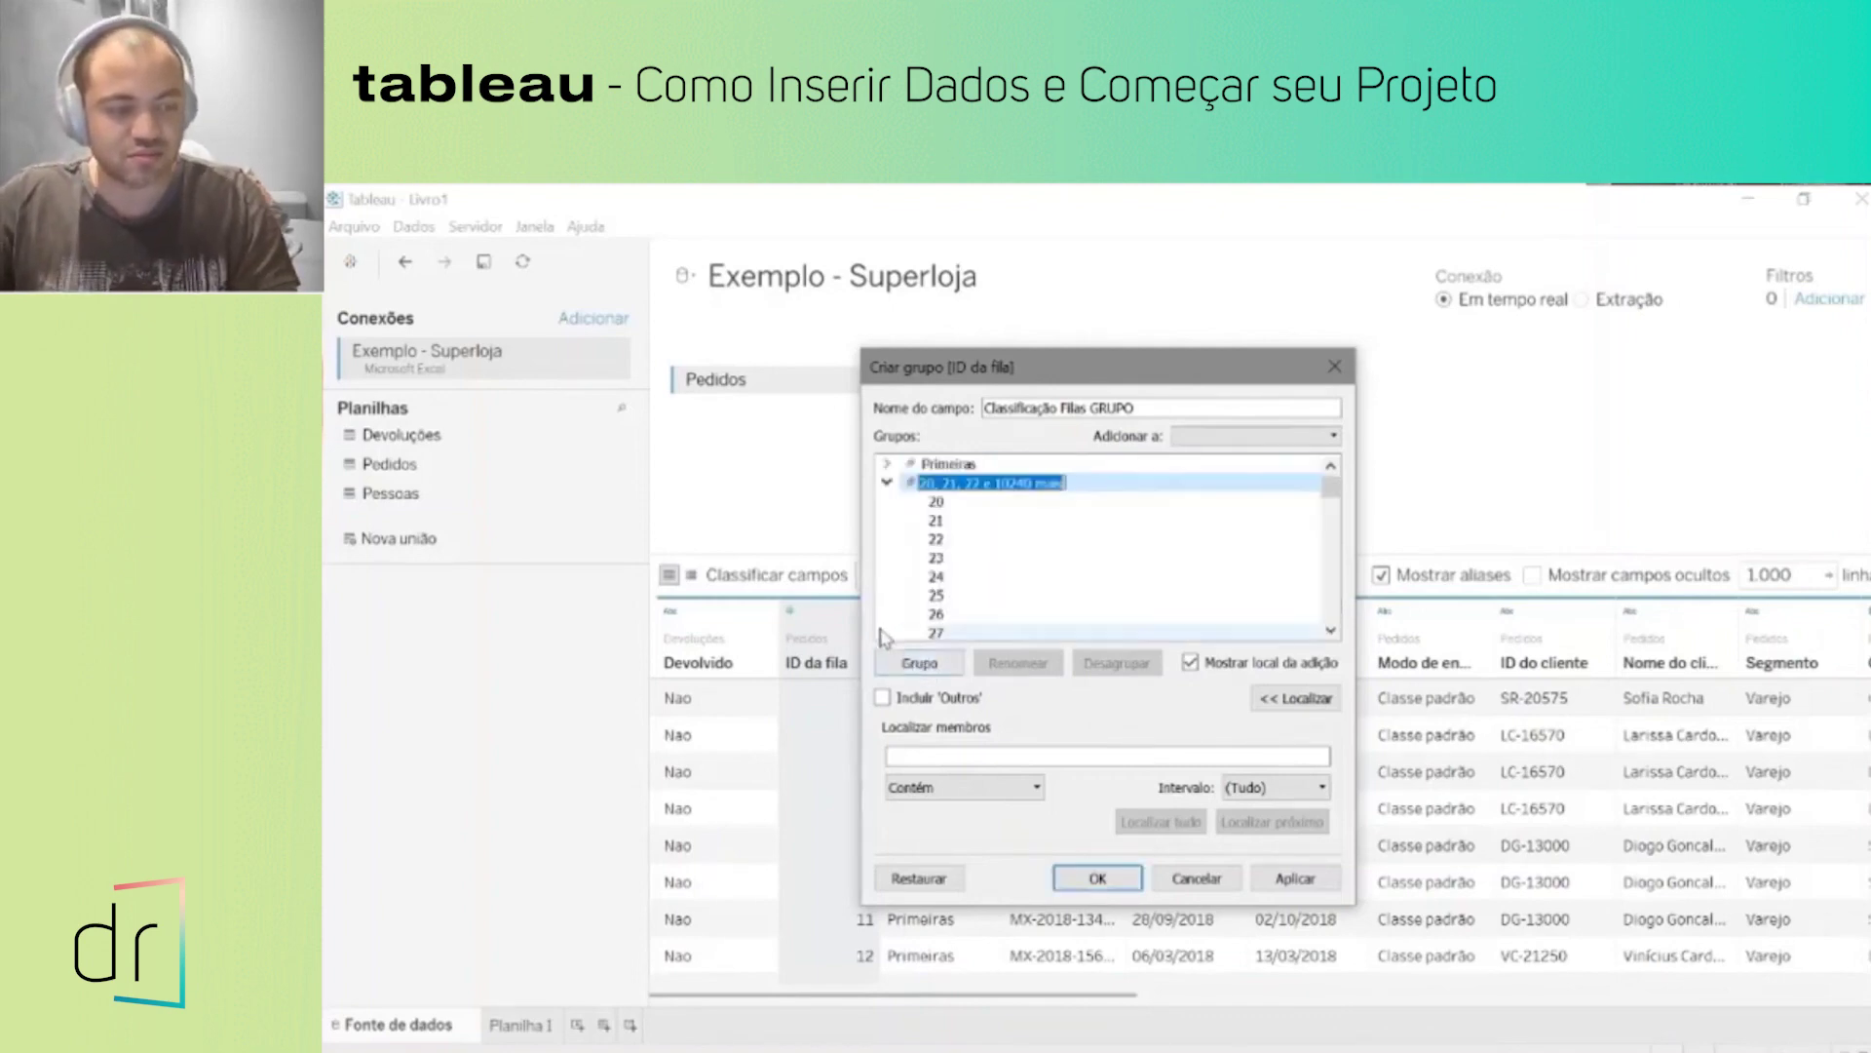
Step: Name the second group Demais and save the Classificação Filas GRUPO field
text(Demais)
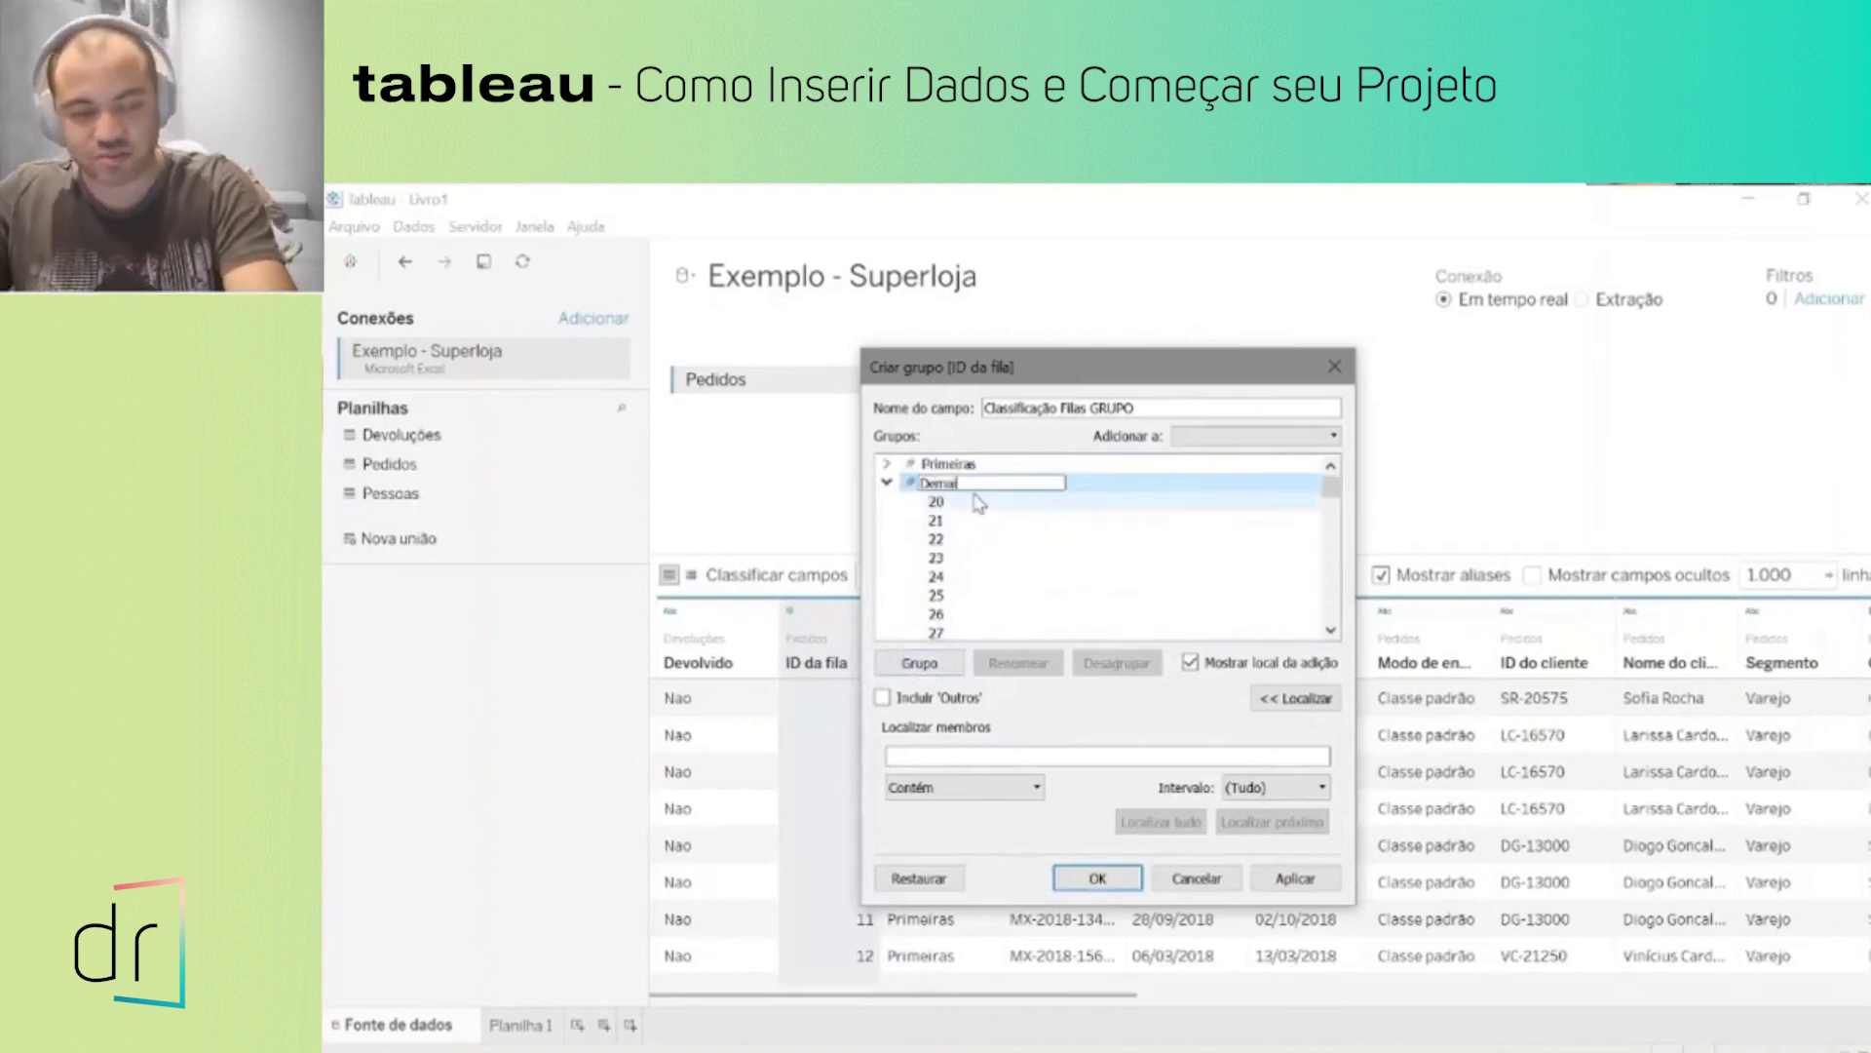
click(885, 484)
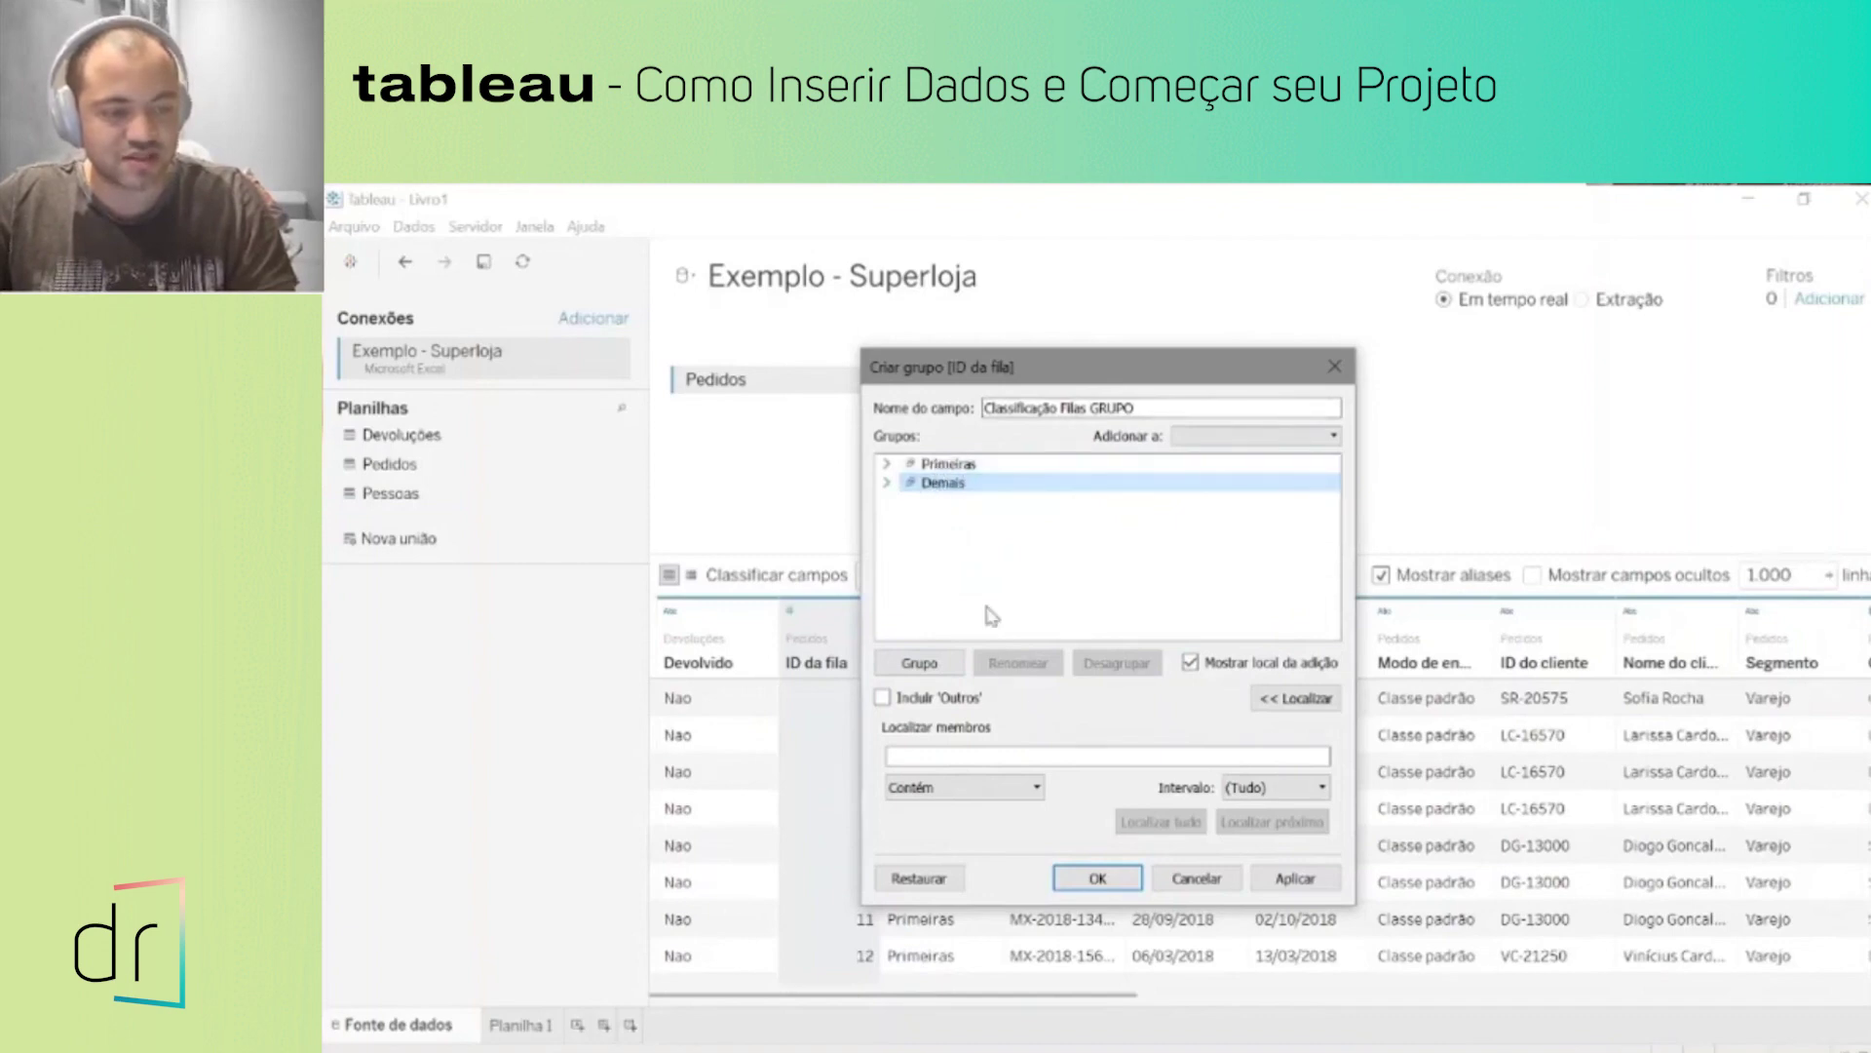
click(1097, 878)
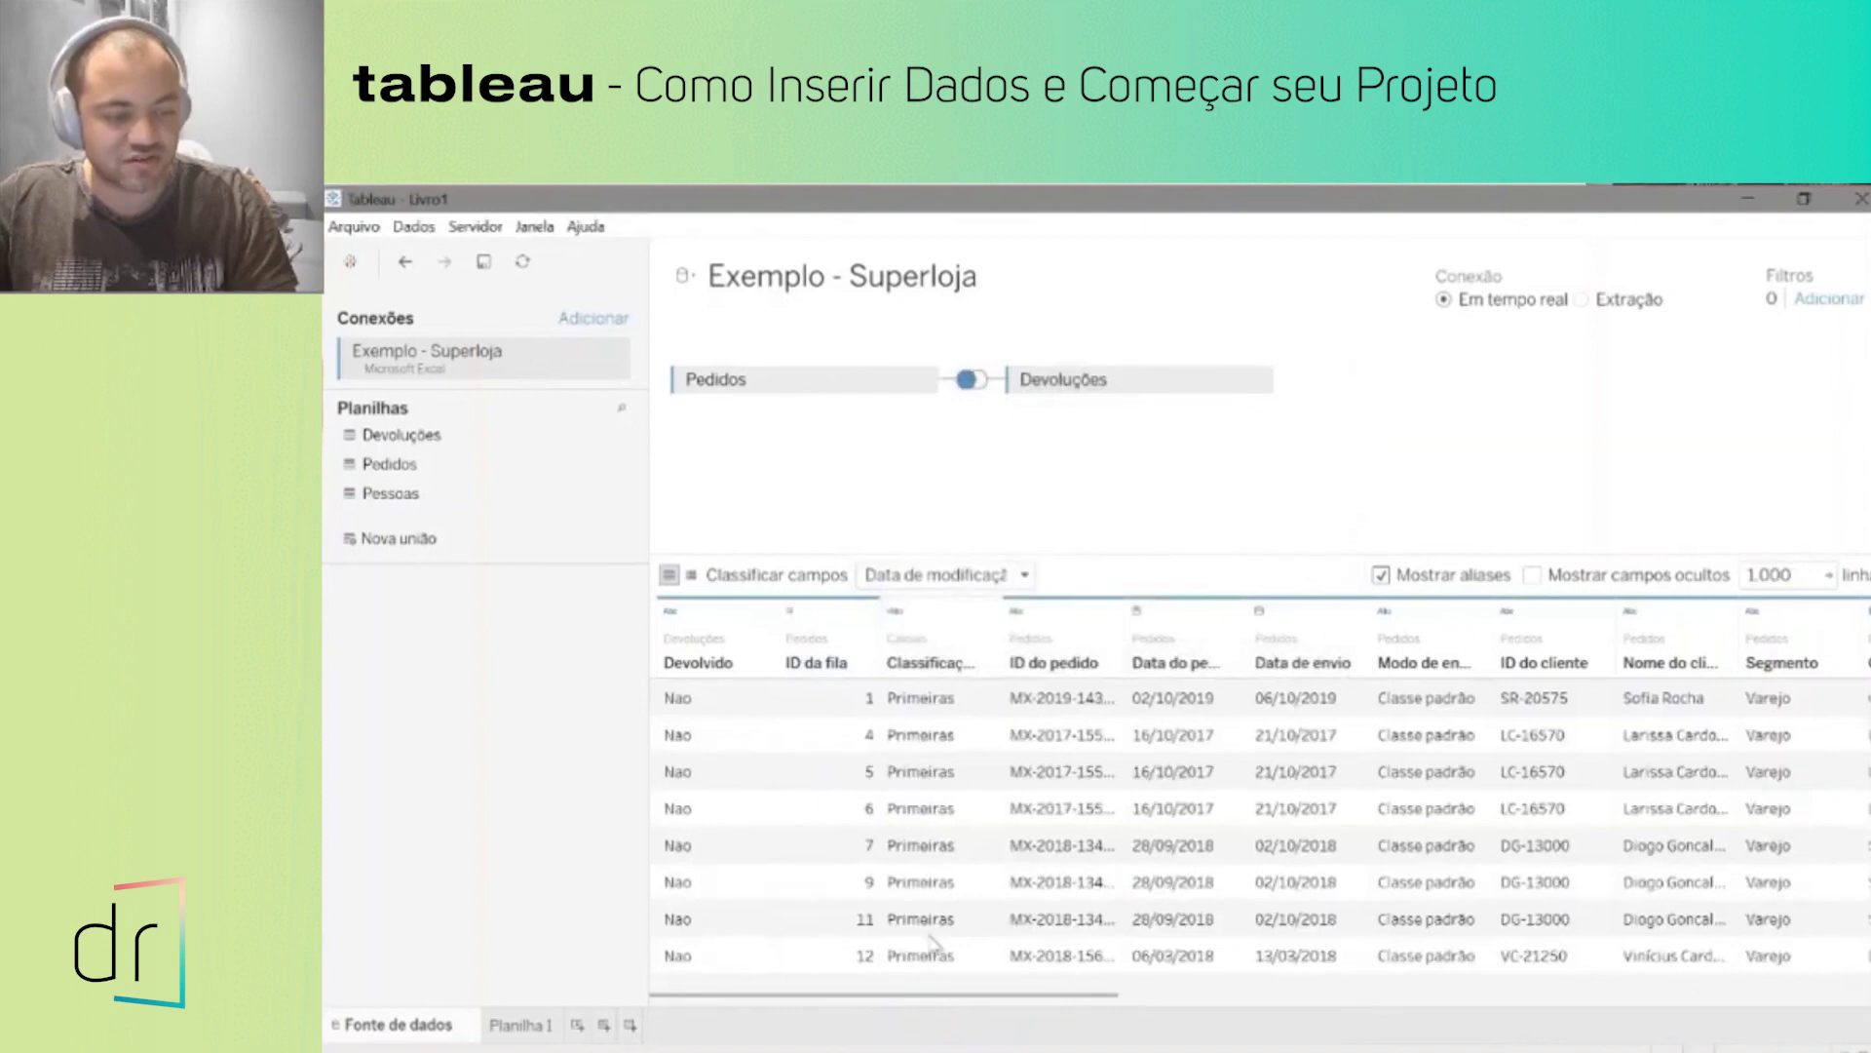
Step: Compare the Classificação Filas GRUPO column with the calculated Classificação Filas column in the data grid
drag(927, 1002, 1750, 994)
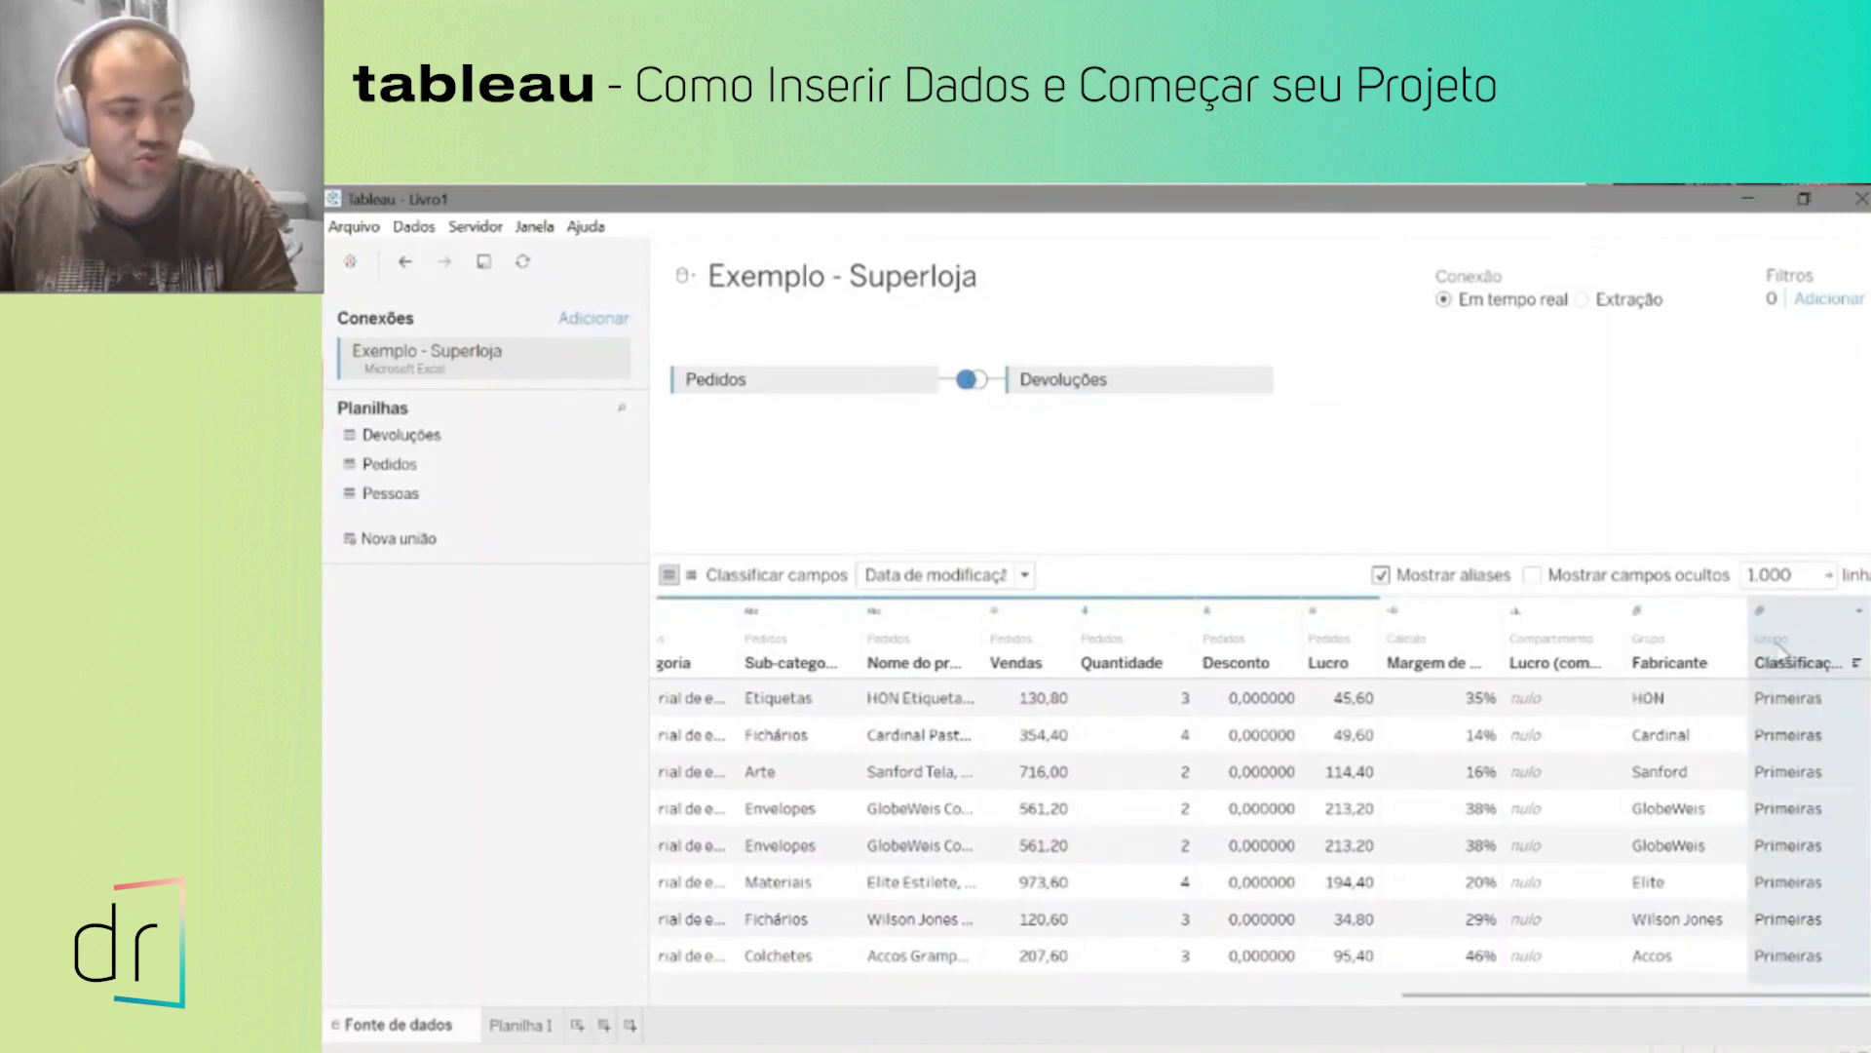
drag(1498, 995, 663, 965)
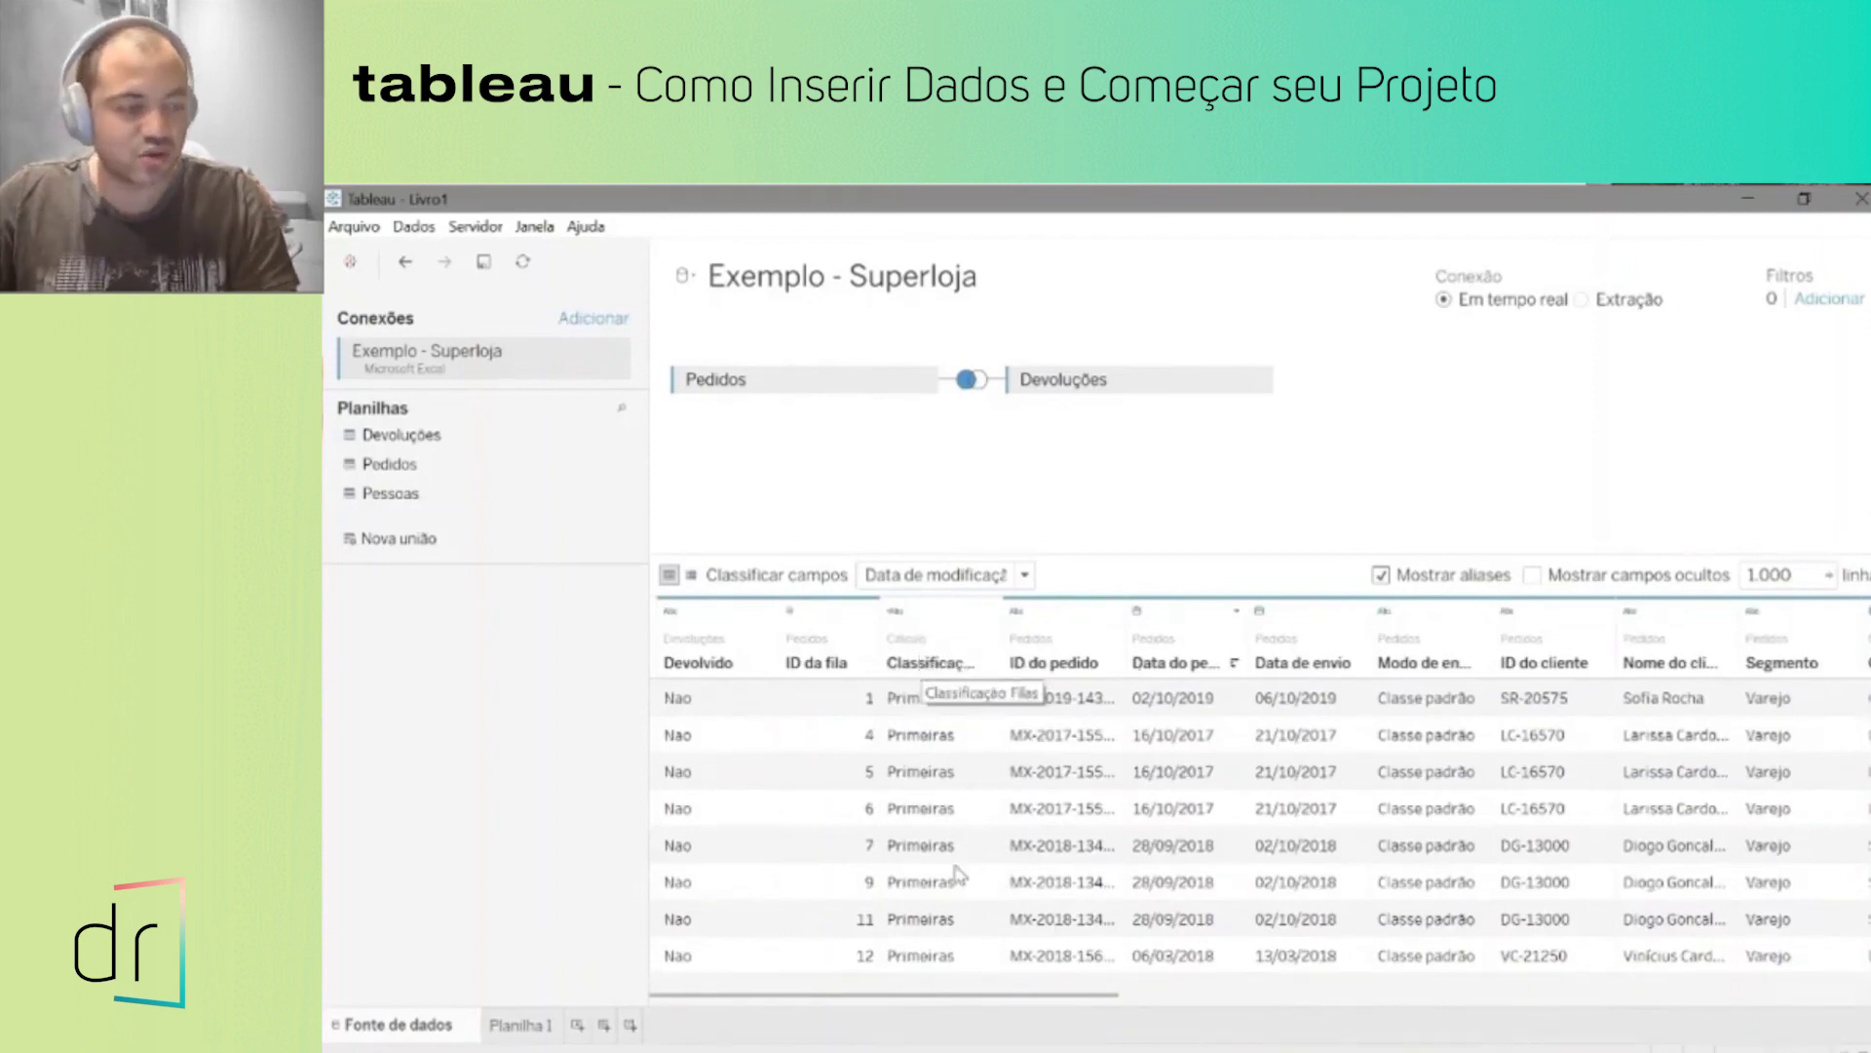
mouse_move(934, 1004)
mouse_down()
mouse_move(1725, 1006)
mouse_move(911, 990)
mouse_up()
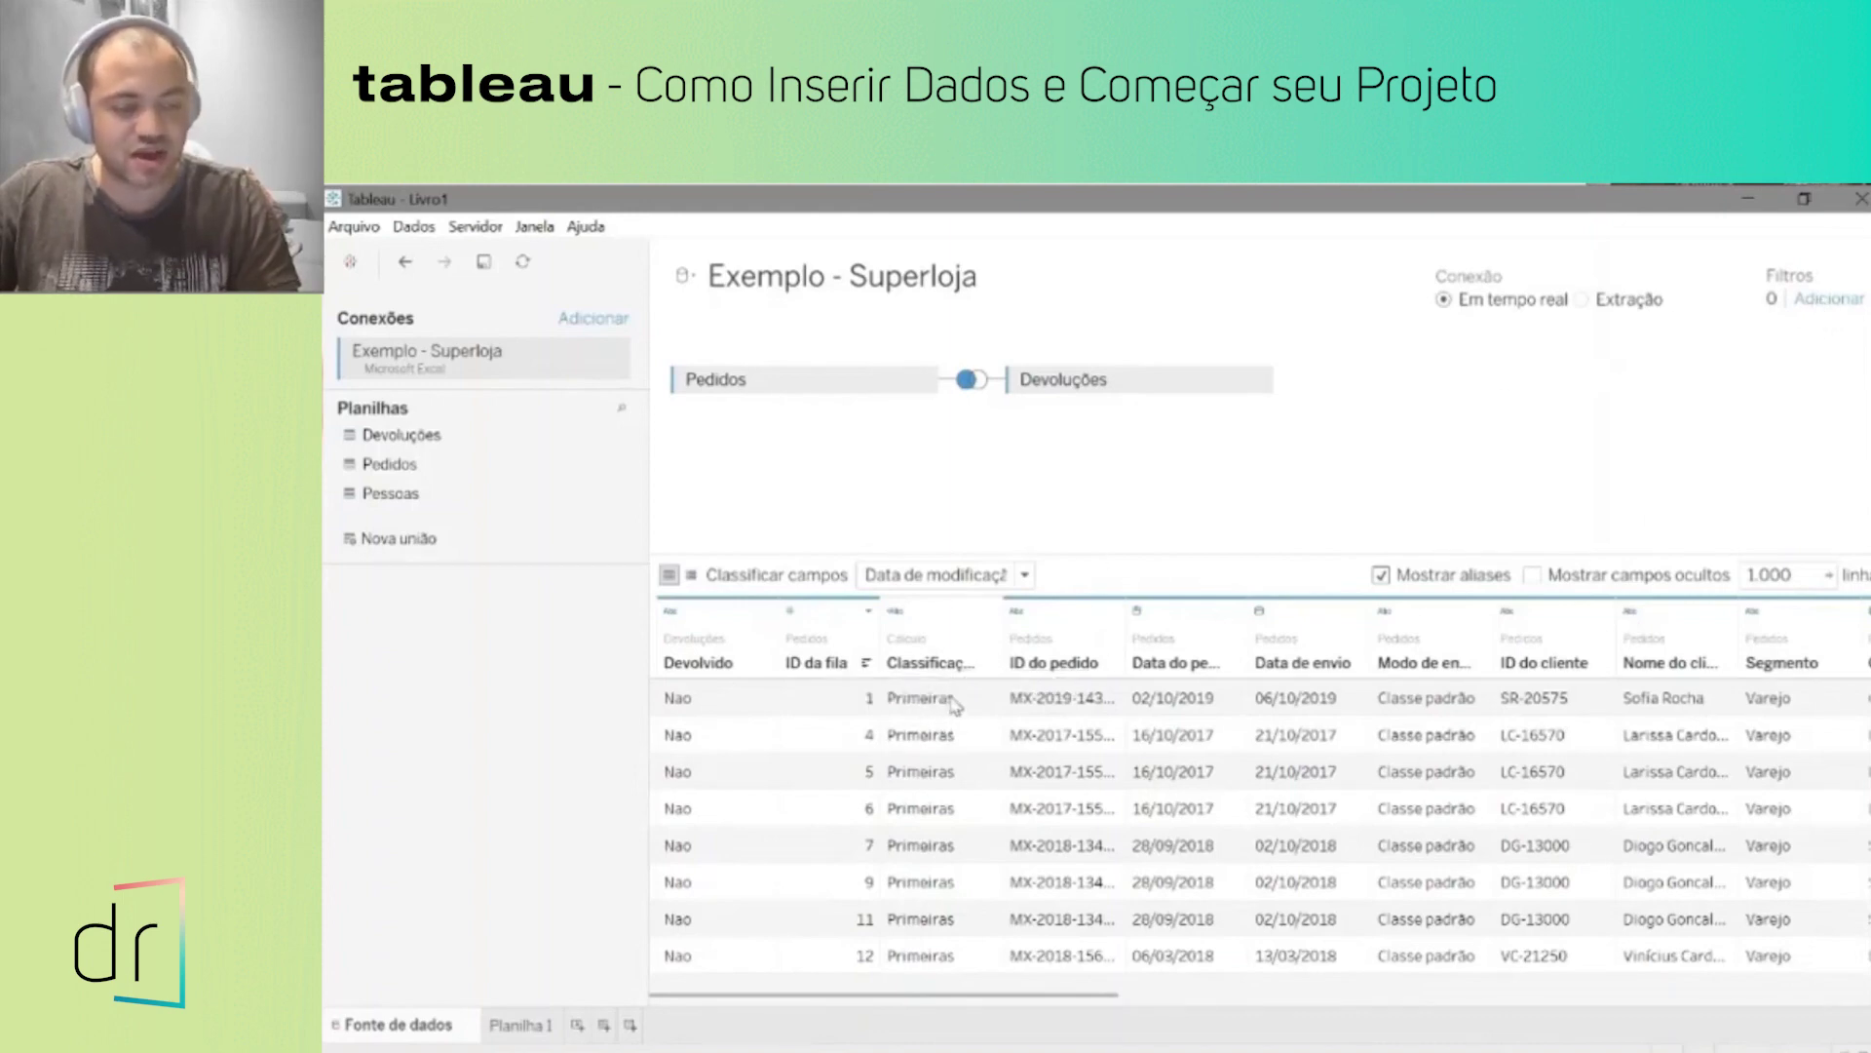
Step: Add a data source filter on Classificação Filas that keeps only Primeiras and apply it
click(1828, 300)
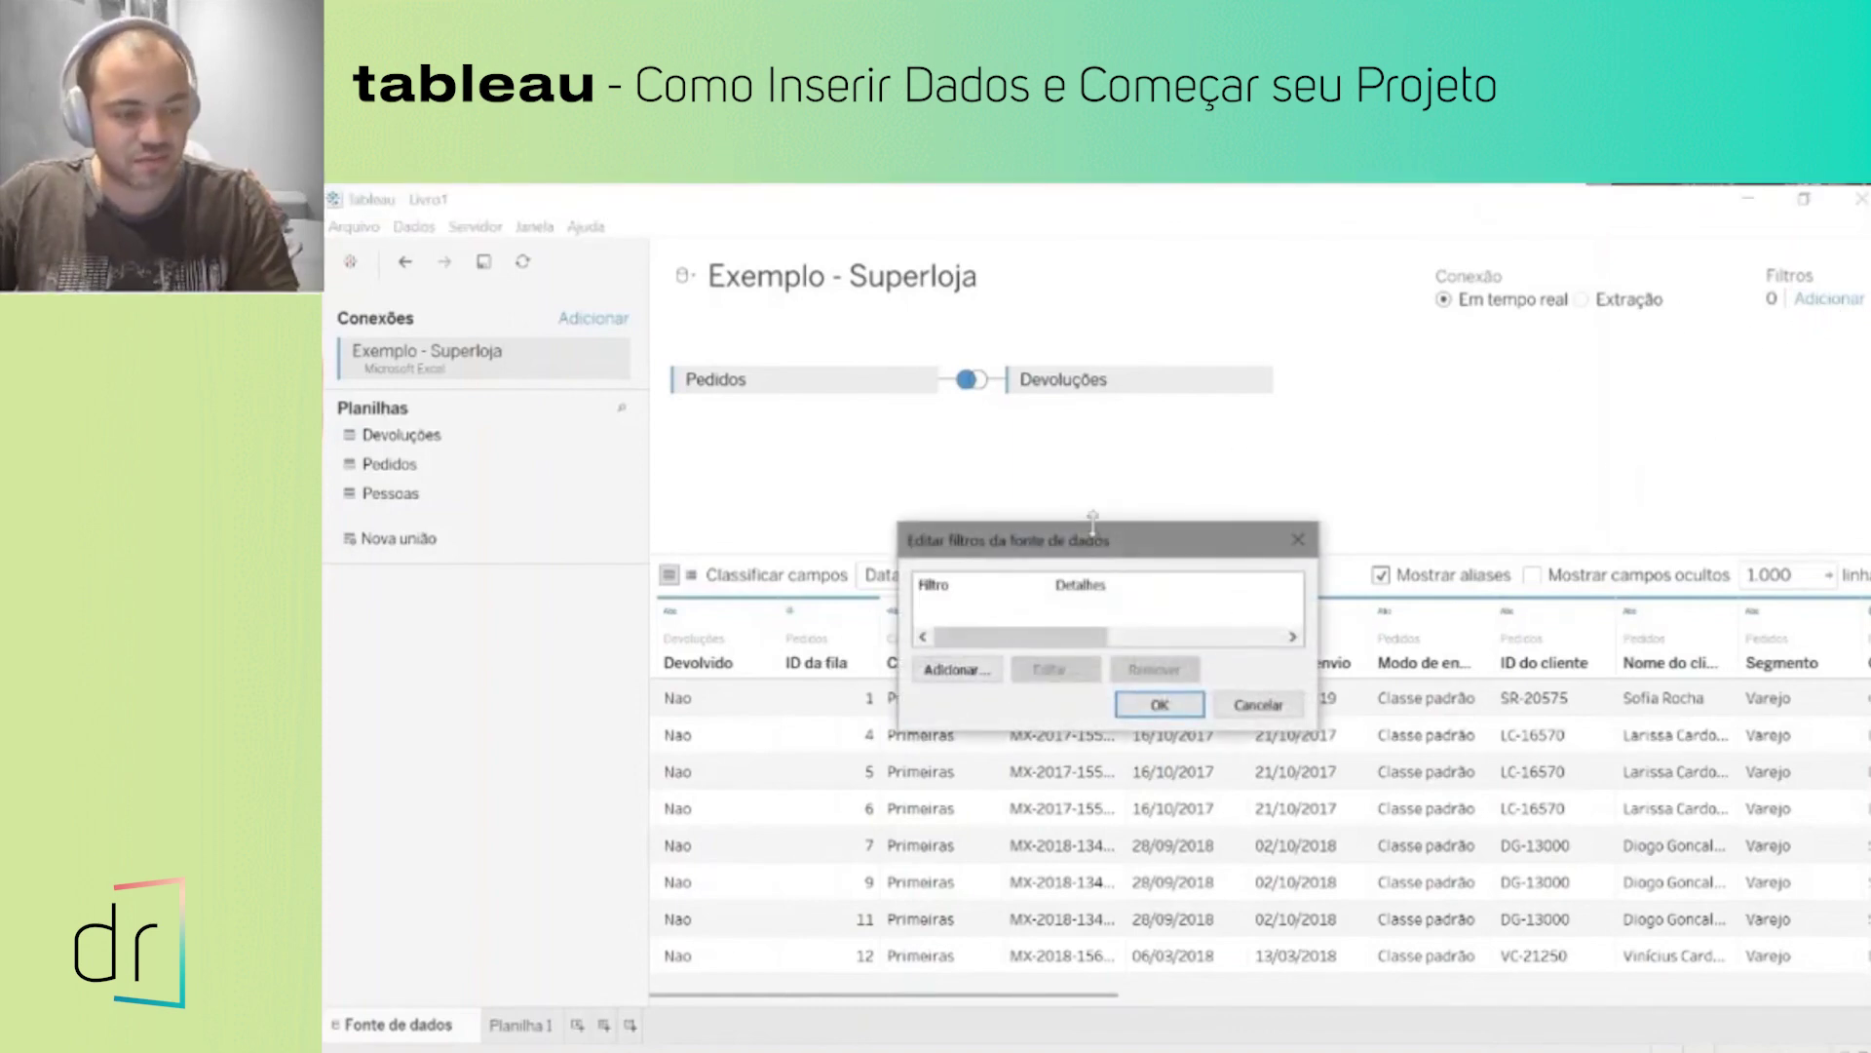
drag(1048, 553, 1076, 429)
drag(1235, 607, 1235, 733)
click(974, 669)
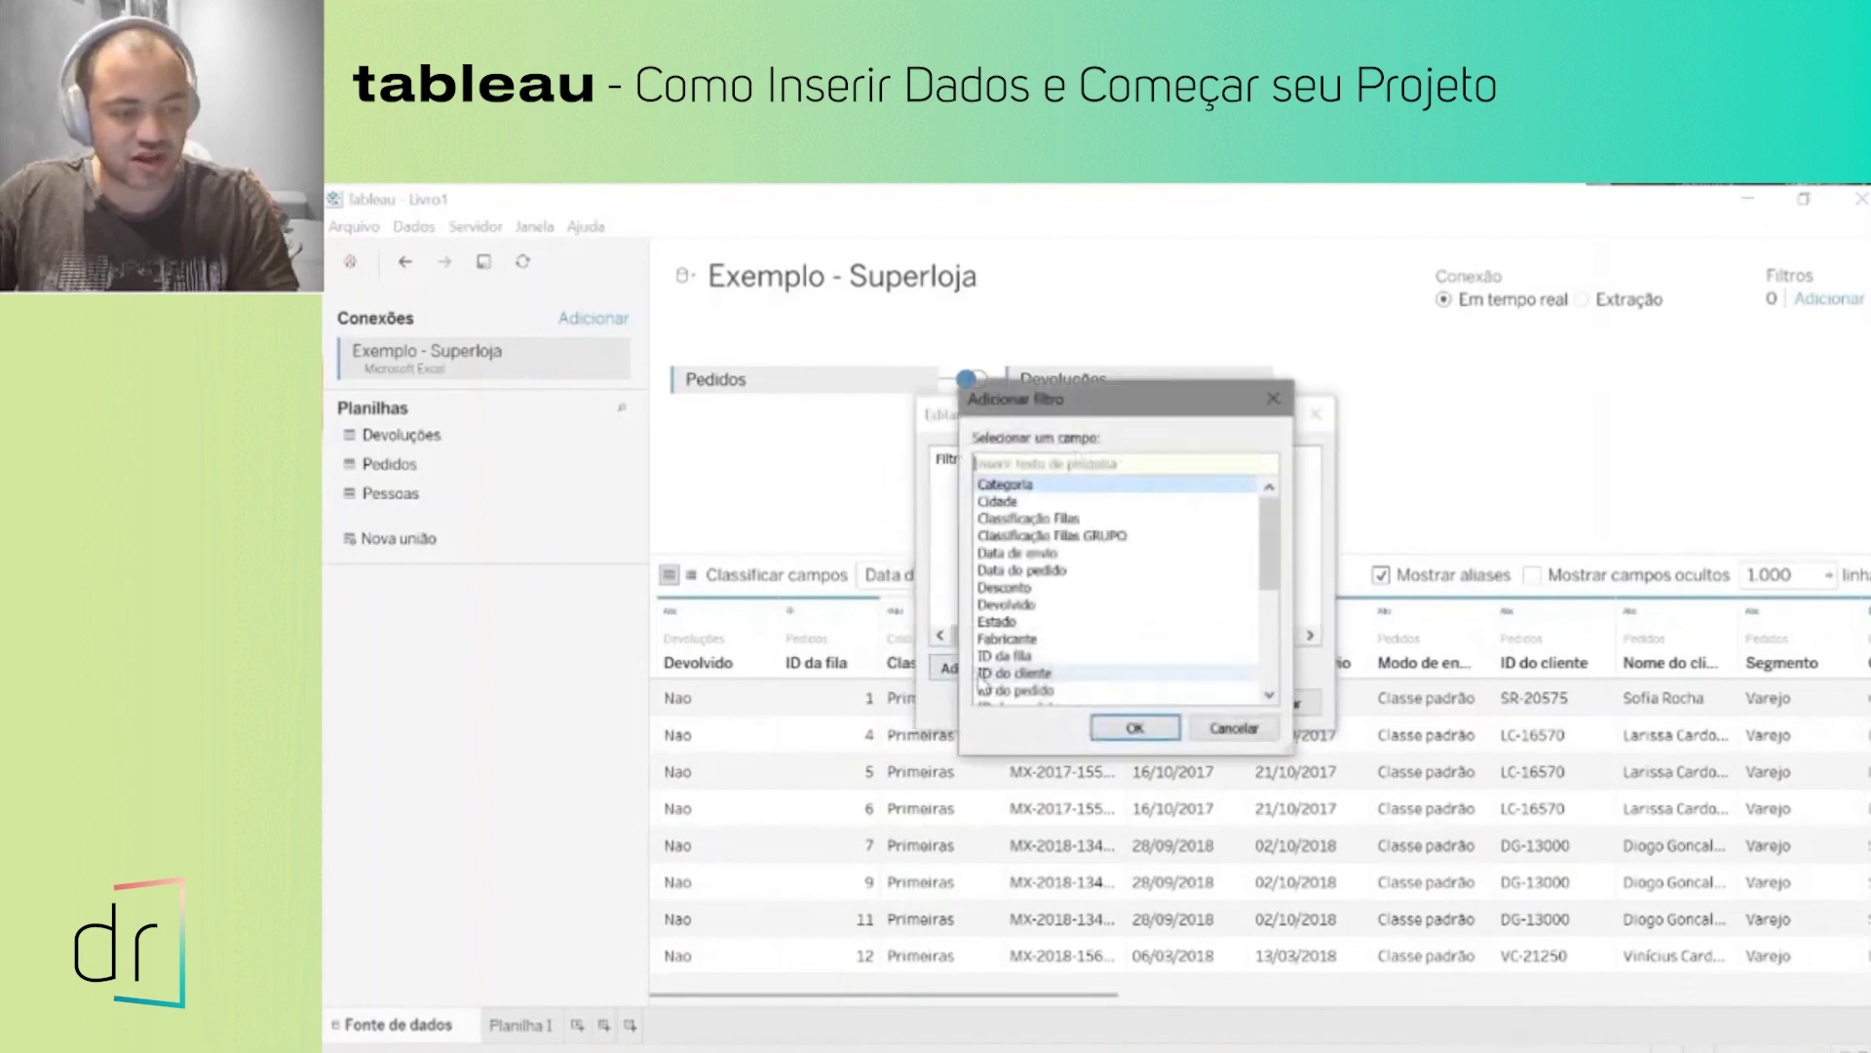
click(1031, 520)
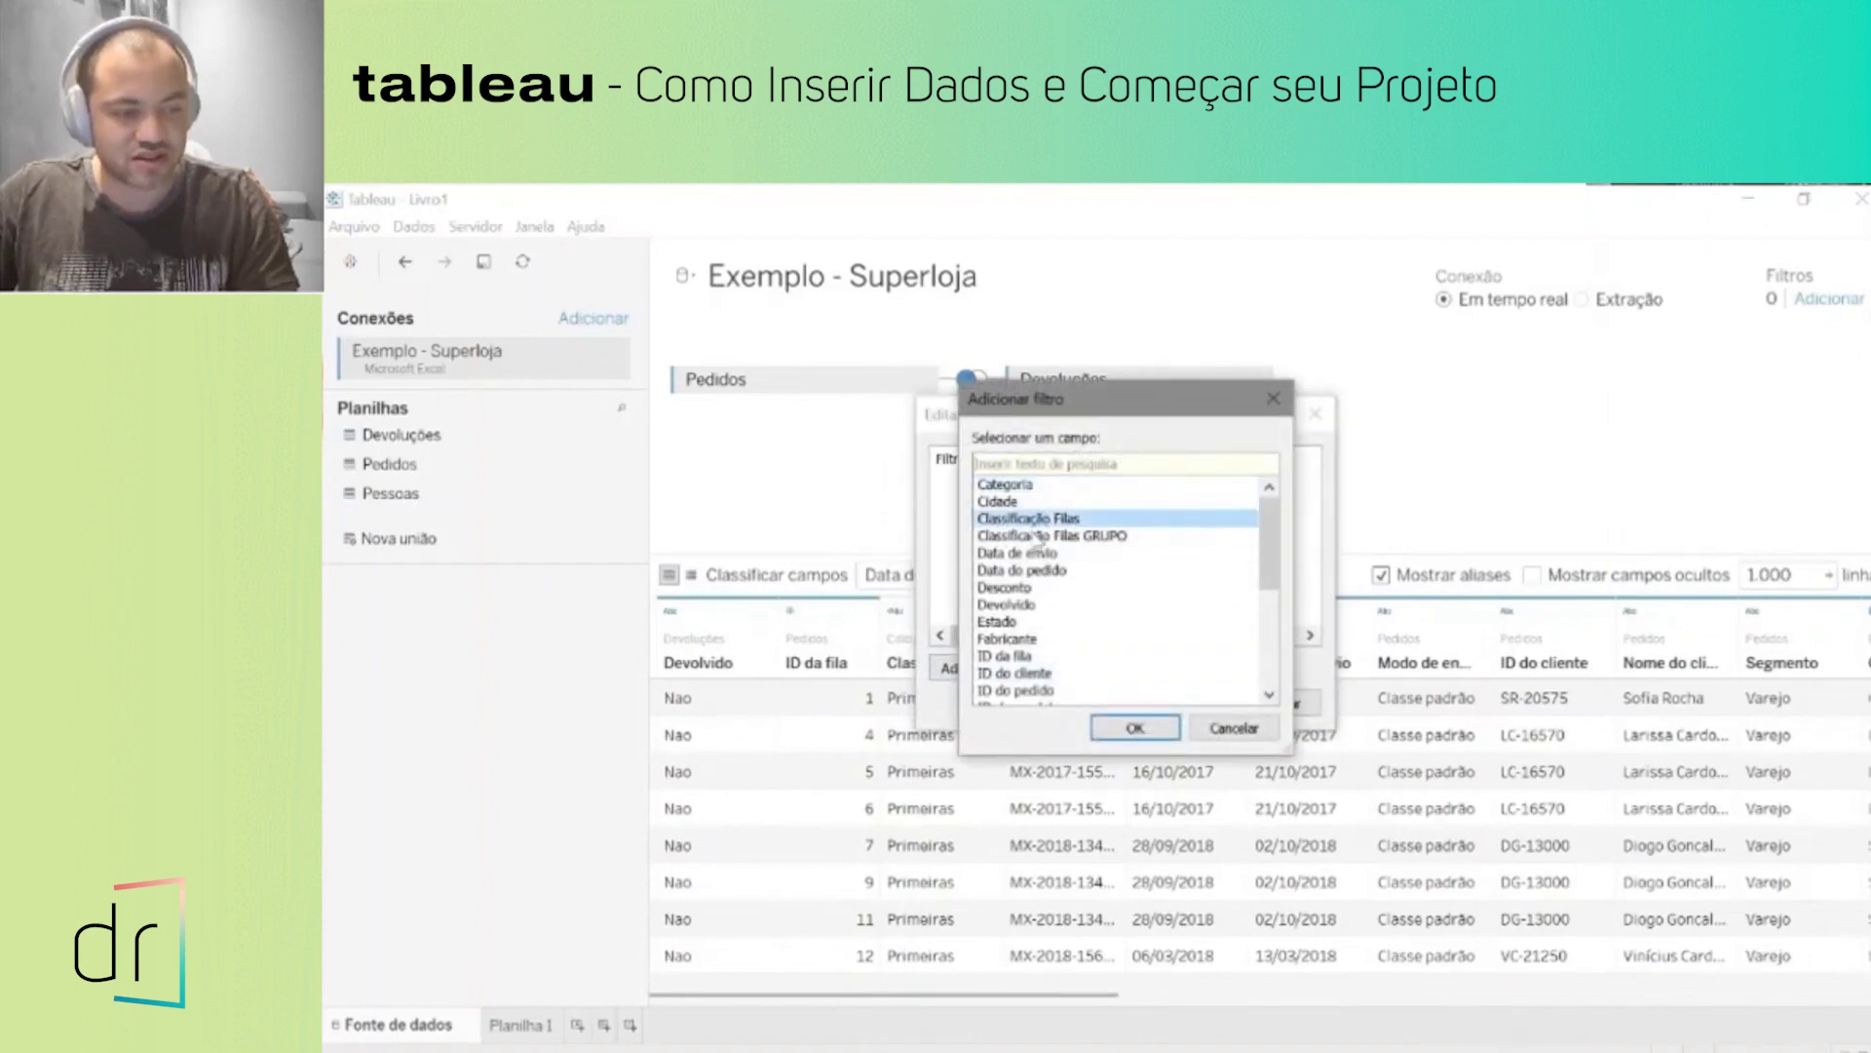
click(1140, 731)
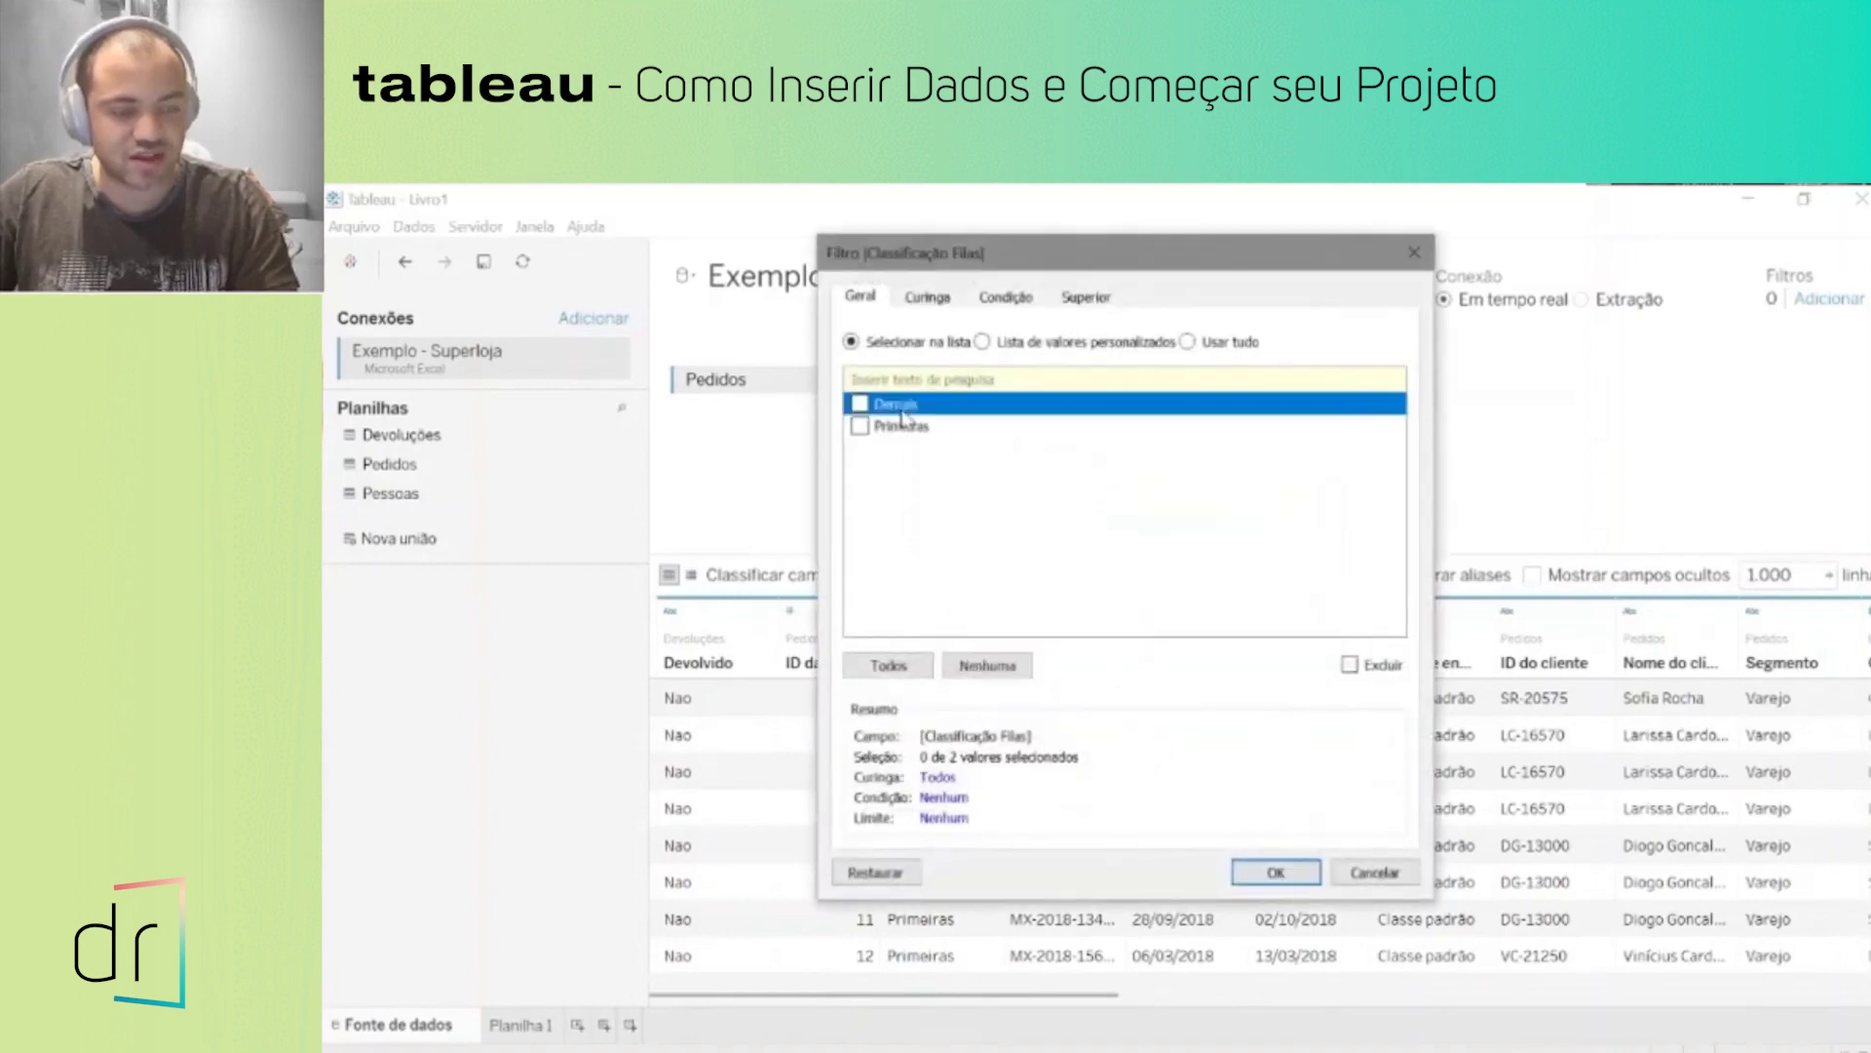
click(861, 403)
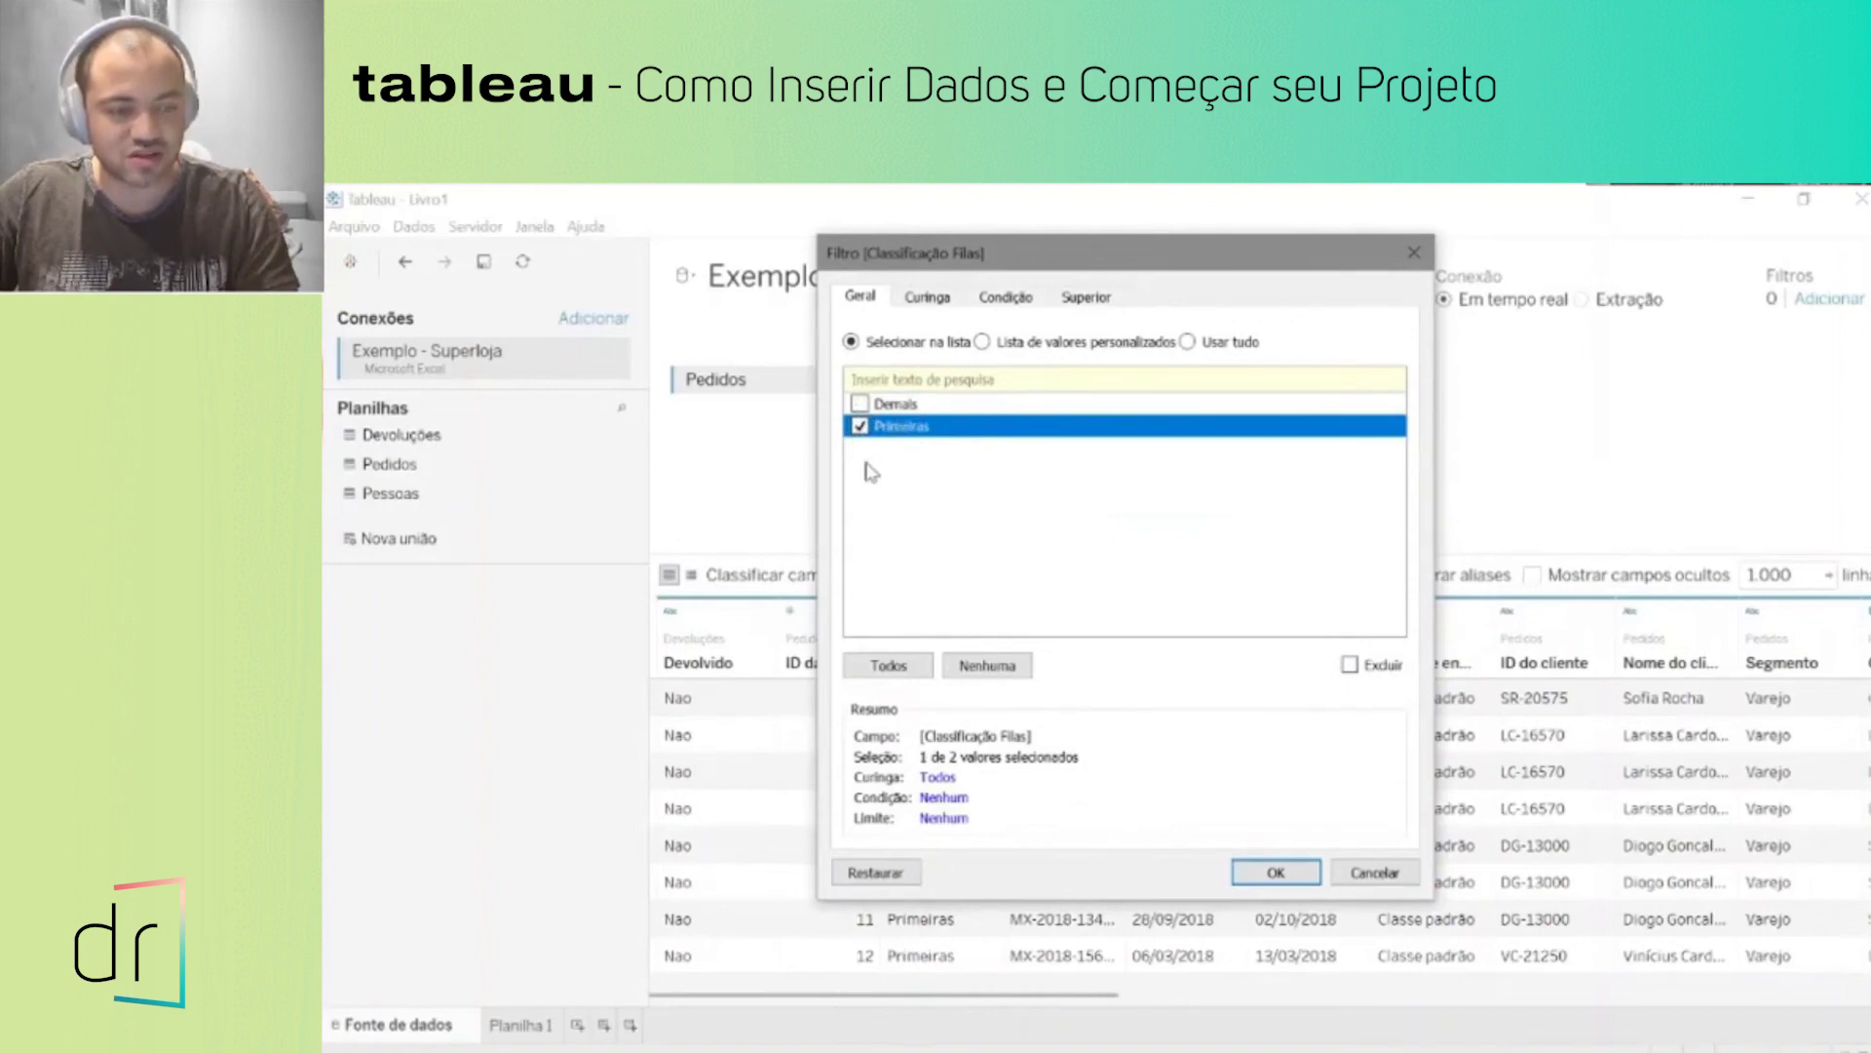
click(1265, 877)
click(1184, 715)
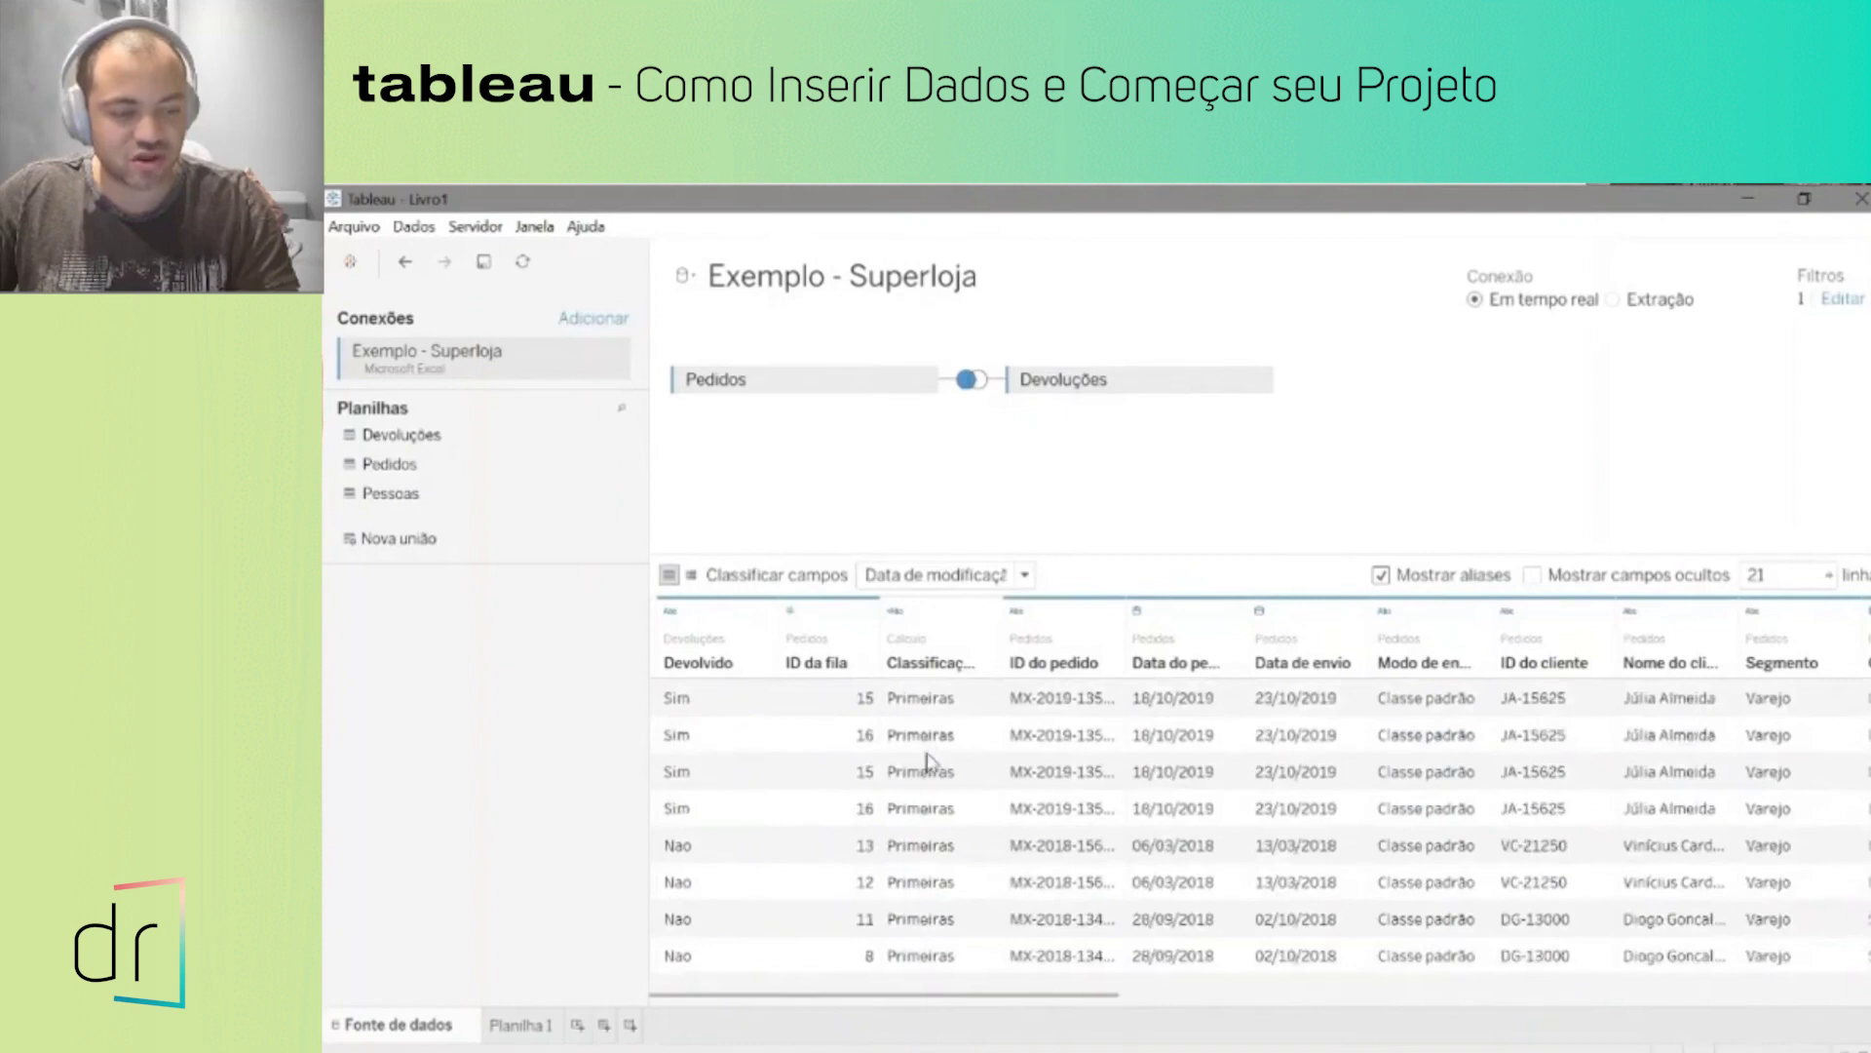
Step: Open the Classificação Filas data source filter for editing, try its Excluir option, and leave both values unselected
click(1840, 303)
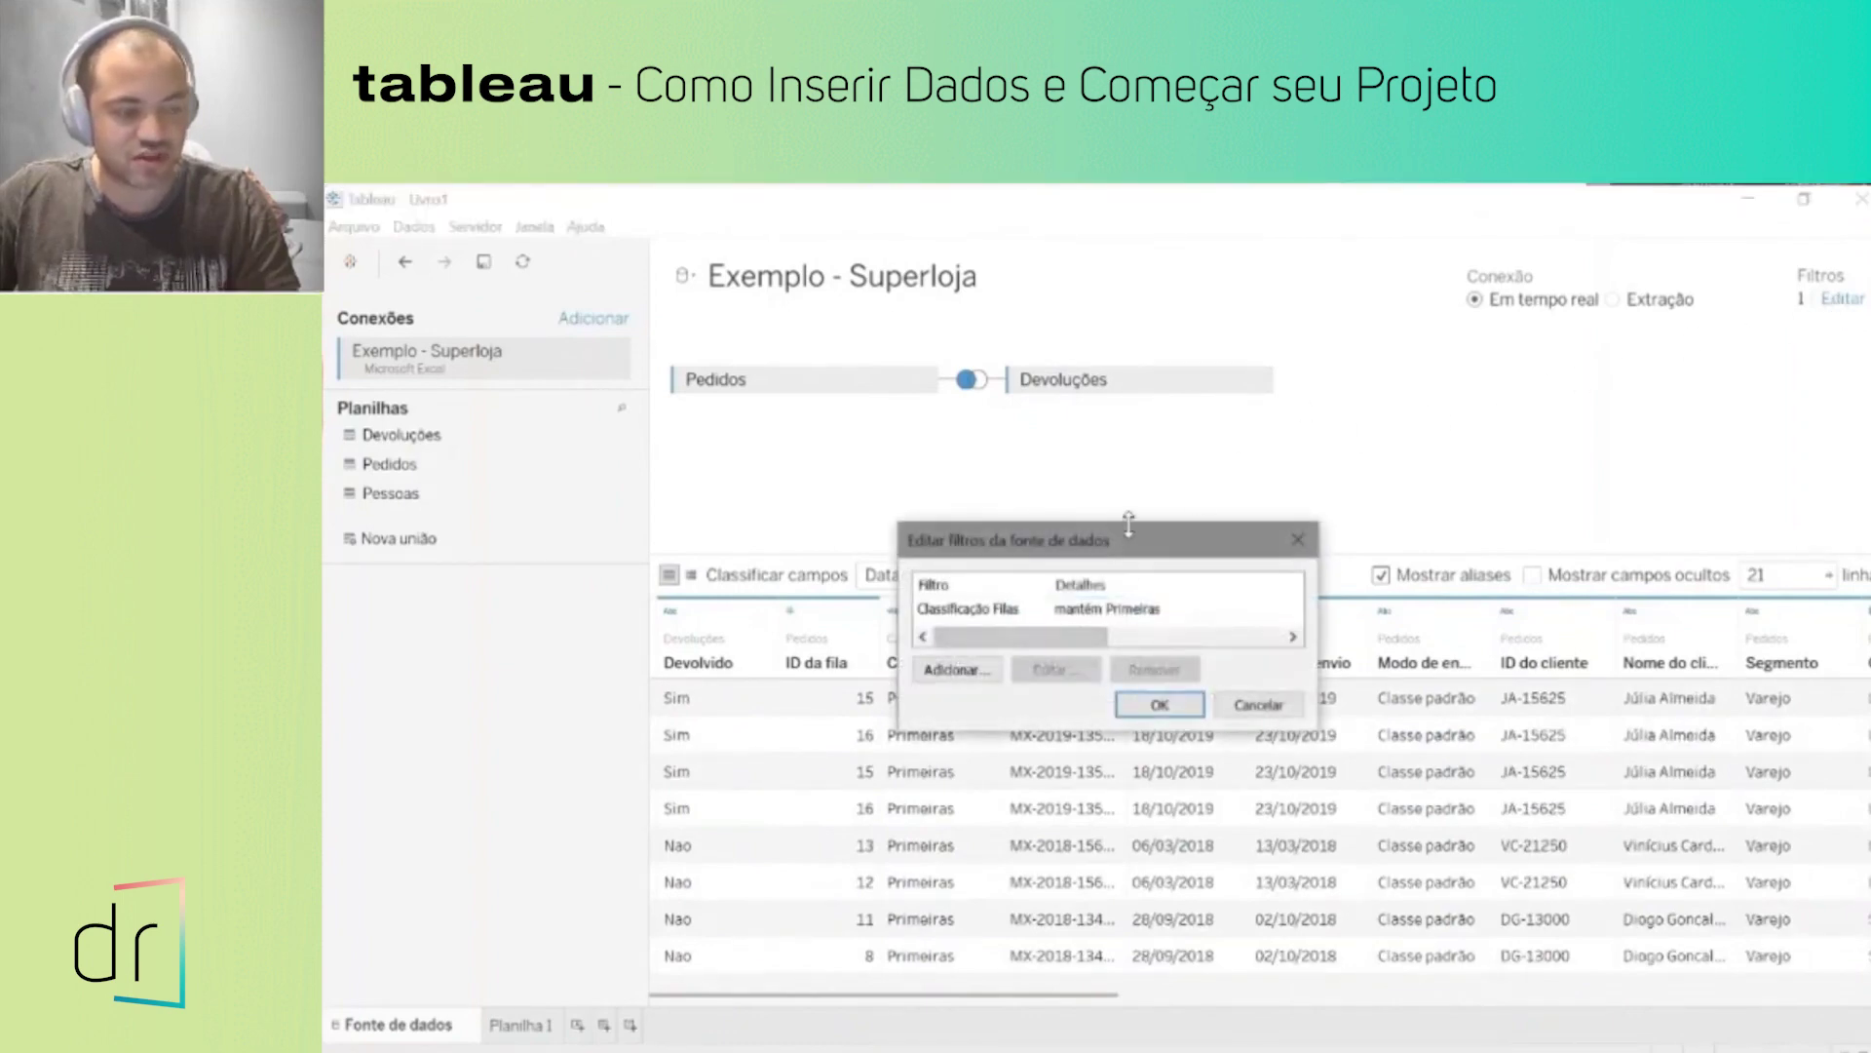
drag(1128, 524, 1156, 353)
click(1004, 437)
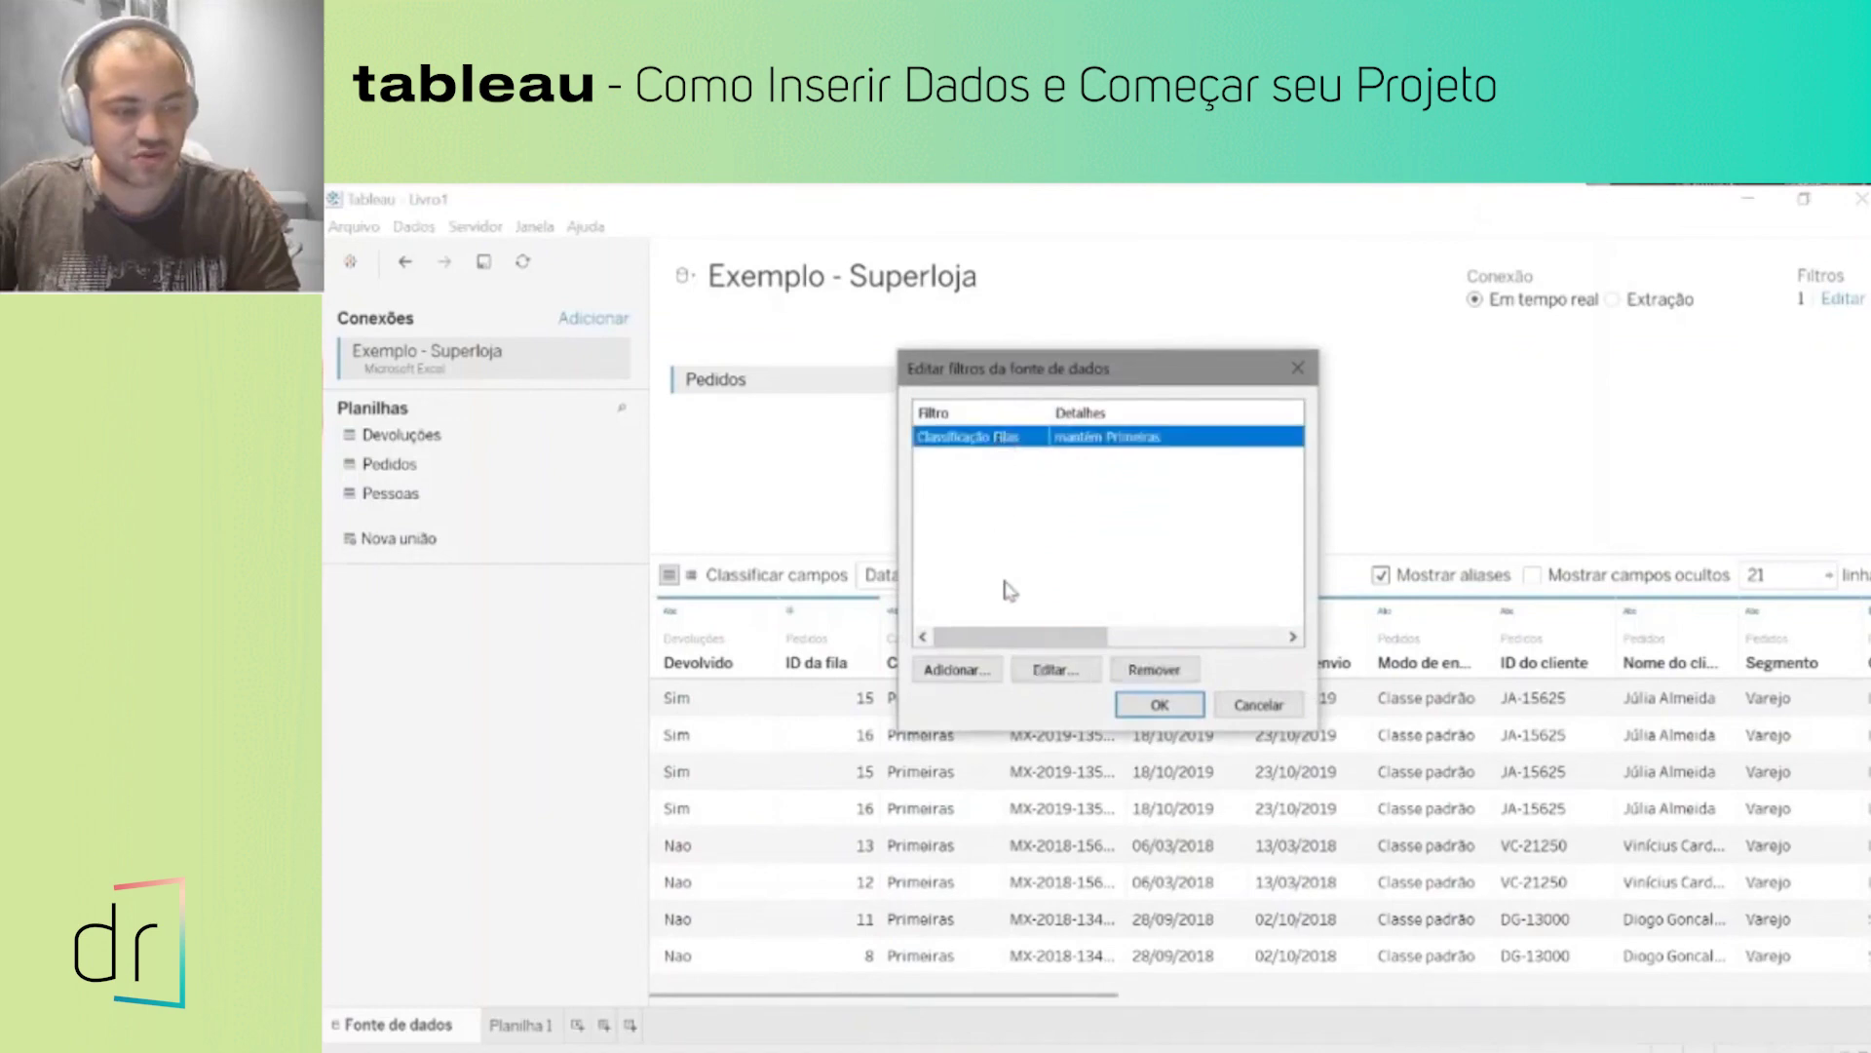
click(1065, 672)
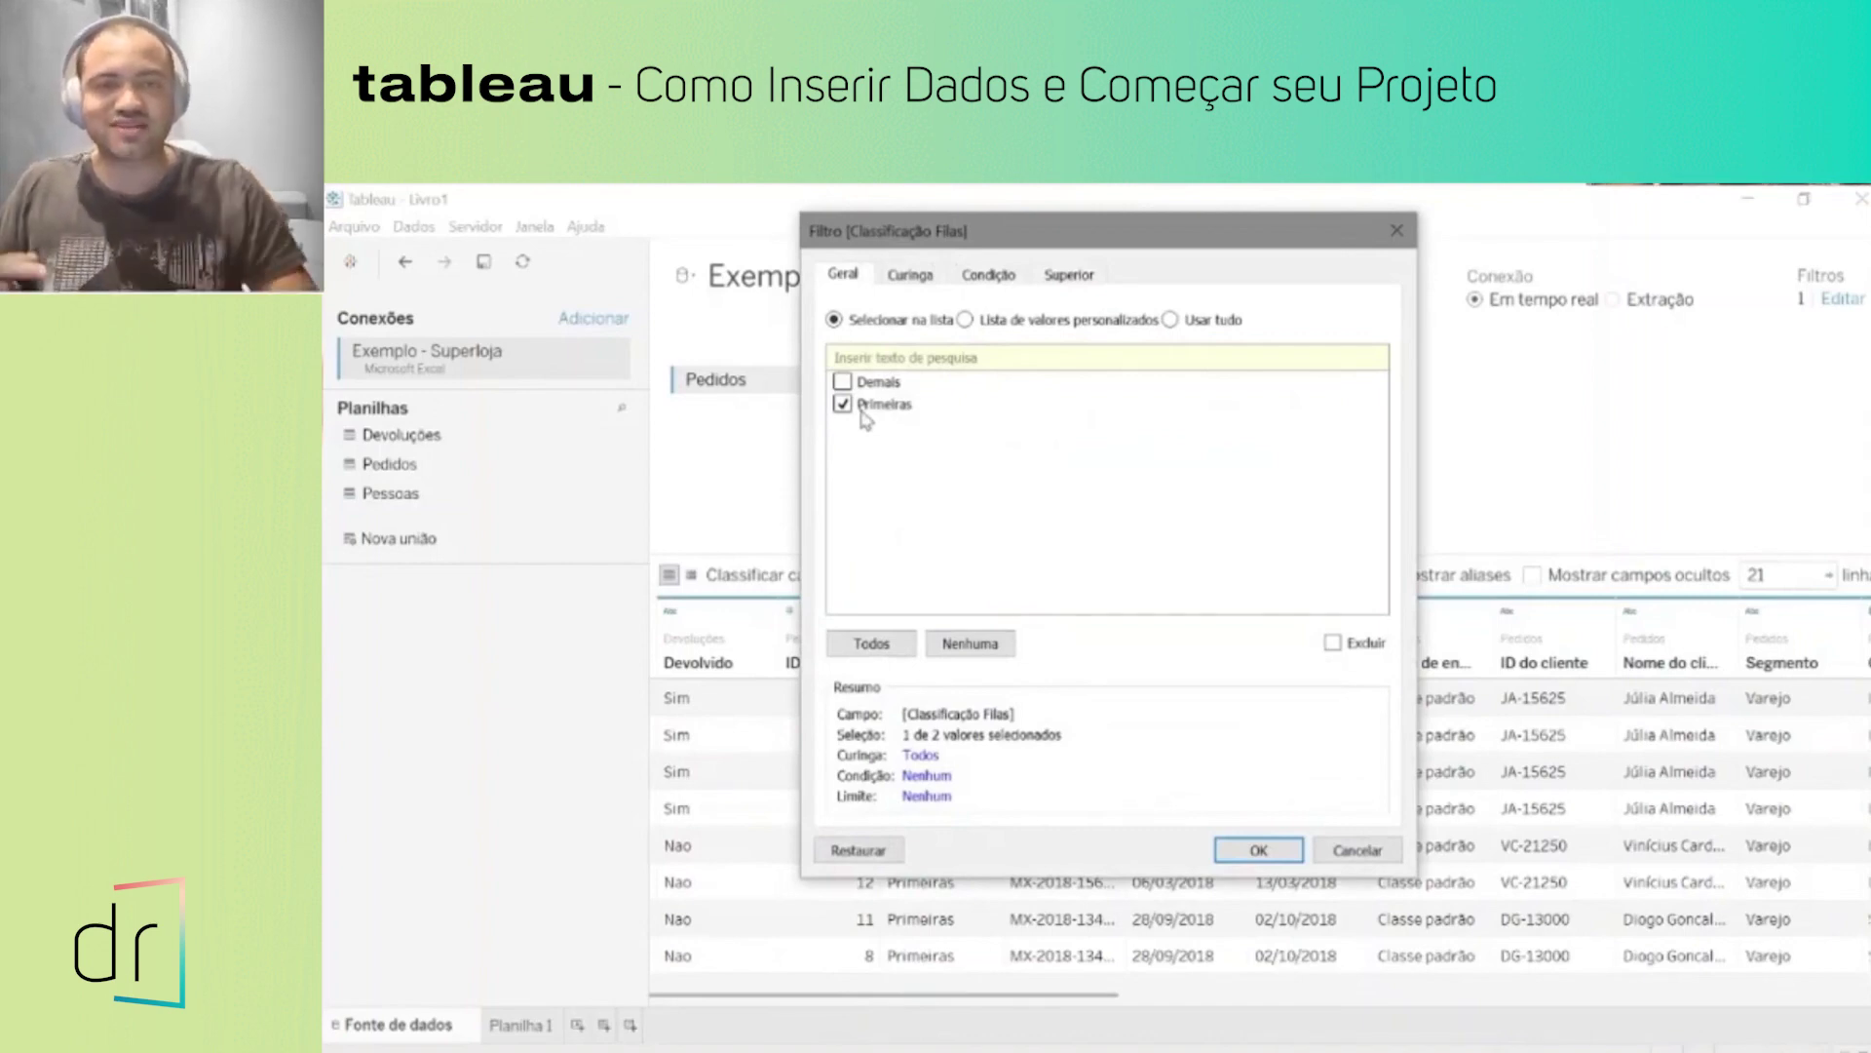
click(842, 381)
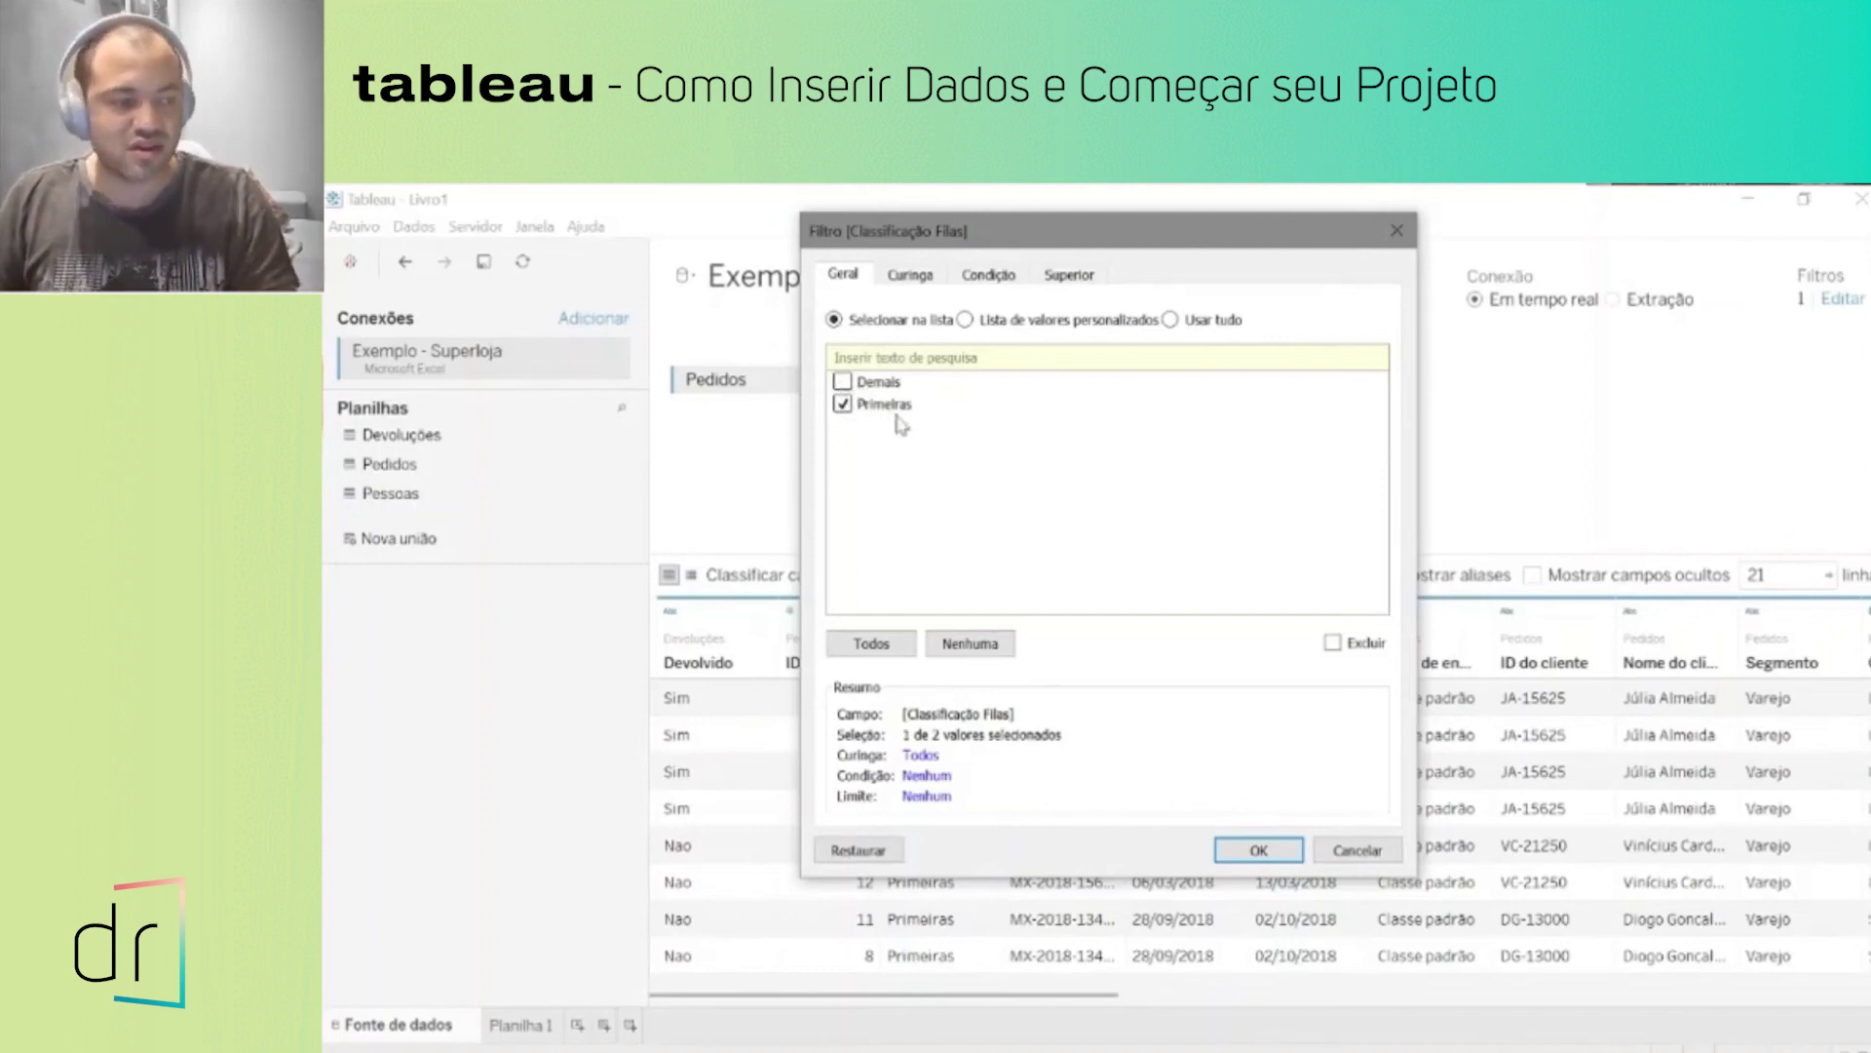
click(1335, 645)
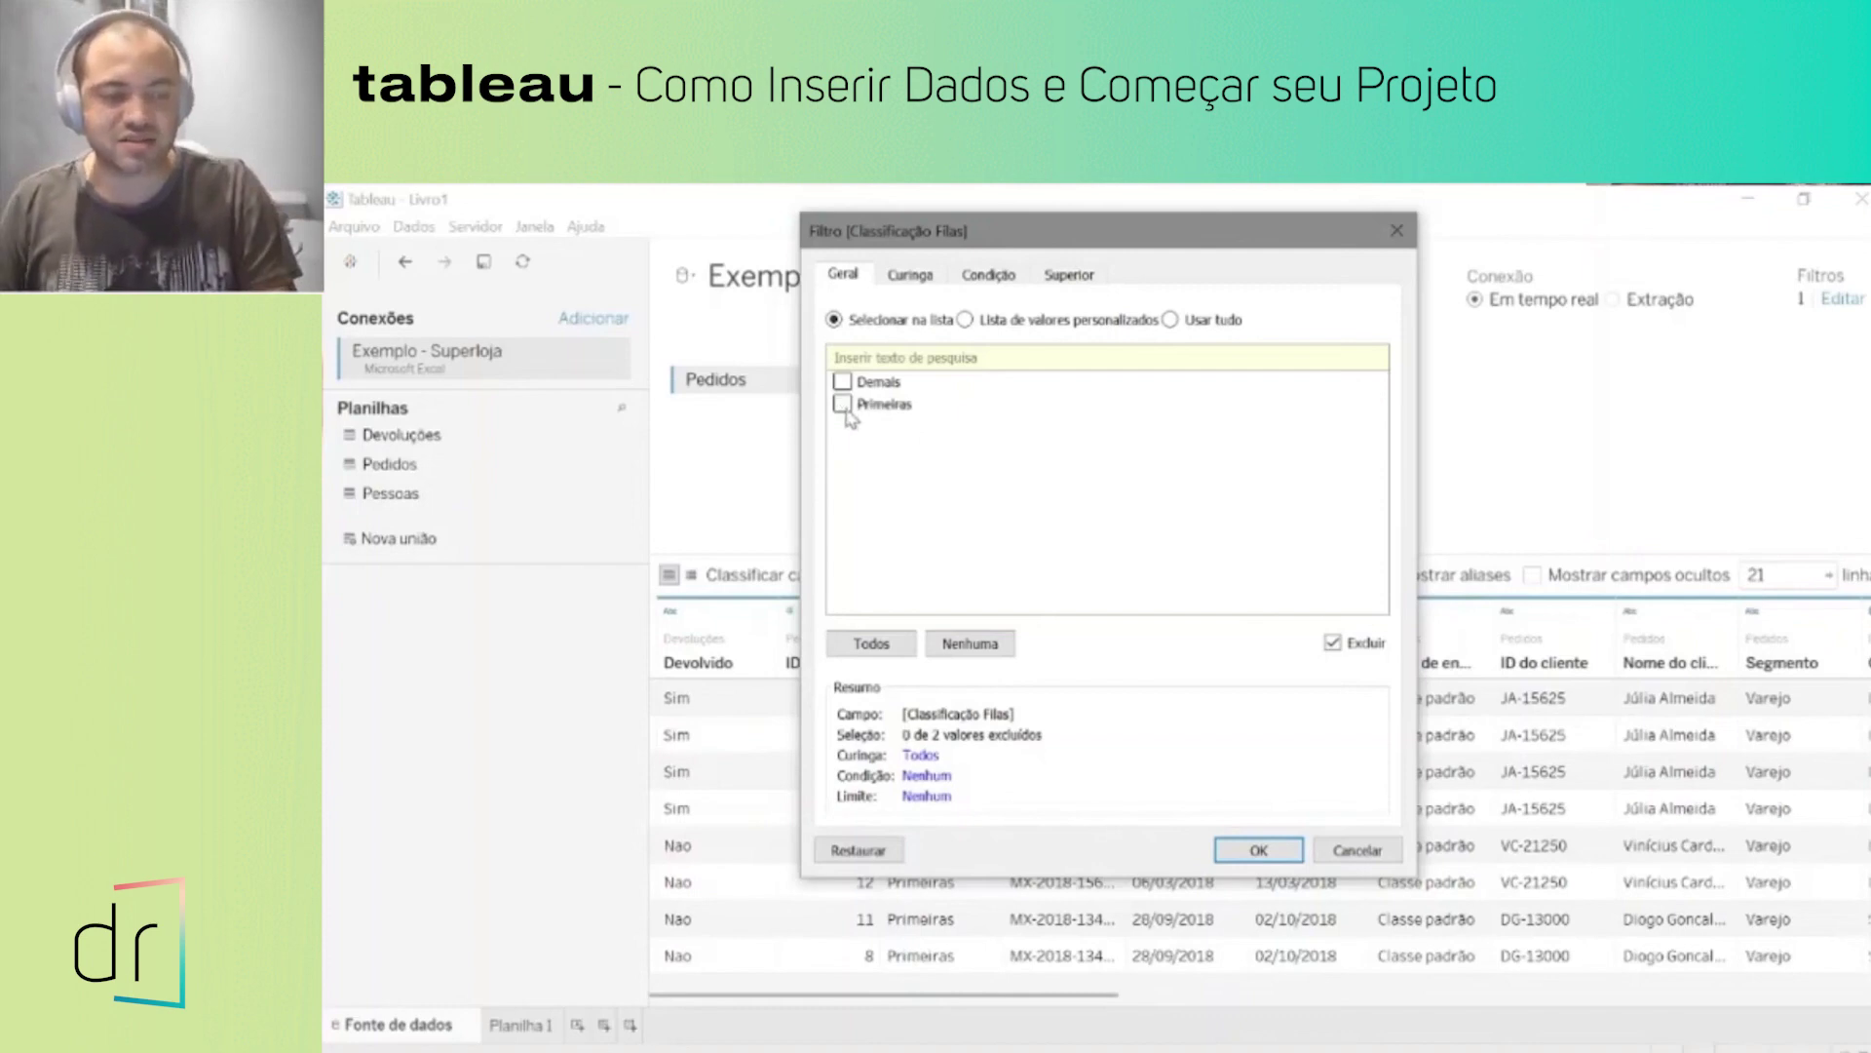
click(1331, 642)
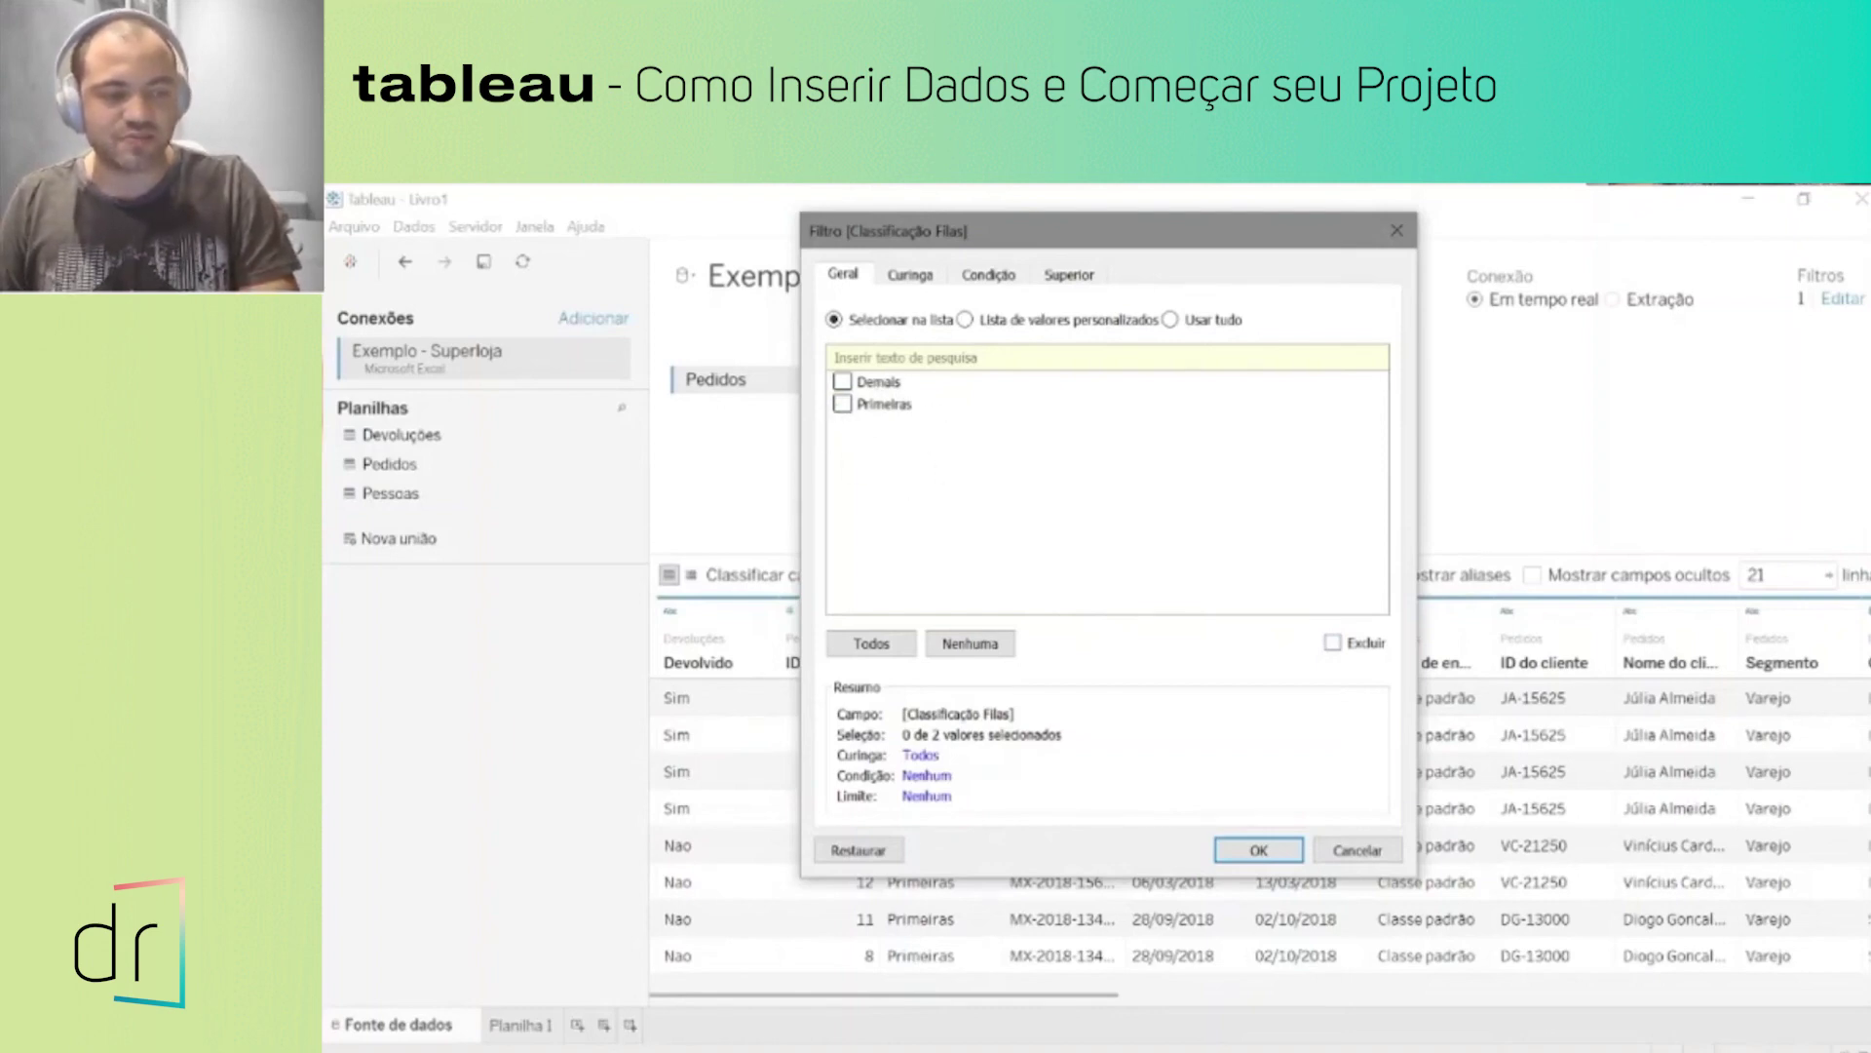
Step: Switch the filter to a custom value list and add Demais to it
click(965, 320)
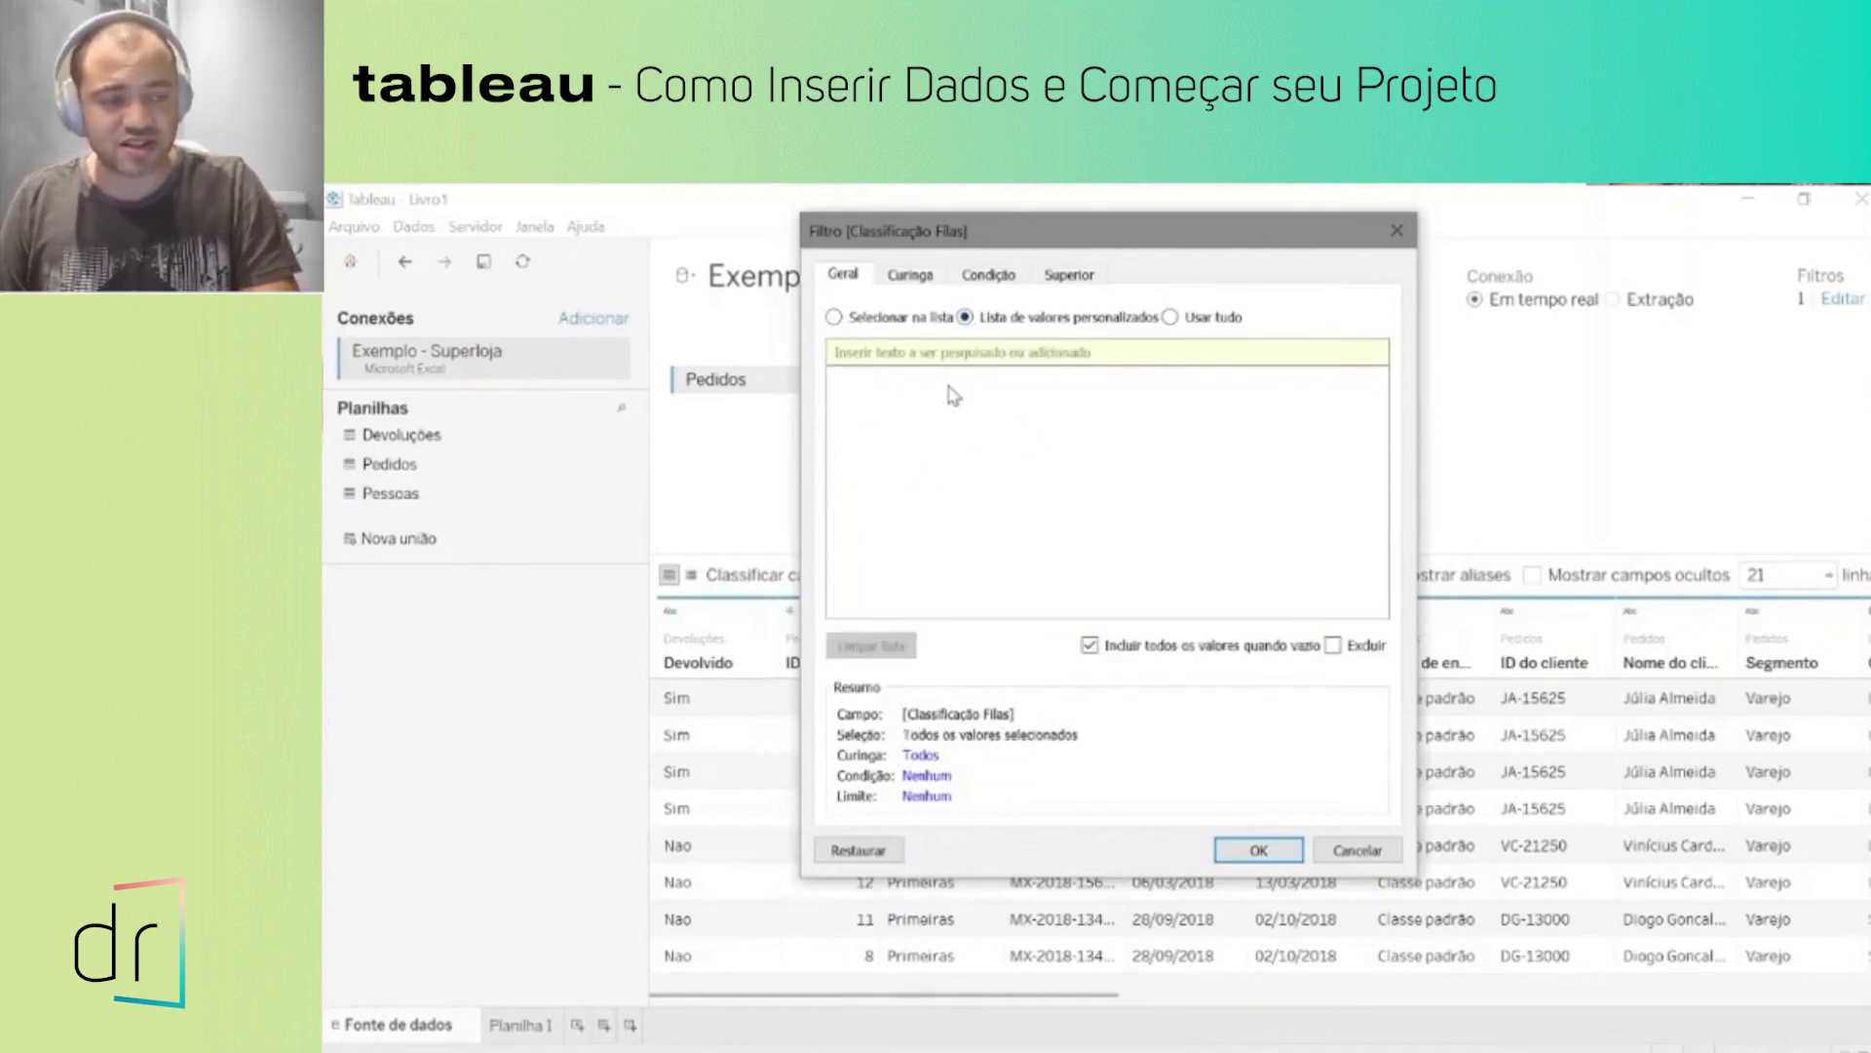
text(Demais)
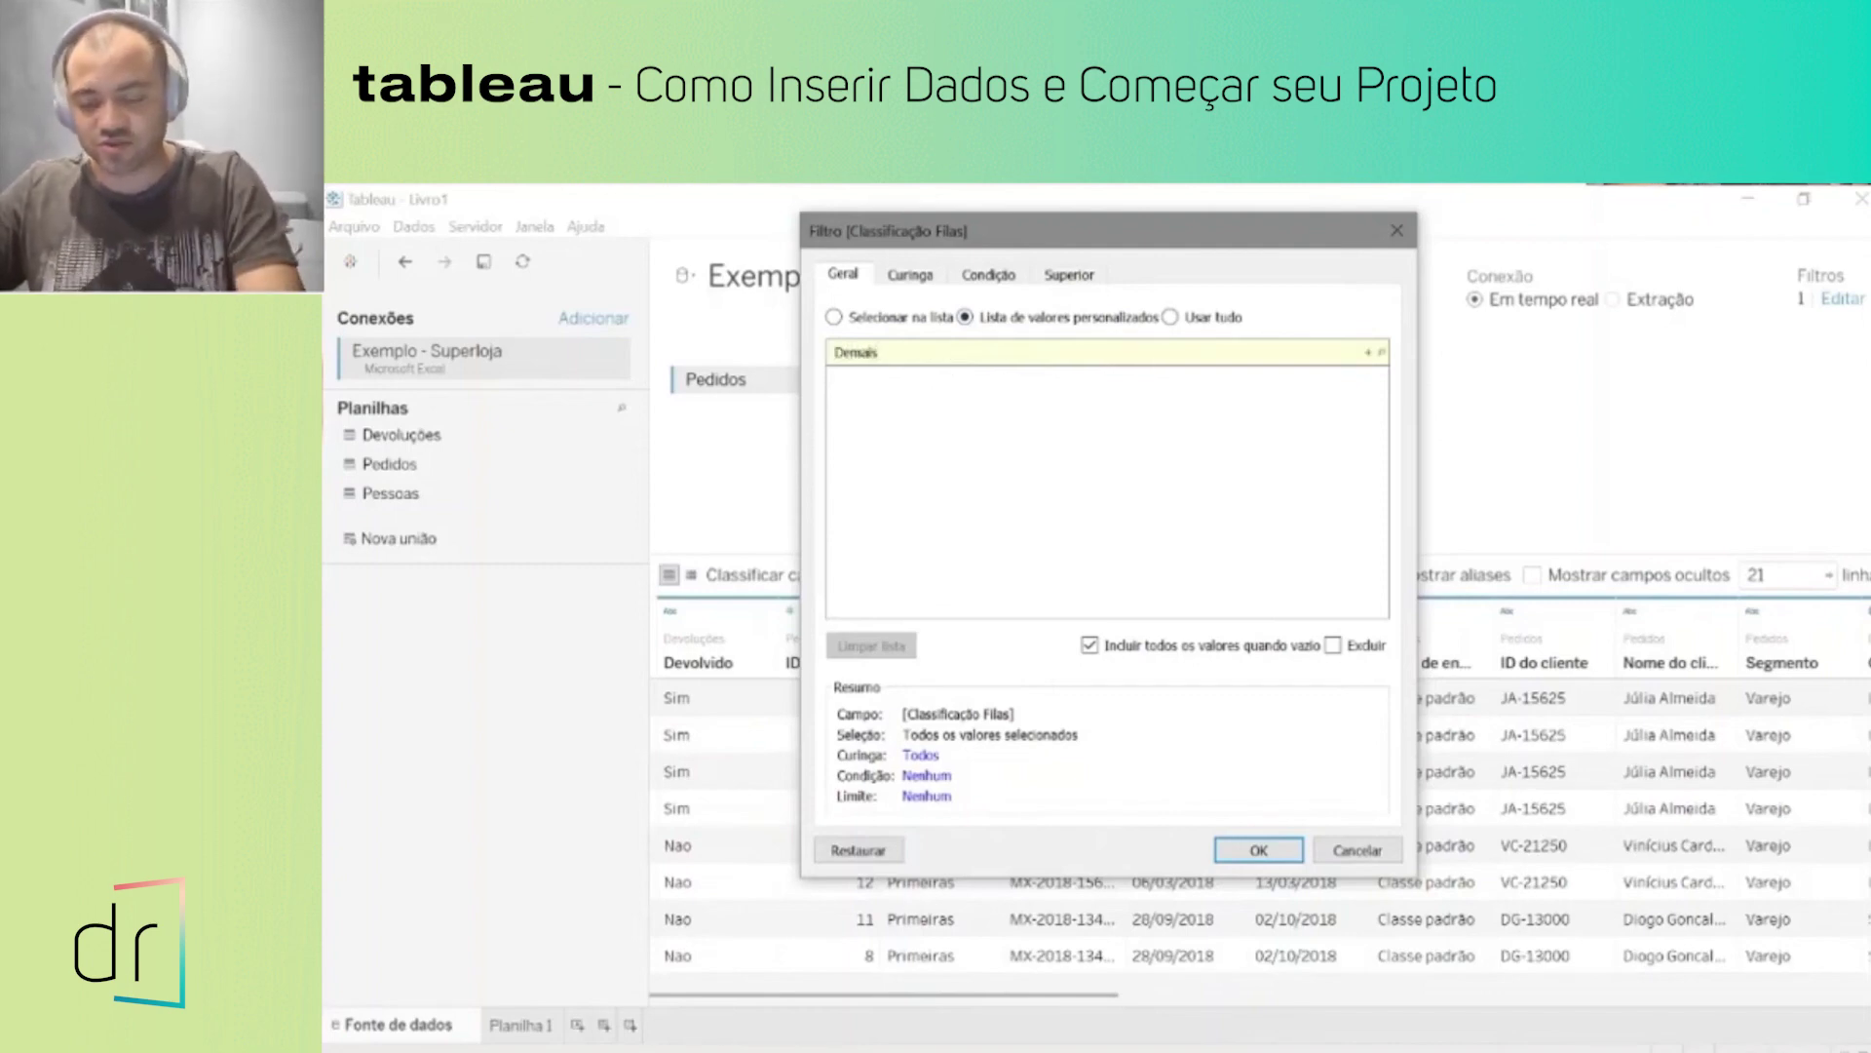
key(Return)
key(BackSpace)
key(BackSpace)
text(de)
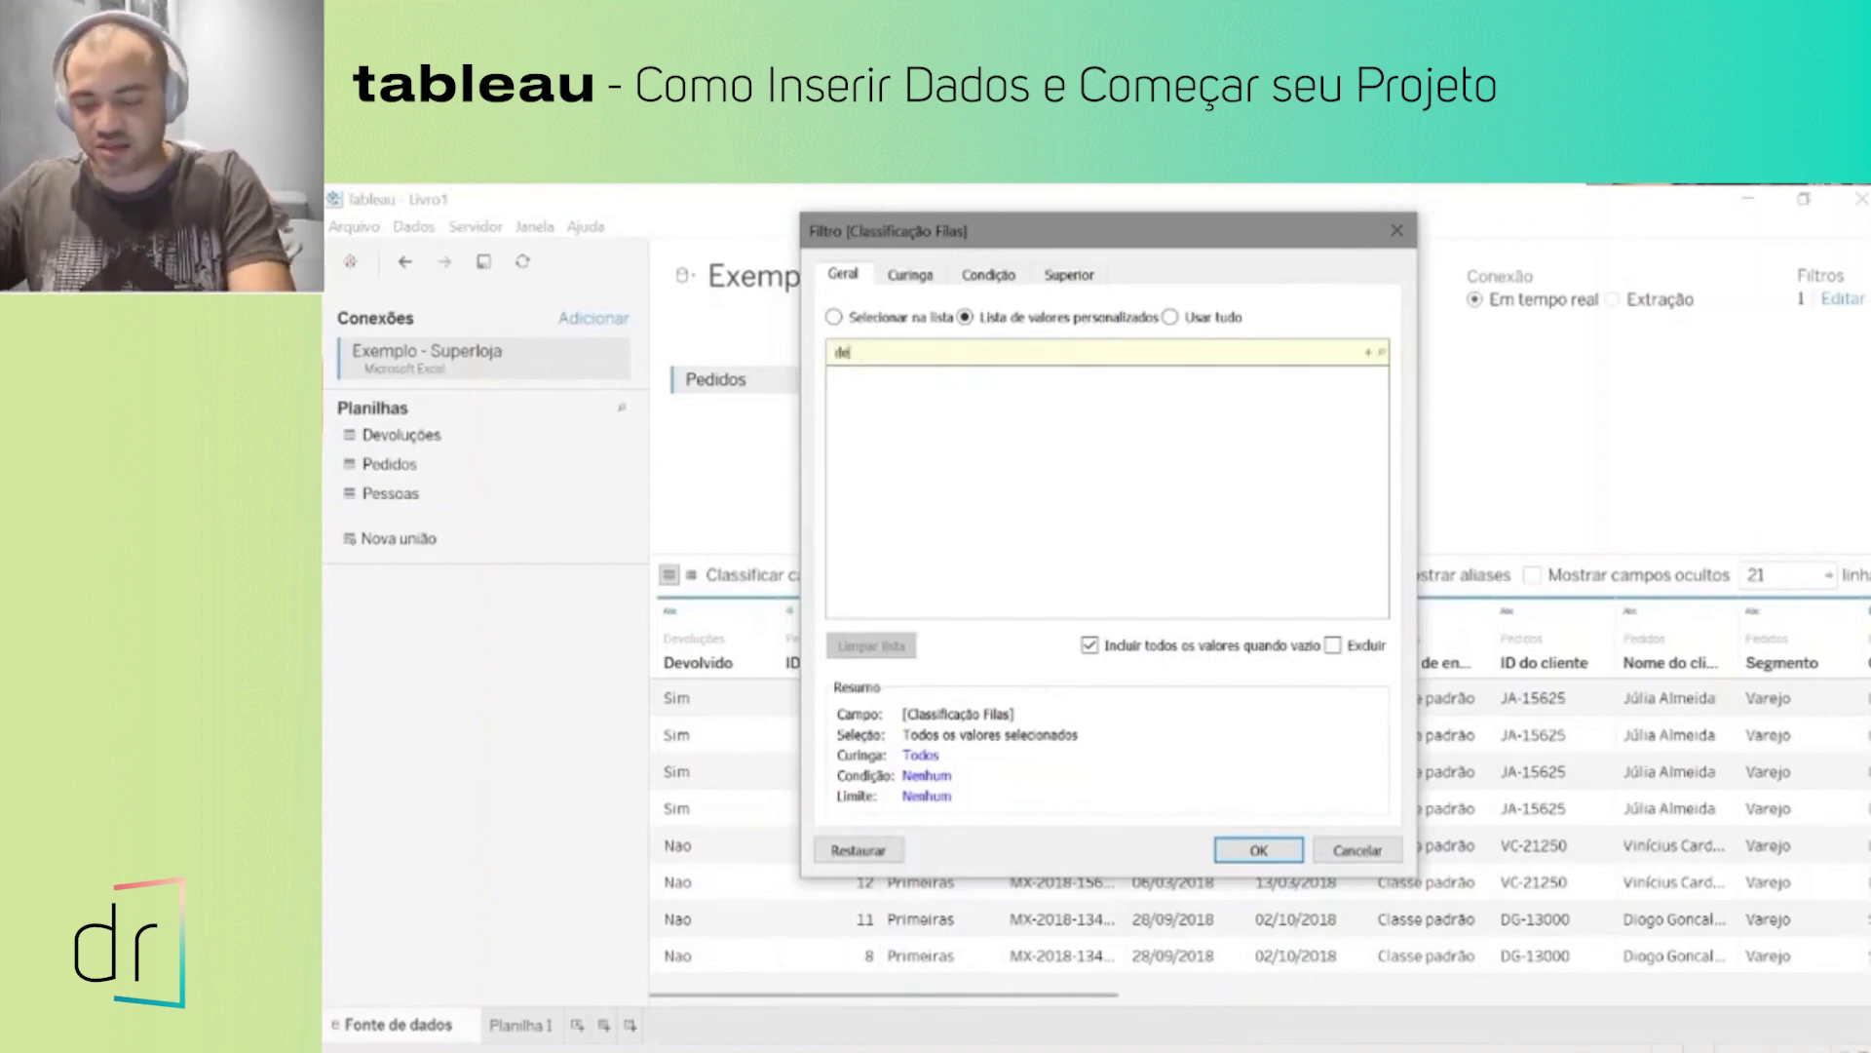
text(ma)
key(BackSpace)
key(BackSpace)
key(BackSpace)
key(BackSpace)
text(Demais)
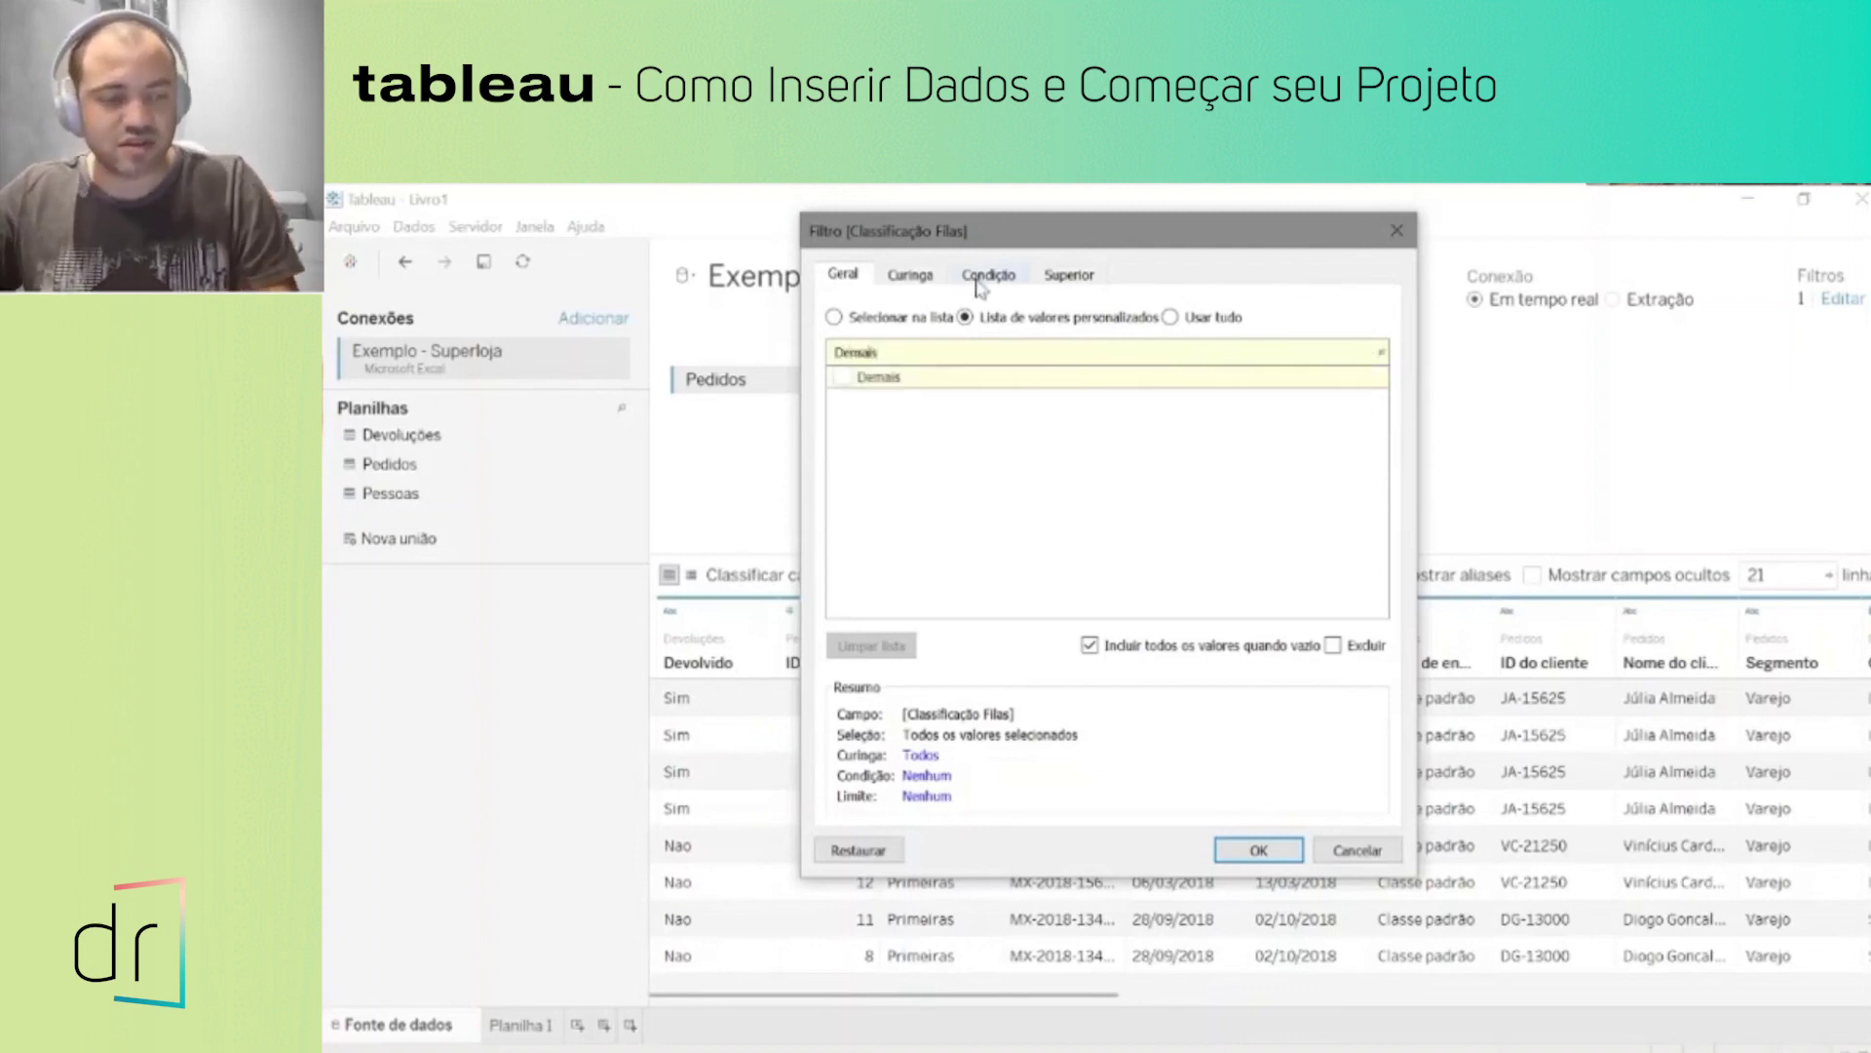
click(844, 380)
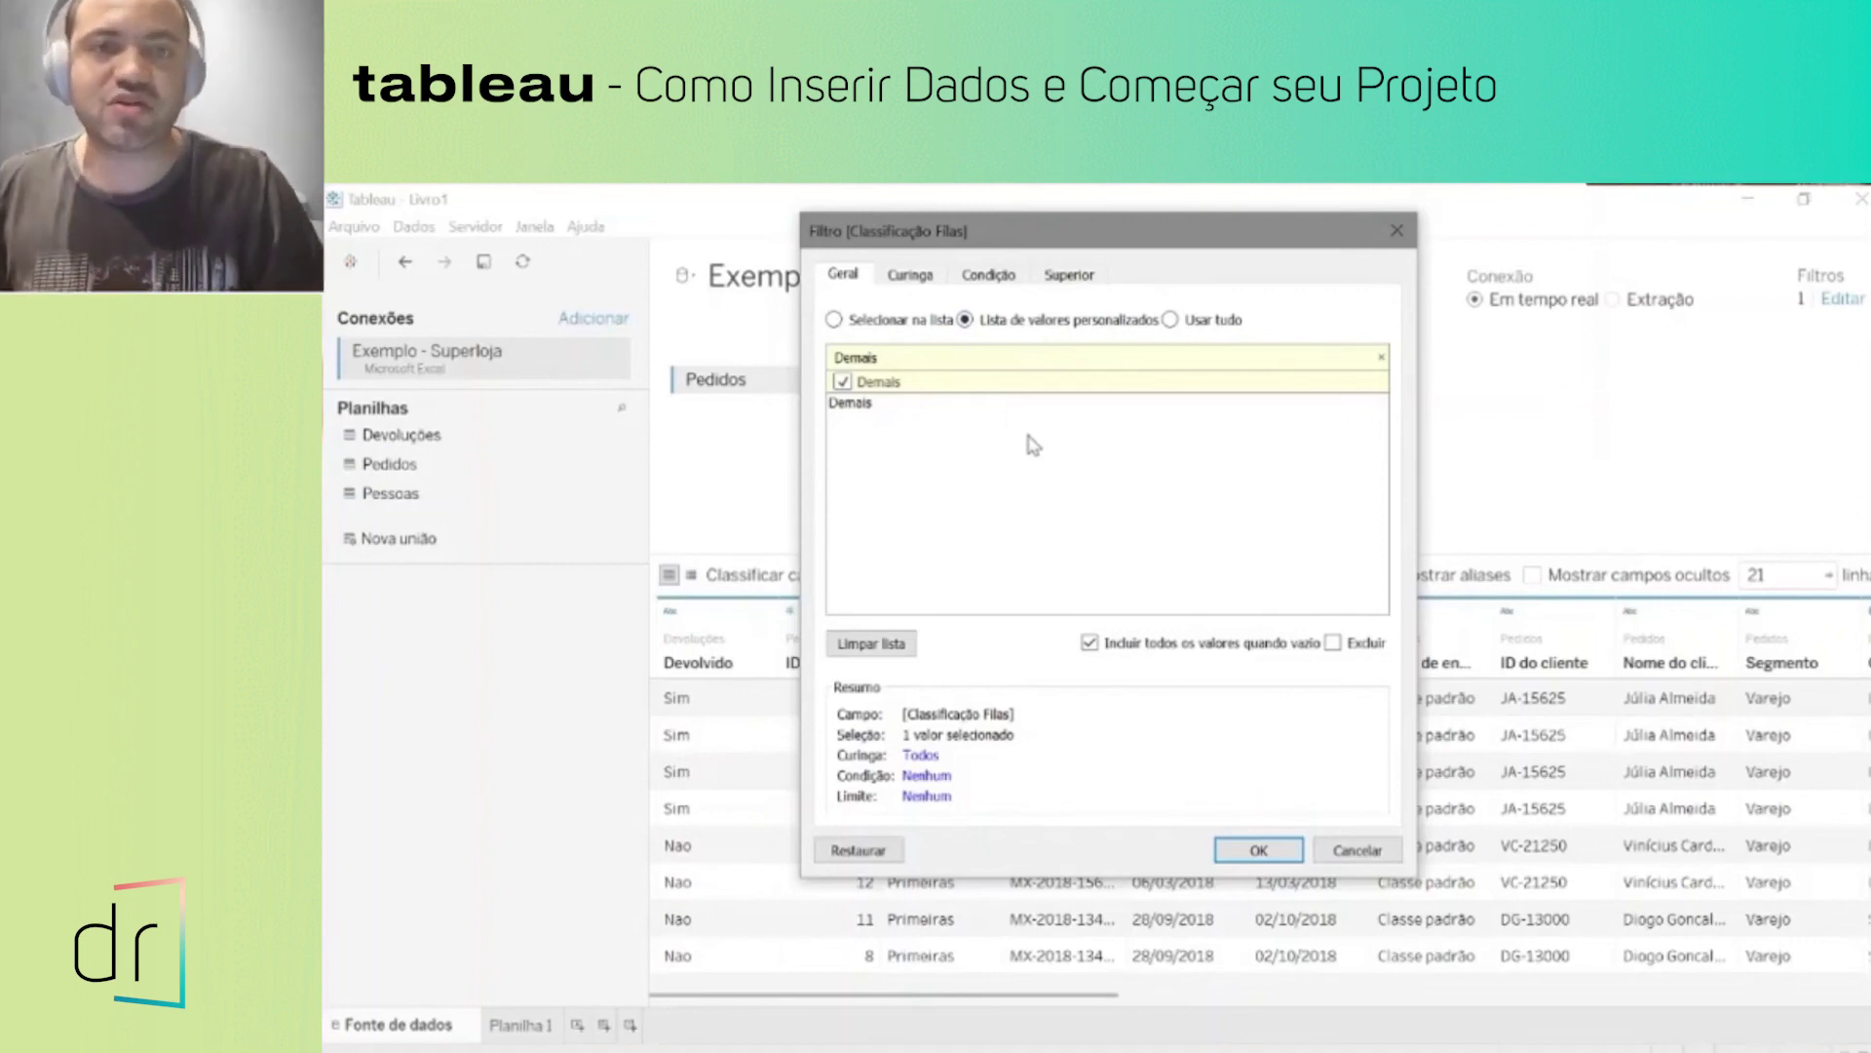
Step: Try the Excluir option on the custom list, then return to list selection with Demais and Primeiras both selected
click(874, 322)
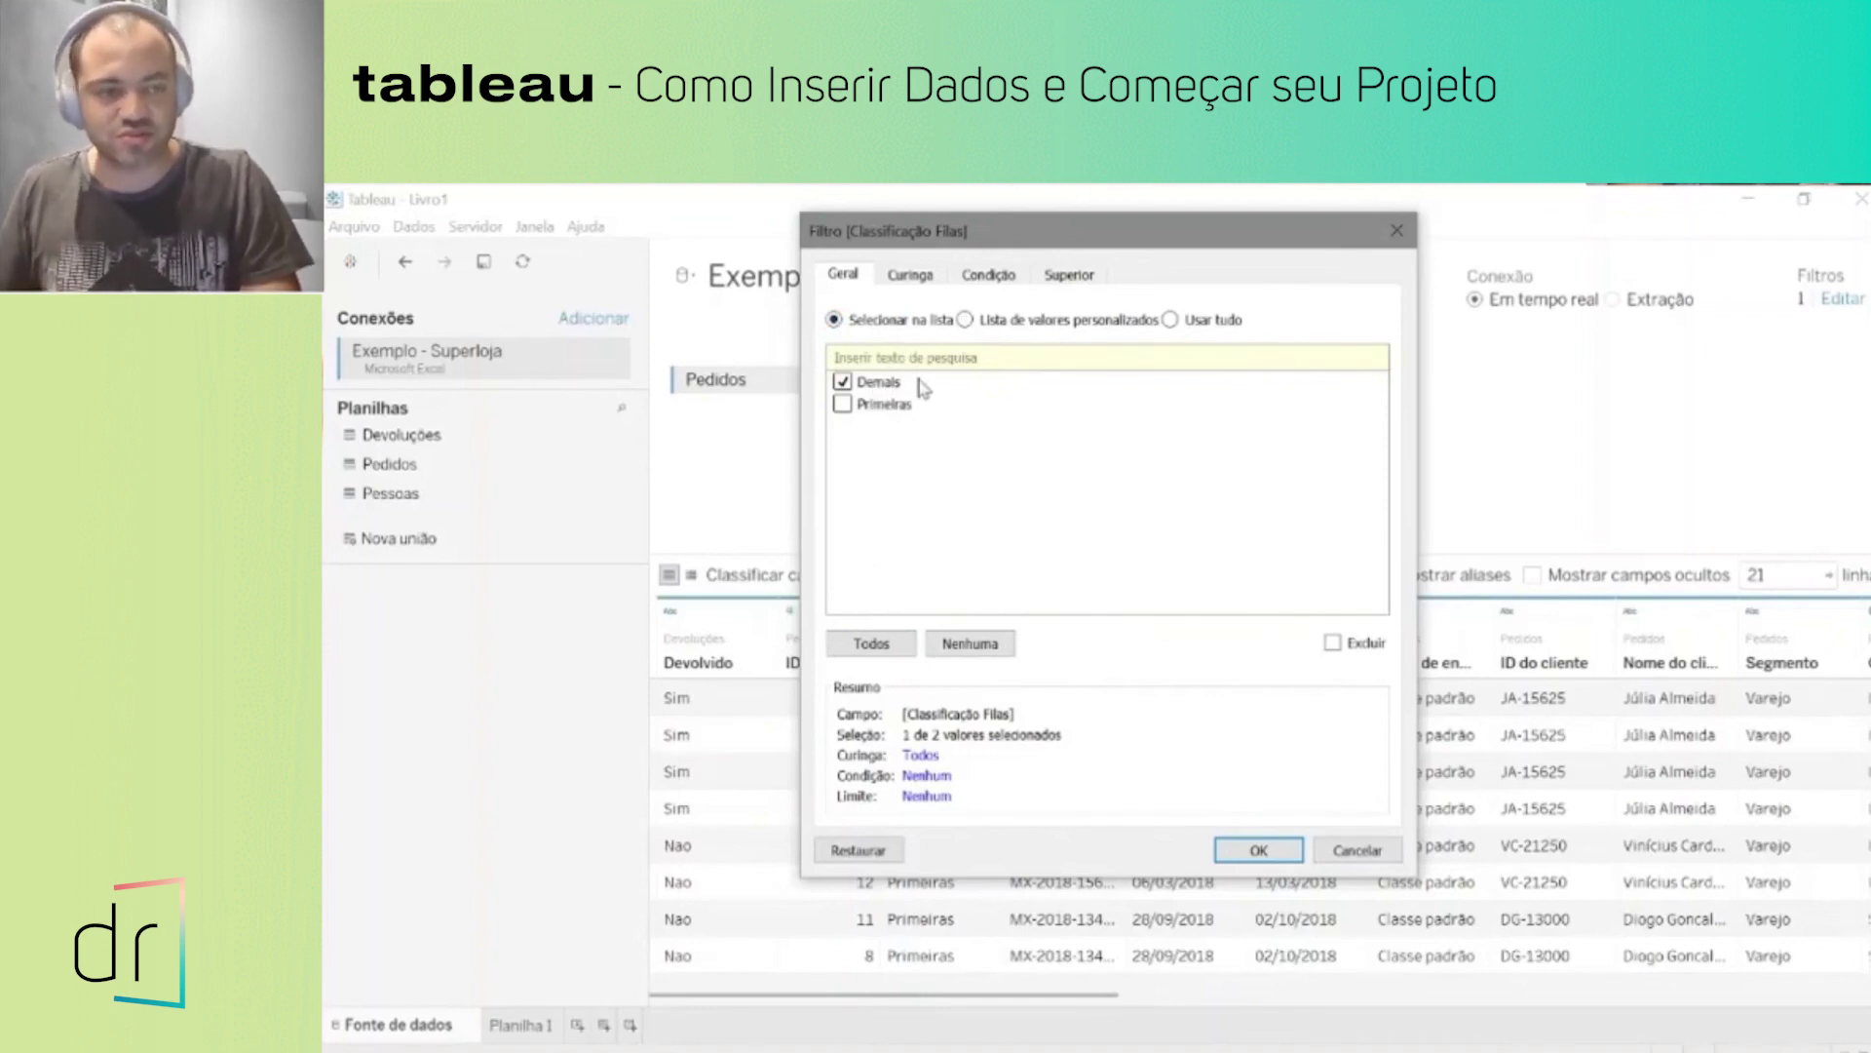
click(1012, 328)
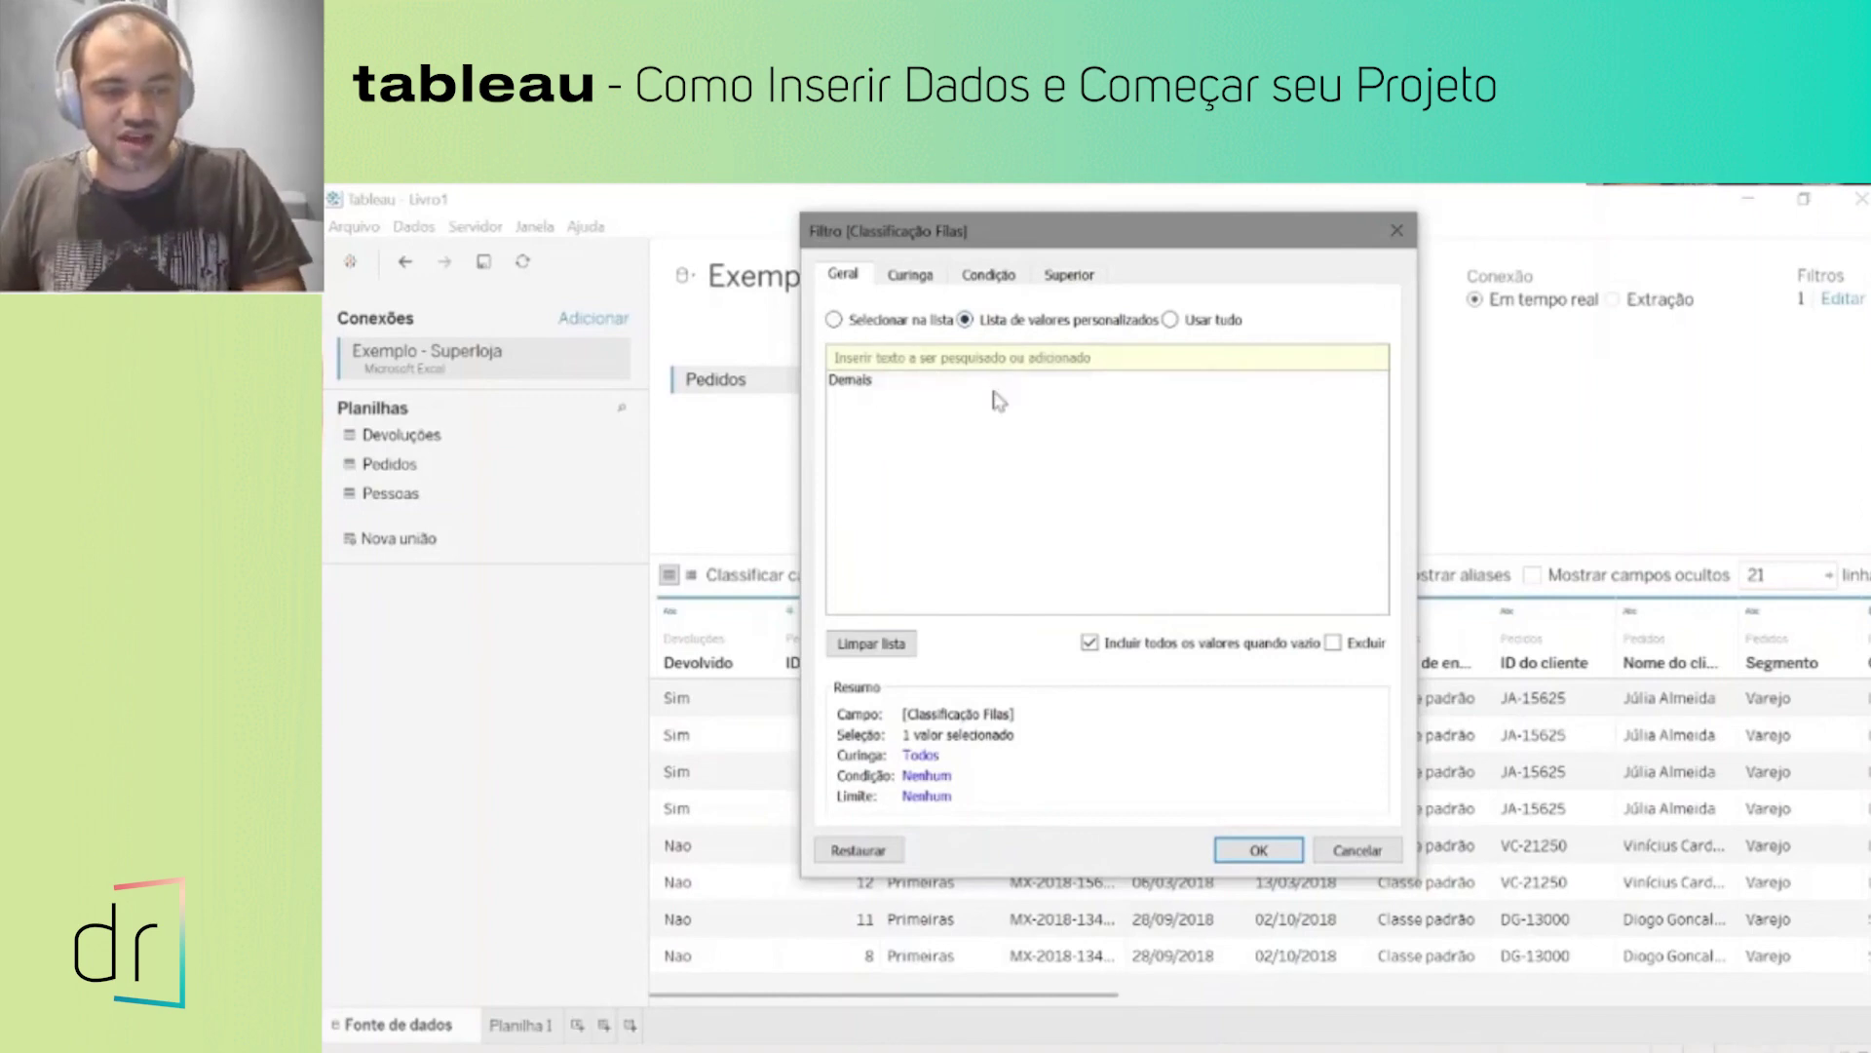
click(863, 382)
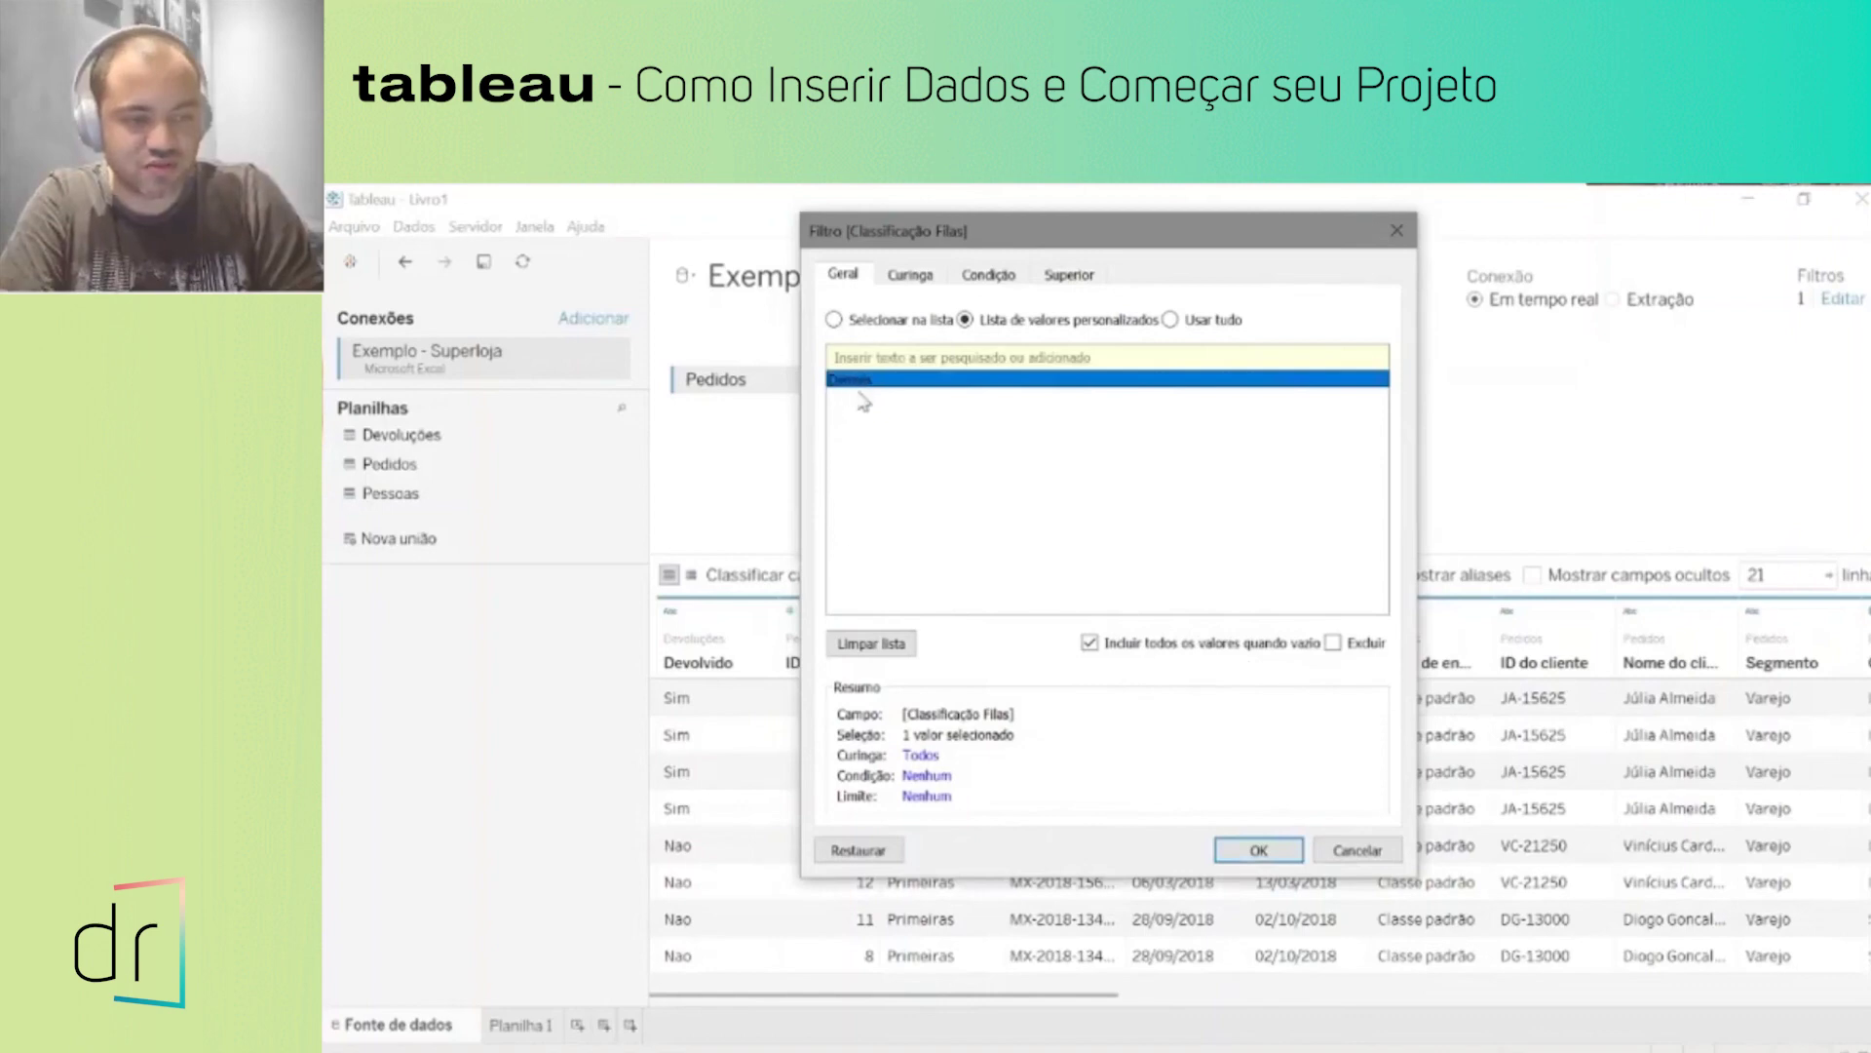
click(1333, 645)
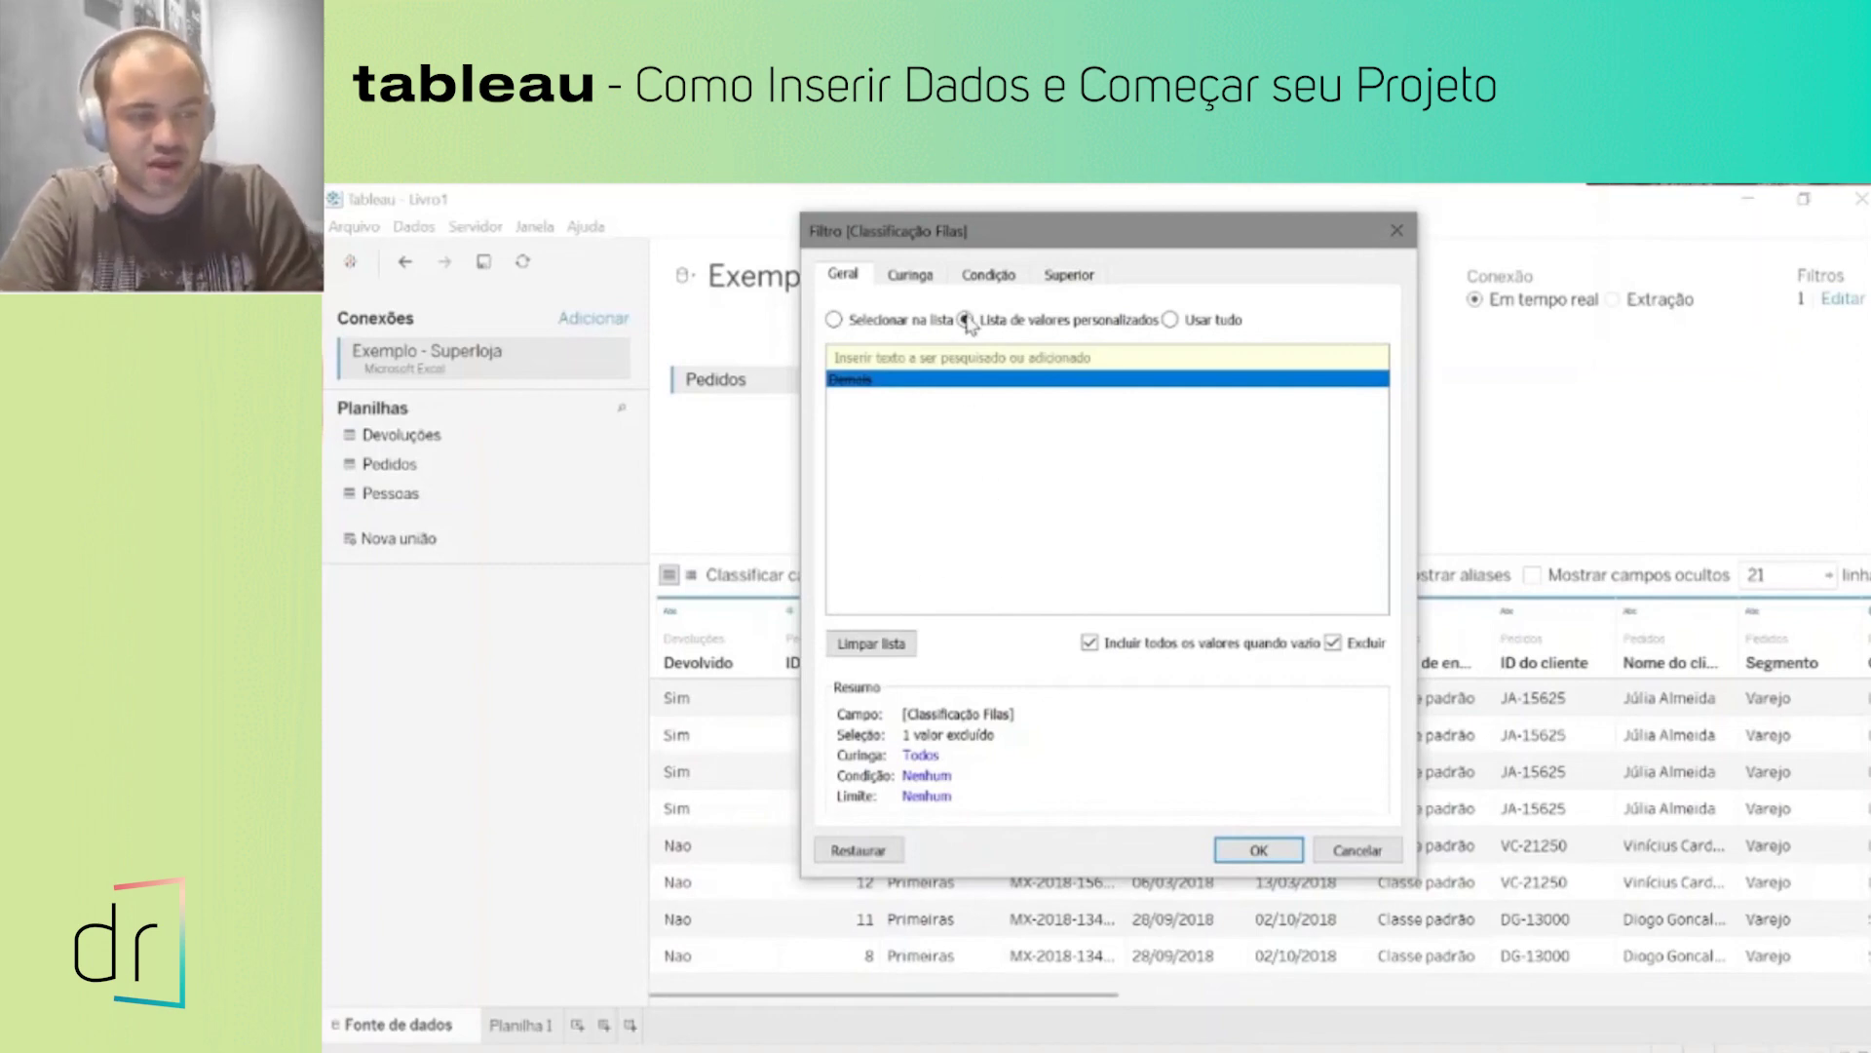
click(1333, 642)
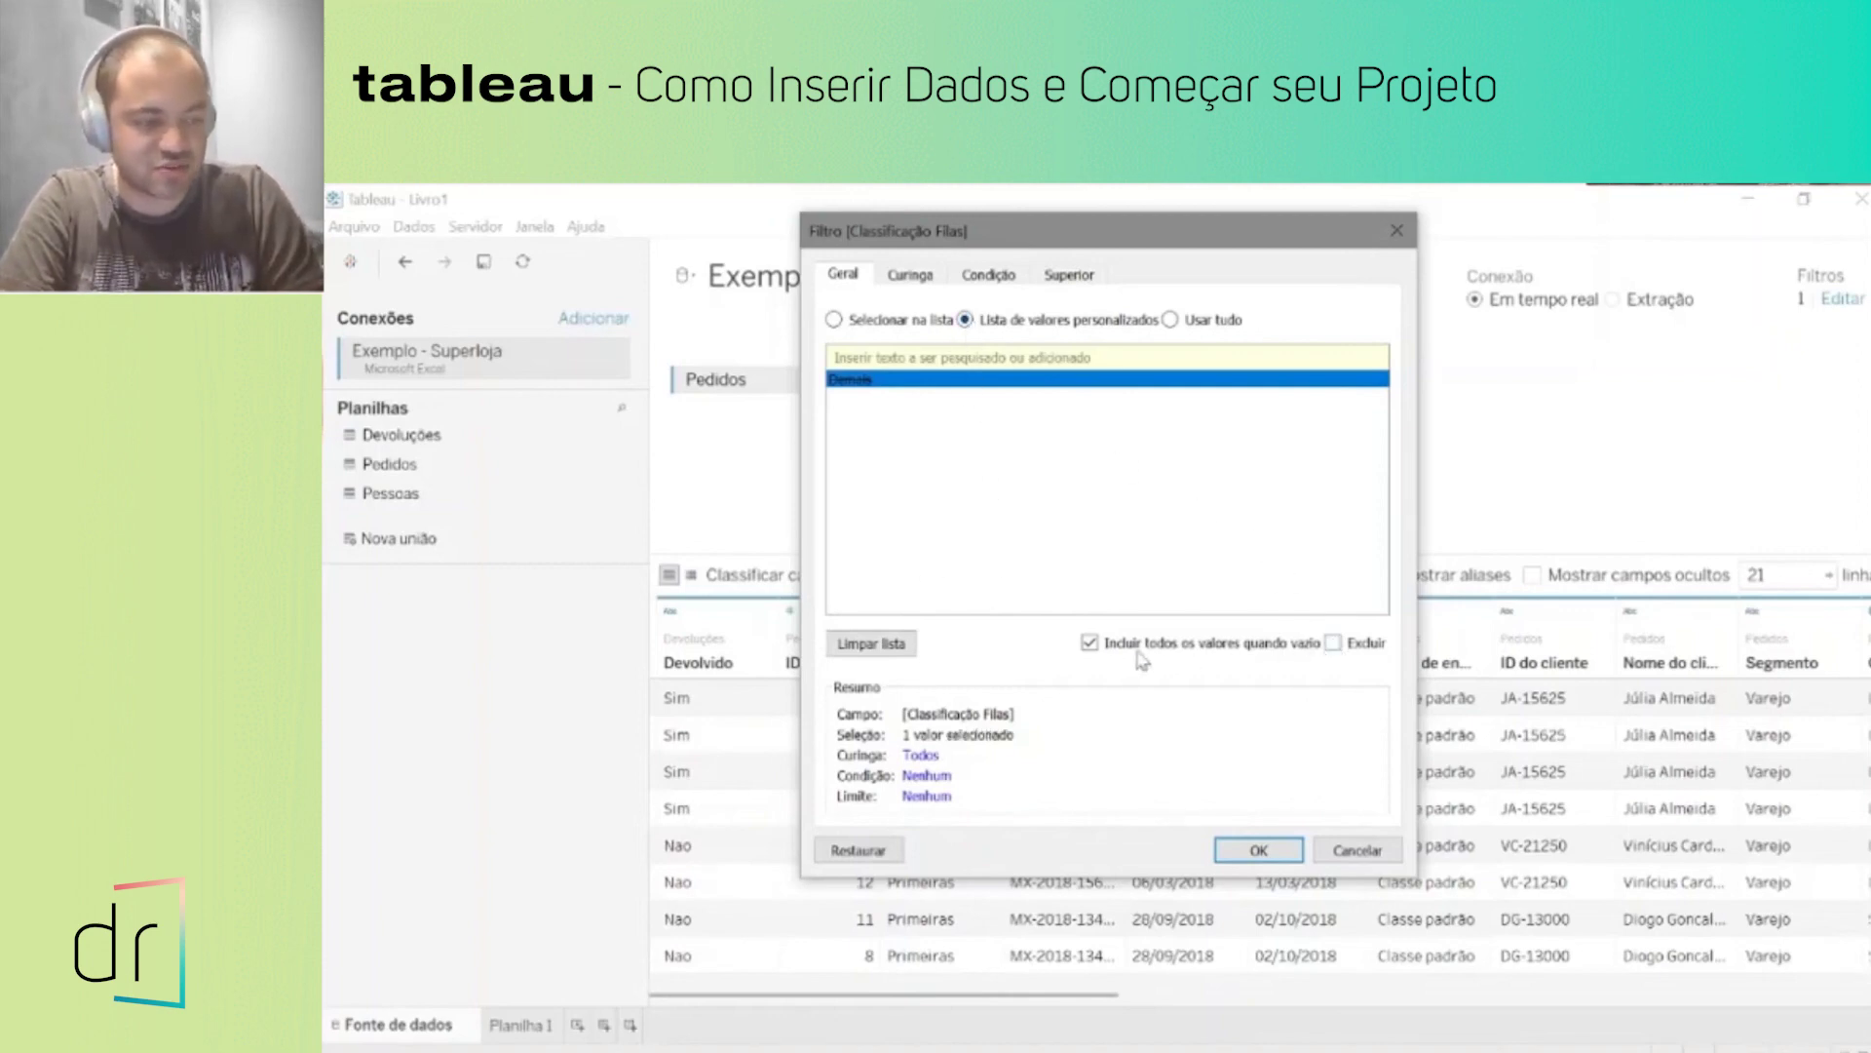
click(850, 324)
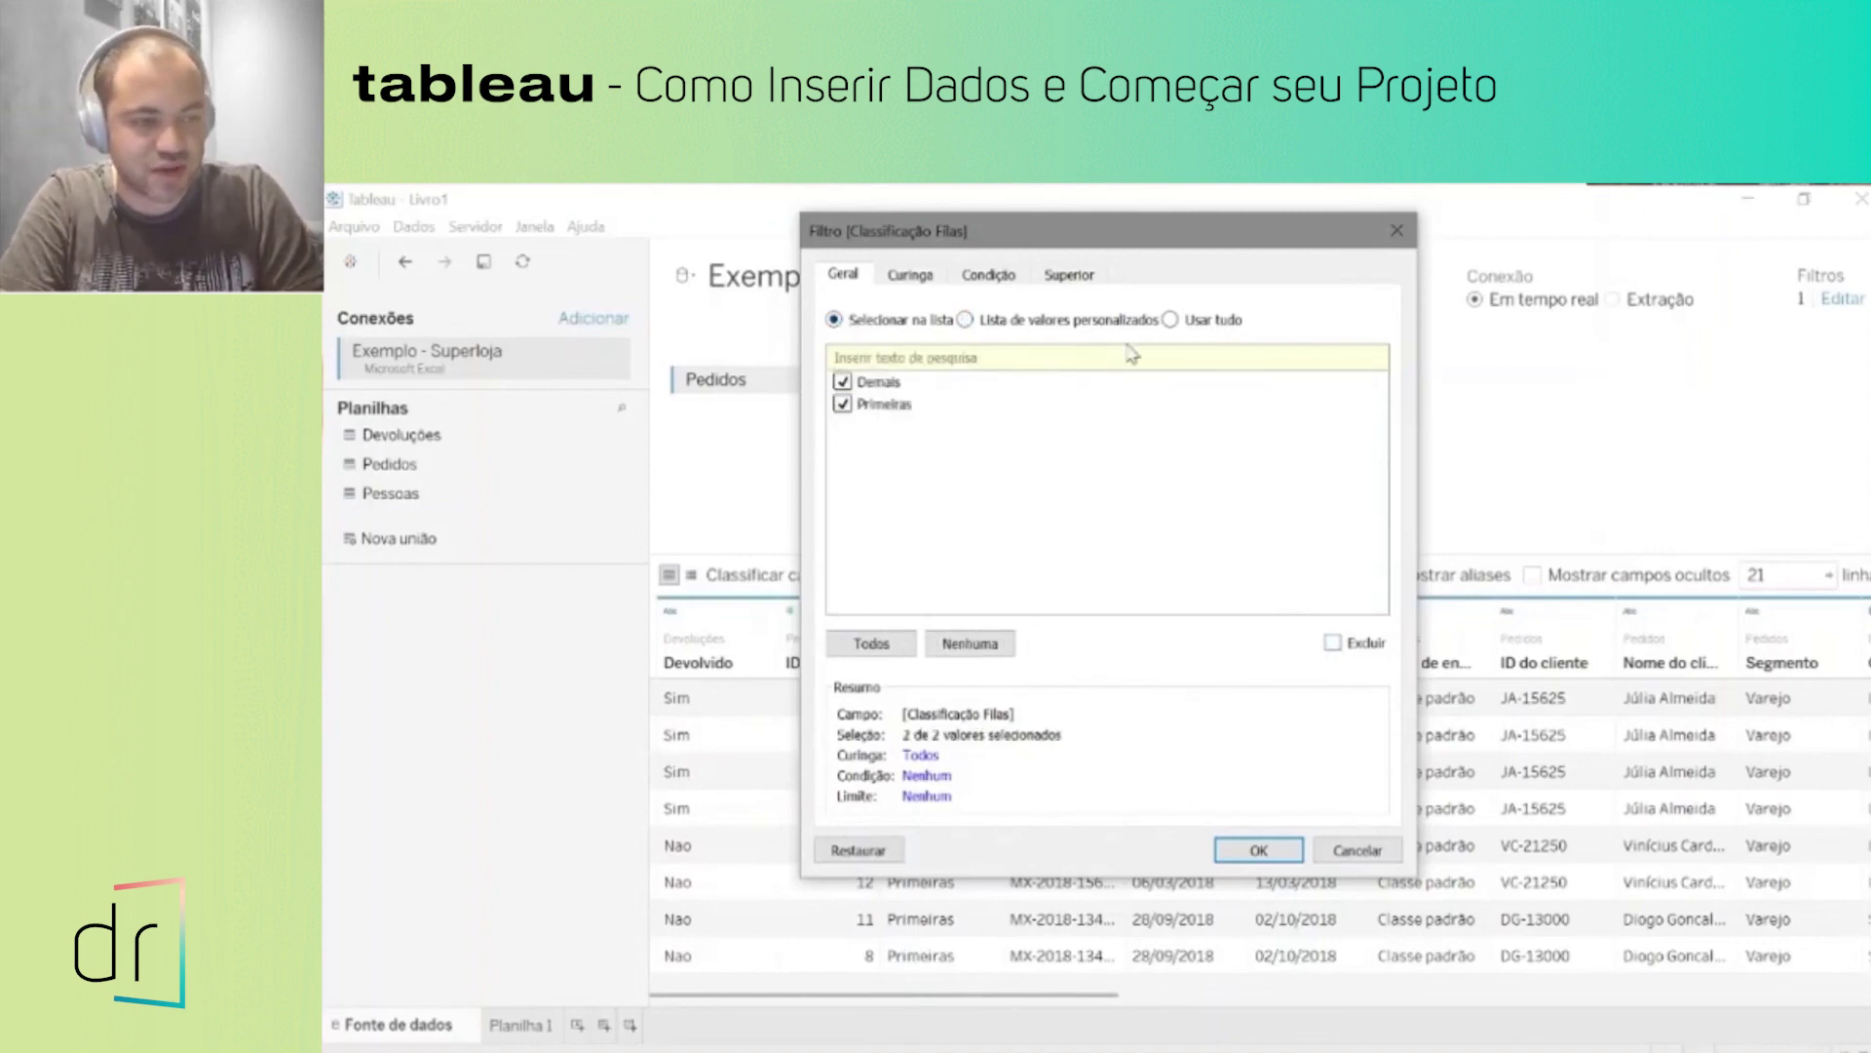
Step: Set a wildcard condition on the filter for values containing "mais" and apply the data source filter
click(899, 278)
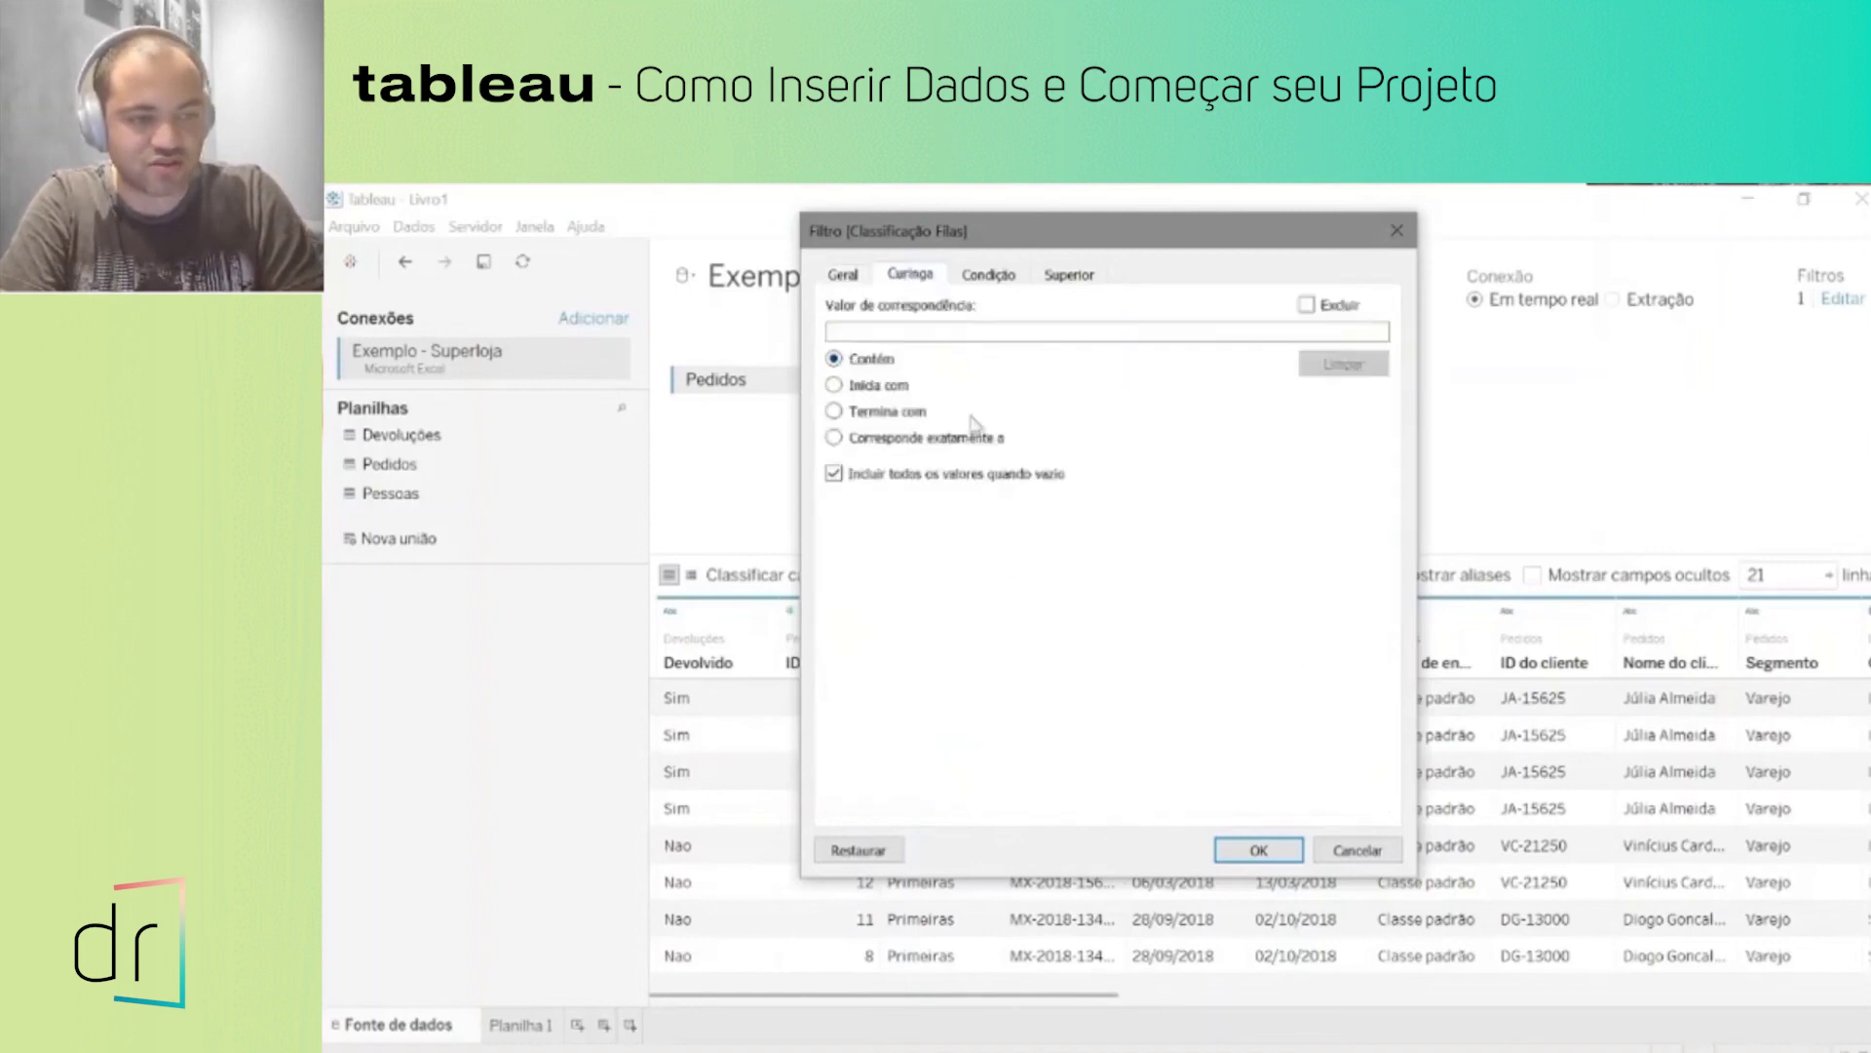
click(980, 277)
click(1066, 275)
click(911, 279)
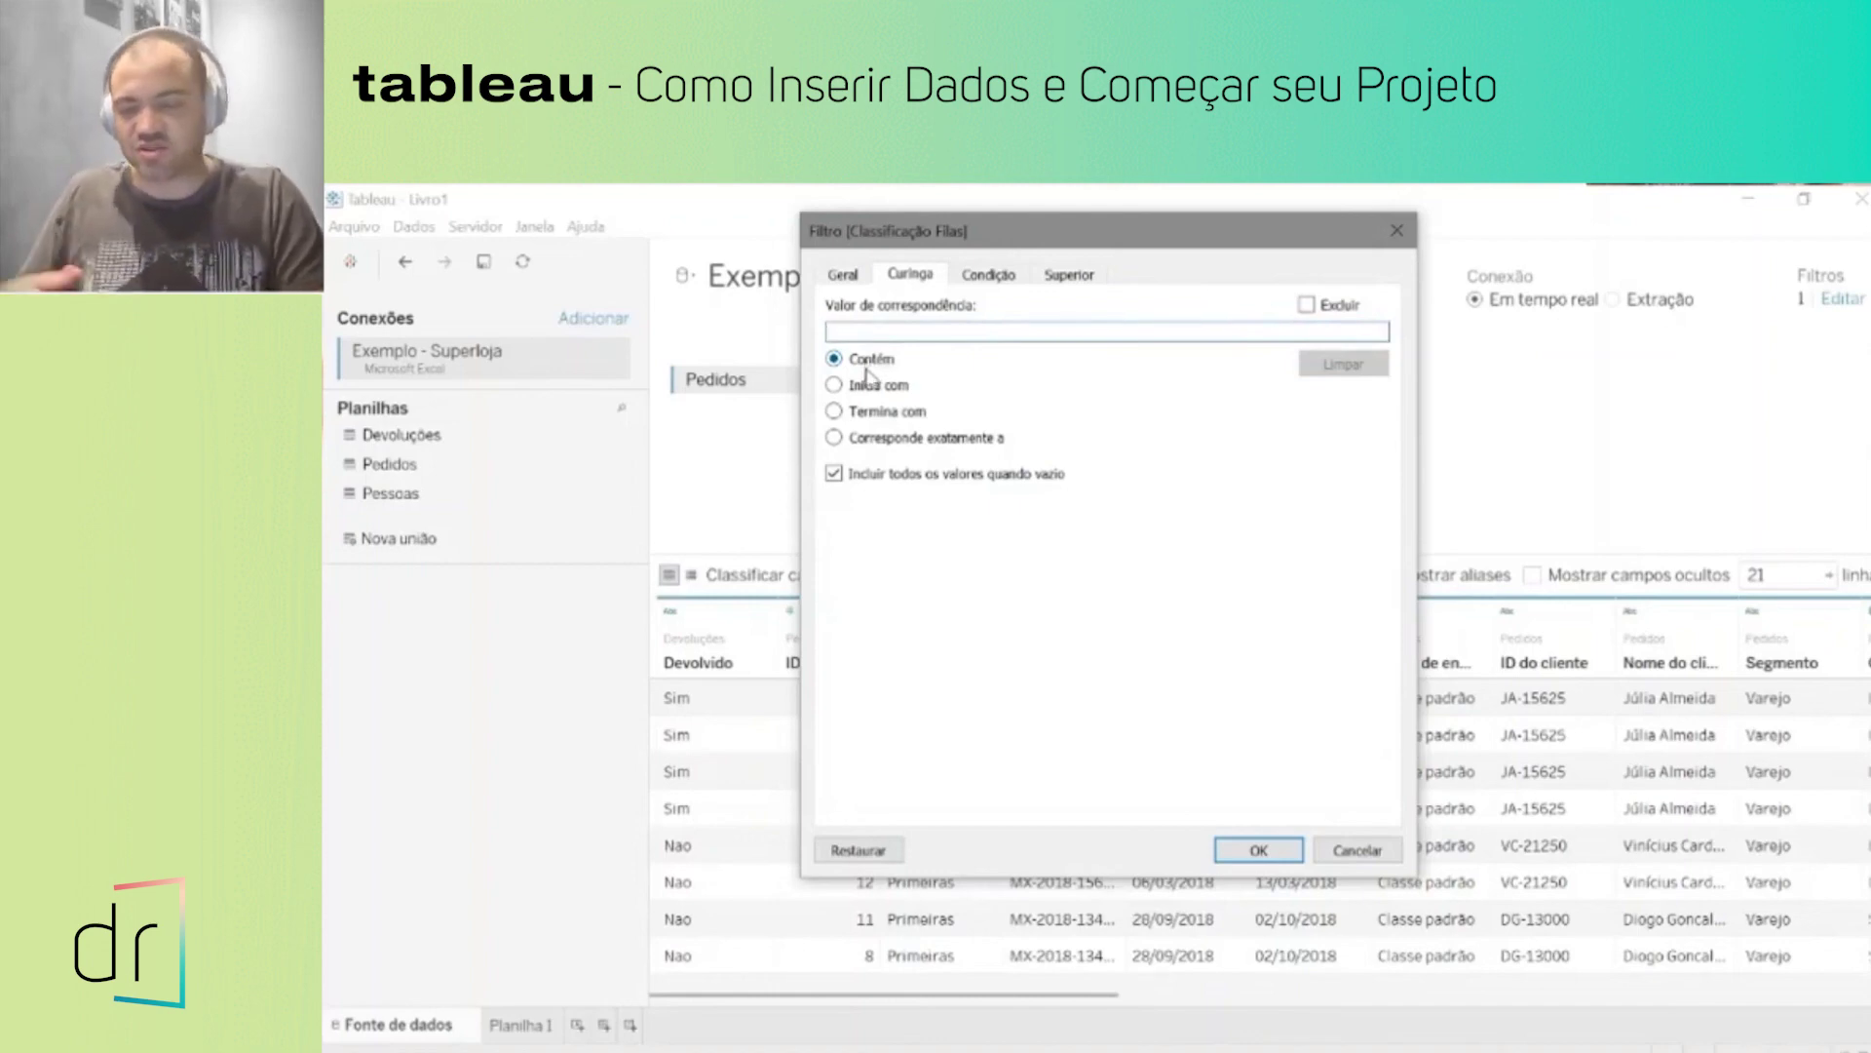
text(mais)
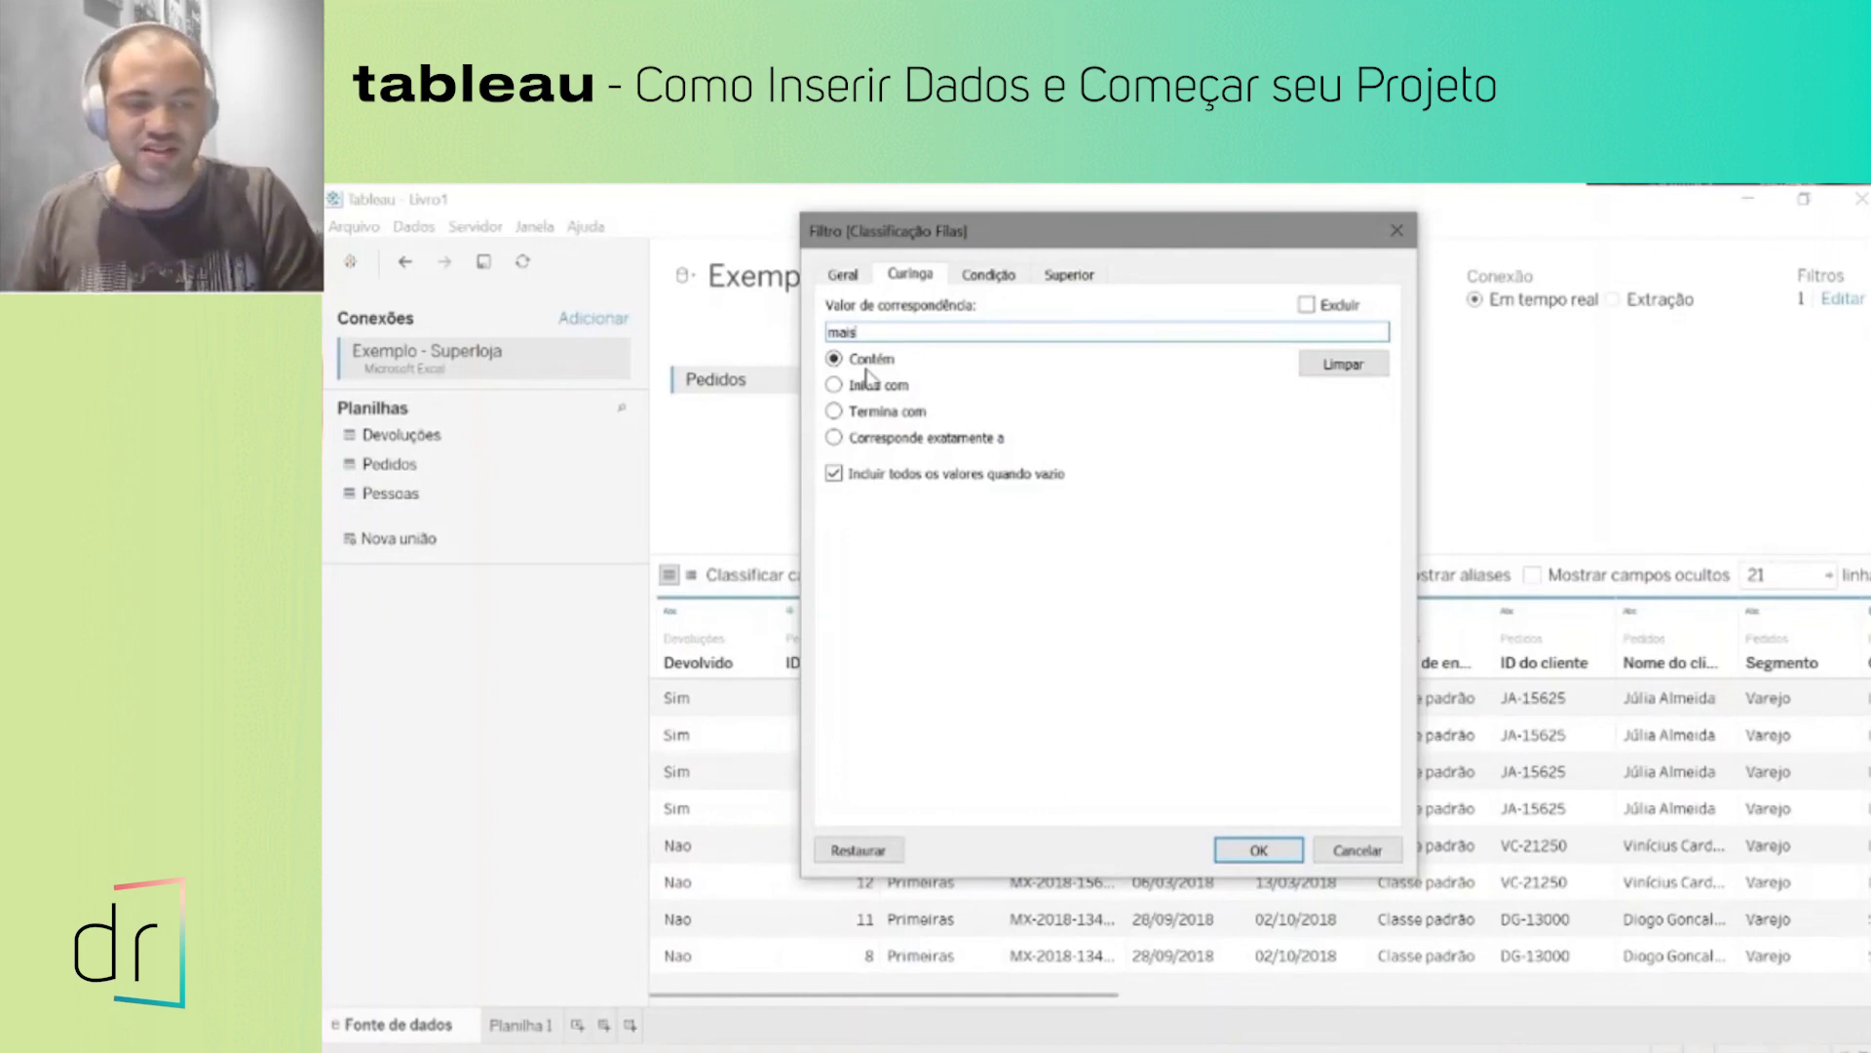
click(1258, 852)
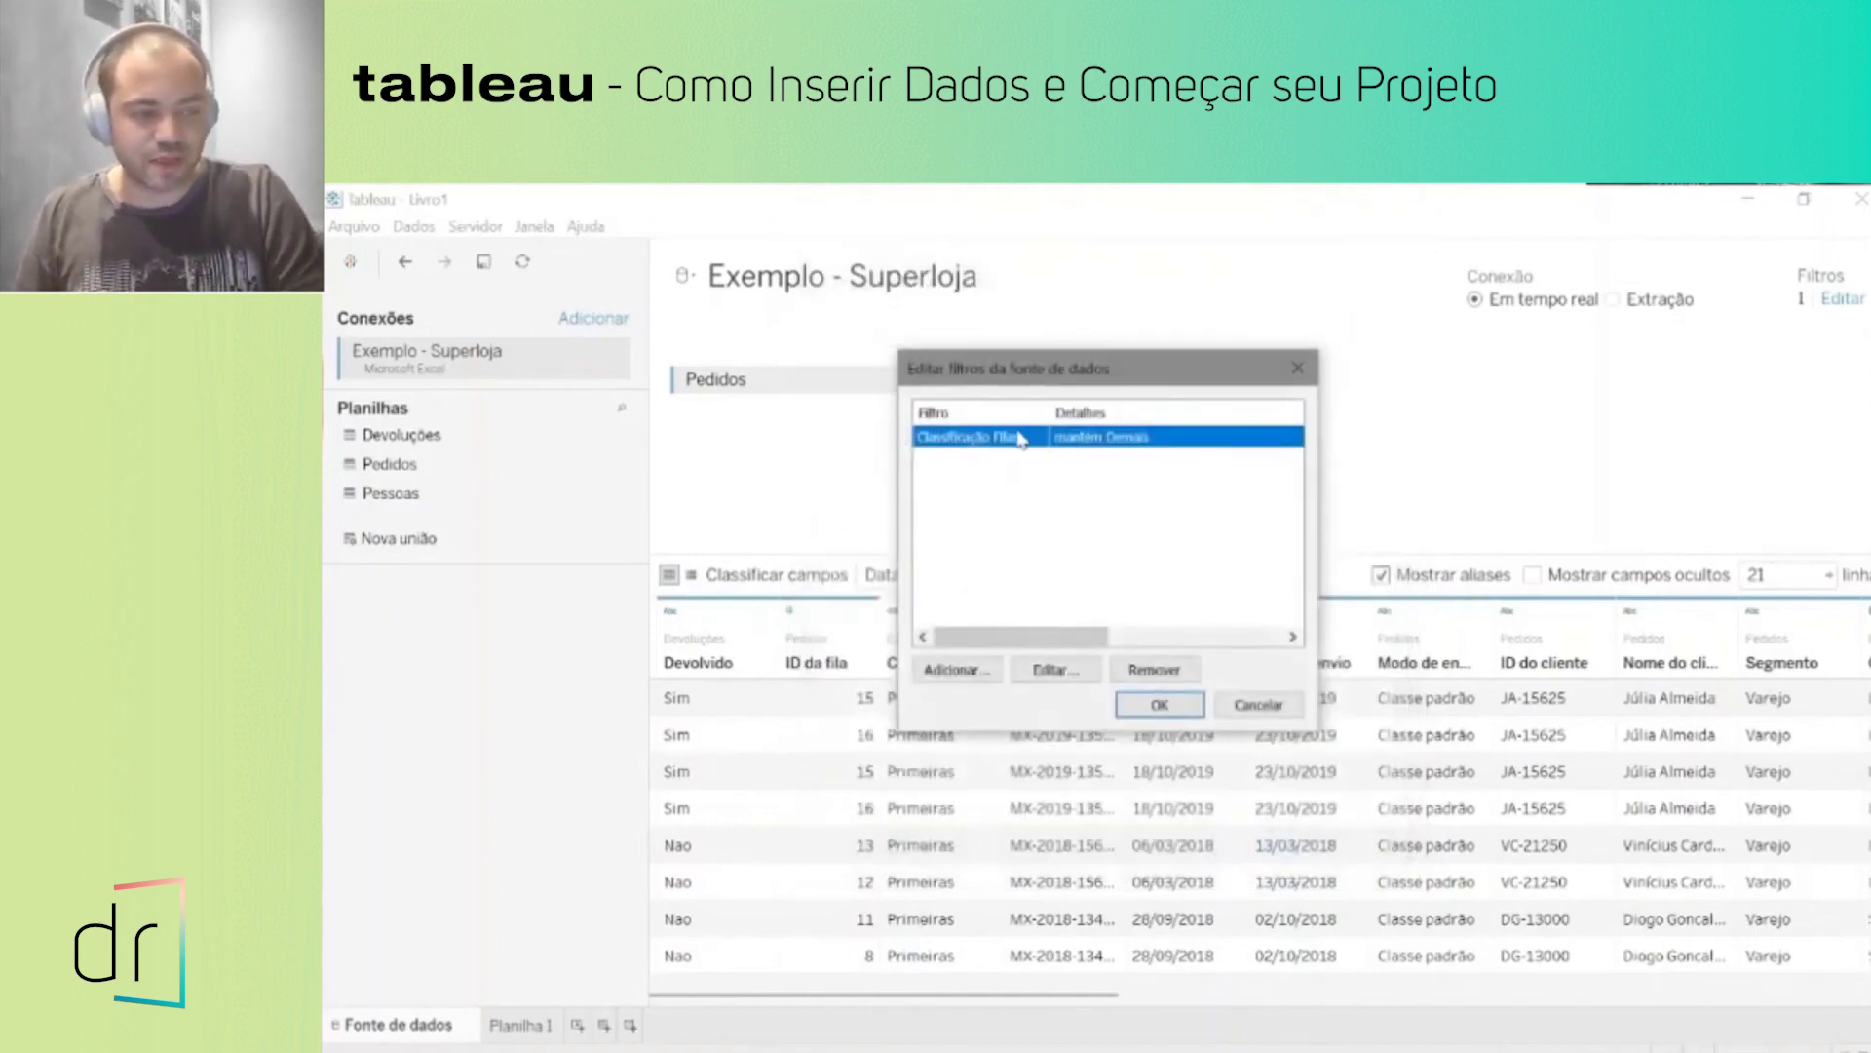
click(1138, 705)
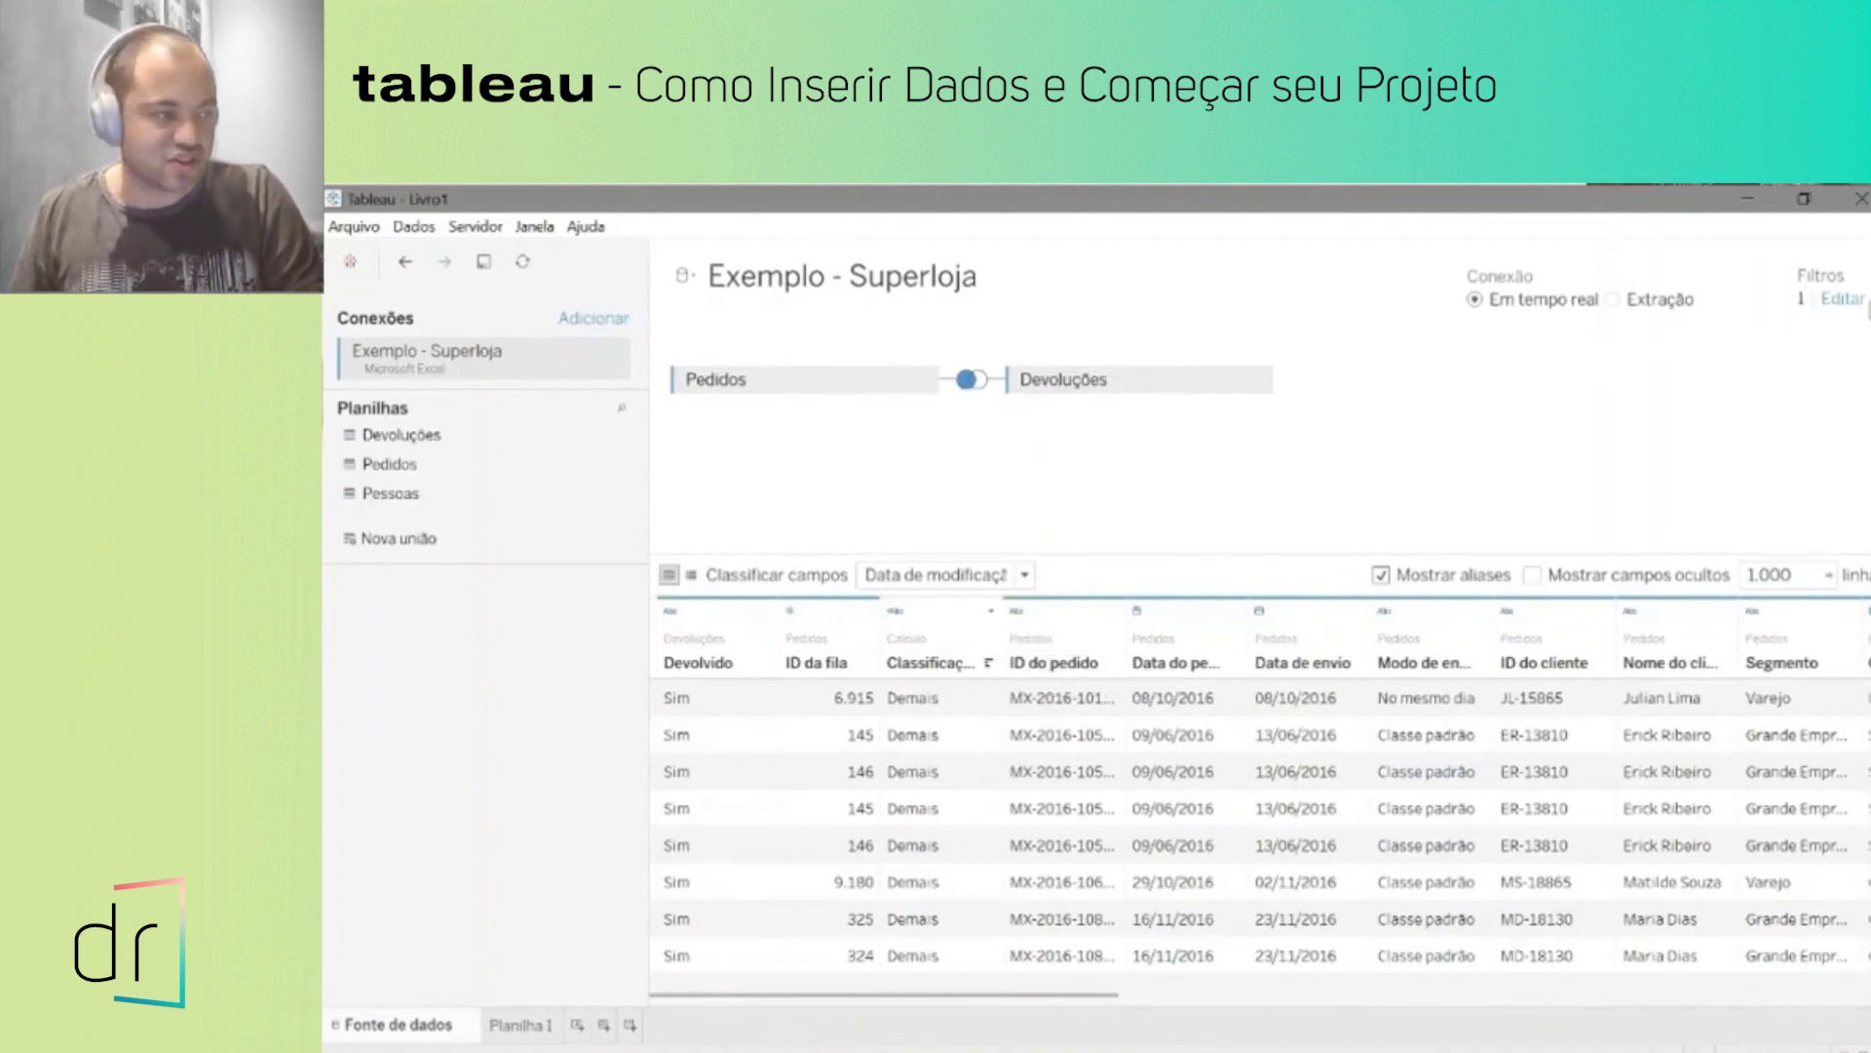
Step: Open the Classificação Filas data source filter for editing and replace its wildcard match value with "pri"
click(1855, 304)
click(1072, 608)
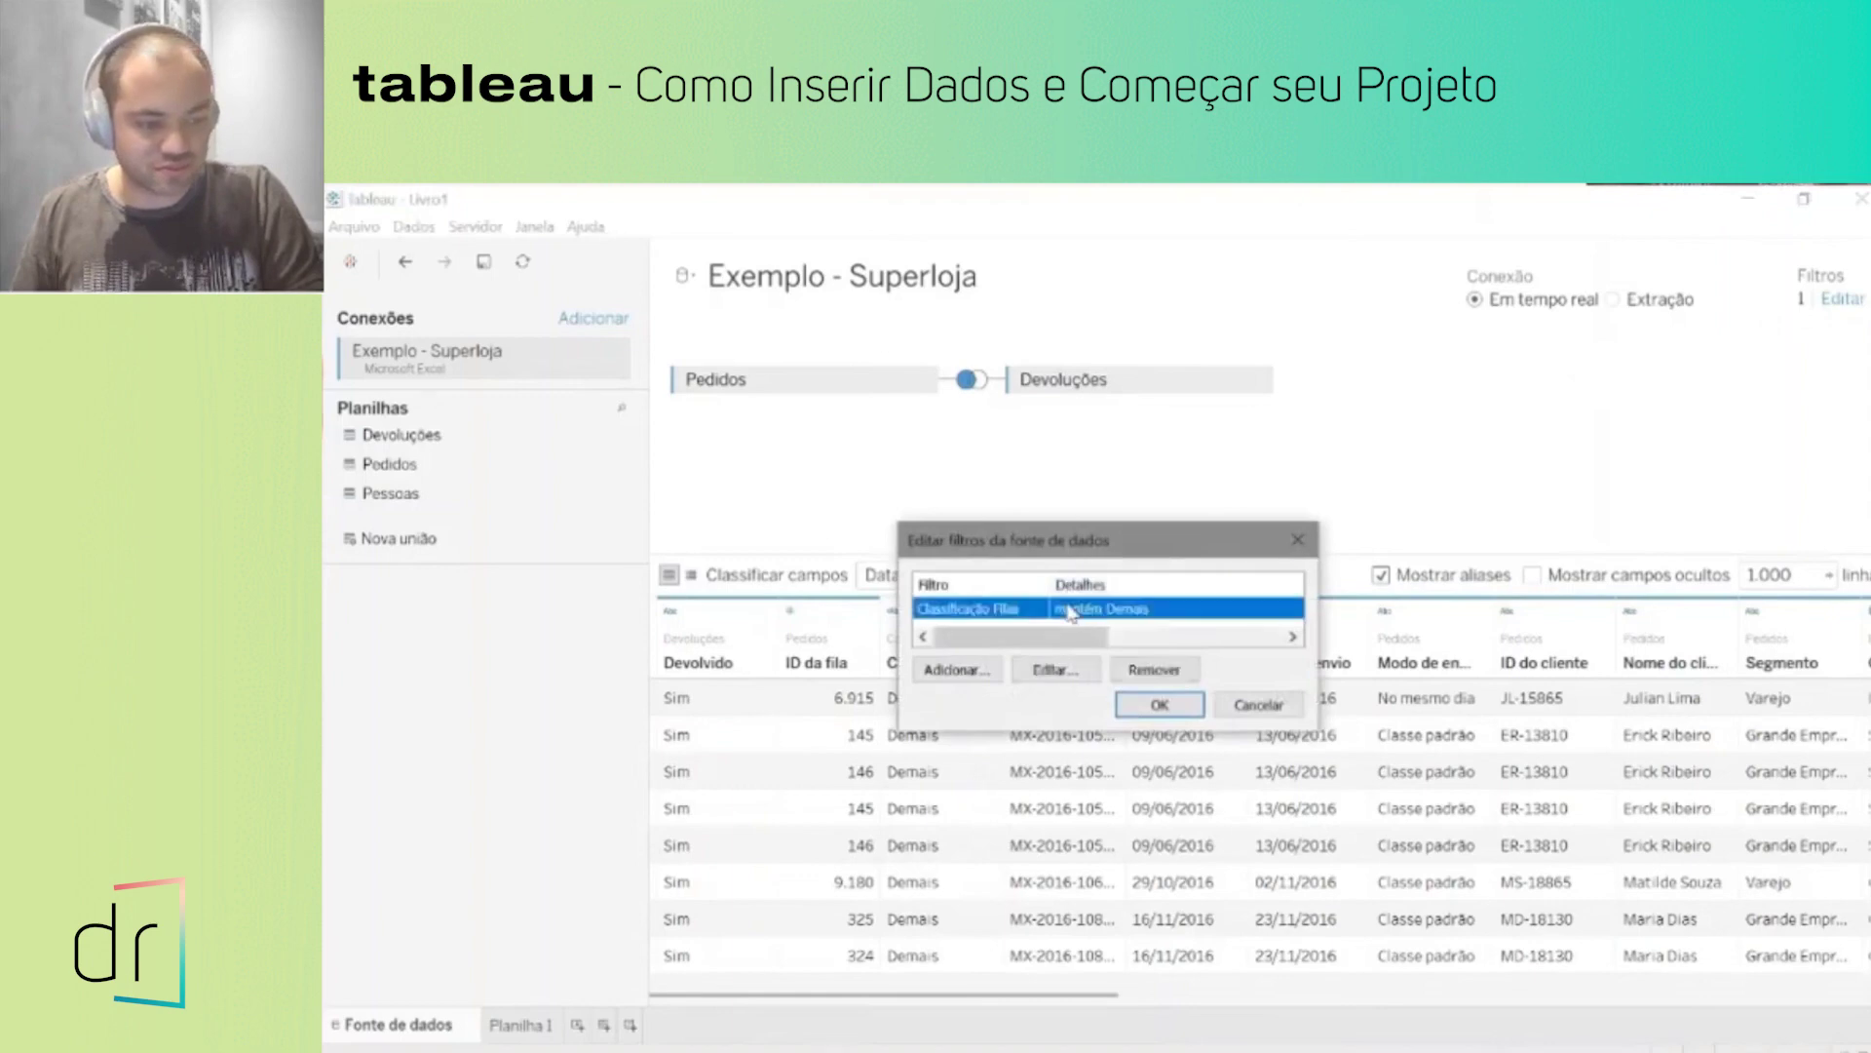
click(1025, 666)
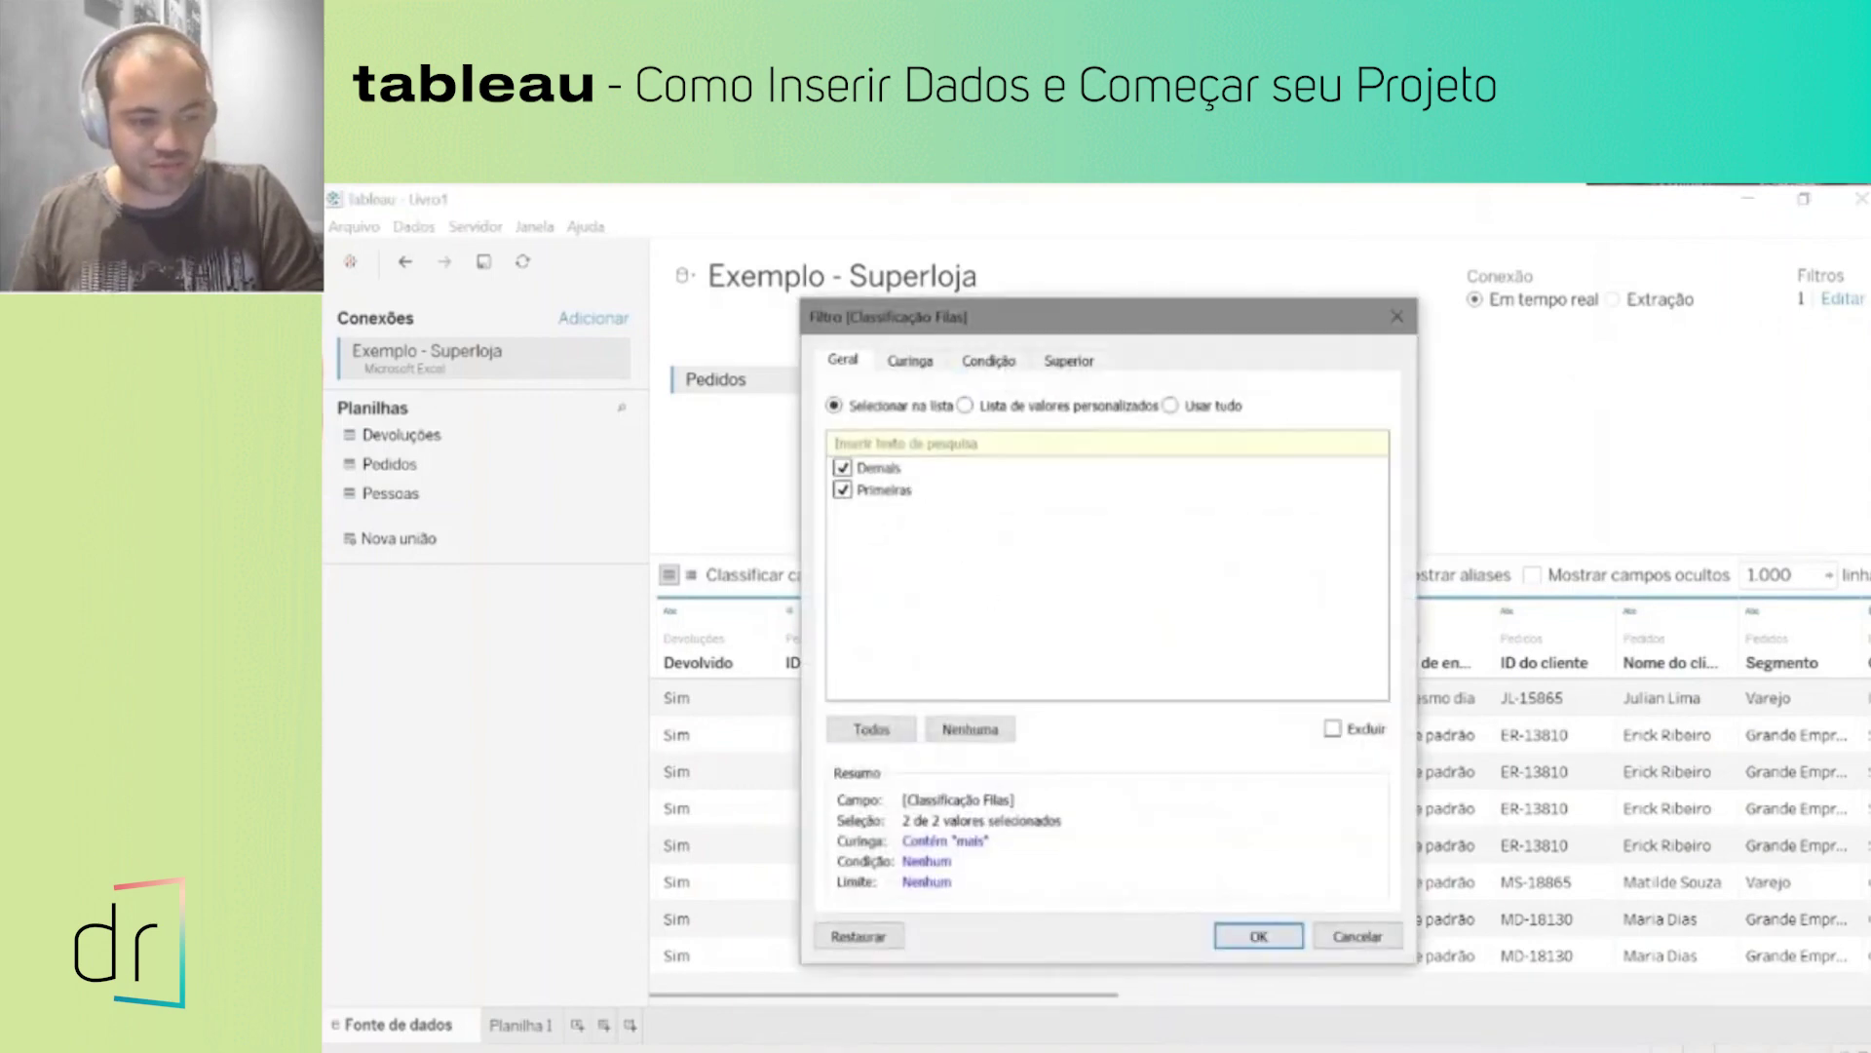
click(987, 361)
click(910, 361)
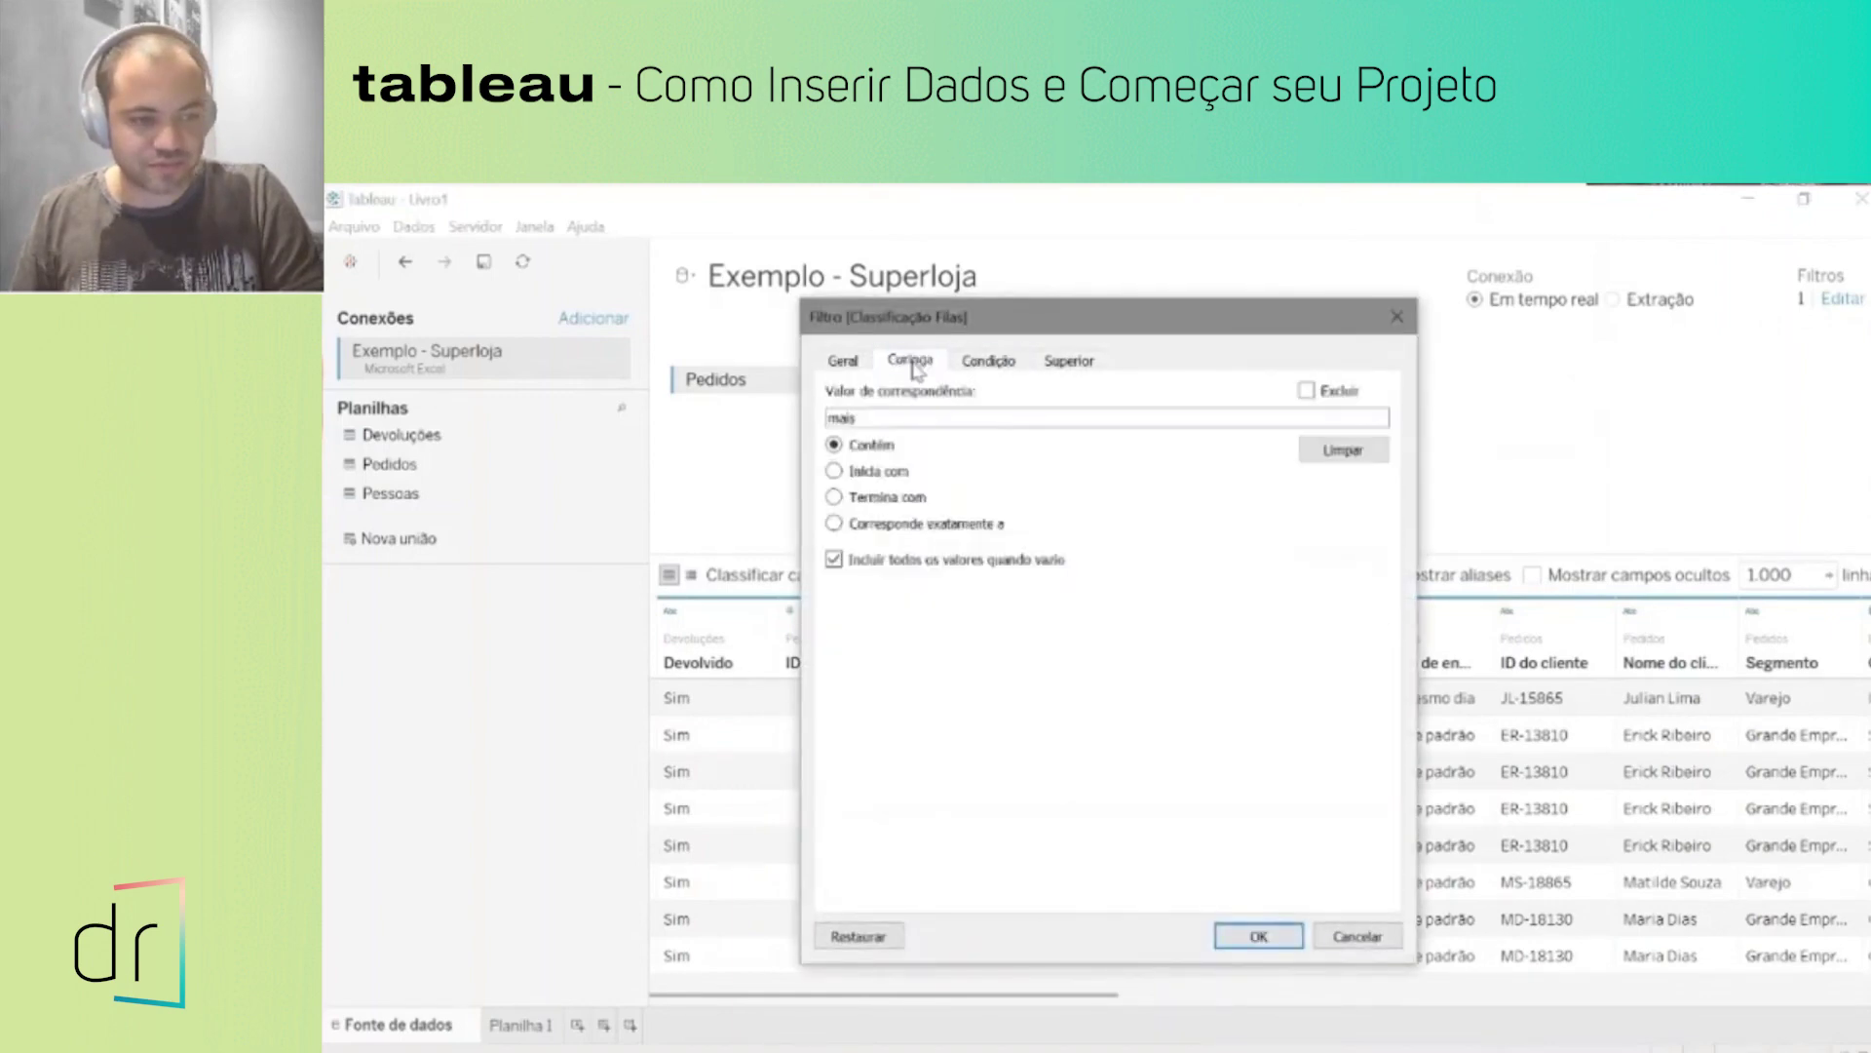
double_click(838, 417)
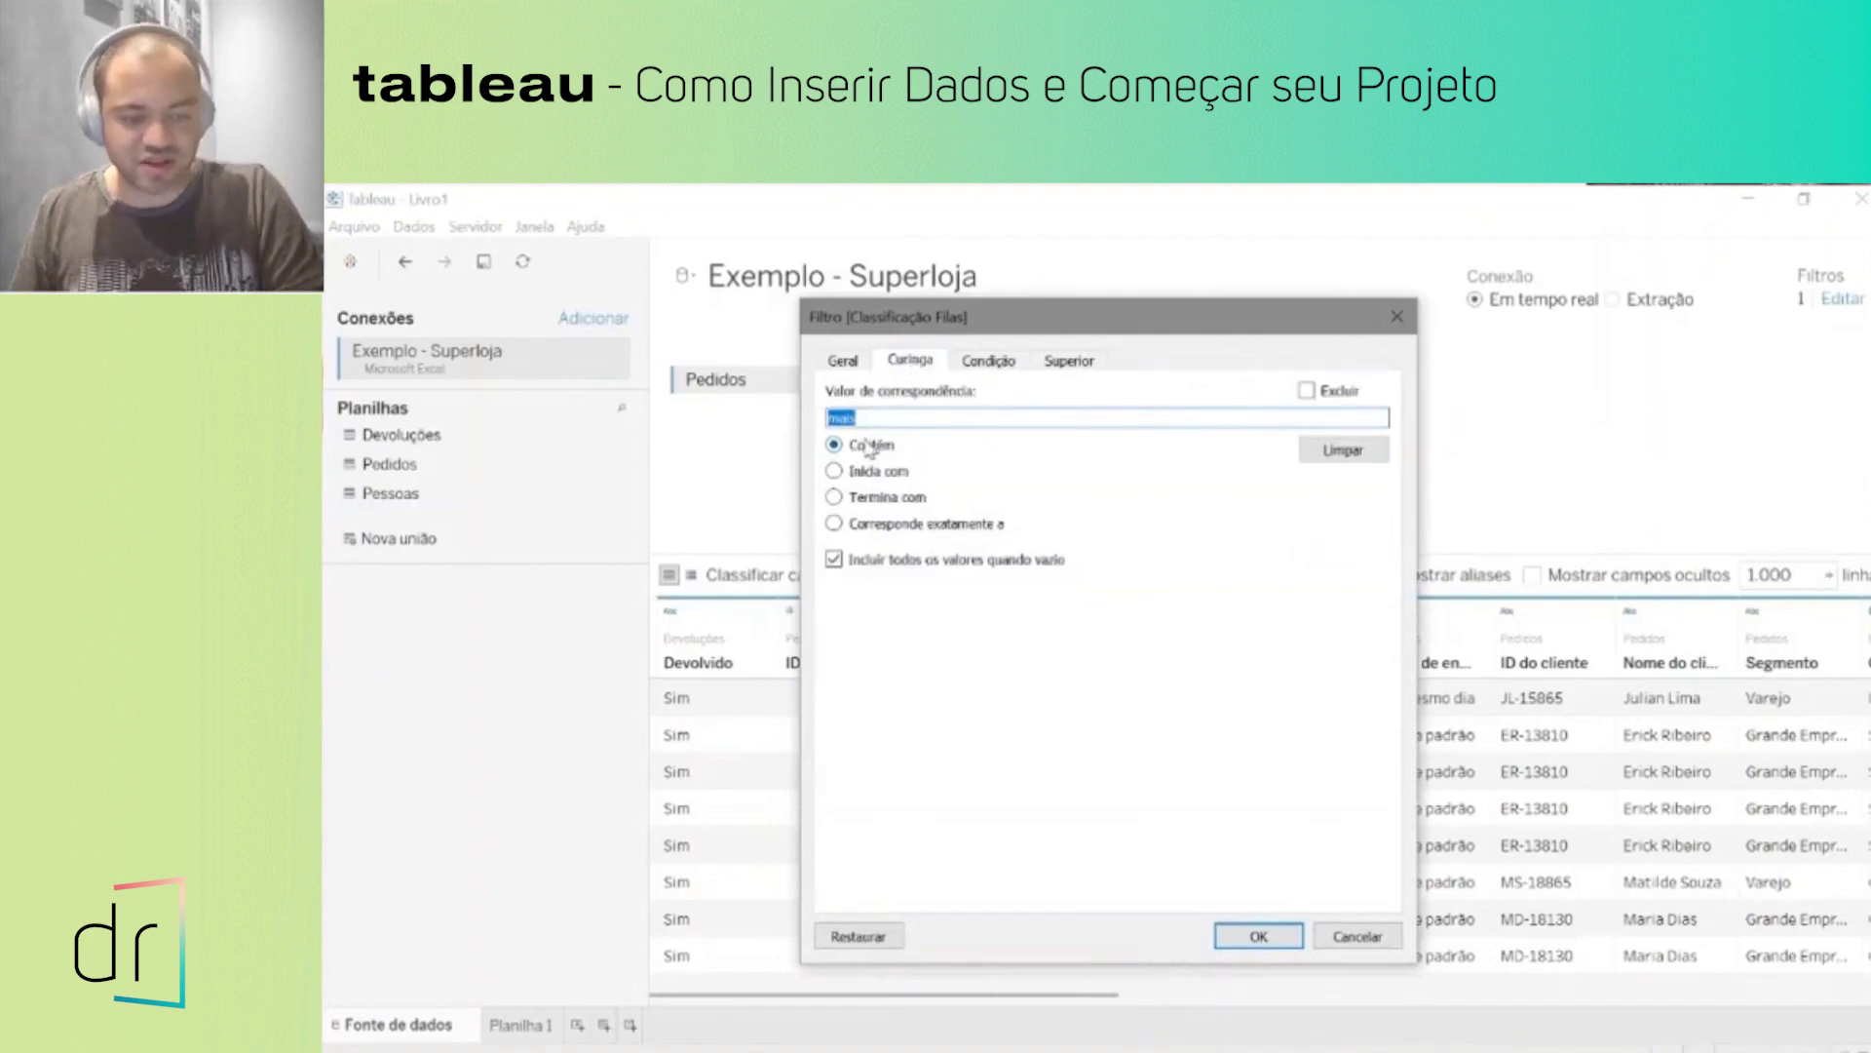
key(BackSpace)
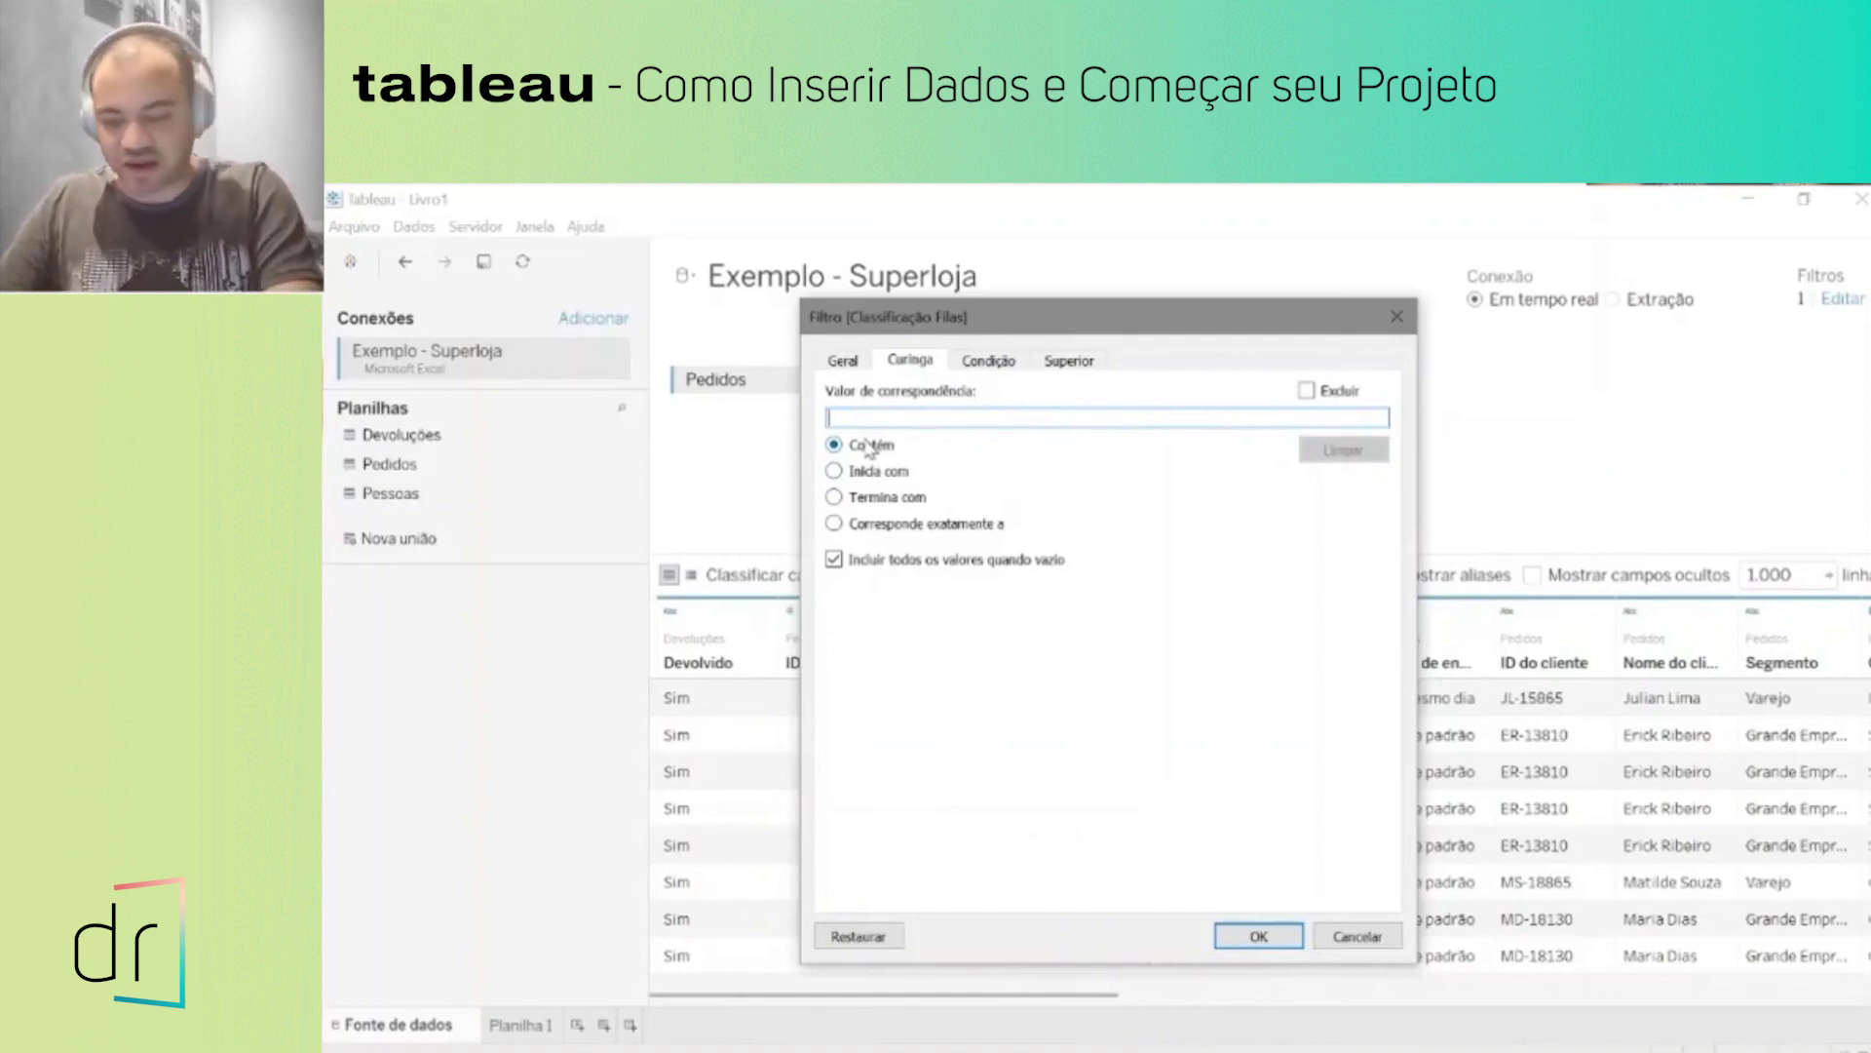
text(pri)
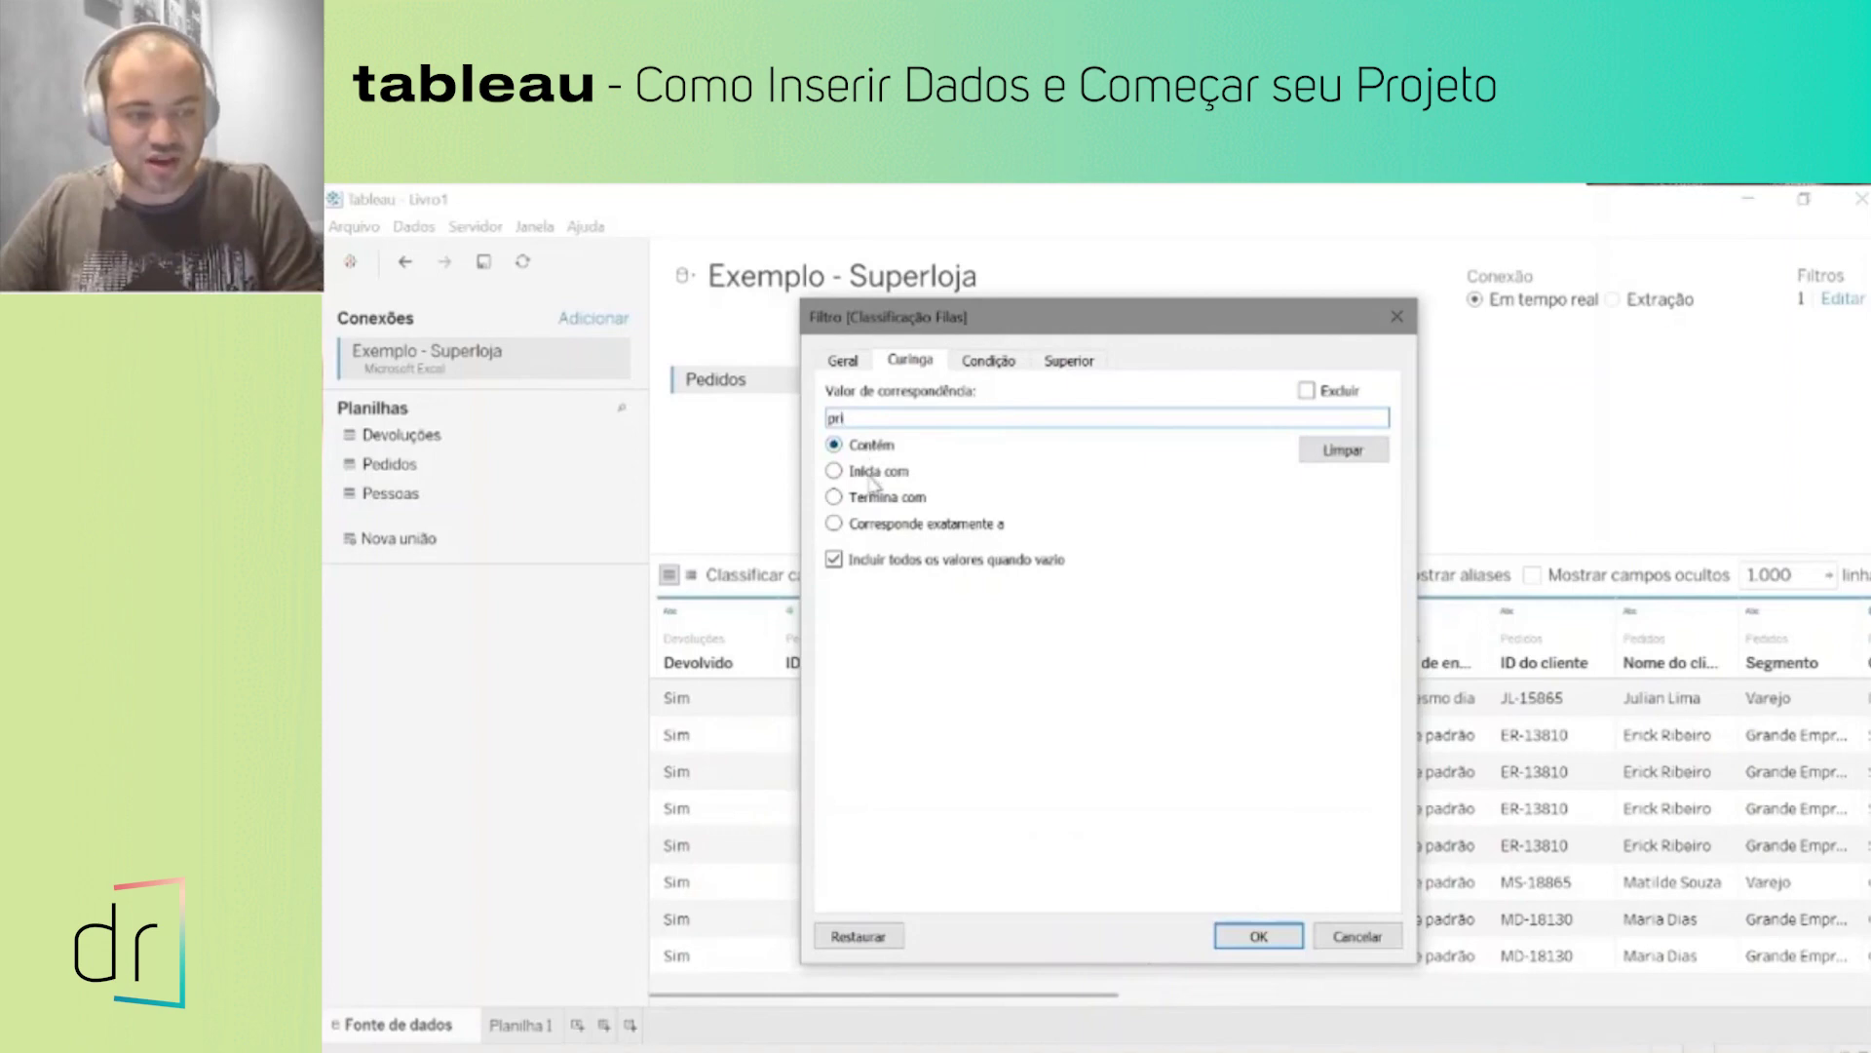
Step: Set the wildcard match type to Termina com and apply the data source filter
click(875, 499)
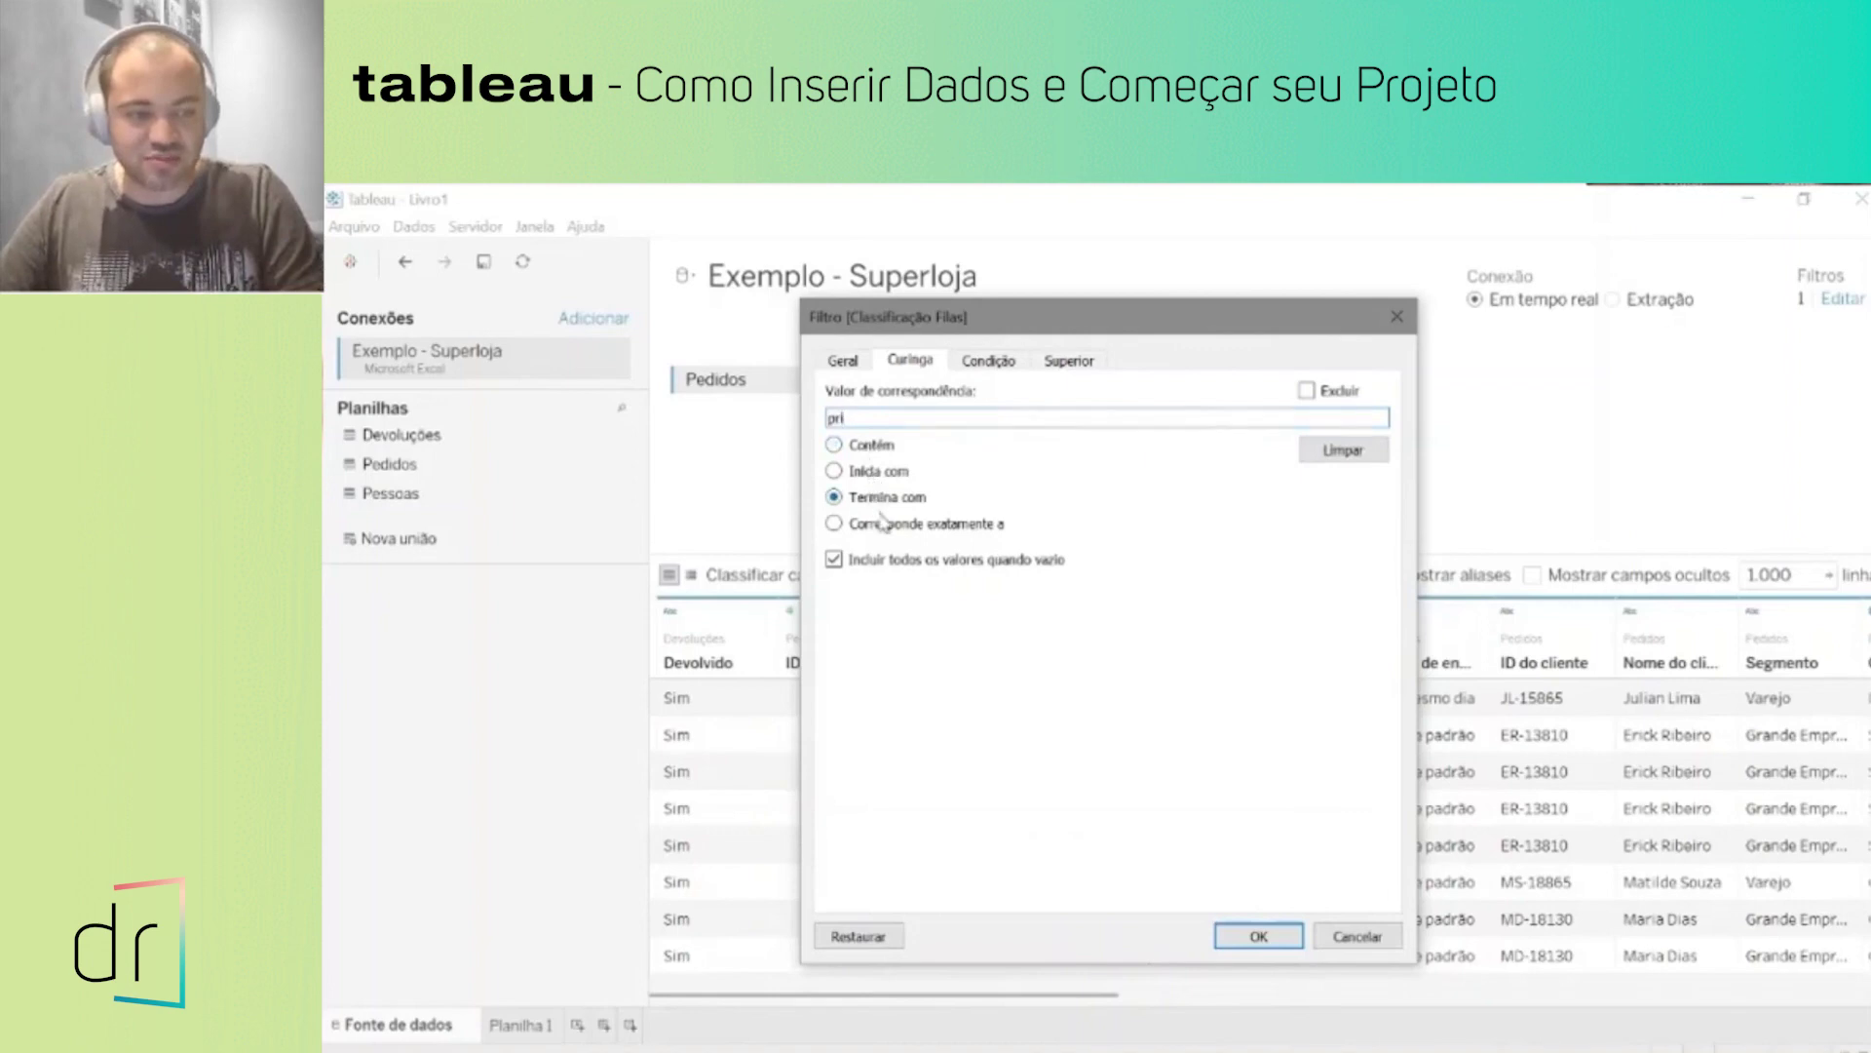
click(1258, 935)
click(1169, 700)
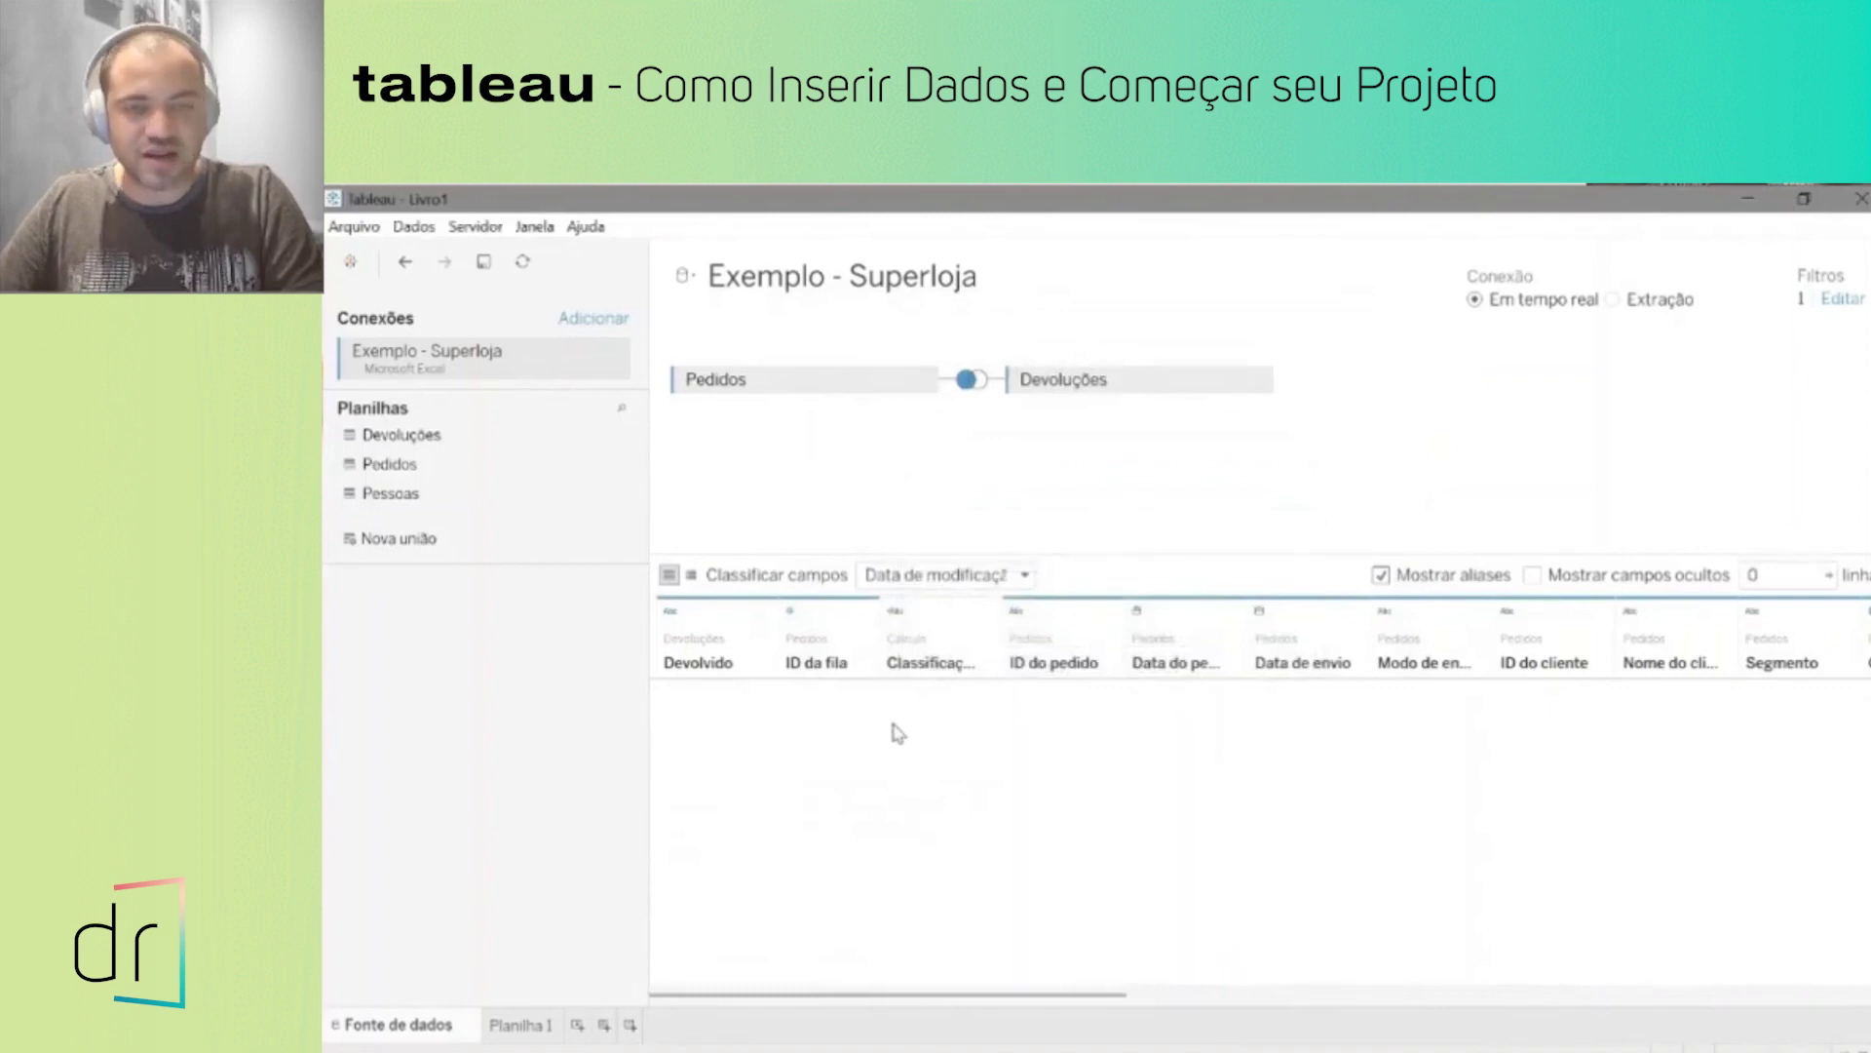
Step: Edit the Classificação Filas filter again, set its wildcard to Inicia com "Pri", and apply it to the data source
click(1840, 300)
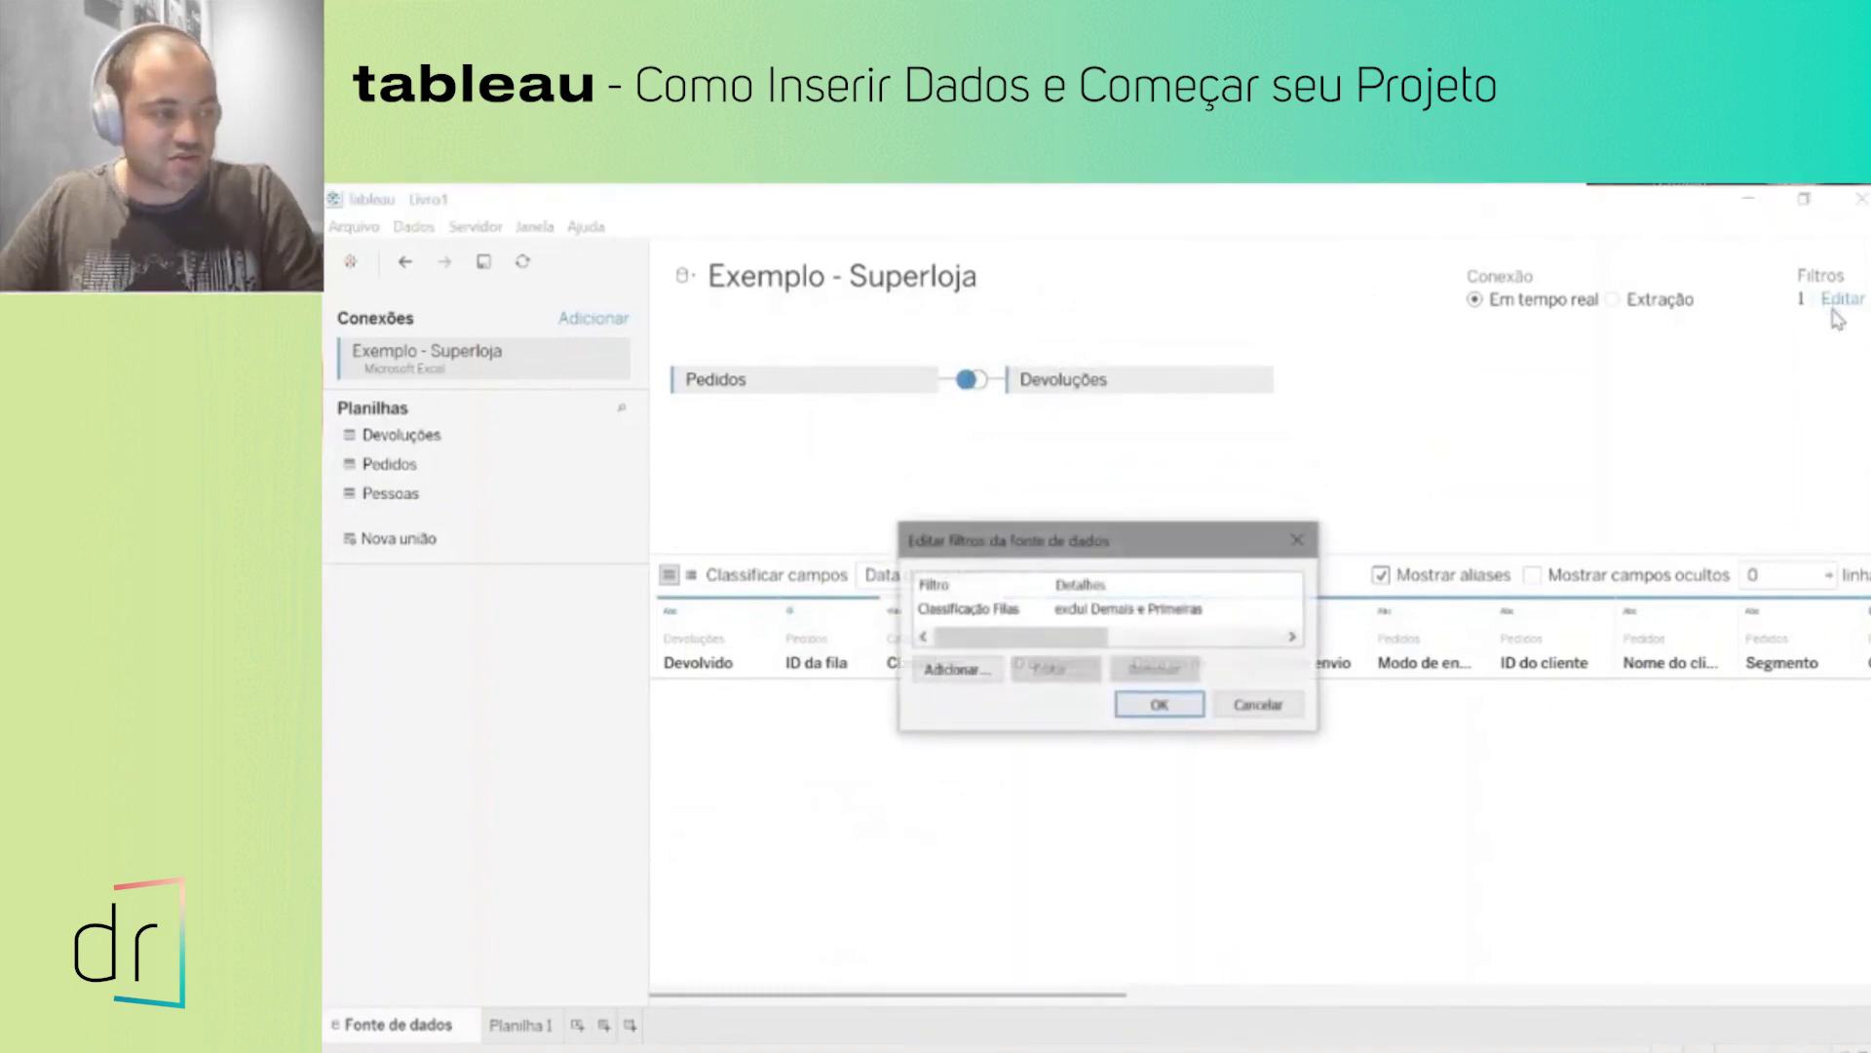
click(1206, 606)
click(1052, 669)
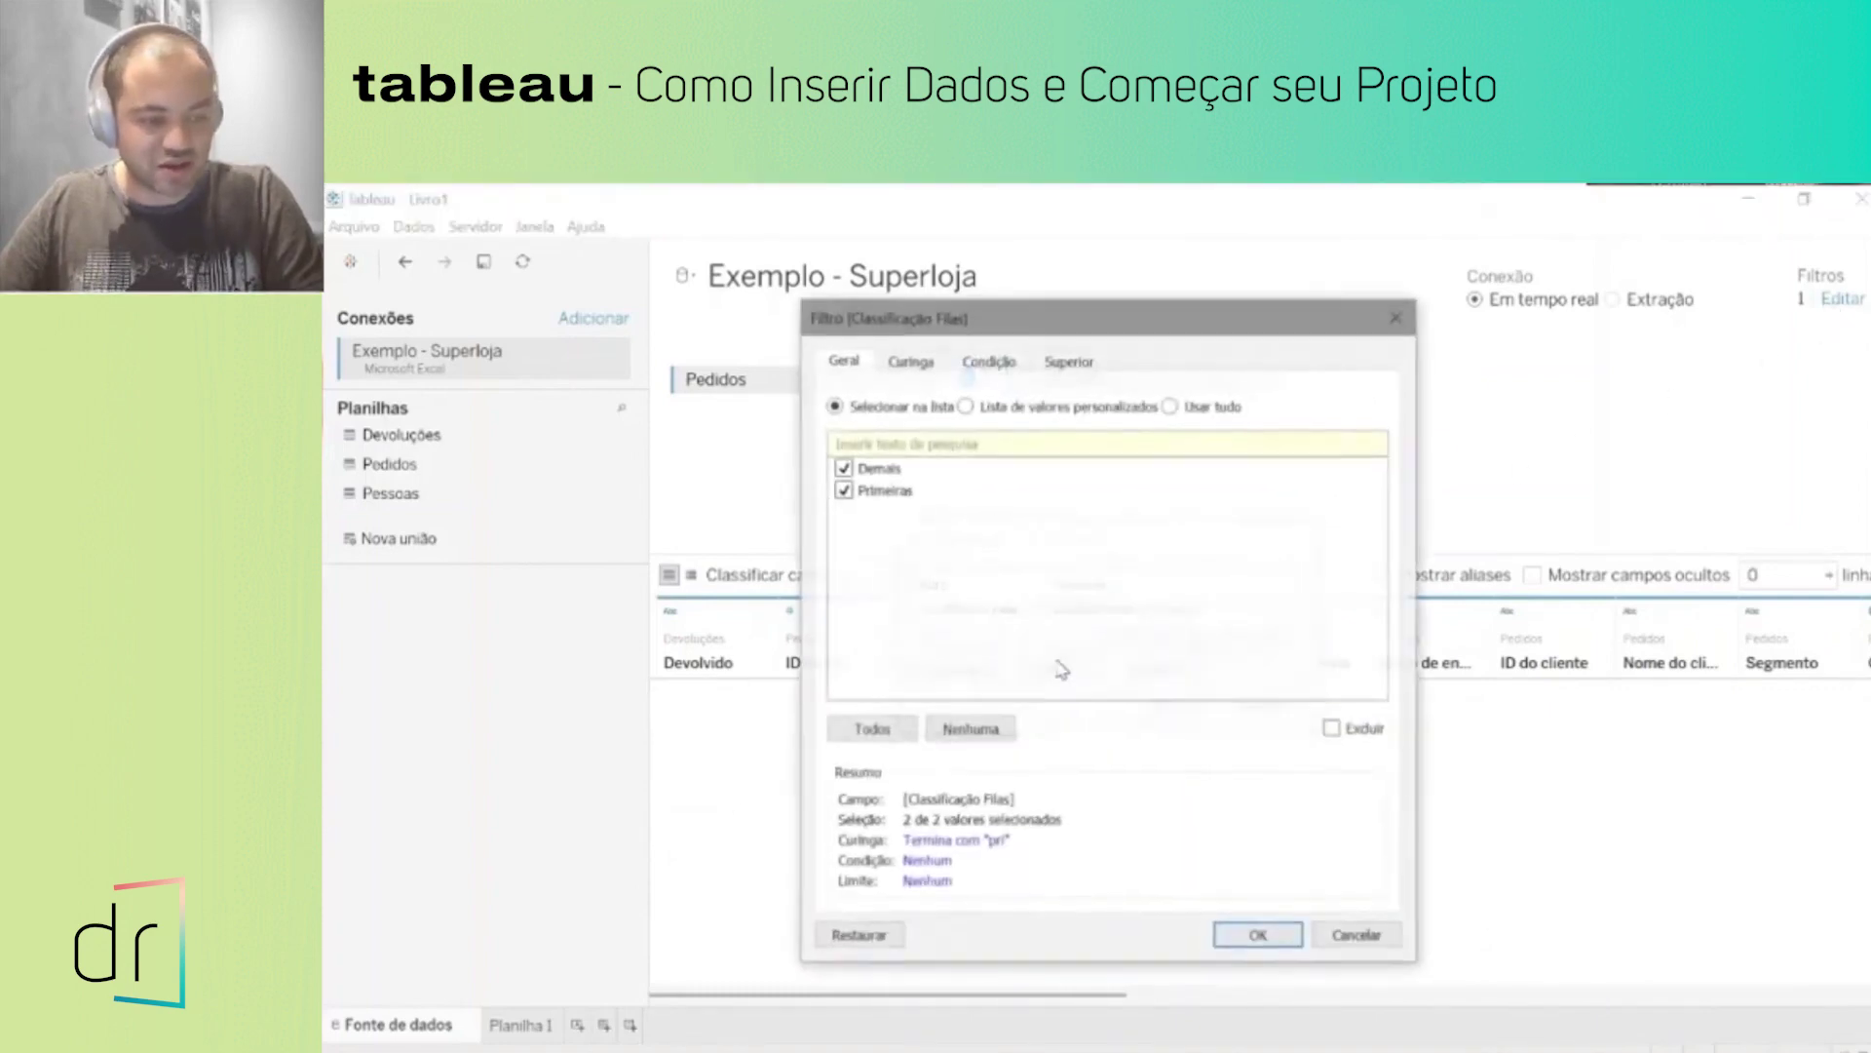
click(936, 361)
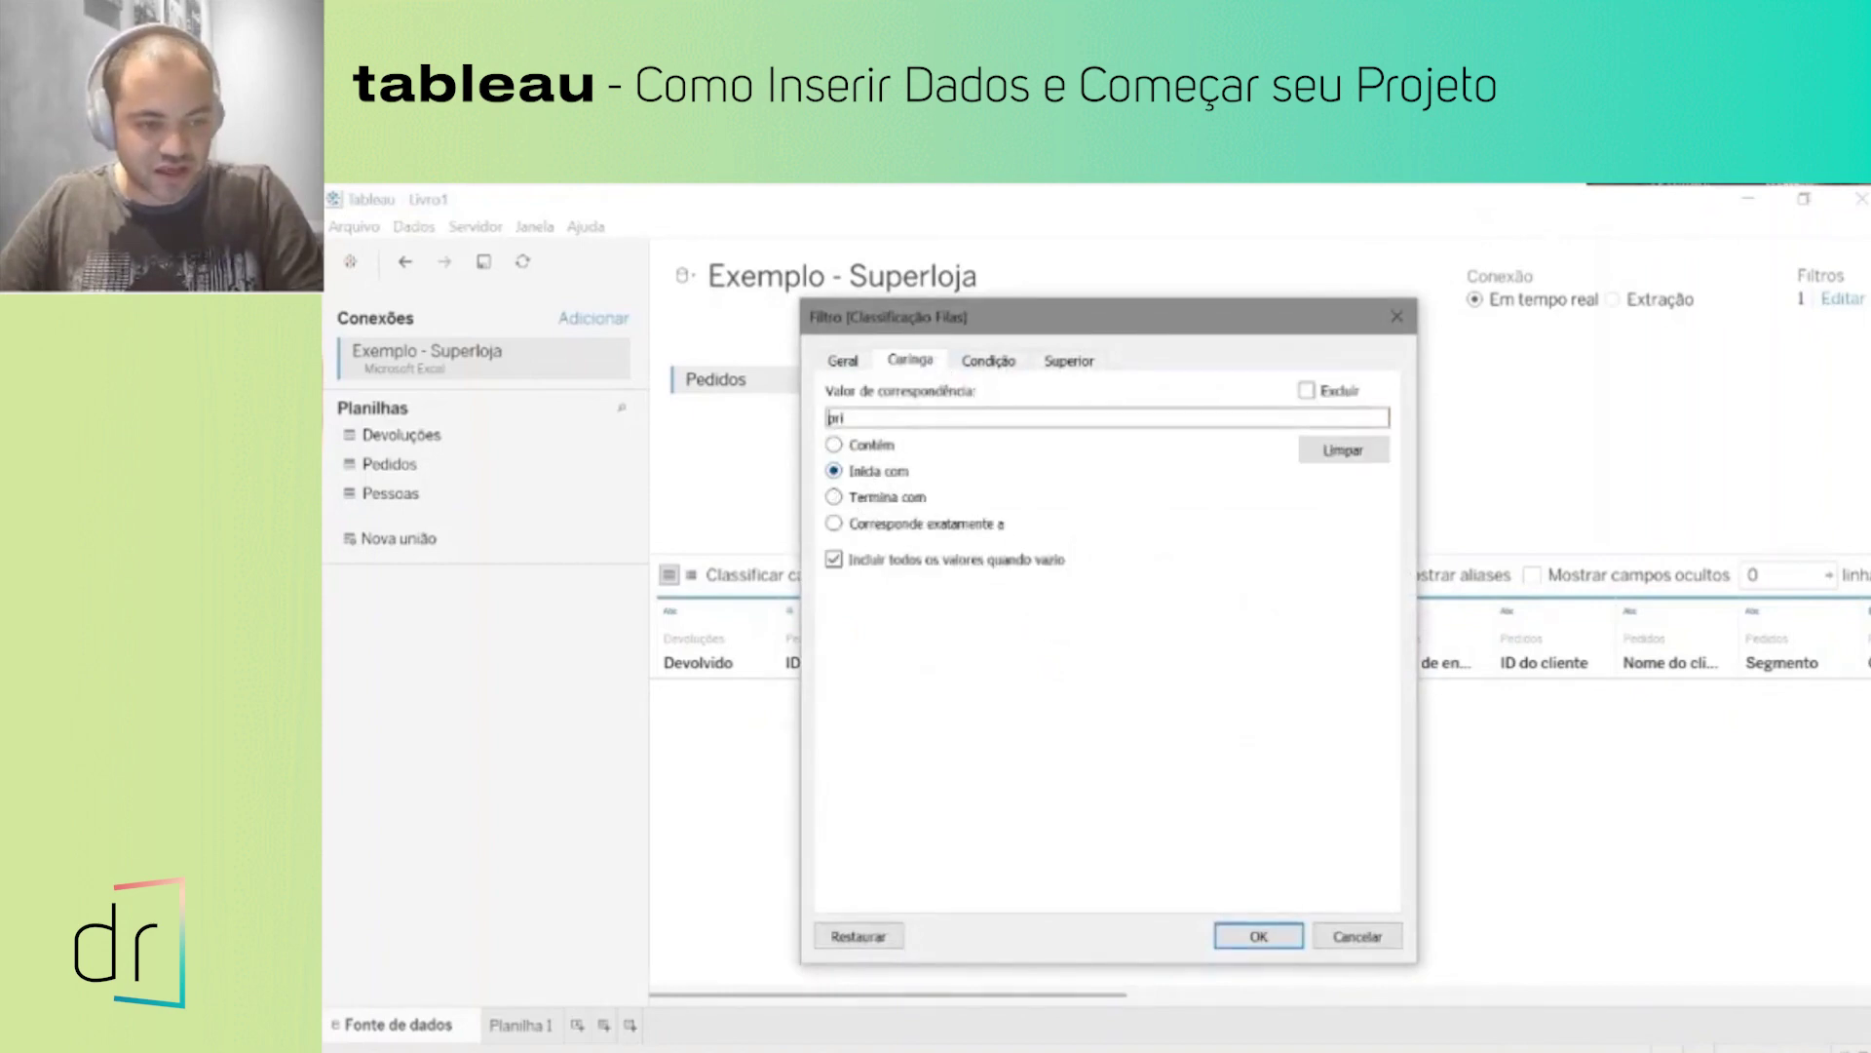
click(851, 418)
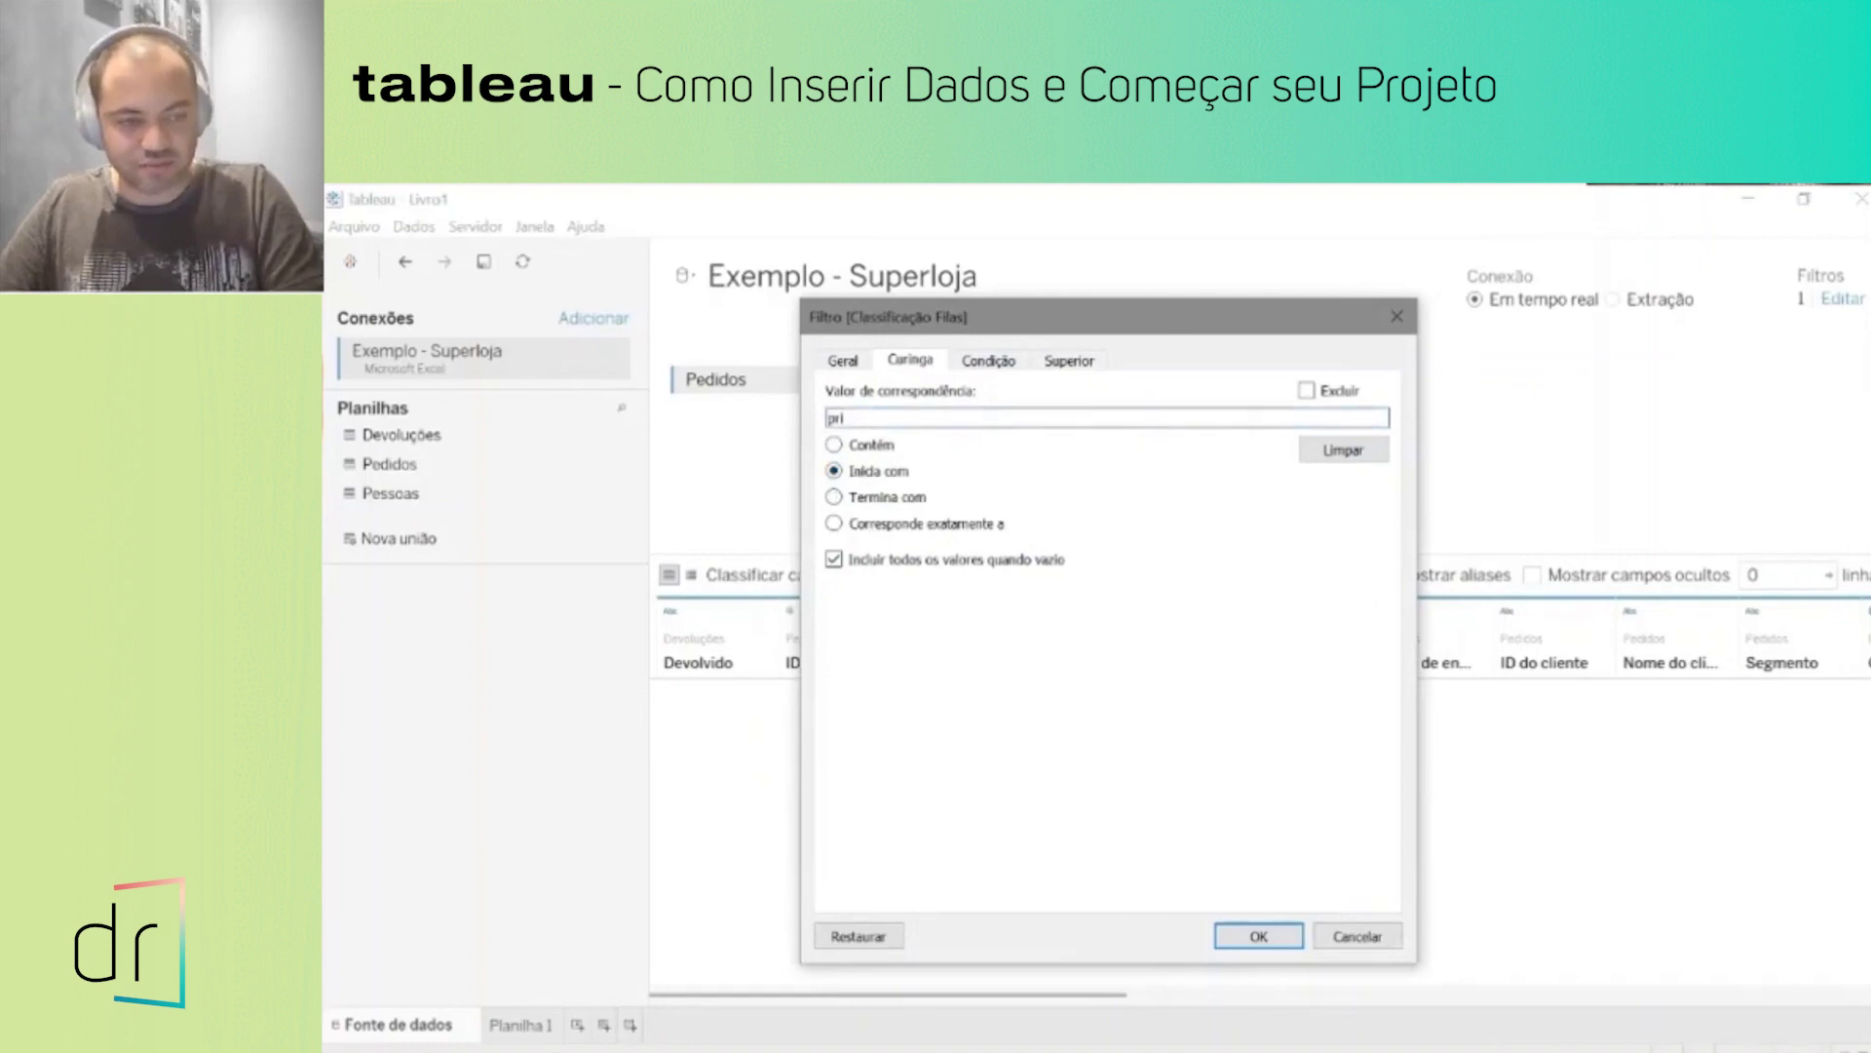
key(Delete)
text(P)
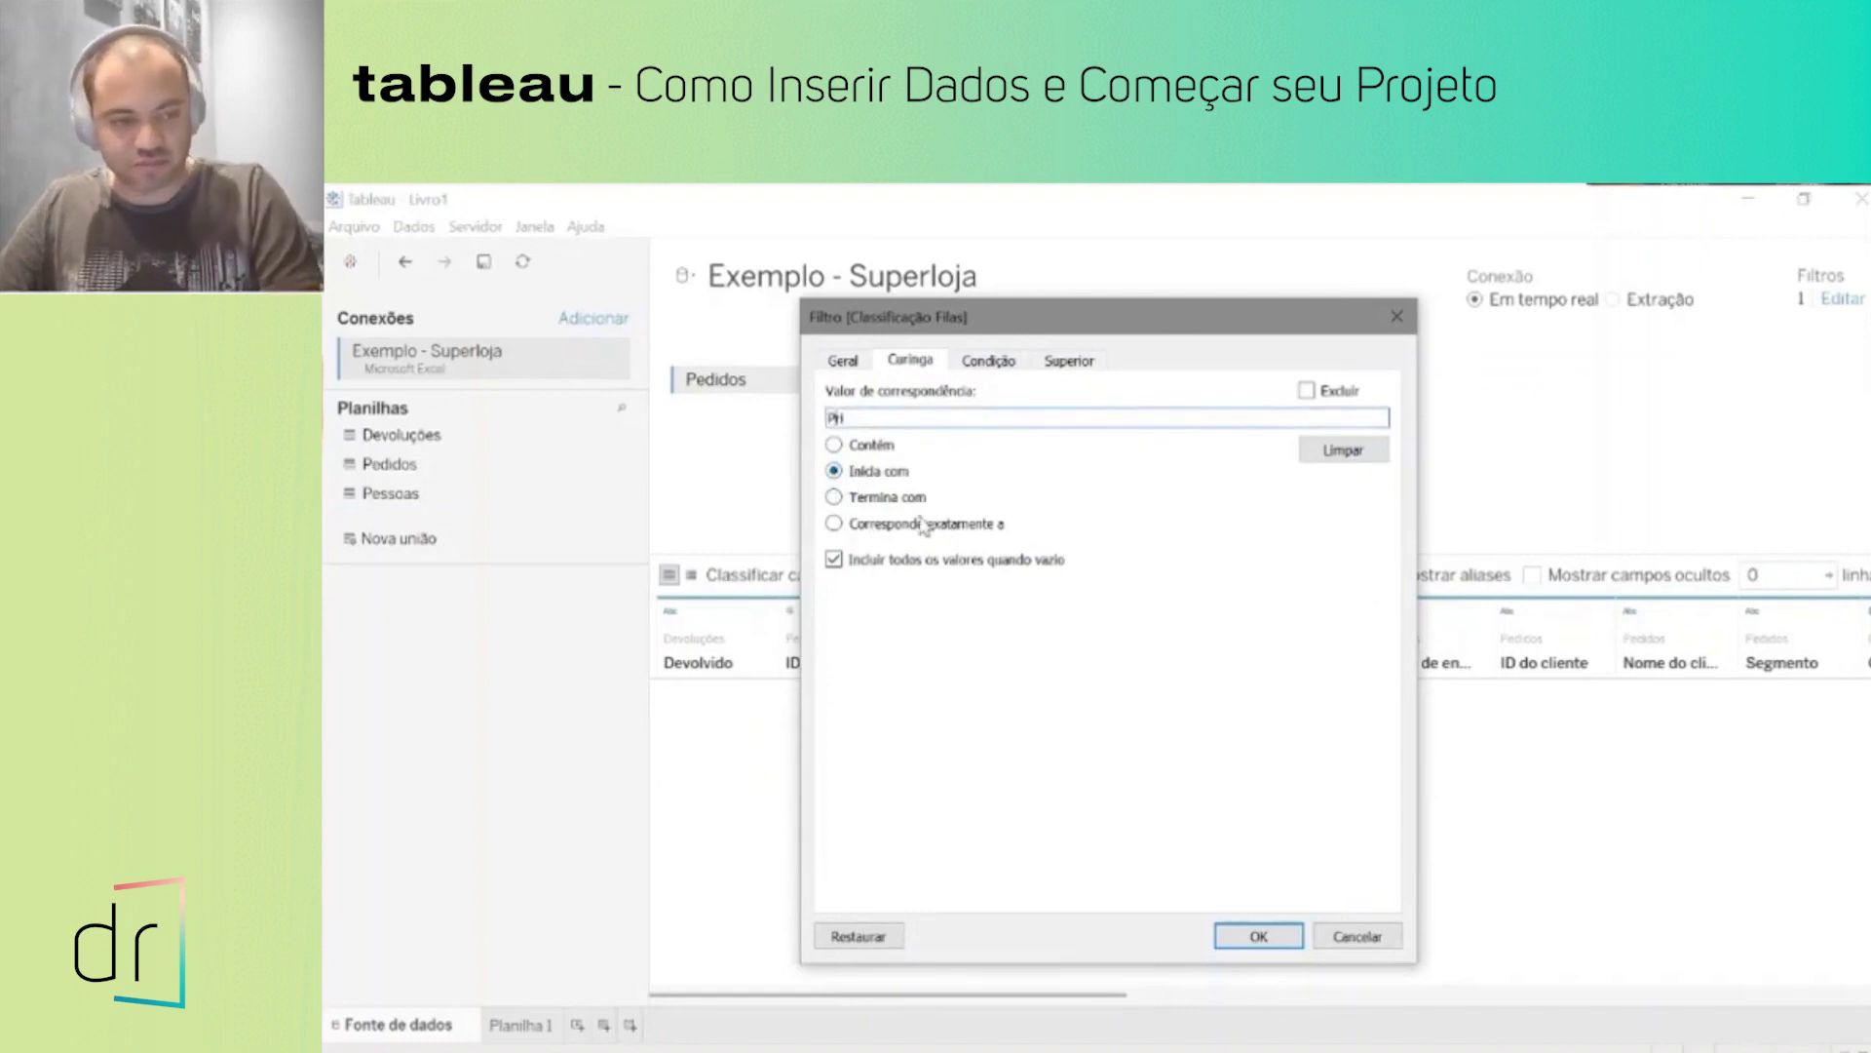
click(1225, 934)
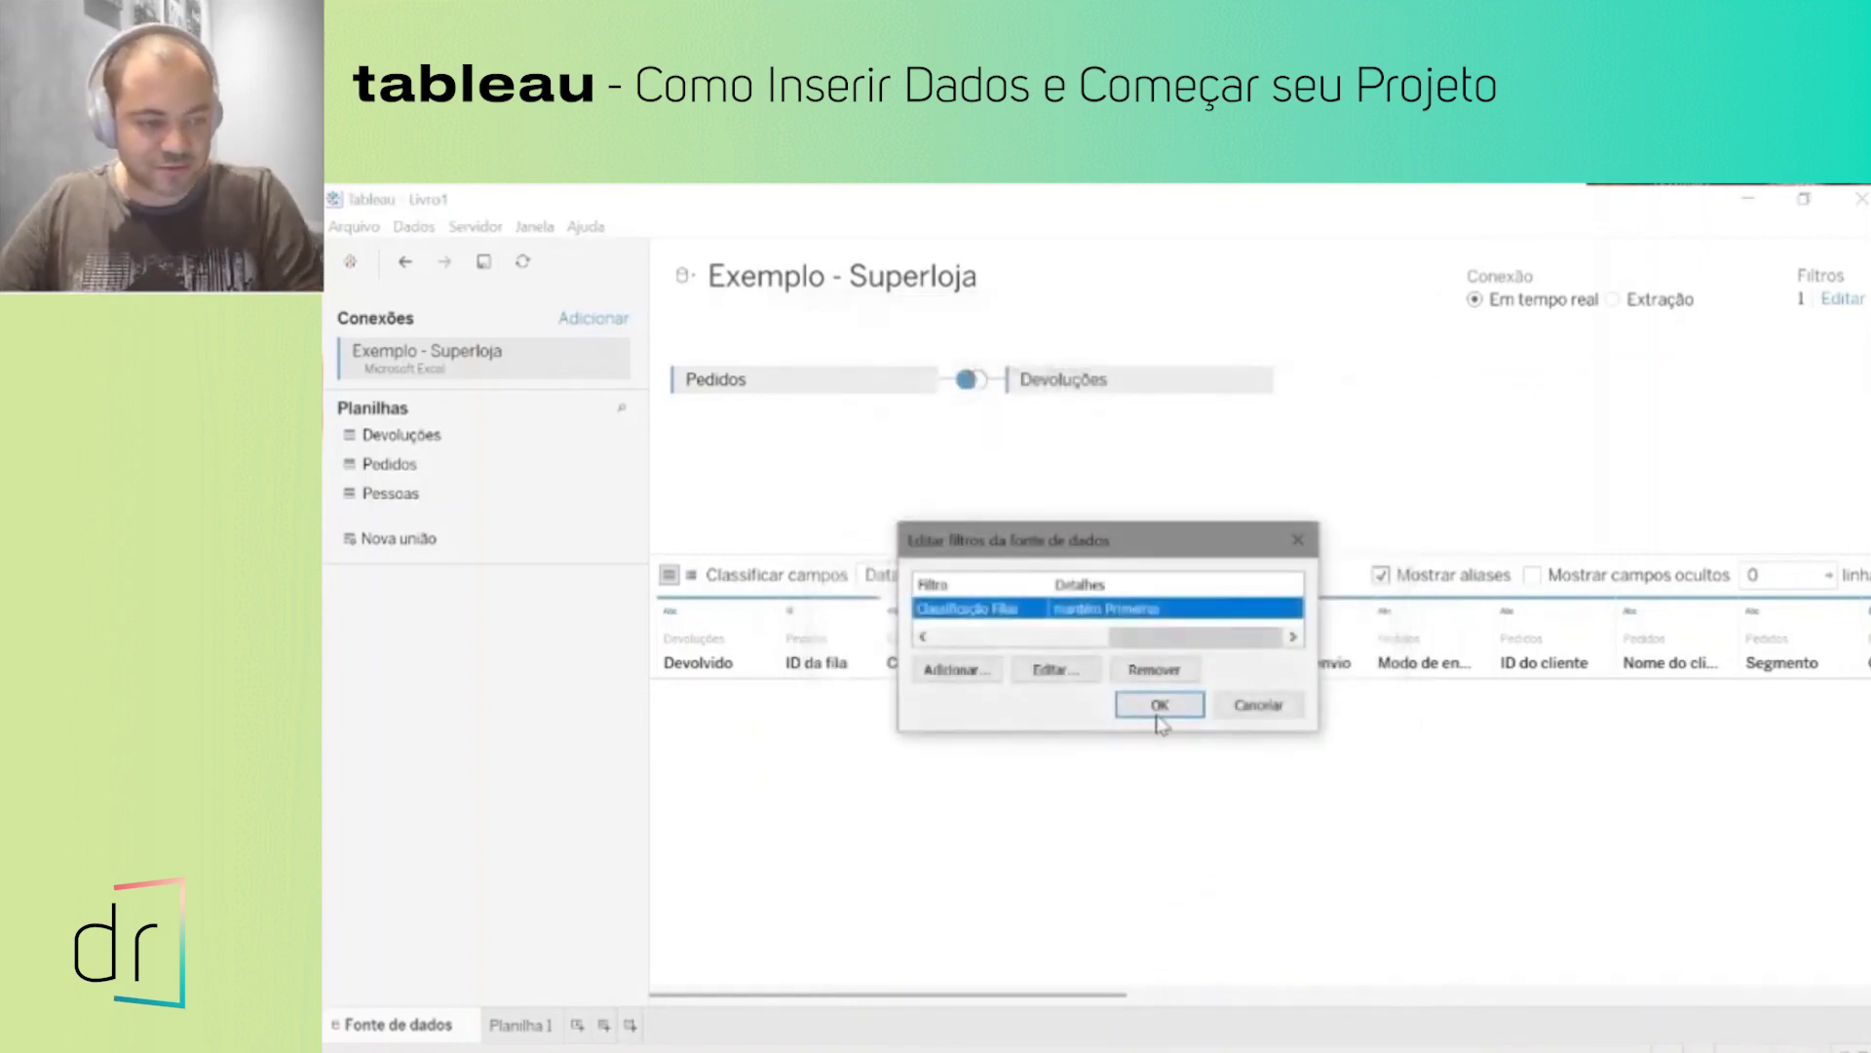
click(1158, 710)
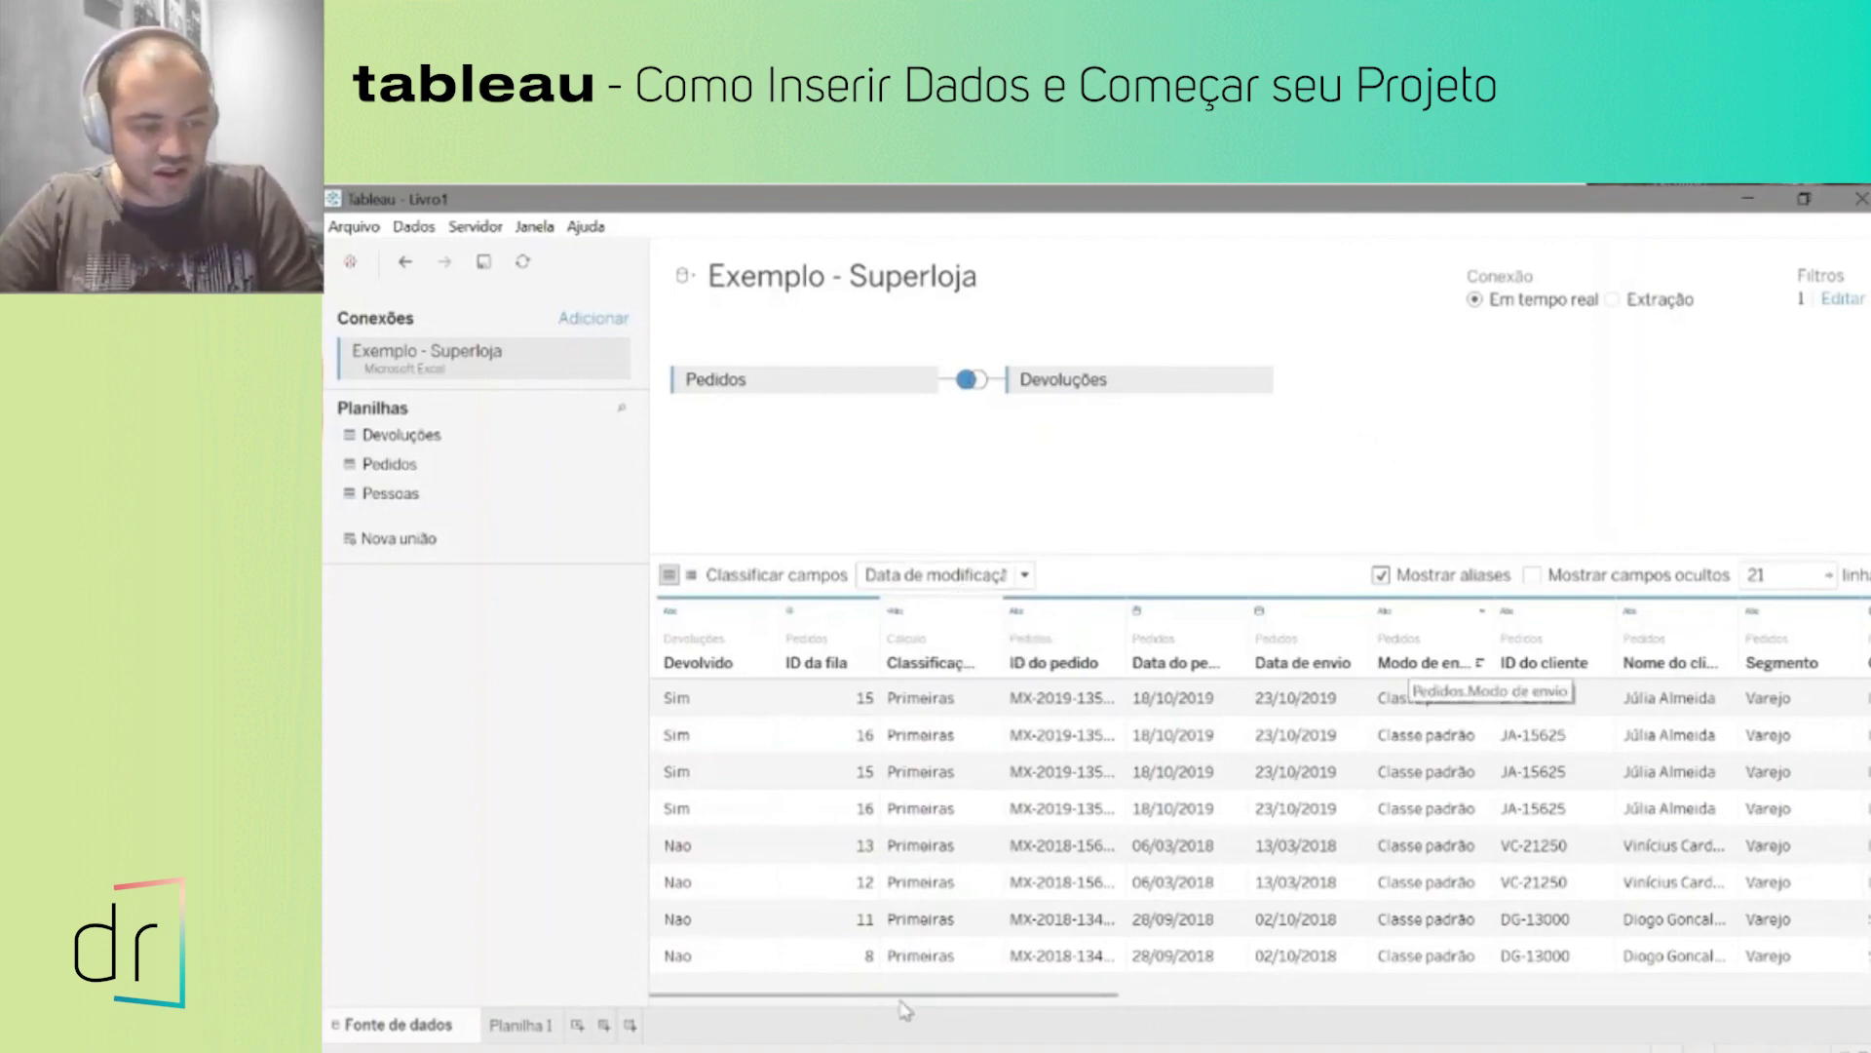
Step: Start adding a second data source filter based on the ID da fila field
mouse_move(915, 995)
mouse_down()
mouse_move(1032, 1000)
mouse_move(923, 996)
mouse_up()
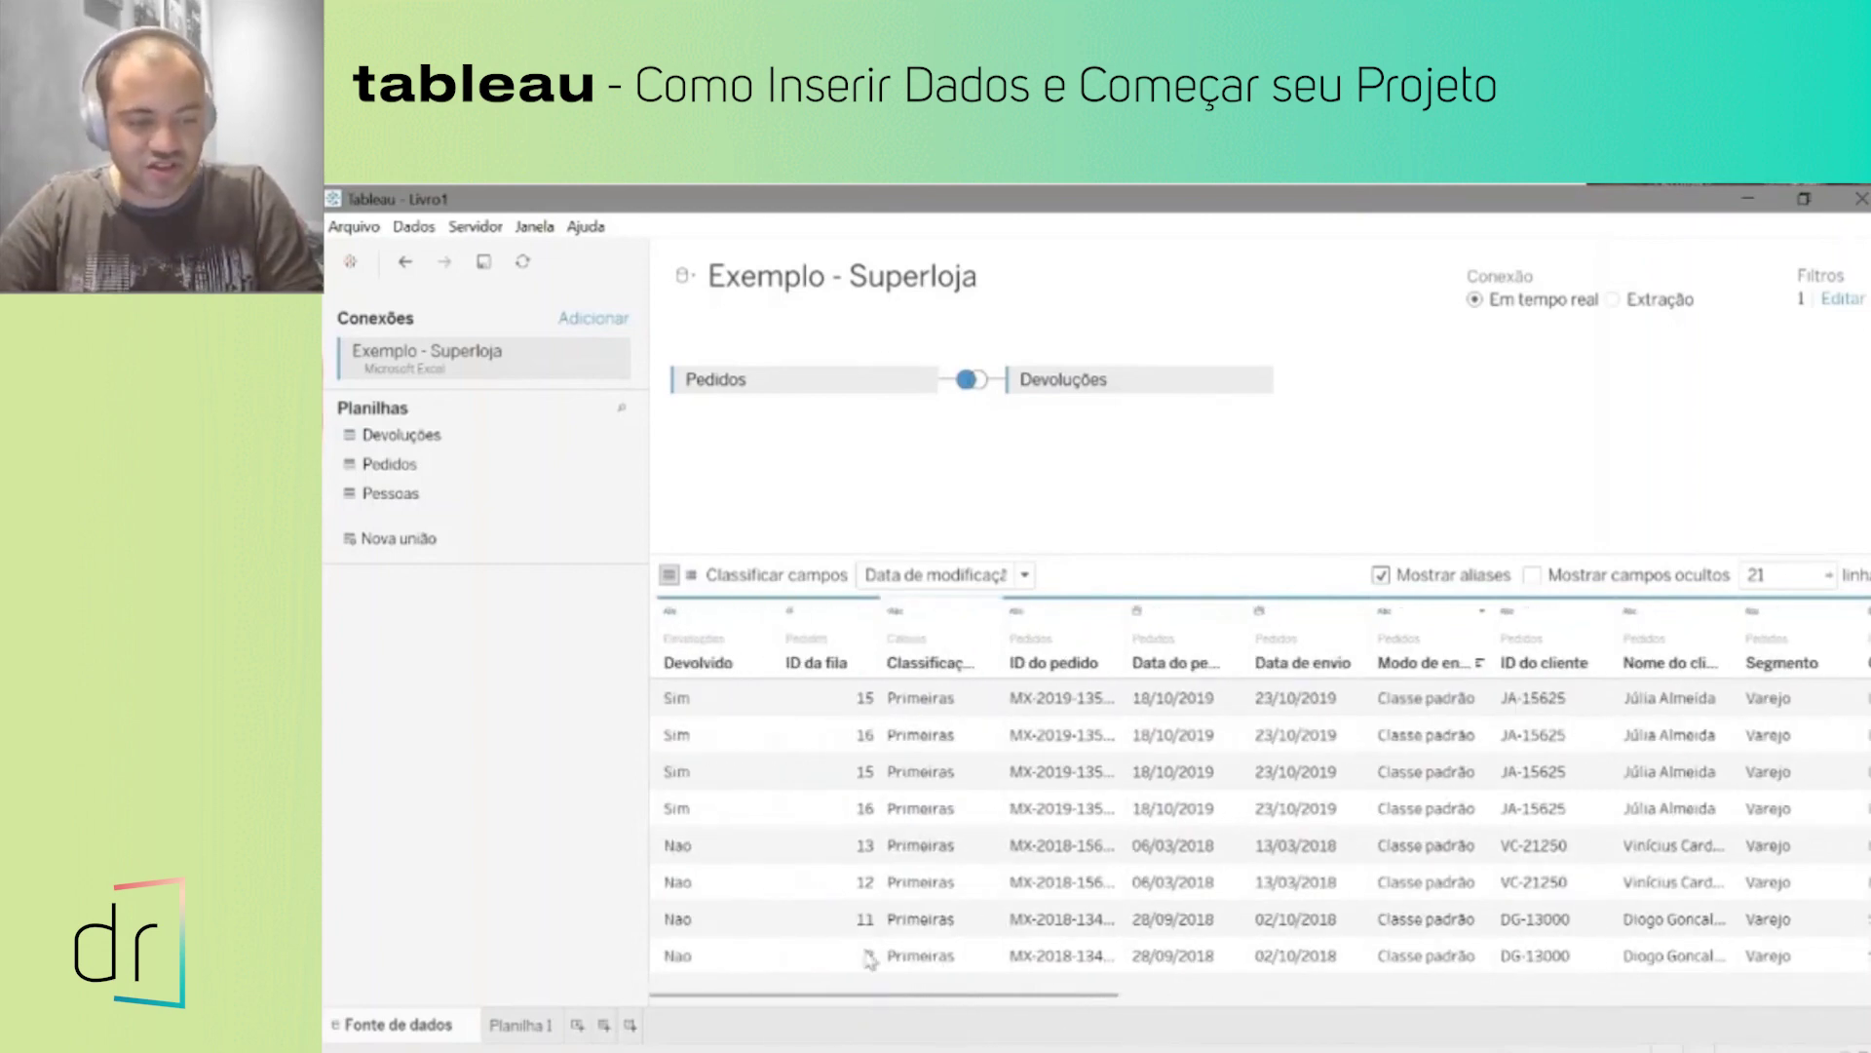
right_click(826, 626)
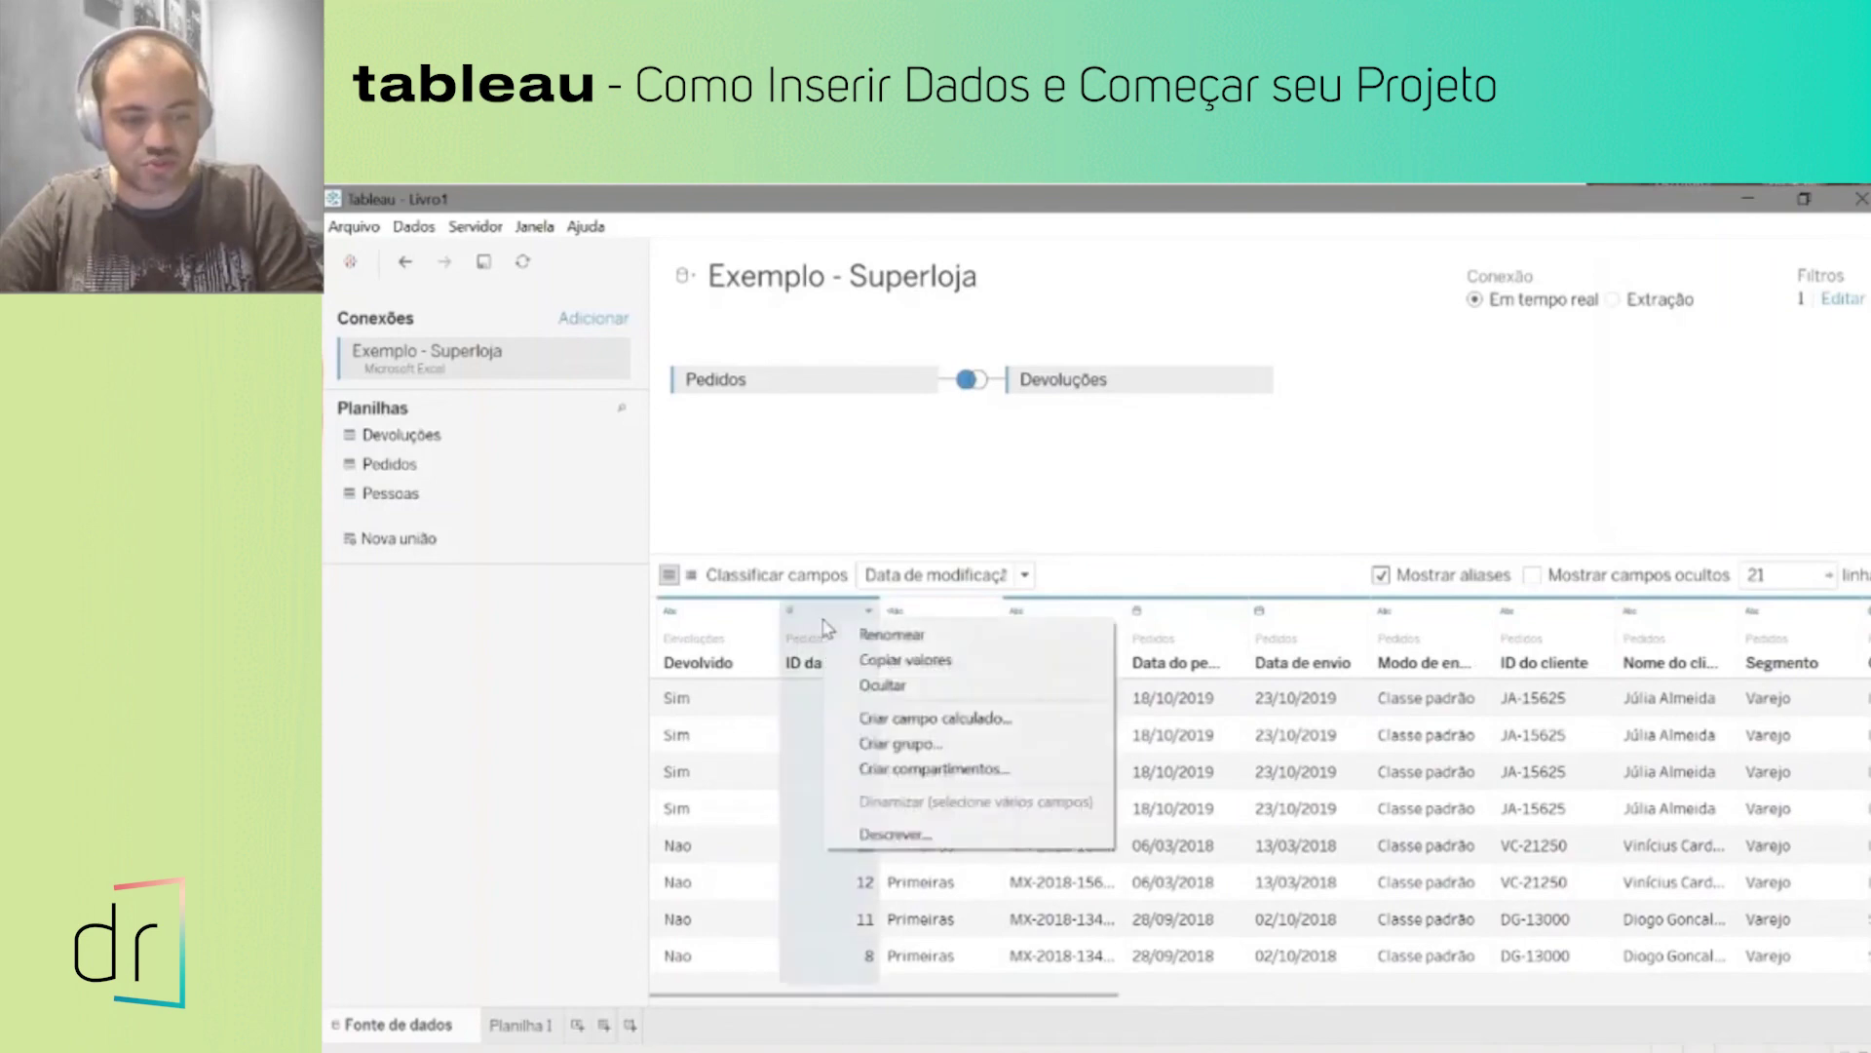
click(1843, 308)
click(1843, 304)
drag(1144, 524, 1144, 352)
click(960, 669)
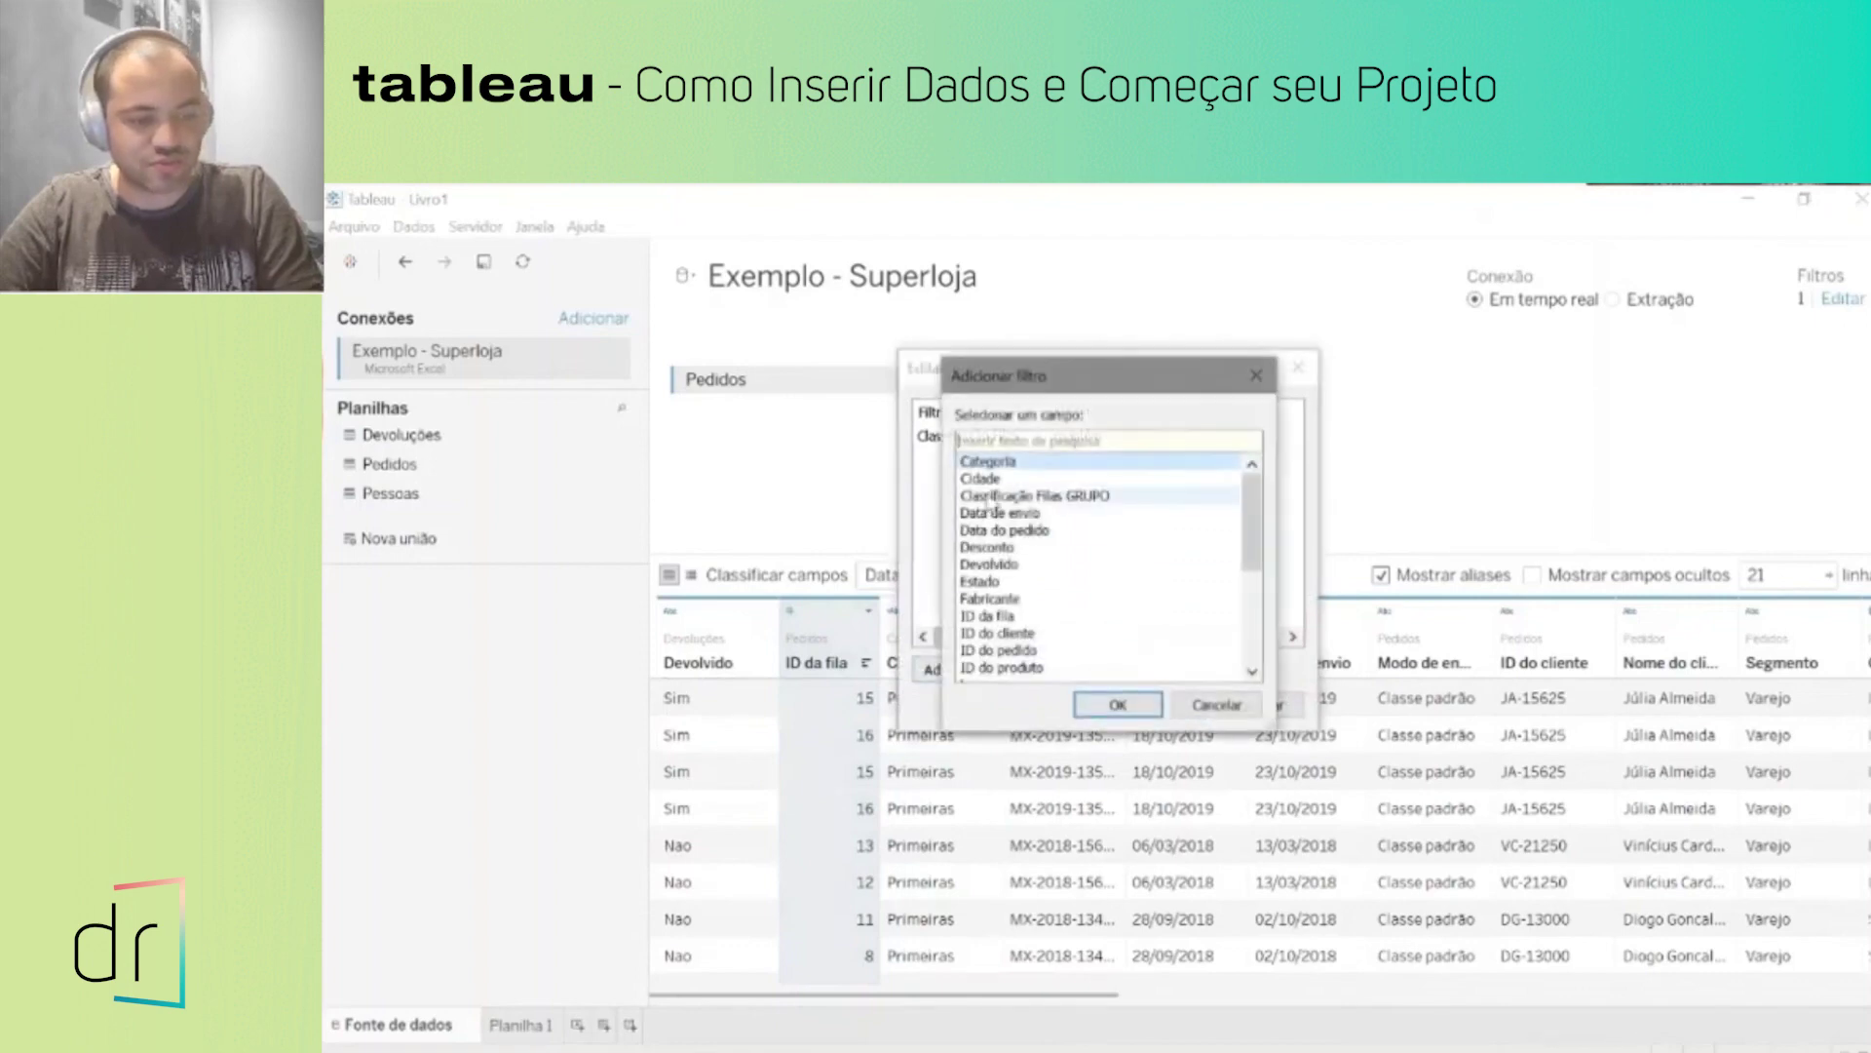
click(991, 617)
click(1117, 704)
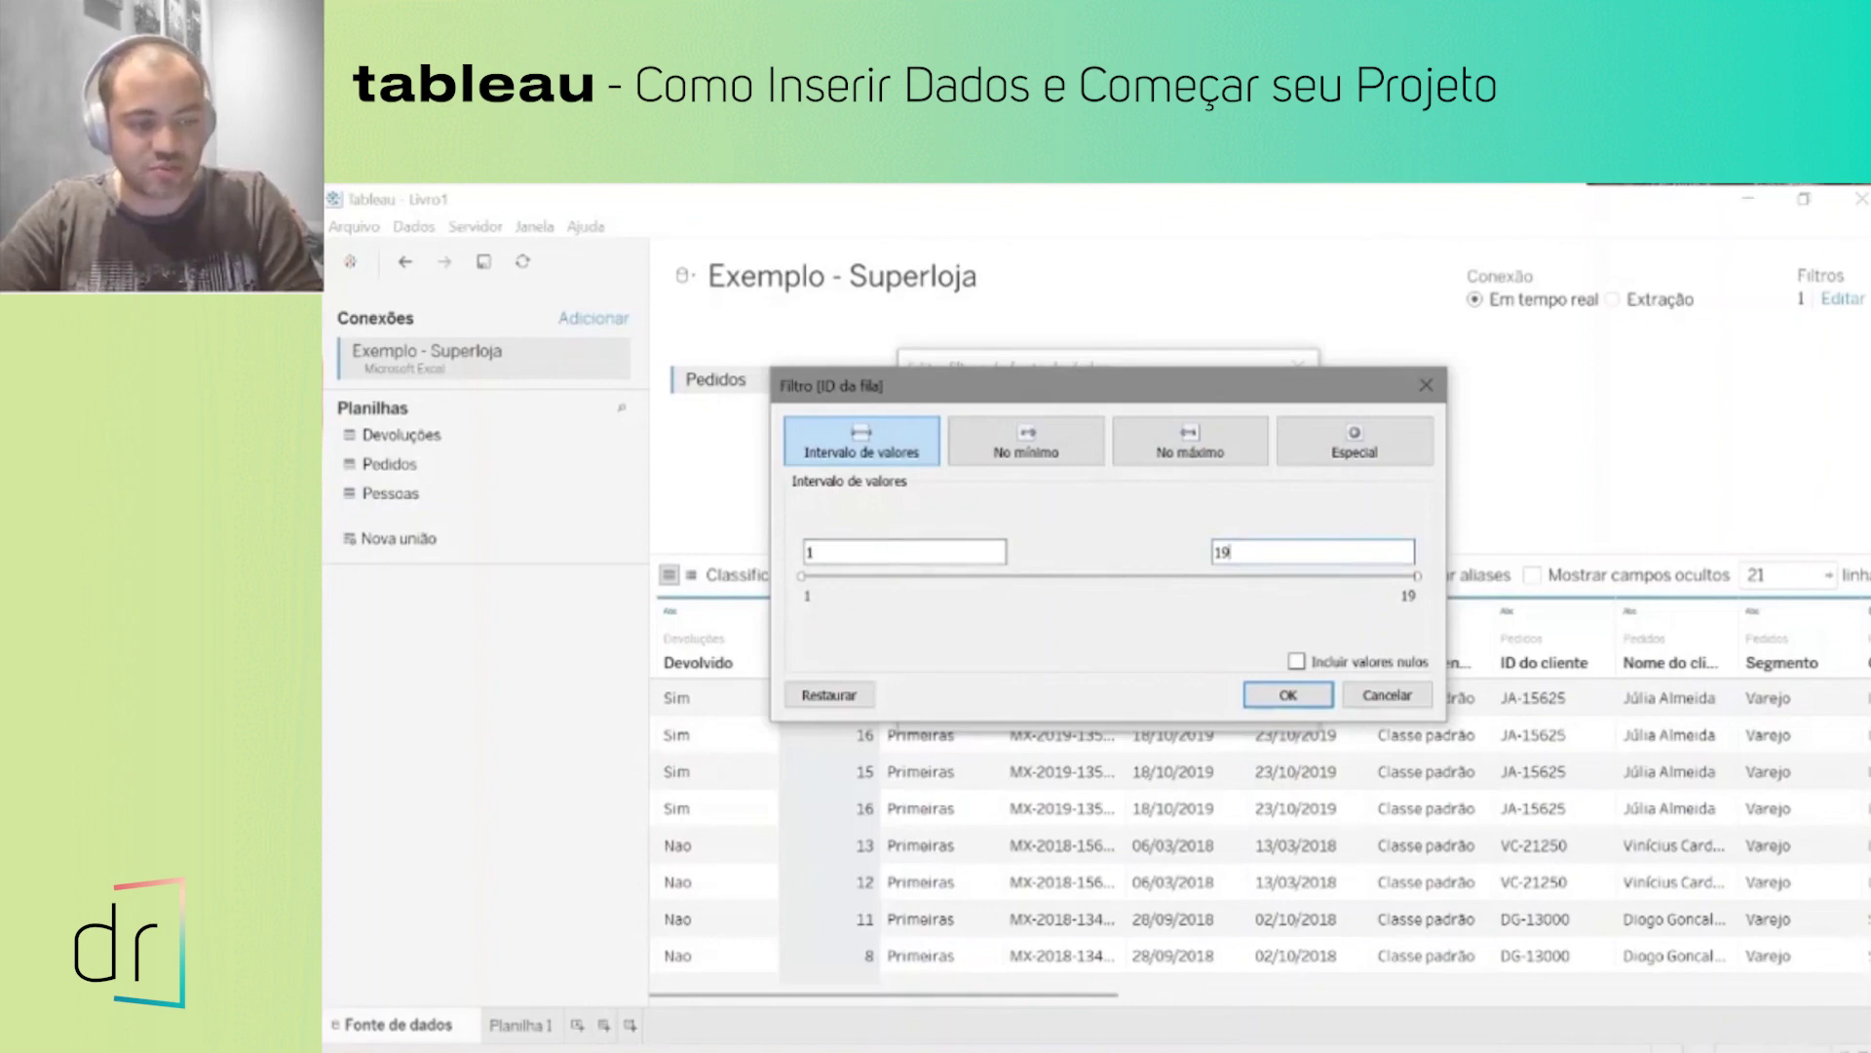
Step: Try the No mínimo, No máximo and Especial options of the ID da fila filter, then cancel adding it
click(1230, 552)
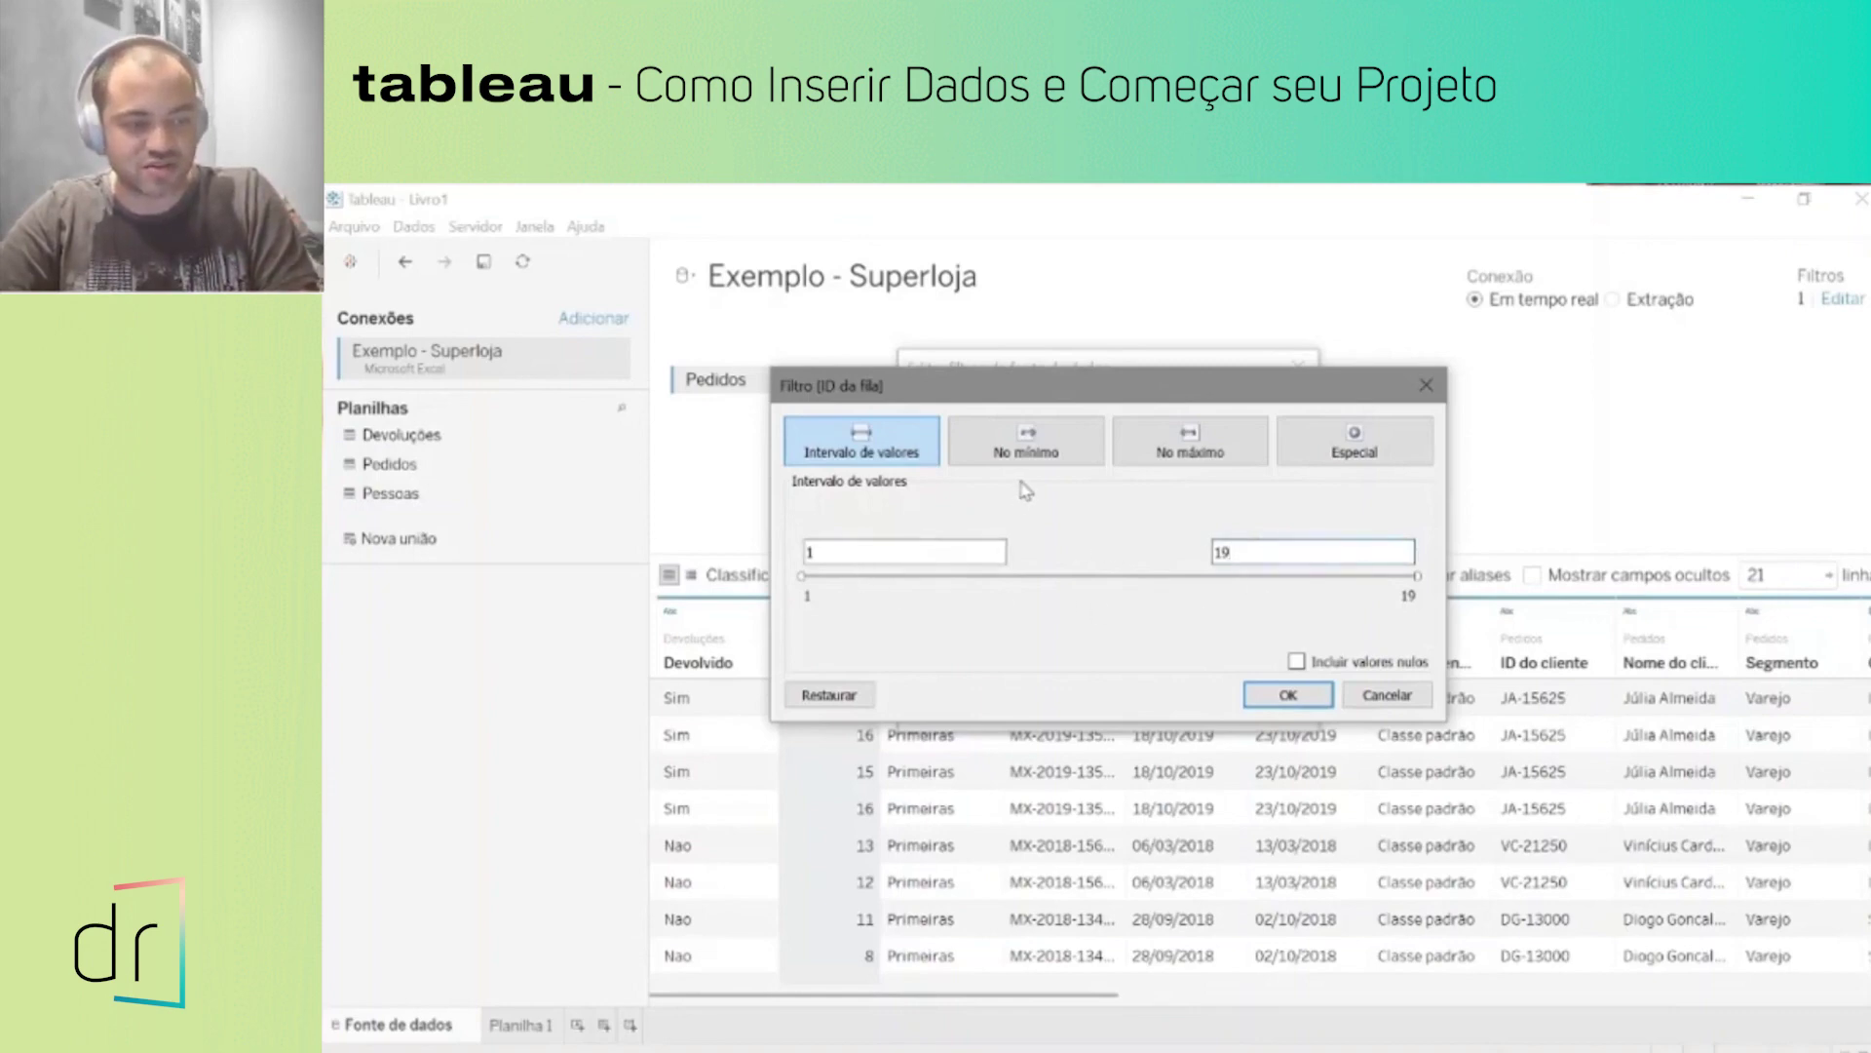
click(1026, 446)
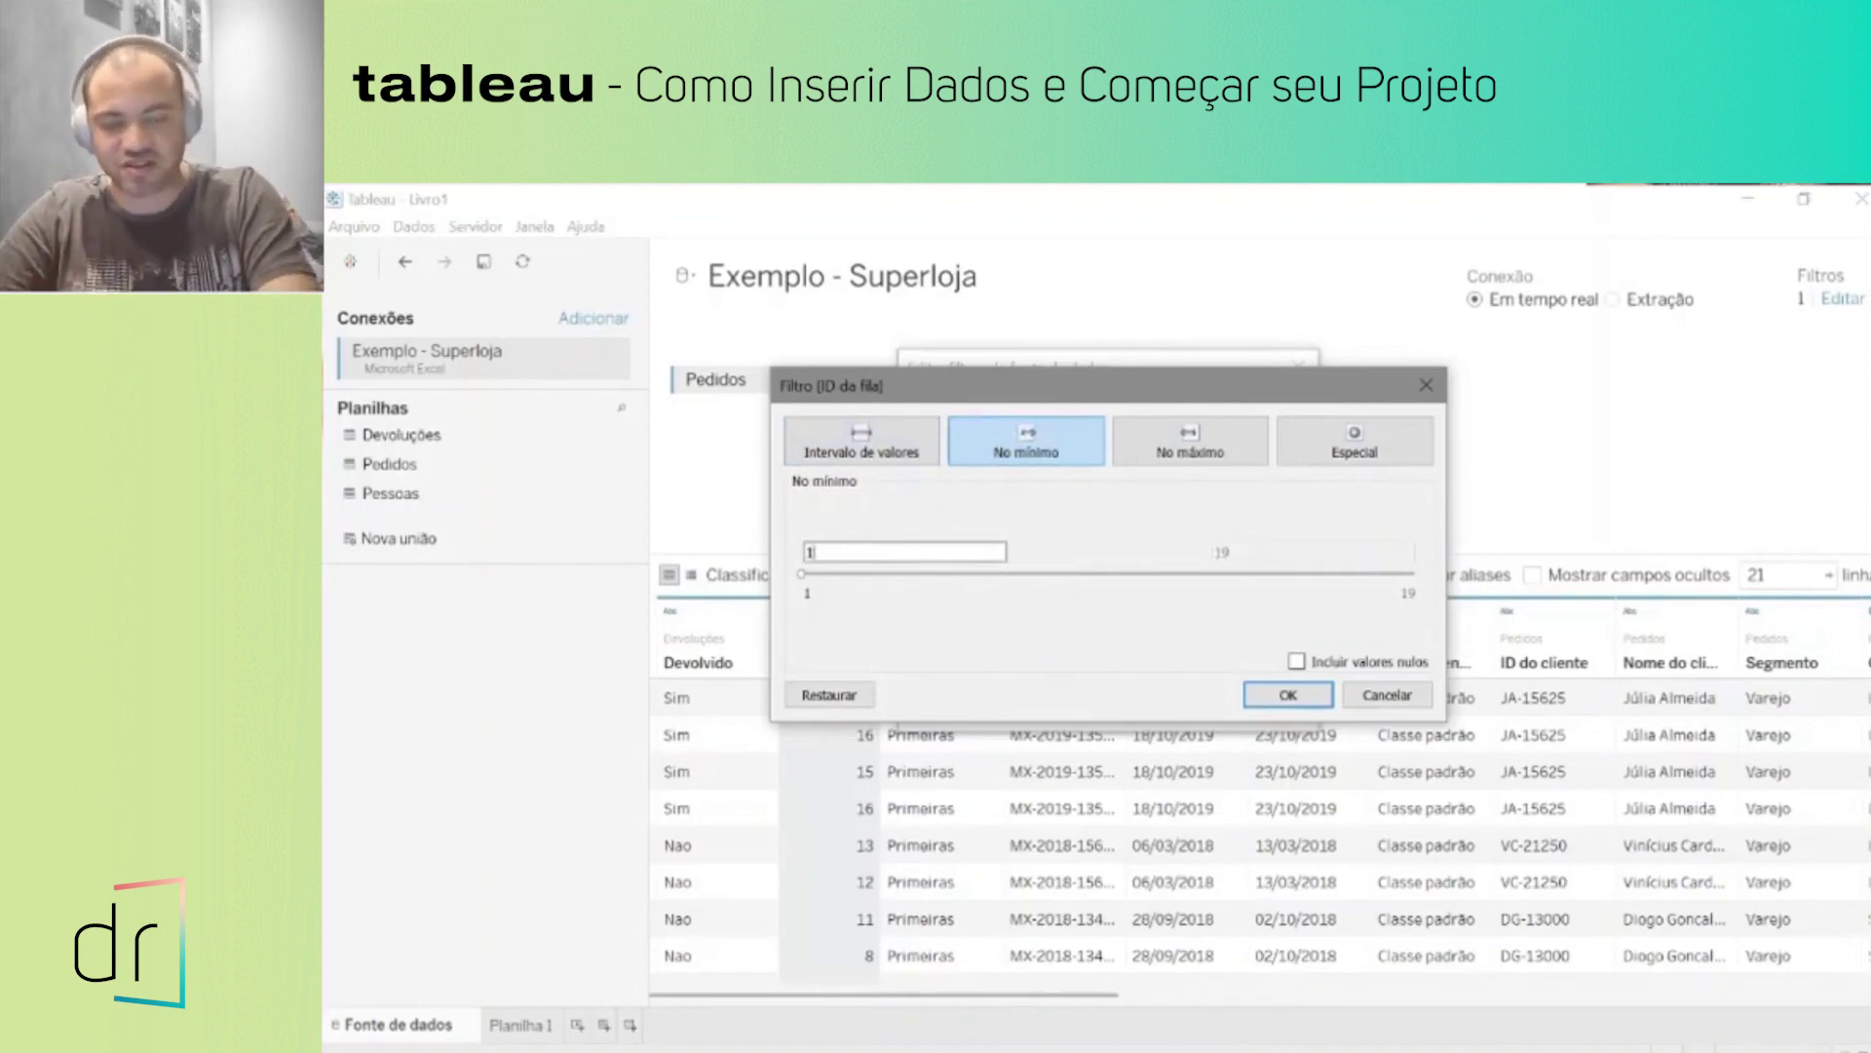
click(1188, 458)
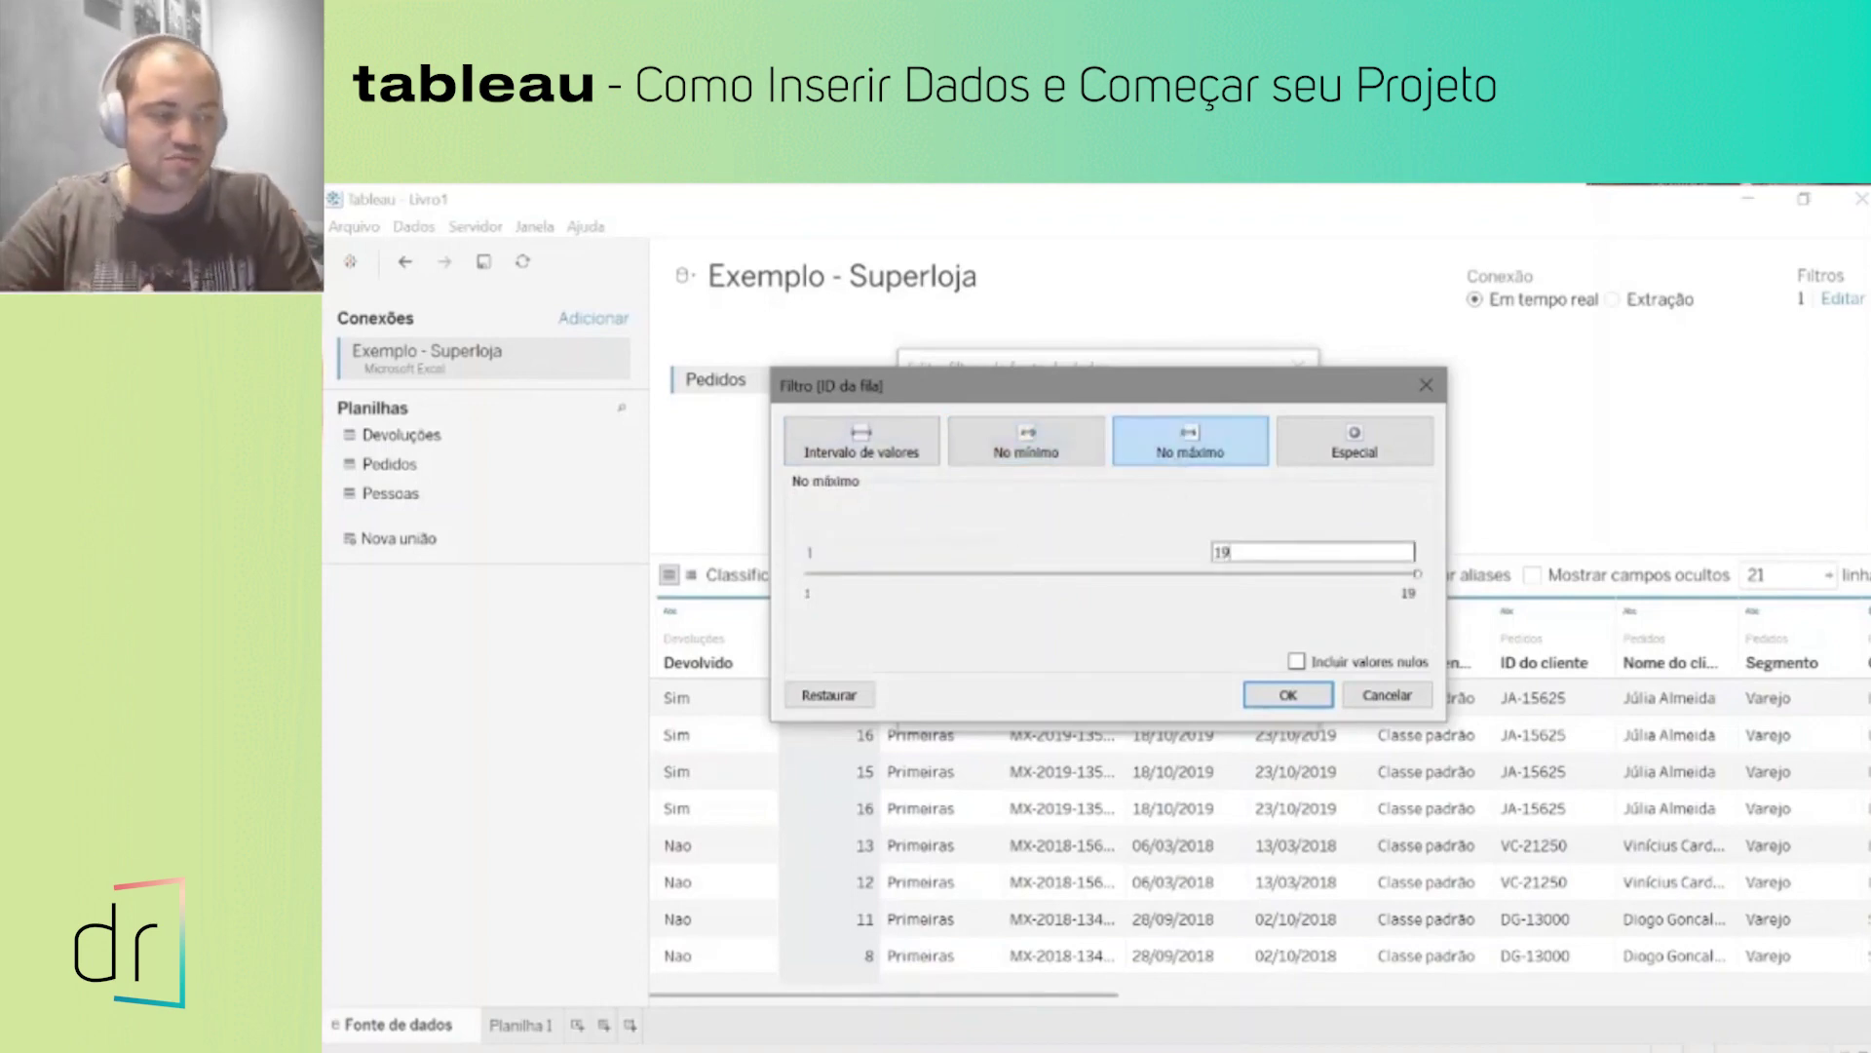
click(1340, 448)
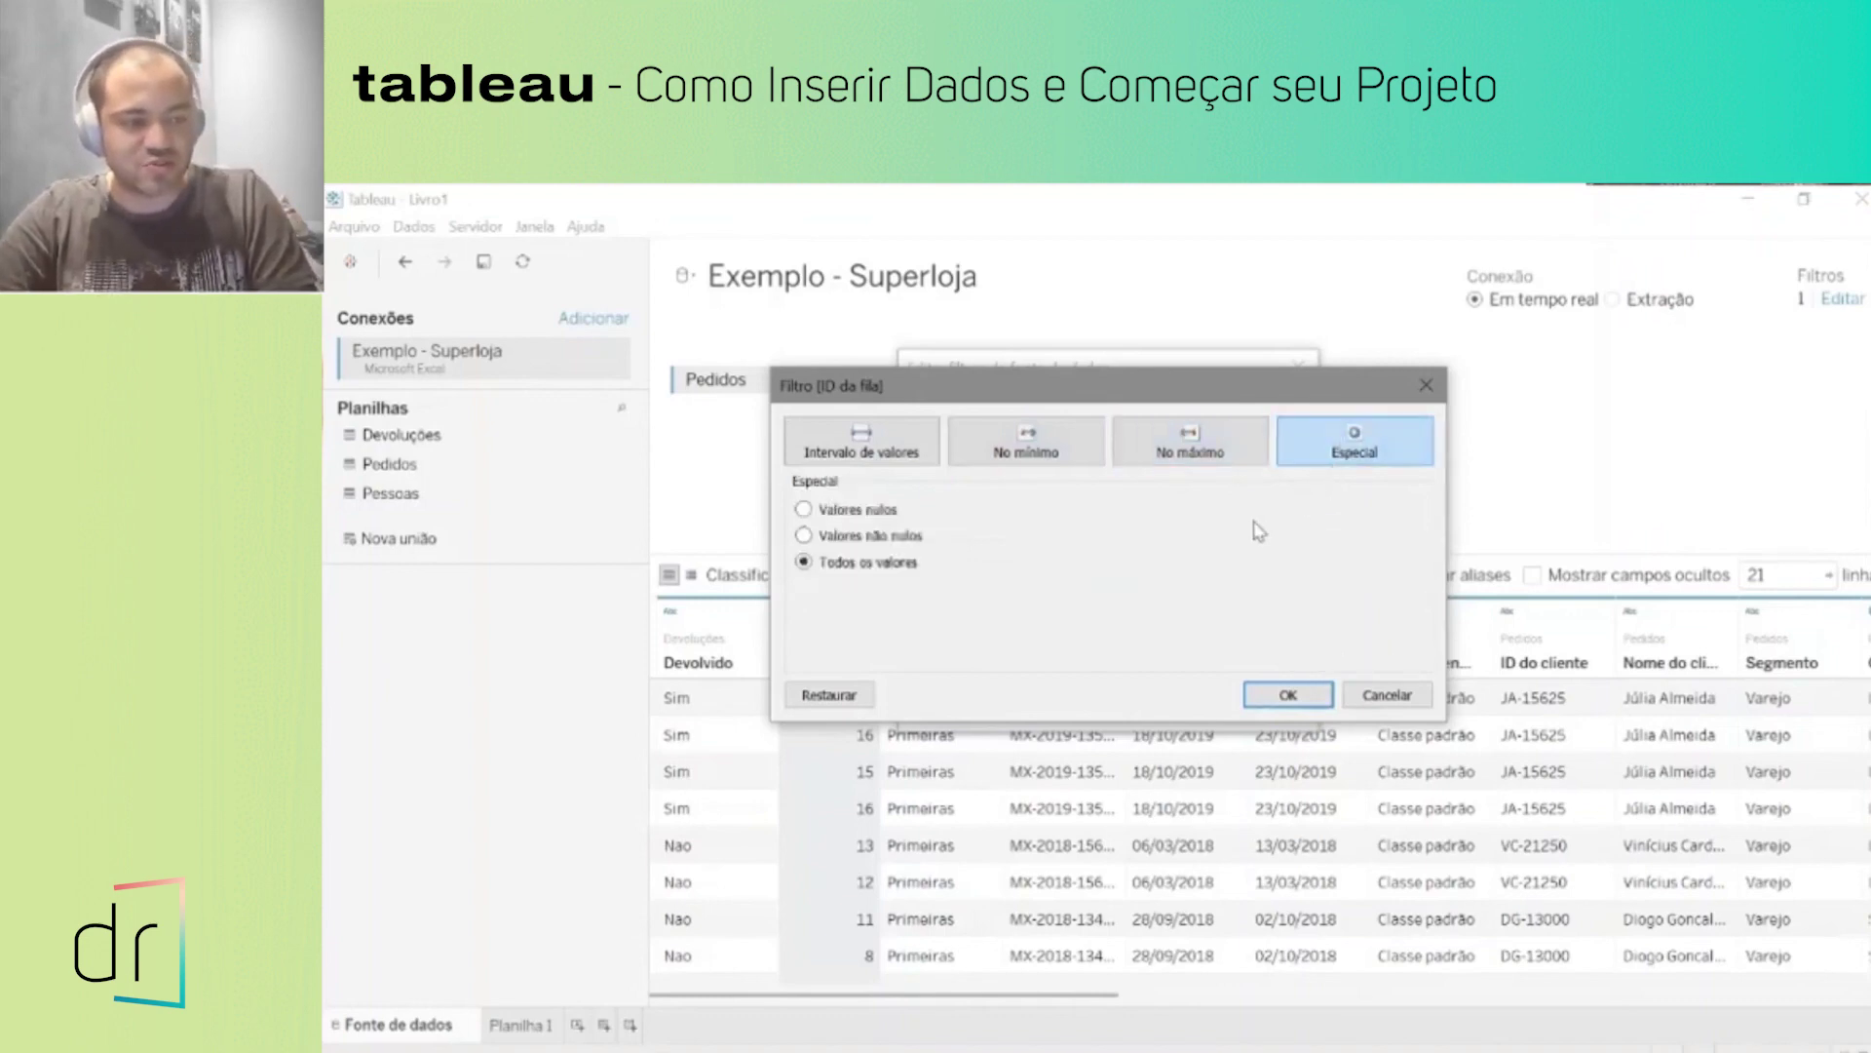
click(870, 511)
click(862, 536)
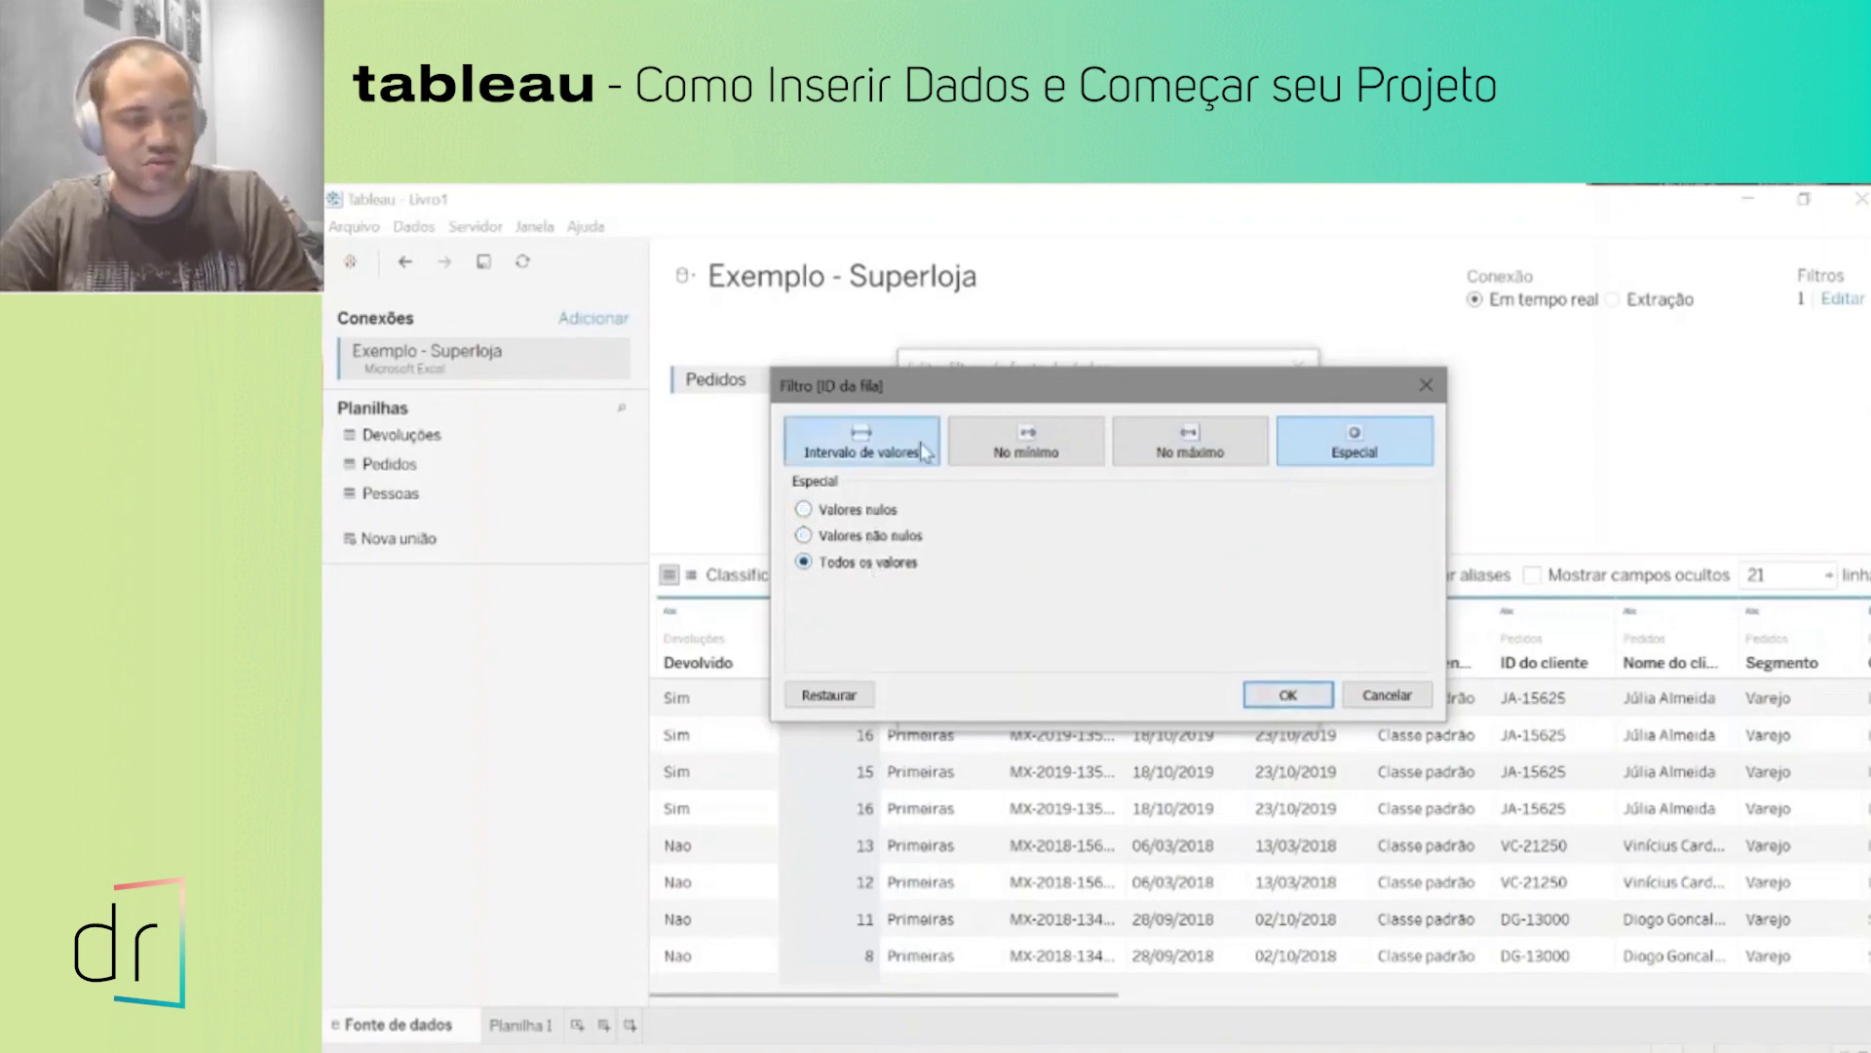
click(1378, 698)
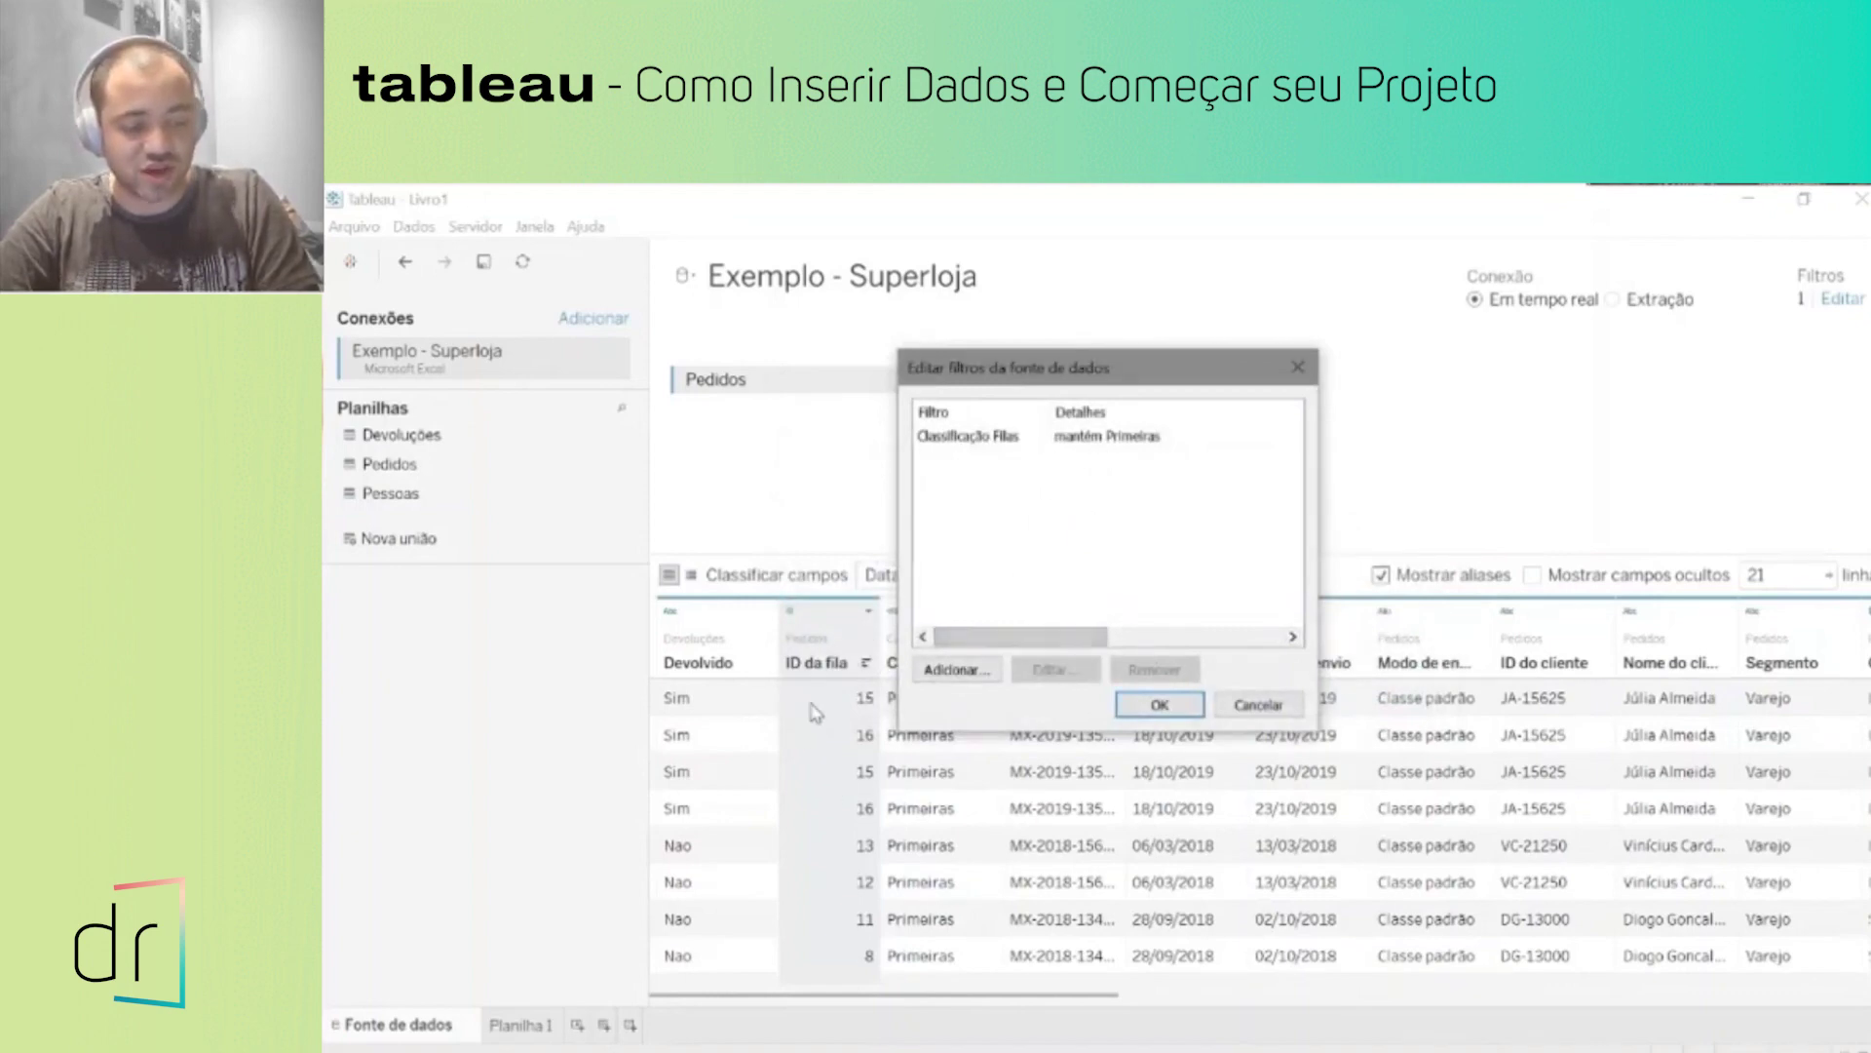
click(1245, 706)
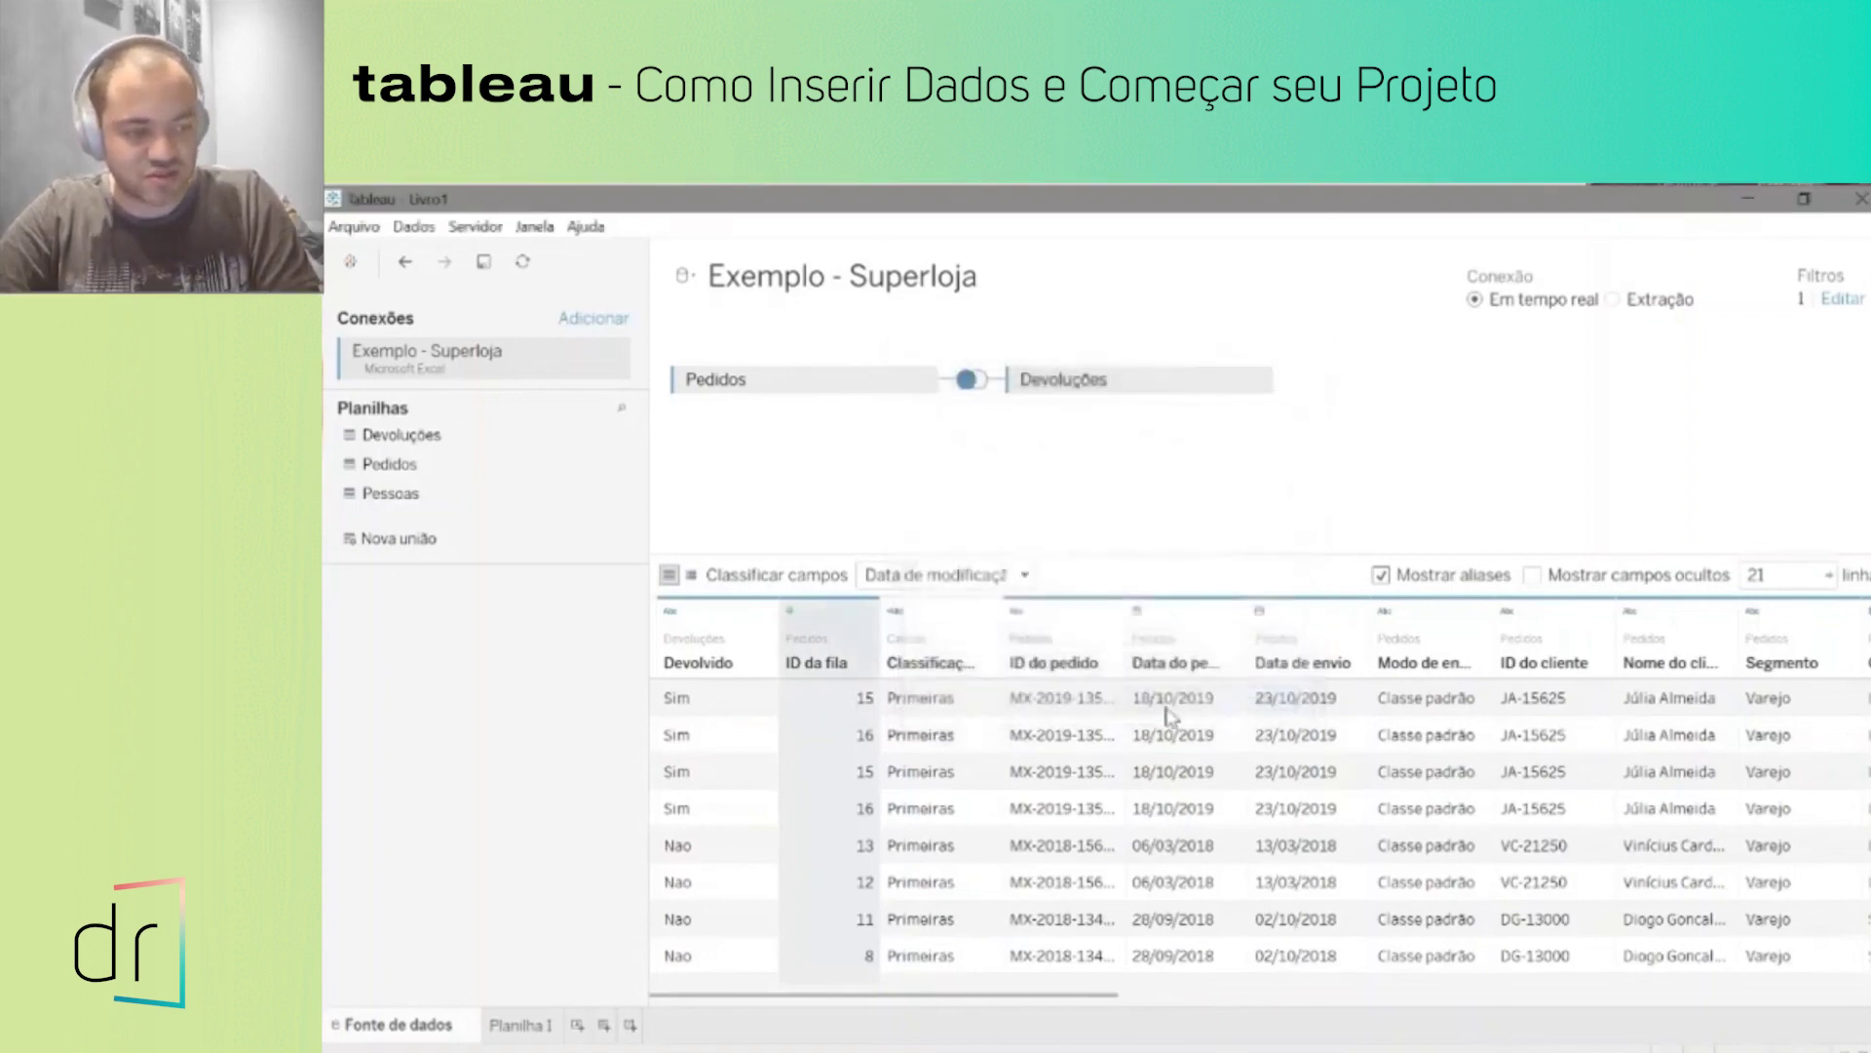
Step: Start a new data source filter on the Data do pedido field using Intervalo de datas
right_click(1304, 651)
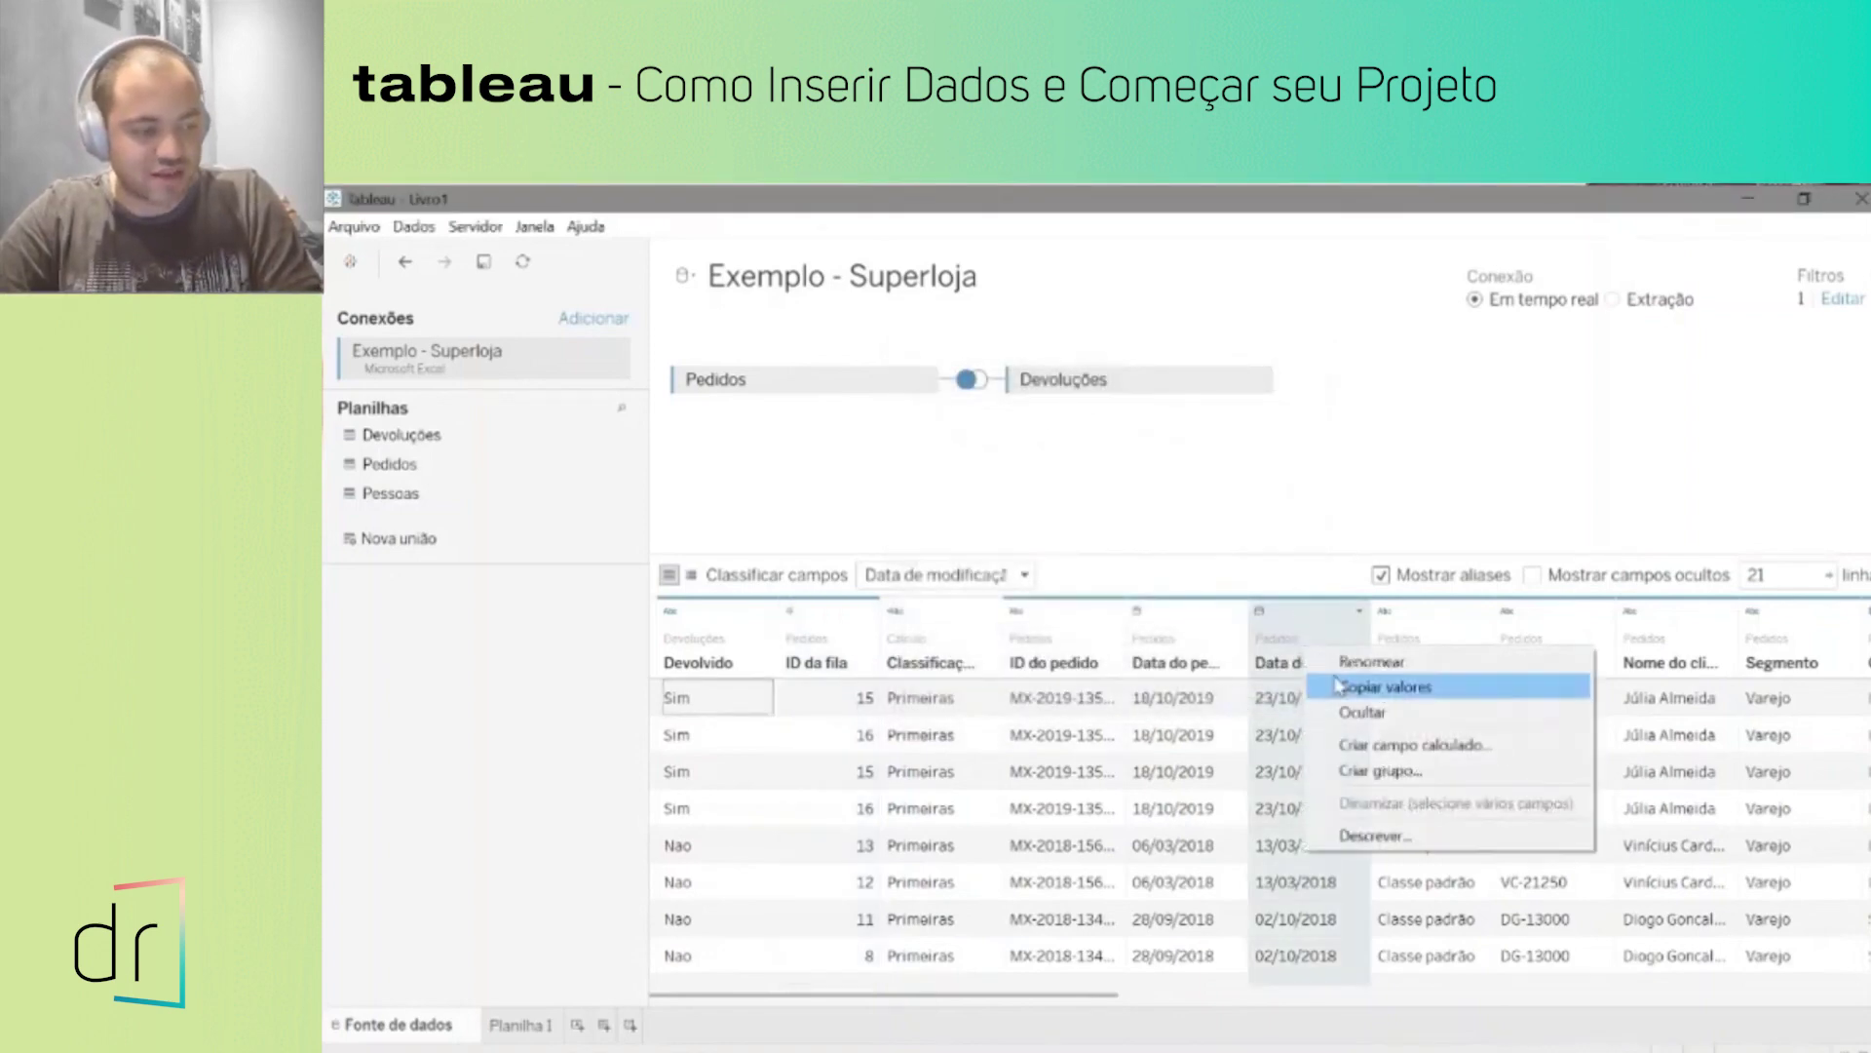
click(1845, 310)
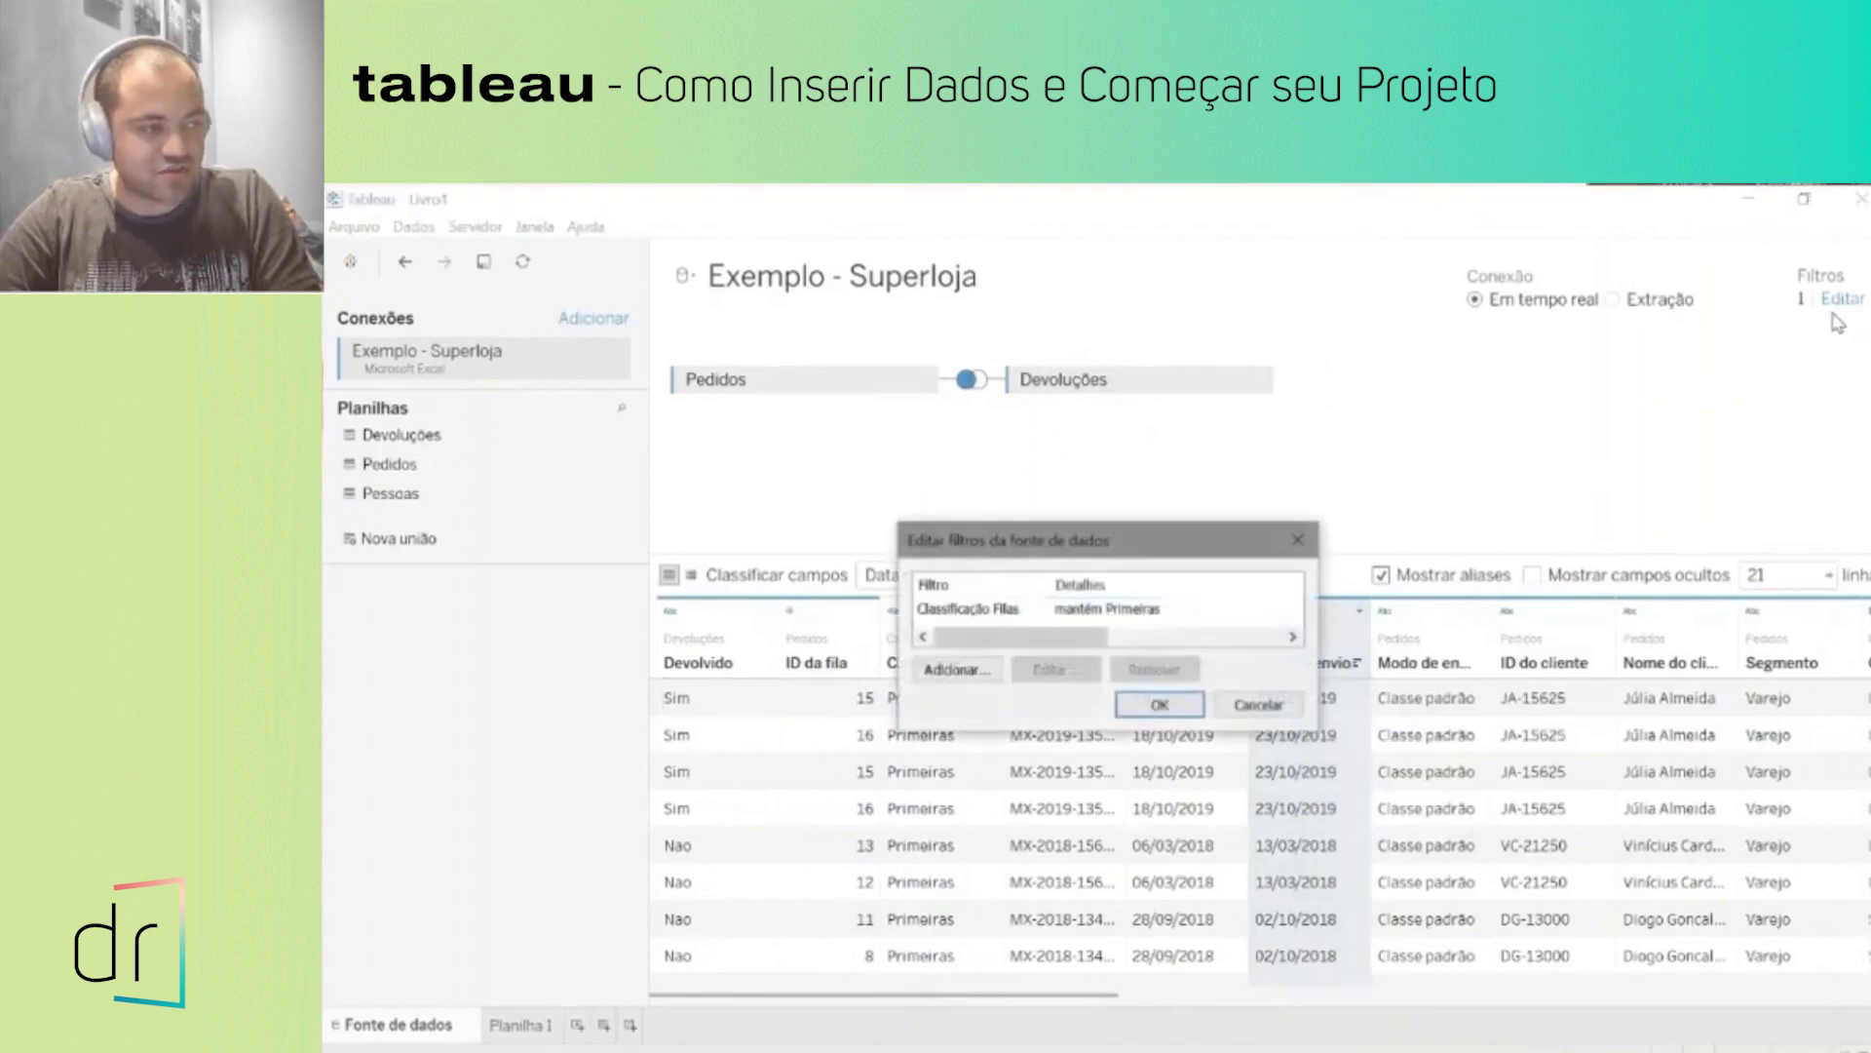
click(963, 672)
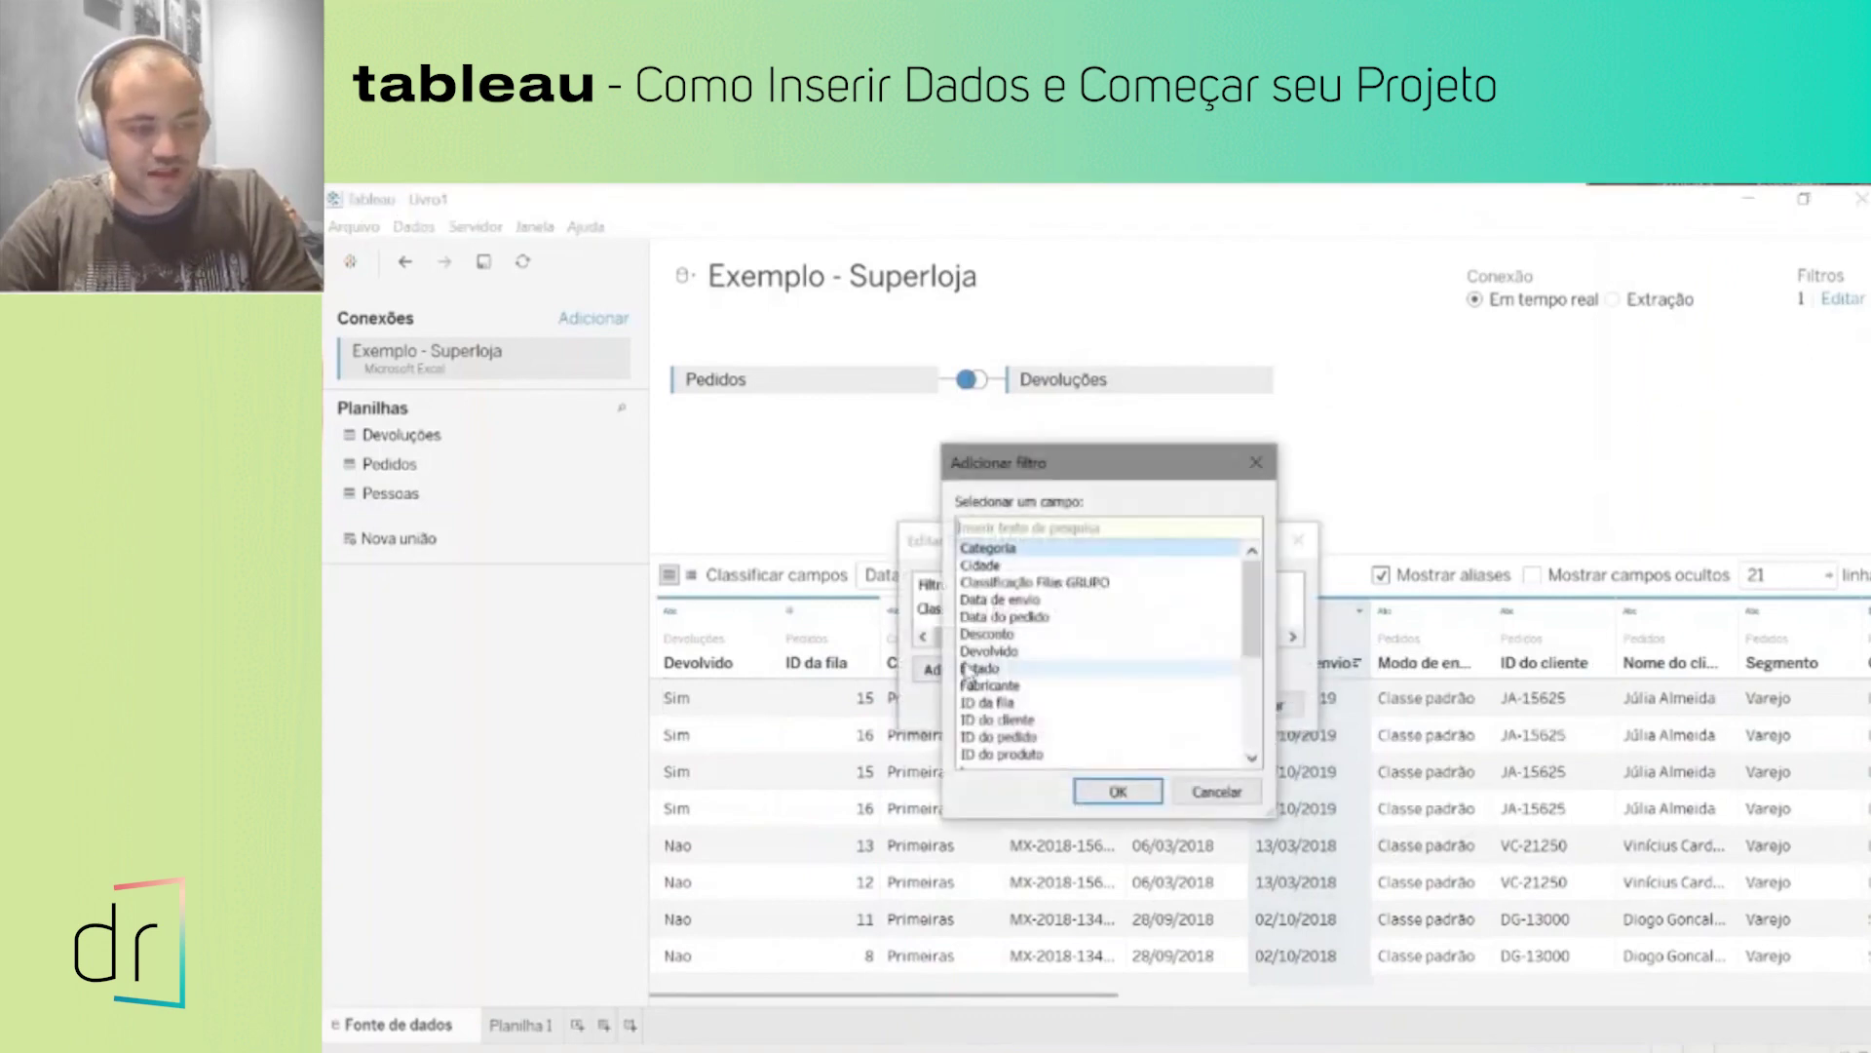
click(1001, 600)
click(1004, 618)
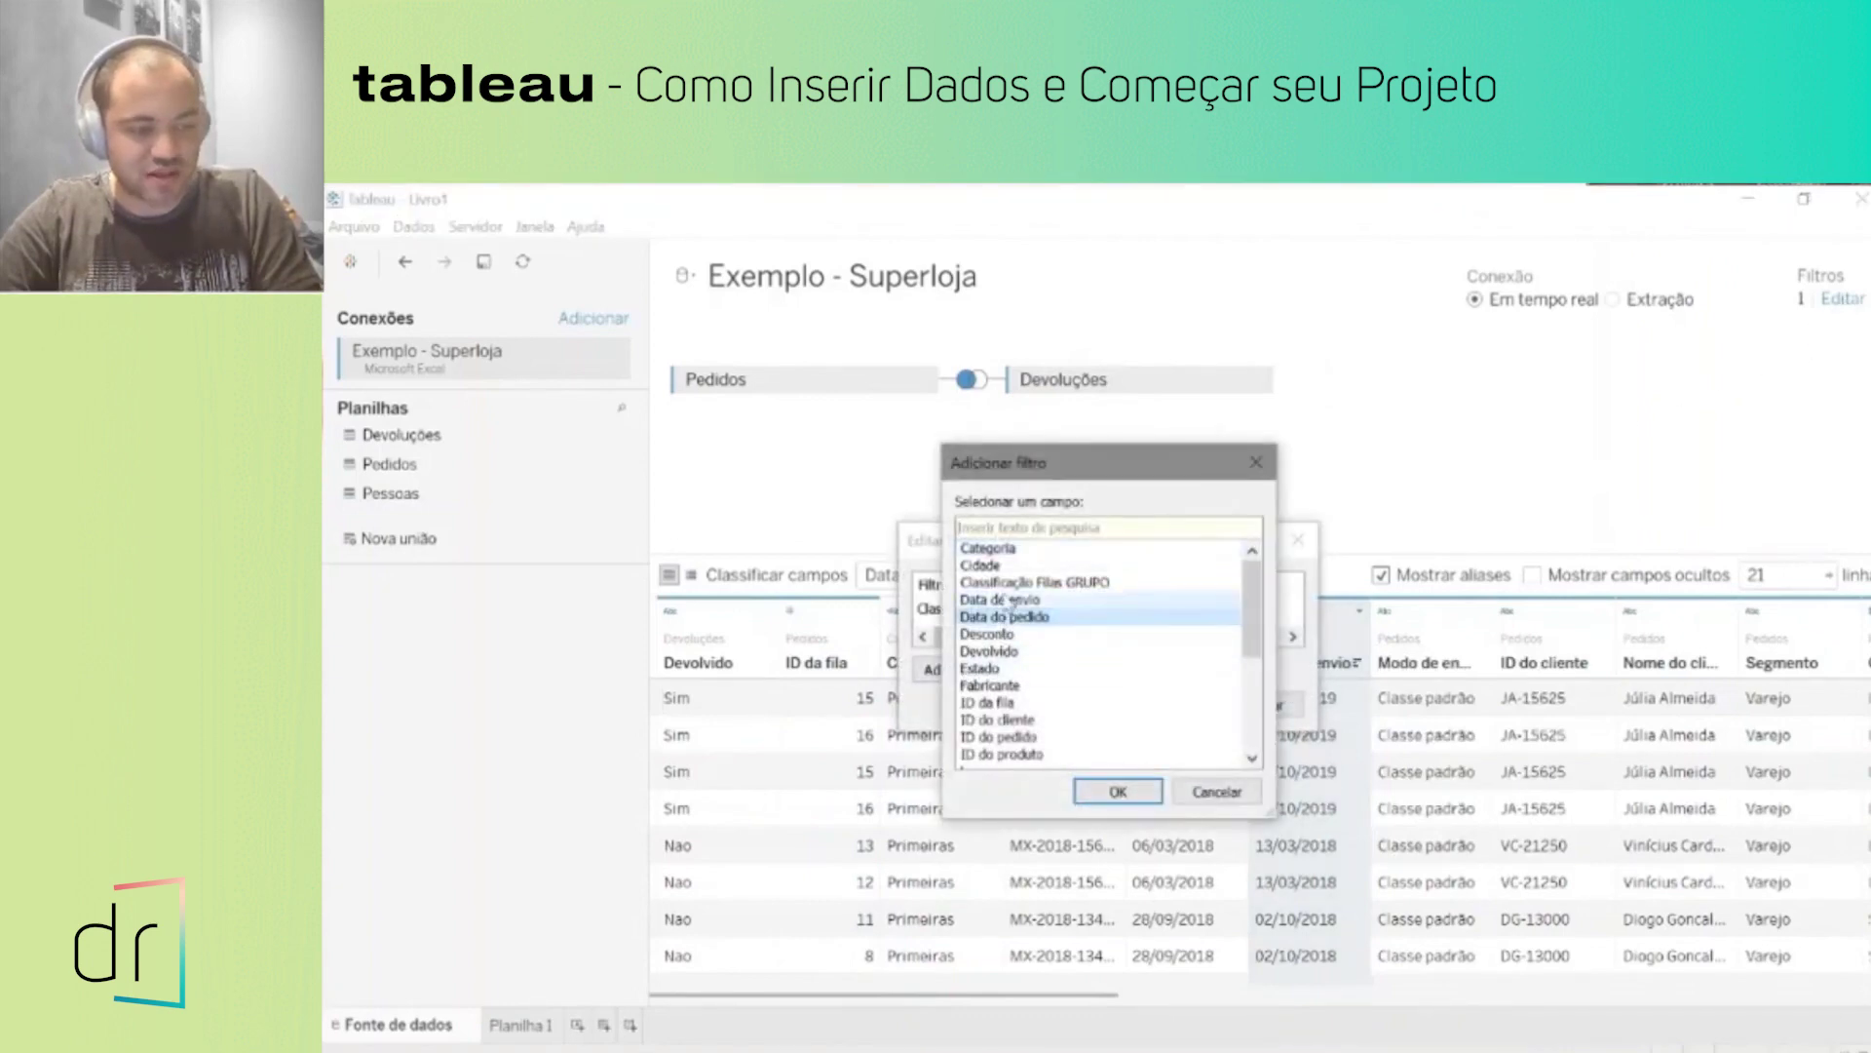
click(1116, 791)
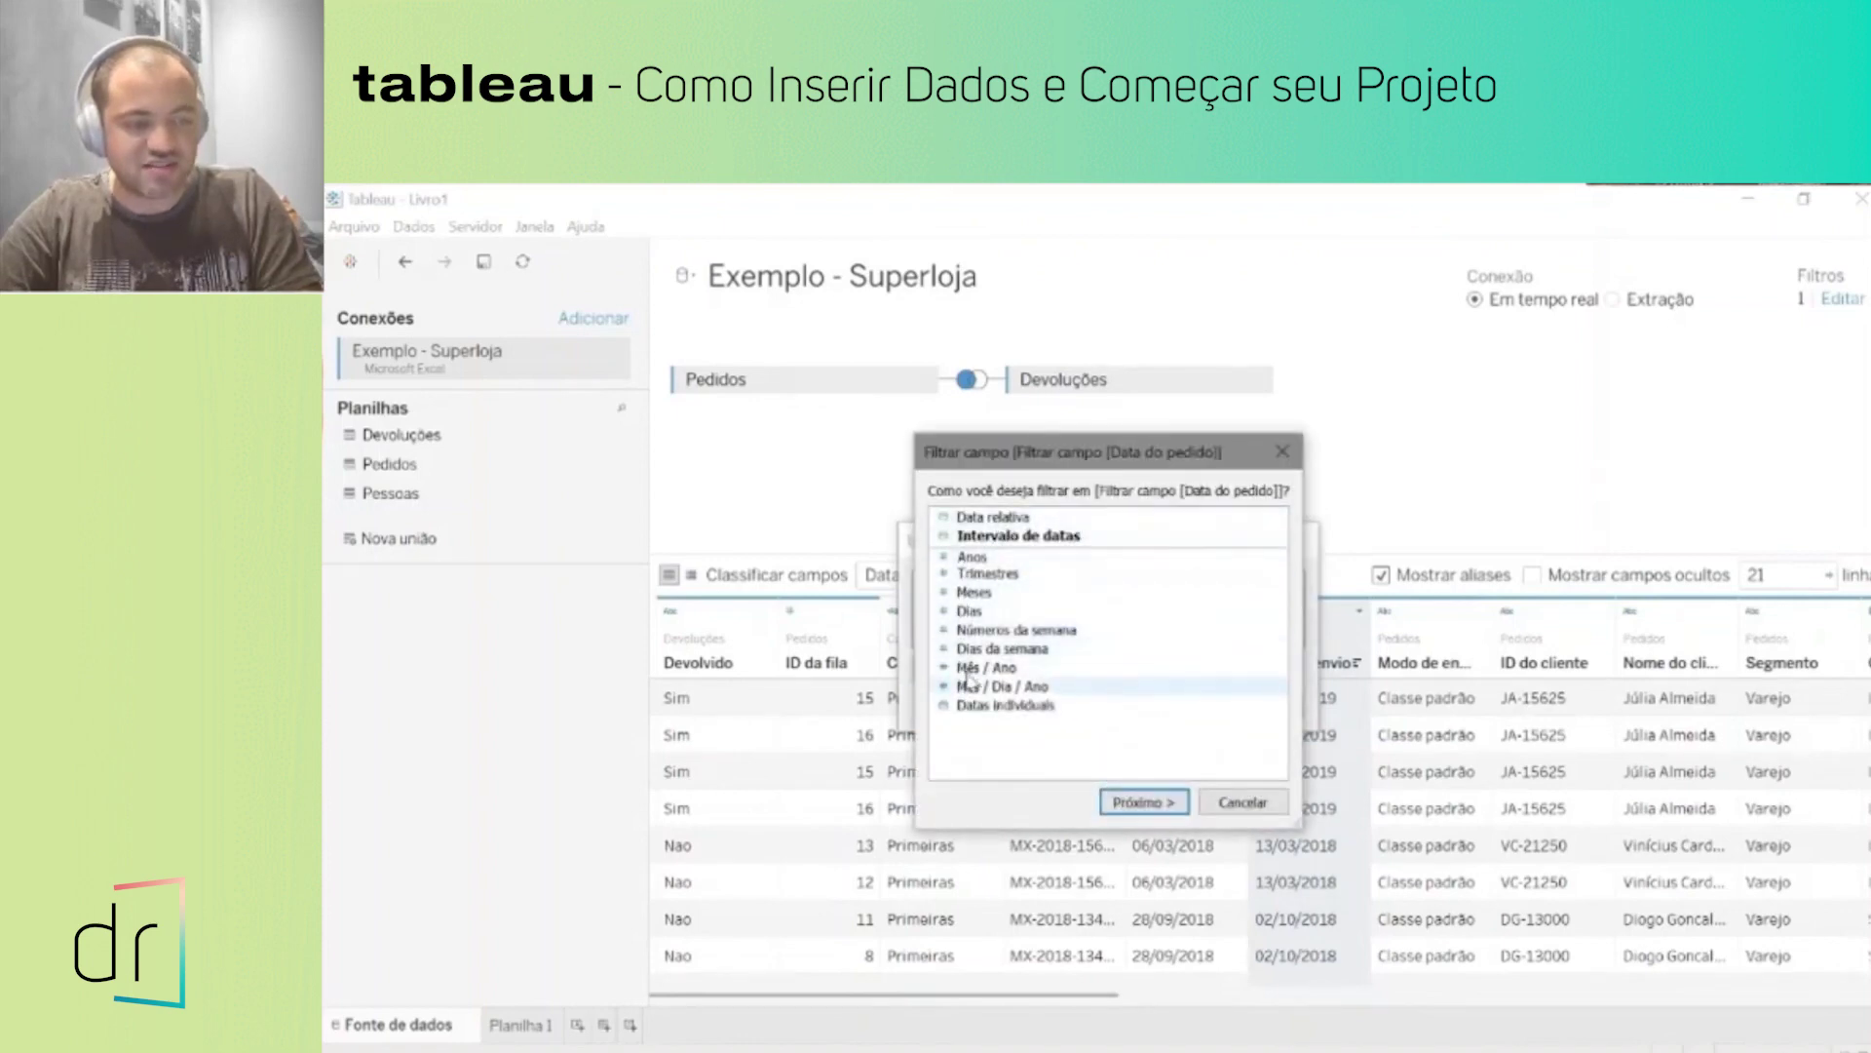
click(1126, 803)
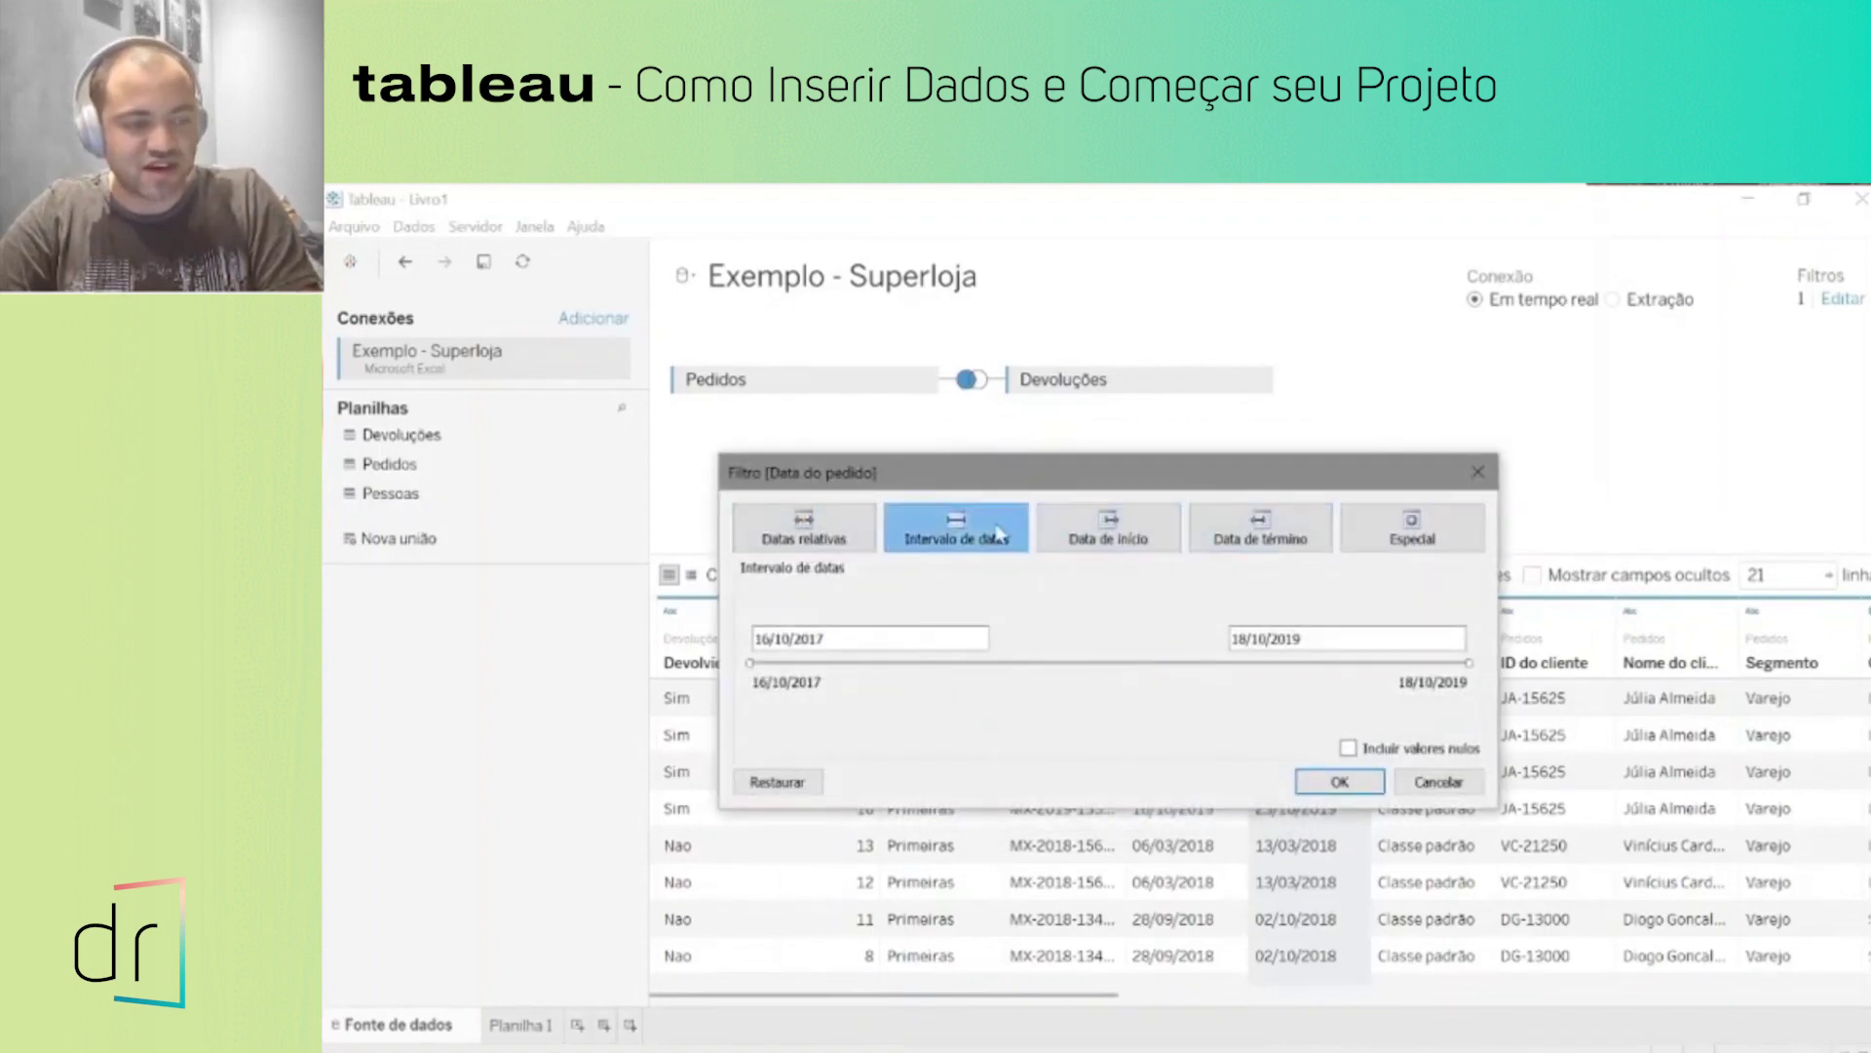
Step: Switch the Data do pedido filter to Datas relativas and try the Amanhã, Últimos and Próximos options for days
click(834, 532)
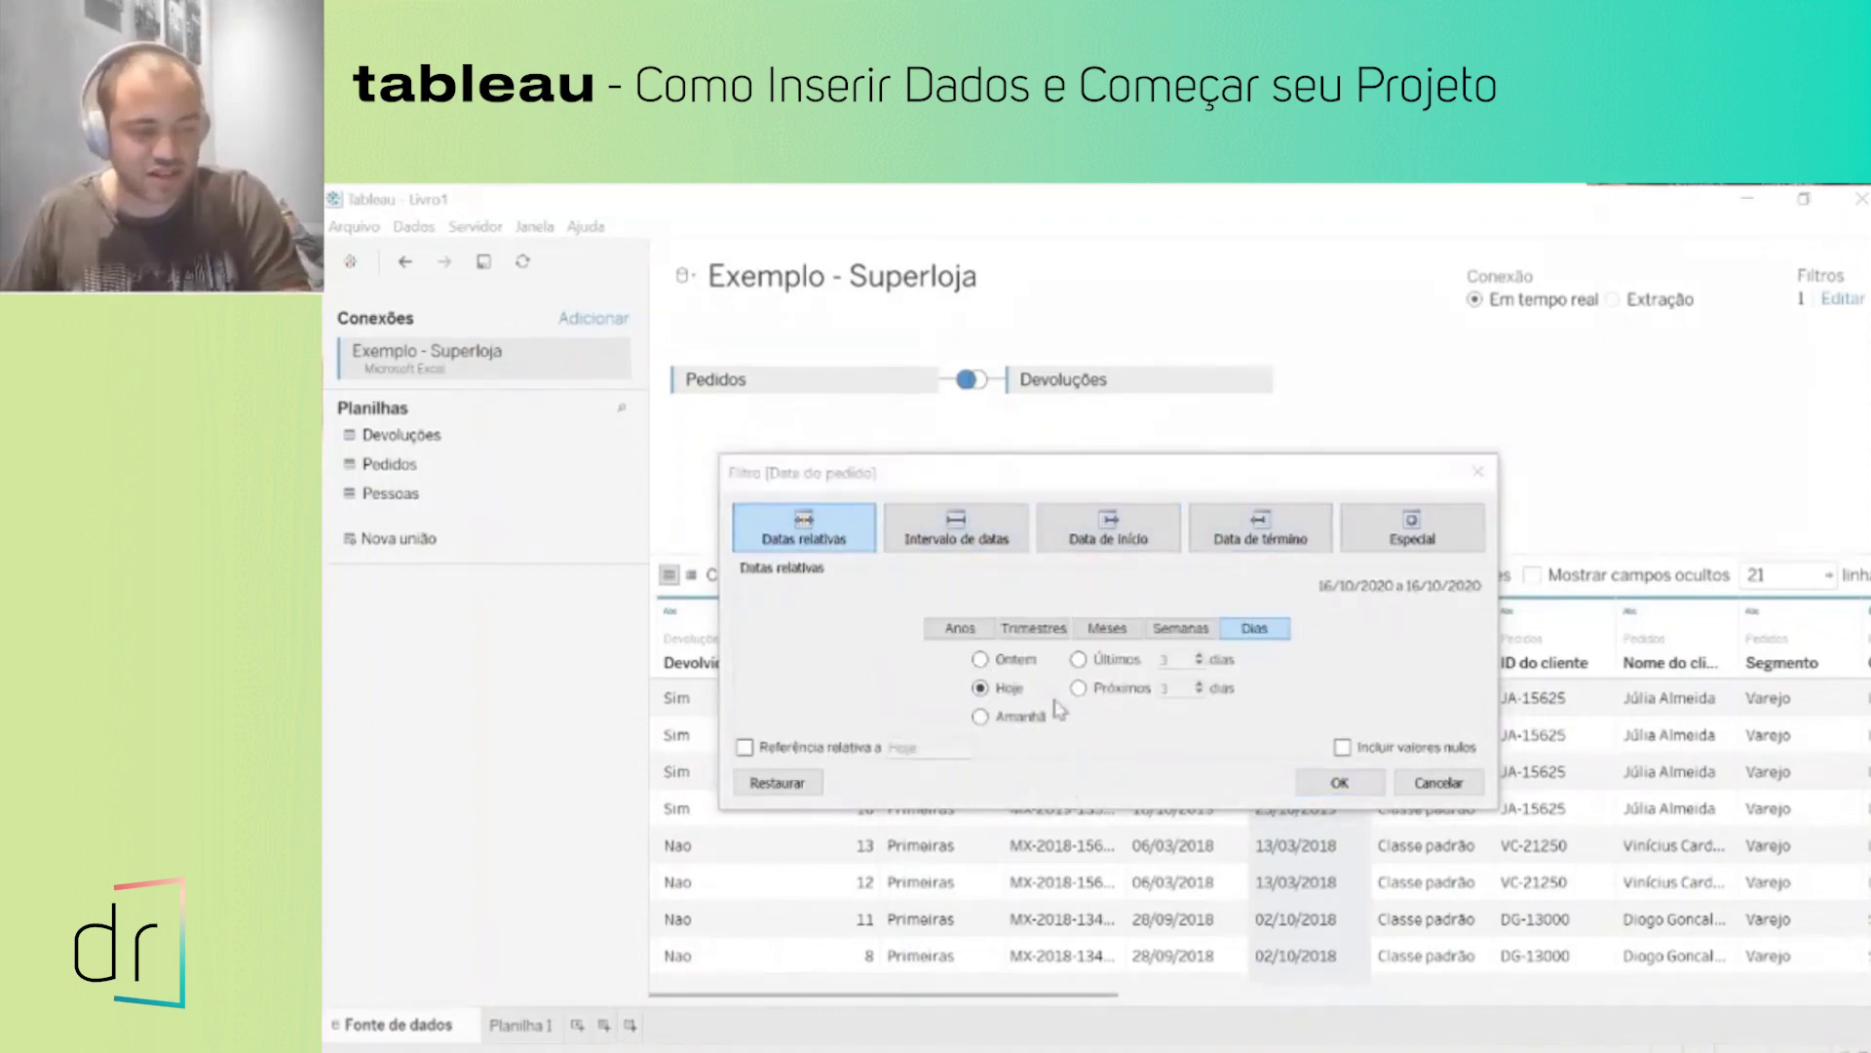
click(999, 721)
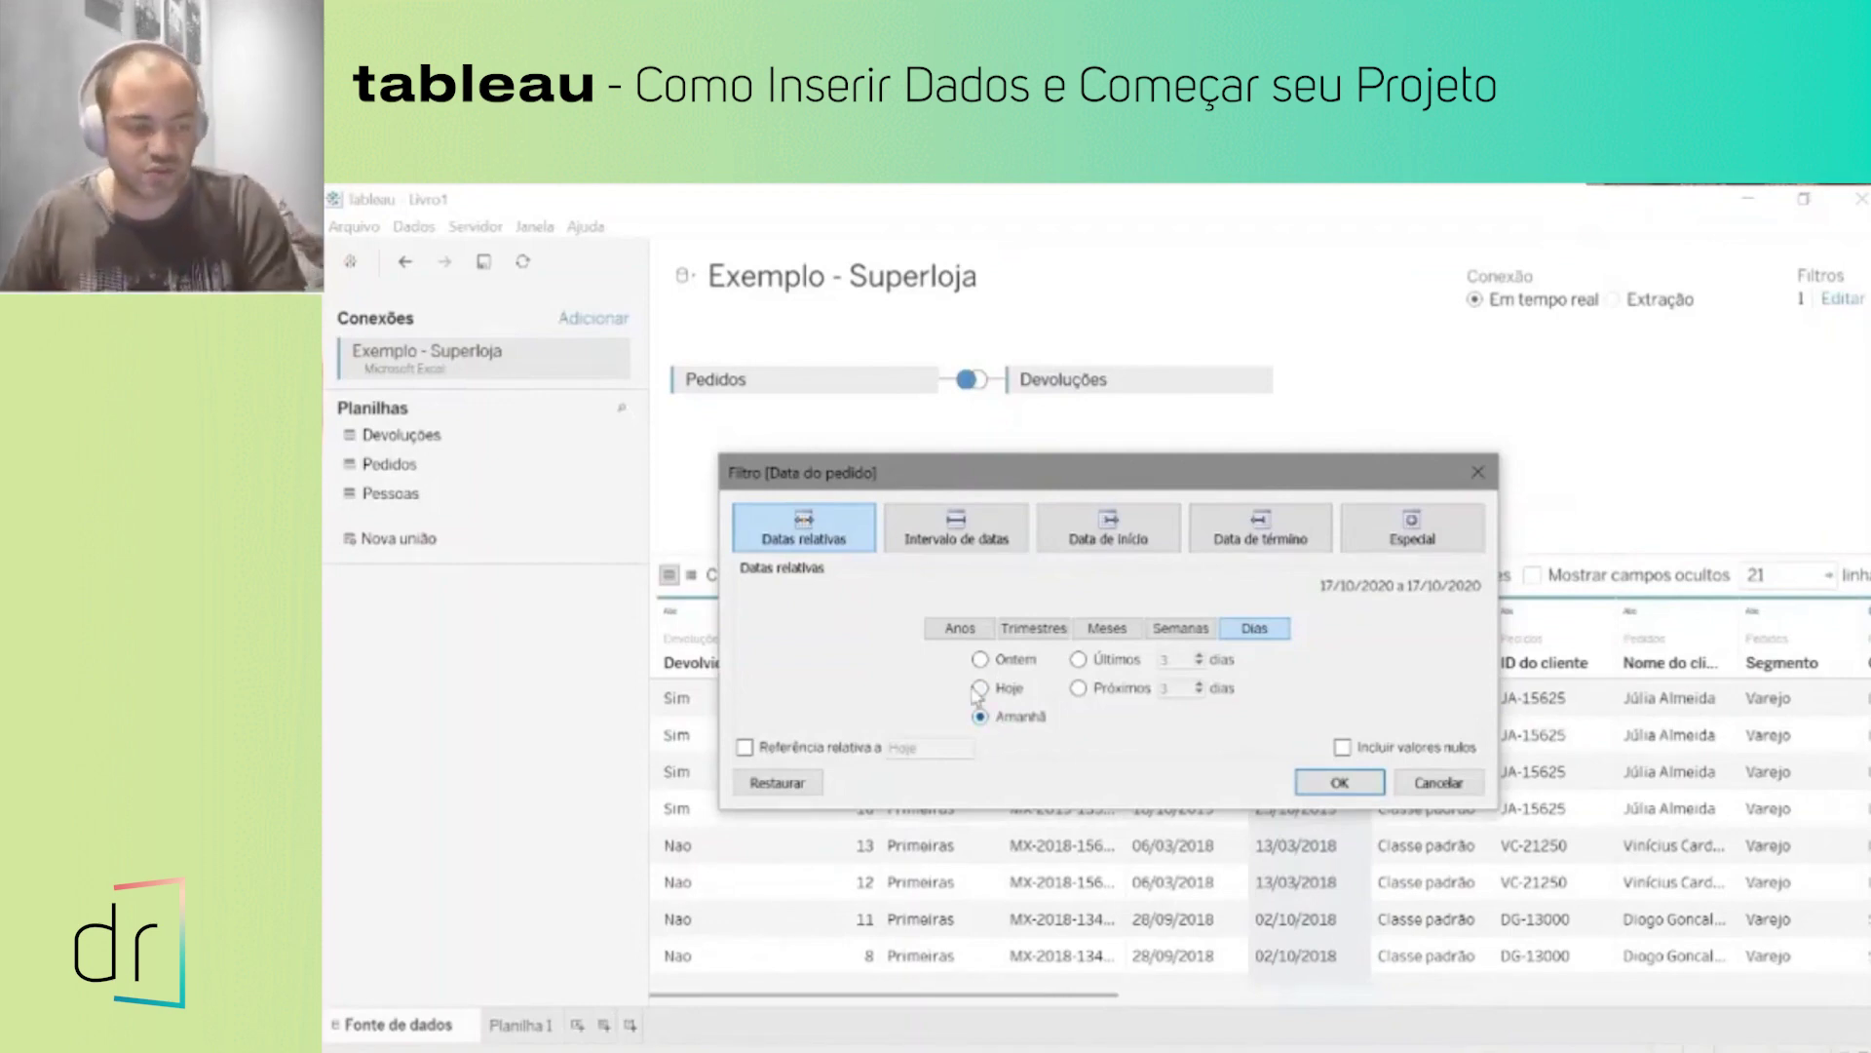
click(1078, 660)
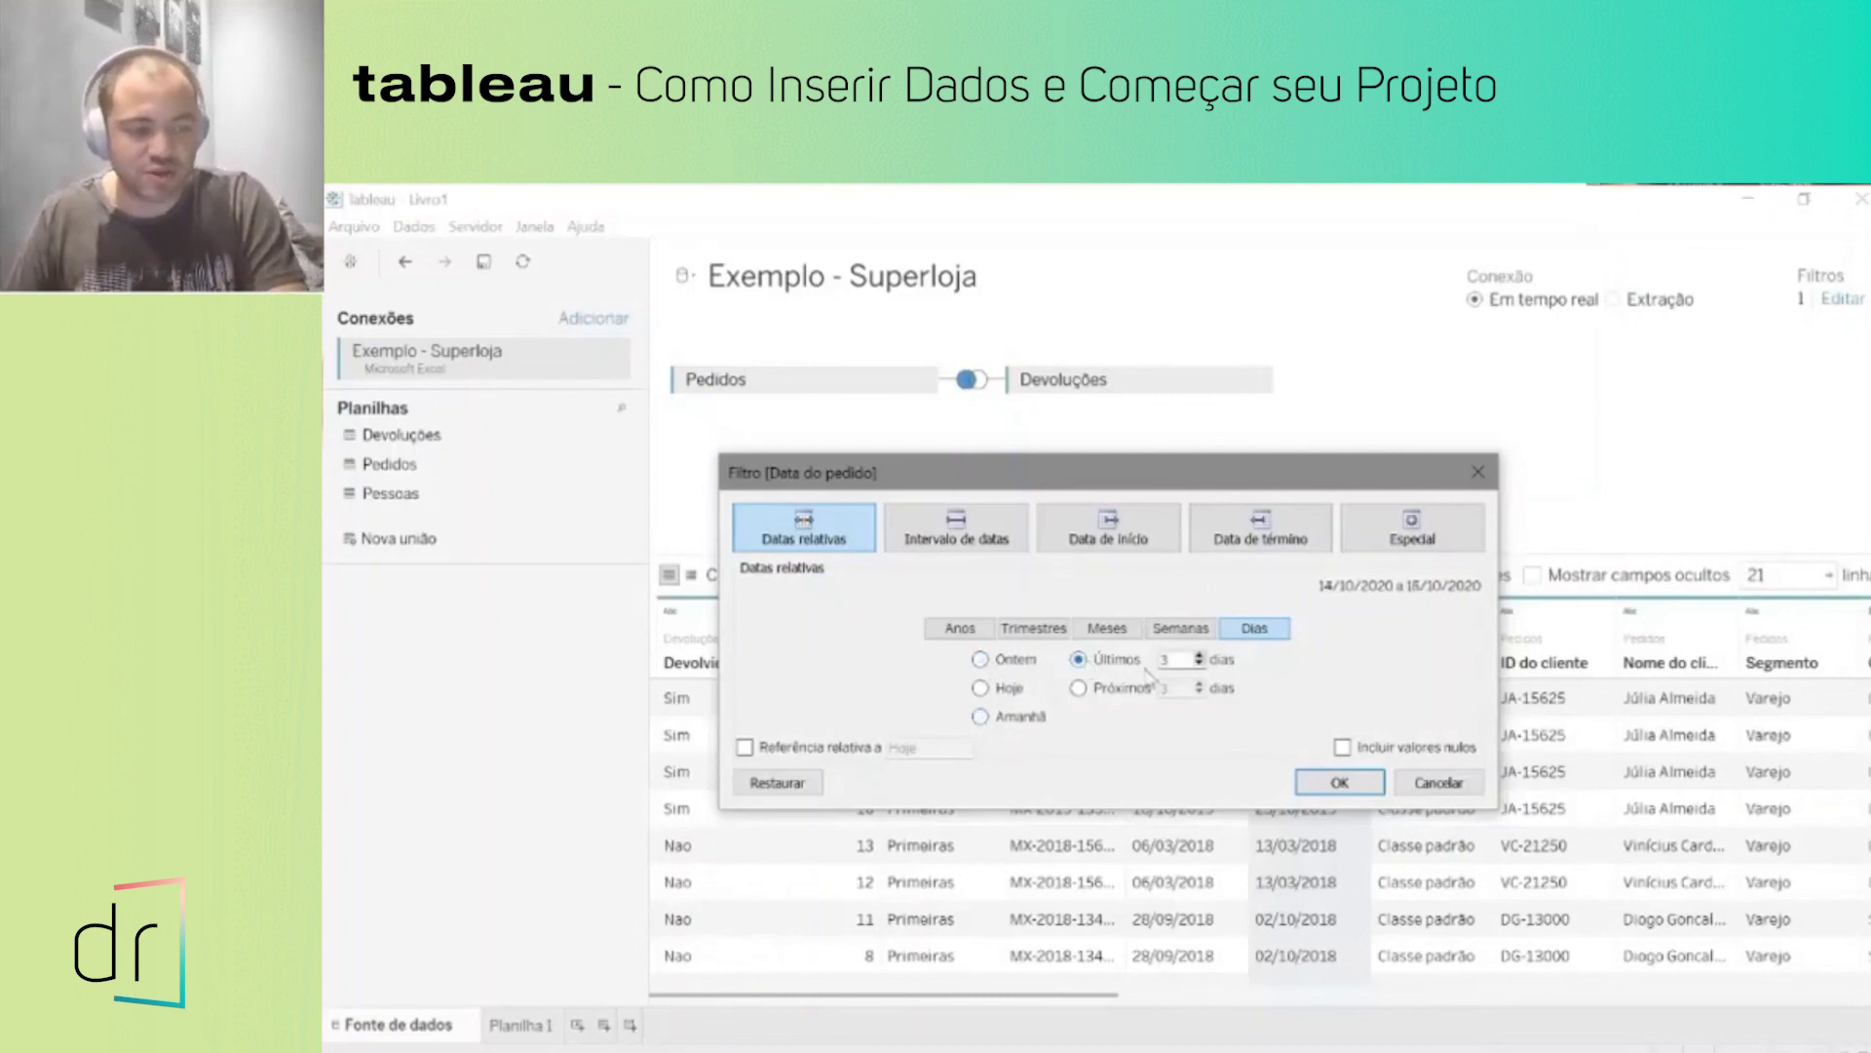
click(1080, 688)
Step: Try the Próximos 3 relative period in Semanas, Meses, Trimestres and Anos
click(1185, 631)
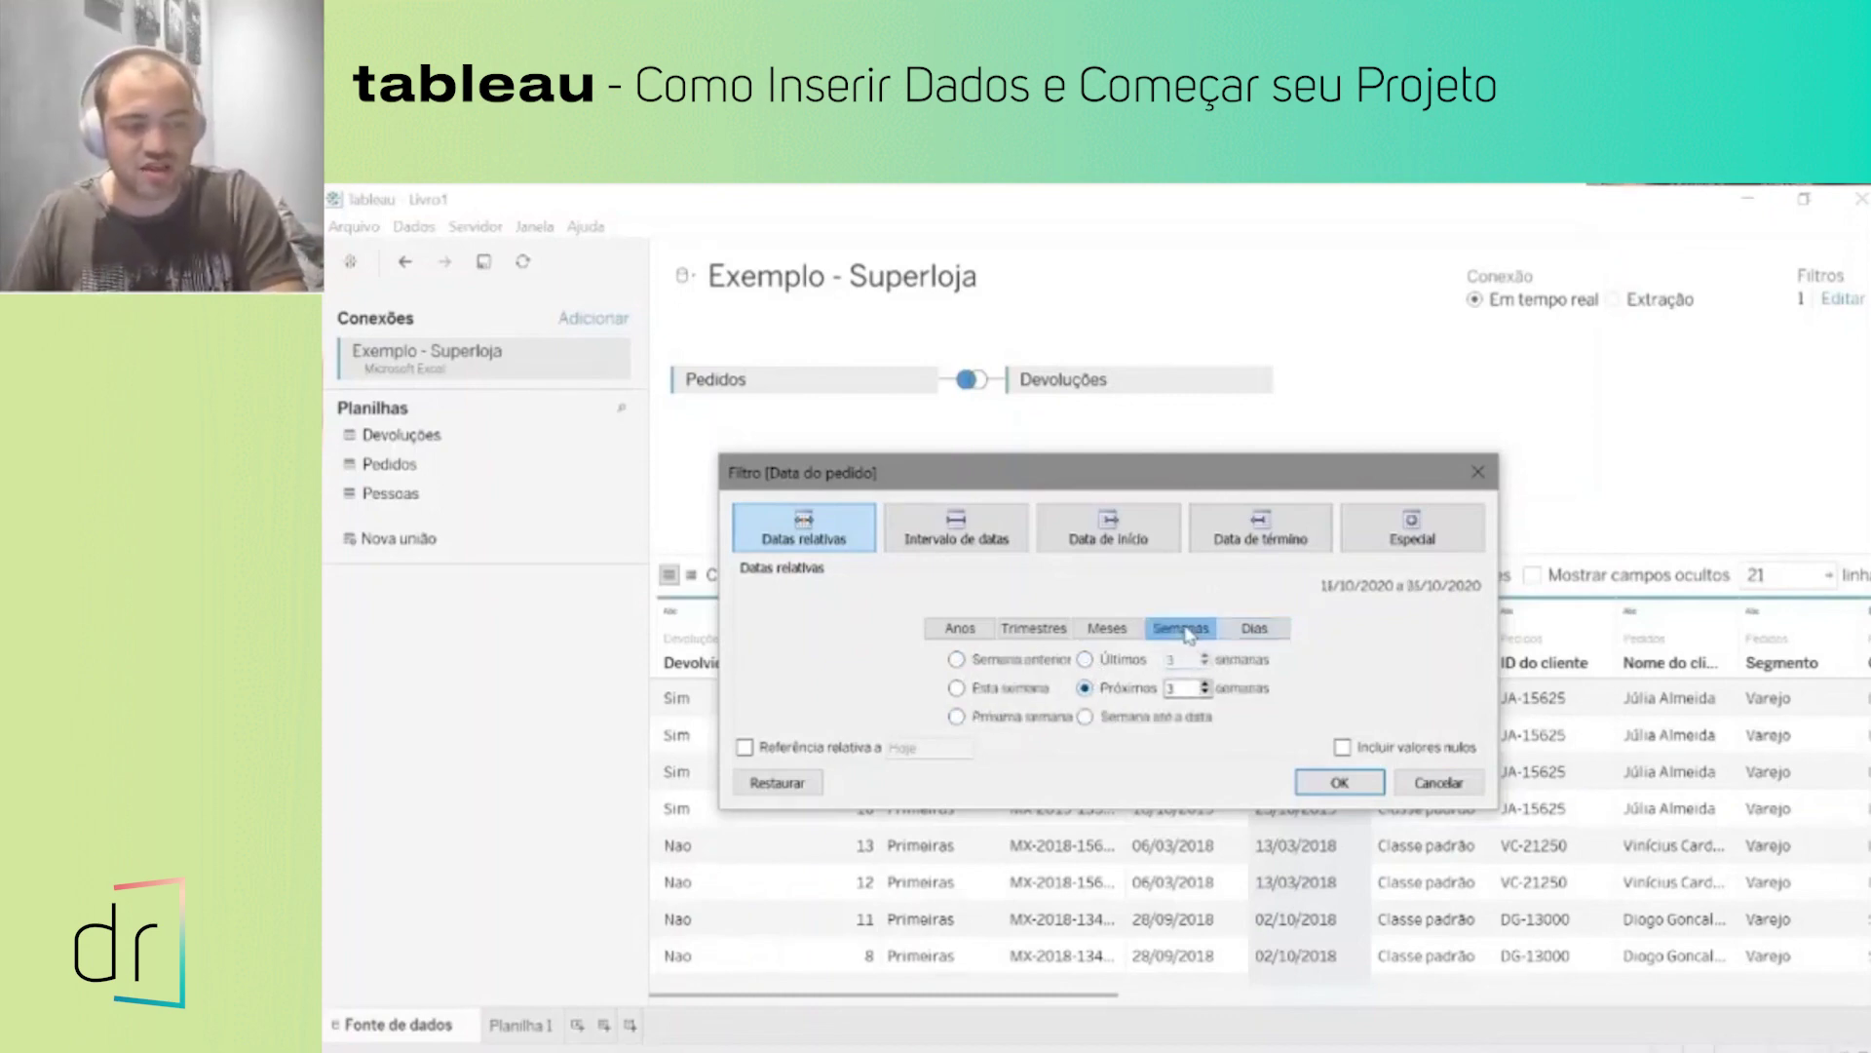
click(1109, 632)
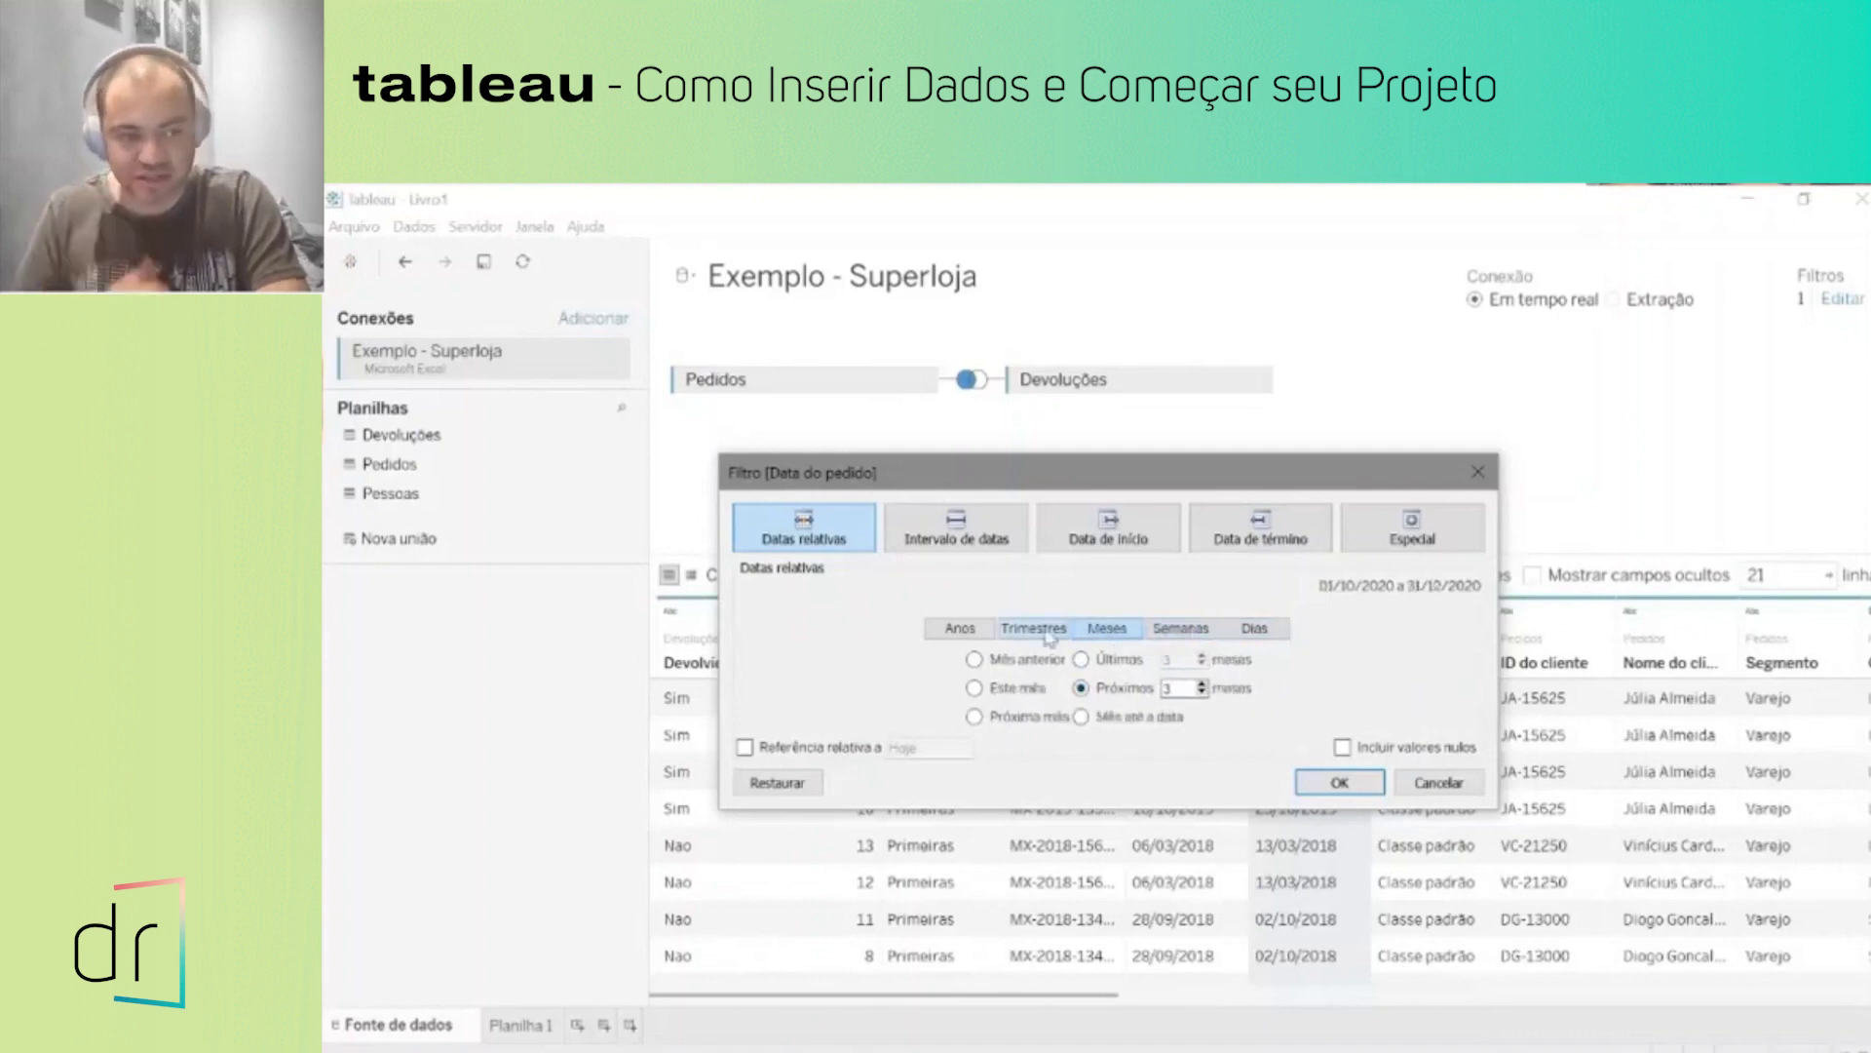
click(1035, 631)
click(965, 632)
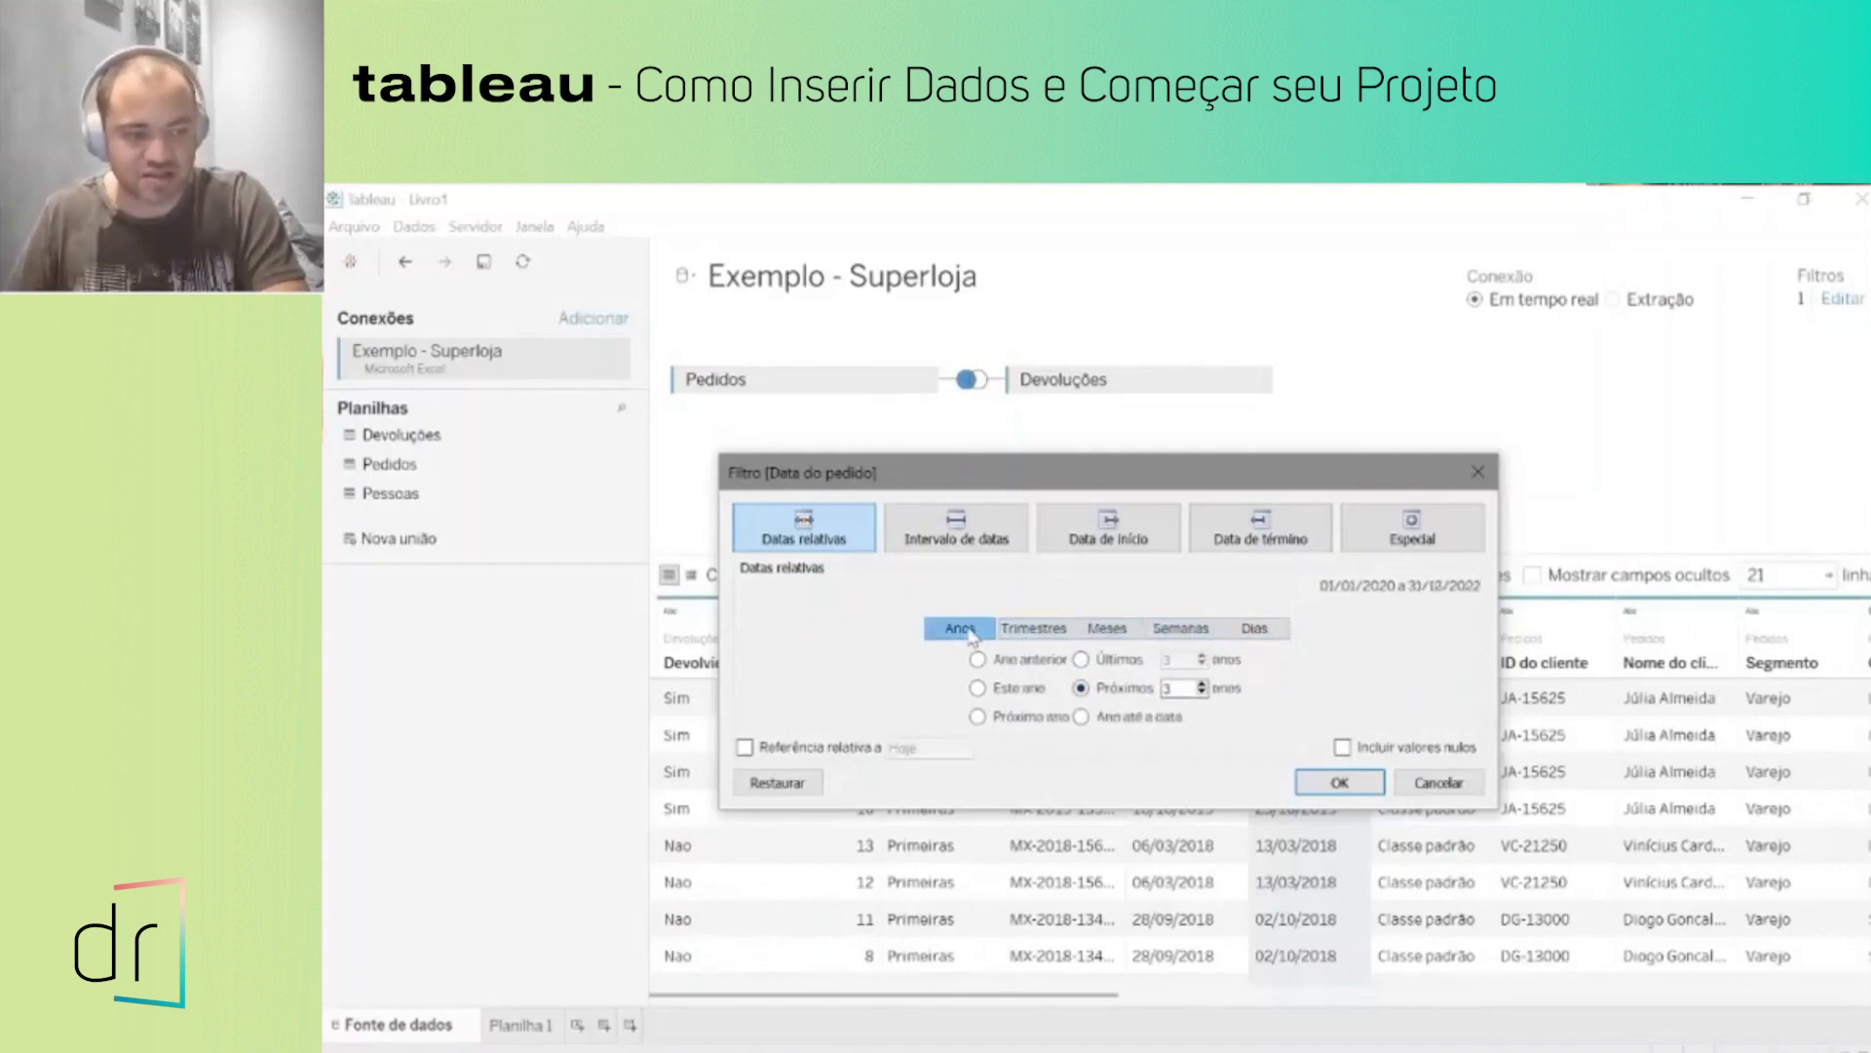
Step: Try the yearly relative options Ano anterior, Este ano, Próximo ano and Ano até a data, ending on Este ano
click(979, 661)
click(982, 689)
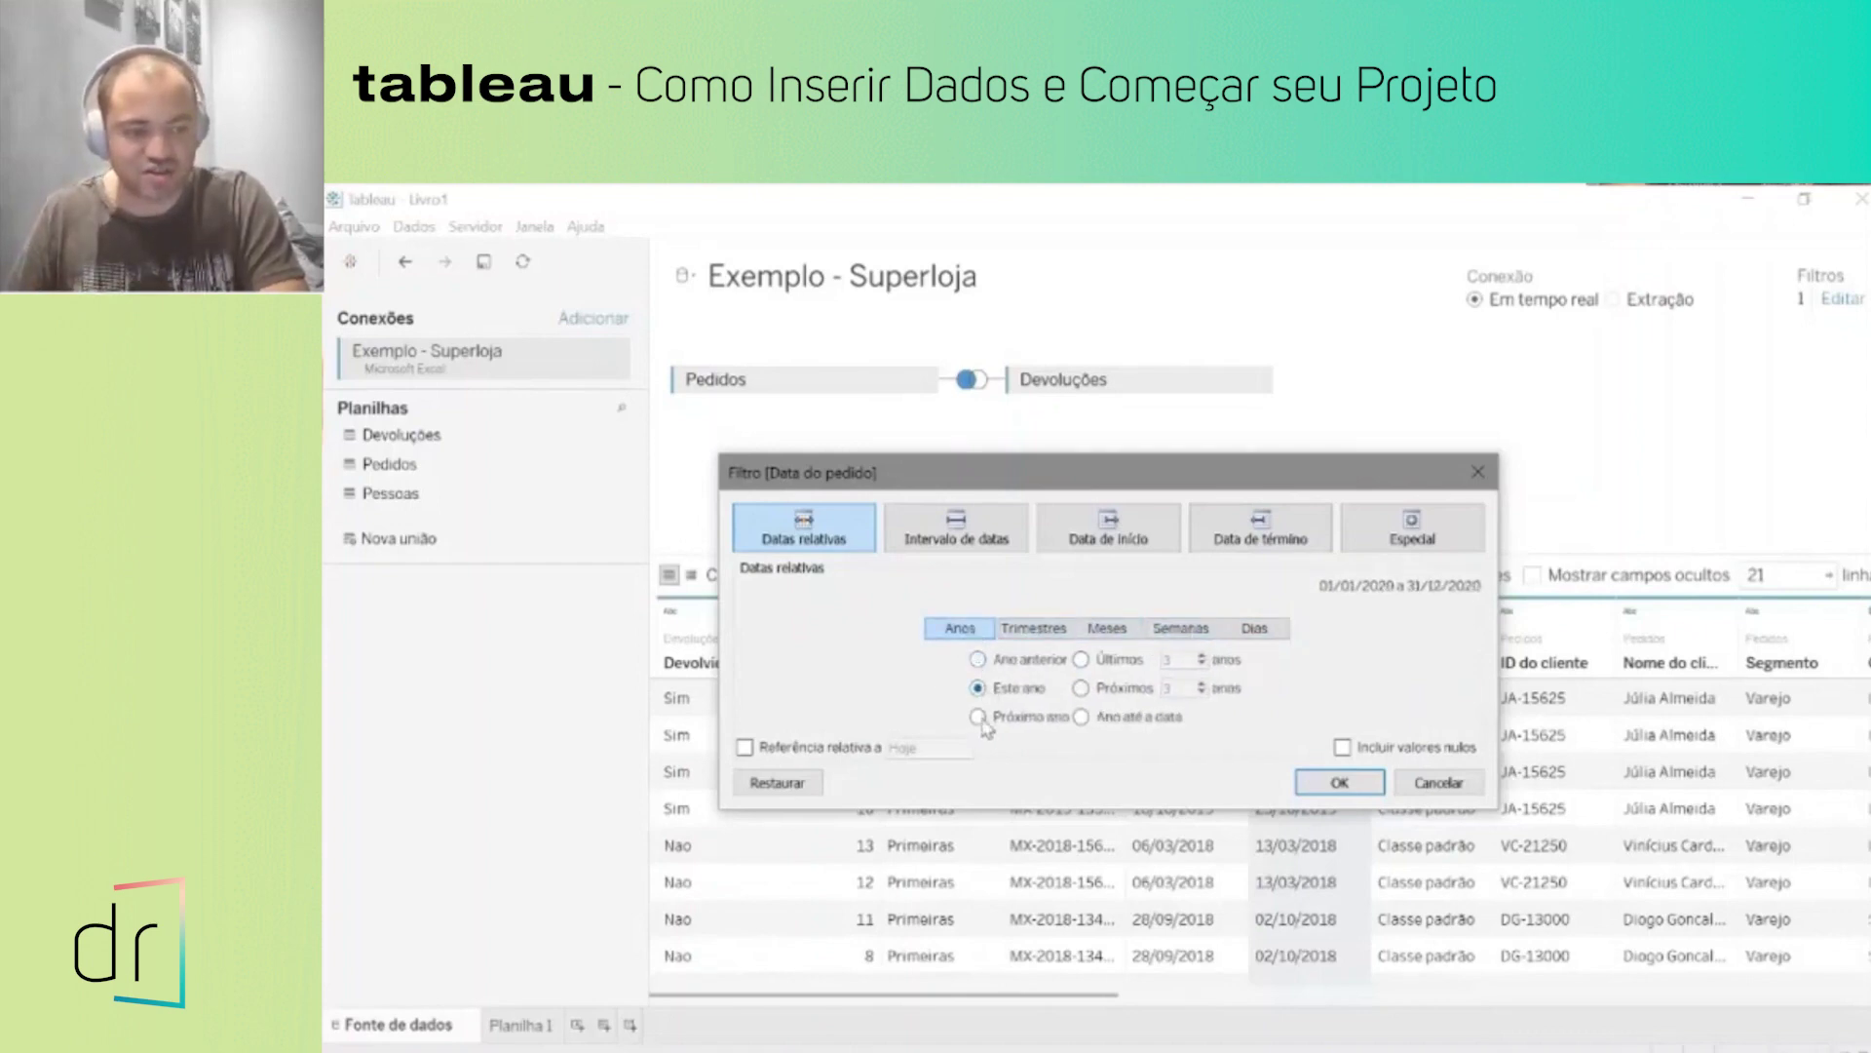
click(979, 718)
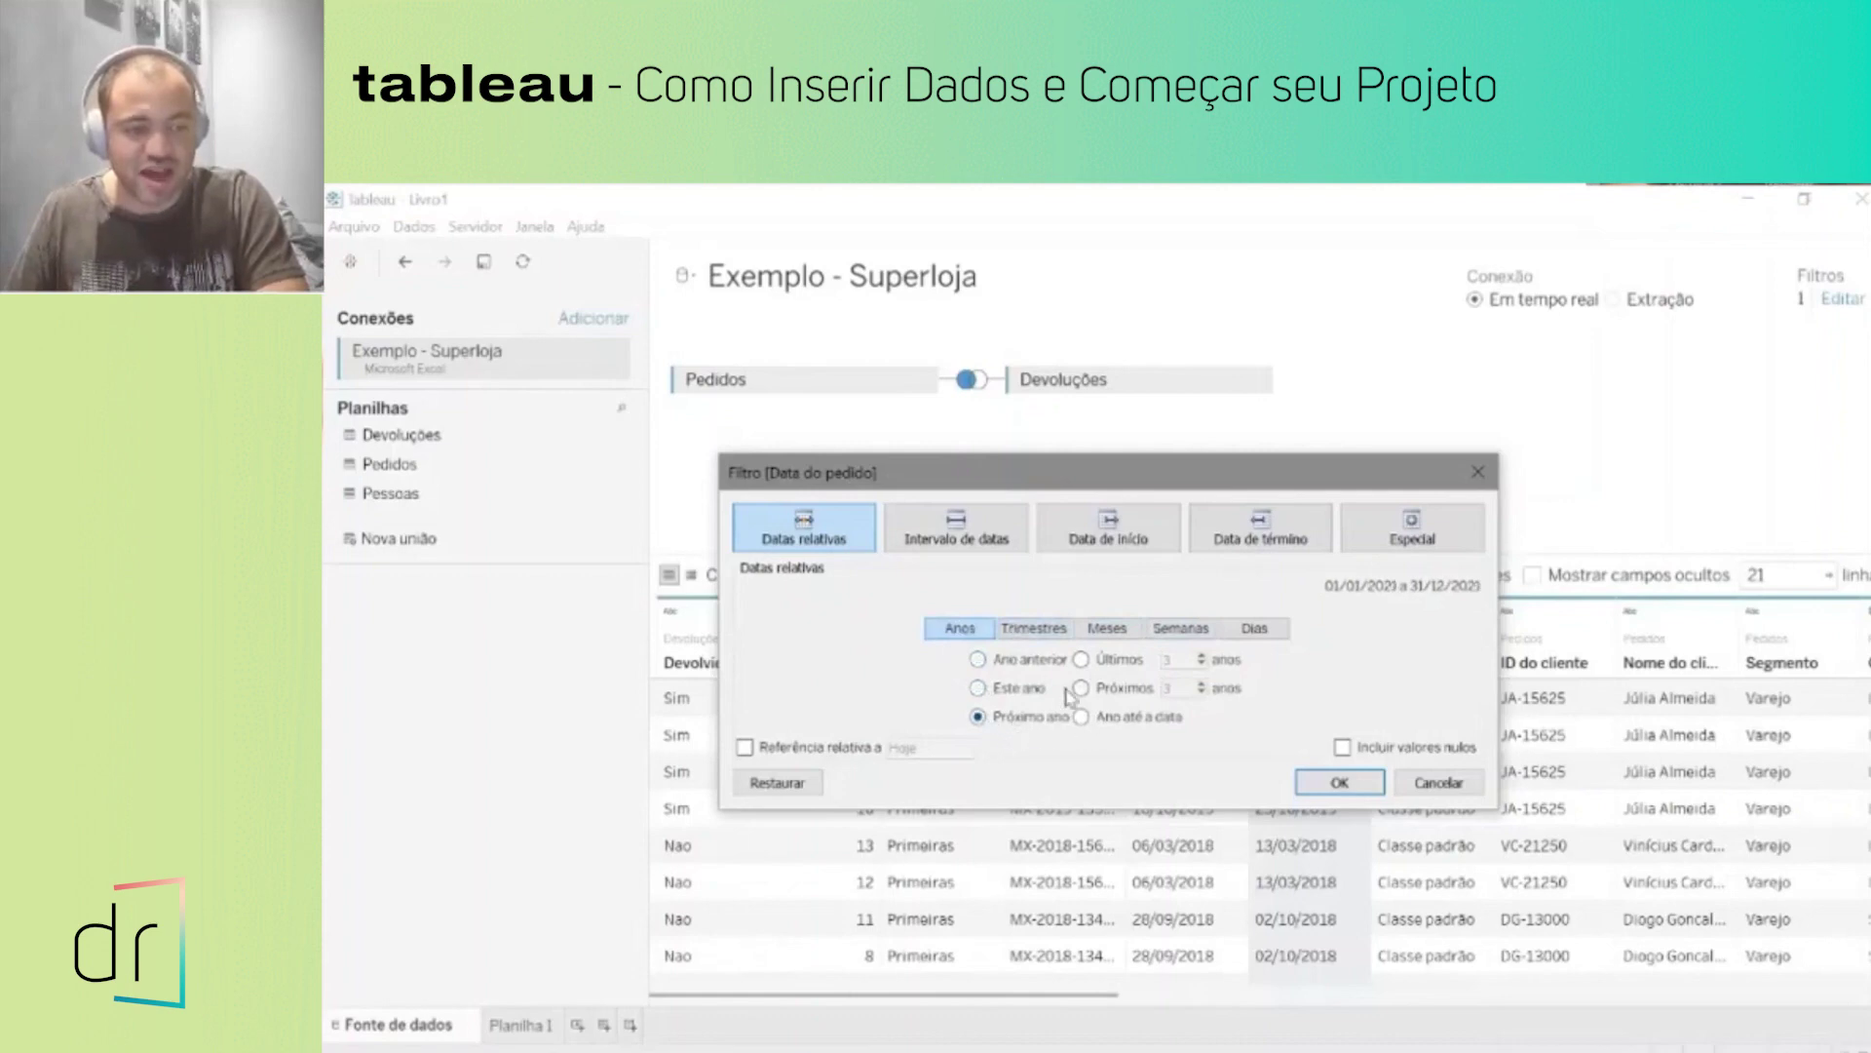
click(1083, 719)
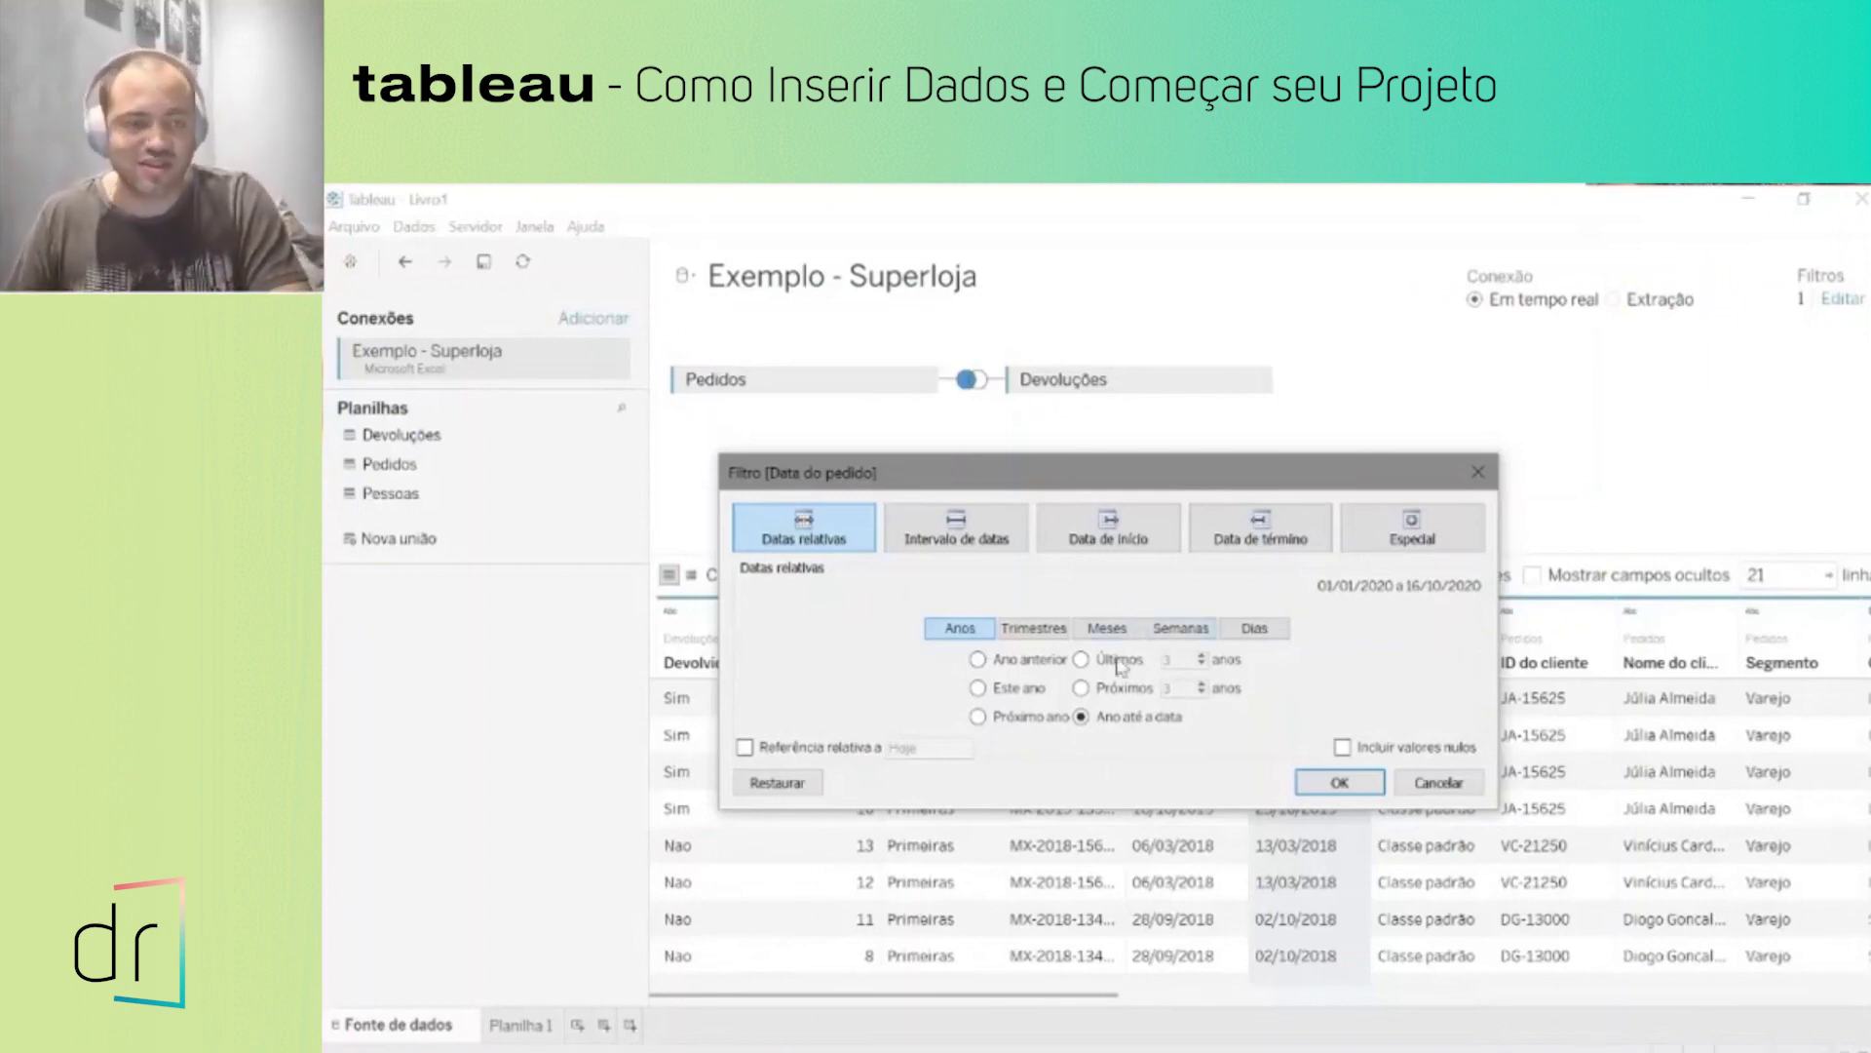
click(983, 661)
click(983, 688)
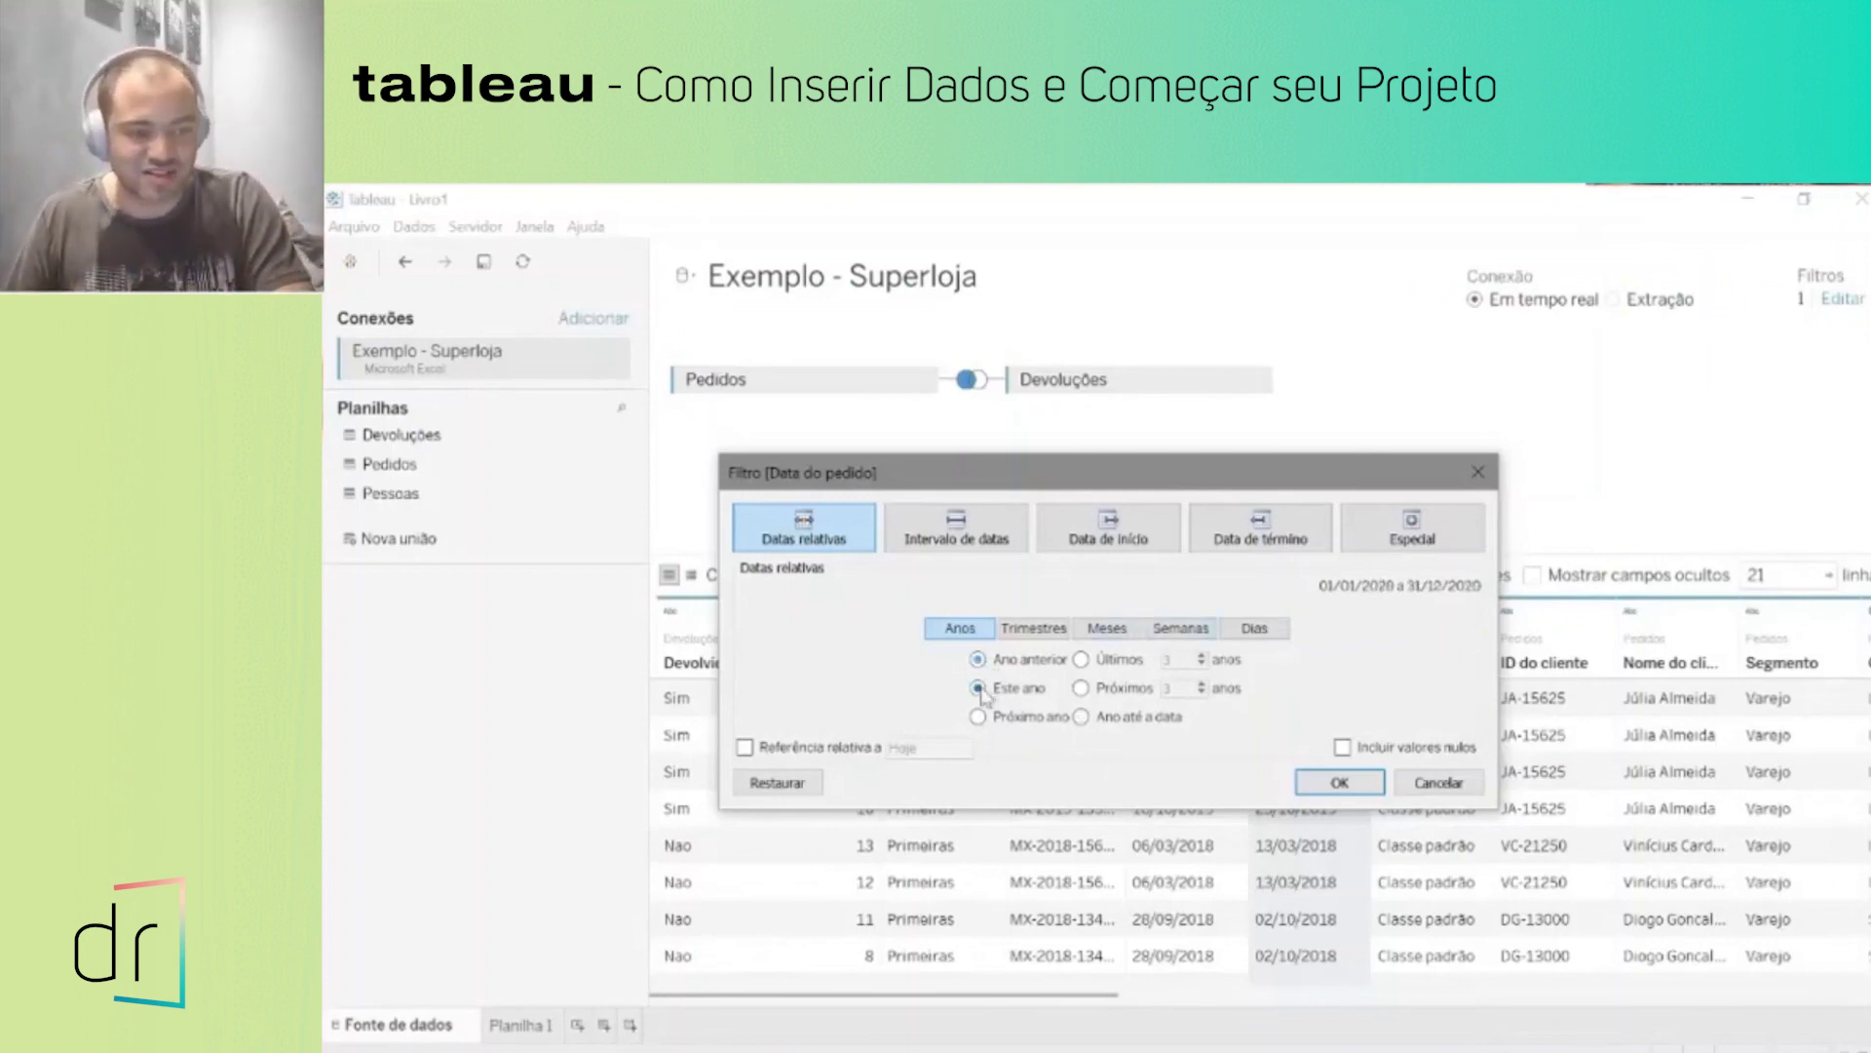
Step: Try the Intervalo de datas, Data de início and Data de término modes of the Data do pedido filter
click(955, 548)
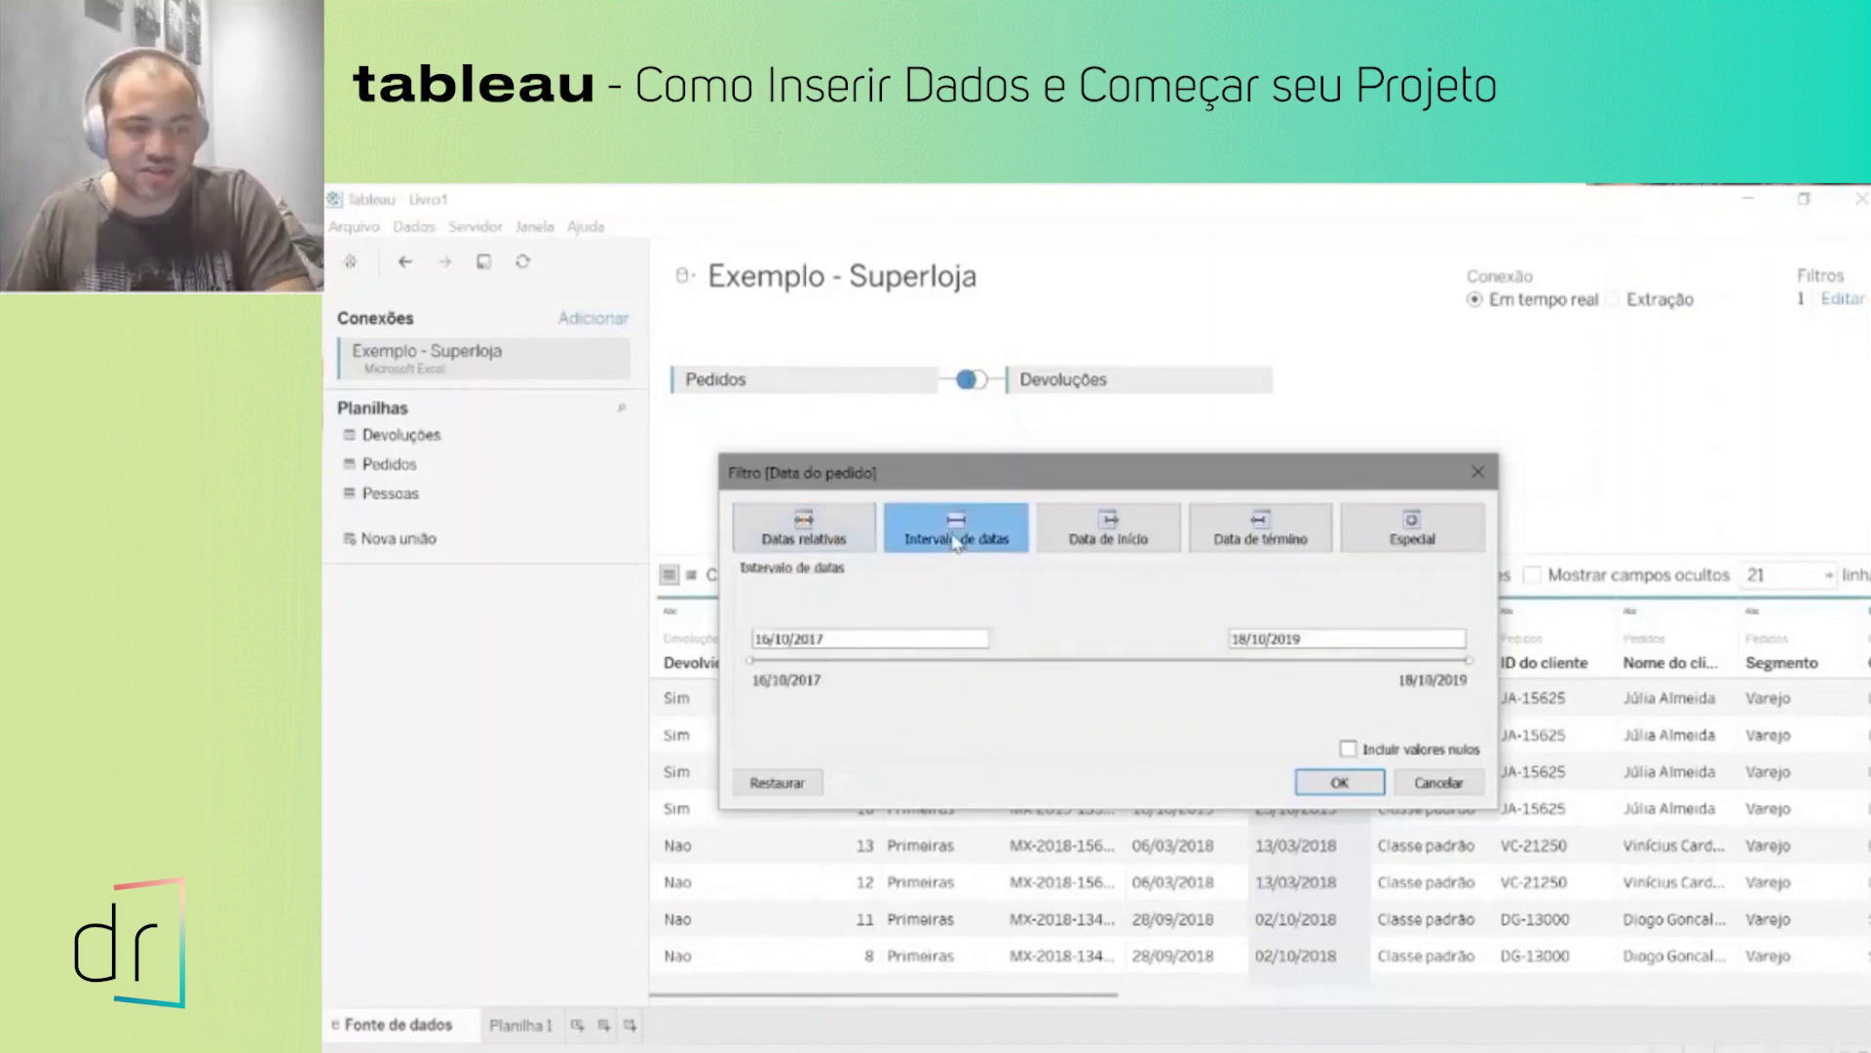
click(1057, 538)
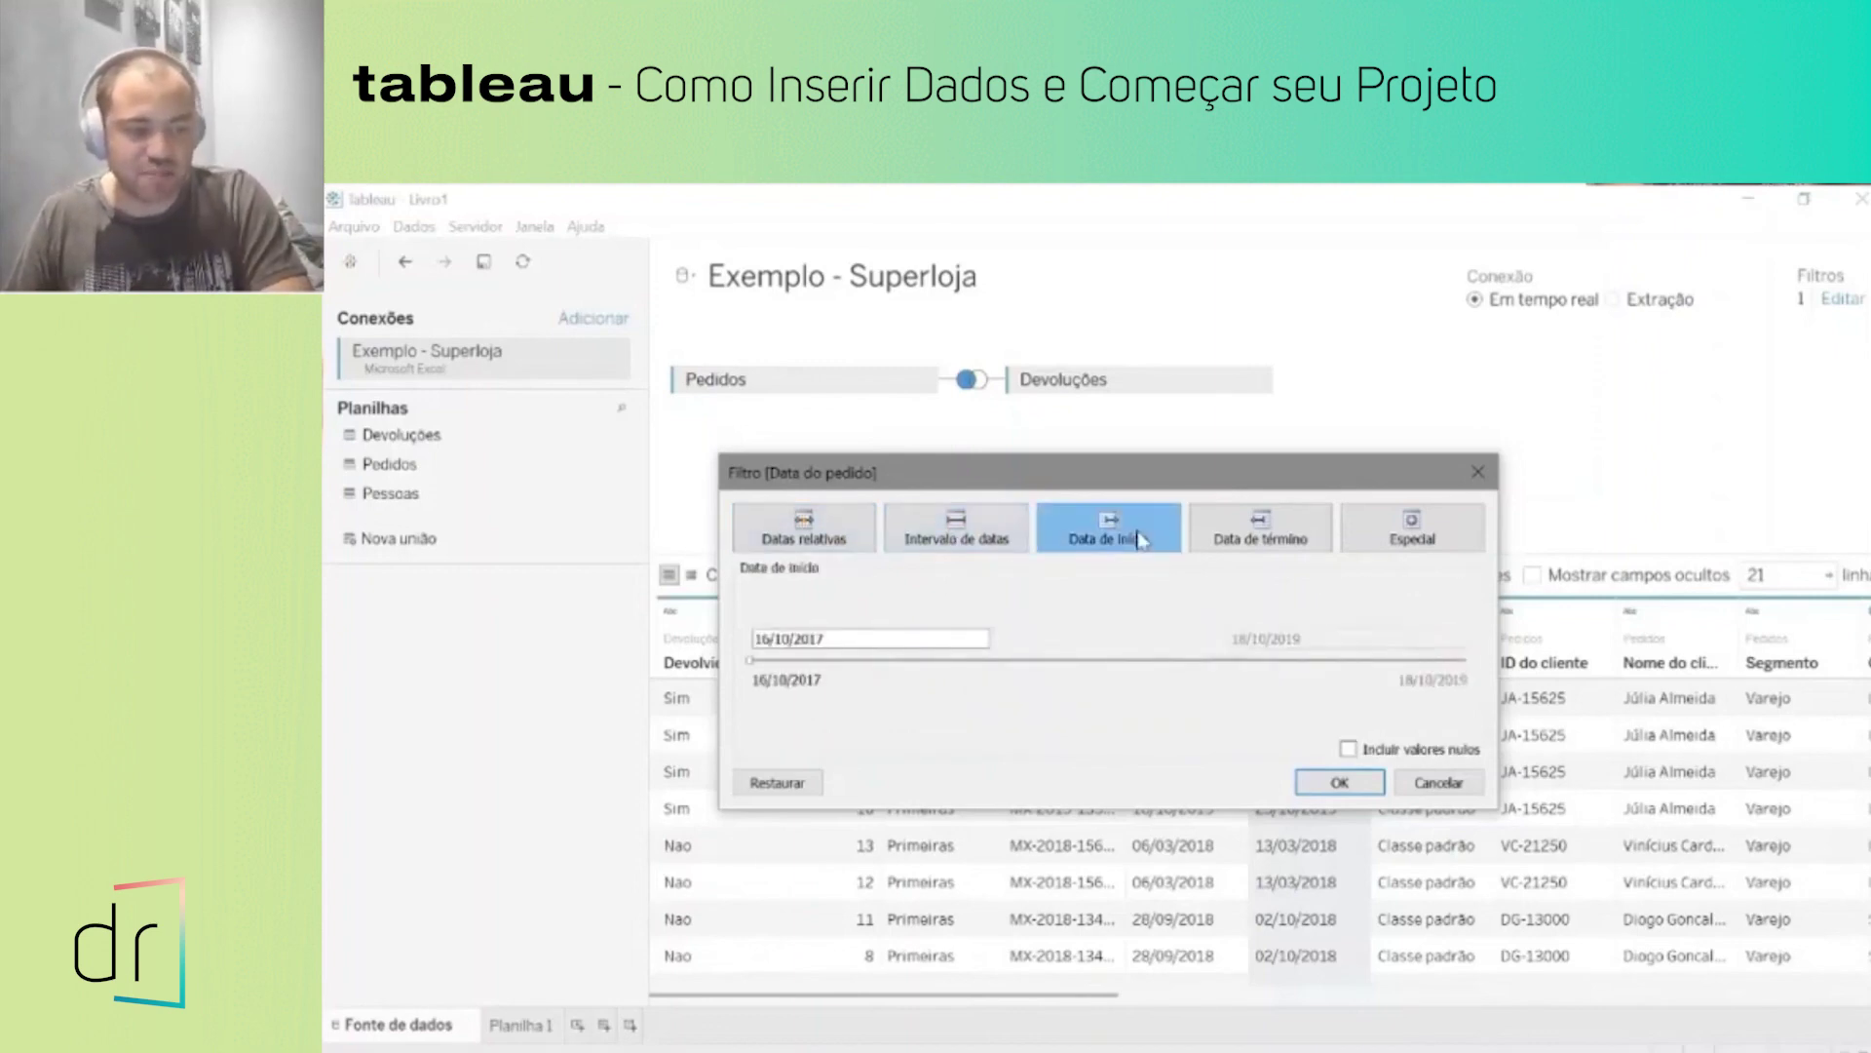
click(1260, 531)
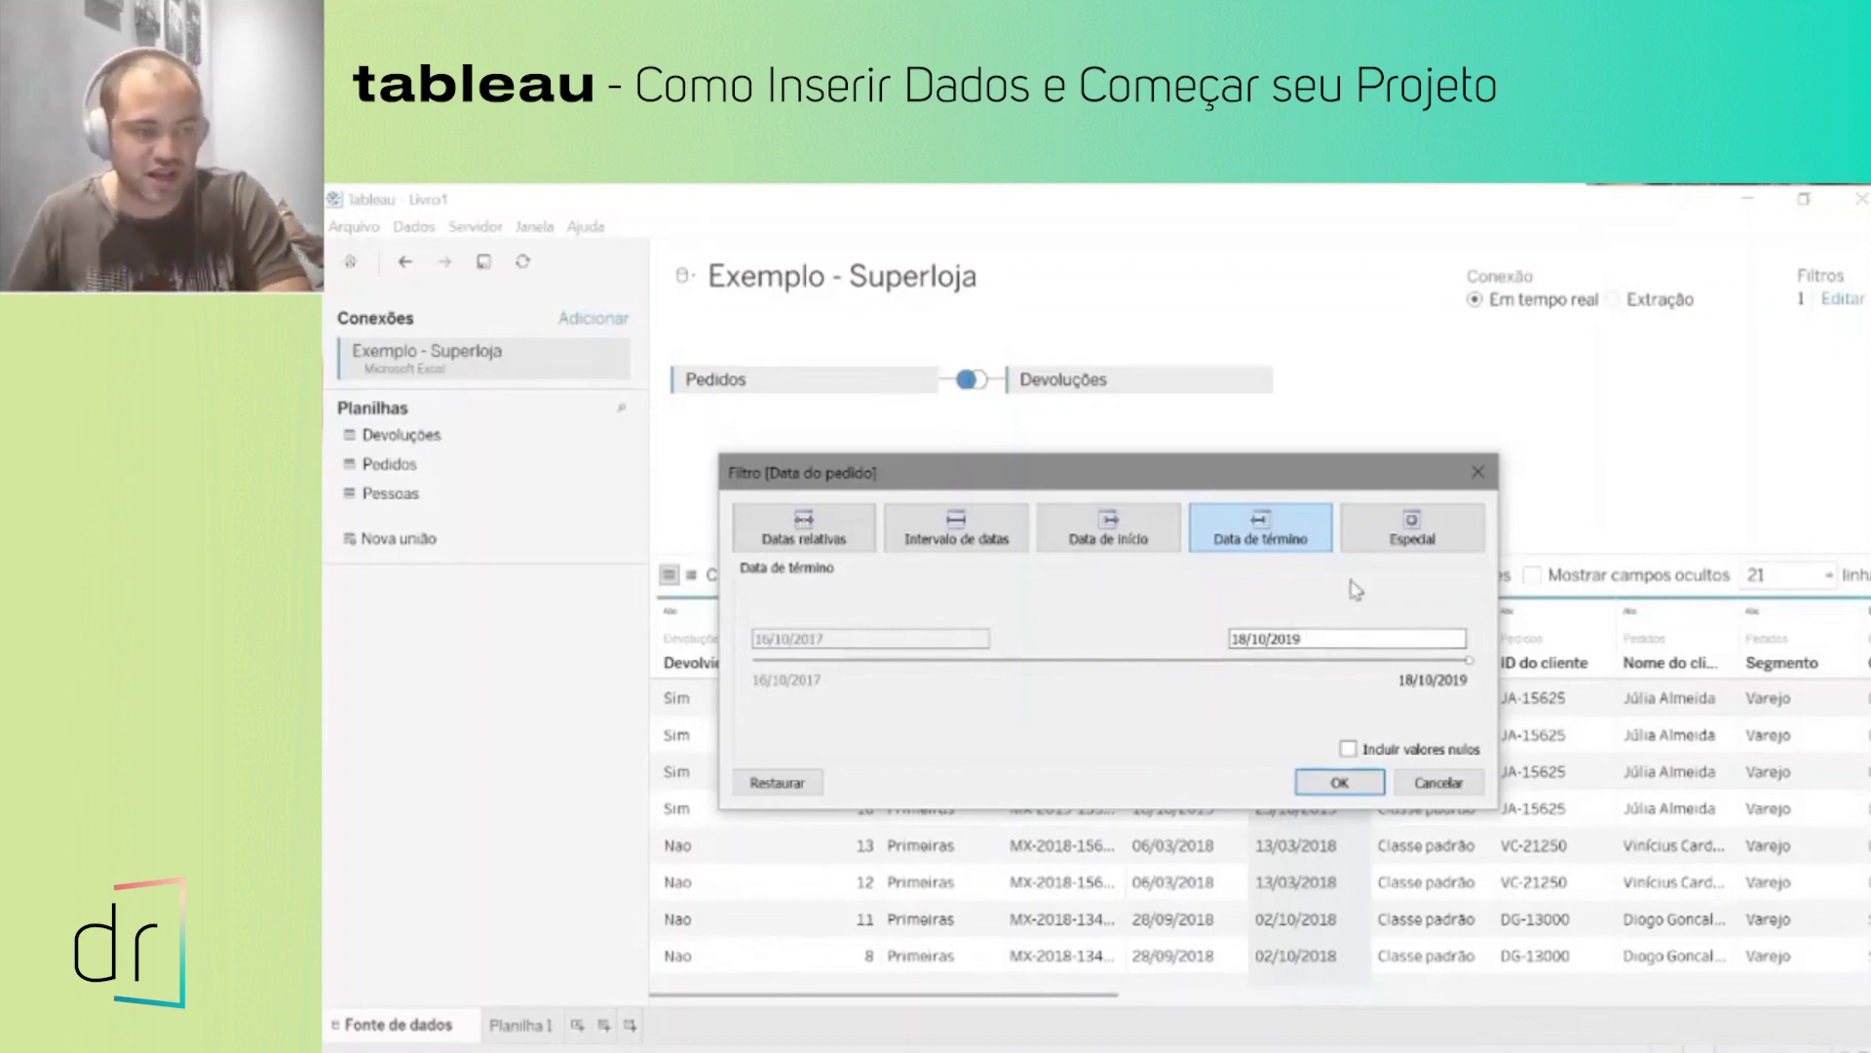
Step: Try the Especial options Datas nulas and Datas não nulas, then set the filter back to Todas as datas
click(1376, 554)
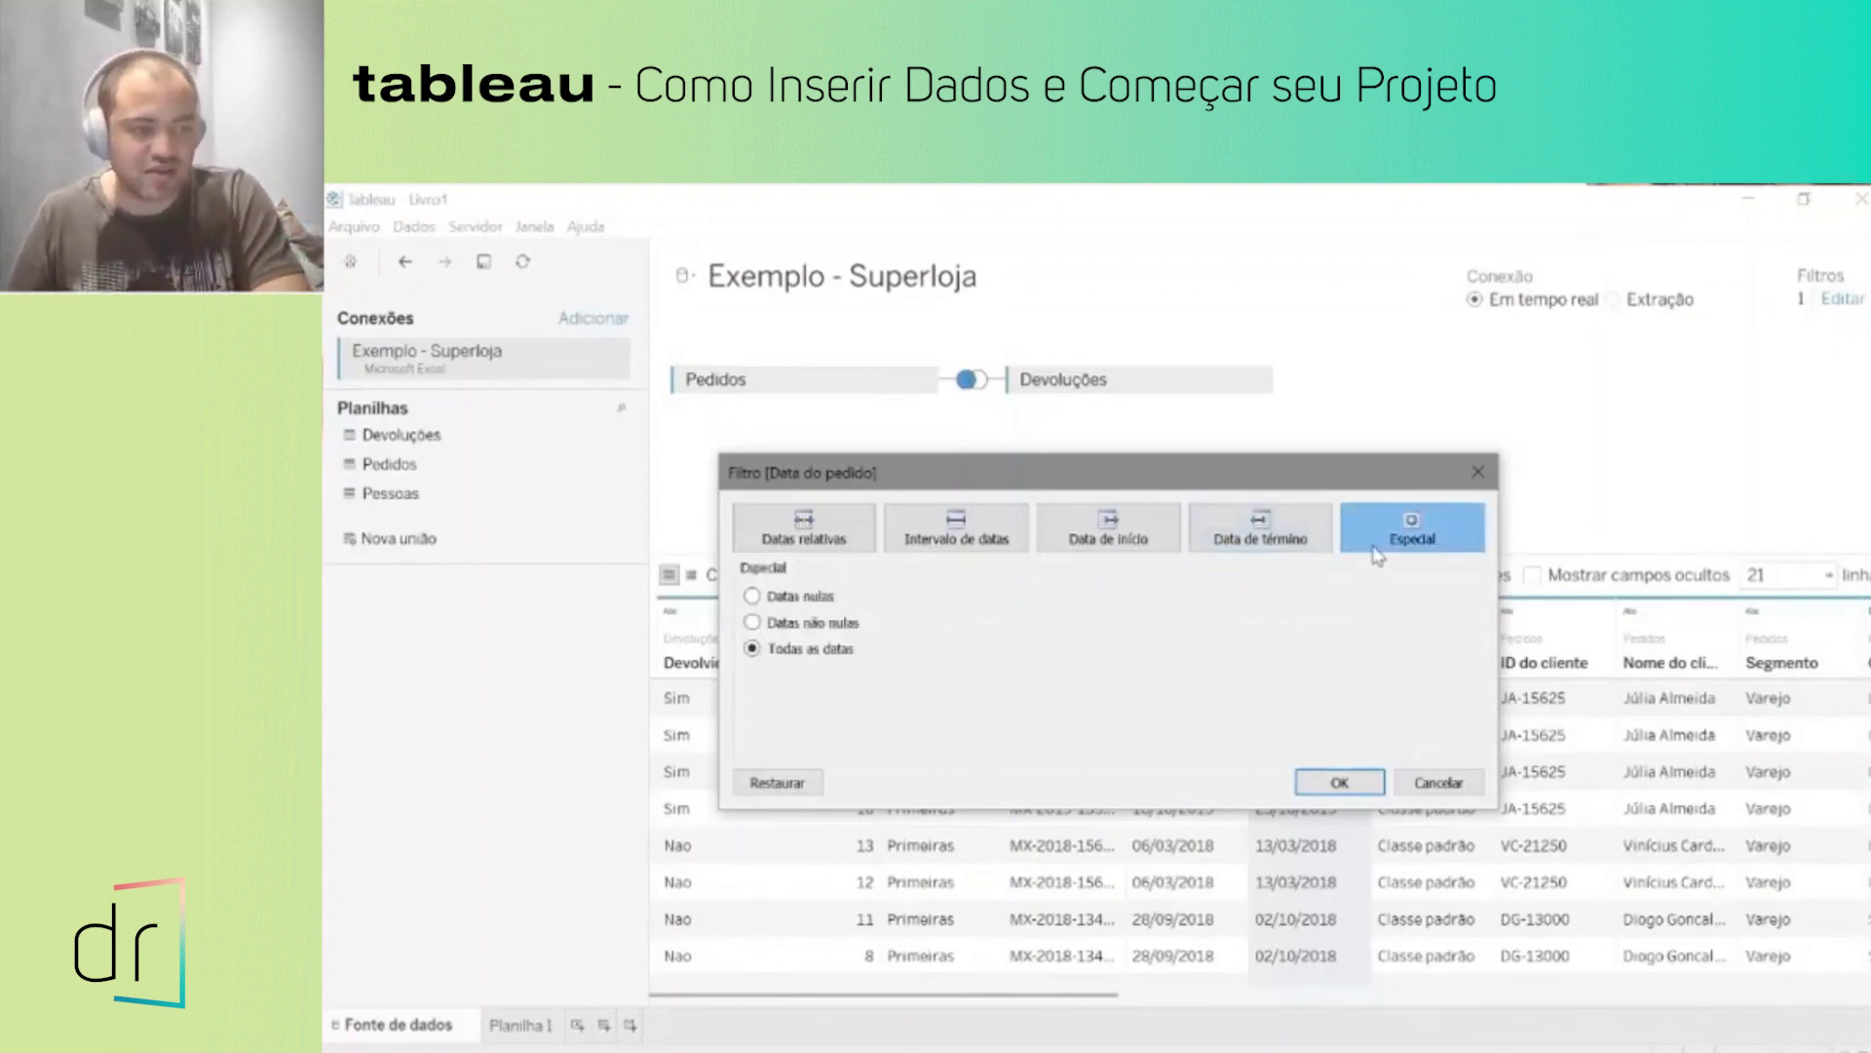
click(790, 606)
click(791, 628)
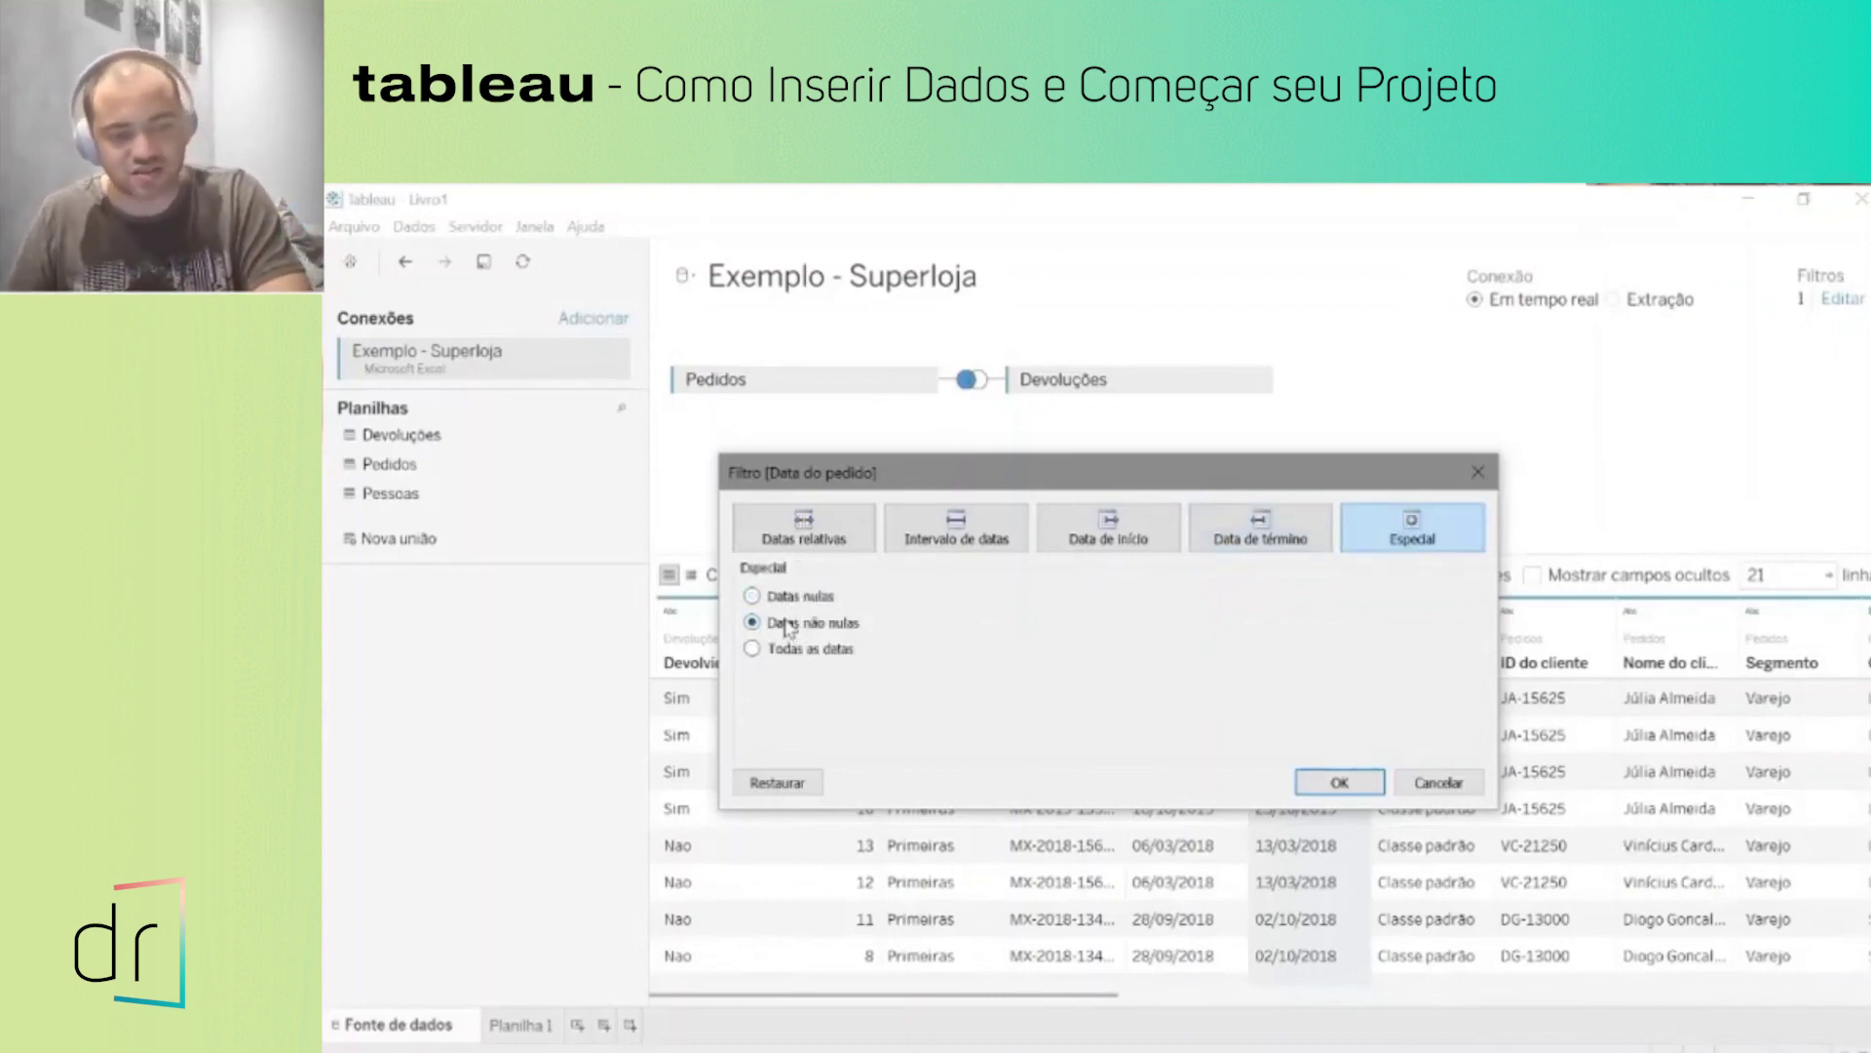
click(795, 651)
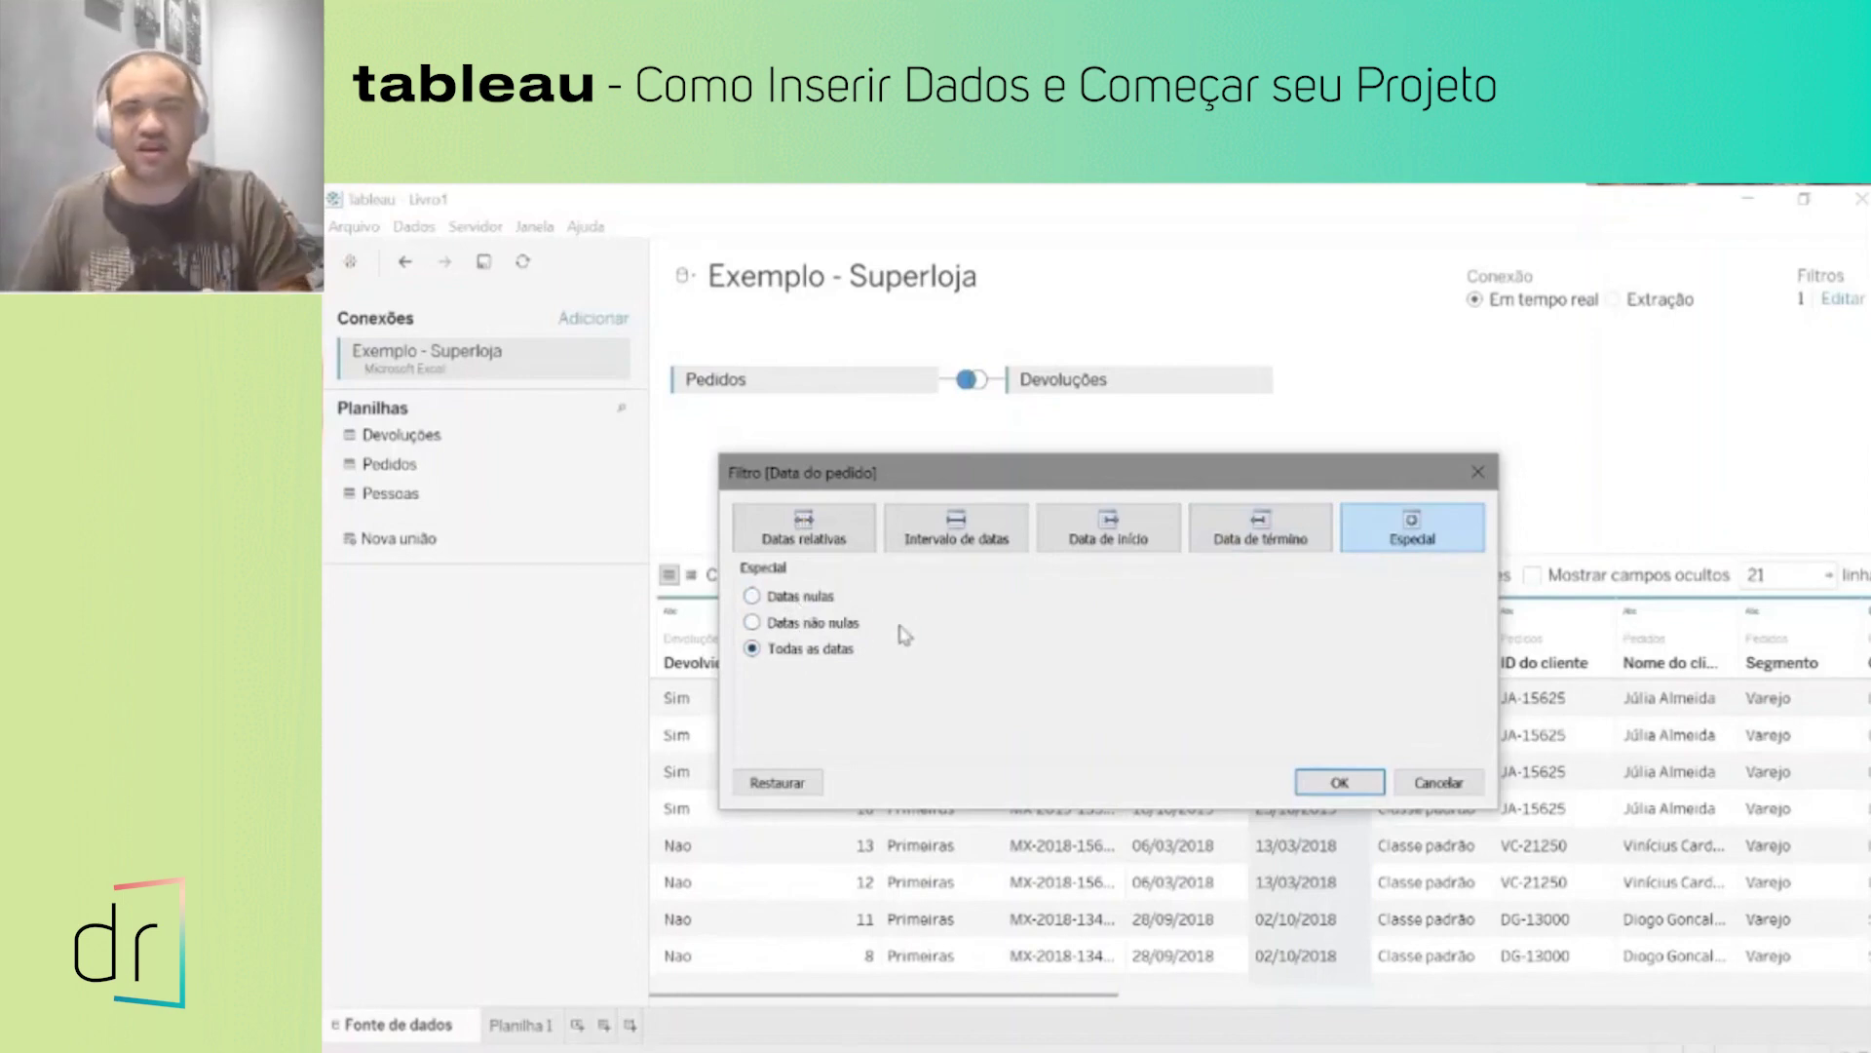
Step: Revisit the date filter modes, cancel adding the Data do pedido filter, and confirm the existing data source filter list
click(1260, 534)
click(978, 541)
click(815, 549)
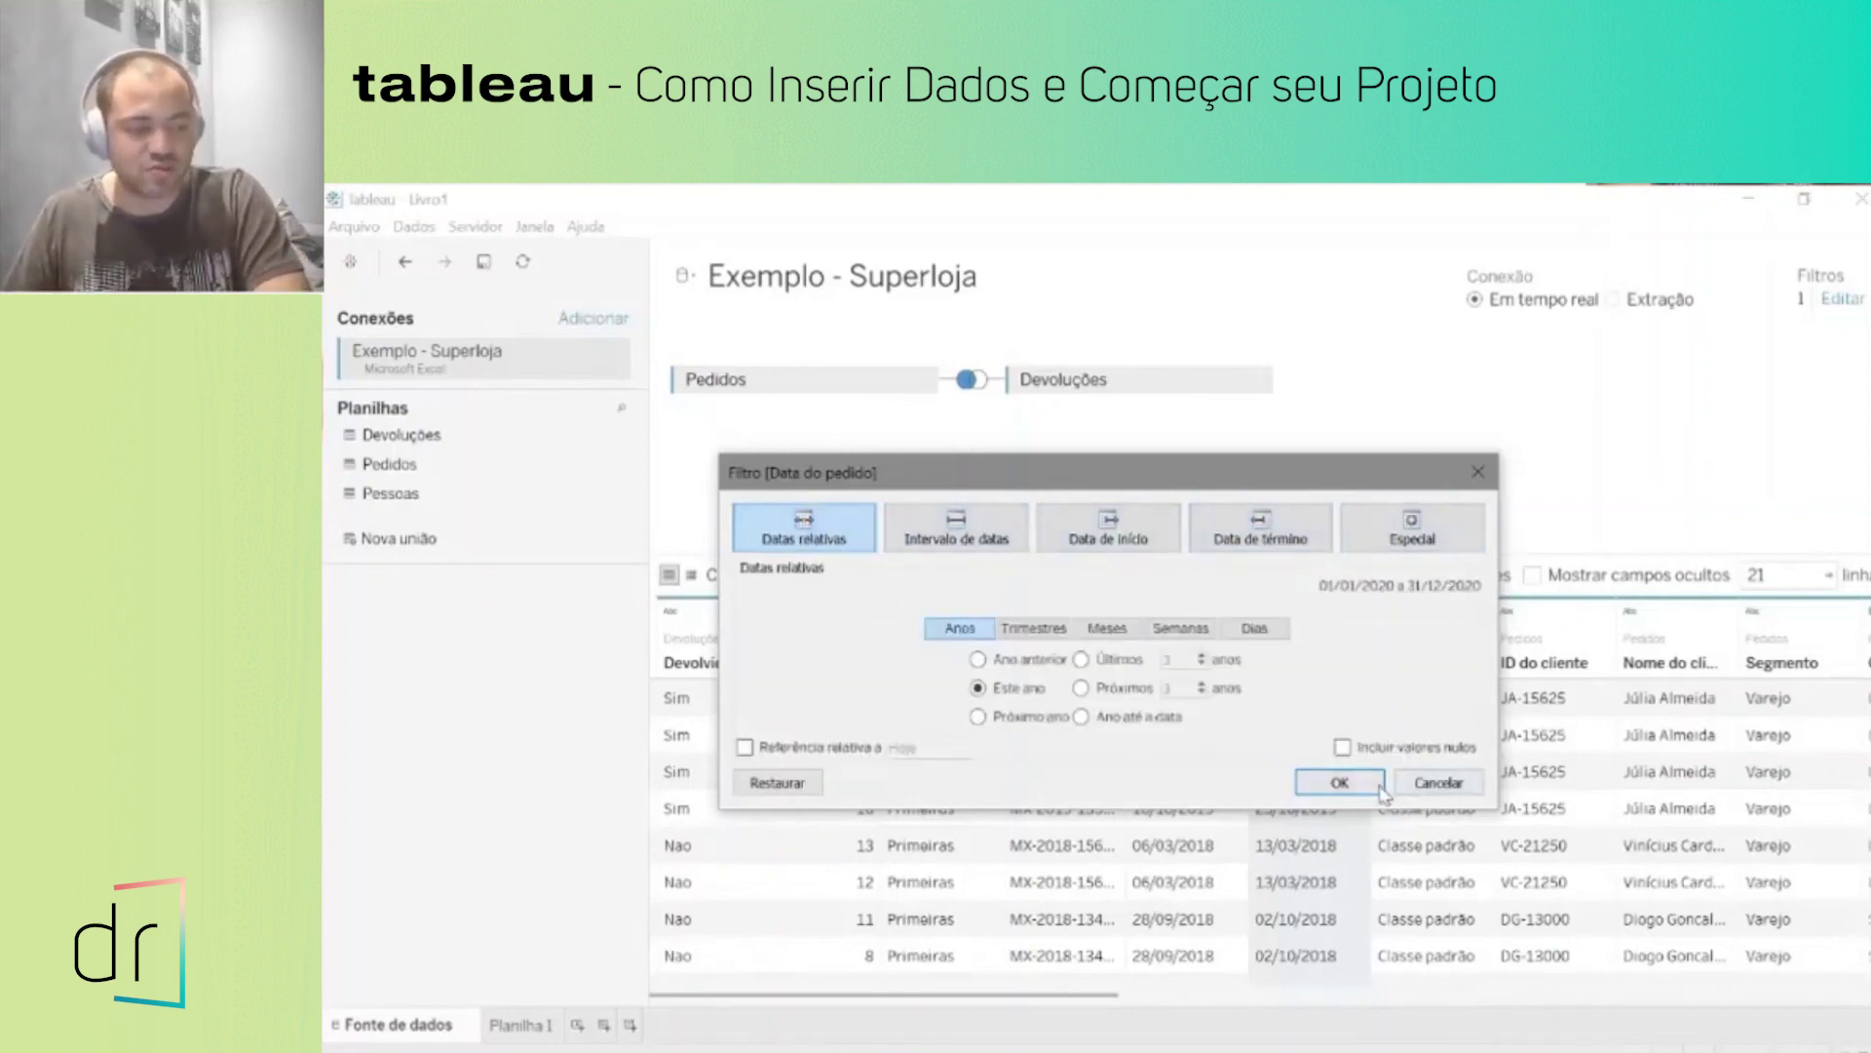
click(1431, 786)
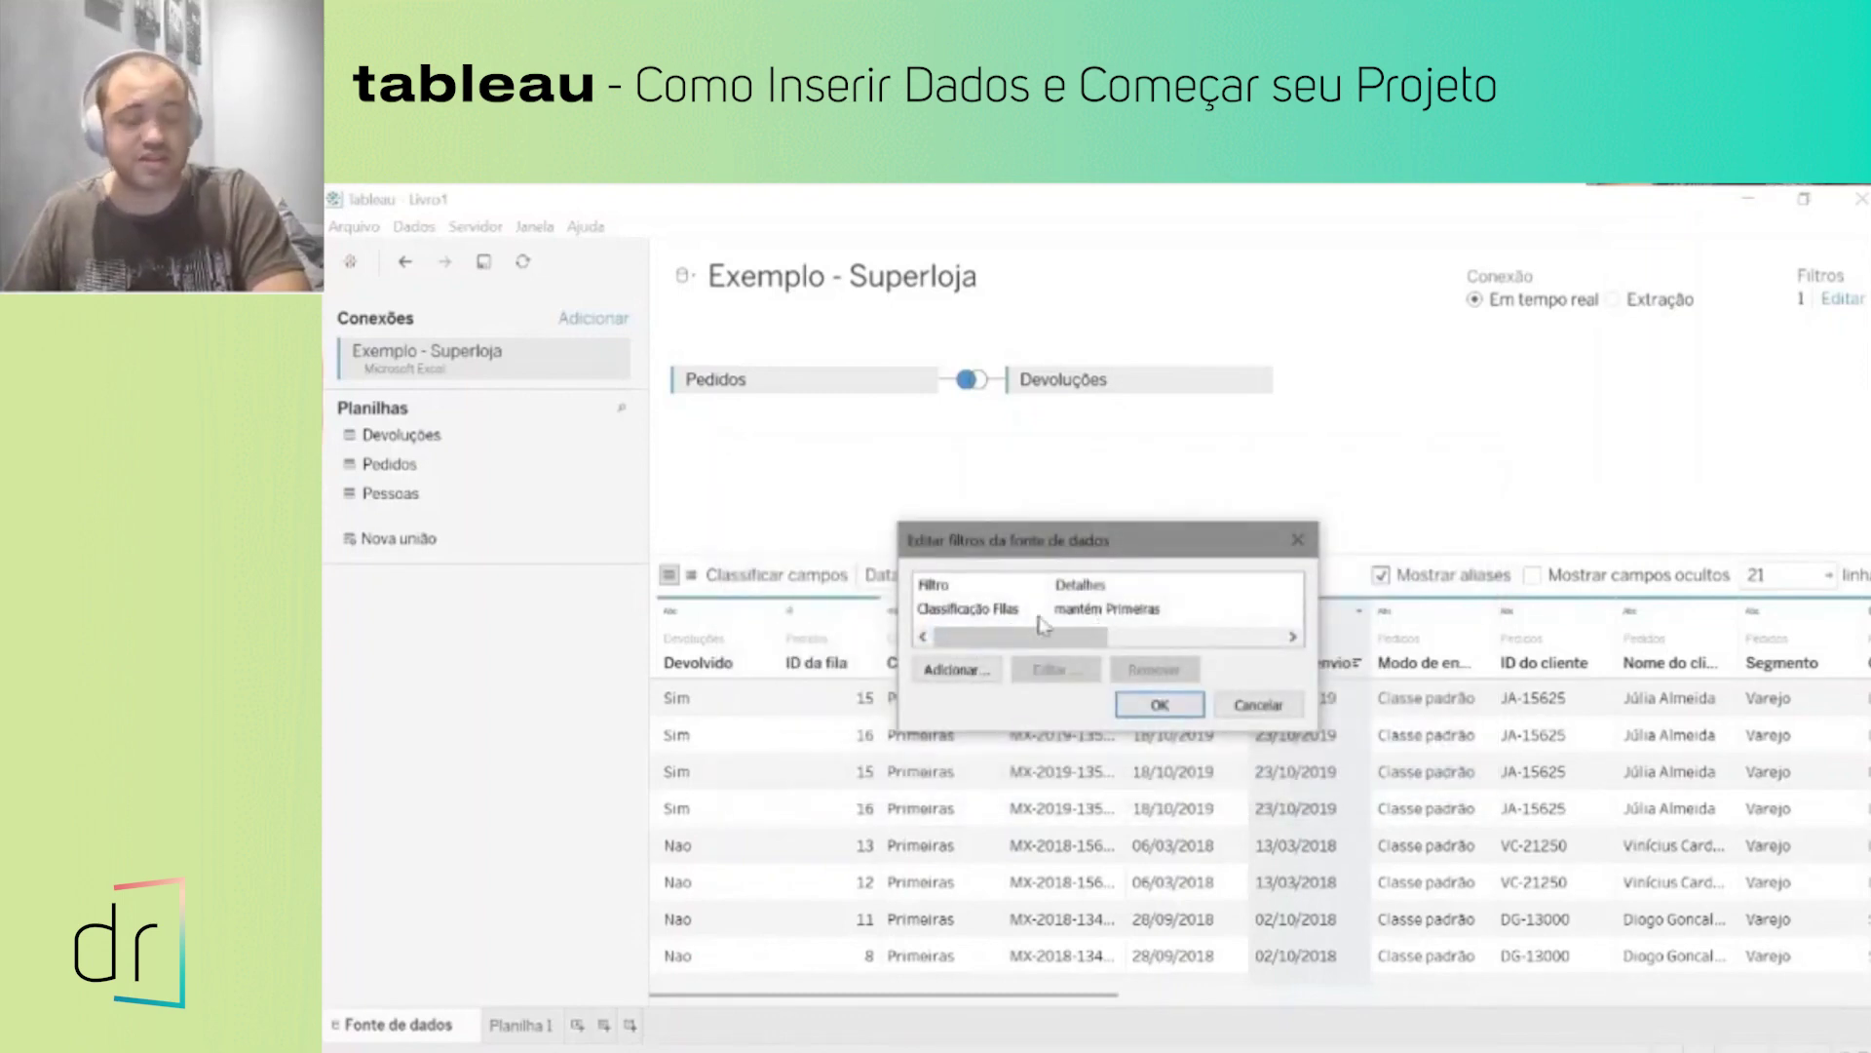
click(1160, 704)
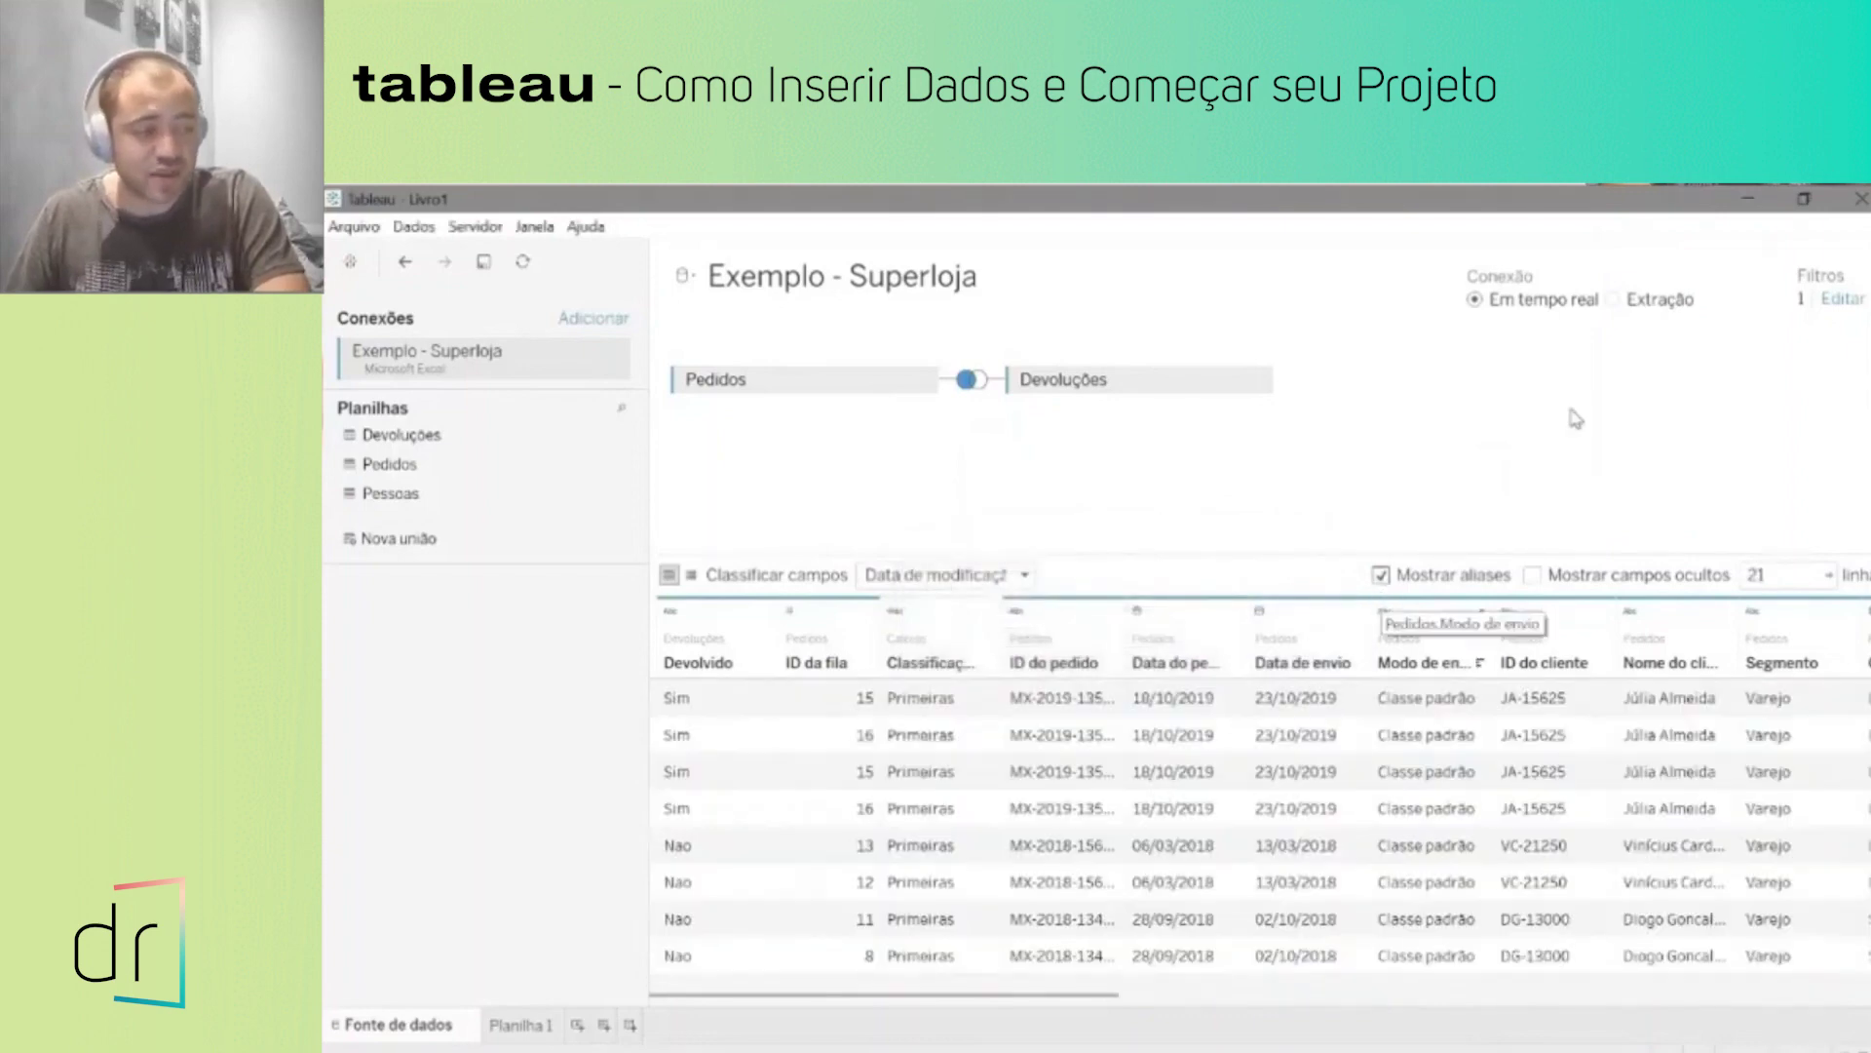